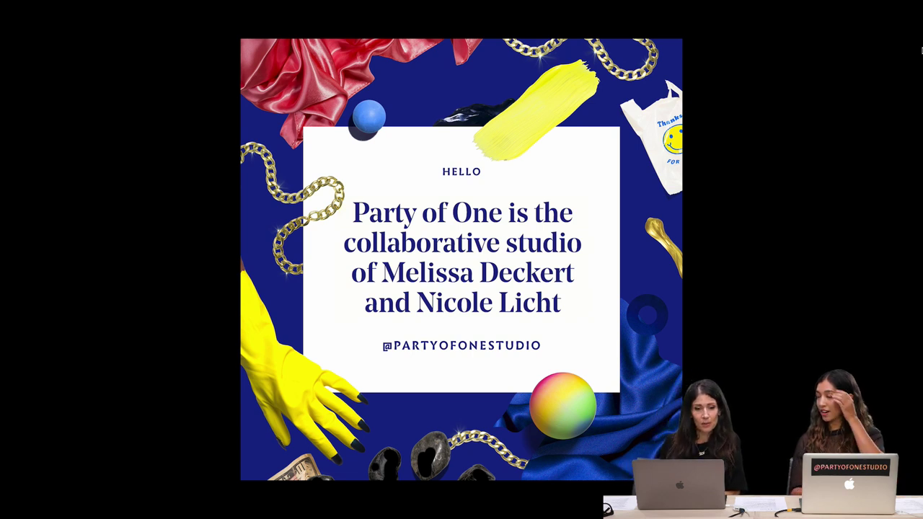
# - Switch from the Preview intro slide to the Party of One Studio website in Chrome
pyautogui.moveTo(897, 2)
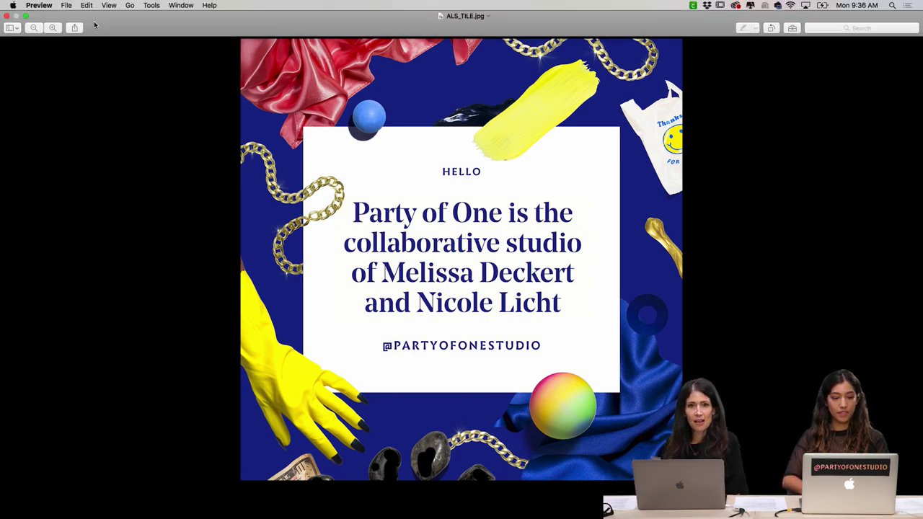
pyautogui.press('super+Tab')
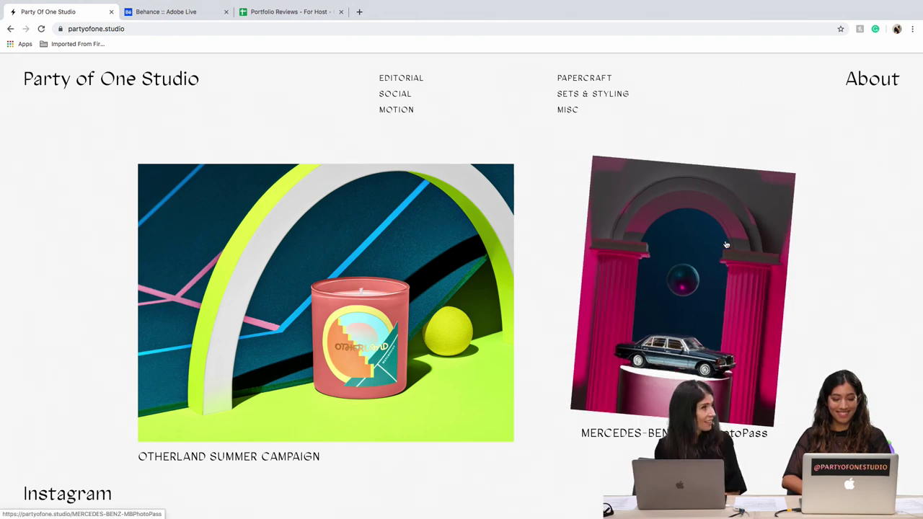
pyautogui.scroll(-3, 726, 245)
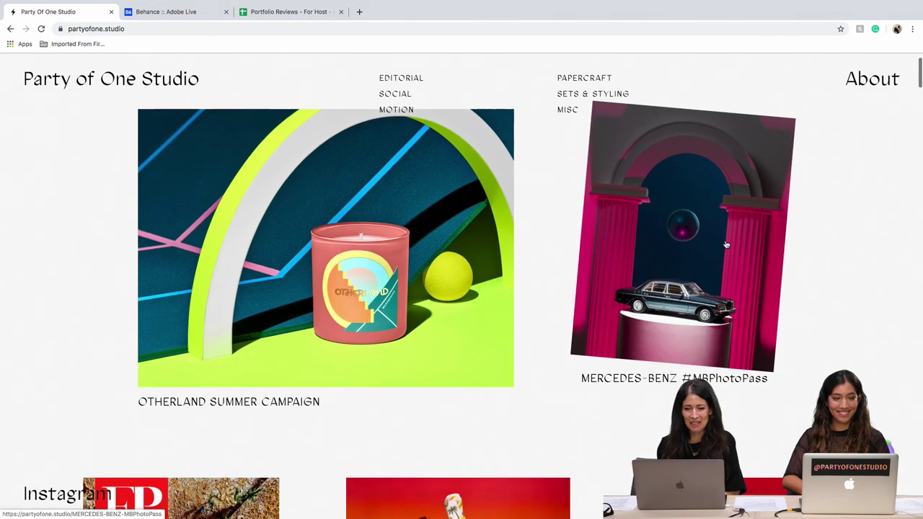
pyautogui.scroll(-5, 726, 244)
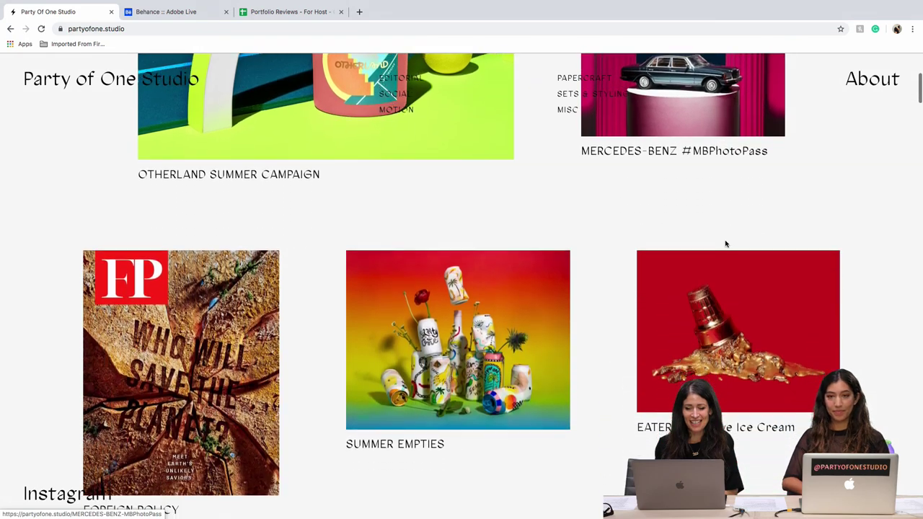
pyautogui.scroll(-4, 726, 245)
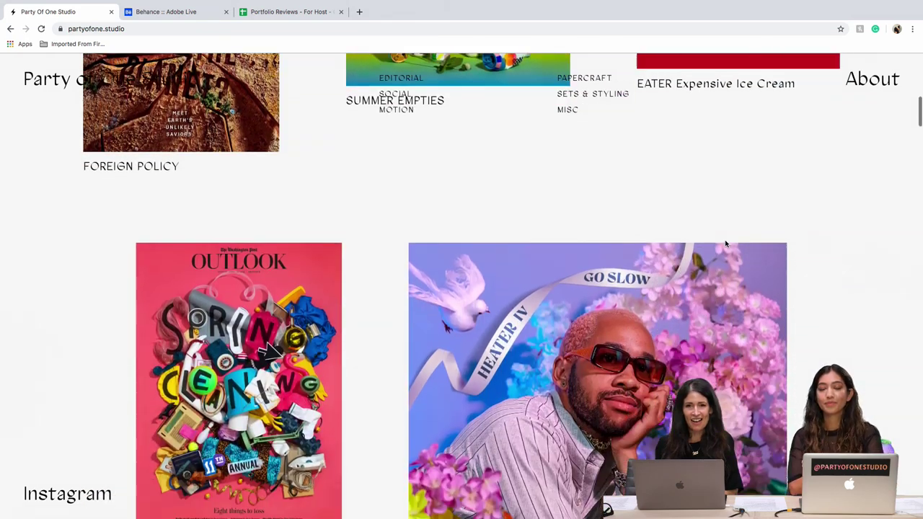
pyautogui.scroll(-6, 726, 245)
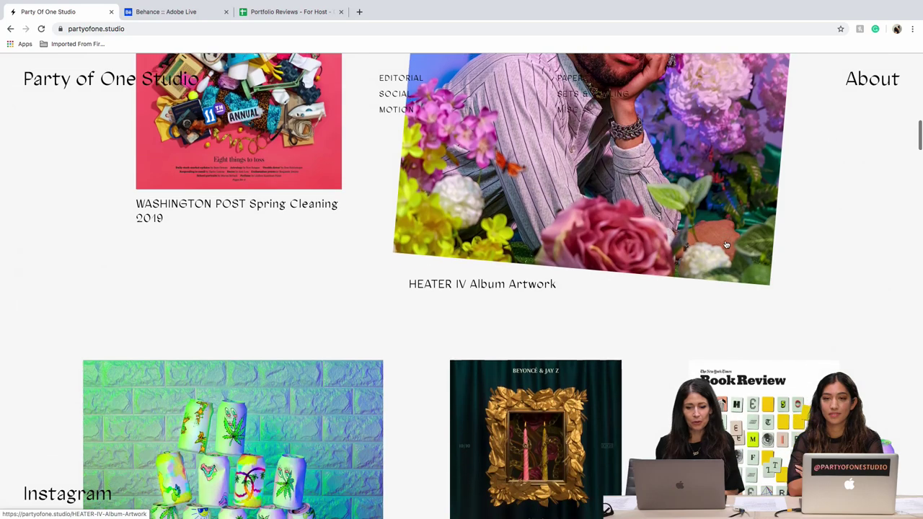
pyautogui.scroll(-9, 726, 244)
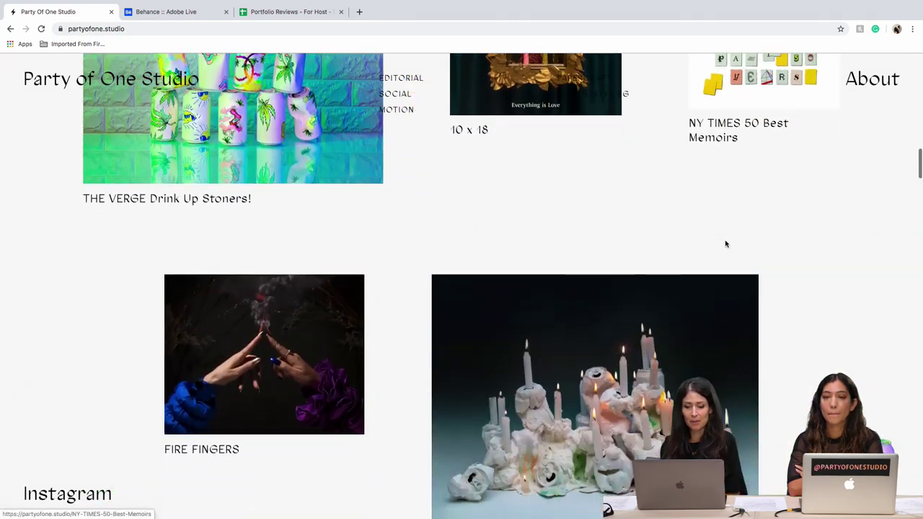
pyautogui.scroll(-6, 725, 244)
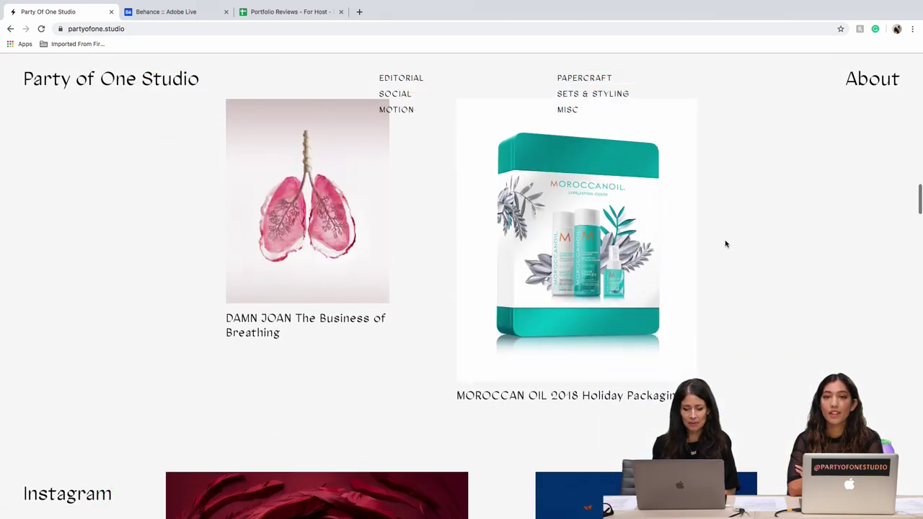
pyautogui.scroll(-5, 725, 244)
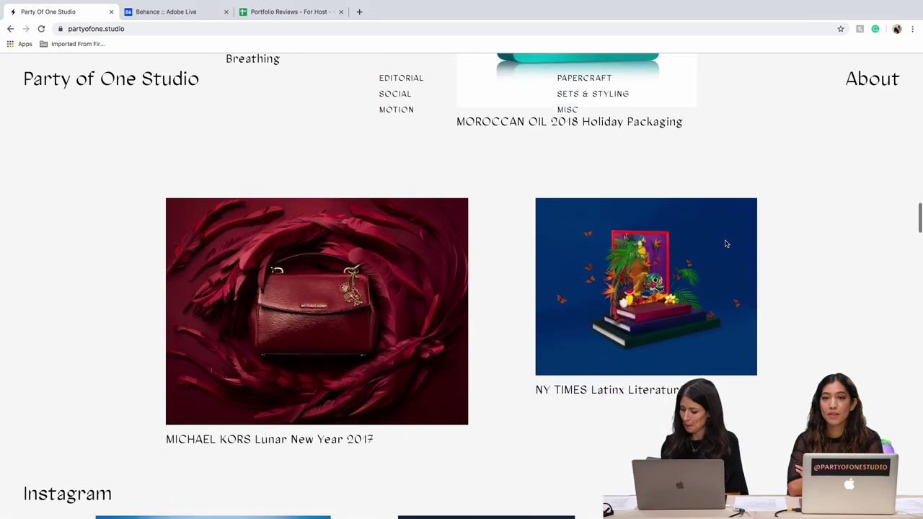
pyautogui.scroll(-4, 727, 244)
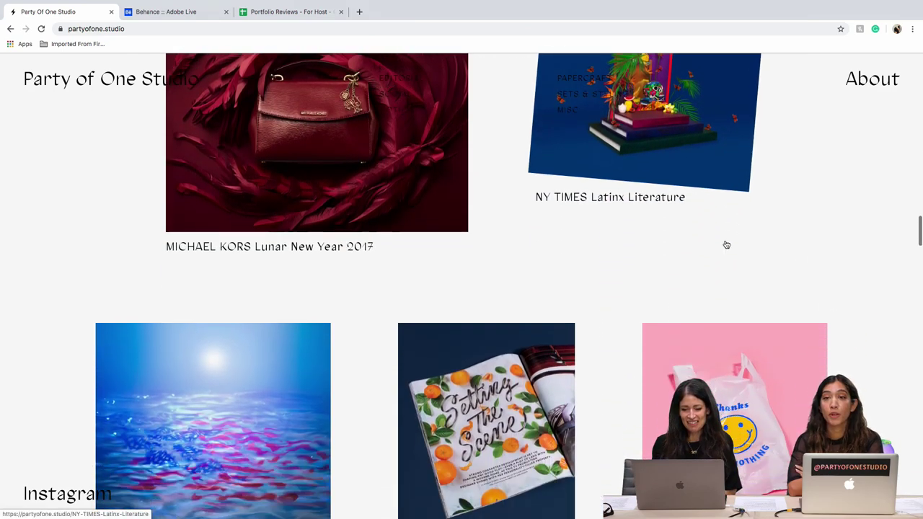
pyautogui.scroll(-5, 725, 244)
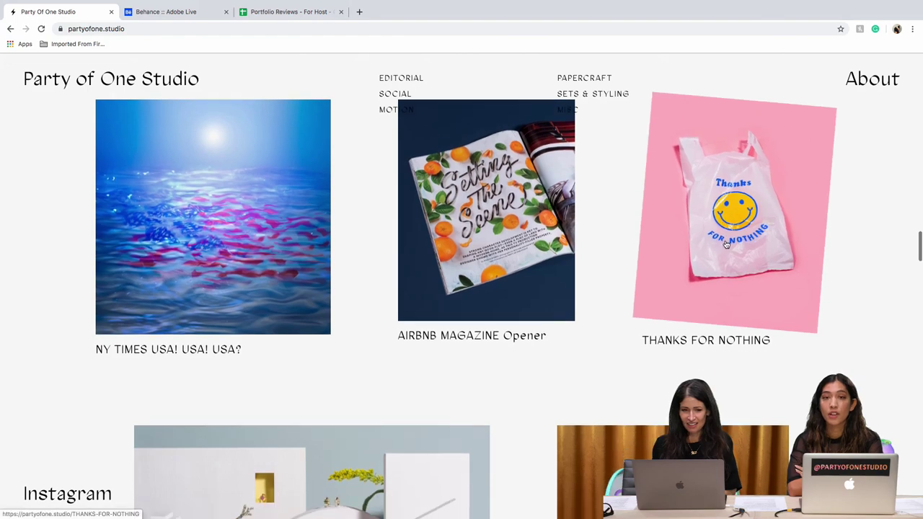
pyautogui.scroll(-3, 725, 244)
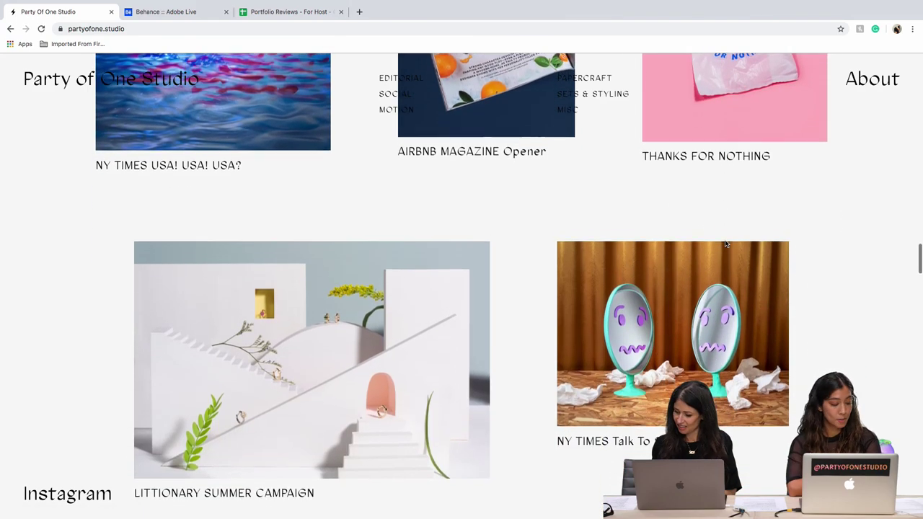
pyautogui.scroll(-10, 726, 244)
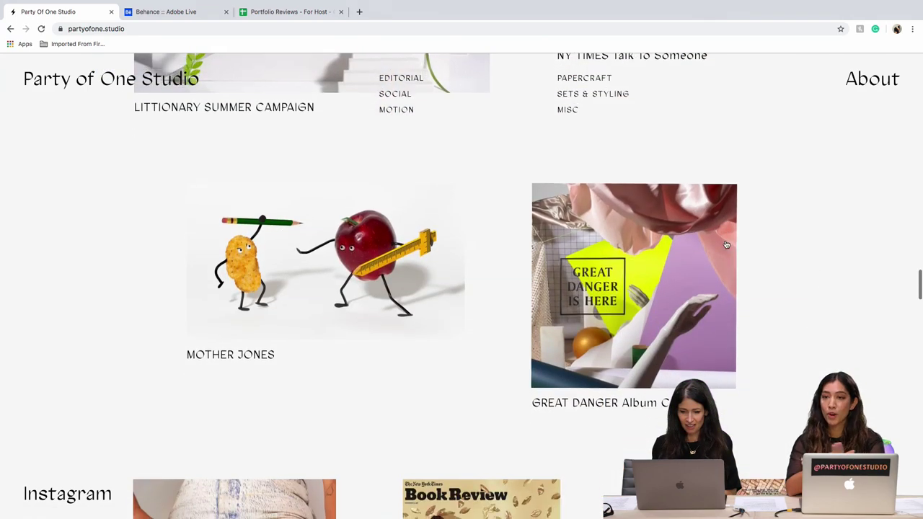
pyautogui.scroll(-9, 726, 244)
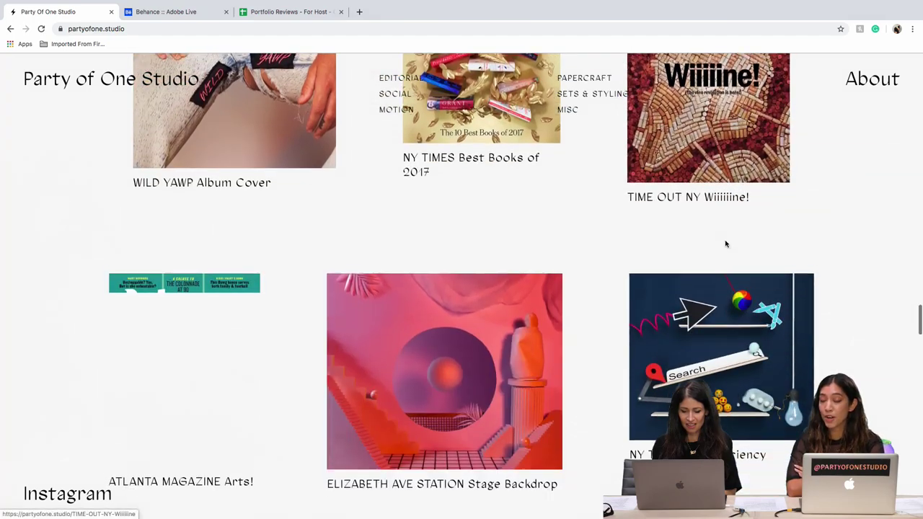
pyautogui.scroll(-5, 726, 244)
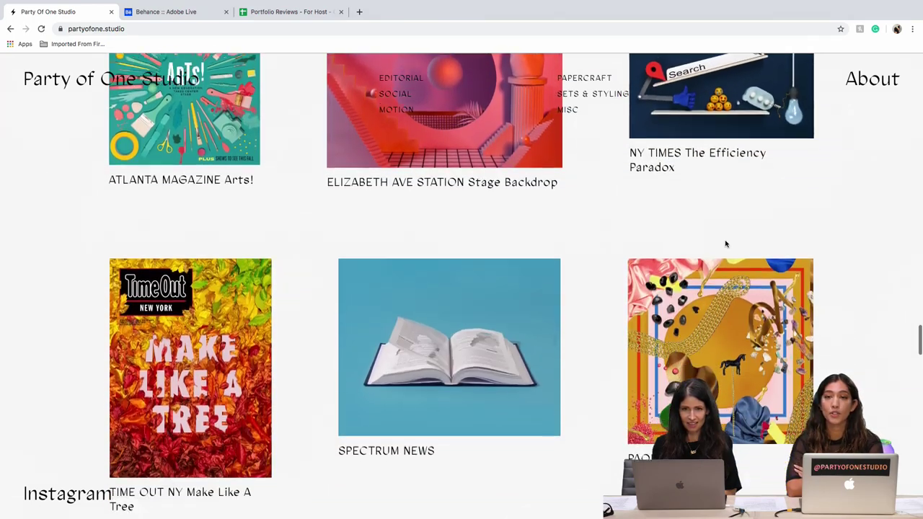
pyautogui.scroll(-7, 726, 244)
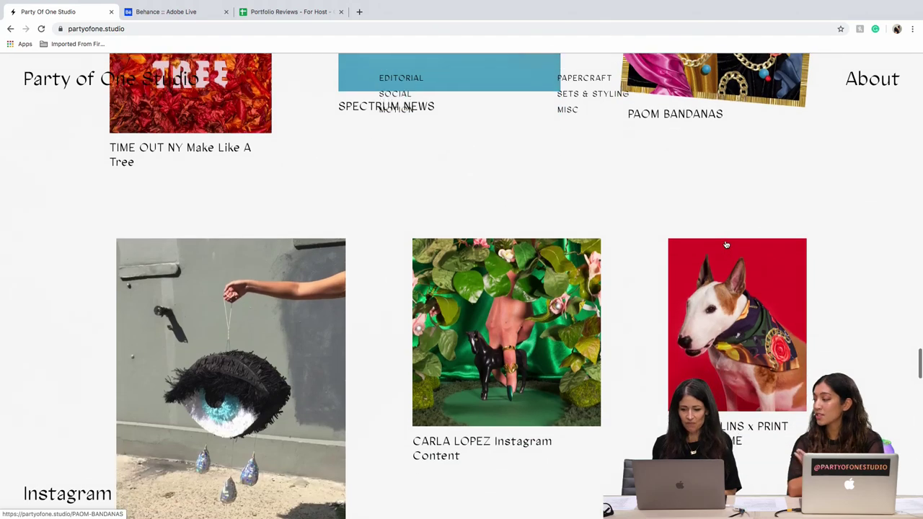
pyautogui.scroll(-2, 726, 244)
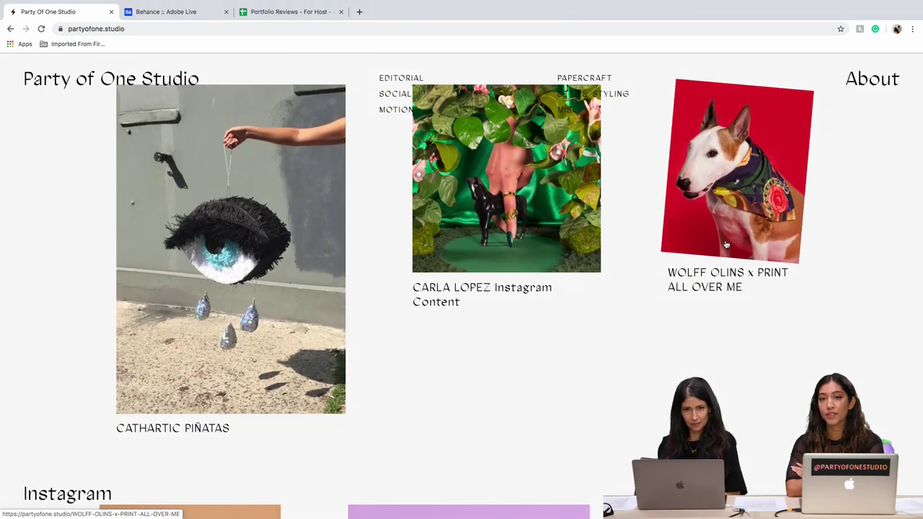
pyautogui.scroll(1, 726, 244)
pyautogui.scroll(-4, 726, 244)
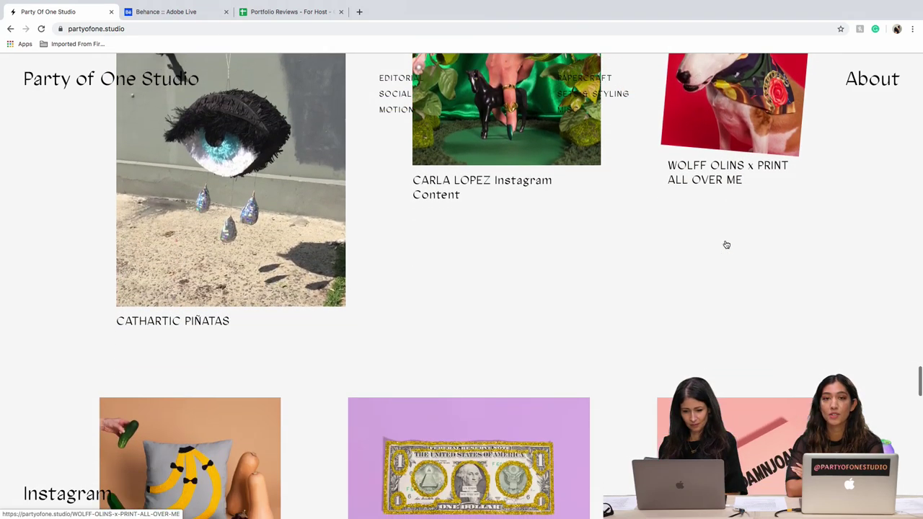
pyautogui.scroll(-8, 726, 244)
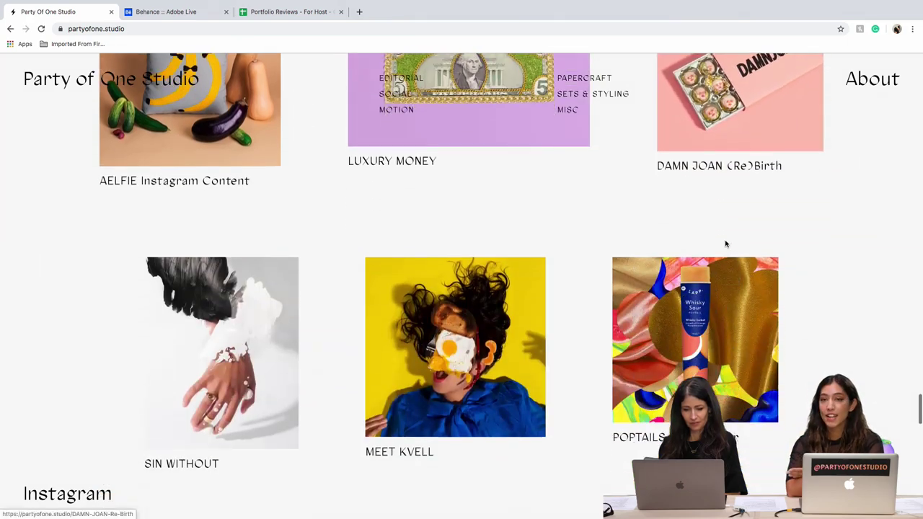
pyautogui.scroll(-8, 726, 245)
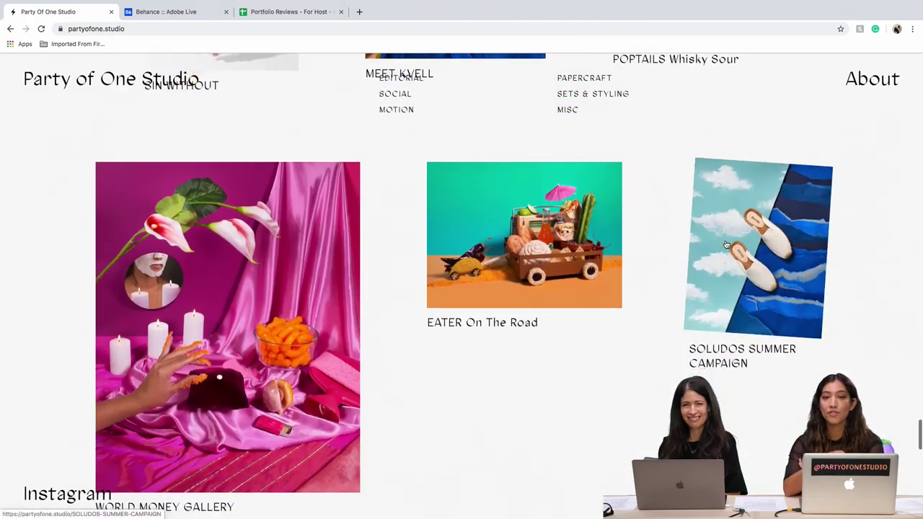
pyautogui.scroll(-8, 726, 244)
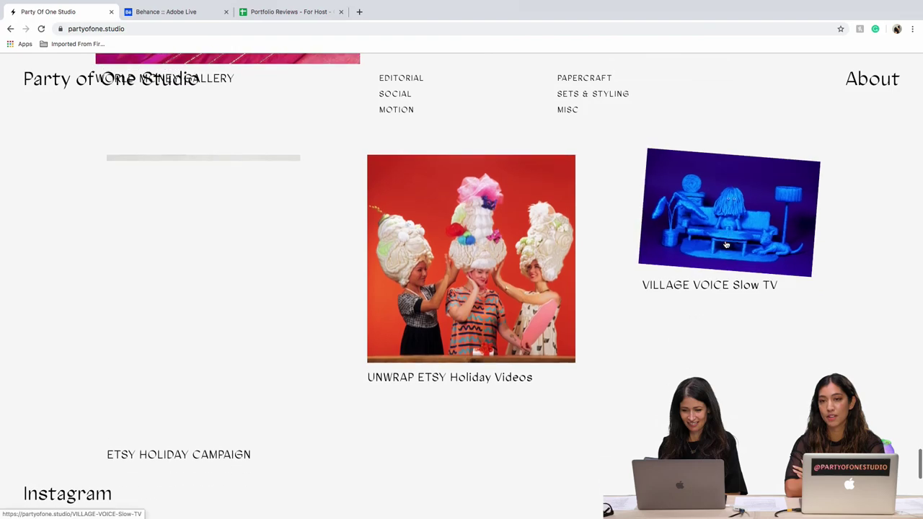
pyautogui.scroll(-8, 726, 244)
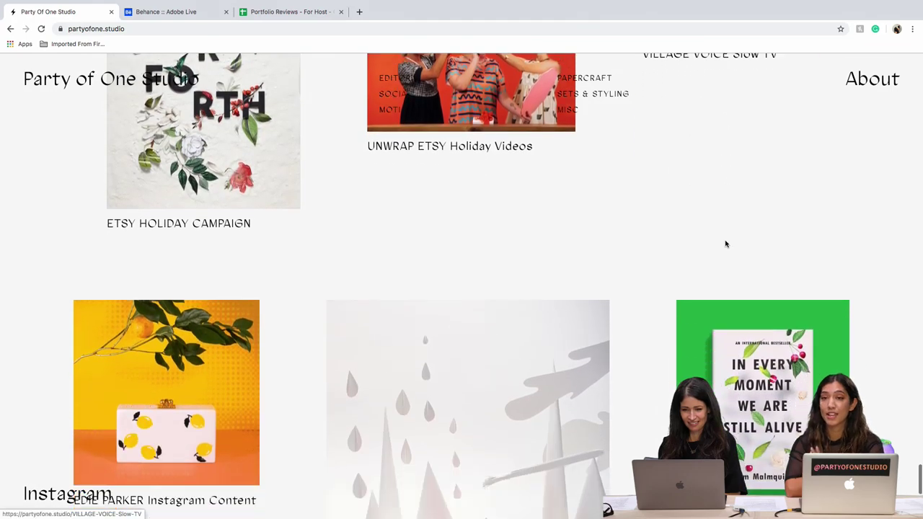
pyautogui.scroll(-3, 726, 245)
pyautogui.scroll(16, 726, 244)
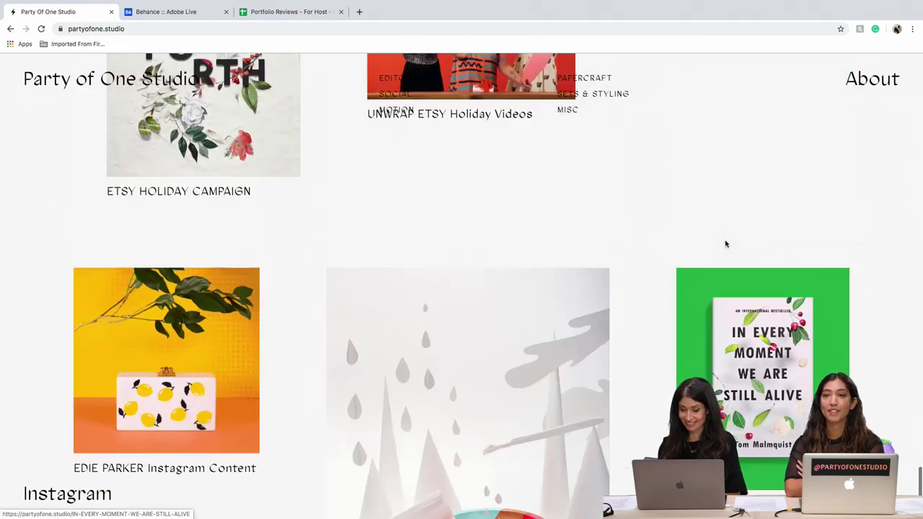
pyautogui.scroll(15, 726, 244)
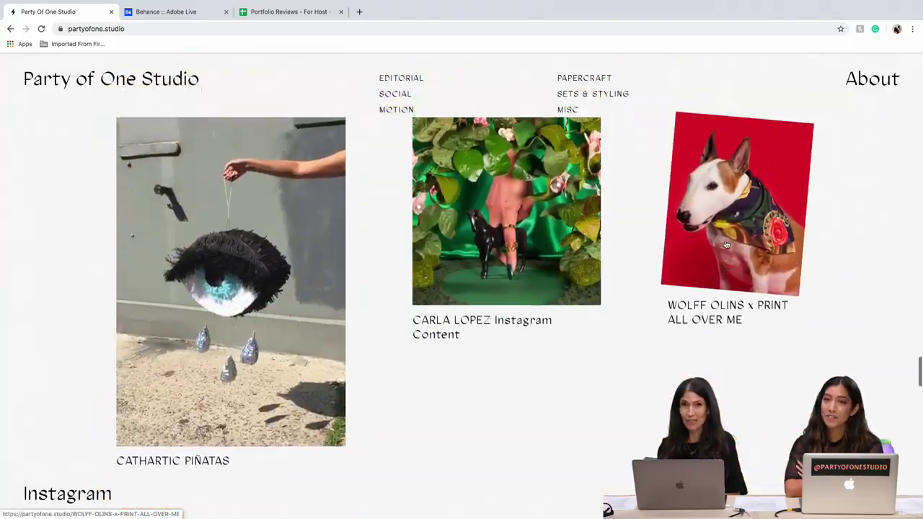
pyautogui.scroll(15, 726, 245)
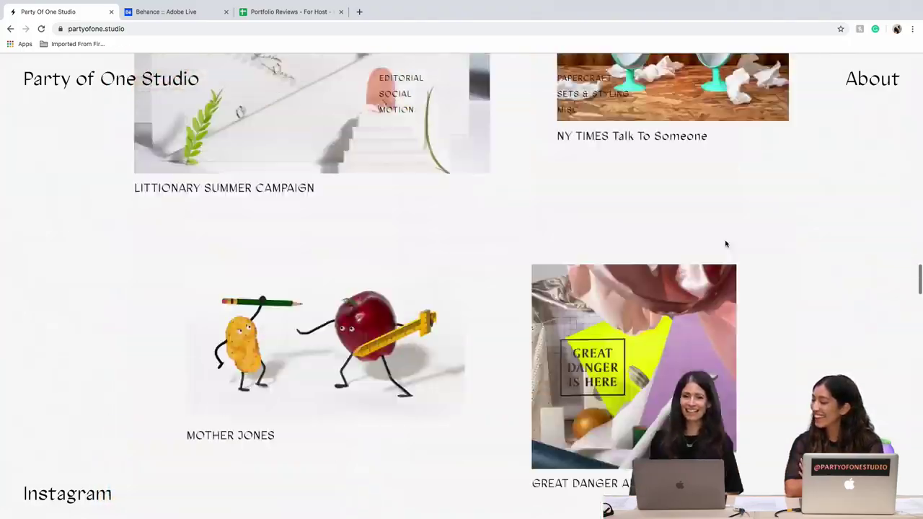
pyautogui.scroll(15, 726, 244)
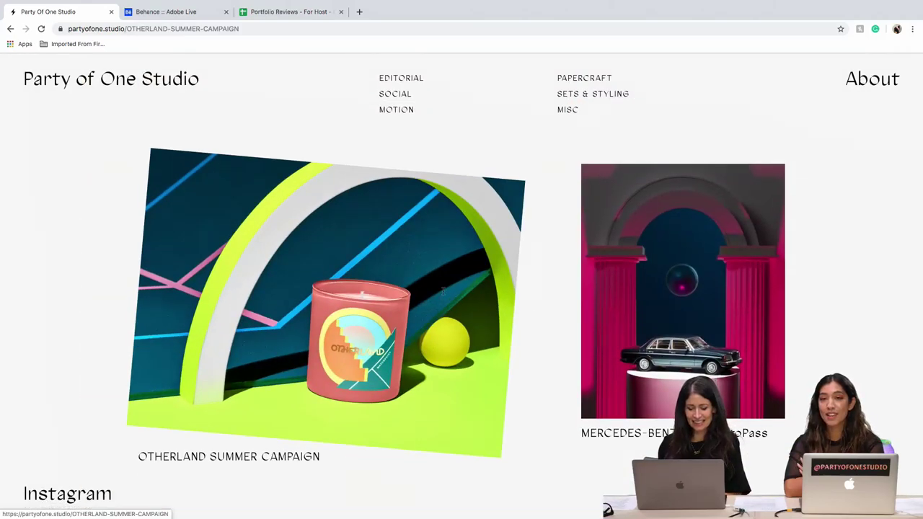
pyautogui.click(443, 291)
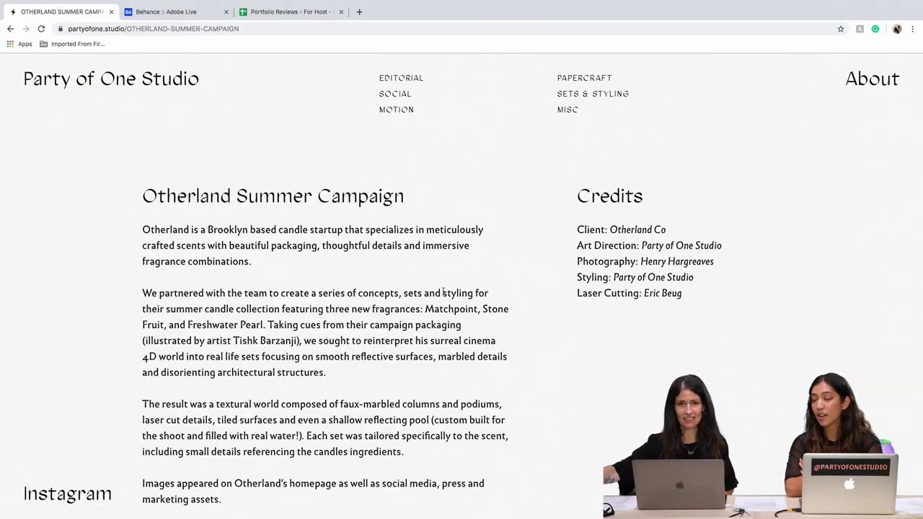
pyautogui.scroll(-5, 442, 291)
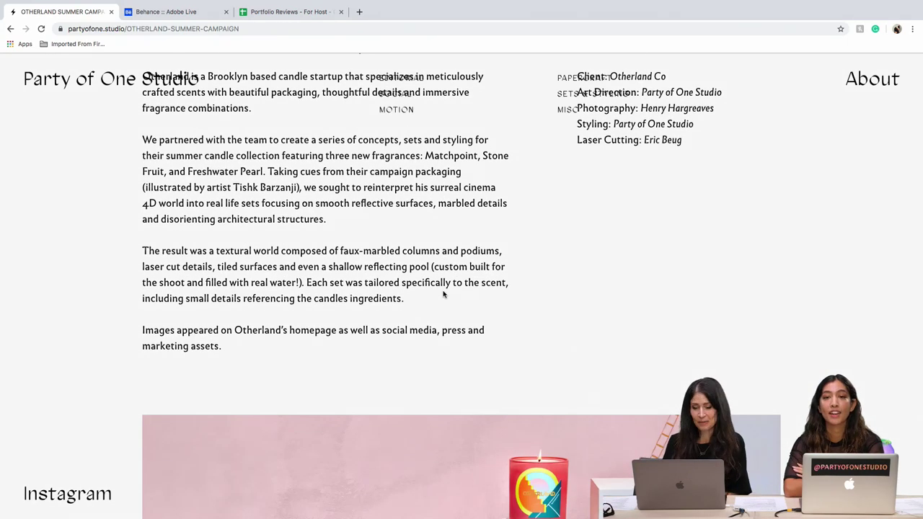
pyautogui.scroll(-7, 443, 294)
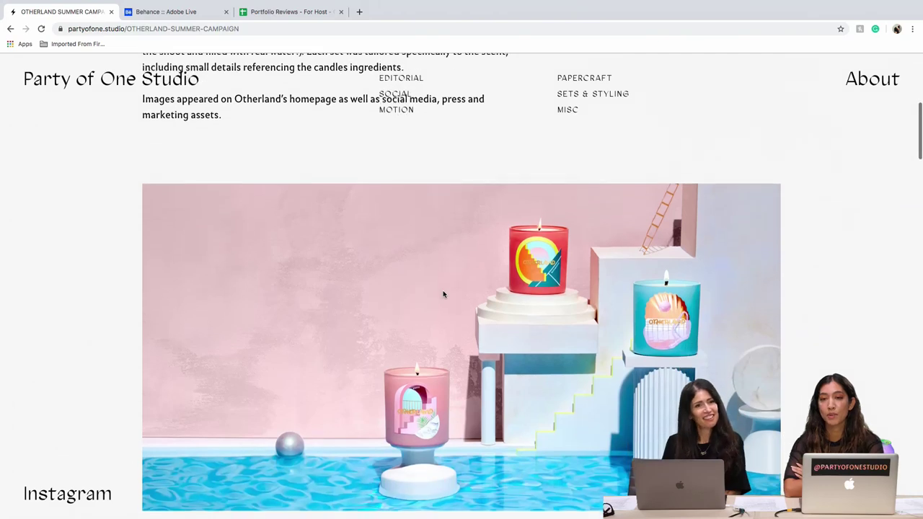
pyautogui.scroll(-7, 443, 293)
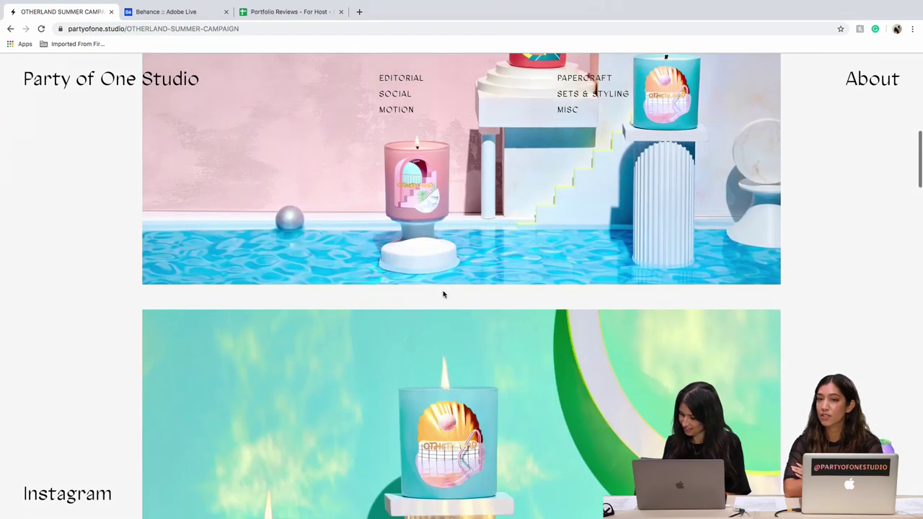
pyautogui.scroll(-7, 443, 294)
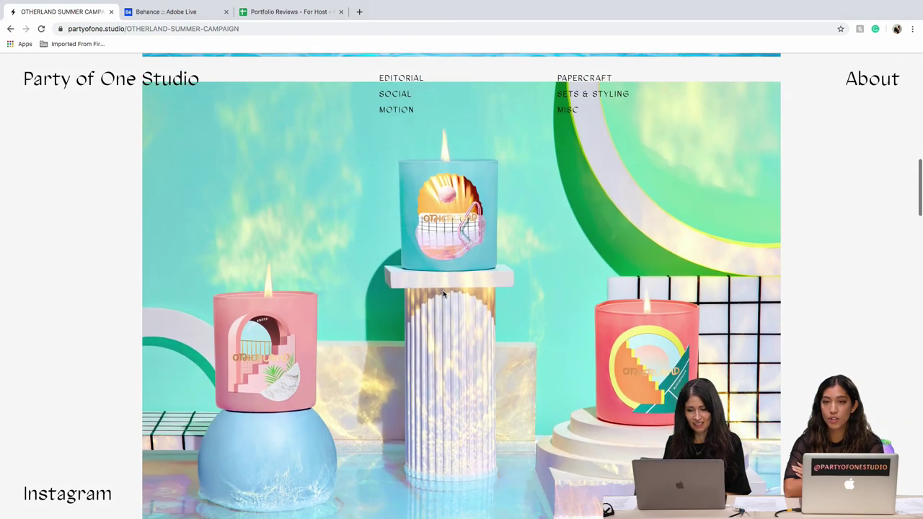
pyautogui.scroll(-4, 443, 294)
pyautogui.scroll(2, 443, 294)
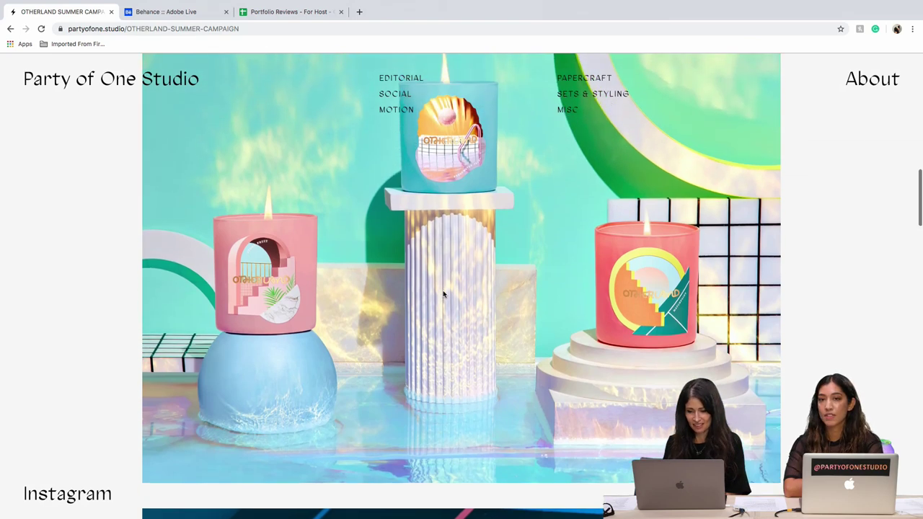
pyautogui.scroll(1, 443, 293)
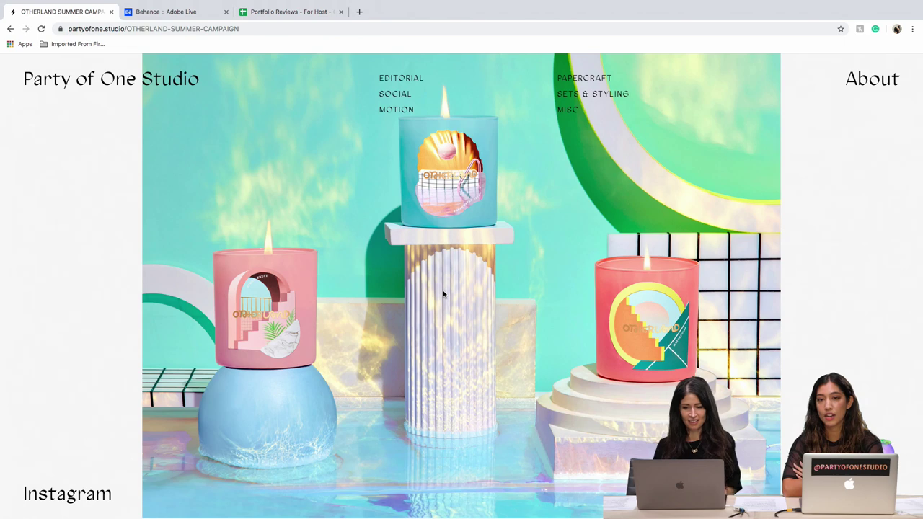
pyautogui.scroll(-3, 443, 294)
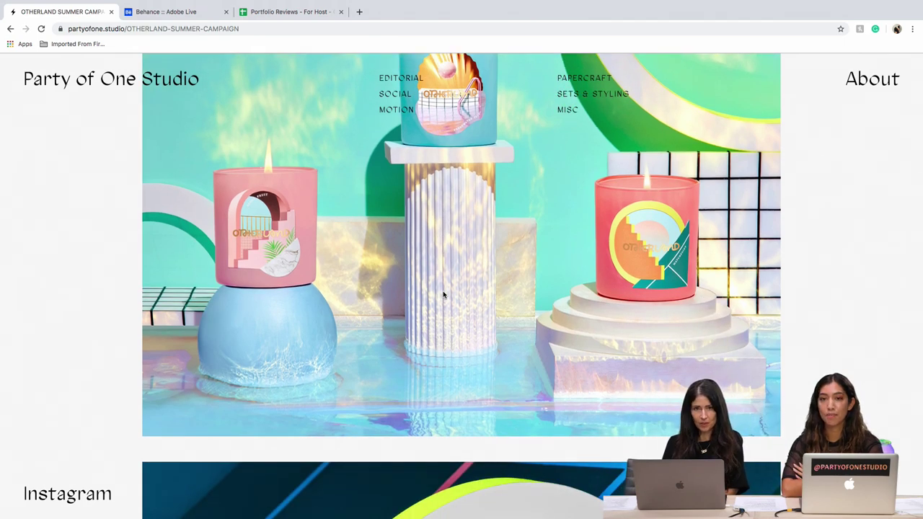
pyautogui.scroll(-1, 444, 294)
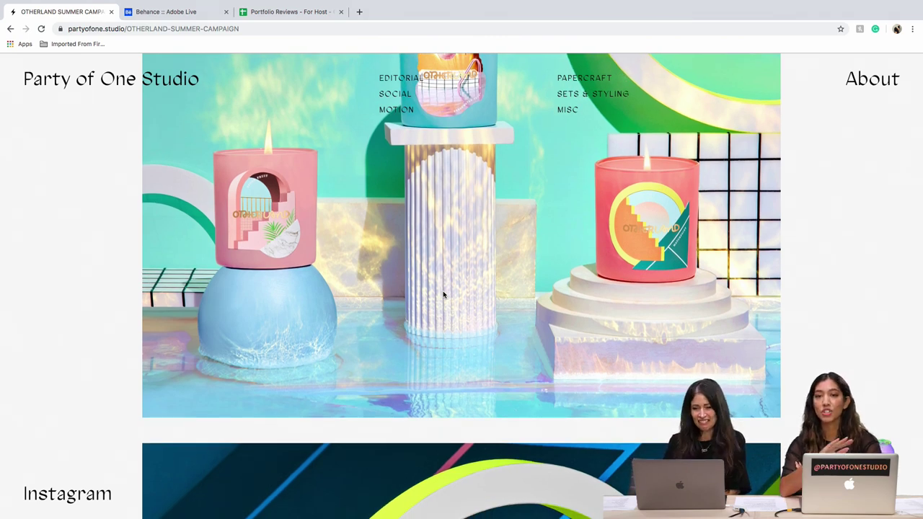
pyautogui.scroll(-2, 443, 294)
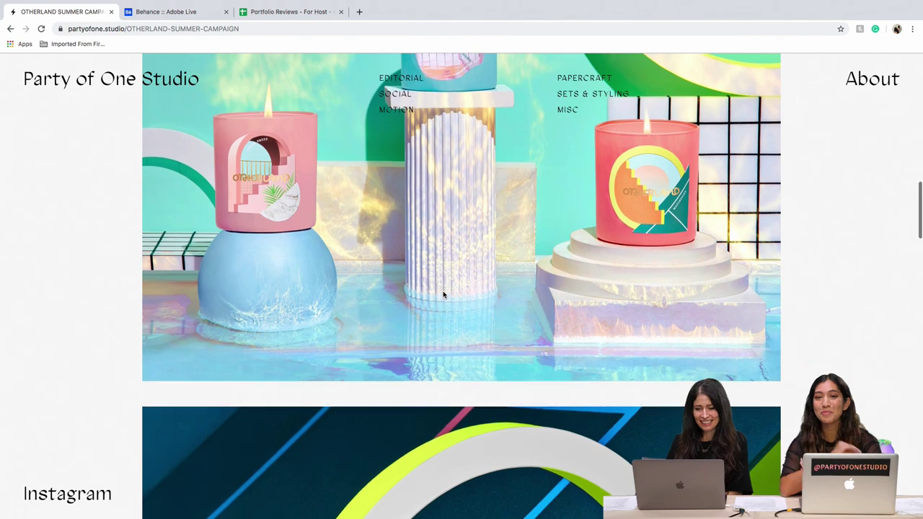
pyautogui.scroll(1, 443, 294)
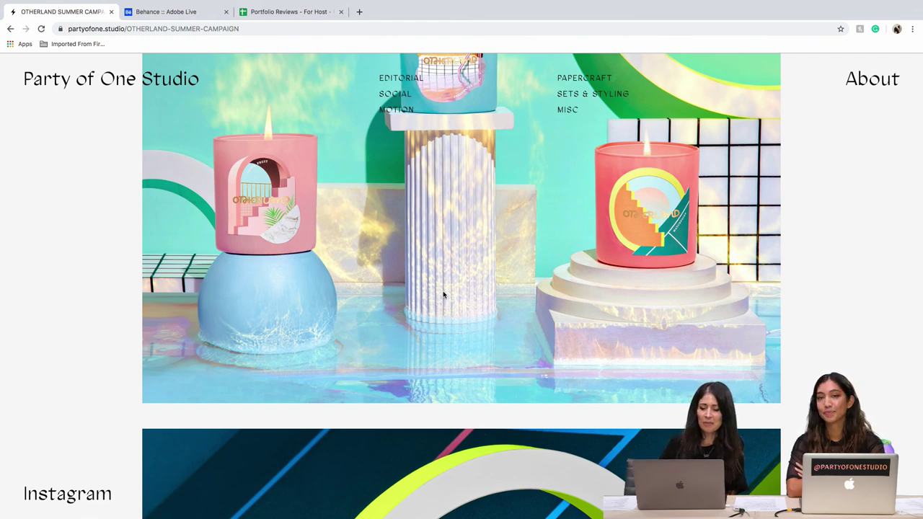
pyautogui.scroll(-3, 443, 294)
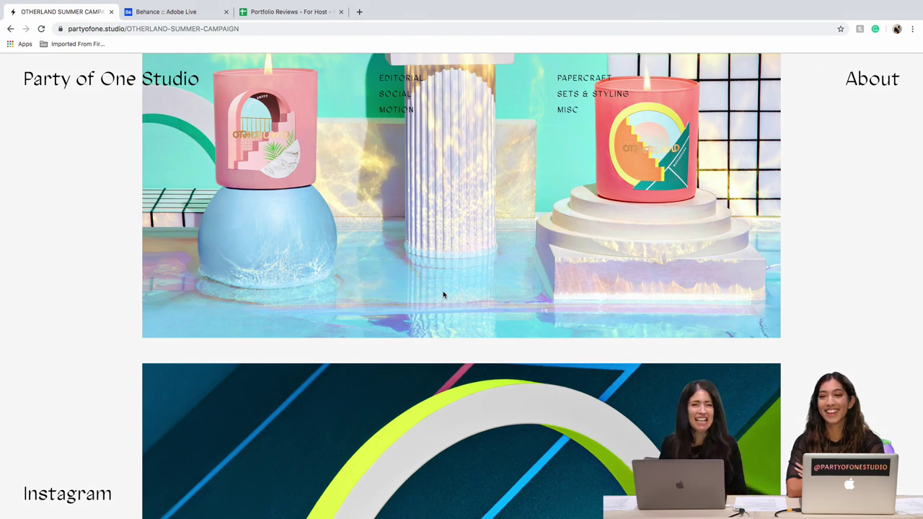
pyautogui.scroll(-5, 443, 294)
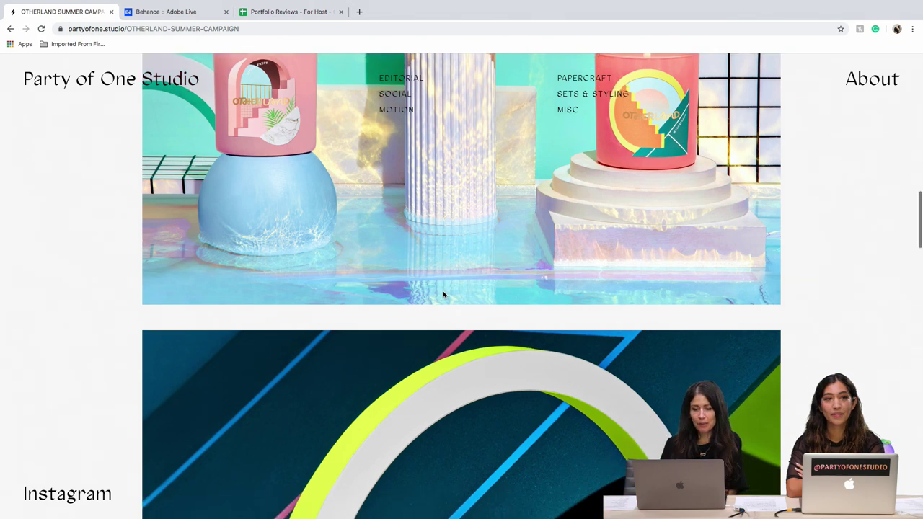
pyautogui.scroll(-8, 444, 294)
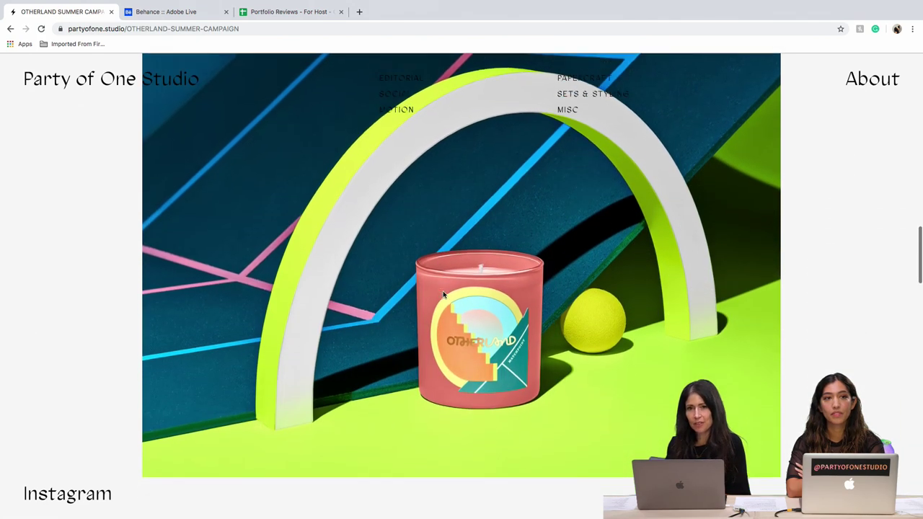
pyautogui.scroll(10, 444, 294)
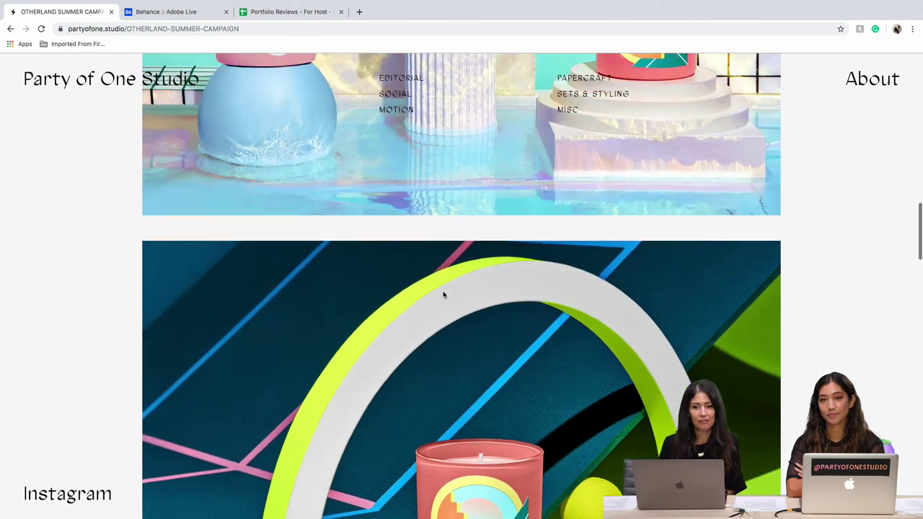
pyautogui.scroll(-10, 464, 285)
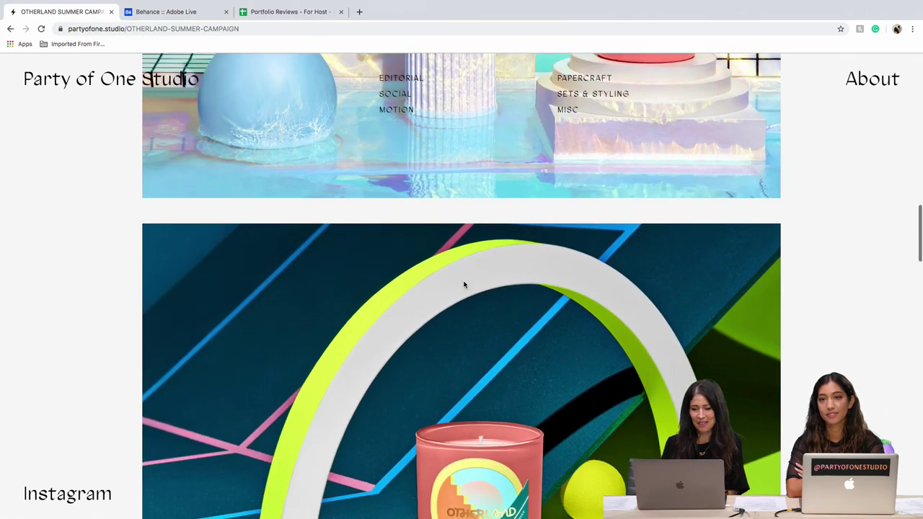
pyautogui.scroll(-2, 464, 285)
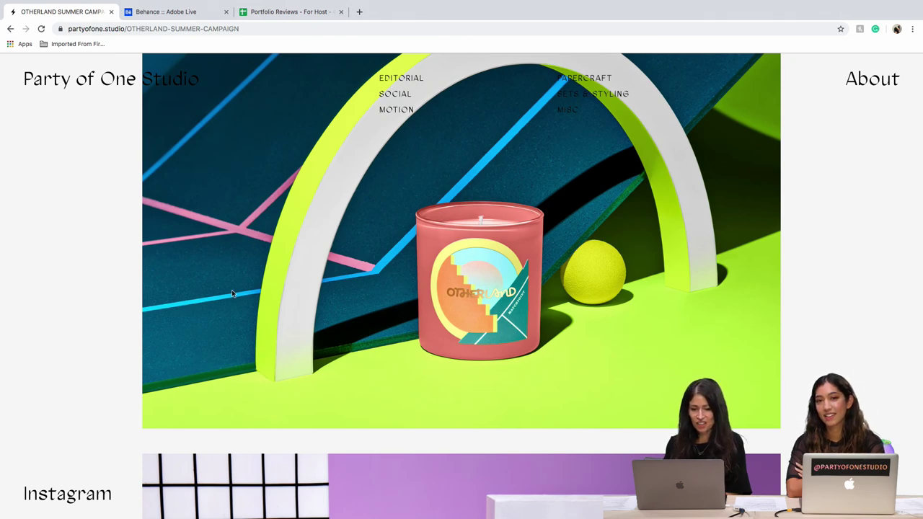
pyautogui.scroll(-14, 231, 293)
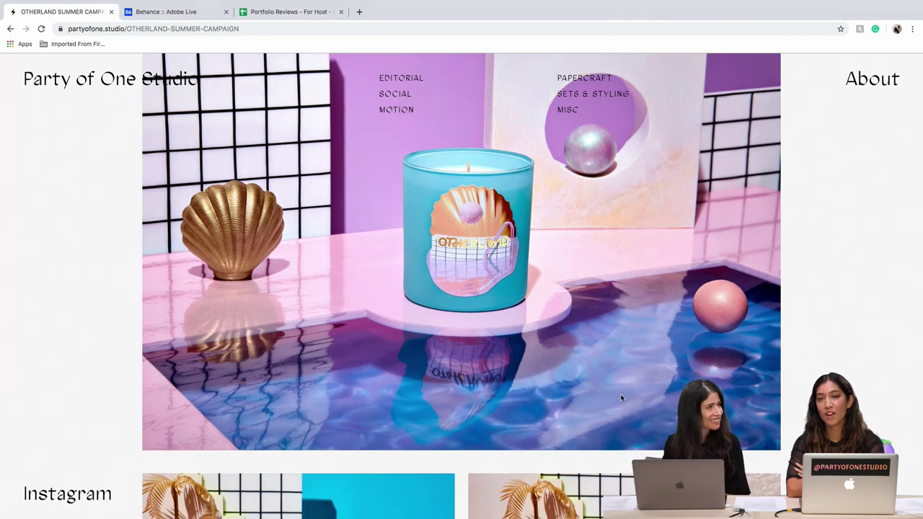
pyautogui.scroll(-12, 622, 397)
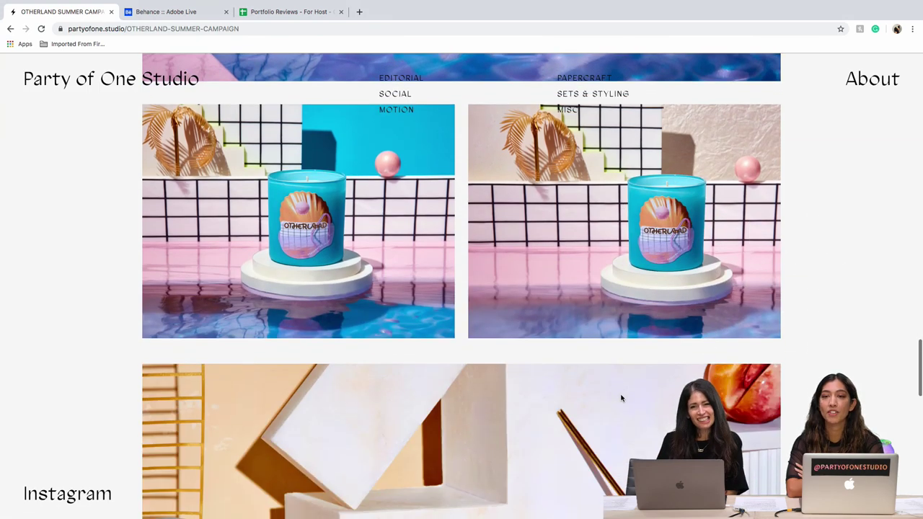
pyautogui.scroll(-8, 622, 397)
pyautogui.scroll(-6, 621, 398)
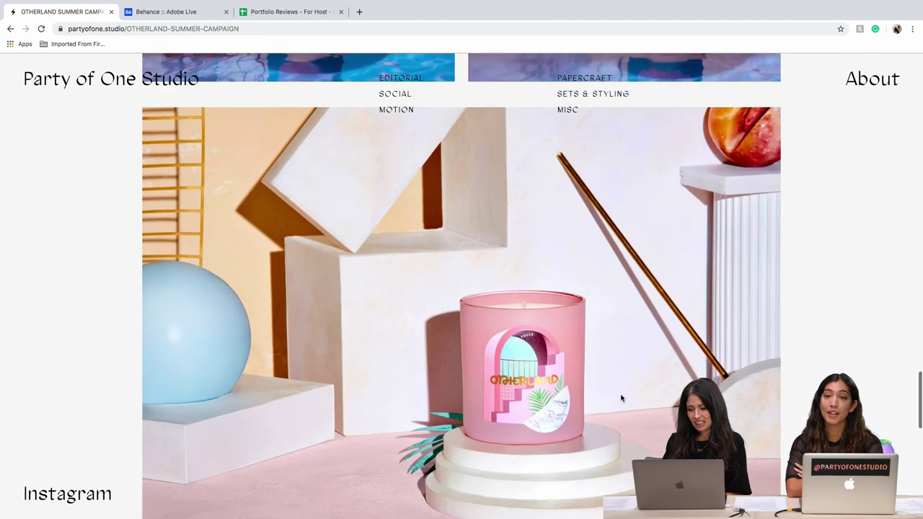
pyautogui.scroll(-4, 621, 397)
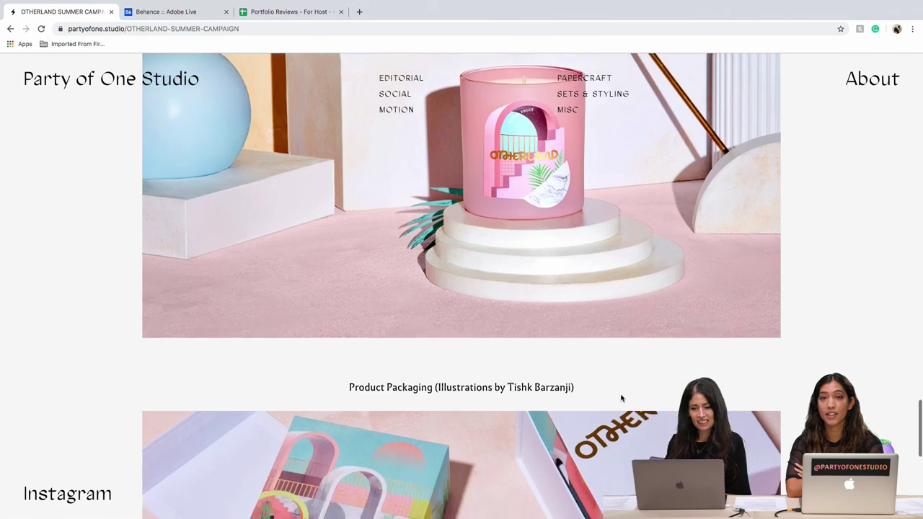
pyautogui.scroll(9, 622, 397)
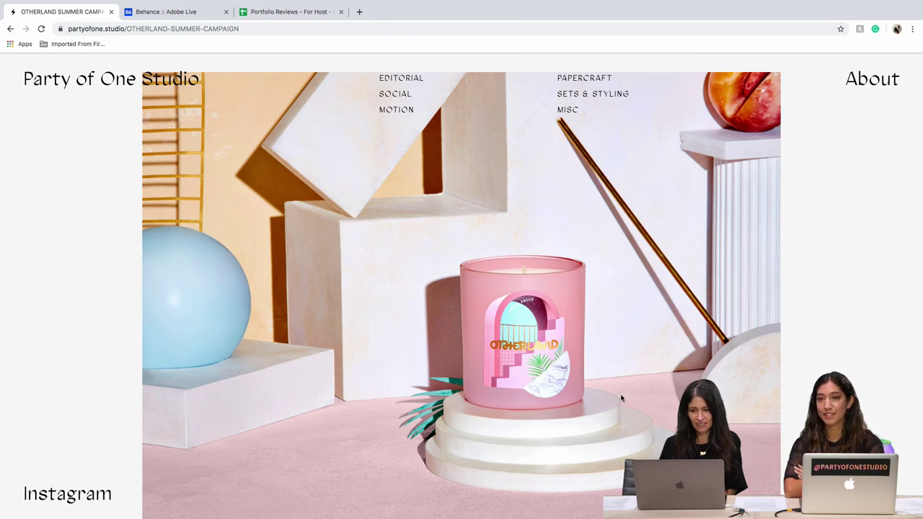
pyautogui.scroll(-15, 622, 397)
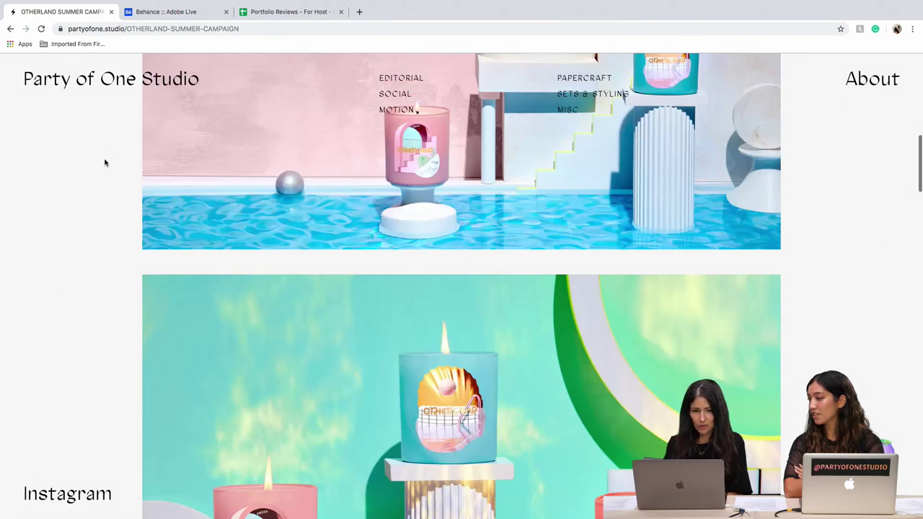
# - Return to the Party of One Studio homepage and scroll the project grid down to Littionary Summer Campaign
pyautogui.click(115, 81)
pyautogui.scroll(-10, 298, 198)
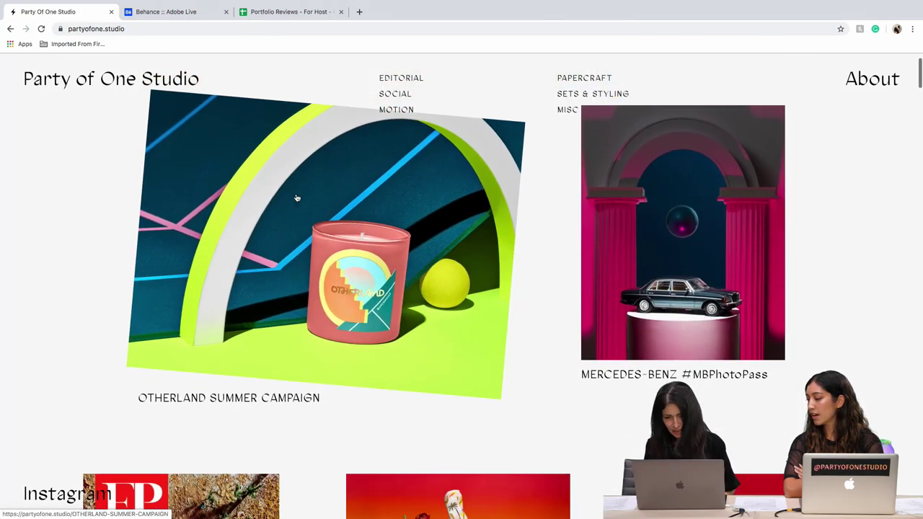
pyautogui.scroll(-12, 302, 199)
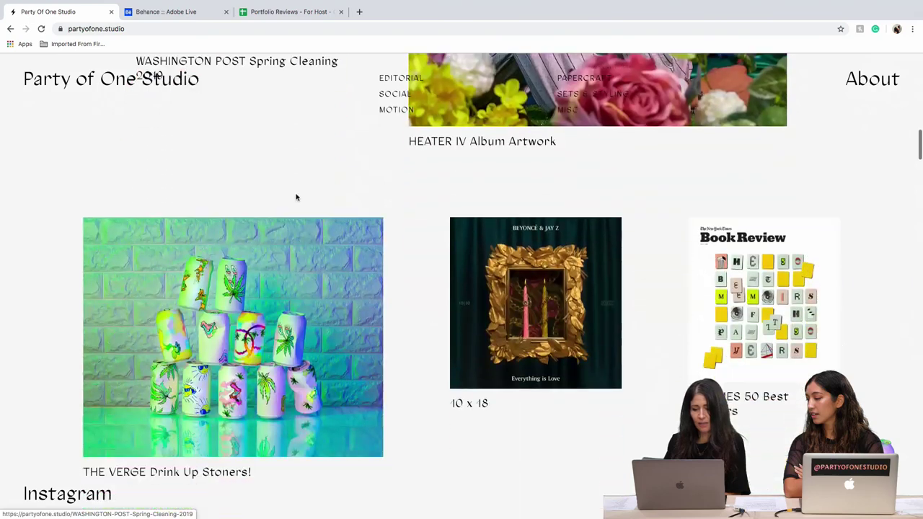
pyautogui.scroll(-12, 296, 198)
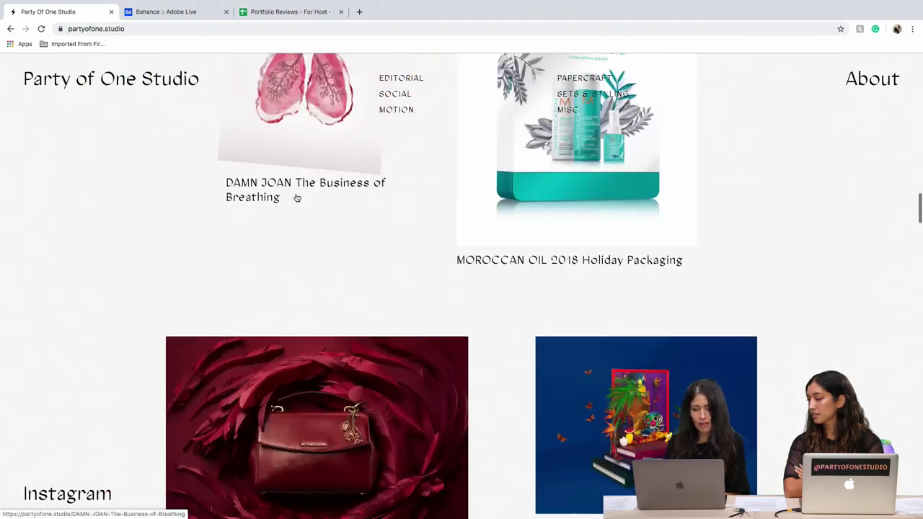
pyautogui.scroll(-6, 296, 196)
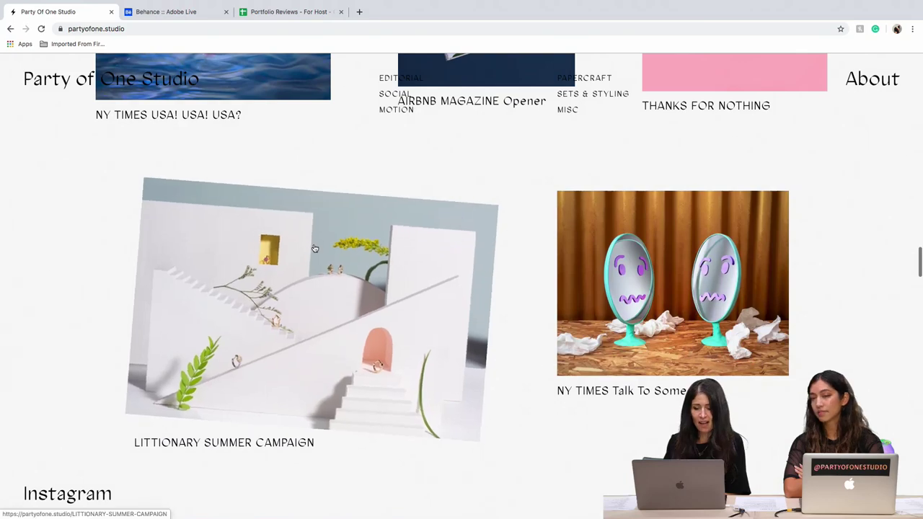
pyautogui.click(314, 248)
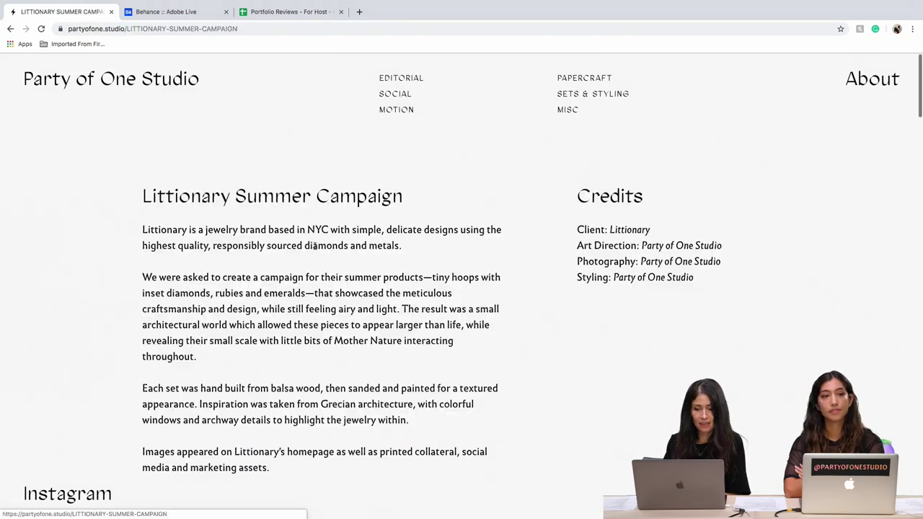
pyautogui.scroll(-5, 314, 246)
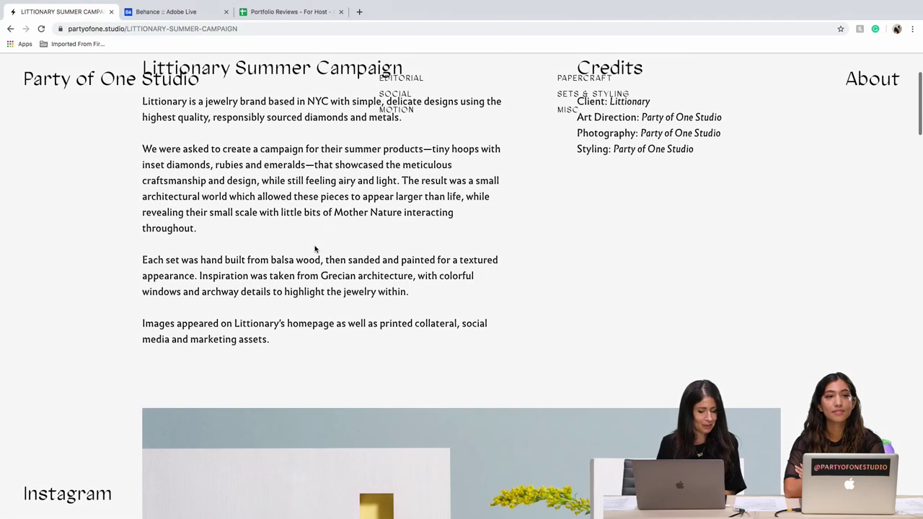
pyautogui.scroll(-5, 314, 249)
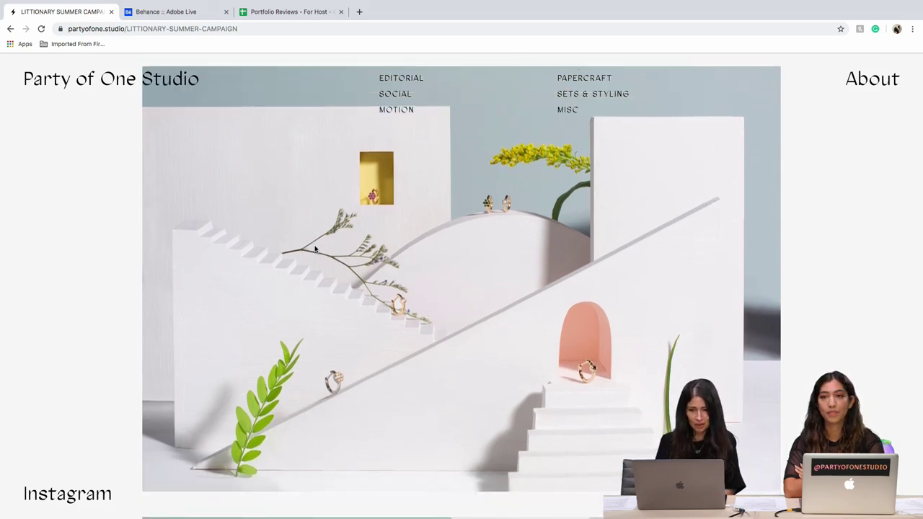
pyautogui.scroll(-1, 565, 200)
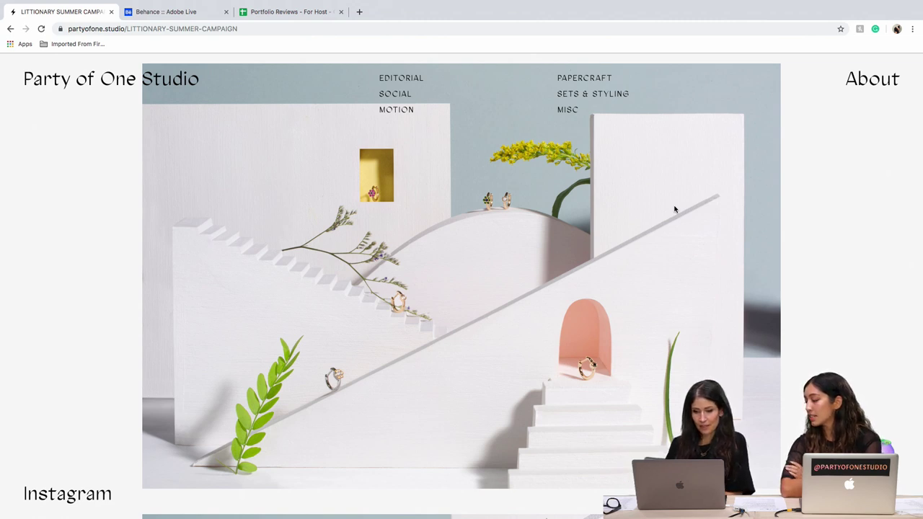
pyautogui.scroll(-5, 675, 209)
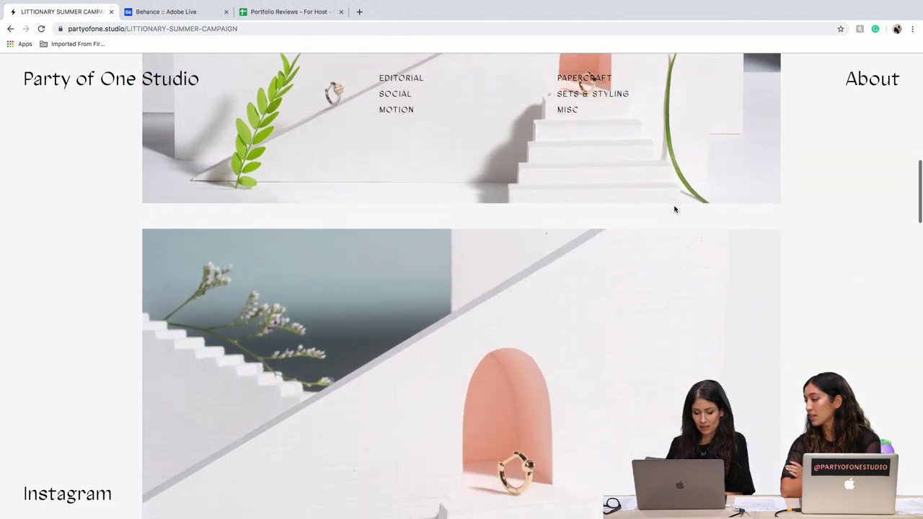
pyautogui.scroll(-3, 675, 209)
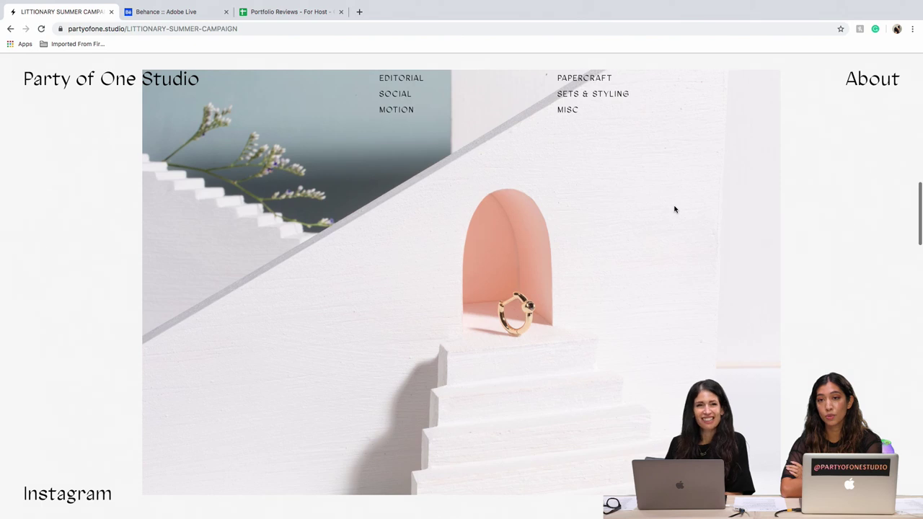
pyautogui.scroll(-1, 674, 209)
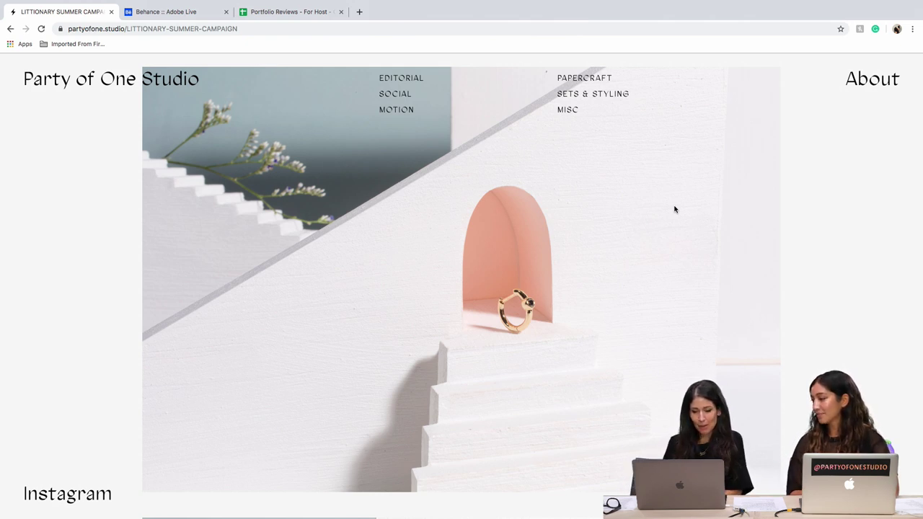
pyautogui.scroll(-1, 674, 209)
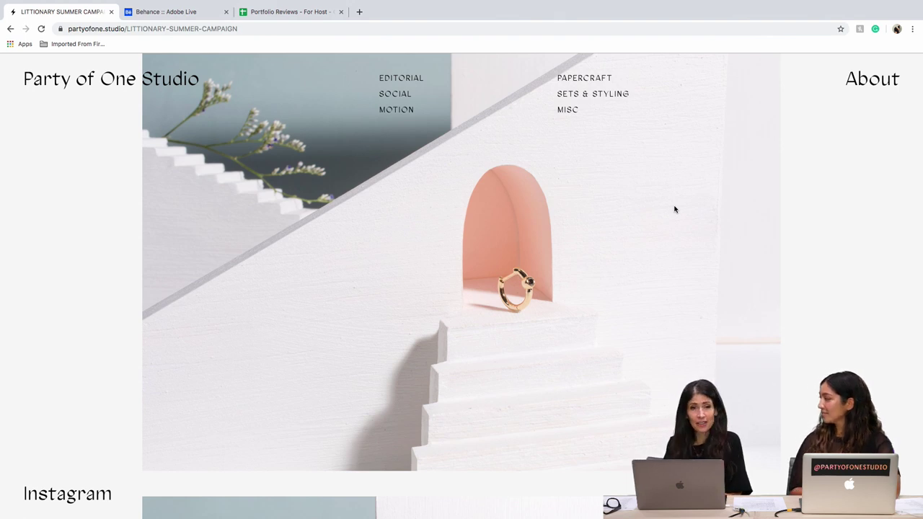
pyautogui.scroll(-5, 674, 209)
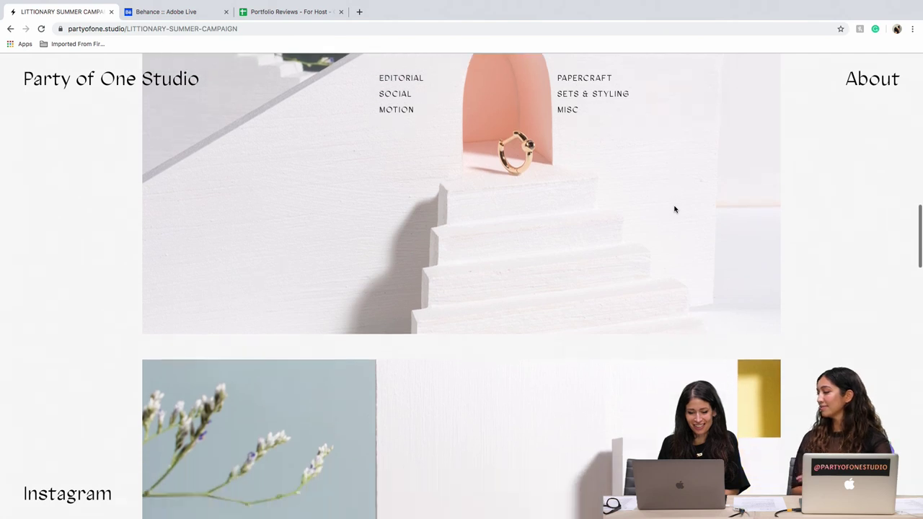
pyautogui.scroll(-10, 674, 209)
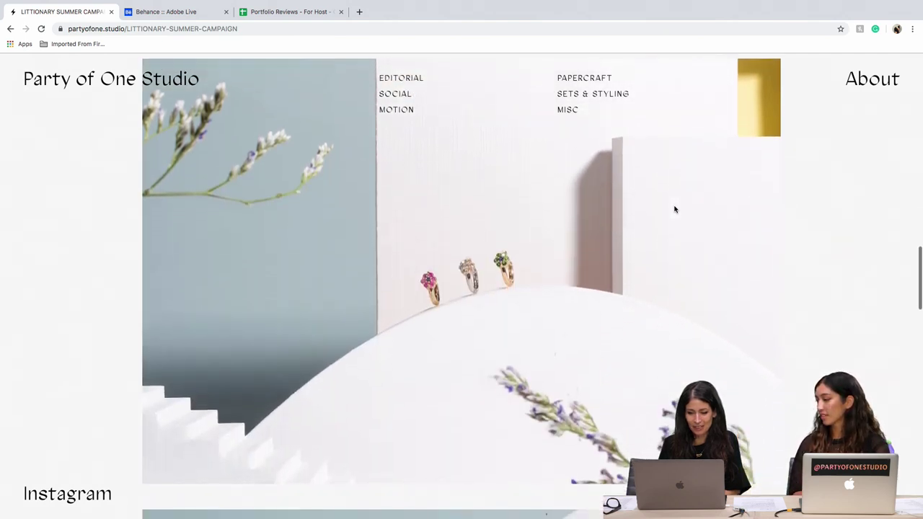
pyautogui.scroll(-3, 674, 209)
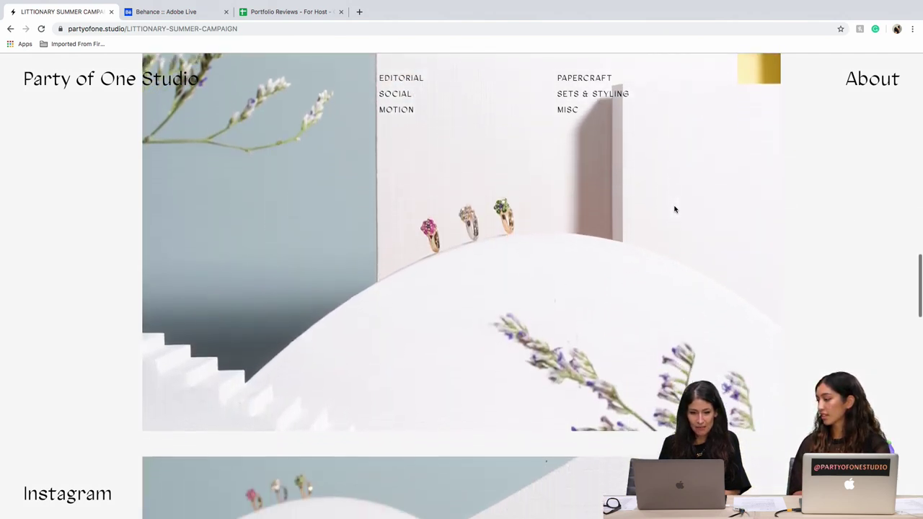
pyautogui.scroll(-7, 674, 209)
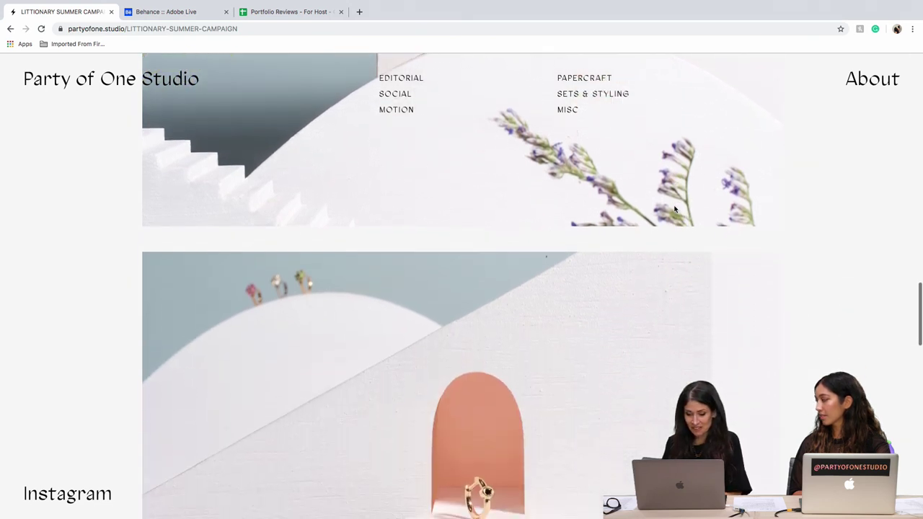
pyautogui.scroll(-12, 674, 209)
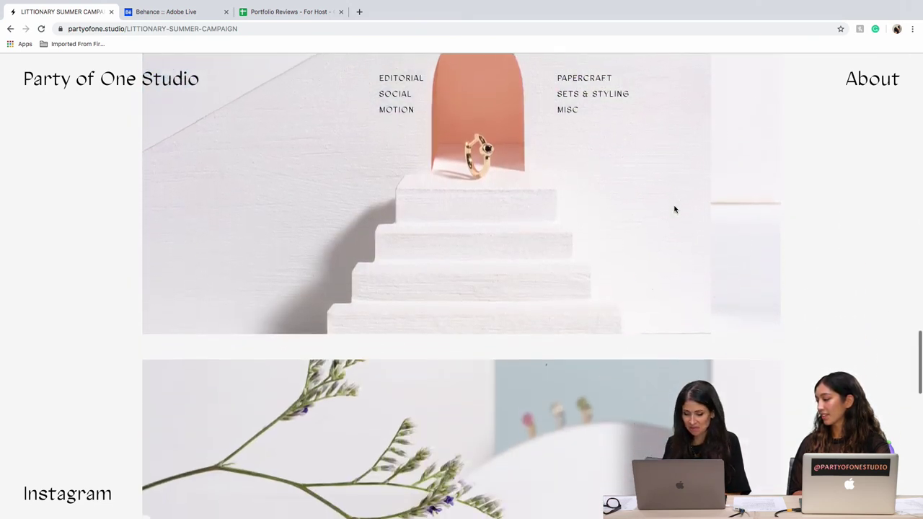
pyautogui.scroll(-15, 674, 209)
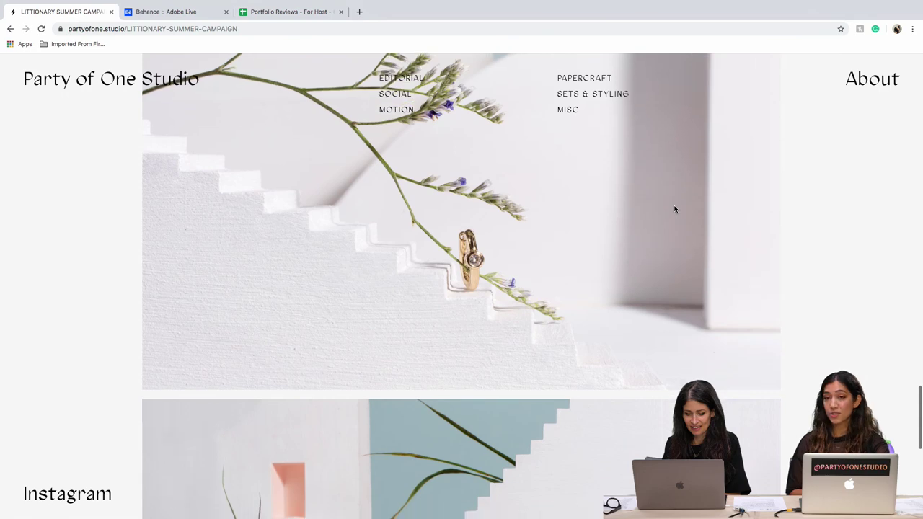
pyautogui.scroll(-10, 674, 209)
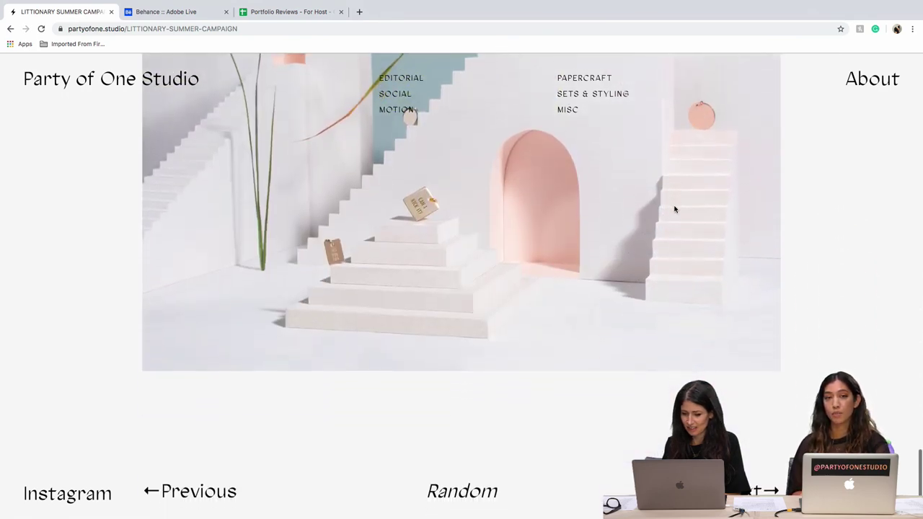
pyautogui.scroll(15, 674, 209)
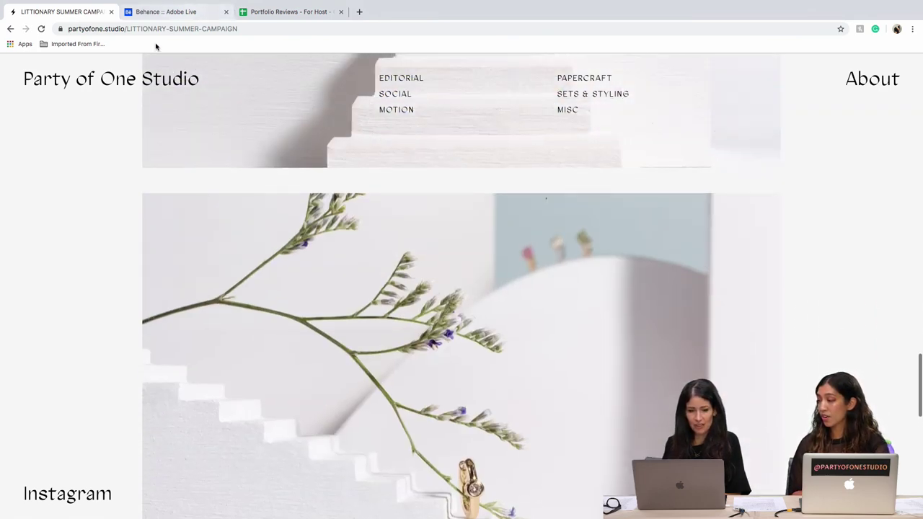
# - Return to the studio homepage and open the Outlook Spring Cleaning project thumbnail
pyautogui.click(159, 80)
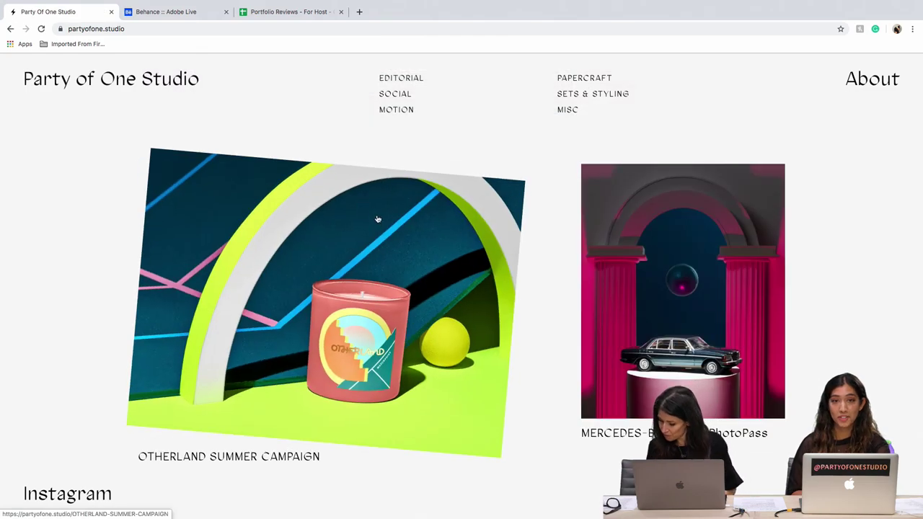
pyautogui.scroll(-6, 356, 282)
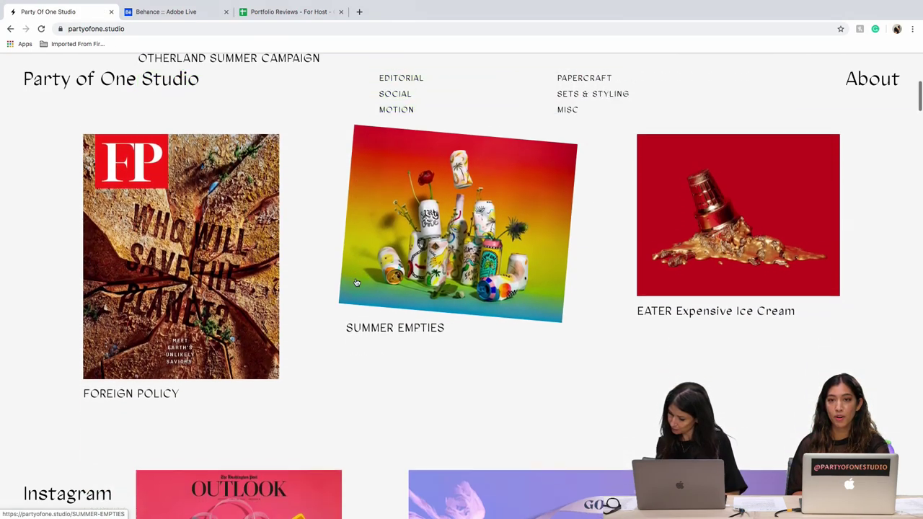
pyautogui.scroll(-4, 356, 283)
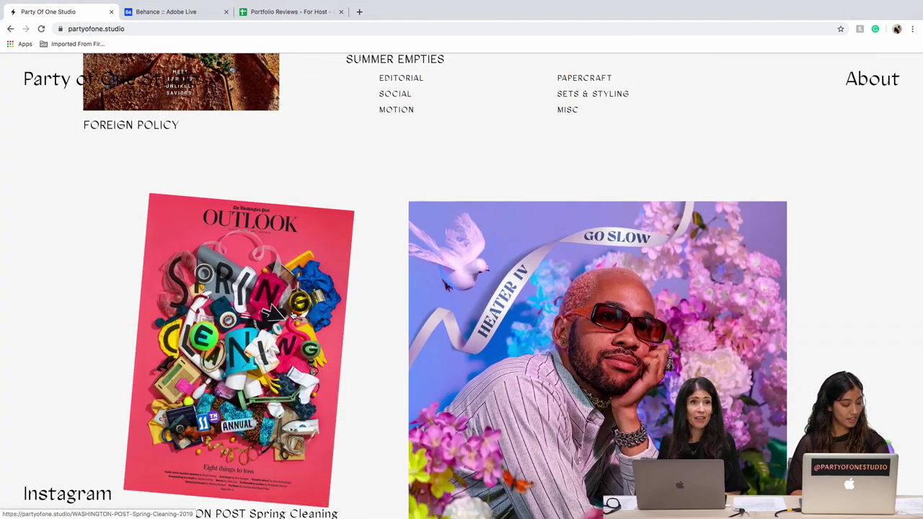
pyautogui.click(293, 315)
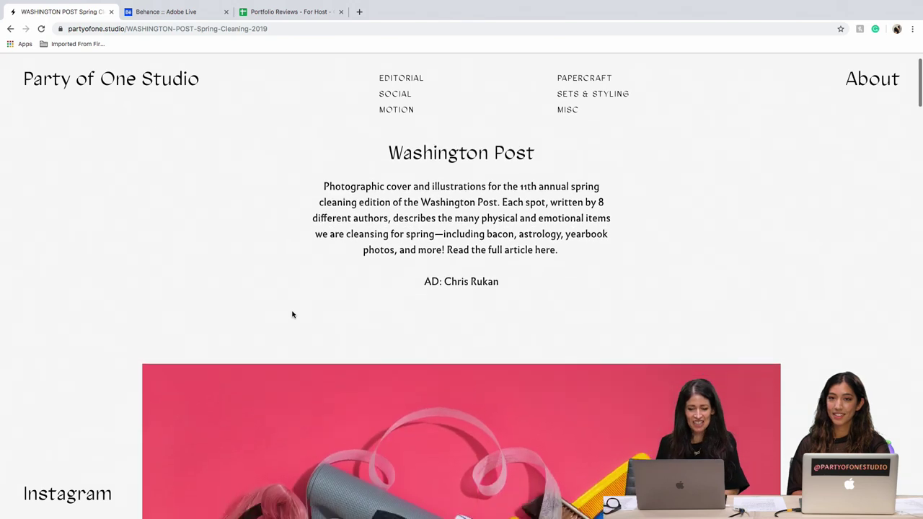
# - Scroll through the Spring Cleaning 2019 illustrations down to the crashing chart and 280,432 email badge
pyautogui.scroll(-5, 292, 315)
pyautogui.scroll(-1, 292, 315)
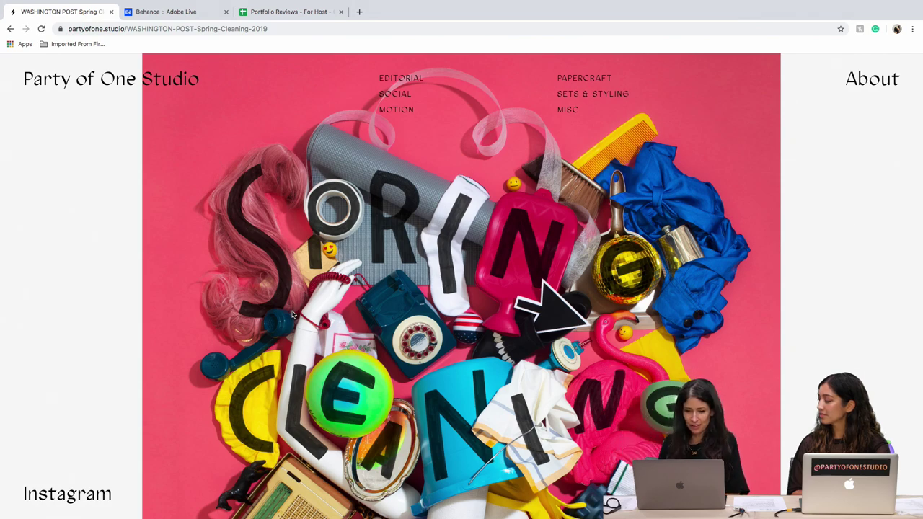
pyautogui.scroll(-3, 292, 315)
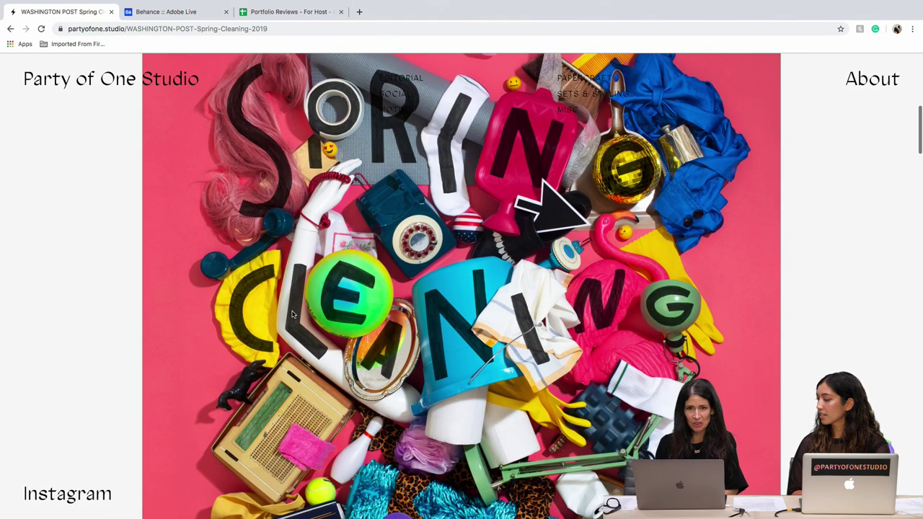
pyautogui.scroll(-8, 292, 315)
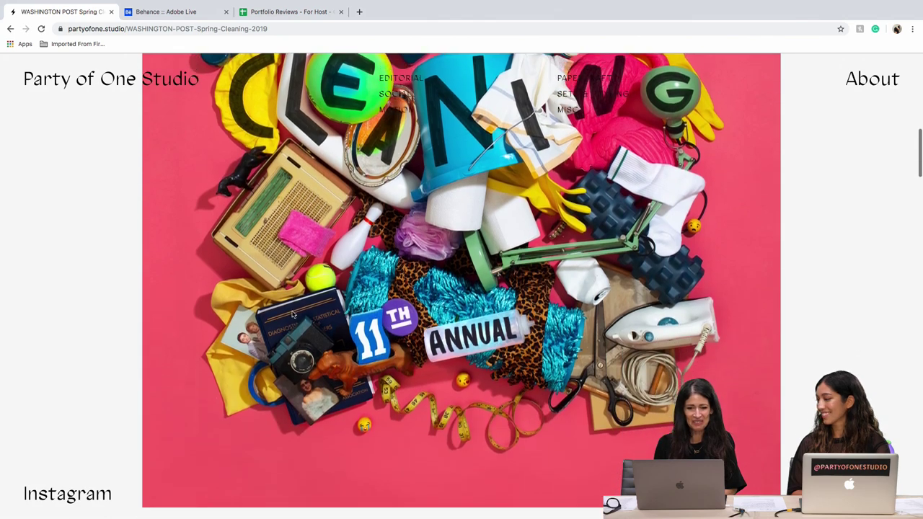
pyautogui.scroll(-2, 293, 316)
pyautogui.scroll(2, 292, 315)
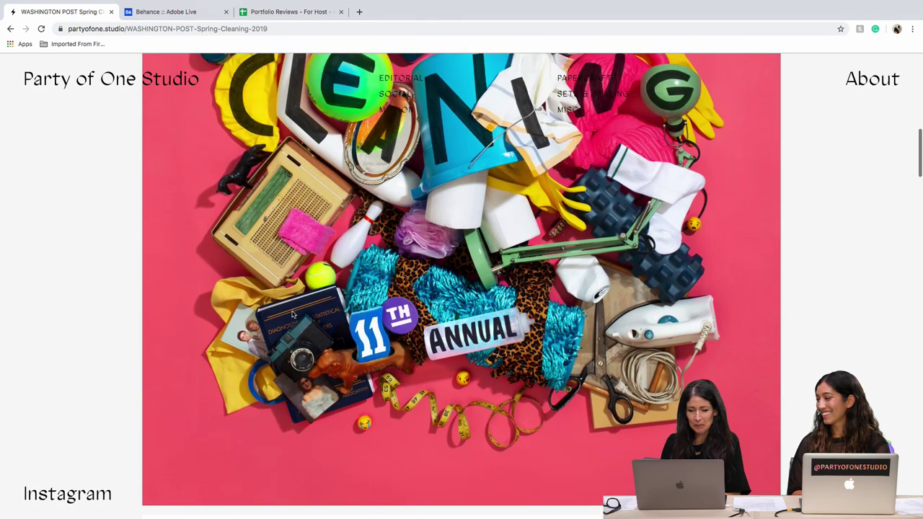
pyautogui.scroll(5, 293, 315)
pyautogui.scroll(-3, 293, 315)
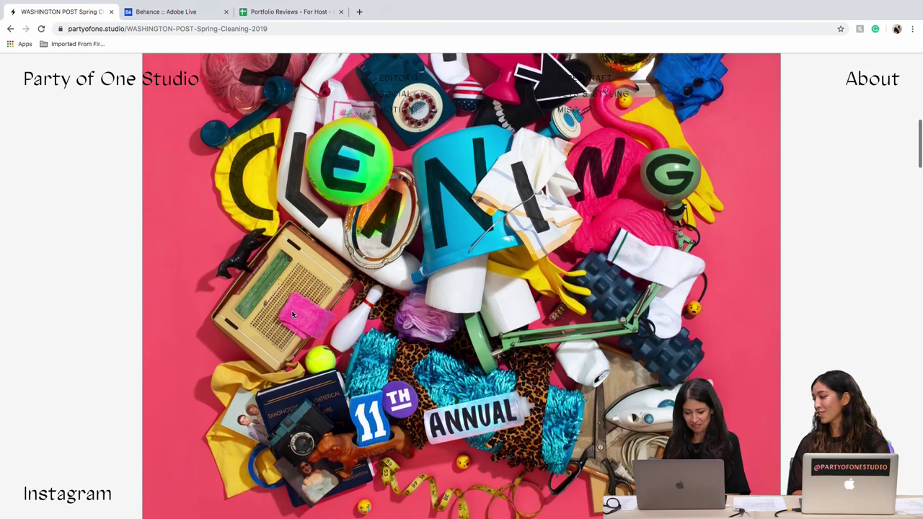
pyautogui.scroll(-7, 293, 315)
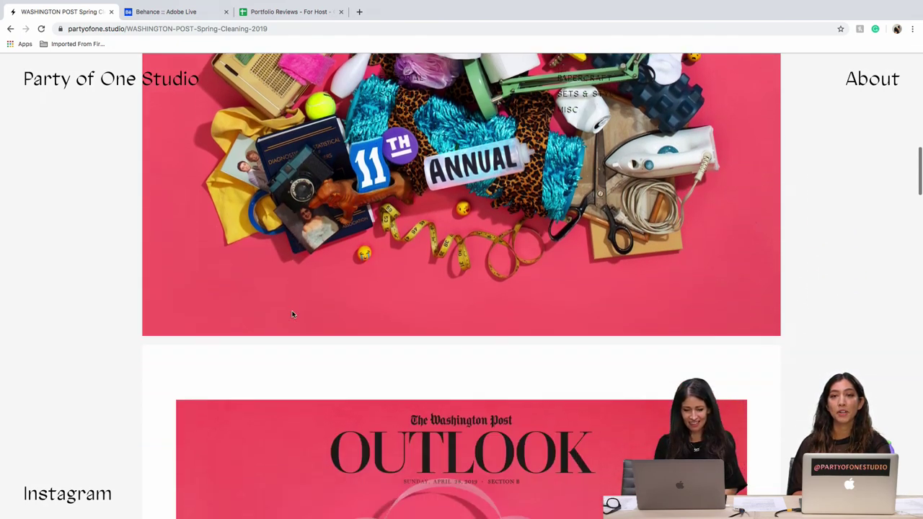
pyautogui.scroll(-7, 292, 315)
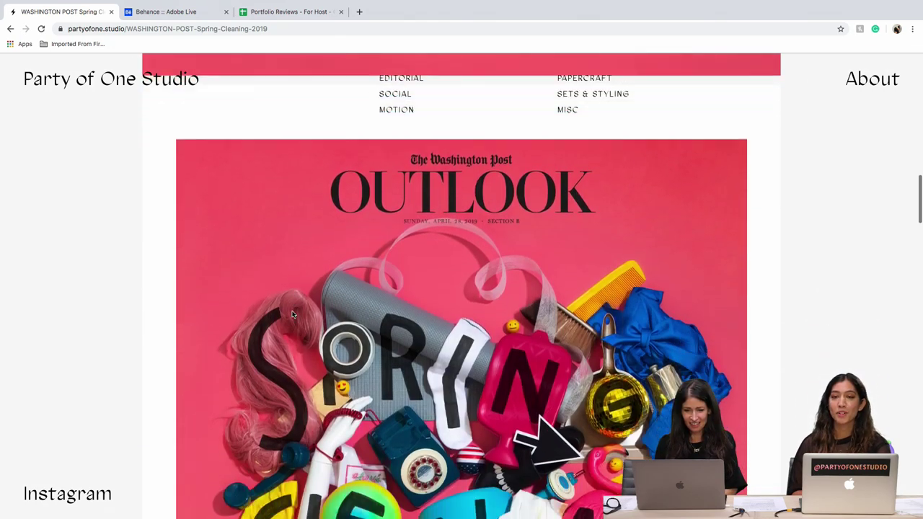
pyautogui.scroll(-3, 293, 315)
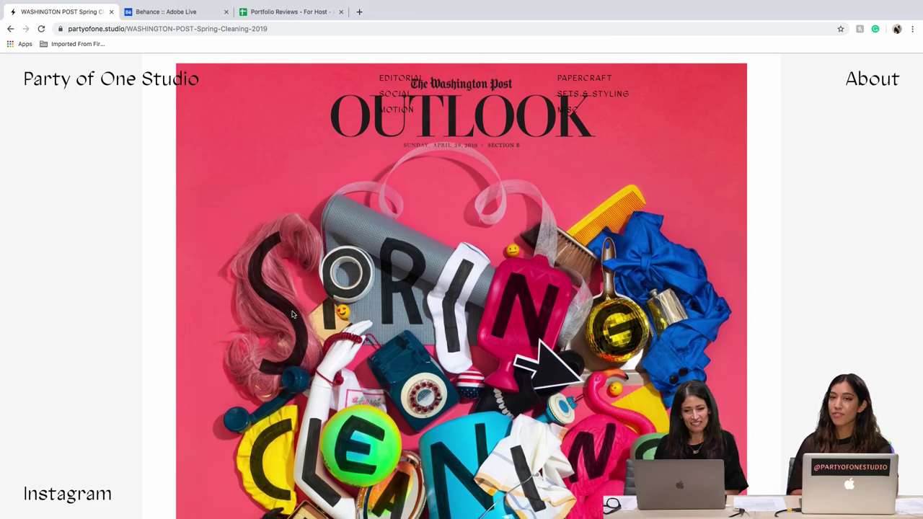
pyautogui.scroll(-3, 293, 316)
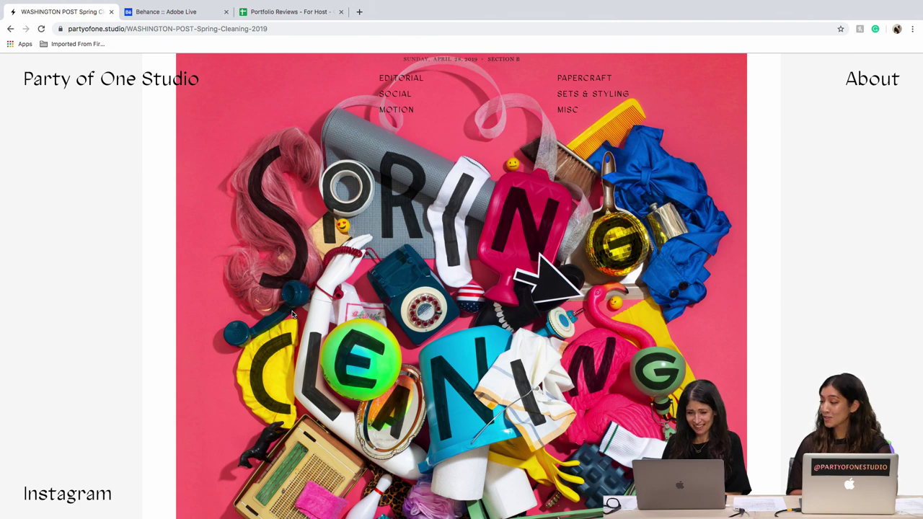
pyautogui.scroll(-1, 292, 315)
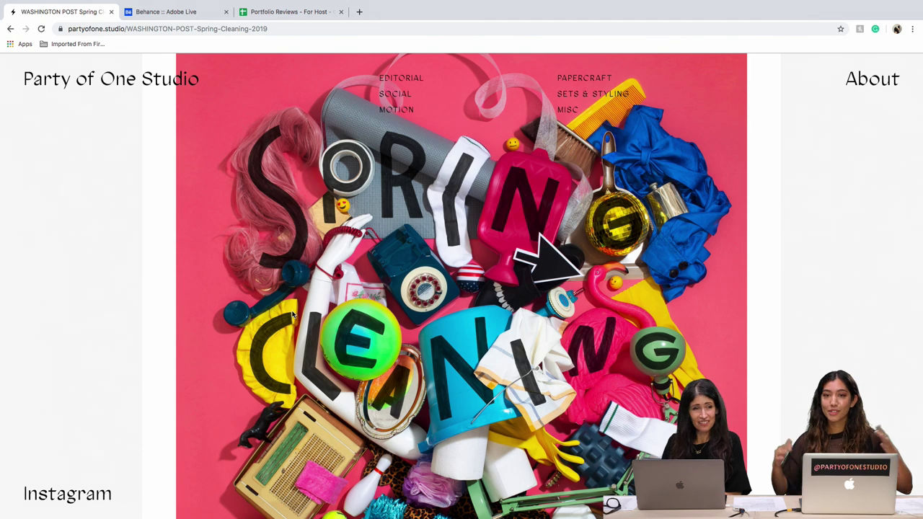
pyautogui.scroll(-1, 292, 315)
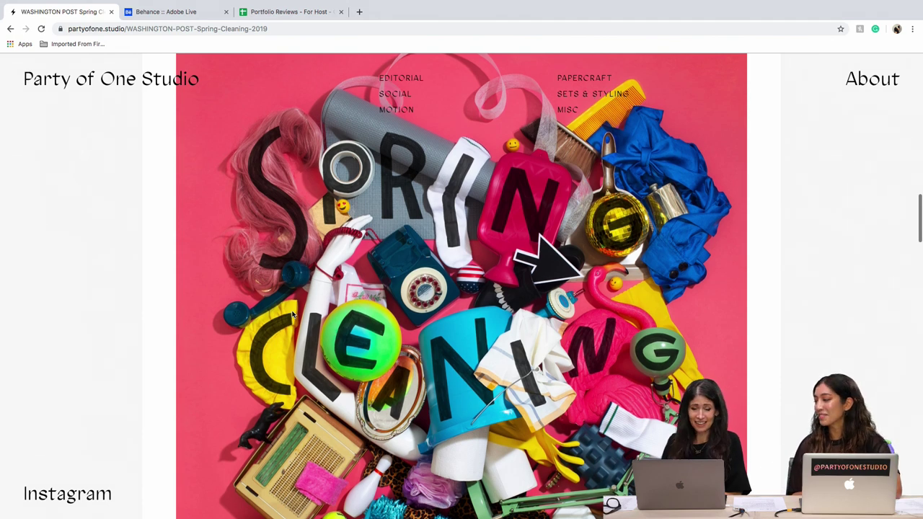
pyautogui.scroll(-1, 293, 315)
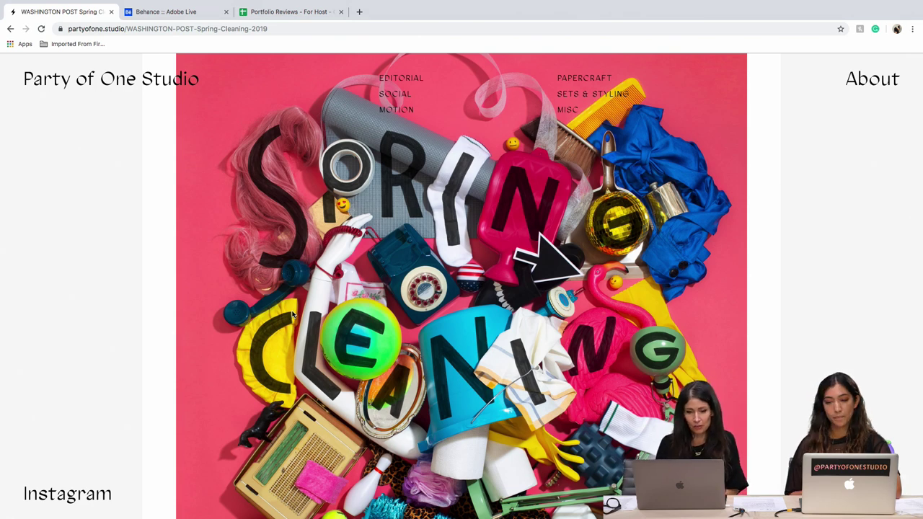
pyautogui.scroll(-1, 292, 315)
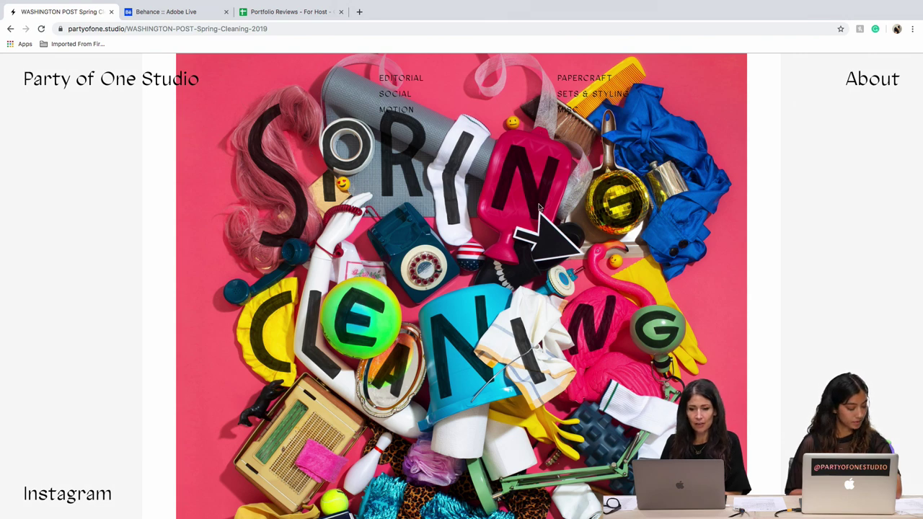
pyautogui.scroll(-5, 626, 237)
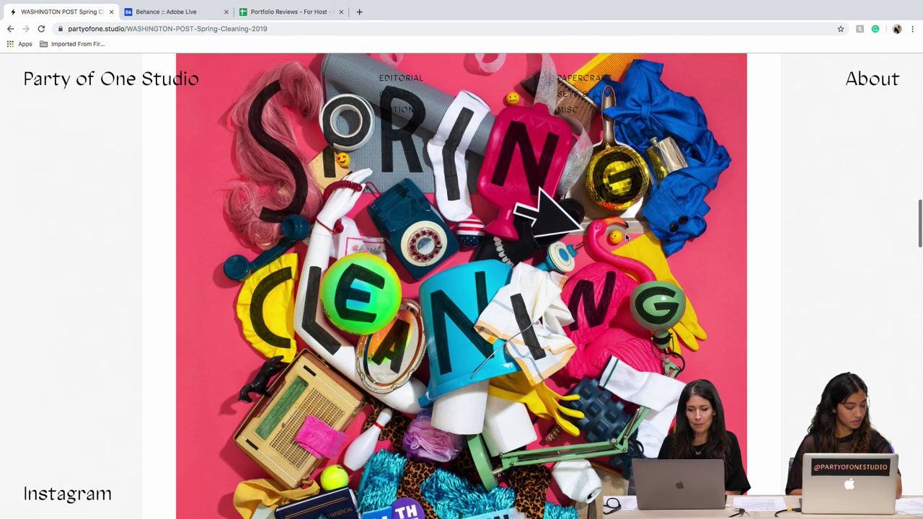
pyautogui.scroll(-5, 626, 237)
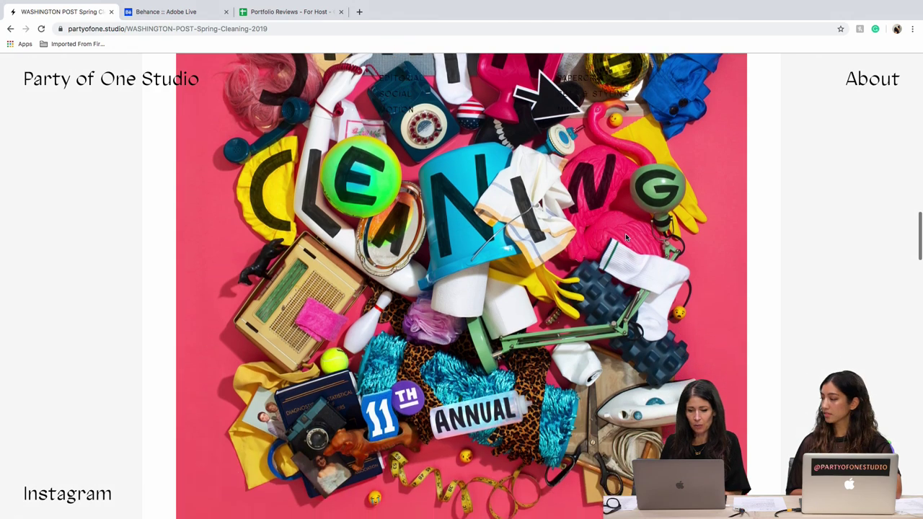
pyautogui.scroll(-12, 626, 237)
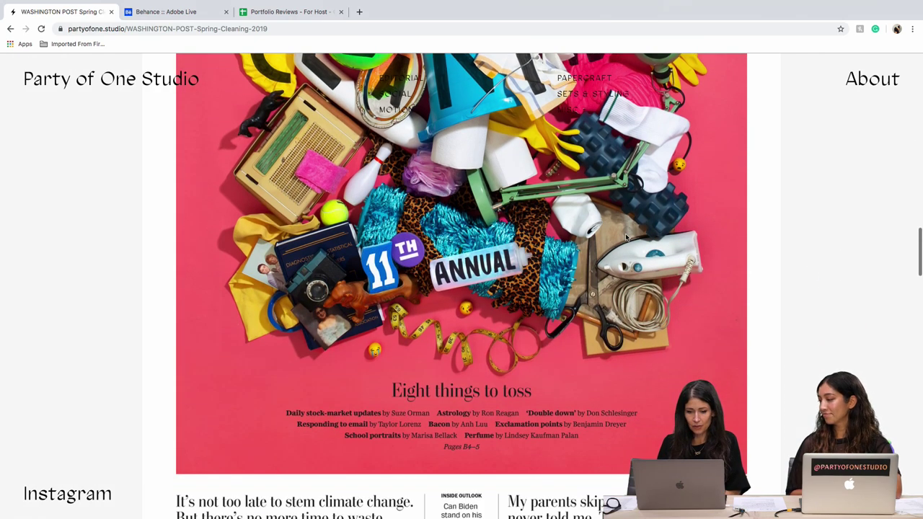
pyautogui.scroll(-15, 625, 238)
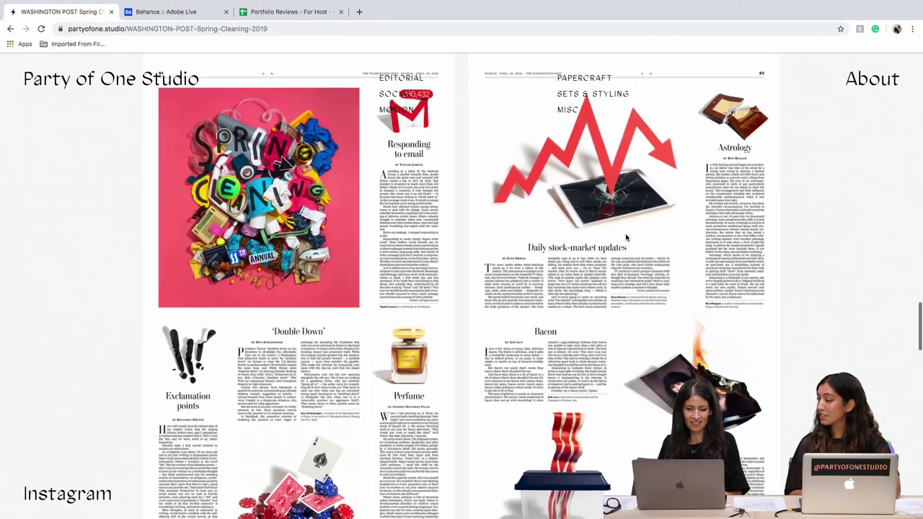
pyautogui.scroll(-4, 626, 236)
pyautogui.scroll(-12, 626, 238)
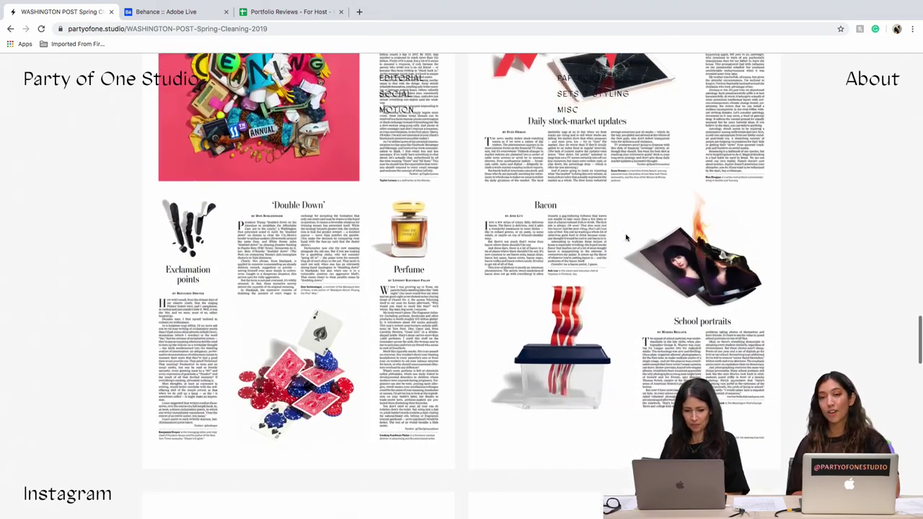
pyautogui.scroll(-2, 626, 238)
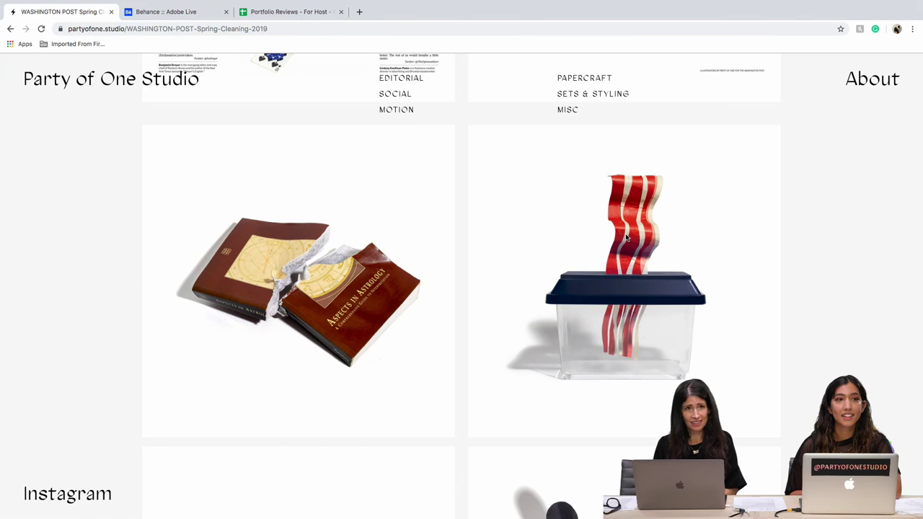
pyautogui.scroll(-1, 626, 238)
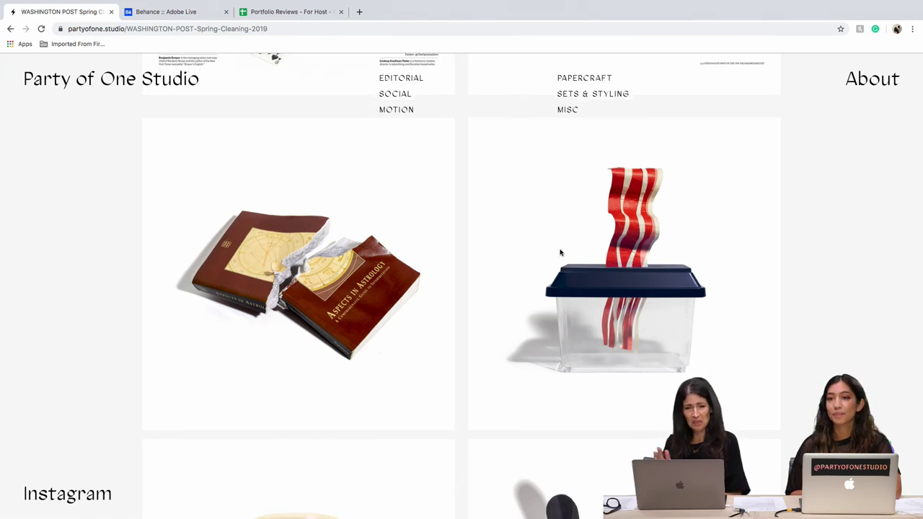
pyautogui.scroll(-1, 438, 280)
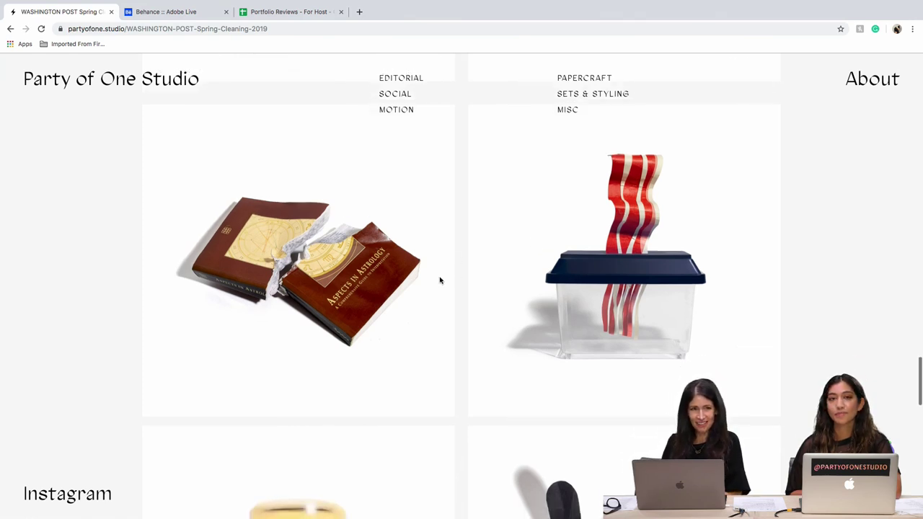
pyautogui.scroll(-2, 370, 285)
pyautogui.scroll(-2, 370, 285)
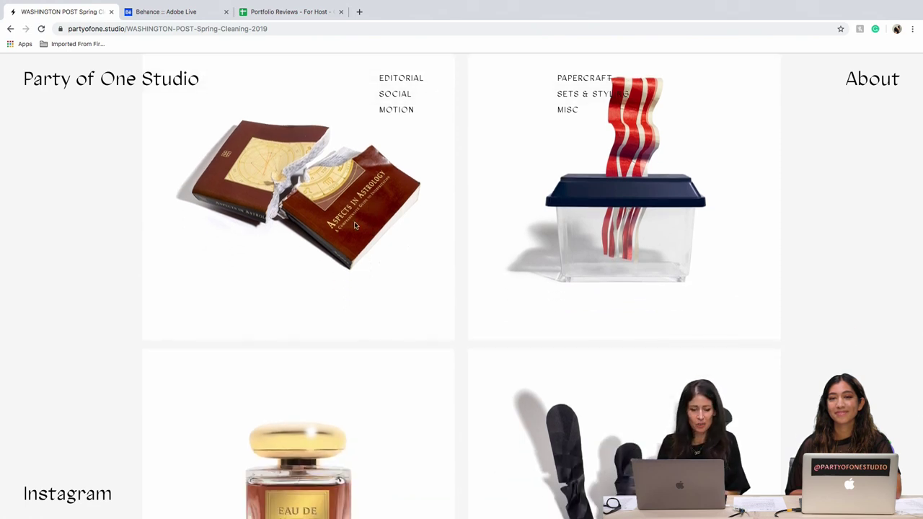
pyautogui.scroll(-1, 634, 213)
pyautogui.scroll(-1, 634, 213)
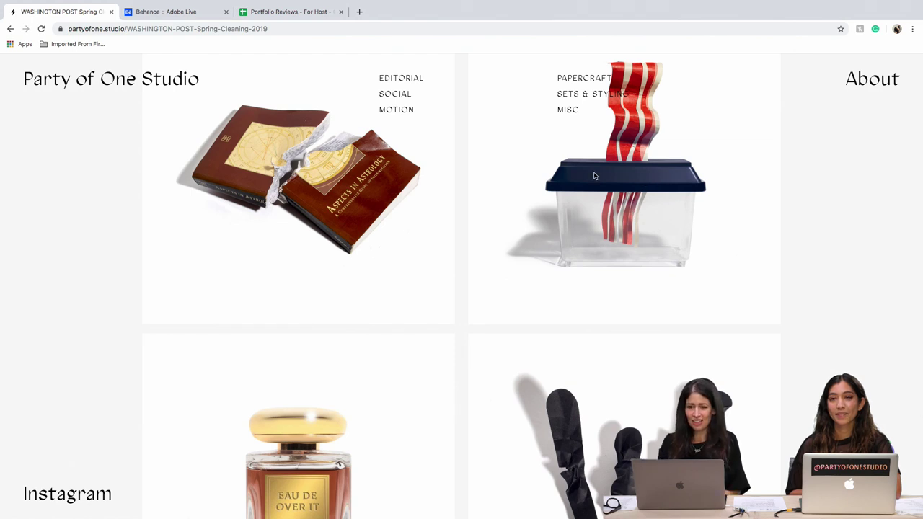
pyautogui.scroll(-2, 608, 202)
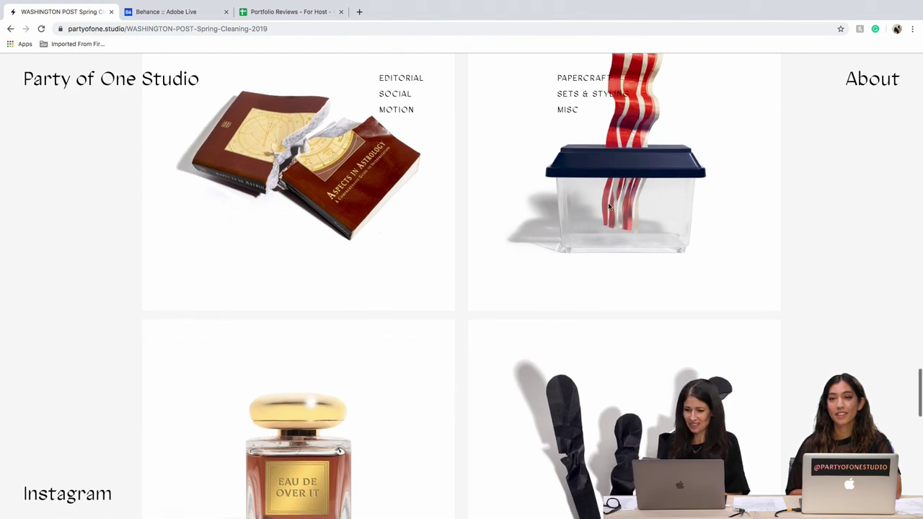
pyautogui.scroll(-5, 608, 203)
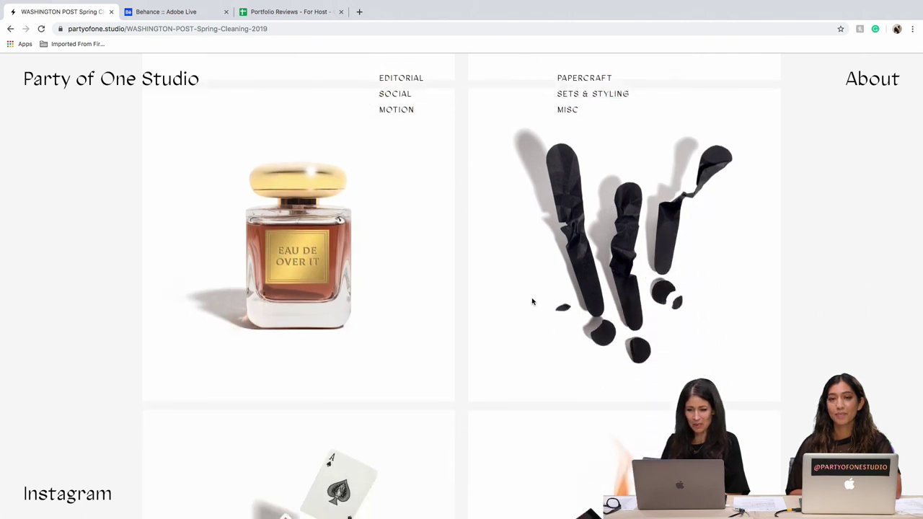
pyautogui.scroll(-2, 534, 303)
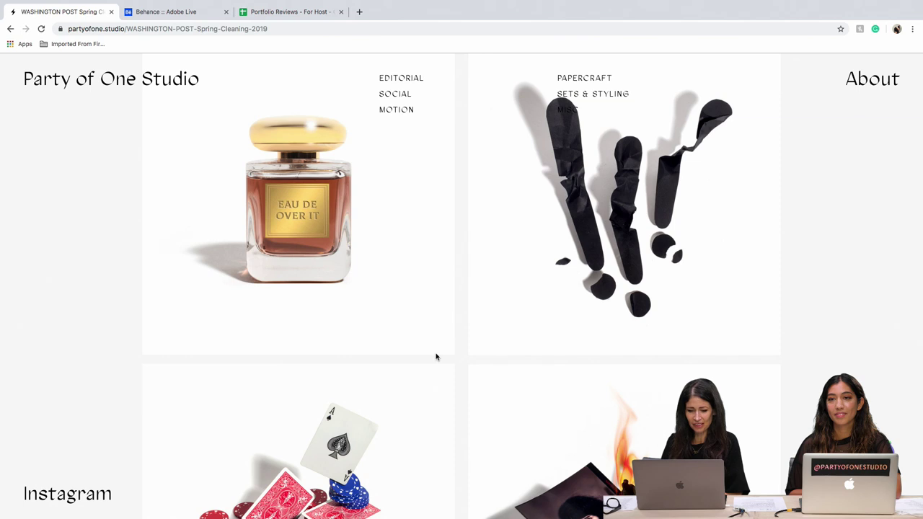
pyautogui.scroll(-3, 434, 356)
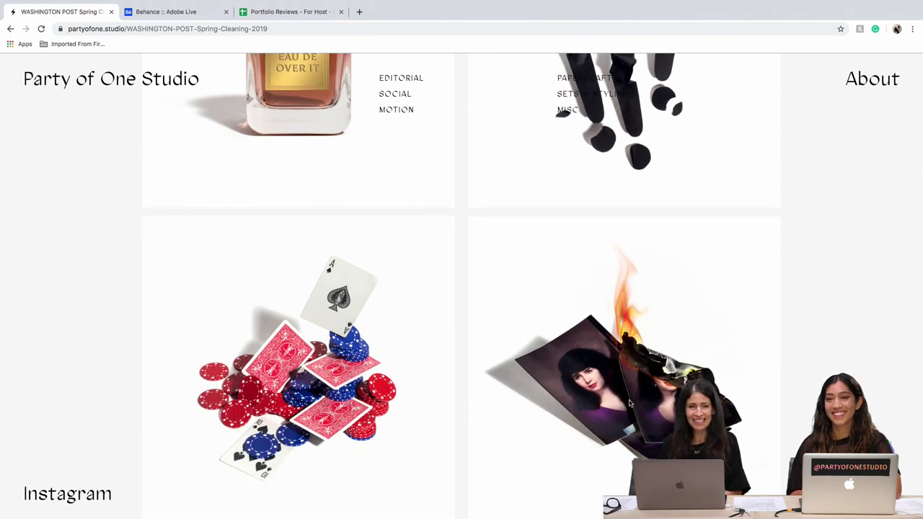
pyautogui.scroll(-1, 629, 404)
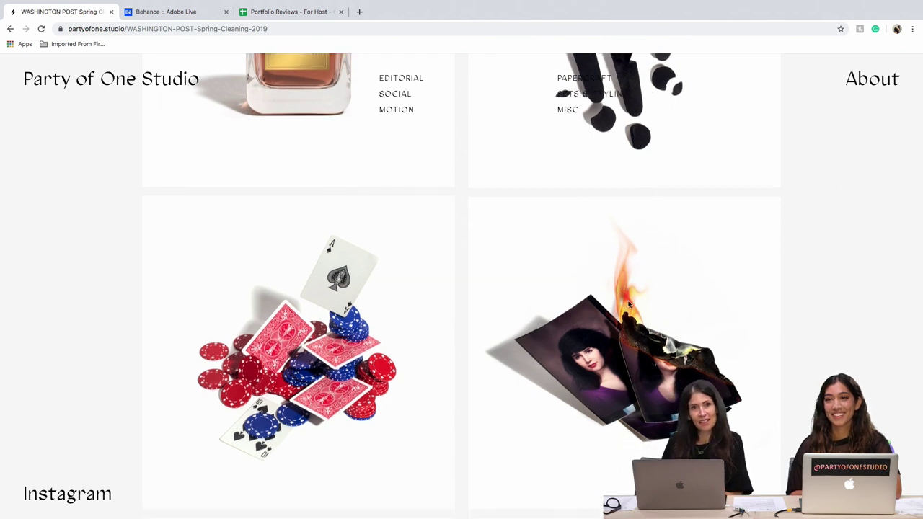
pyautogui.scroll(-5, 629, 309)
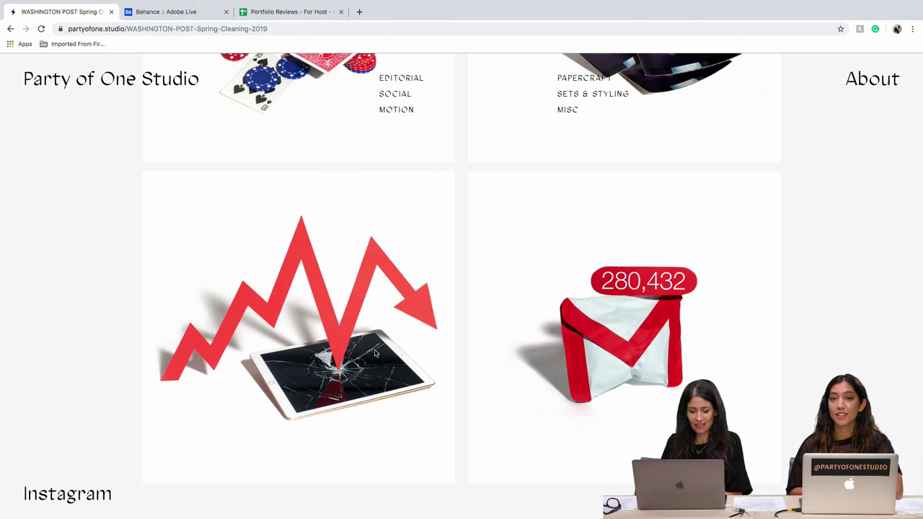
pyautogui.scroll(-2, 378, 367)
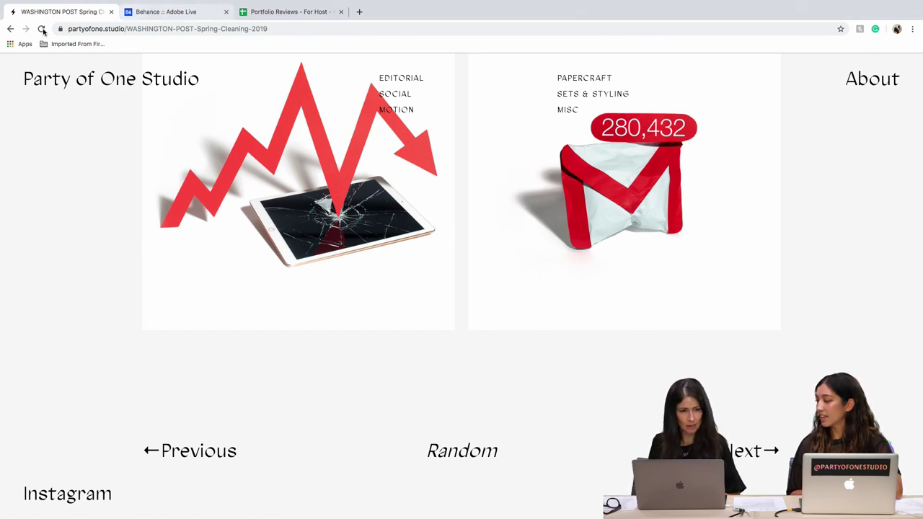
# - Return to the studio homepage, then switch to the Behance Adobe Live stream tab
pyautogui.click(57, 81)
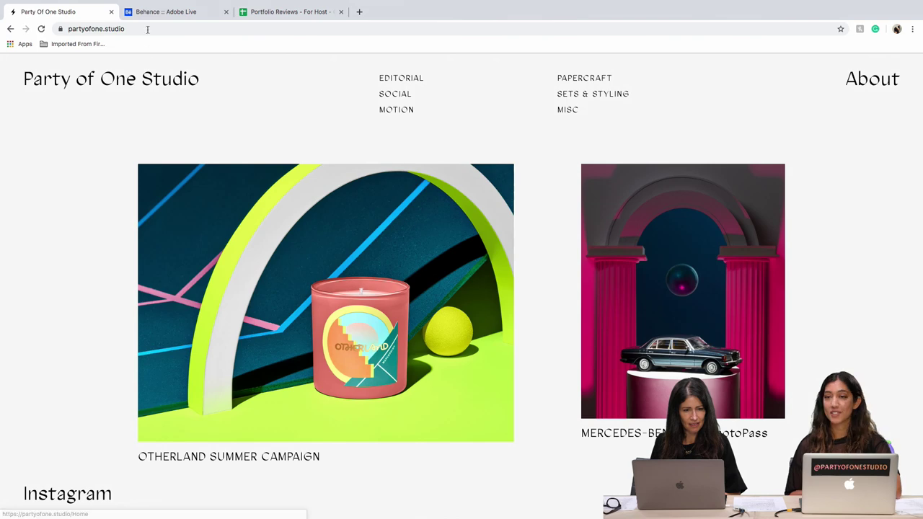
pyautogui.click(179, 13)
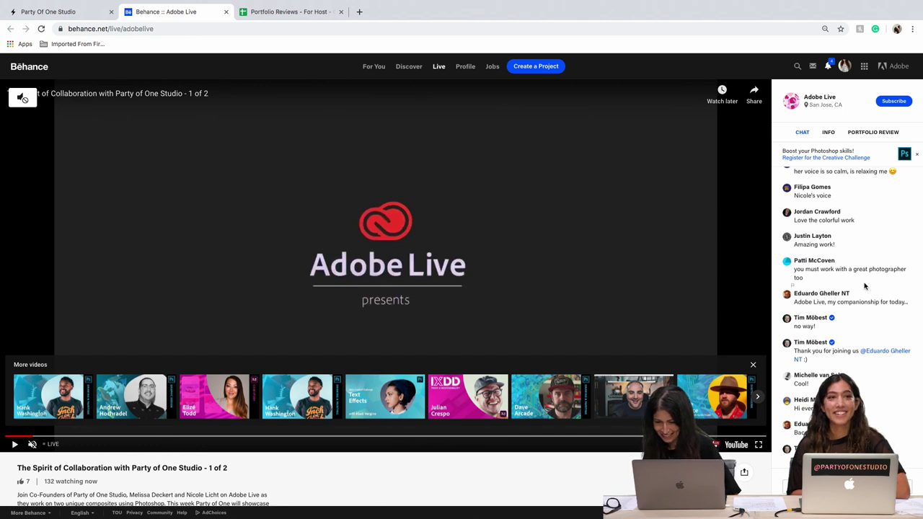
# - Scroll up and back down through the Adobe Live stream chat
pyautogui.scroll(2, 864, 286)
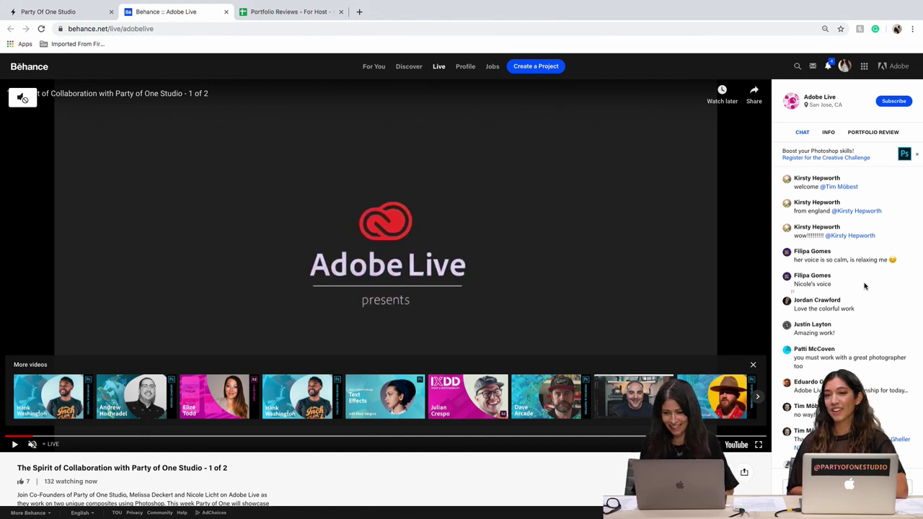
pyautogui.scroll(-3, 865, 286)
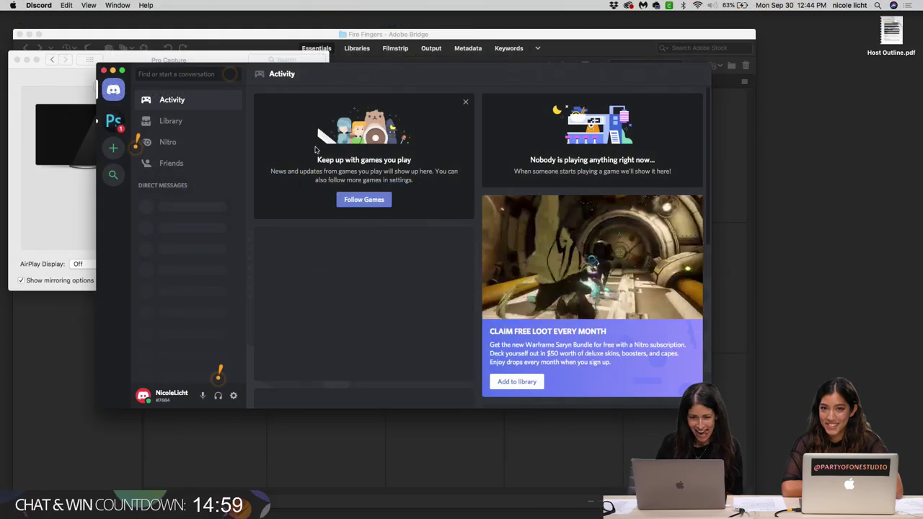
# - Bring Adobe Bridge to the front, shift it slightly up and left, and resize it larger
pyautogui.click(404, 35)
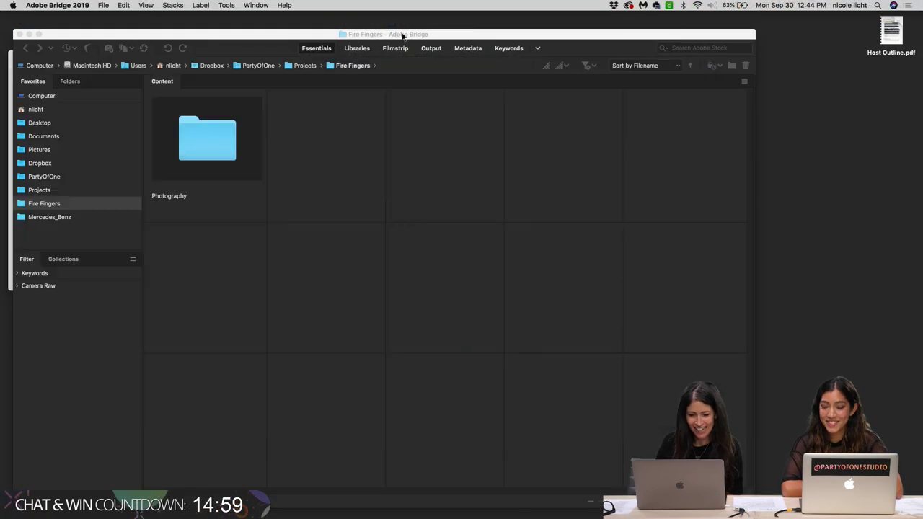
pyautogui.moveTo(403, 35); pyautogui.dragTo(409, 16)
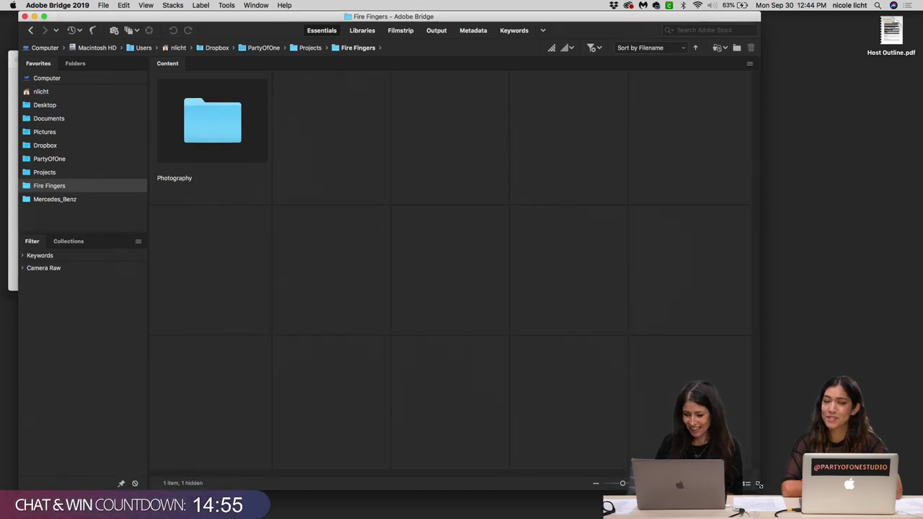
pyautogui.moveTo(759, 485); pyautogui.dragTo(913, 510)
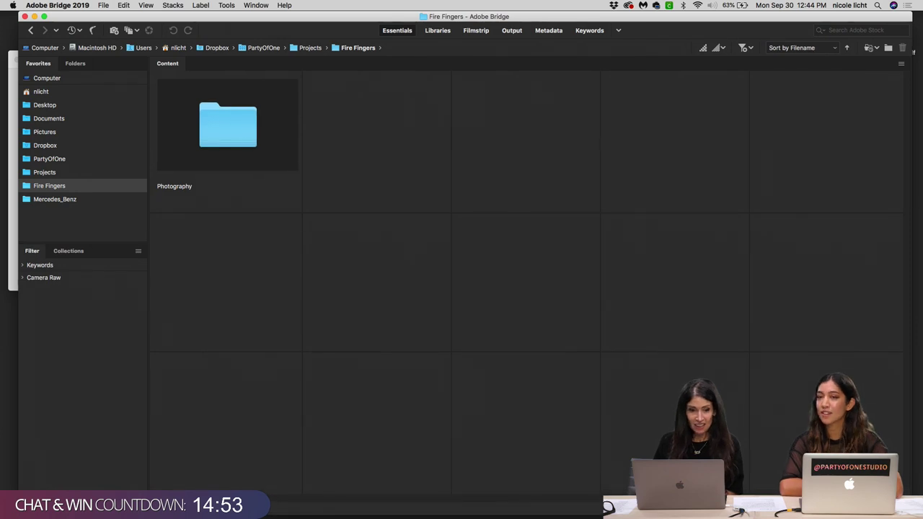
pyautogui.moveTo(575, 18); pyautogui.dragTo(568, 18)
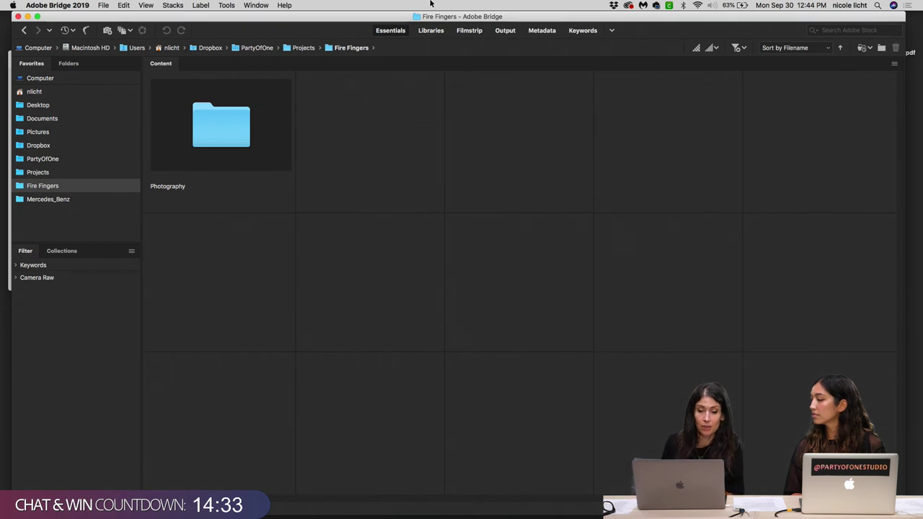
# - Open the Photography folder, then its Selects subfolder of PSD composites
pyautogui.doubleClick(218, 121)
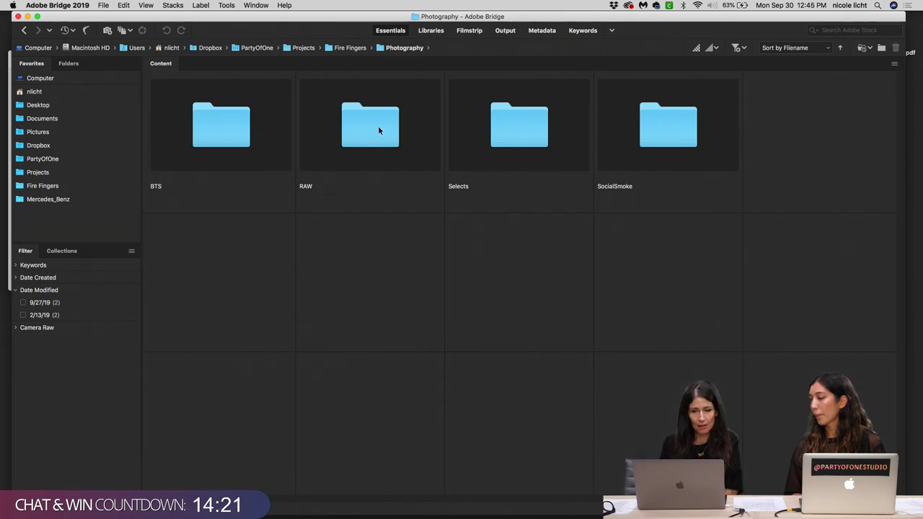
pyautogui.click(534, 145)
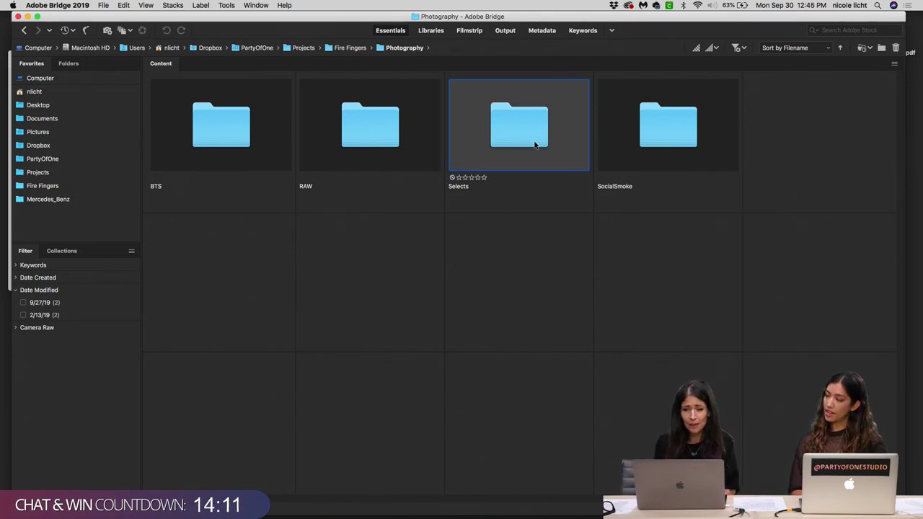
pyautogui.doubleClick(535, 145)
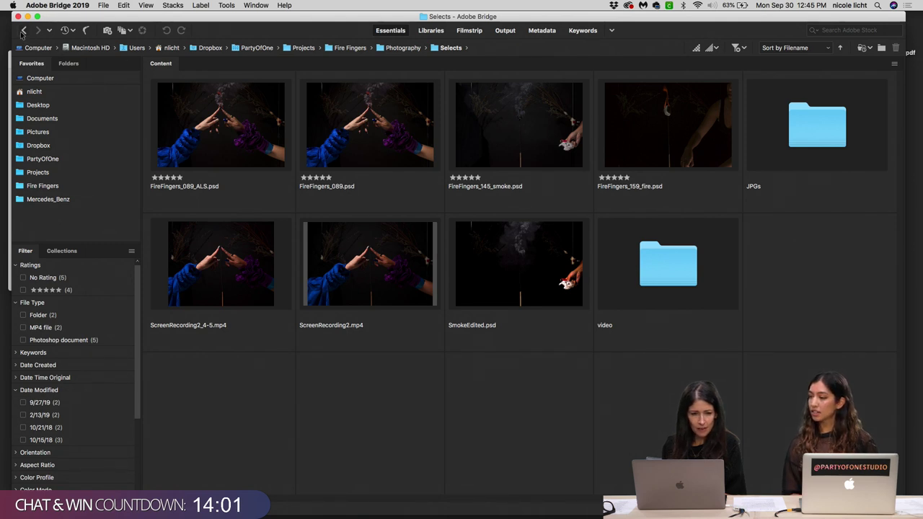
# - Go back to Photography, open the RAW folder, and browse its camera files
pyautogui.click(402, 48)
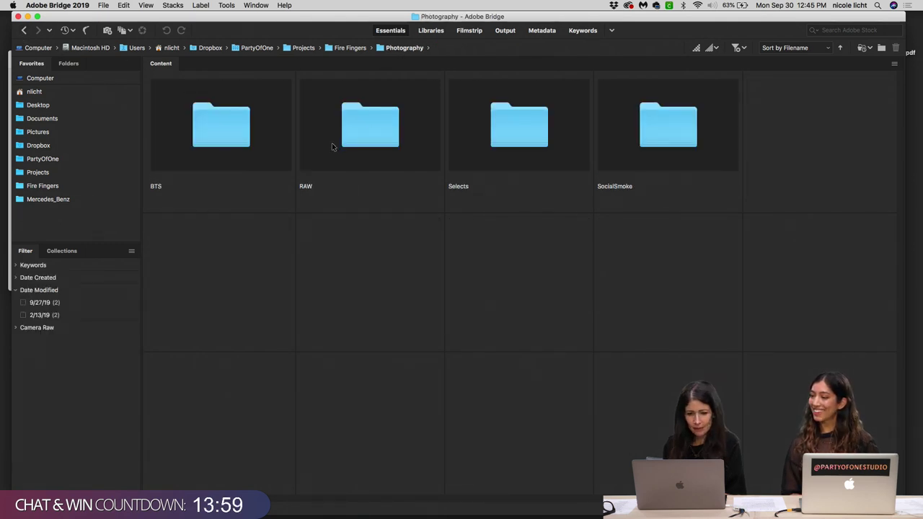
pyautogui.doubleClick(333, 138)
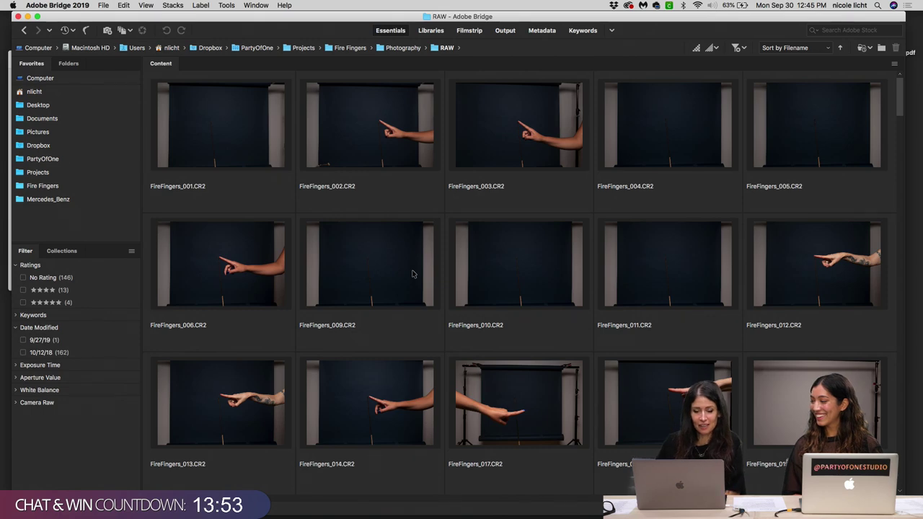
pyautogui.scroll(-15, 413, 274)
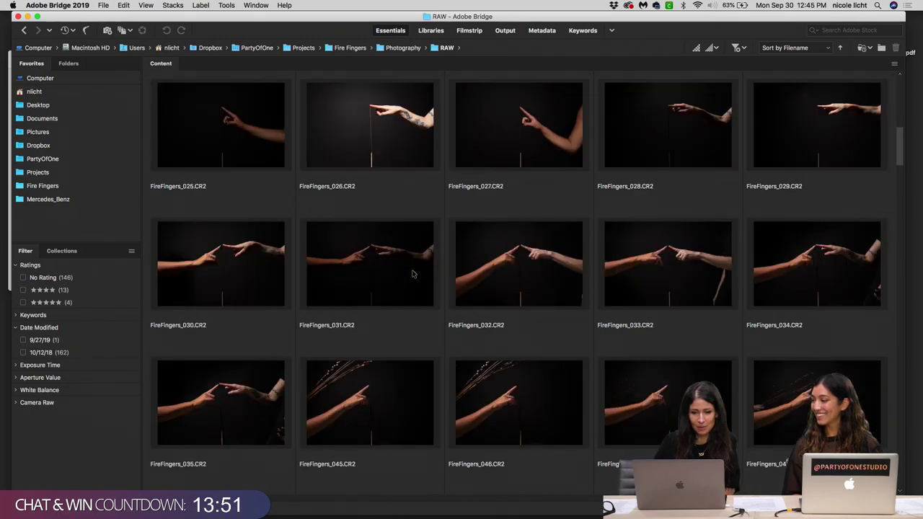
pyautogui.scroll(-15, 414, 274)
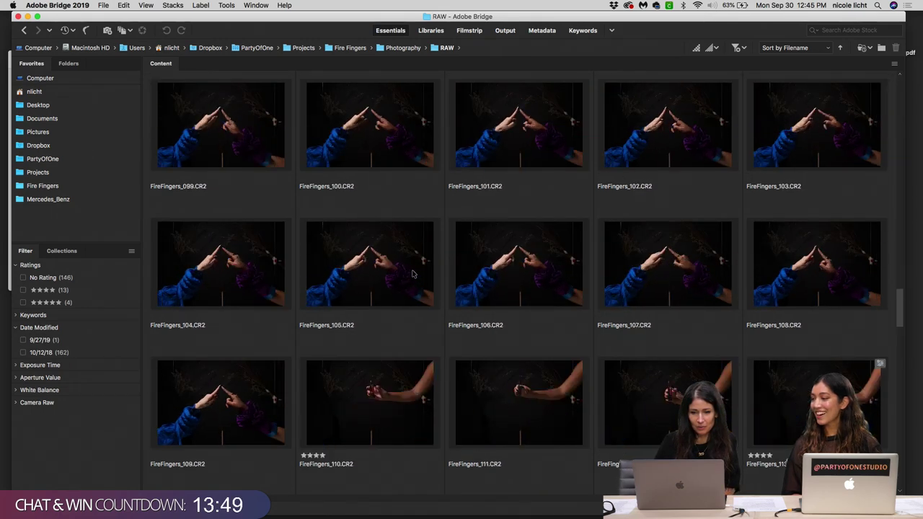
pyautogui.scroll(-10, 413, 274)
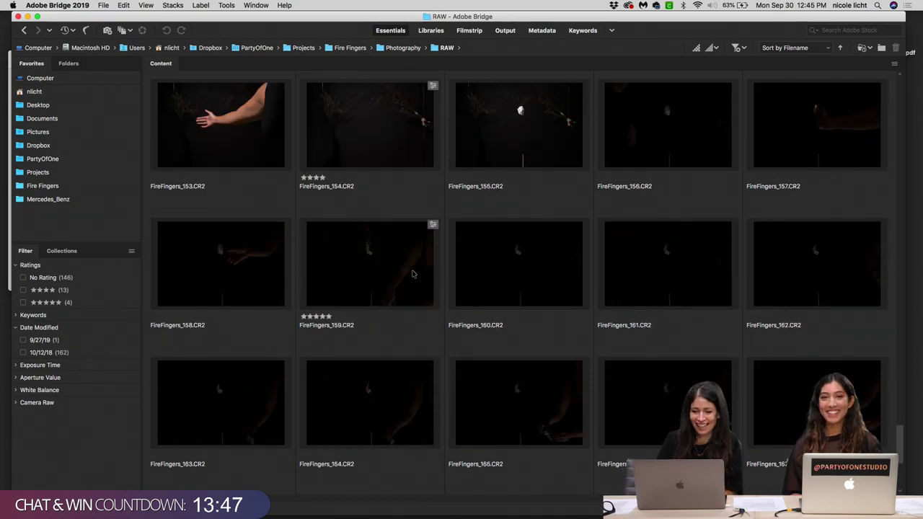
pyautogui.scroll(12, 413, 274)
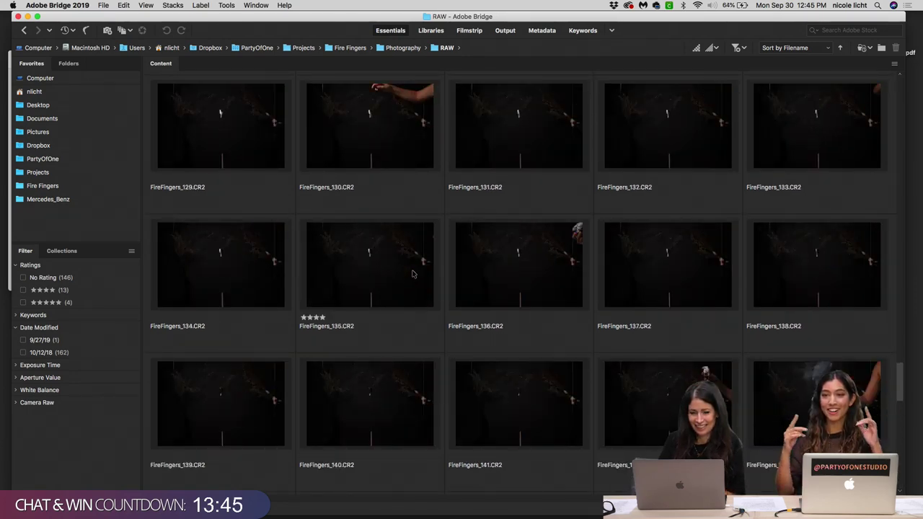
pyautogui.scroll(10, 413, 274)
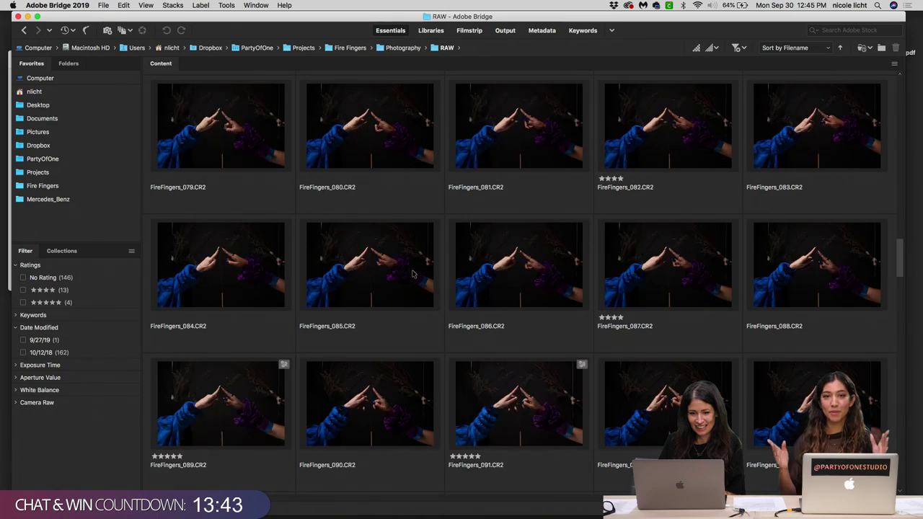
pyautogui.scroll(10, 413, 274)
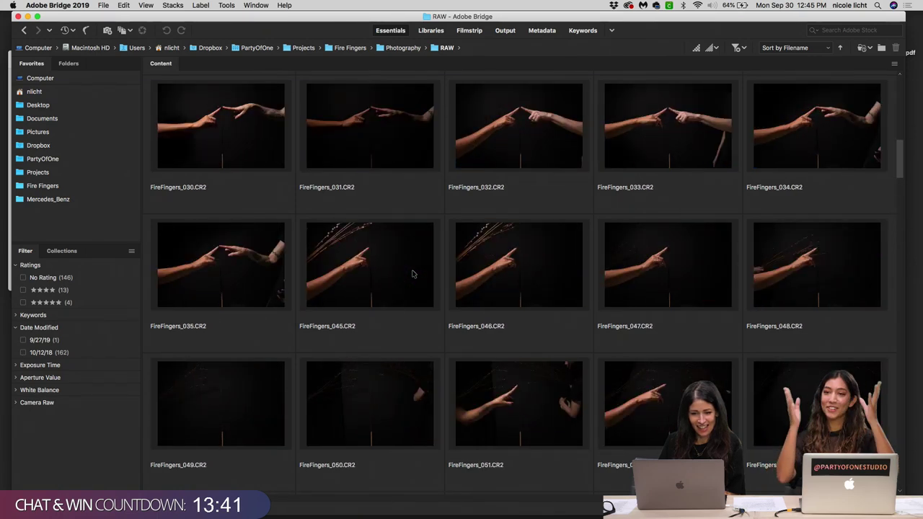
pyautogui.scroll(3, 413, 274)
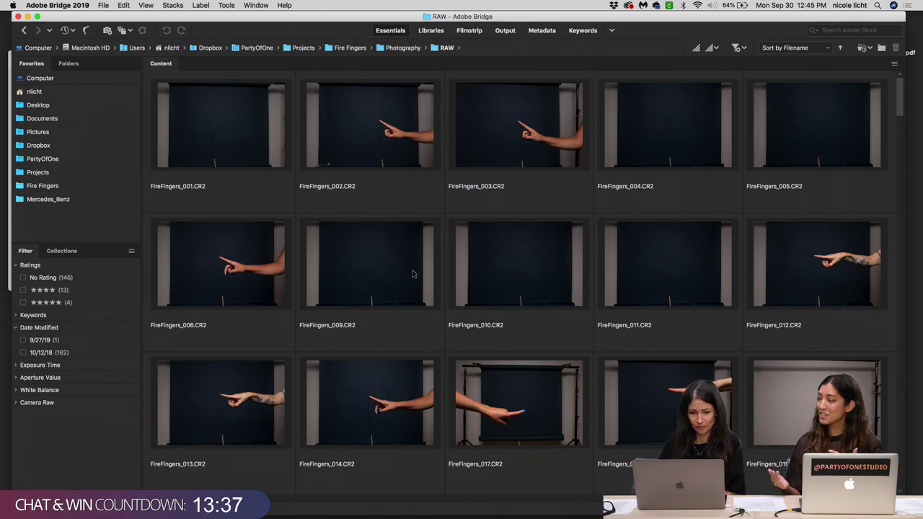
# - Scroll down through the RAW shots, then filter to the 4-star ratings only
pyautogui.scroll(-1, 413, 274)
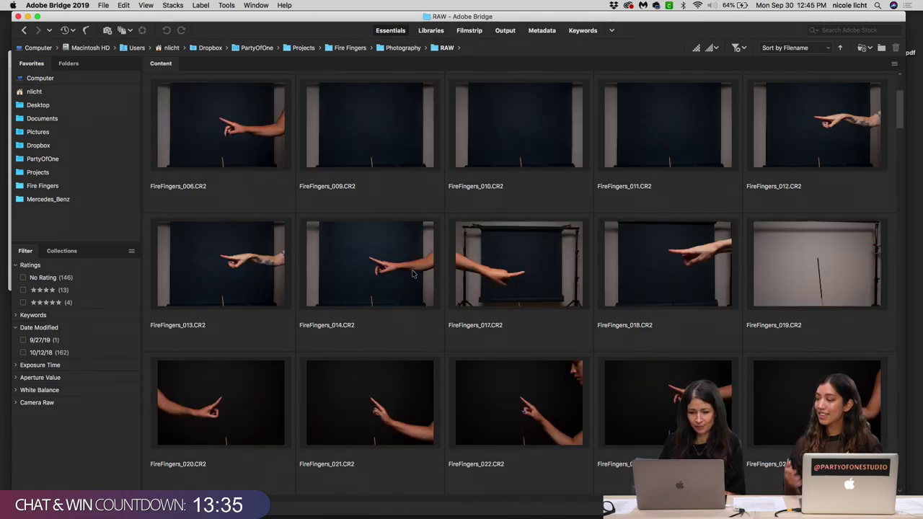
pyautogui.scroll(-1, 413, 274)
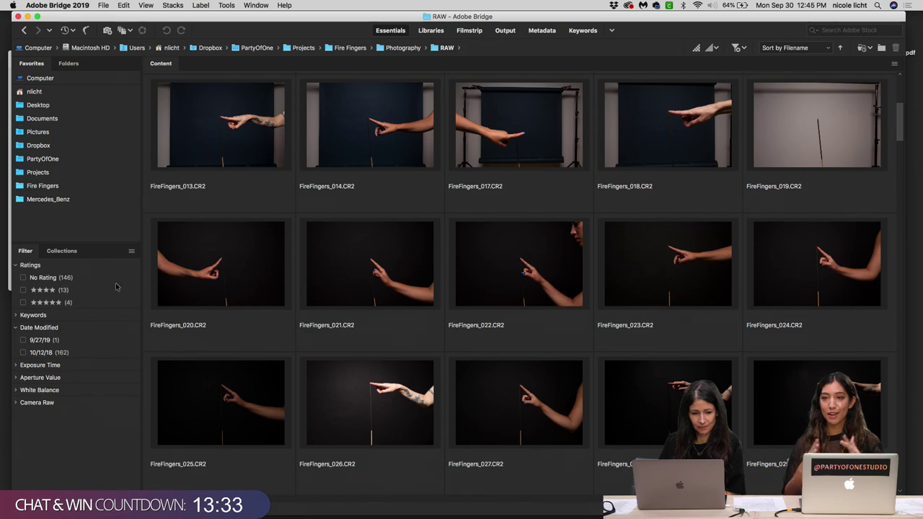
pyautogui.scroll(-1, 303, 235)
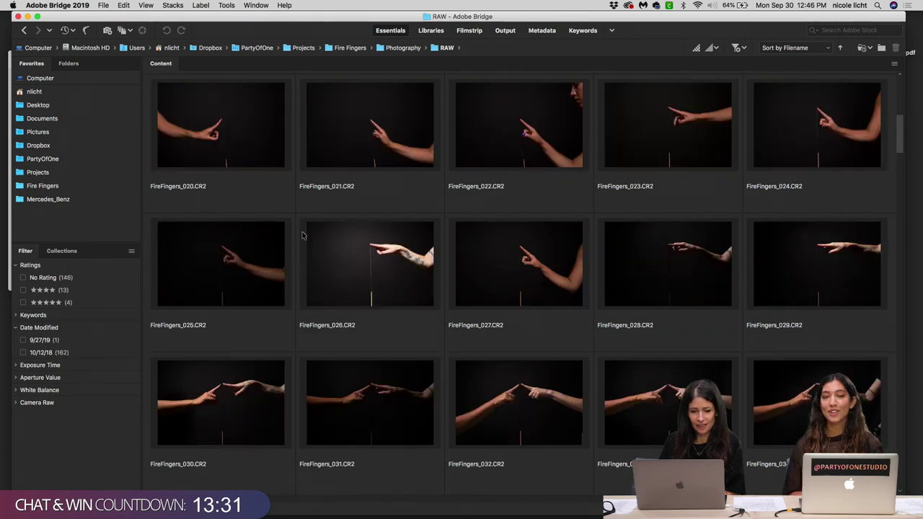
pyautogui.scroll(-1, 302, 235)
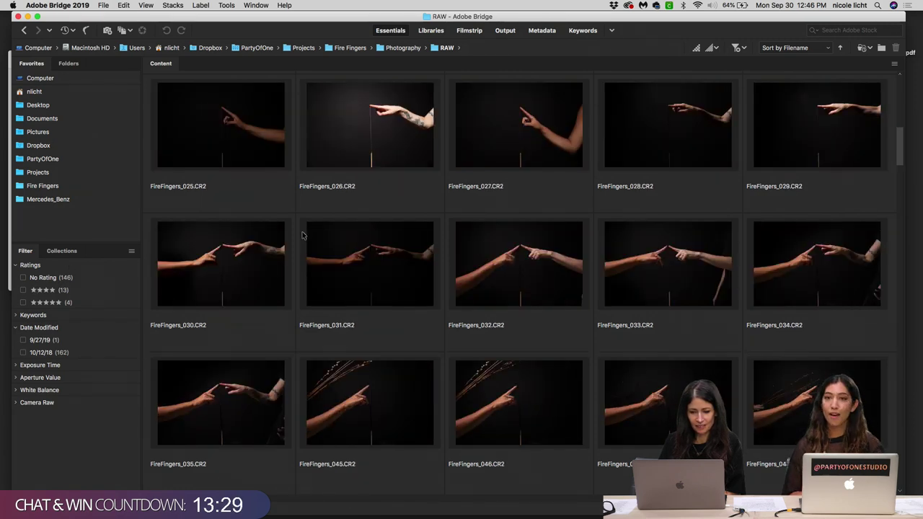
pyautogui.scroll(-1, 303, 235)
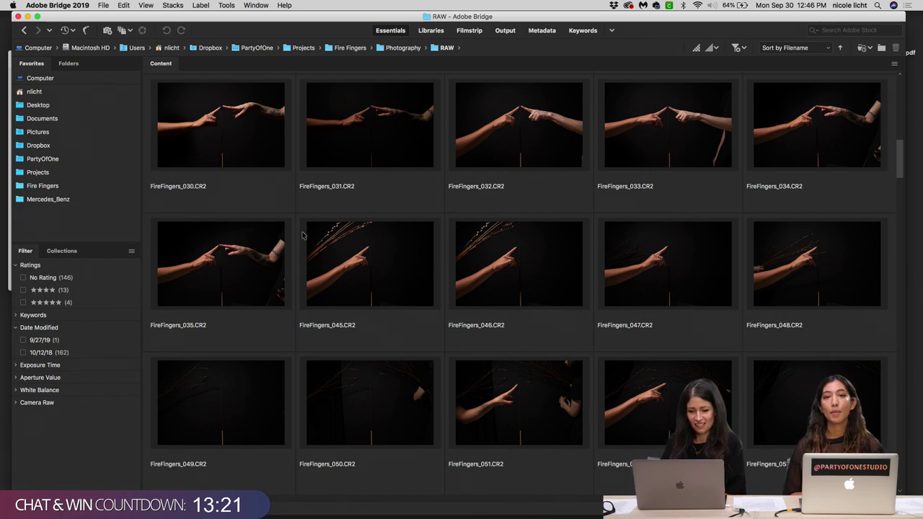
pyautogui.scroll(-3, 303, 235)
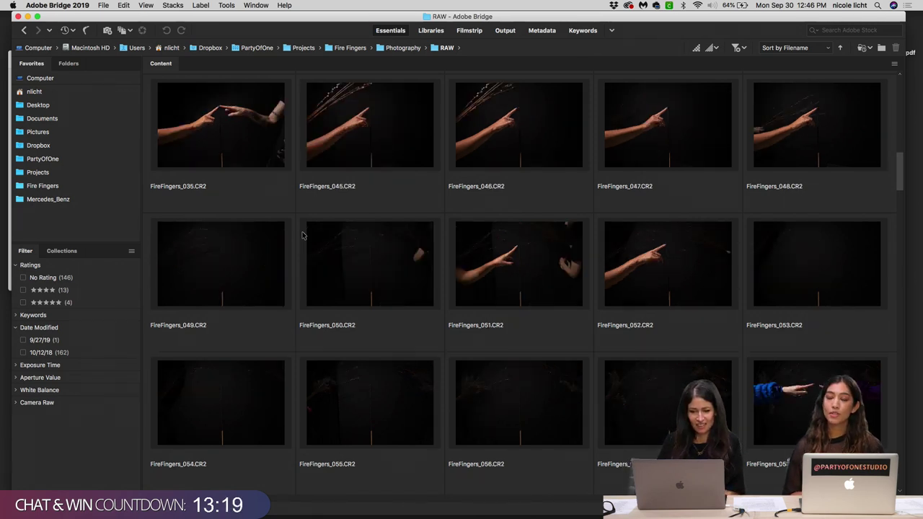
pyautogui.scroll(-3, 303, 235)
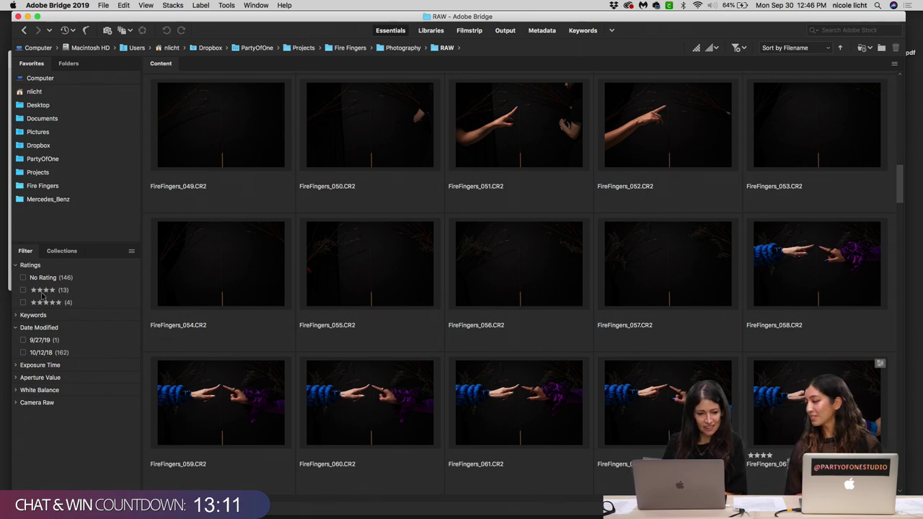
pyautogui.scroll(-5, 309, 213)
pyautogui.scroll(-5, 308, 214)
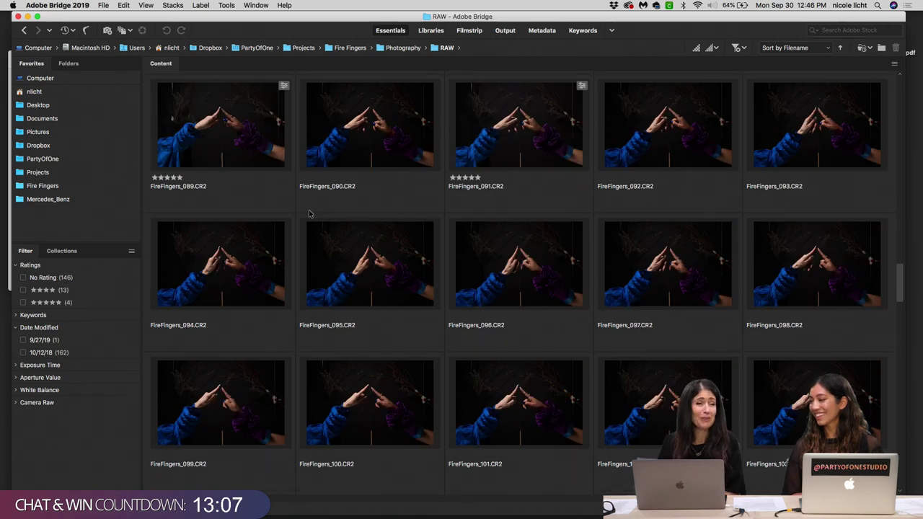
pyautogui.scroll(-4, 308, 213)
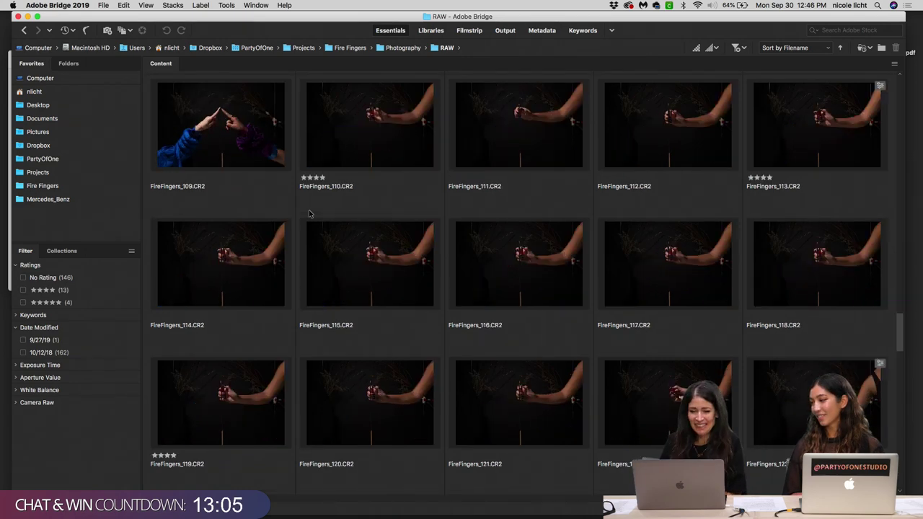
pyautogui.click(51, 290)
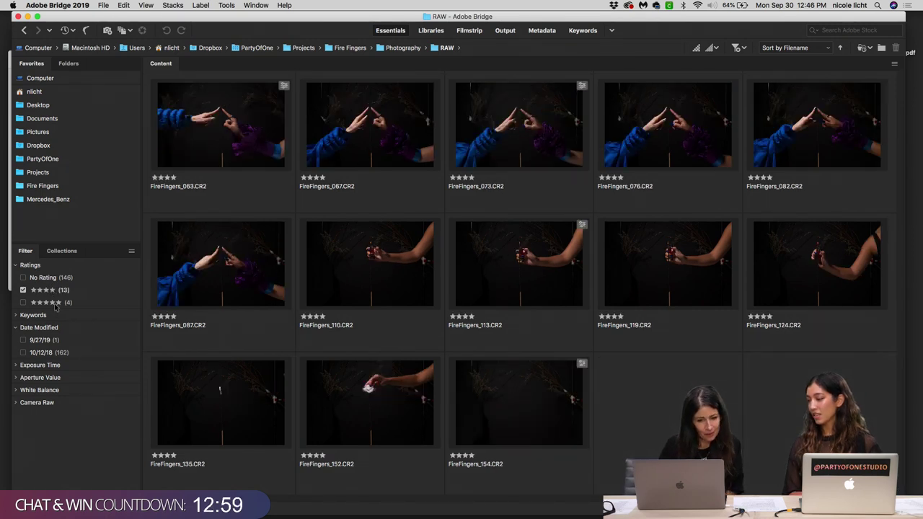
# - Filter the shots to 5-star instead of 4-star and select FireFingers_089.CR2
pyautogui.click(23, 302)
pyautogui.click(22, 291)
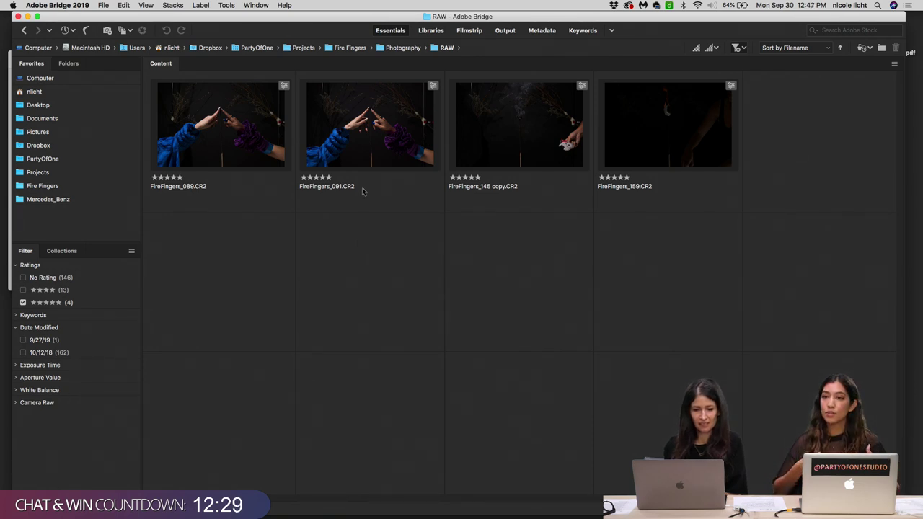
pyautogui.click(232, 138)
# - Open FireFingers_089.CR2 from Bridge in Camera Raw and show the Basic panel's settings menu
pyautogui.doubleClick(234, 137)
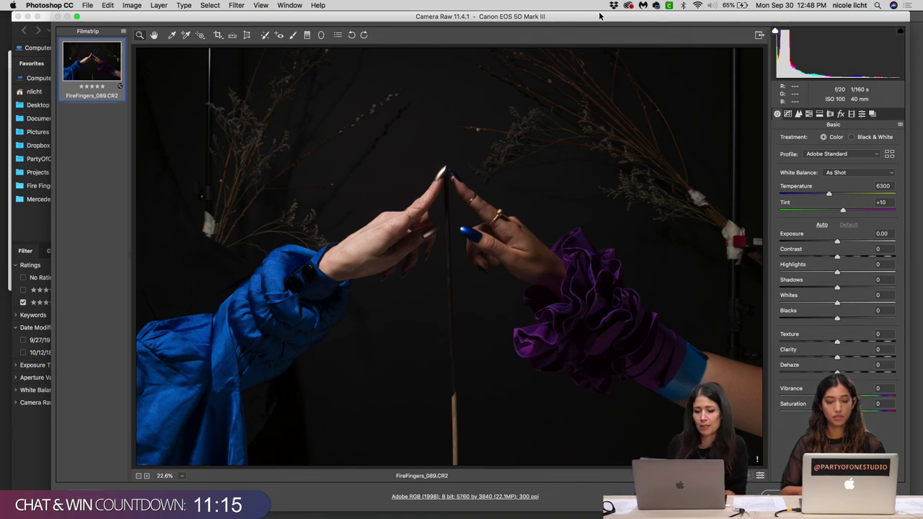
pyautogui.click(900, 125)
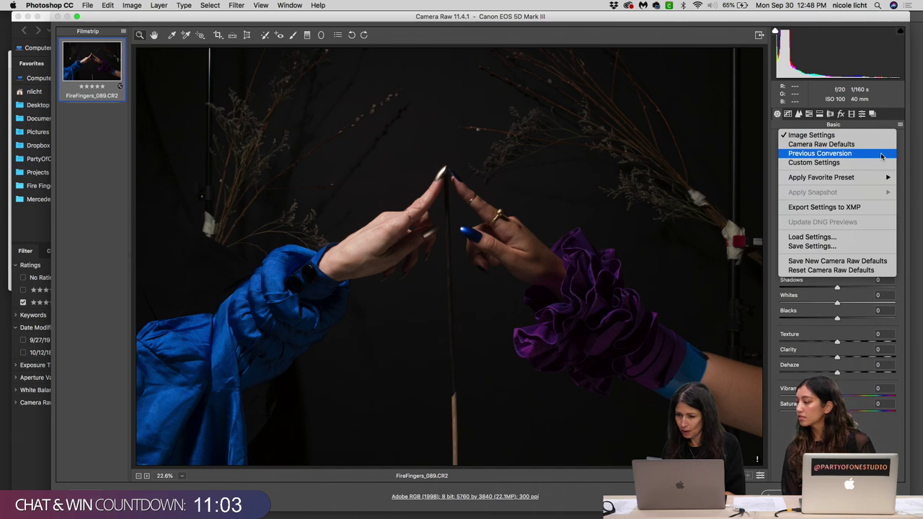
# - Load the FireFingers_089_MArm.xmp settings onto the raw photo
pyautogui.click(824, 239)
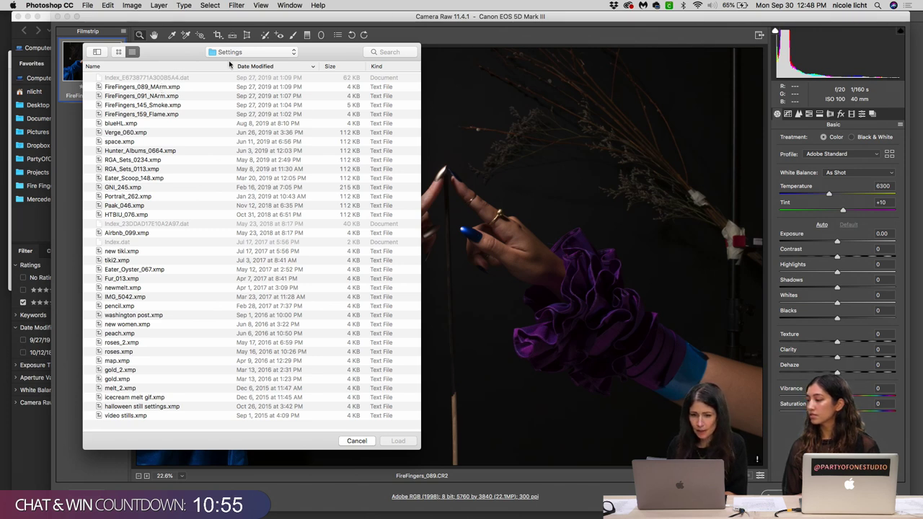
pyautogui.click(173, 87)
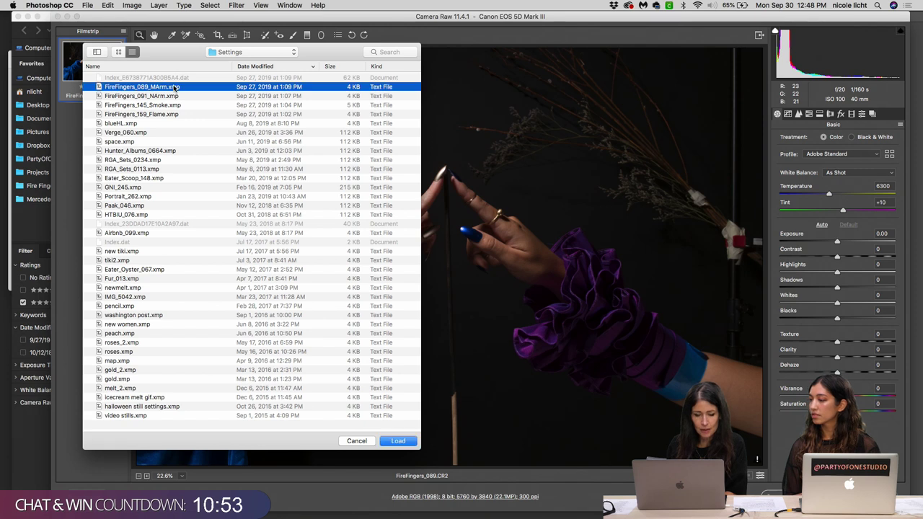
pyautogui.doubleClick(174, 86)
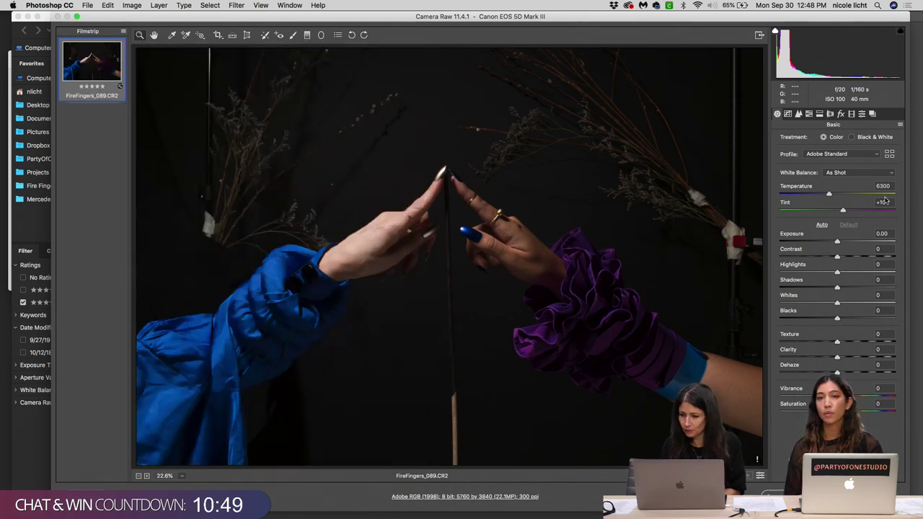
# - Leave the settings menu unused and keep the white balance at As Shot
pyautogui.click(900, 124)
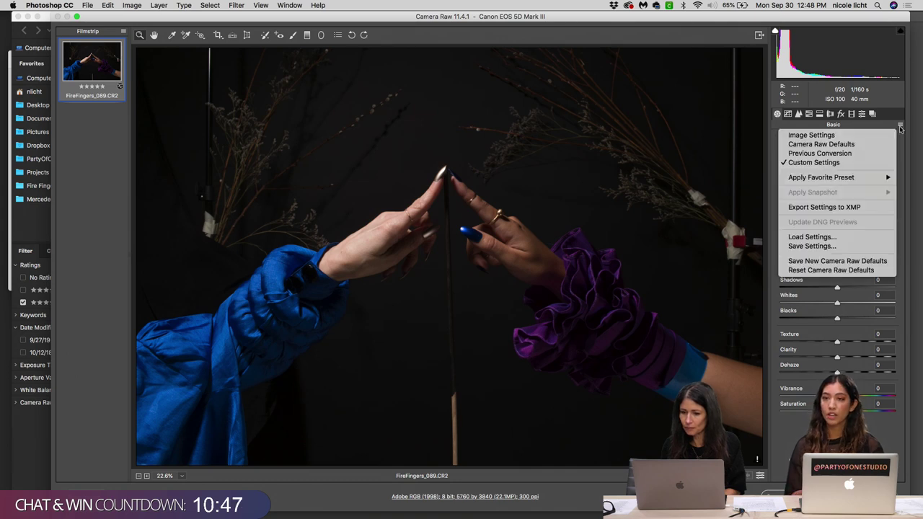
pyautogui.click(913, 150)
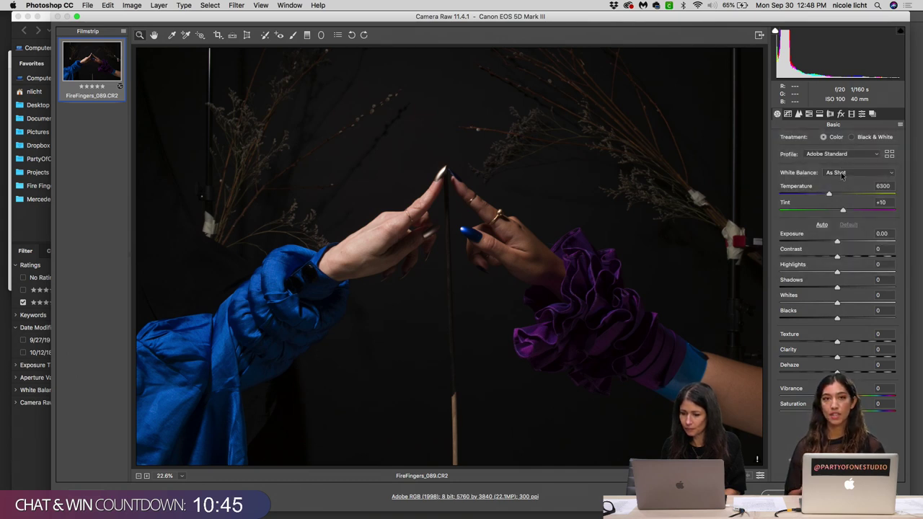
pyautogui.click(842, 174)
pyautogui.click(840, 173)
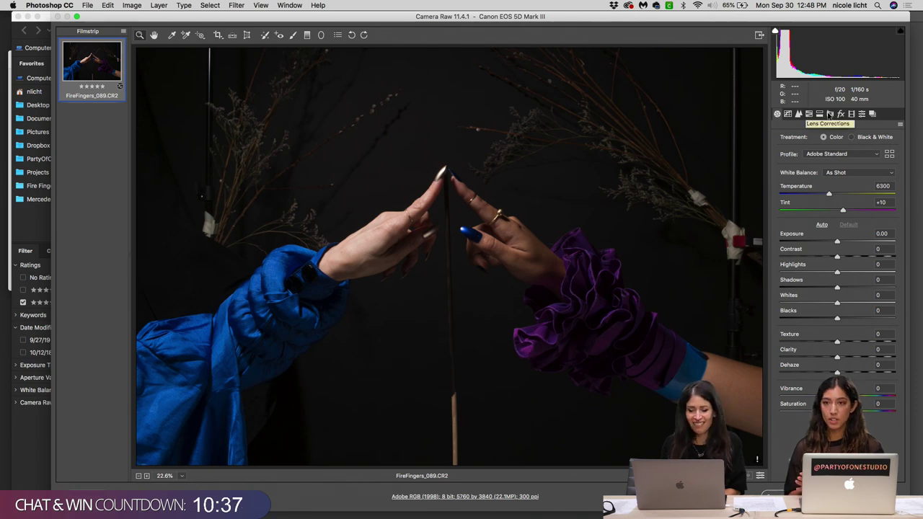
pyautogui.click(831, 116)
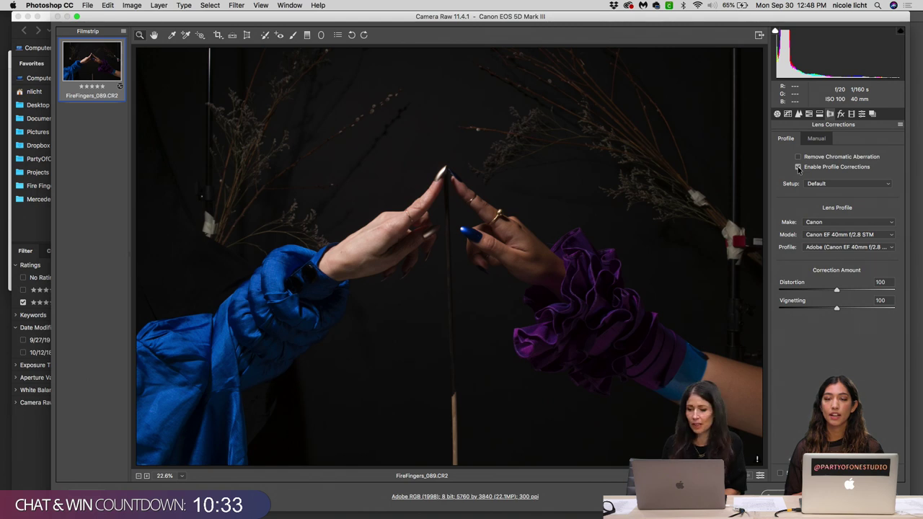
pyautogui.click(798, 167)
pyautogui.click(798, 167)
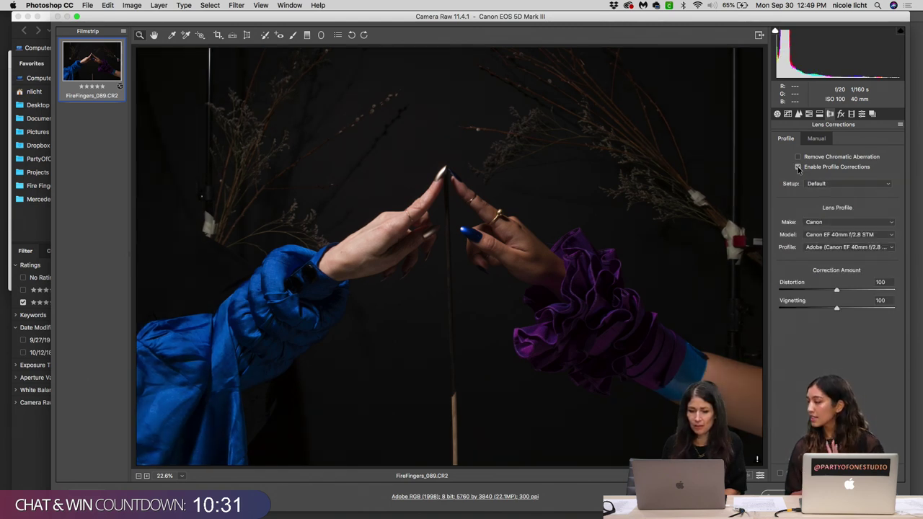
pyautogui.click(777, 114)
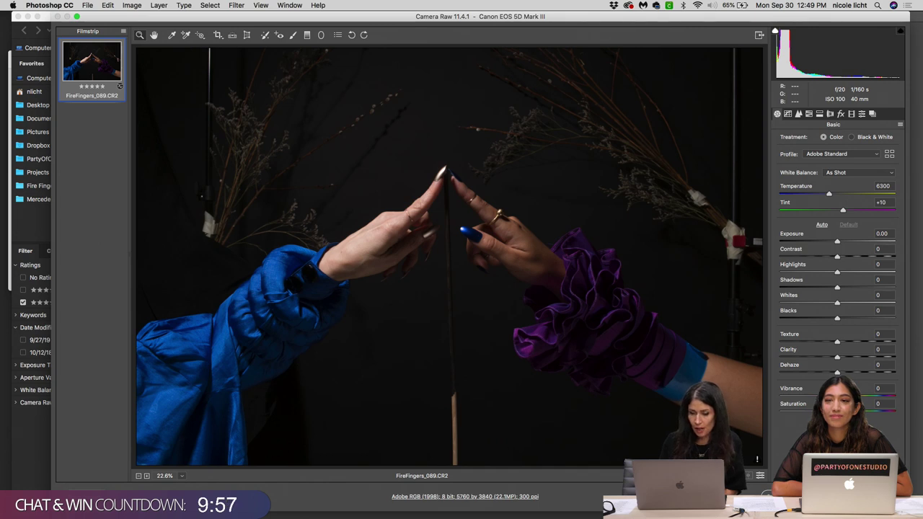
# - Try +3 saturation and Auto tone, then reset the Basic adjustments to Default
pyautogui.moveTo(837, 411); pyautogui.dragTo(841, 411)
pyautogui.click(882, 404)
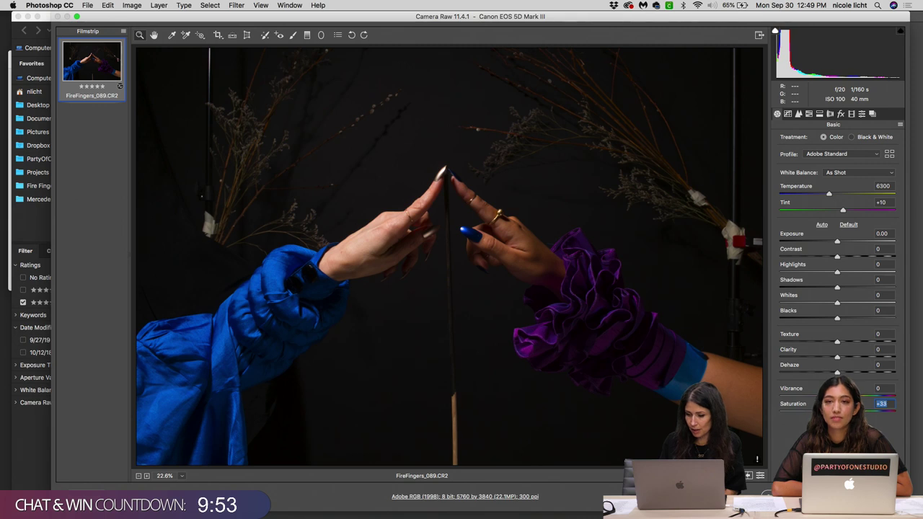
pyautogui.write('+3')
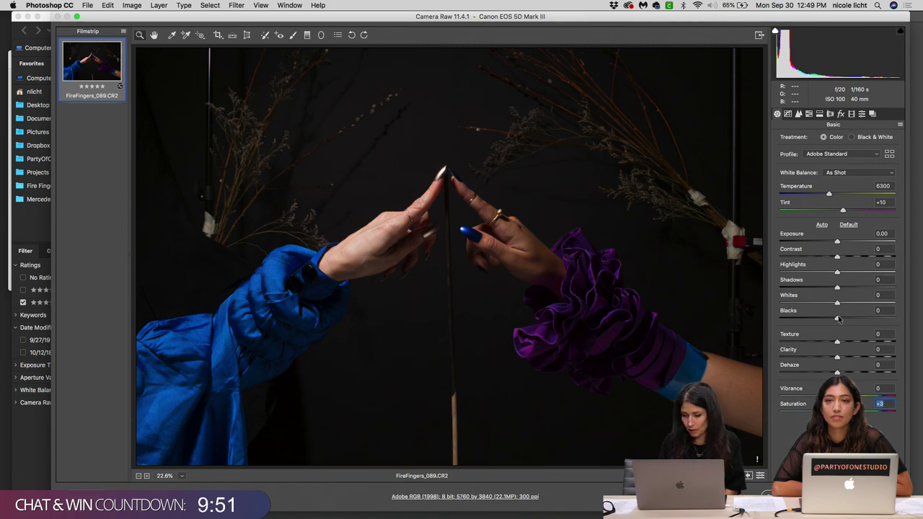
pyautogui.click(839, 319)
pyautogui.click(822, 225)
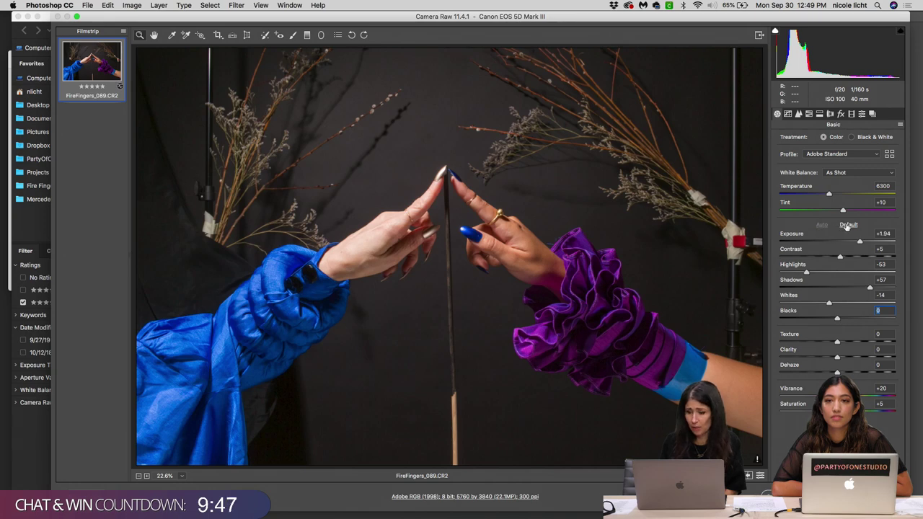
pyautogui.click(848, 224)
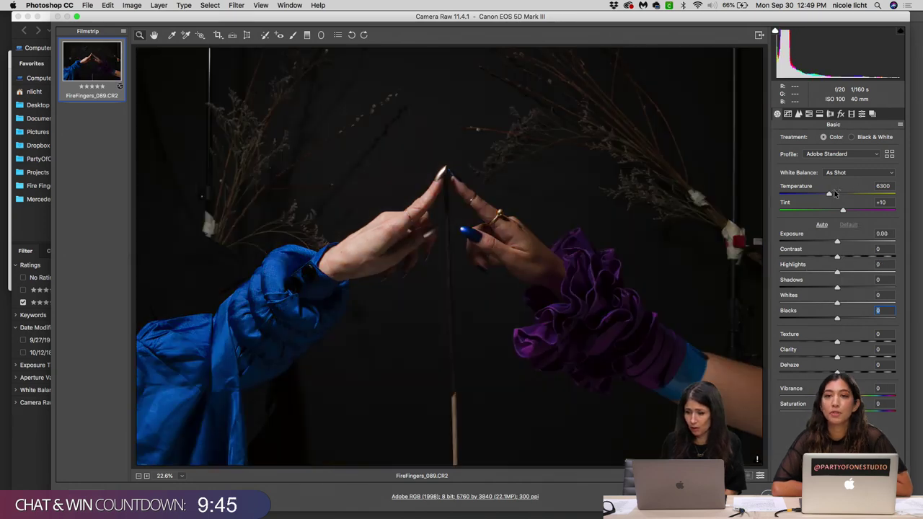
# - Try Daylight white balance, return it to As Shot, and bring up the profile list
pyautogui.click(849, 173)
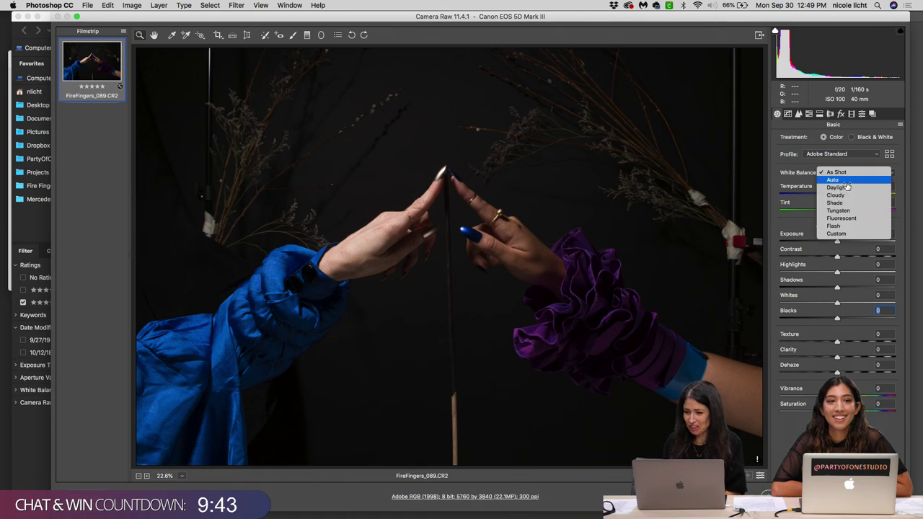
pyautogui.click(848, 187)
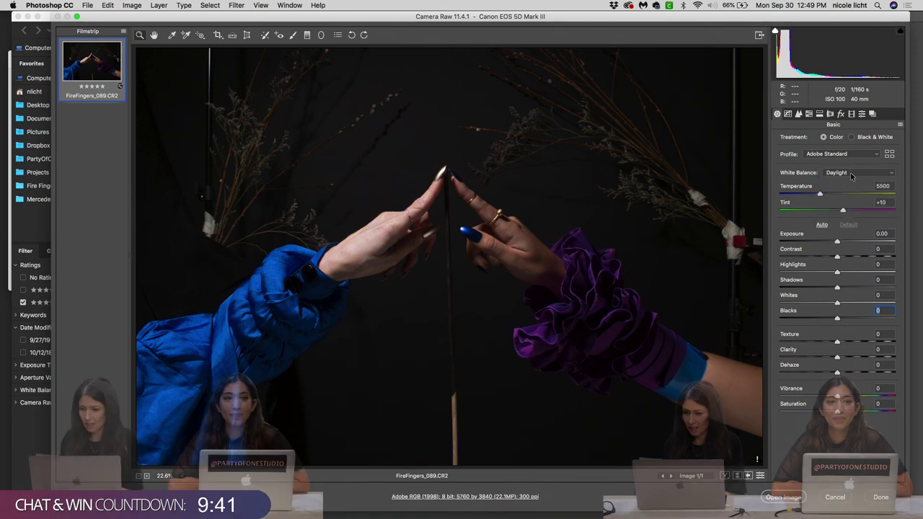
pyautogui.click(850, 173)
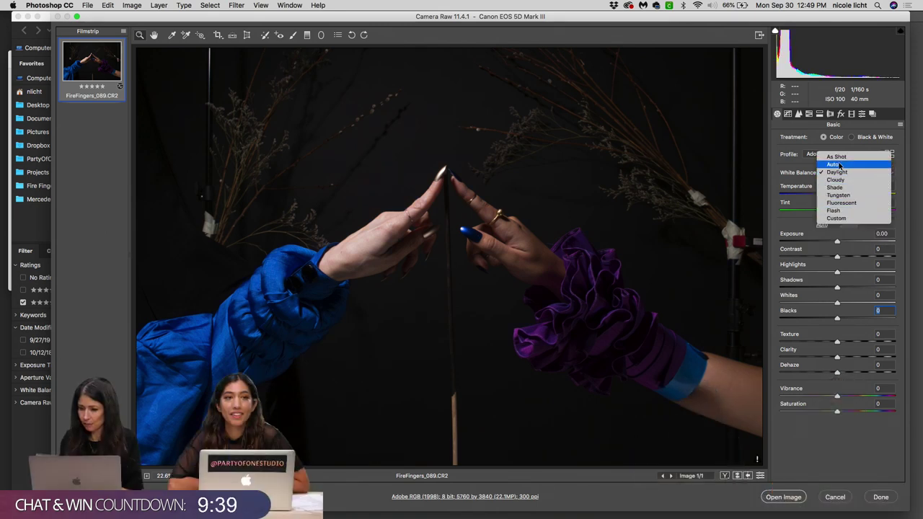
pyautogui.click(841, 156)
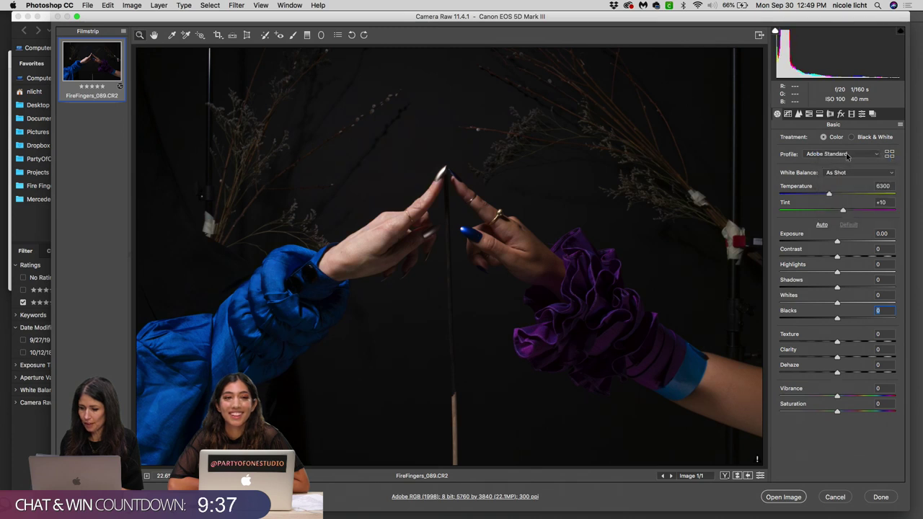
pyautogui.click(848, 155)
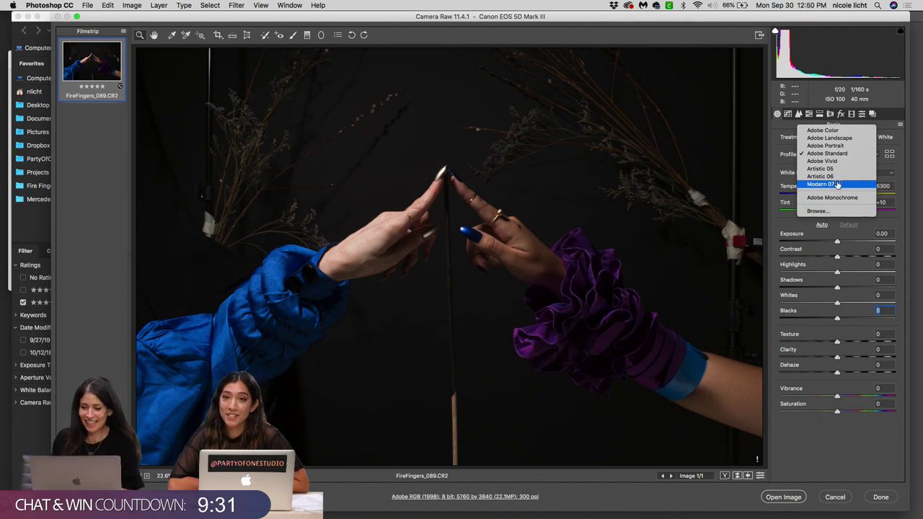
# - Compare the Adobe Landscape, Adobe Portrait and Adobe Color profiles on the shot
pyautogui.click(835, 140)
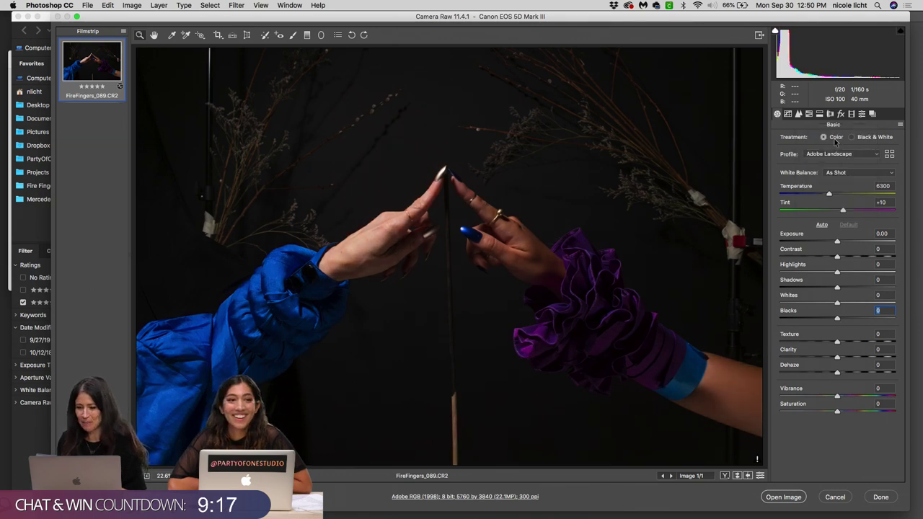
pyautogui.click(836, 154)
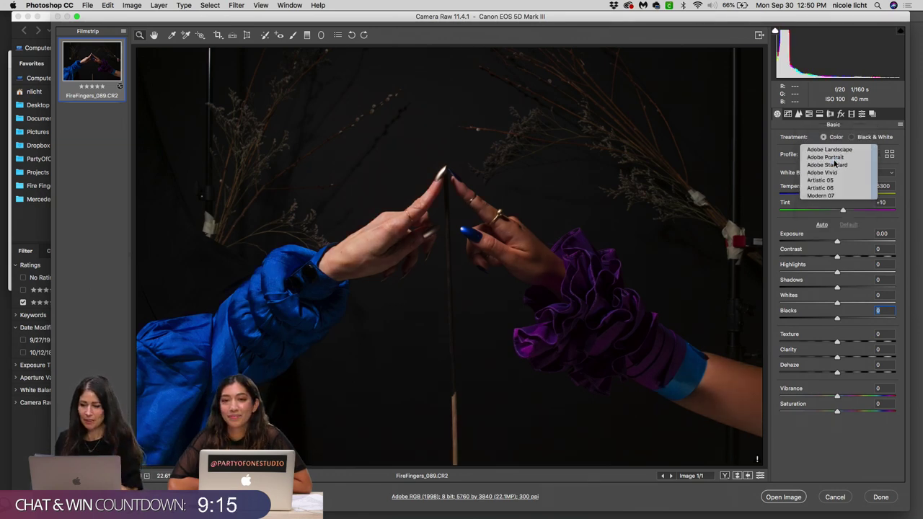
pyautogui.click(834, 156)
pyautogui.click(844, 155)
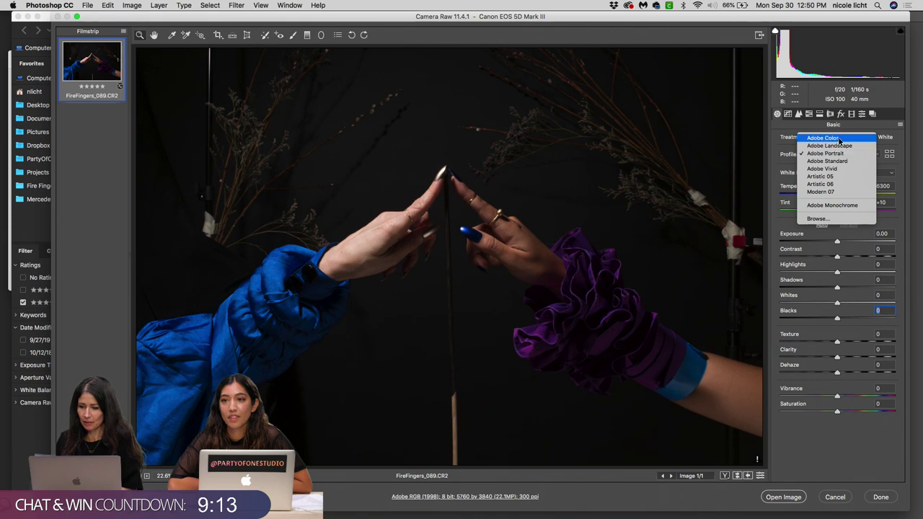
pyautogui.click(834, 137)
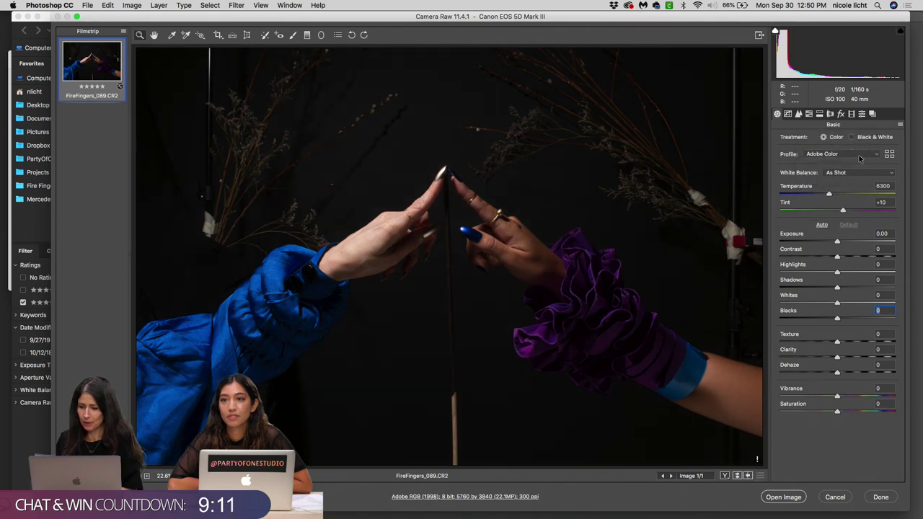
# - Return to the Adobe Standard profile and raise exposure to +0.05
pyautogui.click(859, 158)
pyautogui.click(846, 178)
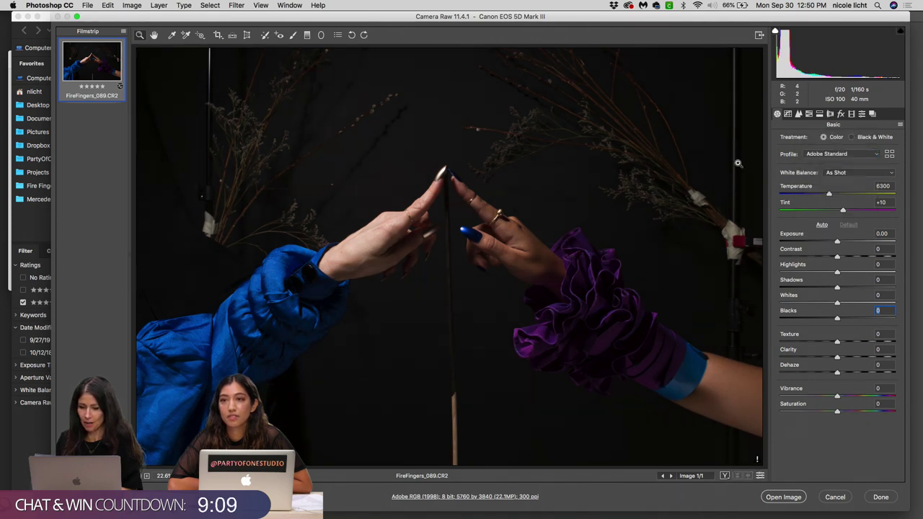
pyautogui.moveTo(688, 22); pyautogui.dragTo(685, 22)
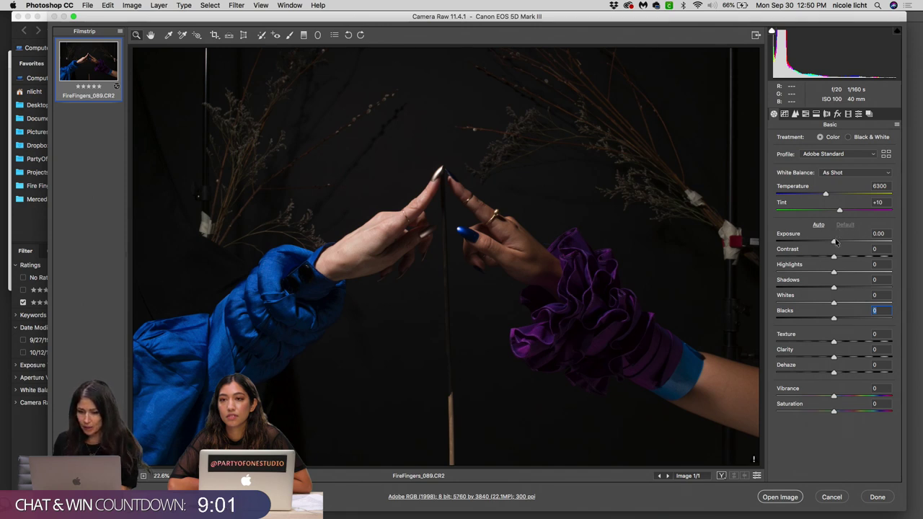
pyautogui.moveTo(835, 243); pyautogui.dragTo(834, 243)
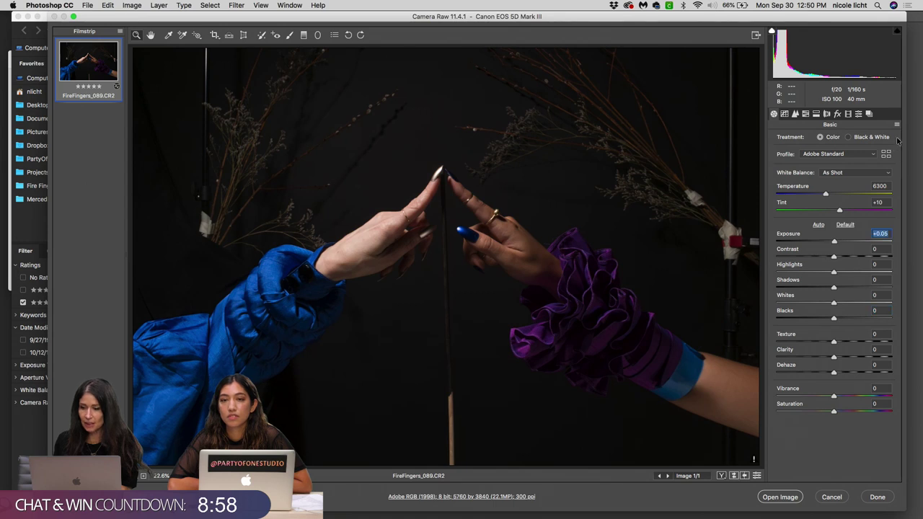
# - Raise a Tone Curve point to brighten, then cancel Camera Raw and return to Bridge's RAW folder
pyautogui.click(795, 114)
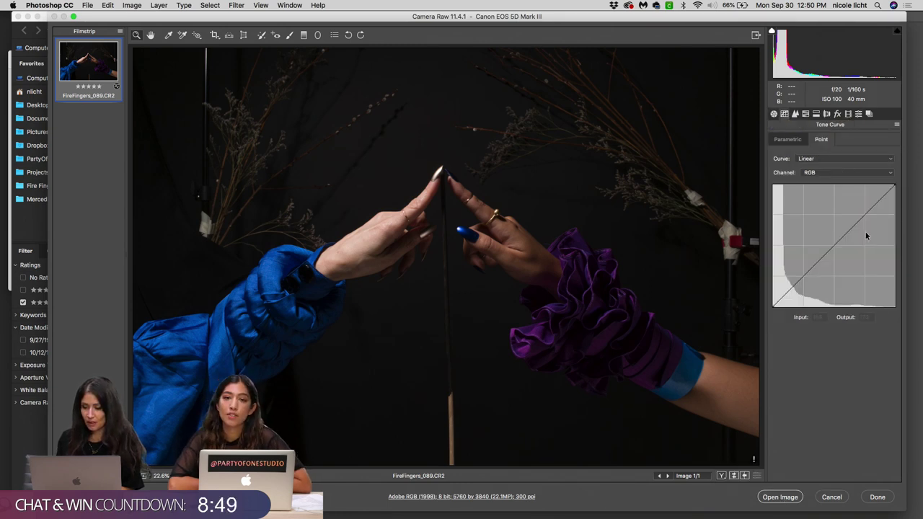
pyautogui.moveTo(854, 212); pyautogui.dragTo(853, 197)
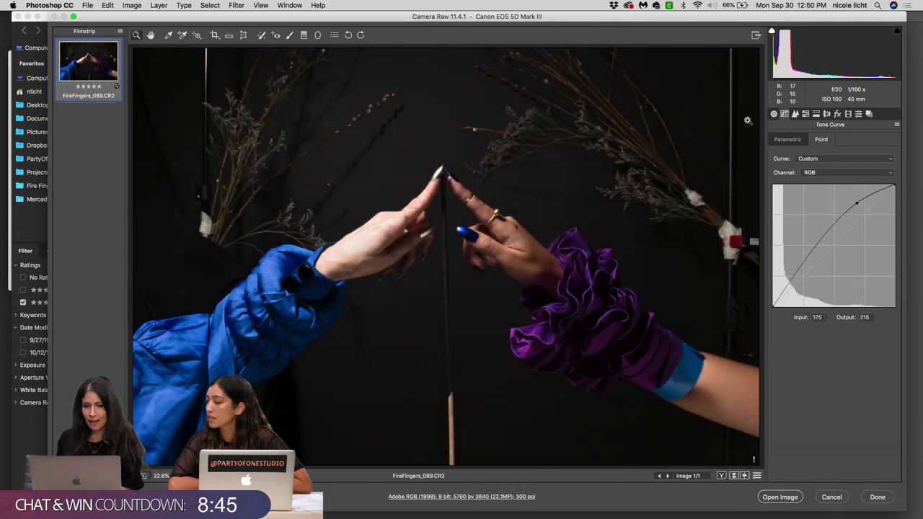
pyautogui.click(831, 497)
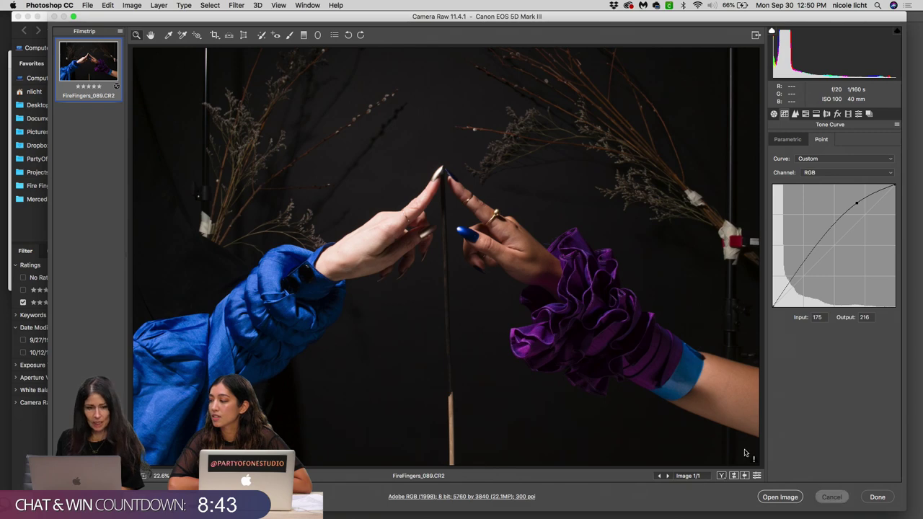
pyautogui.click(188, 15)
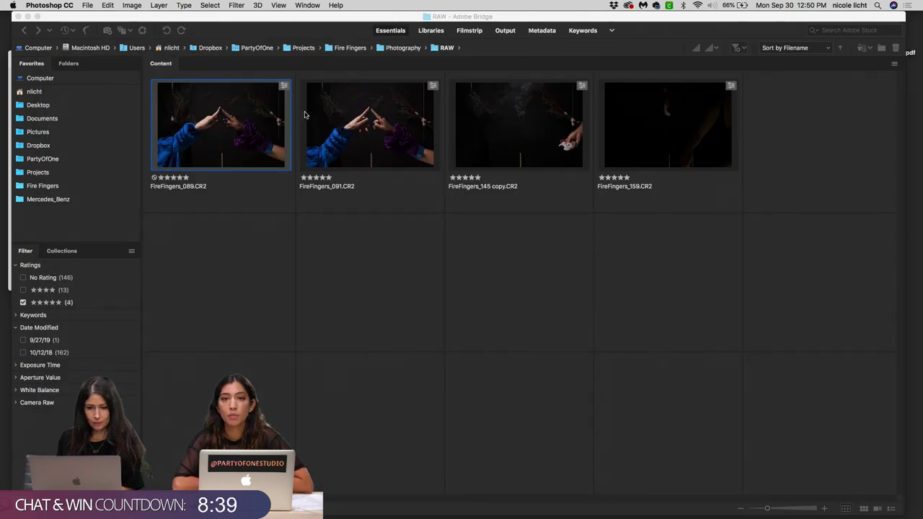
# - Check No Rating in Bridge's Filter panel and scroll through all the Fire Fingers thumbnails
pyautogui.click(23, 277)
pyautogui.scroll(15, 335, 244)
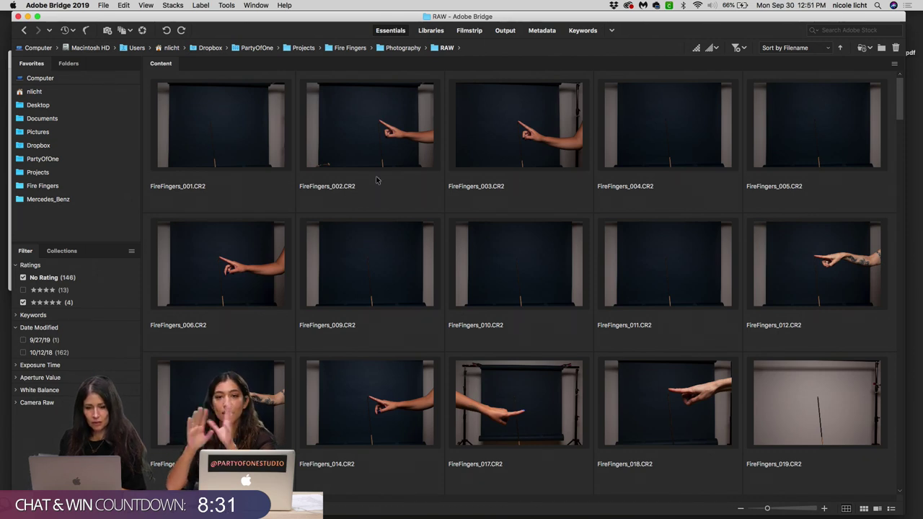
pyautogui.scroll(-5, 385, 227)
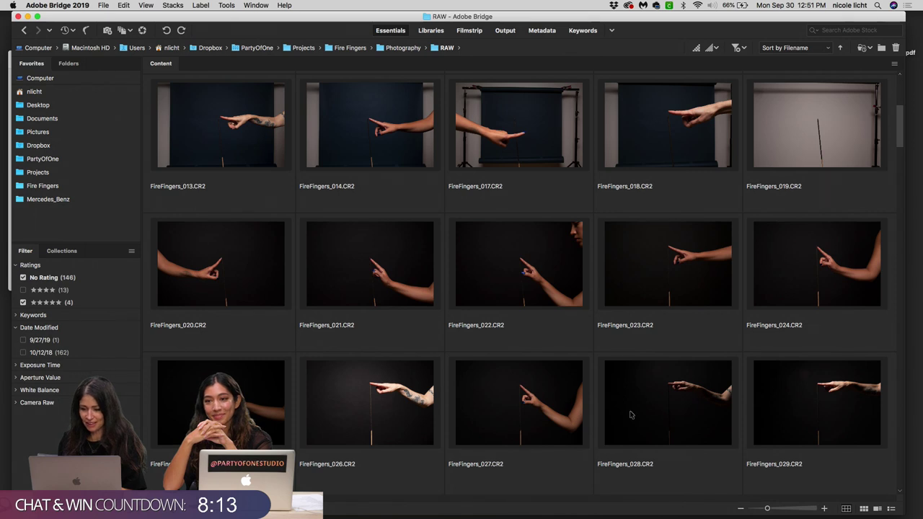
pyautogui.scroll(-2, 630, 415)
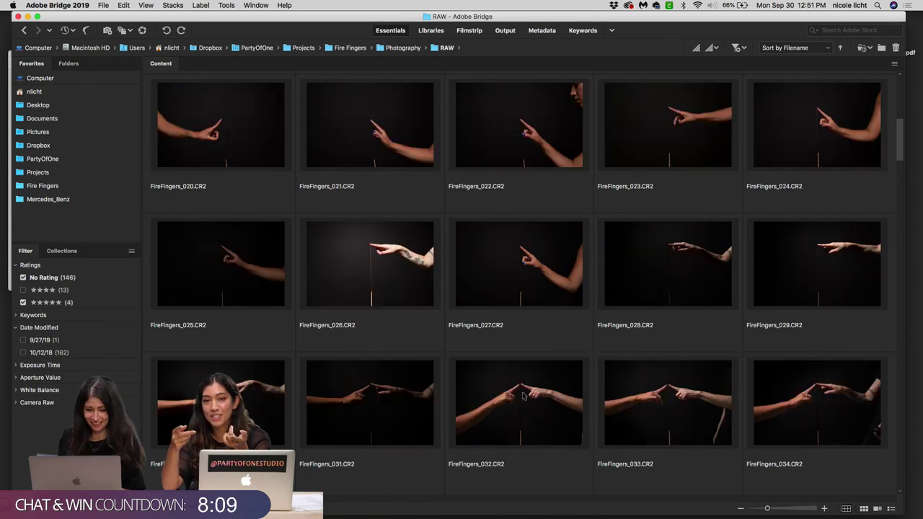
pyautogui.scroll(-2, 524, 396)
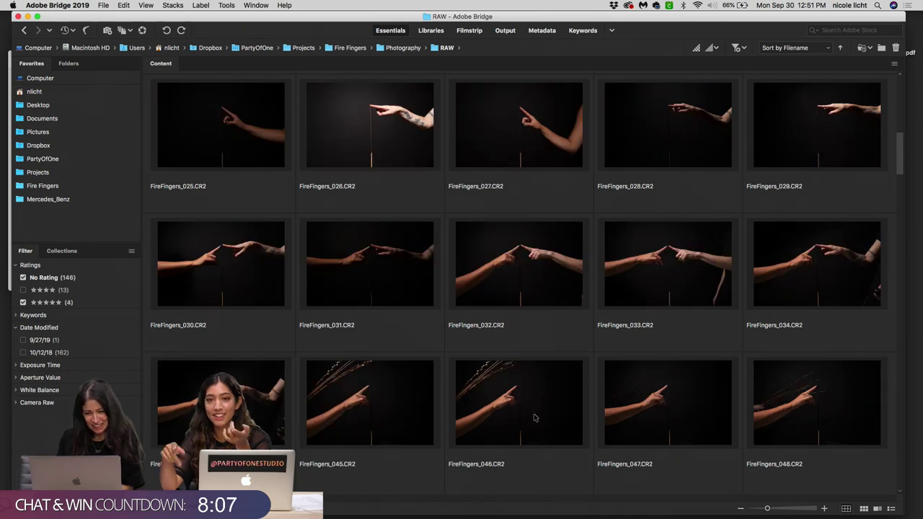
pyautogui.scroll(-4, 535, 417)
pyautogui.scroll(-2, 535, 418)
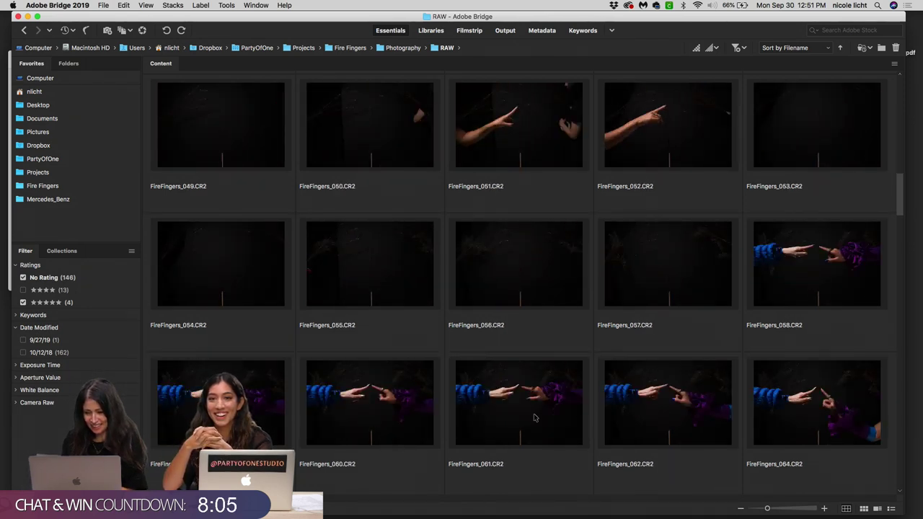
pyautogui.scroll(-2, 535, 418)
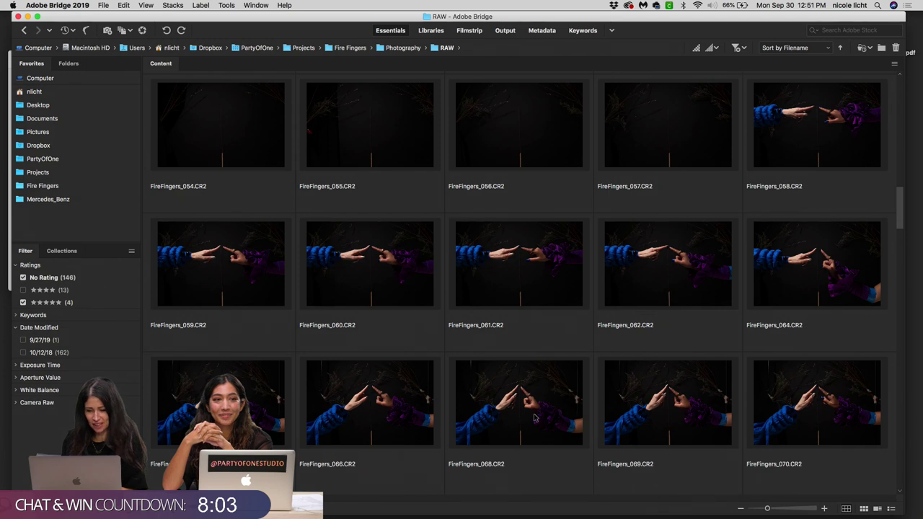
pyautogui.scroll(-2, 535, 417)
pyautogui.scroll(-2, 534, 418)
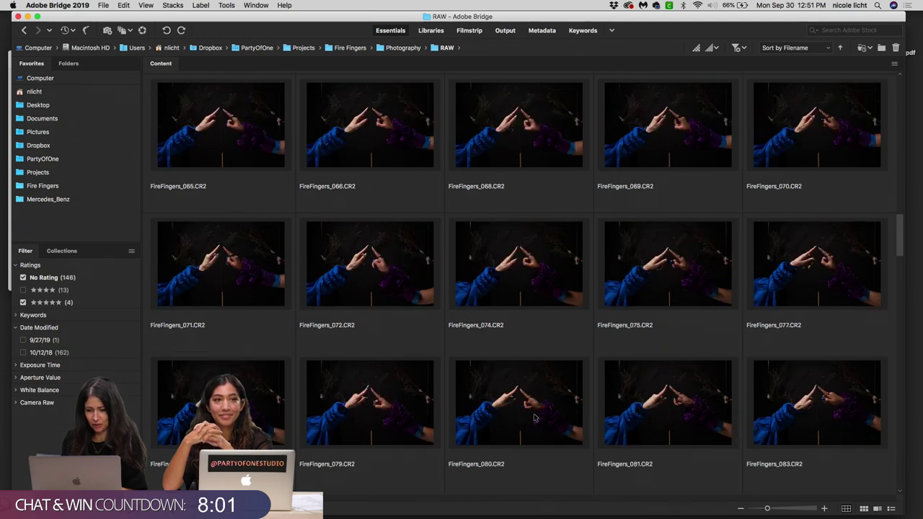
pyautogui.scroll(-2, 534, 417)
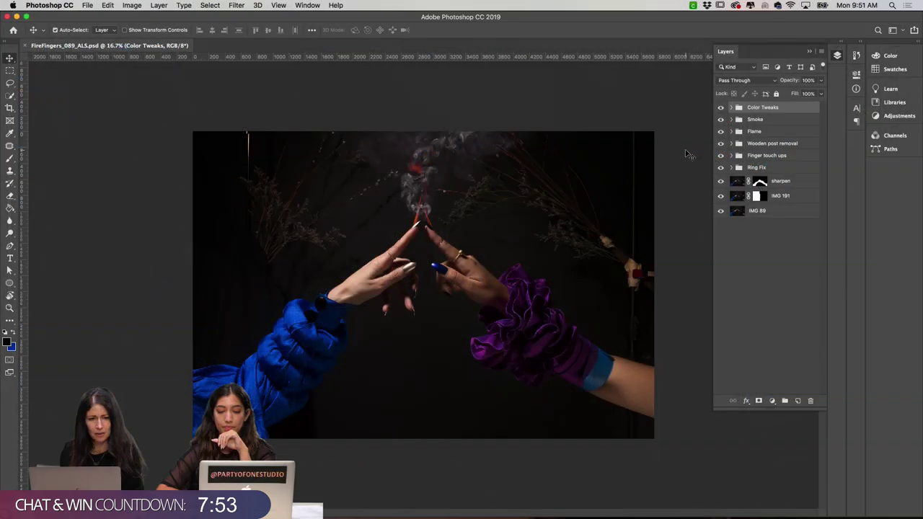
# - Hide Color Tweaks, Smoke, Flame, Wooden post removal and Finger touch ups, zoom in, and reshow IMG 191
pyautogui.click(688, 170)
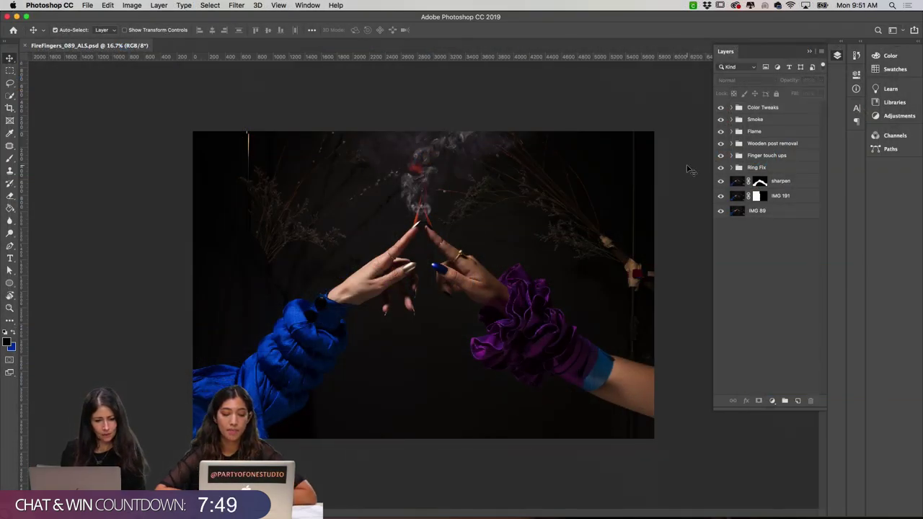
pyautogui.click(721, 107)
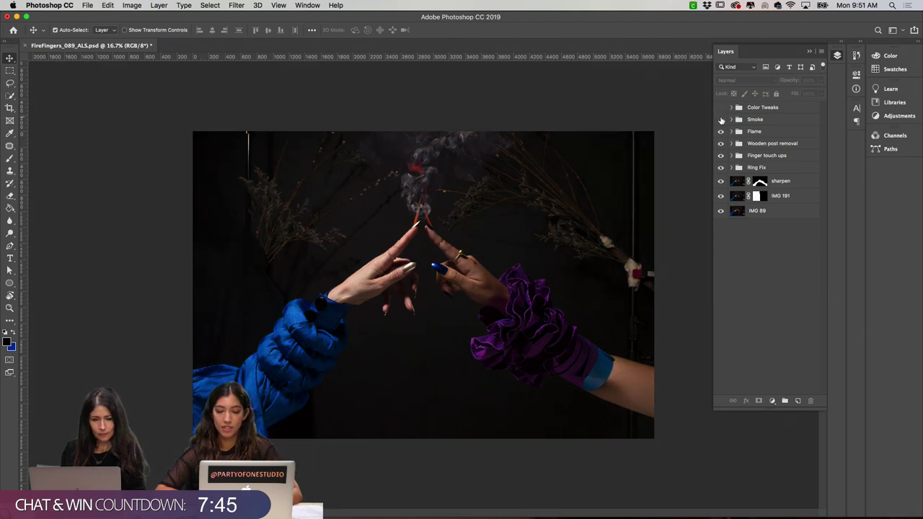
pyautogui.moveTo(721, 120); pyautogui.dragTo(721, 201)
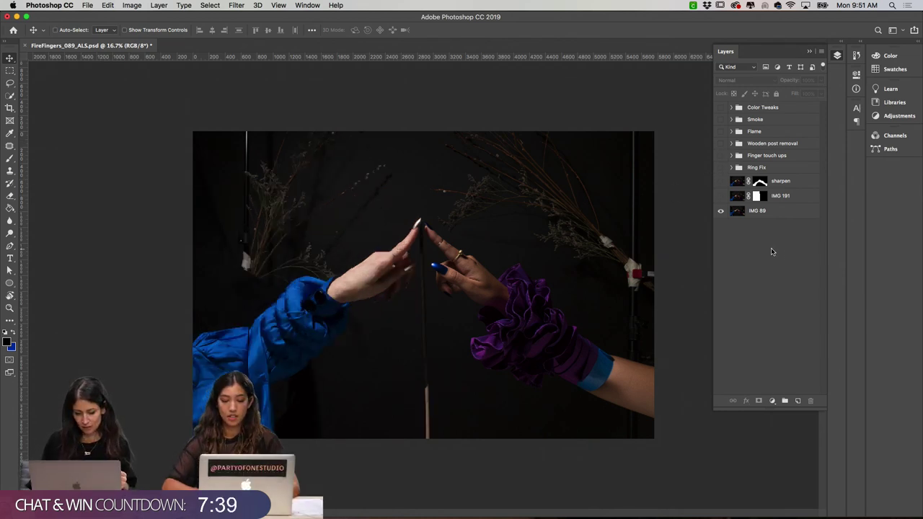
pyautogui.press('super+equal')
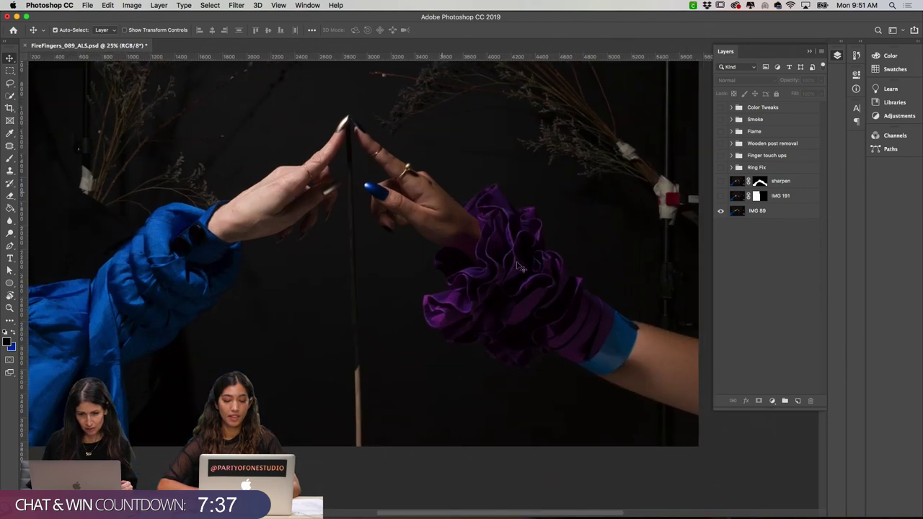
pyautogui.scroll(5, 517, 266)
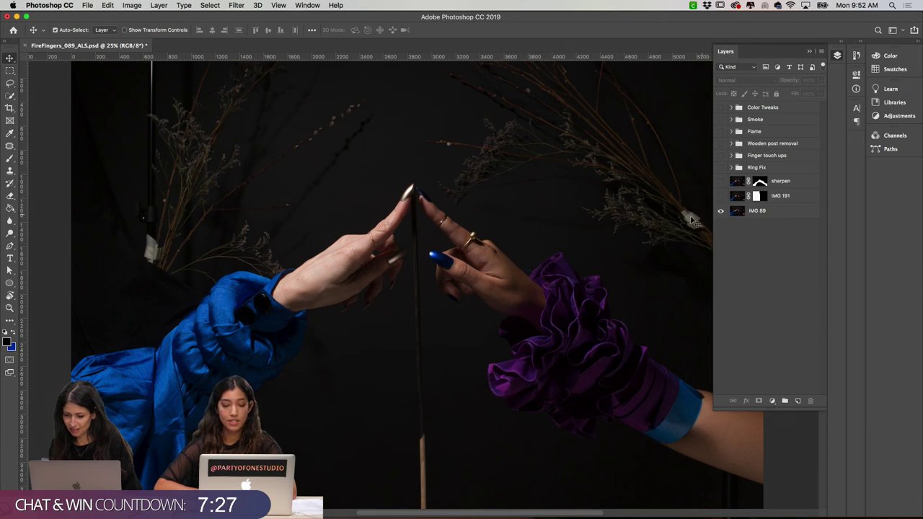
pyautogui.hscroll(2, 662, 230)
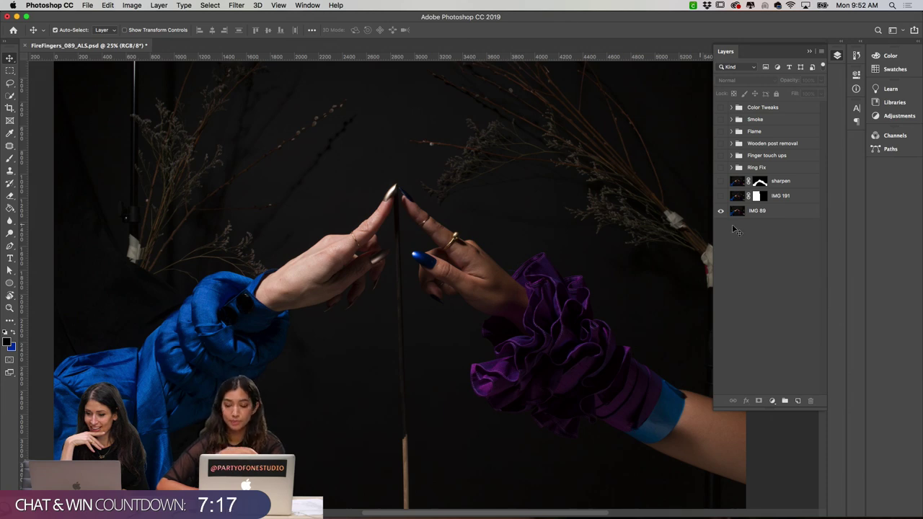
pyautogui.click(721, 197)
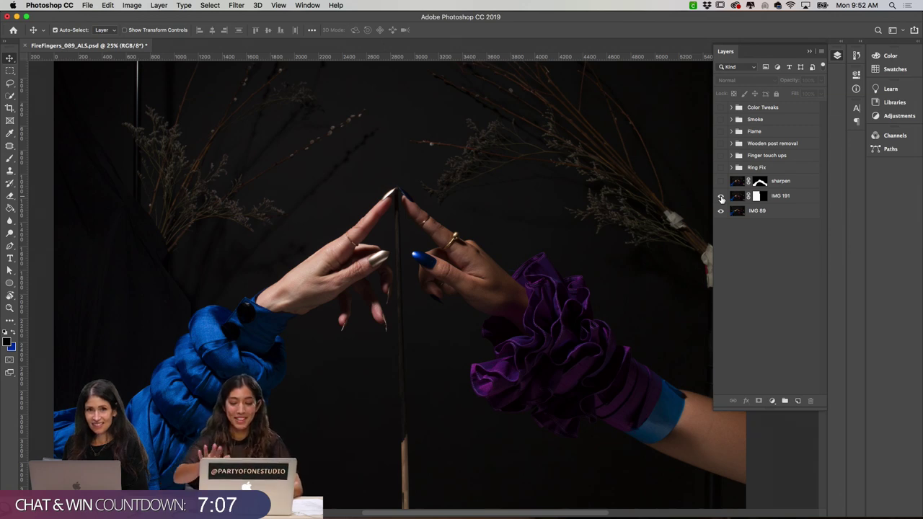
# - View IMG 191's layer mask alone and toggle IMG 191 to compare it with IMG 89
pyautogui.keyDown('alt'); pyautogui.click(760, 198); pyautogui.keyUp('alt')
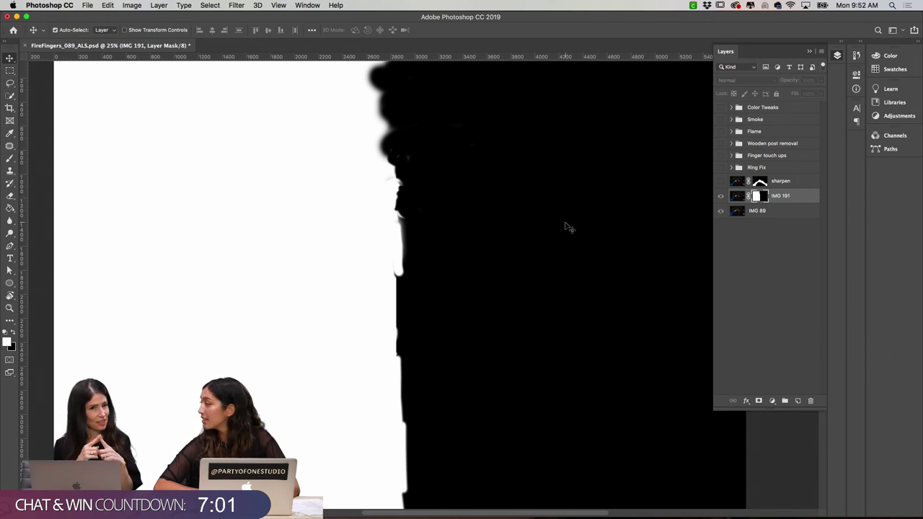
pyautogui.keyDown('alt'); pyautogui.click(757, 197); pyautogui.keyUp('alt')
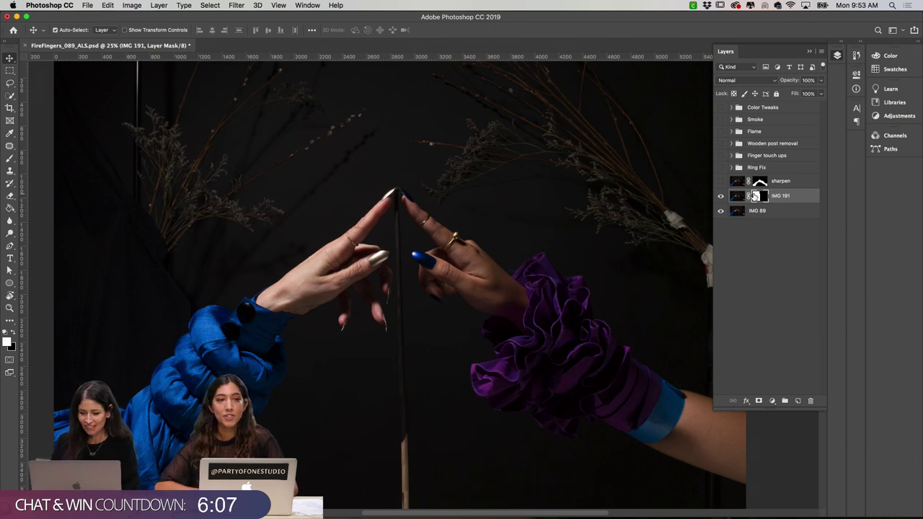
pyautogui.click(720, 195)
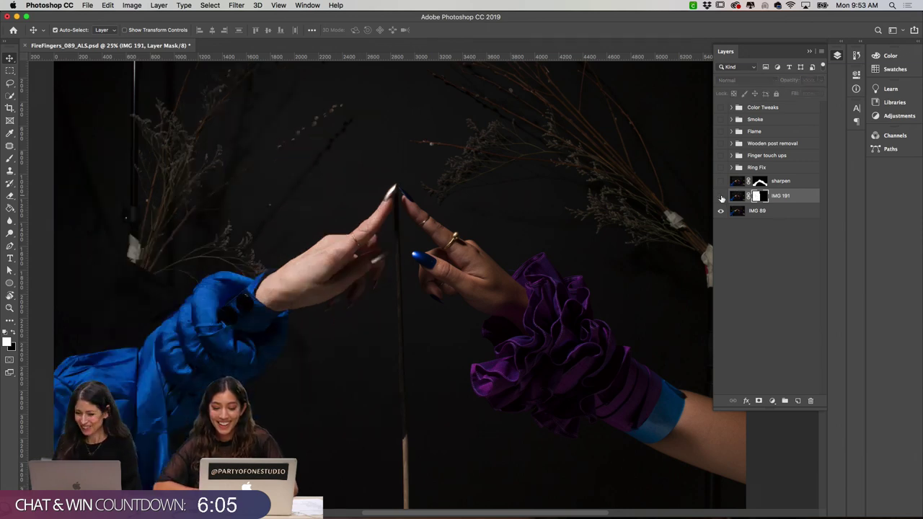
pyautogui.click(720, 195)
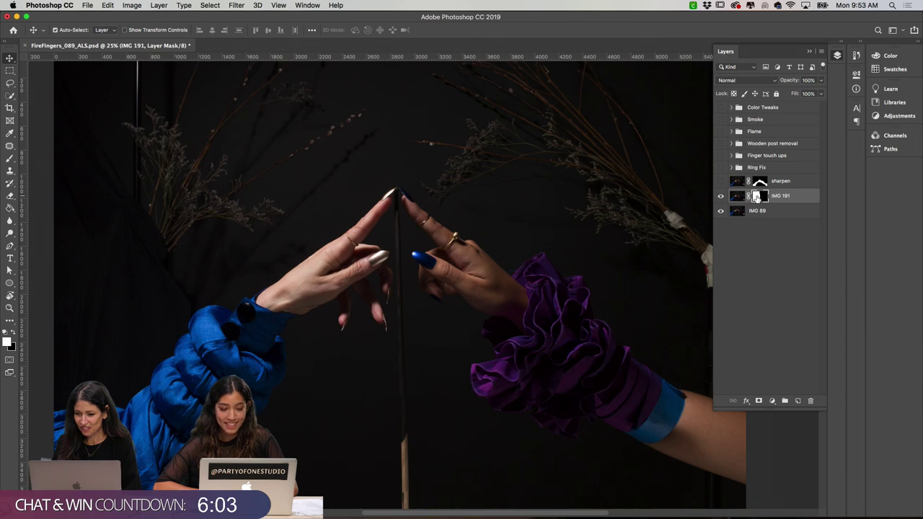
pyautogui.keyDown('alt'); pyautogui.click(759, 199); pyautogui.keyUp('alt')
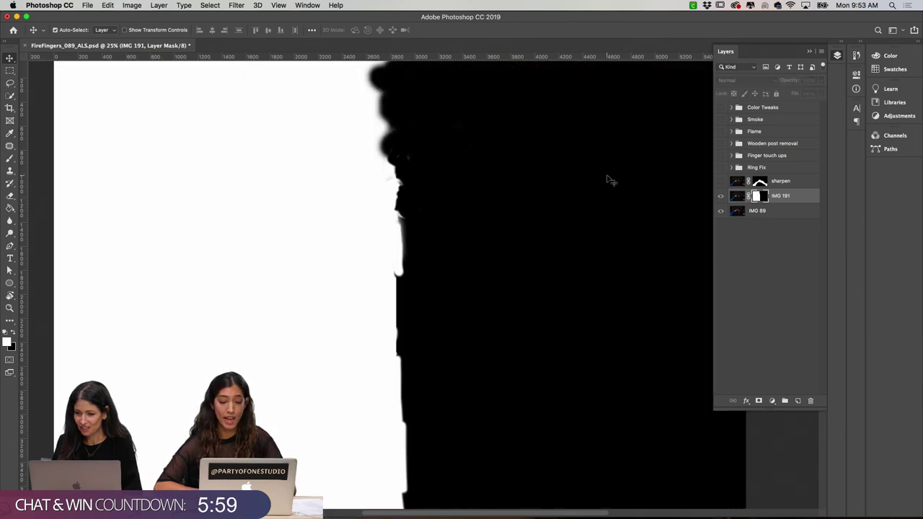
pyautogui.click(722, 198)
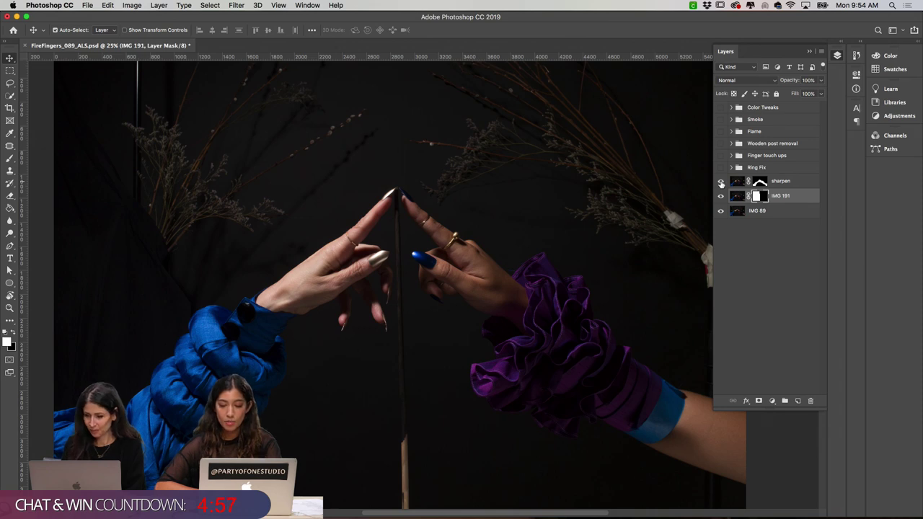
# - Start an Unsharp Mask on the sharpen layer's mask, then cancel it
pyautogui.click(761, 182)
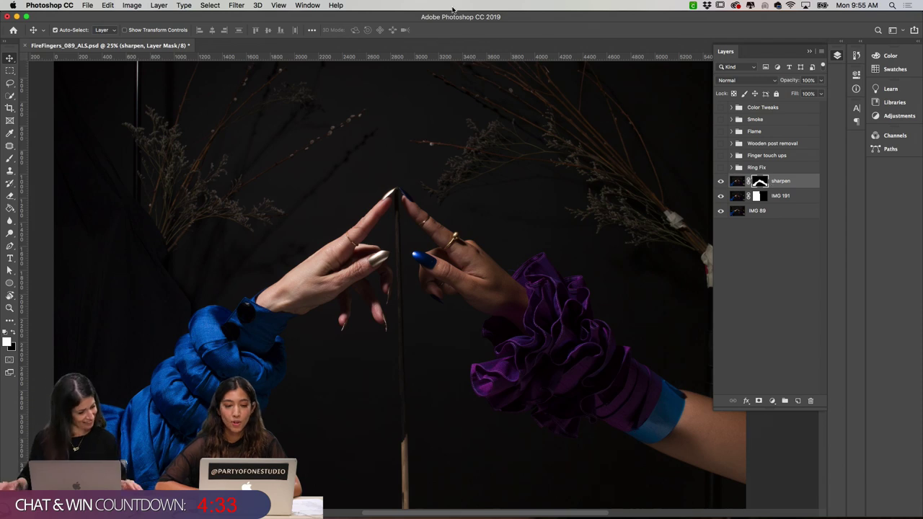
pyautogui.click(237, 5)
pyautogui.moveTo(362, 179)
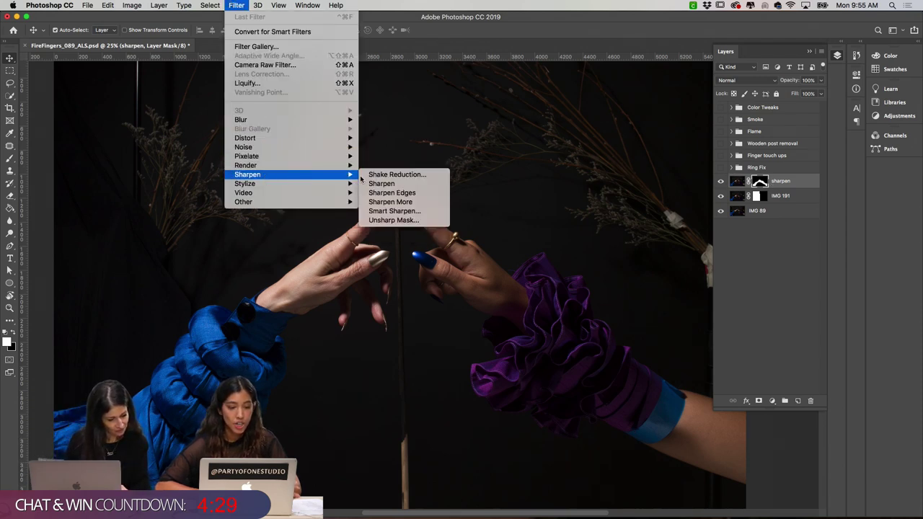
pyautogui.click(408, 219)
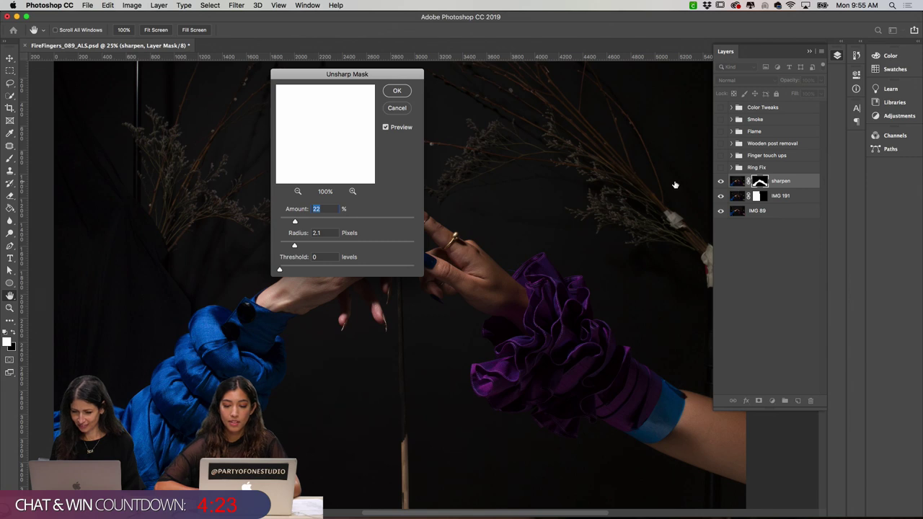
pyautogui.click(397, 110)
# - Apply Unsharp Mask (Amount 22%, Radius 2.1 px, Threshold 0) to the sharpen layer's image
pyautogui.click(737, 183)
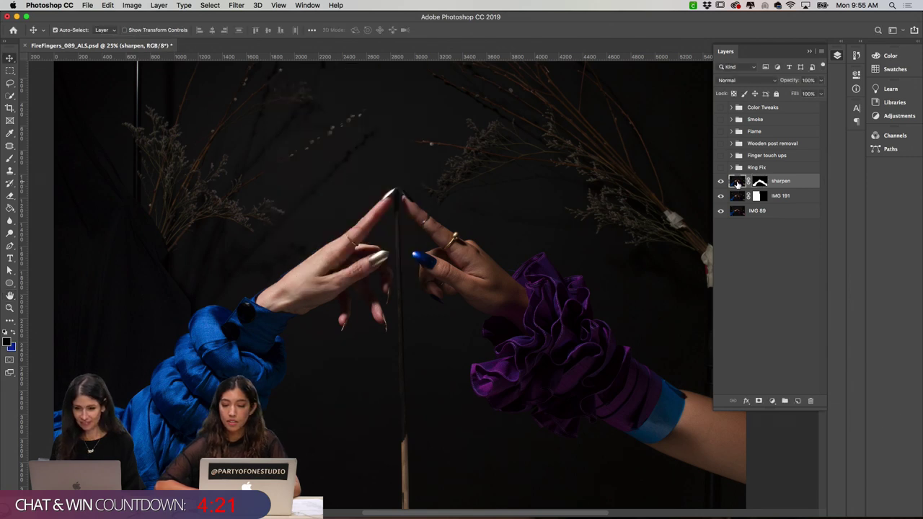
pyautogui.click(229, 5)
pyautogui.moveTo(328, 175)
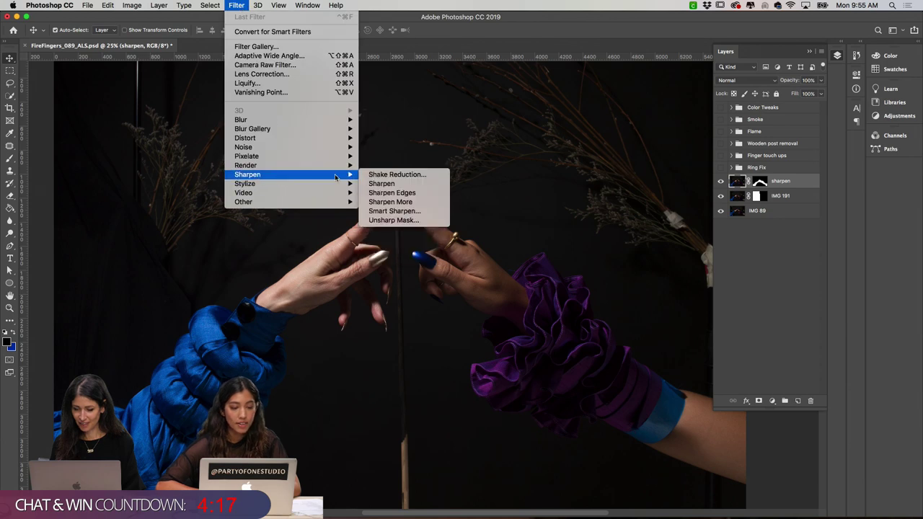
pyautogui.click(393, 219)
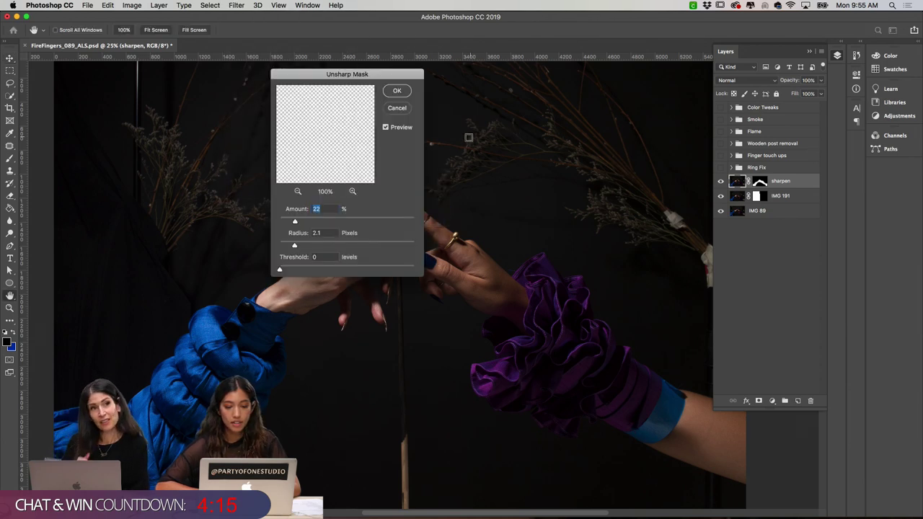
pyautogui.moveTo(317, 157); pyautogui.dragTo(364, 169)
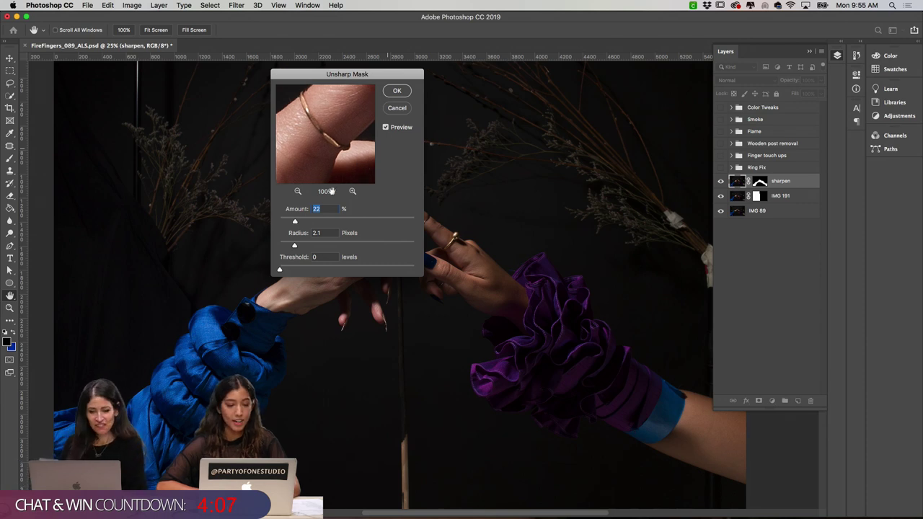
pyautogui.click(397, 91)
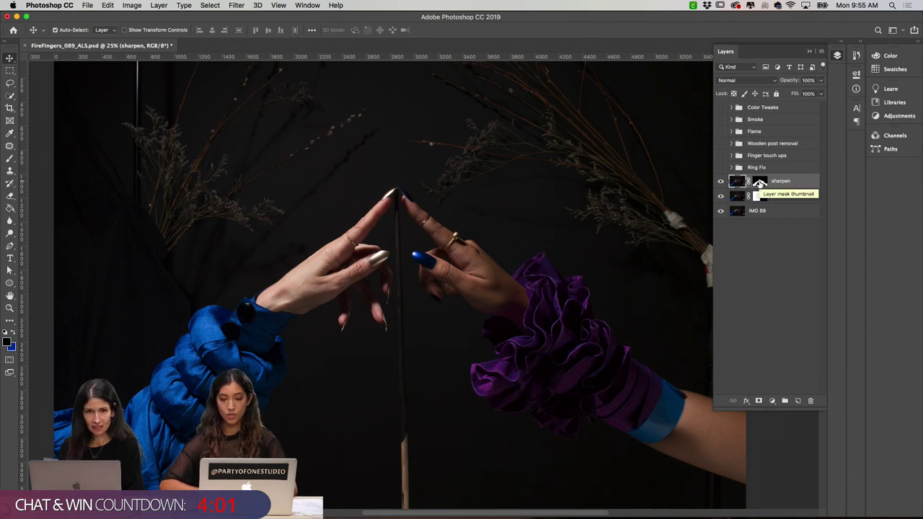
# - View the sharpen layer's mask on its own, then return to the composite
pyautogui.keyDown('alt'); pyautogui.click(760, 183); pyautogui.keyUp('alt')
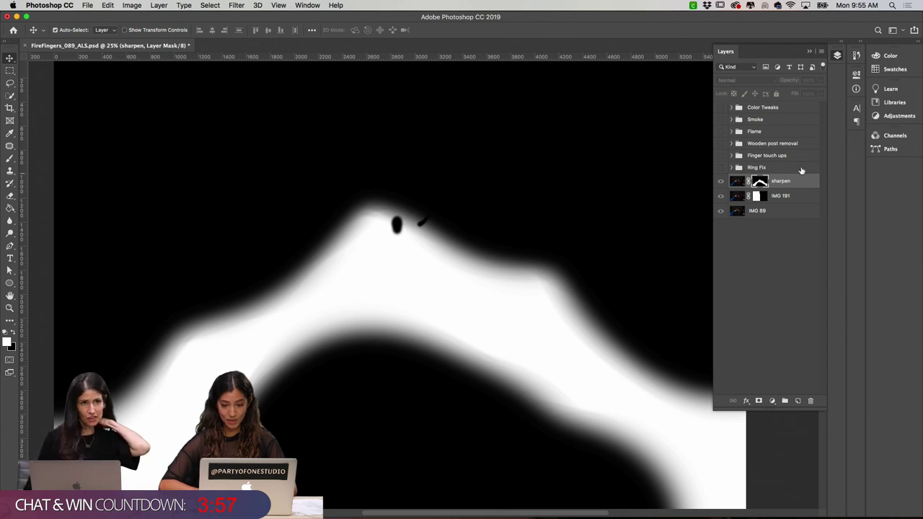
pyautogui.keyDown('alt'); pyautogui.click(762, 181); pyautogui.keyUp('alt')
pyautogui.keyDown('alt'); pyautogui.click(761, 182); pyautogui.keyUp('alt')
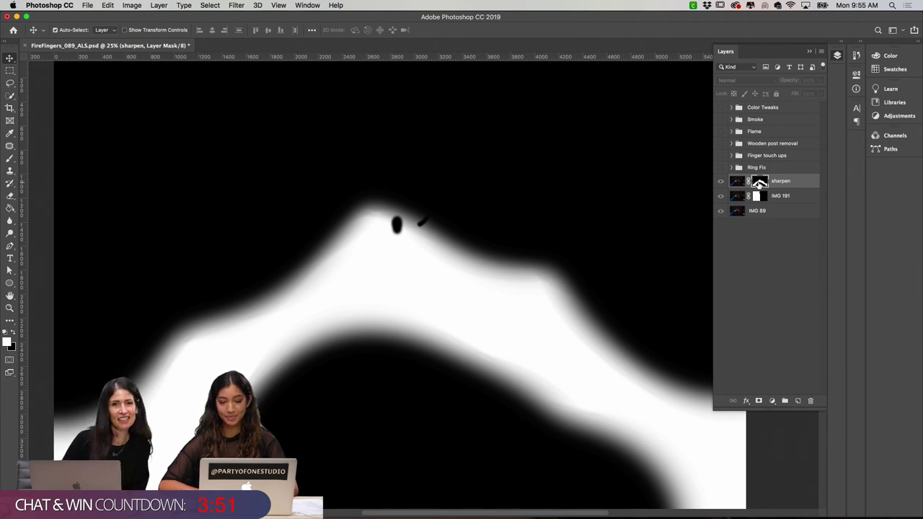
pyautogui.keyDown('alt'); pyautogui.click(759, 183); pyautogui.keyUp('alt')
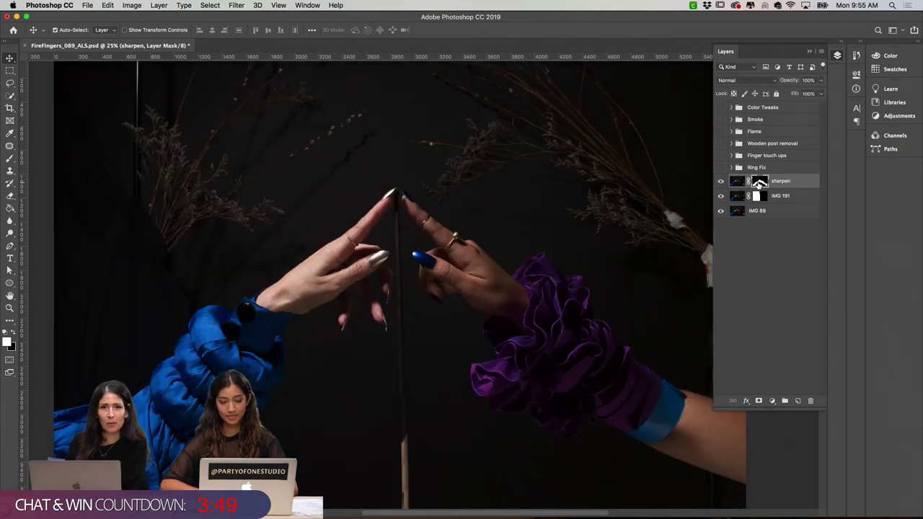
# - Zoom to 200% on the hands and toggle the sharpen layer to compare detail
pyautogui.press('super+1')
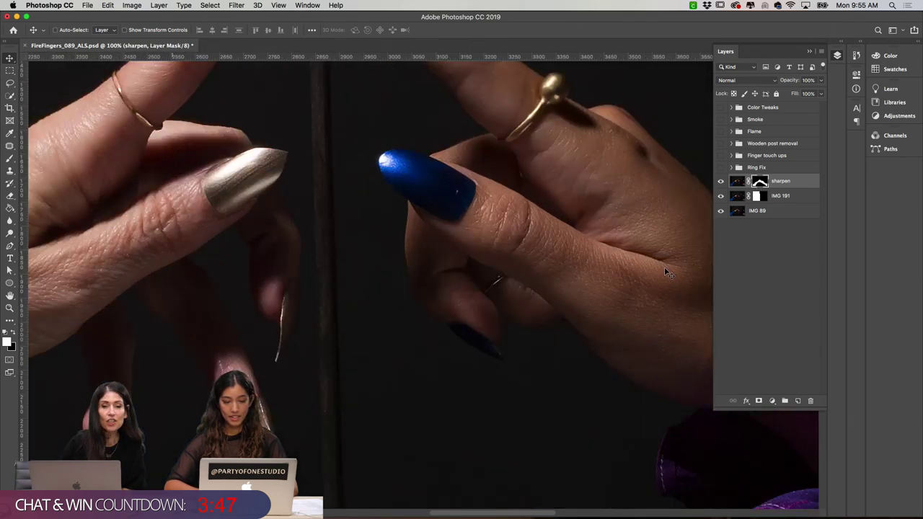
pyautogui.press('super+equal')
pyautogui.scroll(5, 588, 266)
pyautogui.hscroll(5, 588, 267)
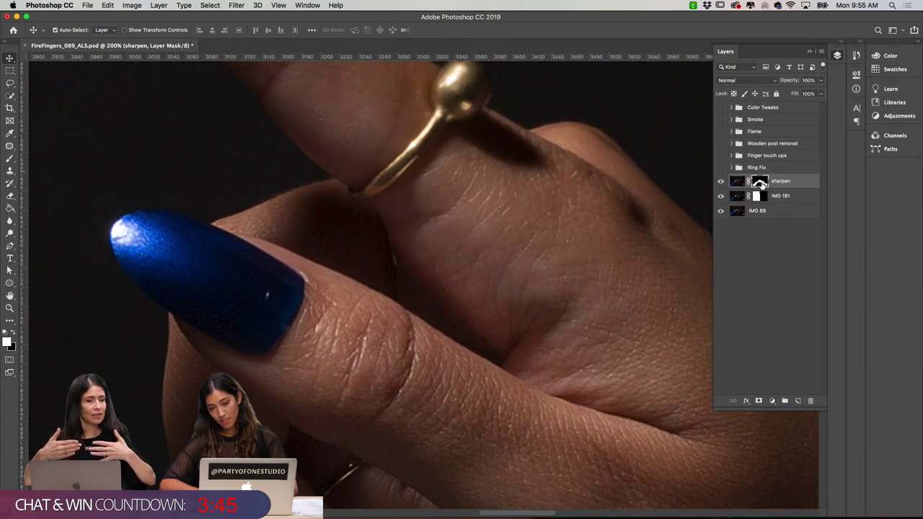
pyautogui.click(720, 182)
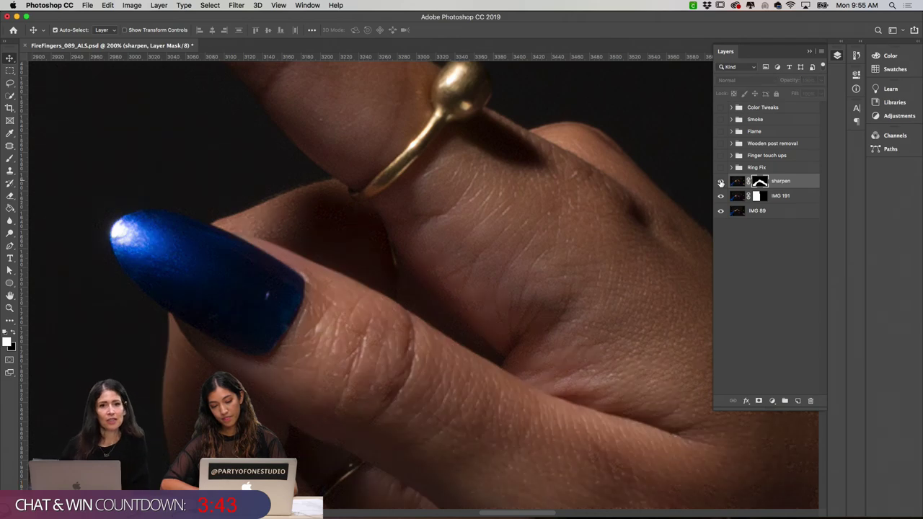
pyautogui.click(721, 182)
pyautogui.click(720, 182)
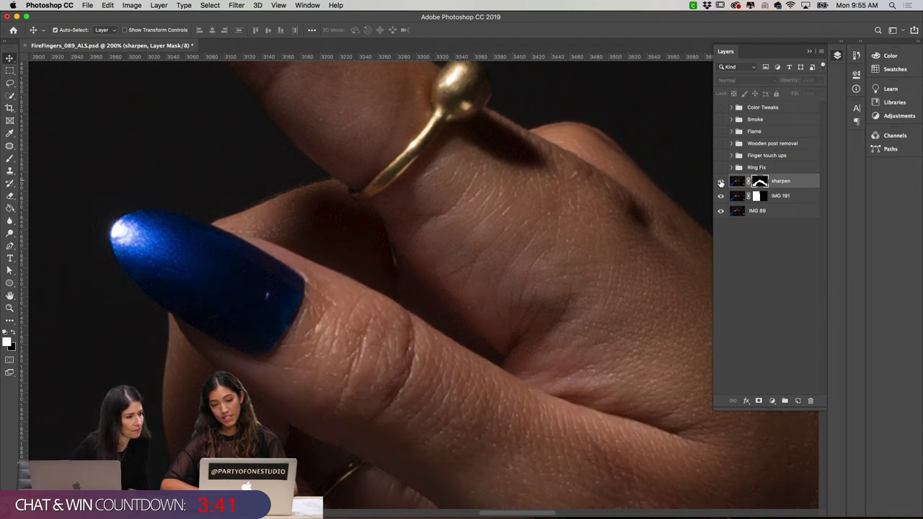
pyautogui.click(720, 182)
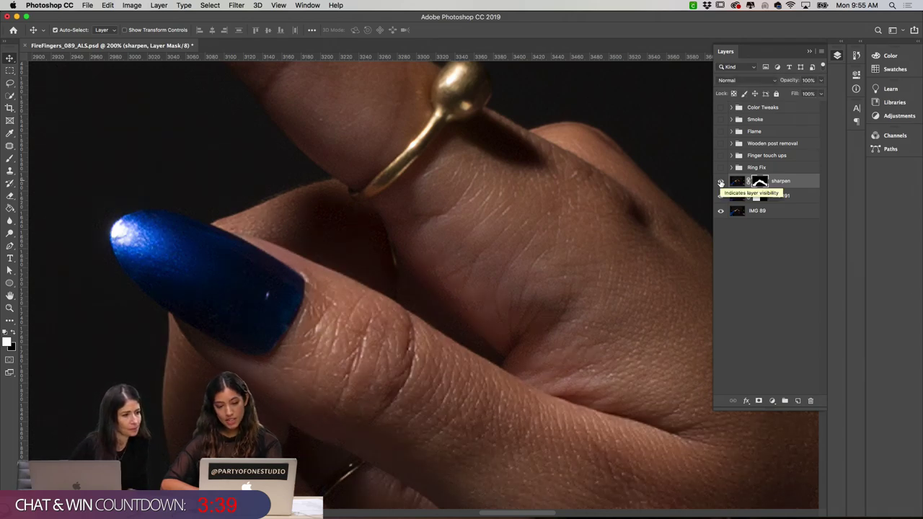
# - Pan around the fingertips and rings, toggling the sharpen layer off and back on
pyautogui.scroll(10, 555, 180)
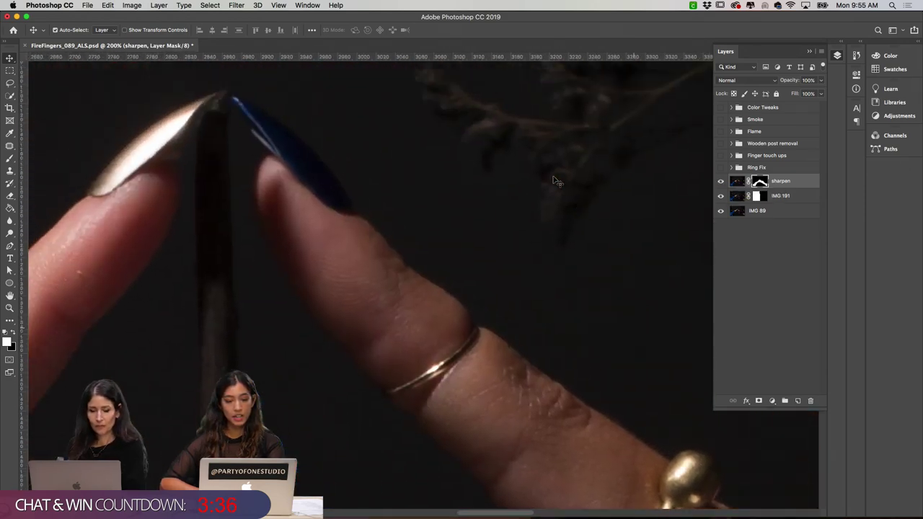
pyautogui.hscroll(-3, 555, 180)
pyautogui.scroll(-1, 556, 180)
pyautogui.click(721, 182)
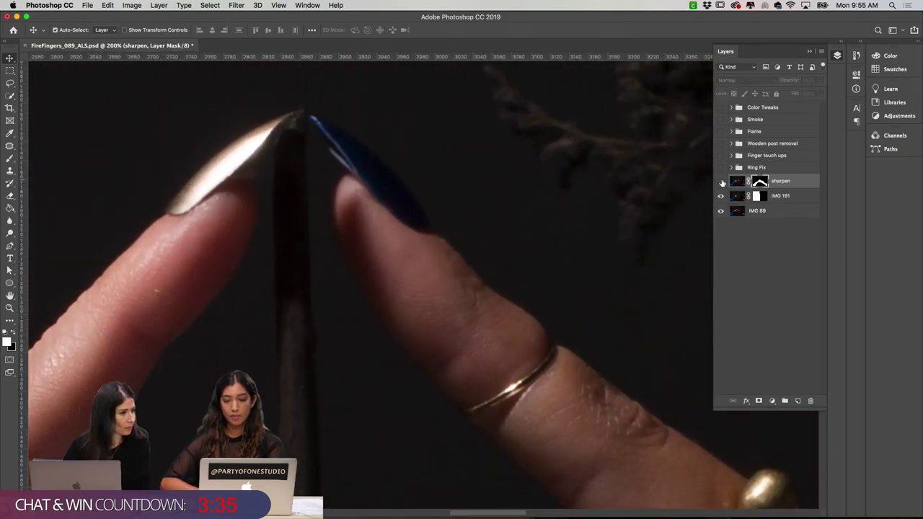
pyautogui.click(721, 183)
pyautogui.scroll(-4, 635, 253)
pyautogui.hscroll(2, 634, 252)
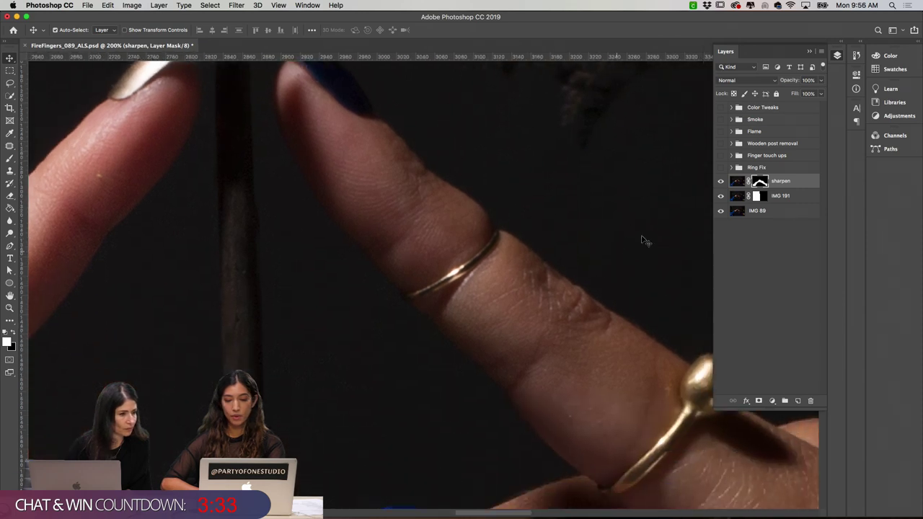
pyautogui.hscroll(3, 557, 219)
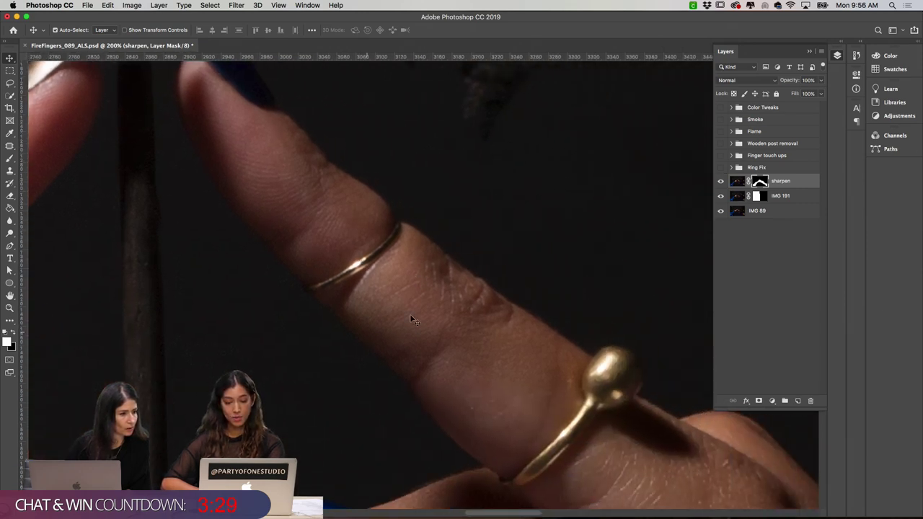
# - Show the Ring Fix group and toggle Layers 8 and 7 to compare the ring
pyautogui.click(731, 168)
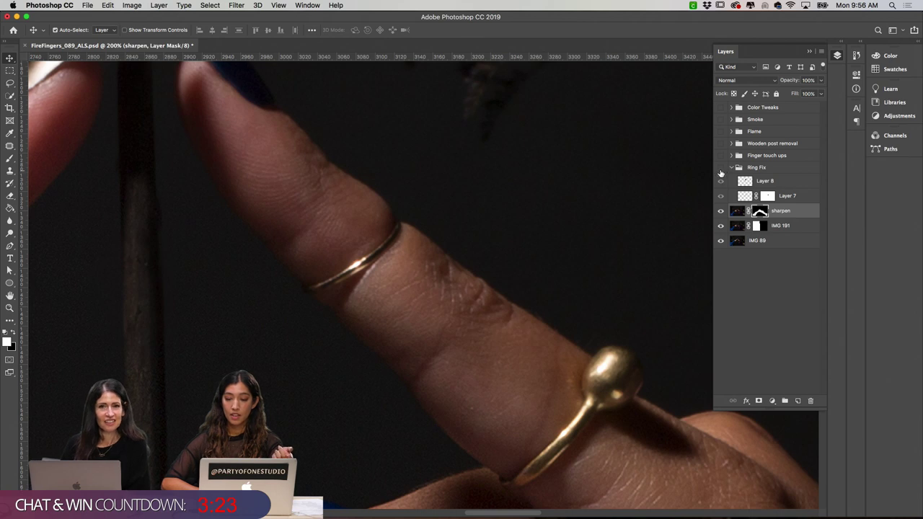
pyautogui.click(720, 168)
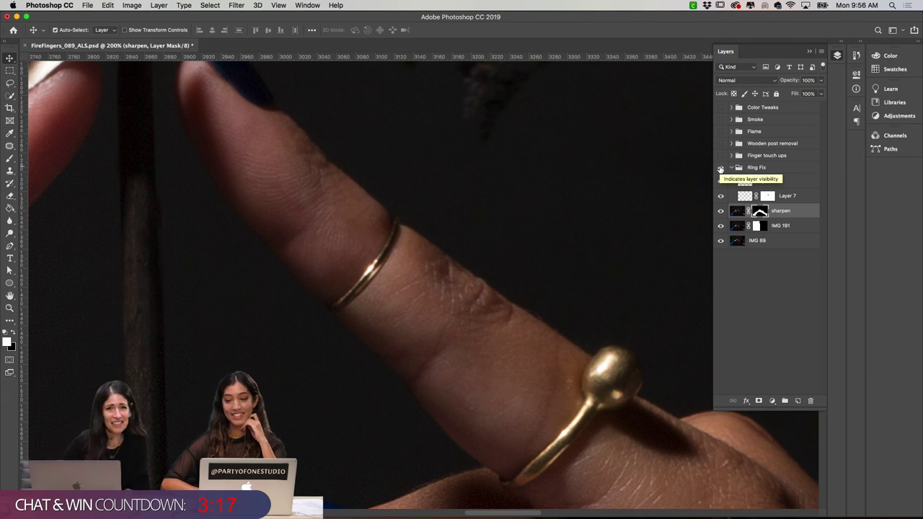
pyautogui.click(720, 182)
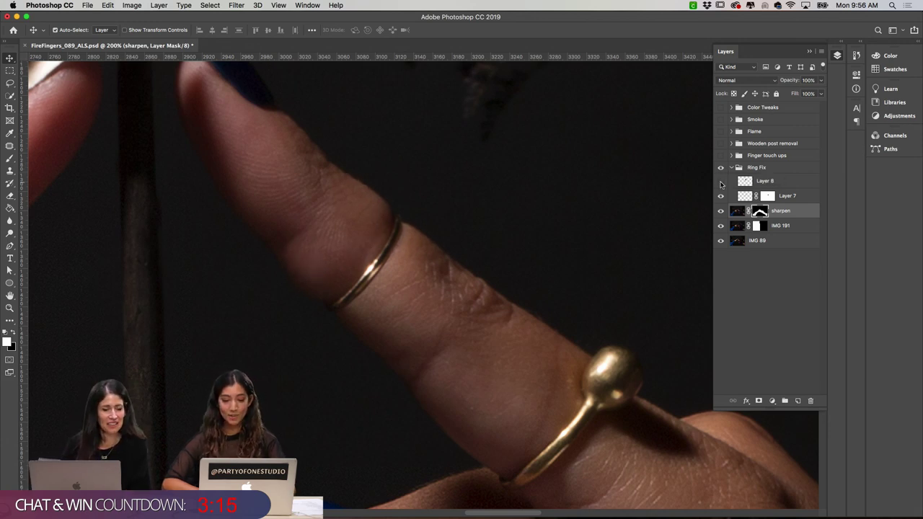
pyautogui.click(720, 196)
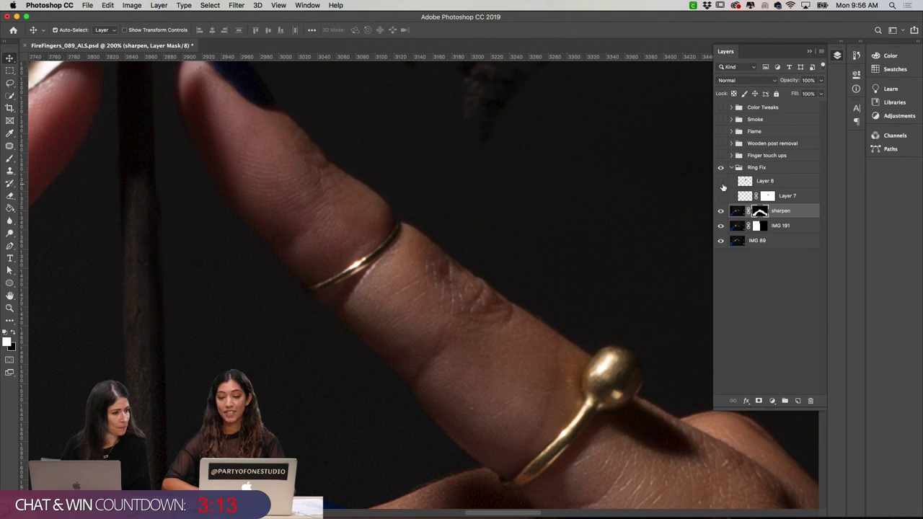
pyautogui.click(722, 182)
pyautogui.click(721, 182)
pyautogui.click(721, 183)
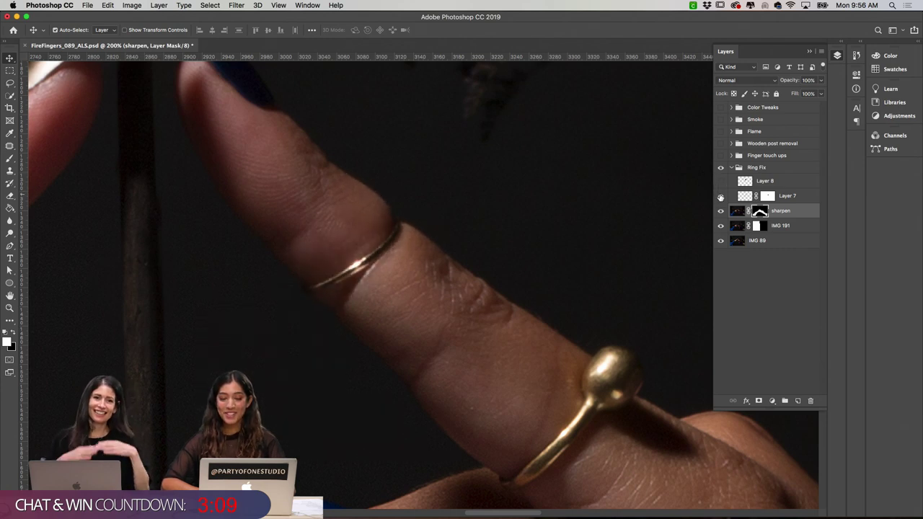
pyautogui.click(720, 196)
pyautogui.click(720, 196)
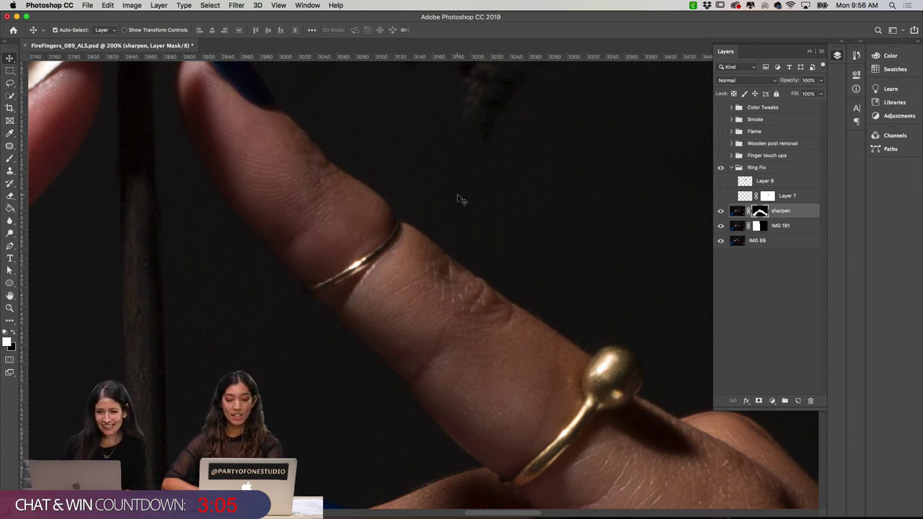
# - Marquee-select the ring finger area and switch Layer 7 back on
pyautogui.press('m')
pyautogui.moveTo(261, 174); pyautogui.dragTo(433, 314)
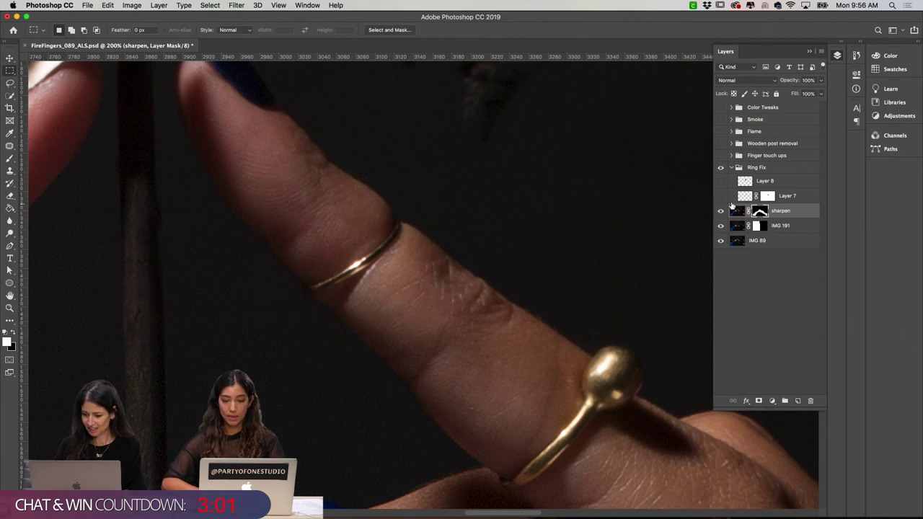
pyautogui.click(721, 196)
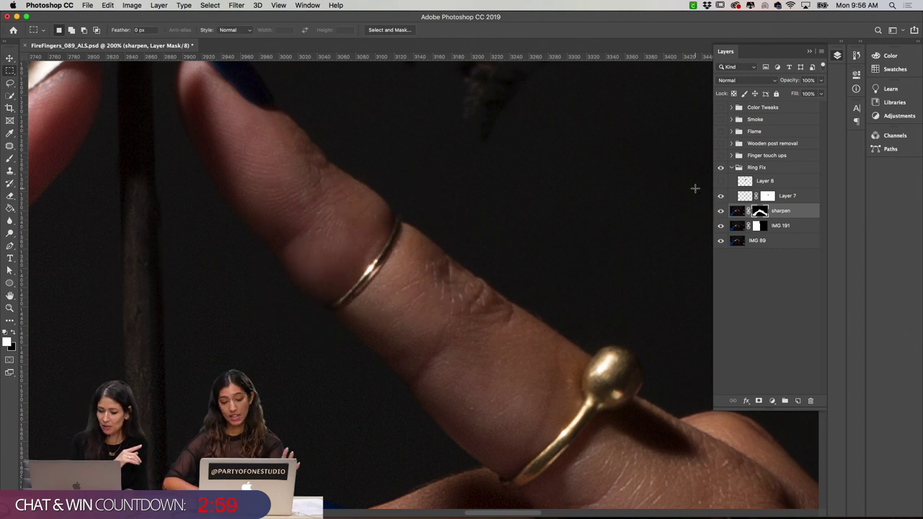
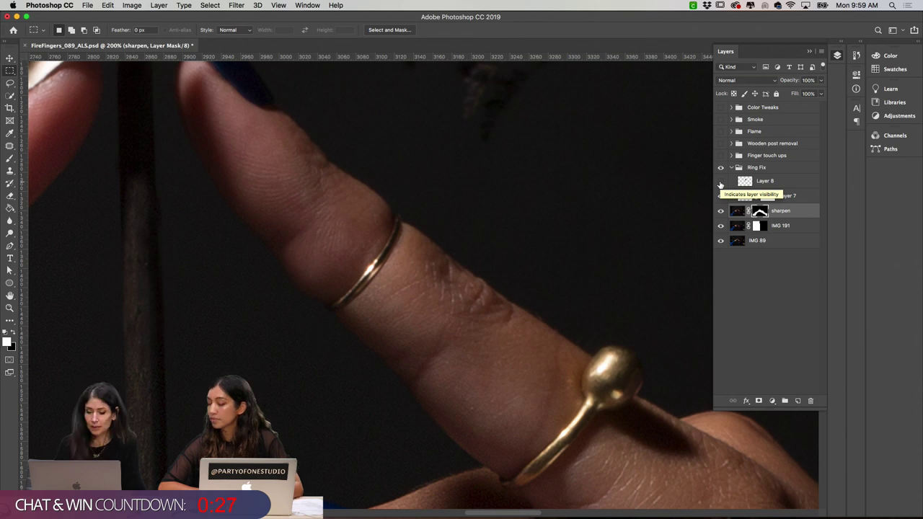
# - Toggle Layer 7 off and on to compare the ring fix before and after
pyautogui.click(721, 196)
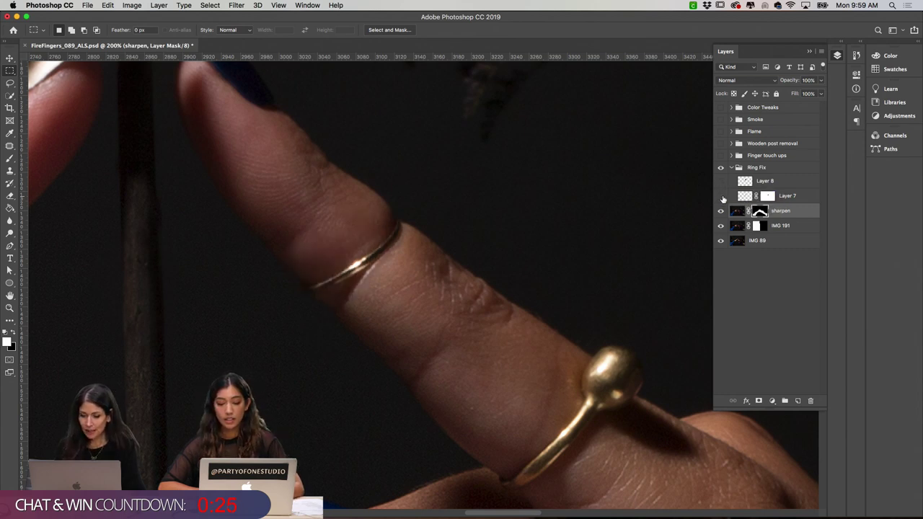
pyautogui.click(721, 196)
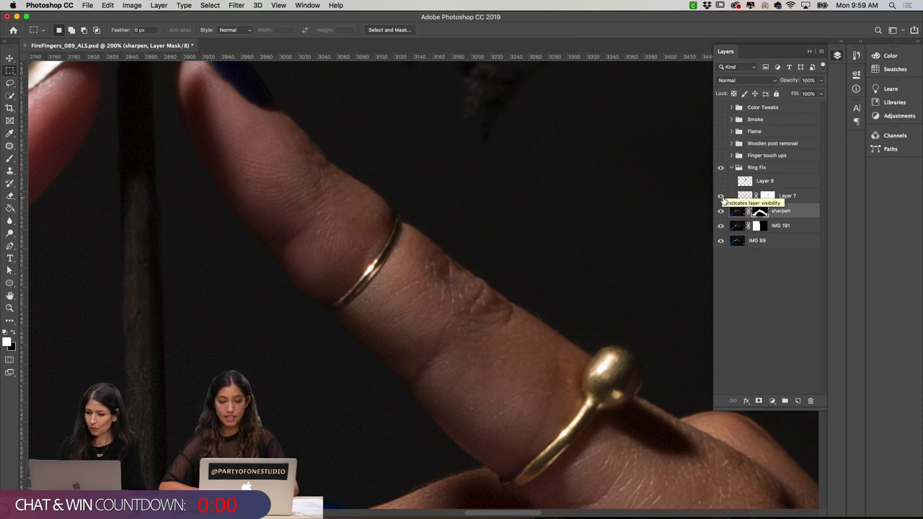
pyautogui.click(720, 196)
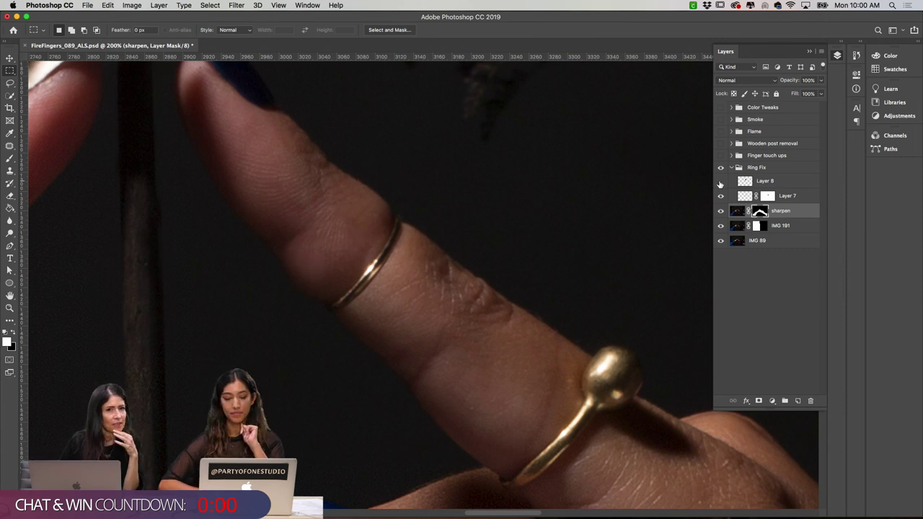
# - Hide Layer 8, copy a skin patch onto a new layer, rotate it about 1.24°, then delete it
pyautogui.click(766, 184)
pyautogui.click(793, 199)
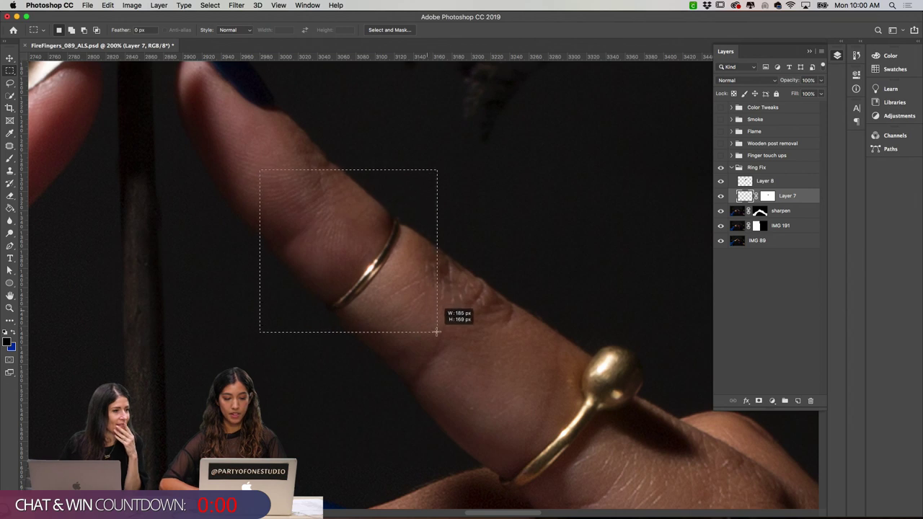
pyautogui.click(720, 181)
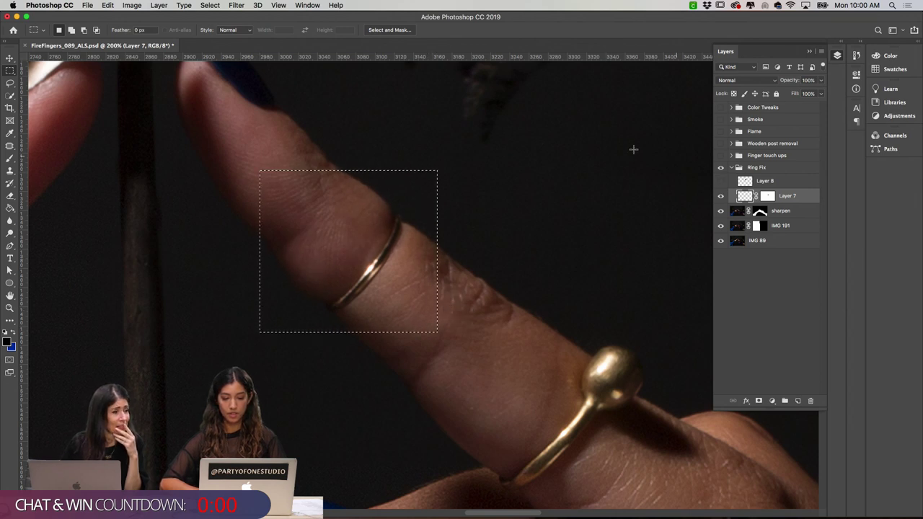
pyautogui.hotkey('ctrl', 'j')
pyautogui.press('v')
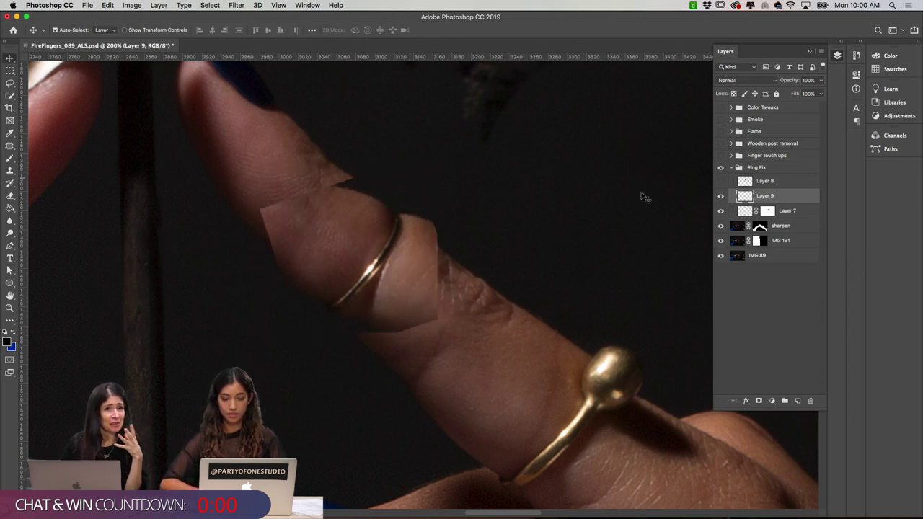
pyautogui.hotkey('ctrl', 't')
pyautogui.moveTo(471, 173); pyautogui.dragTo(473, 176)
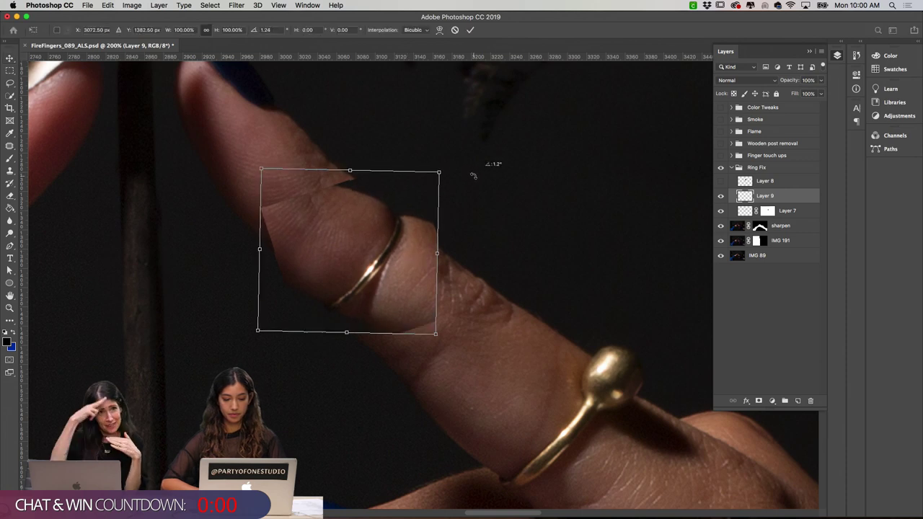
pyautogui.press('Return')
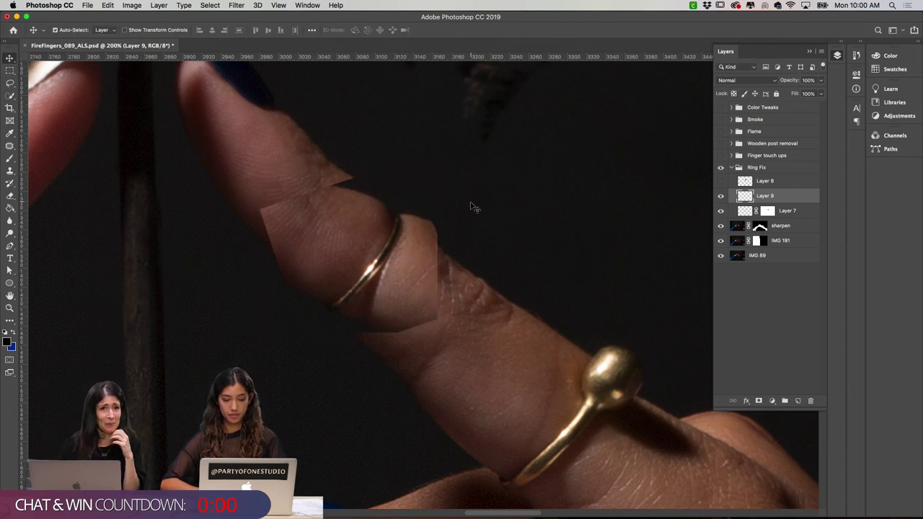
pyautogui.press('Delete')
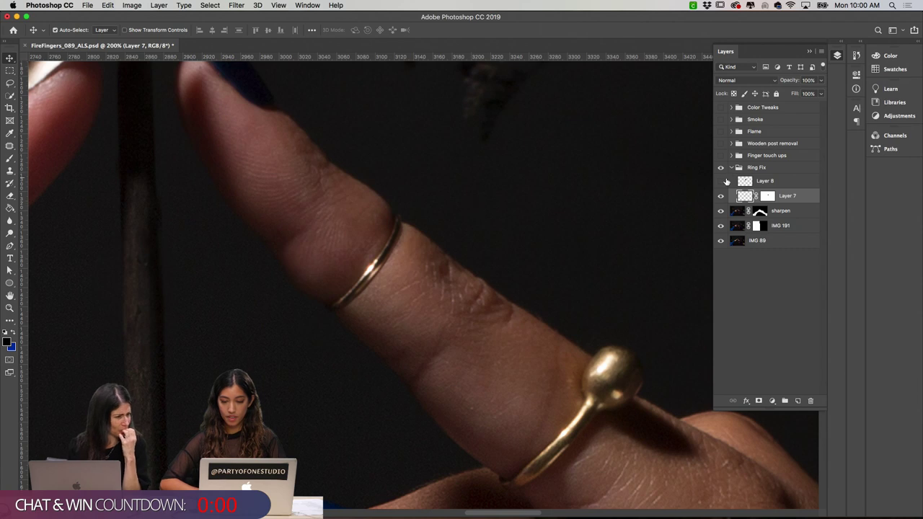
# - Make Layer 8 active, then launch Filter > Liquify and dismiss the hardware acceleration notice
pyautogui.click(756, 180)
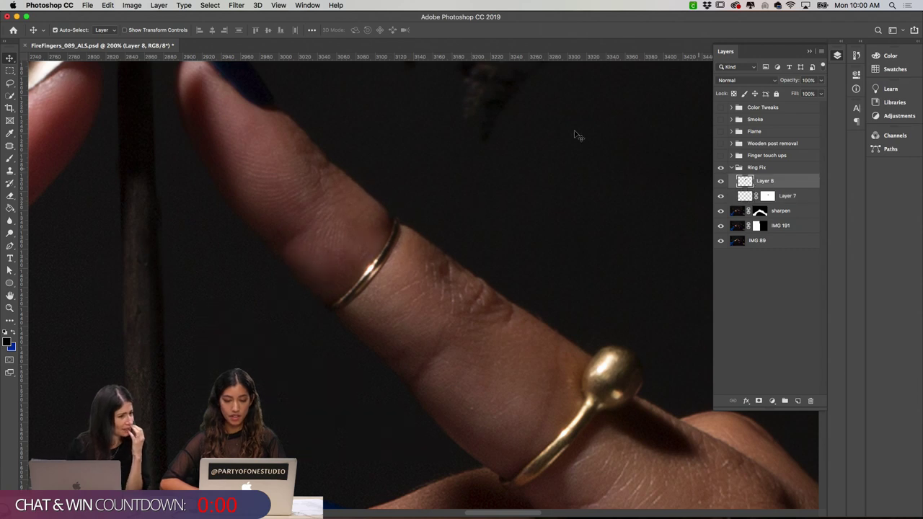
pyautogui.click(237, 3)
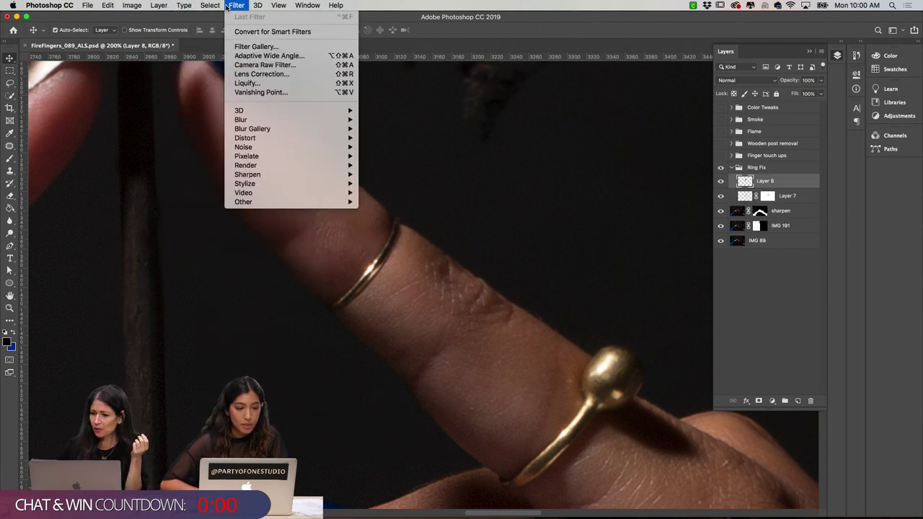
pyautogui.click(246, 83)
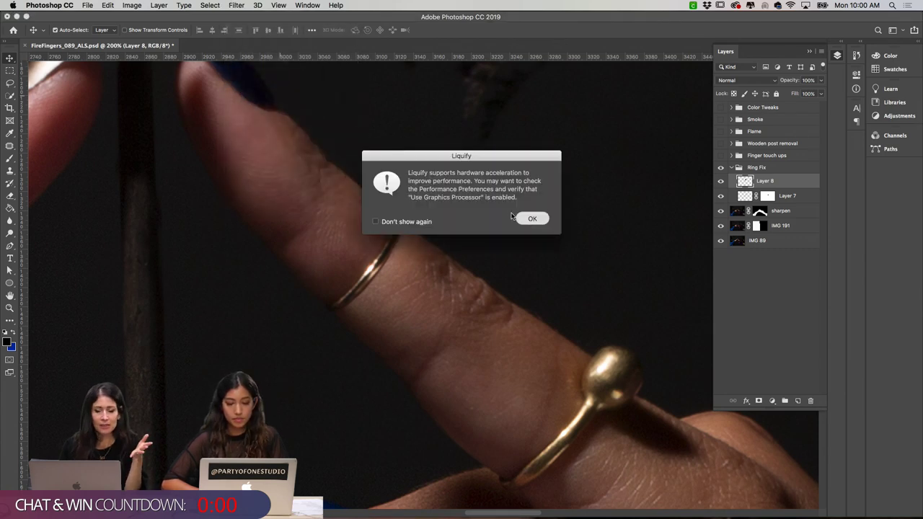
pyautogui.click(530, 219)
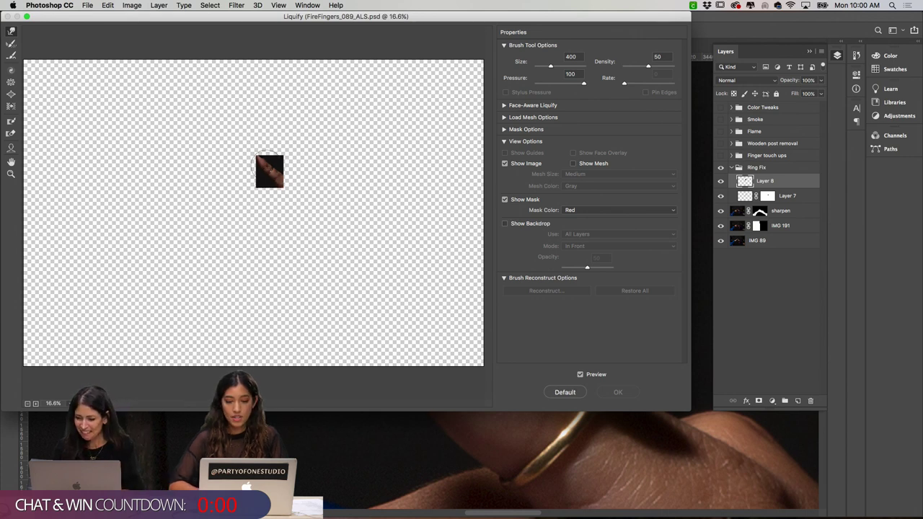
# - Zoom the Liquify preview to about 200% and scroll to centre the ring finger
pyautogui.press('super+equal')
pyautogui.press('super+equal')
pyautogui.press('super+equal')
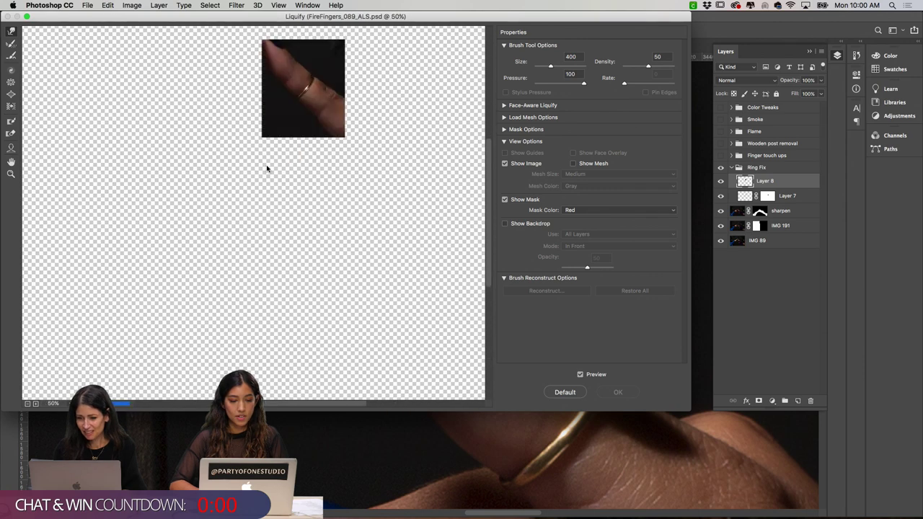
pyautogui.press('super+equal')
pyautogui.scroll(10, 267, 166)
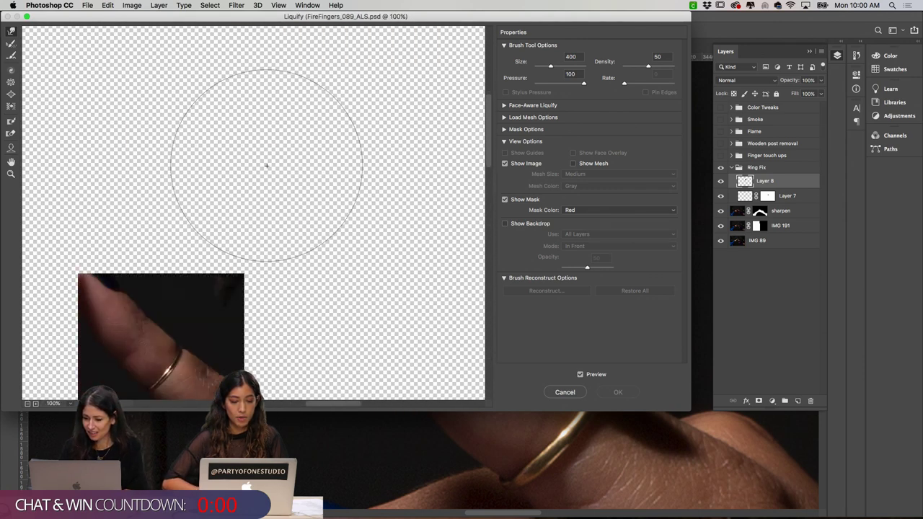
pyautogui.scroll(-8, 267, 165)
pyautogui.click(266, 166)
pyautogui.scroll(6, 267, 166)
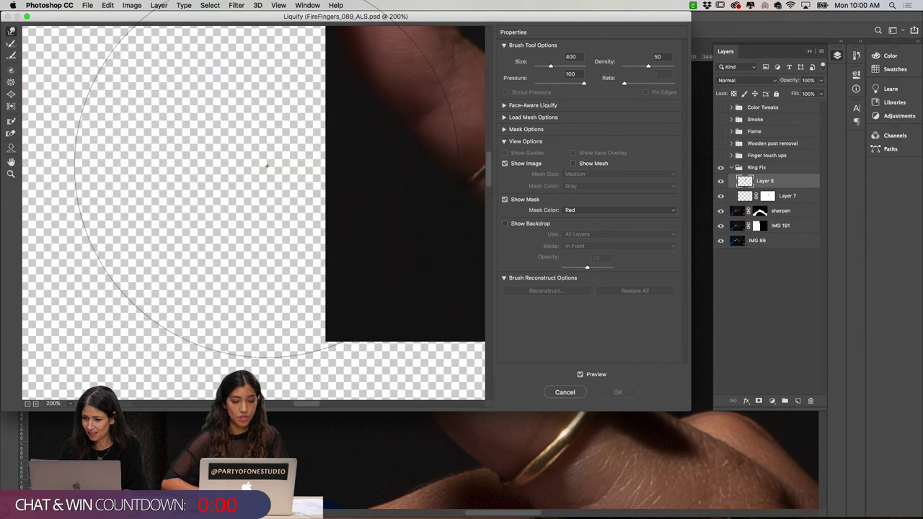
pyautogui.hscroll(-4, 266, 166)
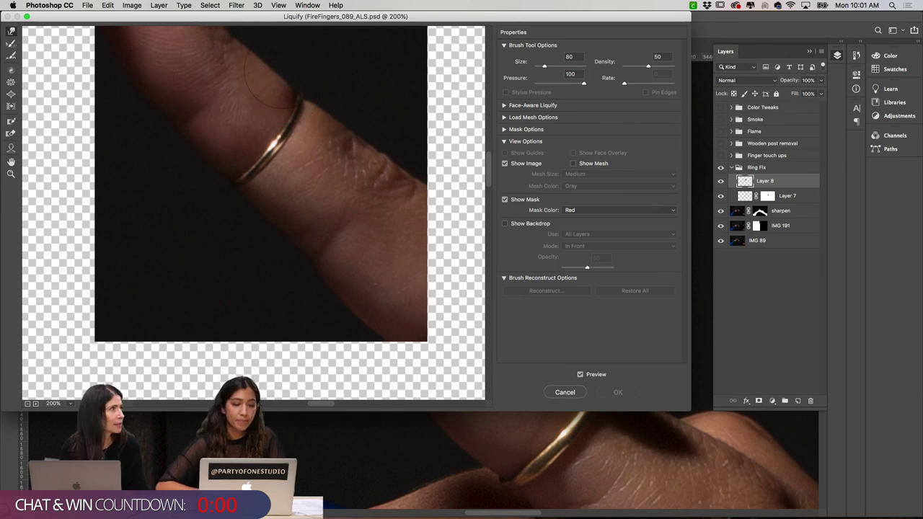
pyautogui.scroll(3, 268, 80)
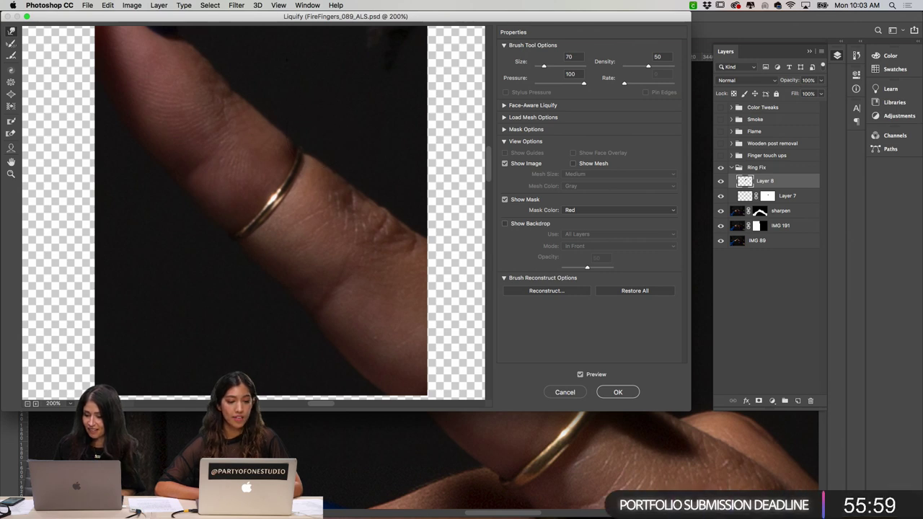
# - Enlarge the Forward Warp brush to 100 for pushing the finger edge near the ring
pyautogui.click(236, 6)
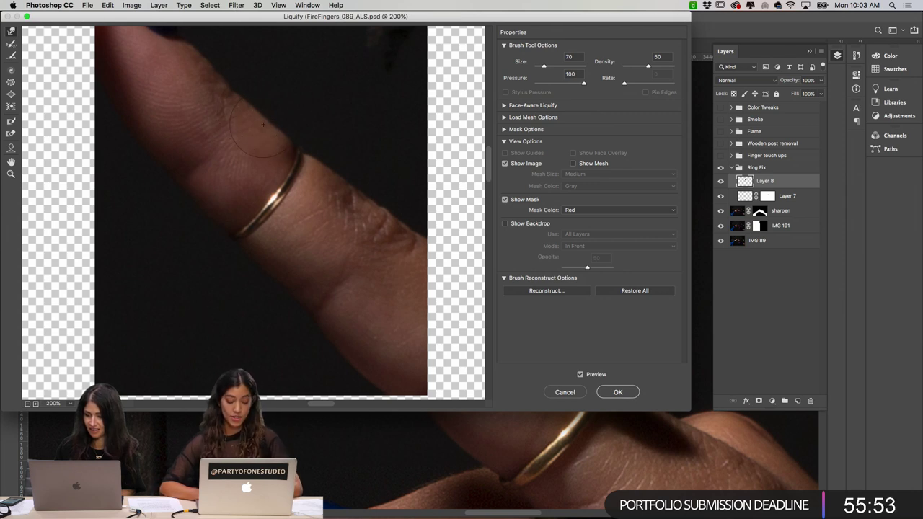
pyautogui.press(']')
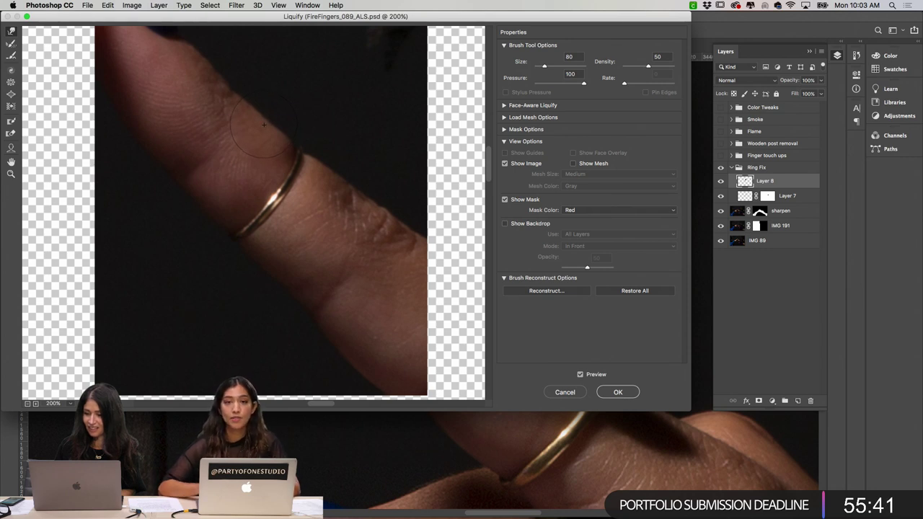
pyautogui.press(']')
pyautogui.press(']')
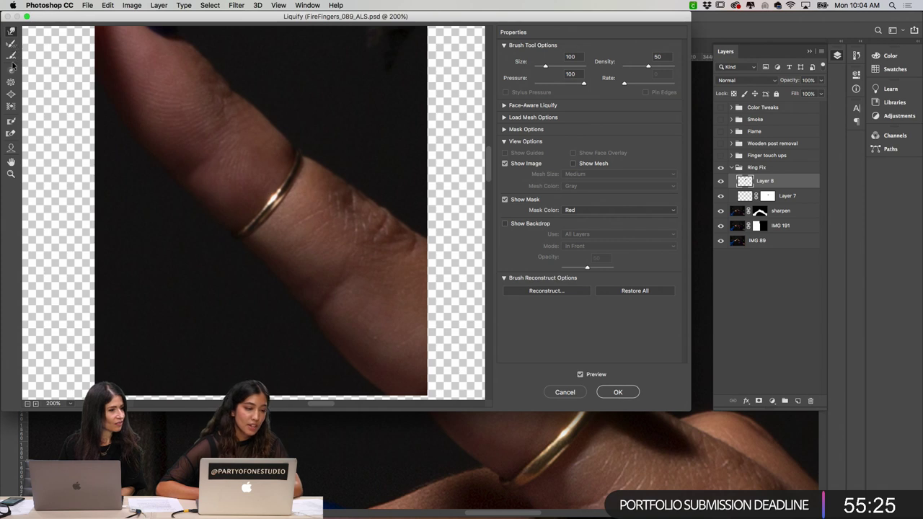
# - Try the Bloat and Pucker tools with the brush shrunk to 100, then cancel Liquify
pyautogui.click(11, 94)
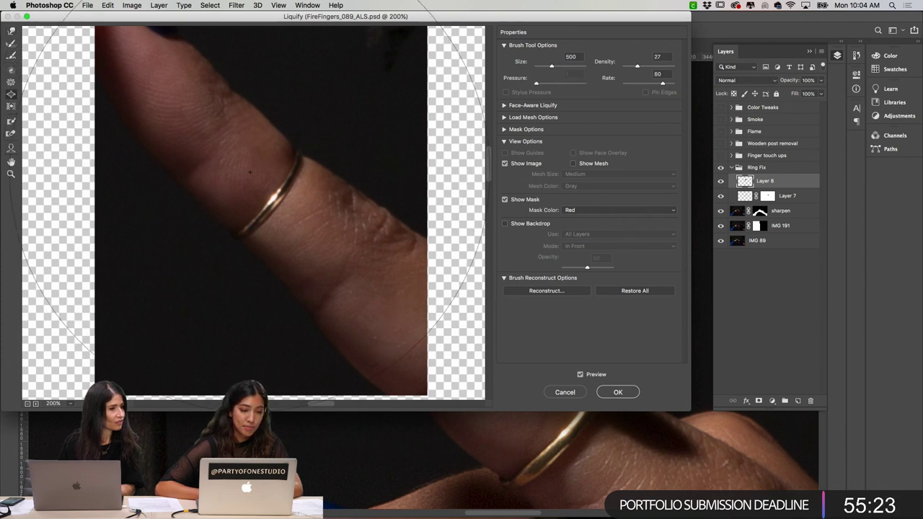
pyautogui.press('[')
pyautogui.press('[')
pyautogui.press('[')
pyautogui.press('[')
pyautogui.press('[')
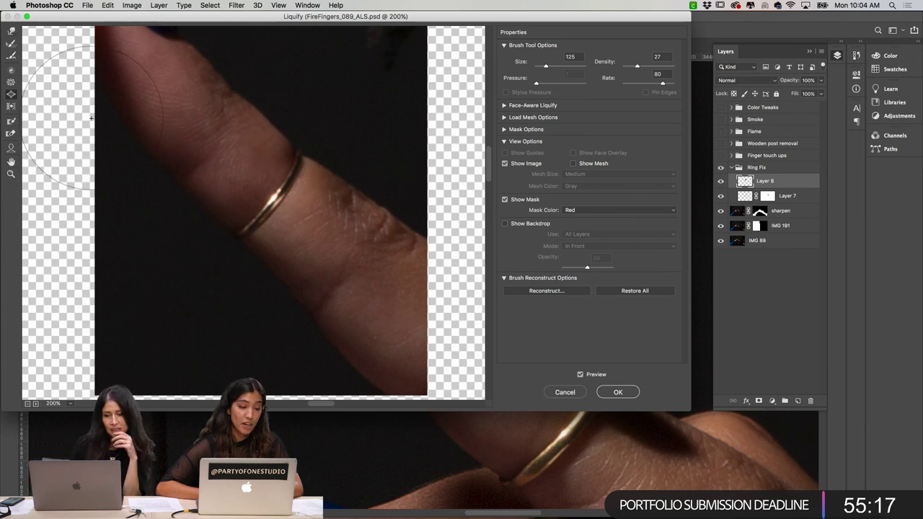
pyautogui.click(11, 82)
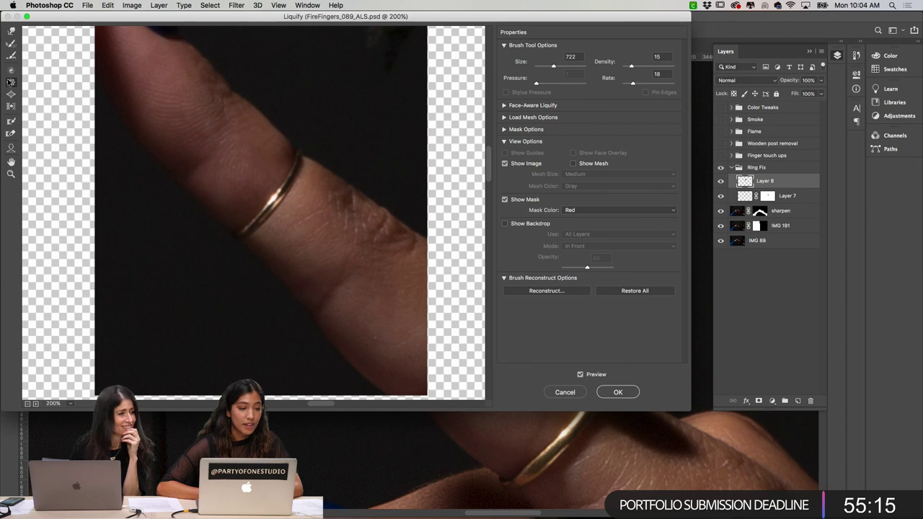
pyautogui.press('[')
pyautogui.press('[')
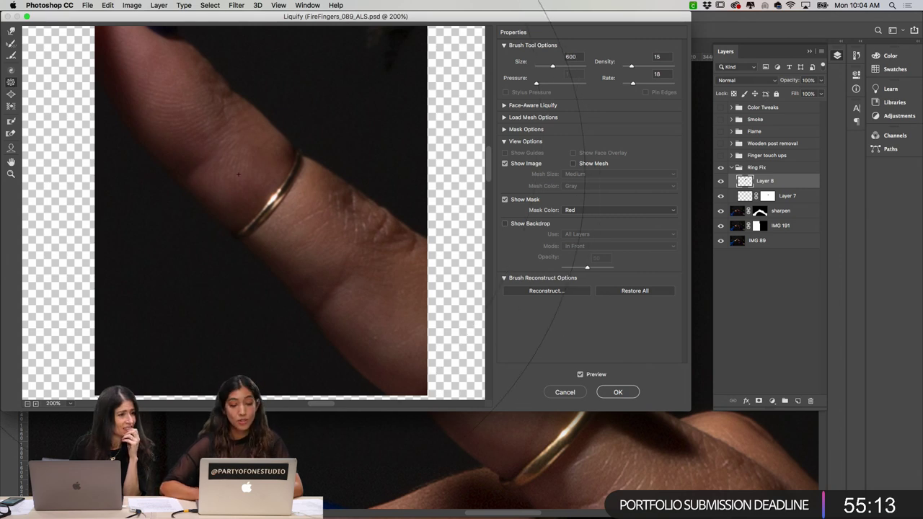
pyautogui.press('[')
pyautogui.press('[')
pyautogui.press('[')
pyautogui.press('[')
pyautogui.press('[')
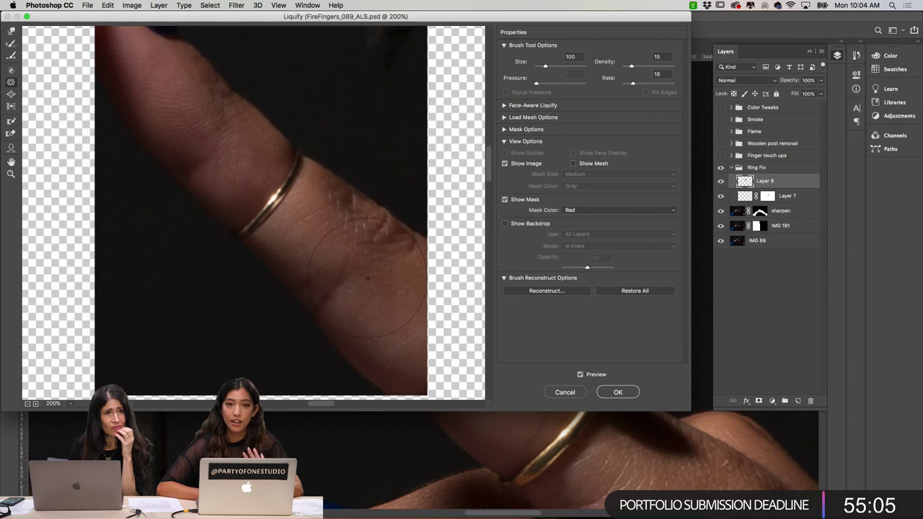
pyautogui.click(567, 393)
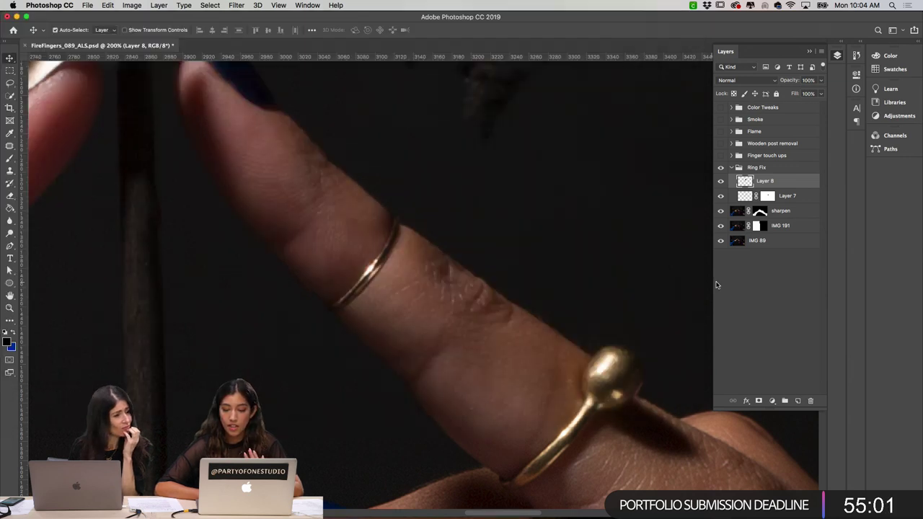
# - Compare Layer 8 on and off, leave it visible, and collapse the Ring Fix group
pyautogui.click(721, 181)
pyautogui.click(720, 181)
pyautogui.click(721, 181)
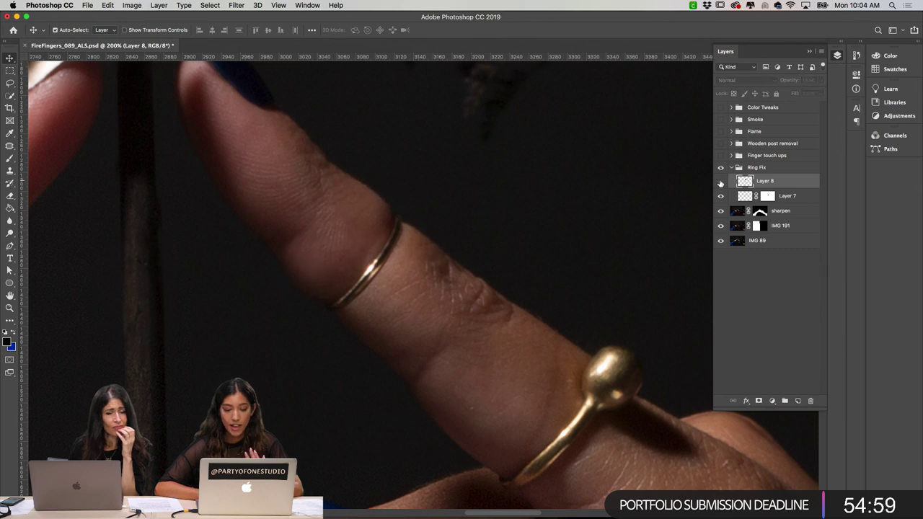
pyautogui.click(720, 181)
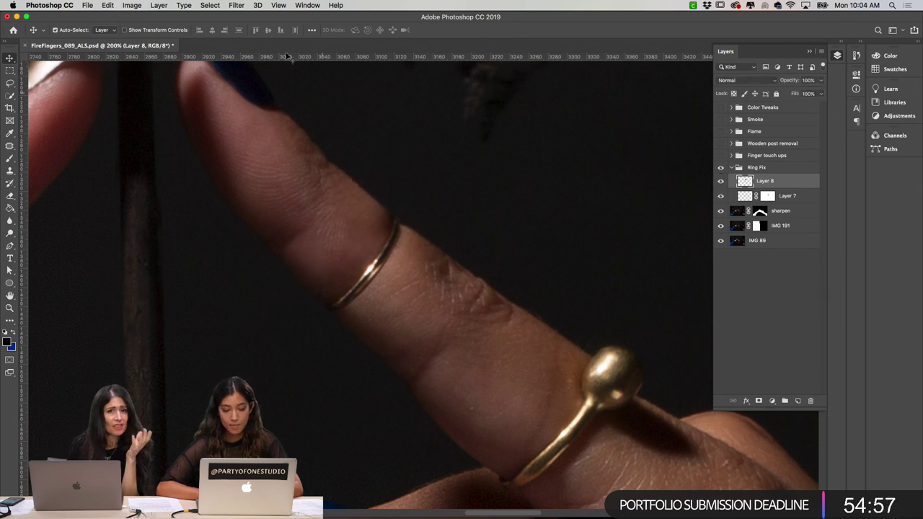
pyautogui.press('super+minus')
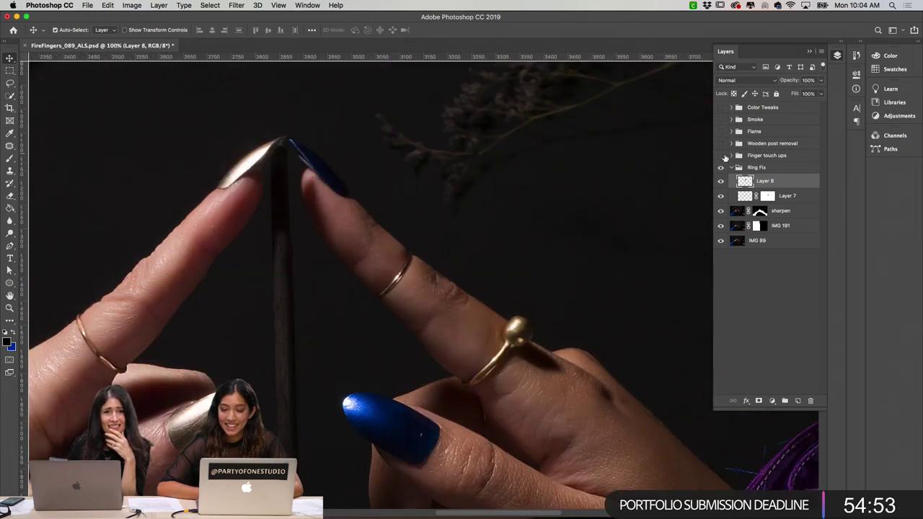
pyautogui.click(731, 167)
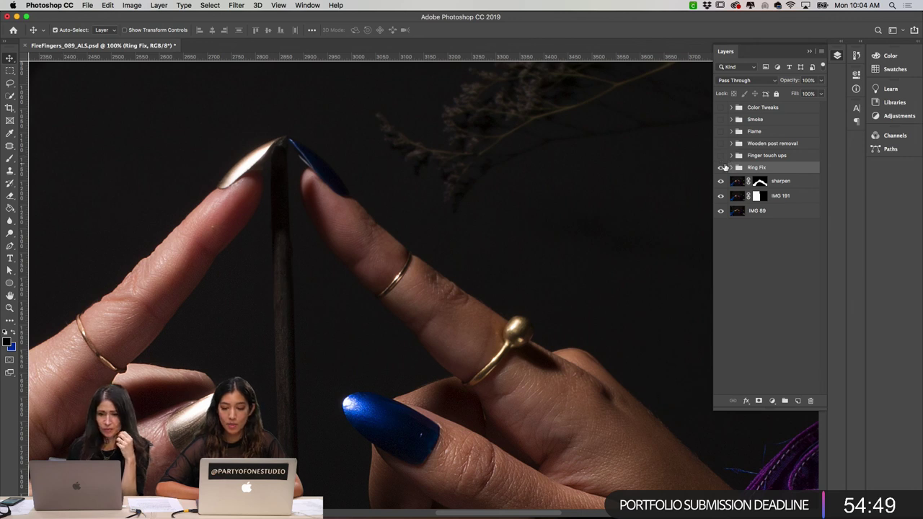
# - Expand Finger touch ups, zoom onto the blue fingernail, and hide the group to compare
pyautogui.press('super+plus')
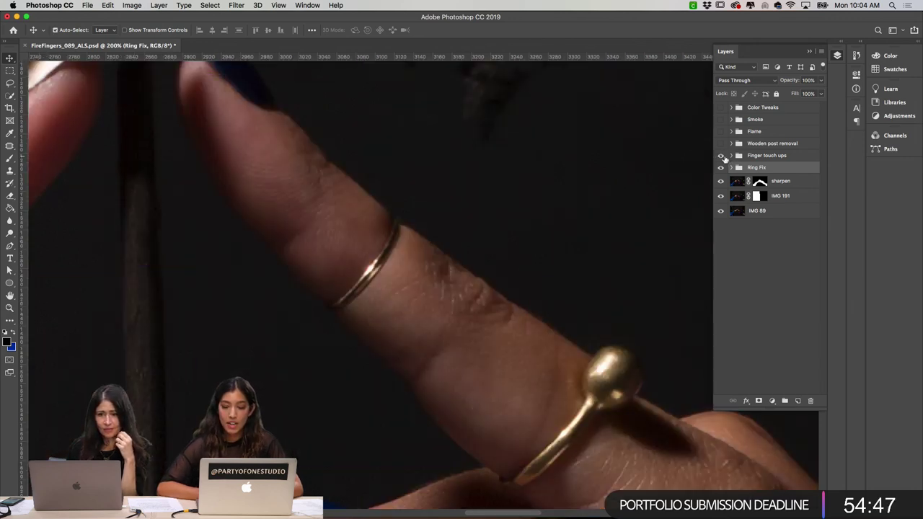
pyautogui.click(729, 156)
pyautogui.press('super+minus')
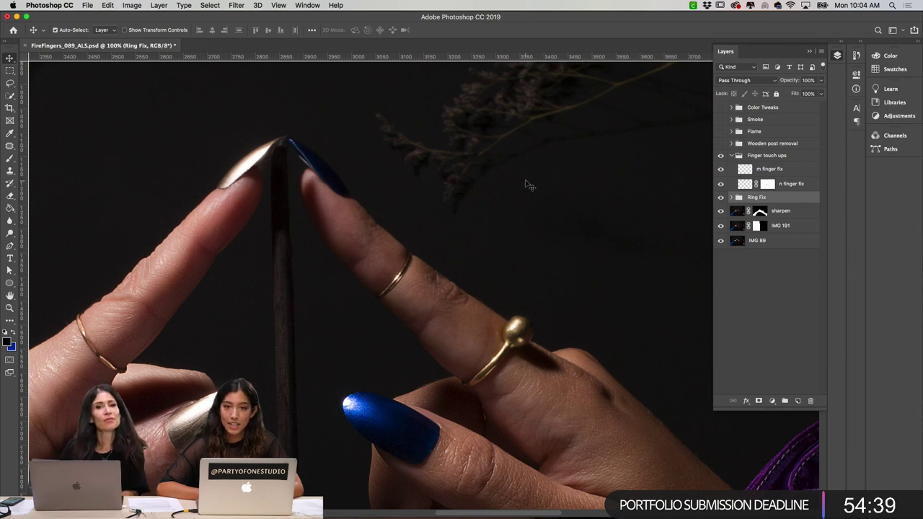
pyautogui.press('super+equal')
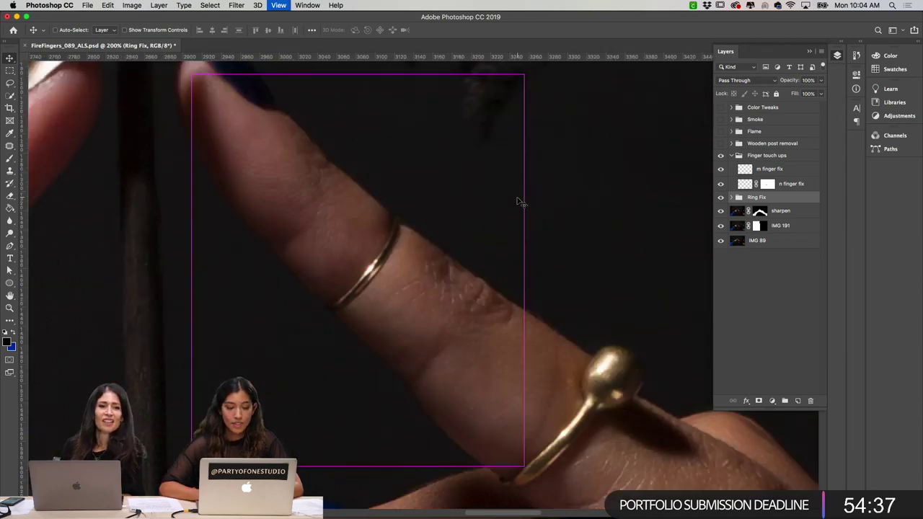
pyautogui.press('super+equal')
pyautogui.scroll(-5, 520, 202)
pyautogui.hscroll(-5, 519, 202)
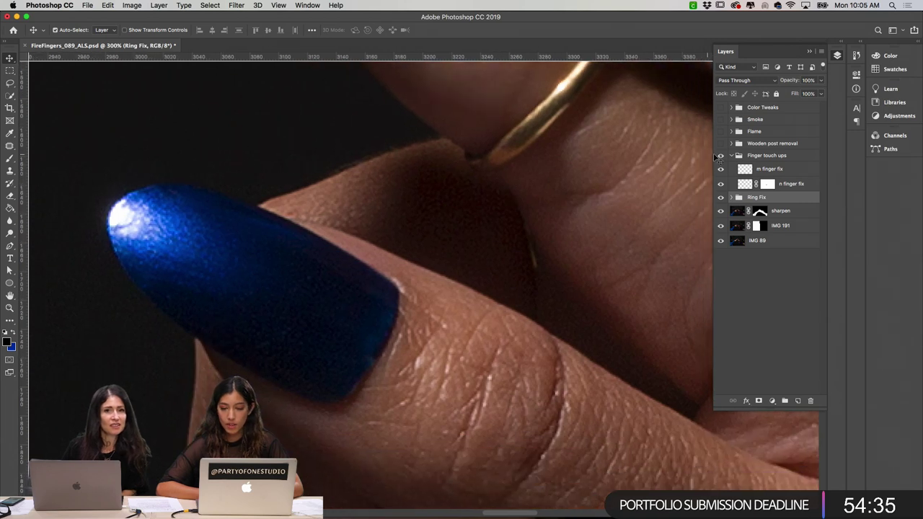
pyautogui.click(719, 156)
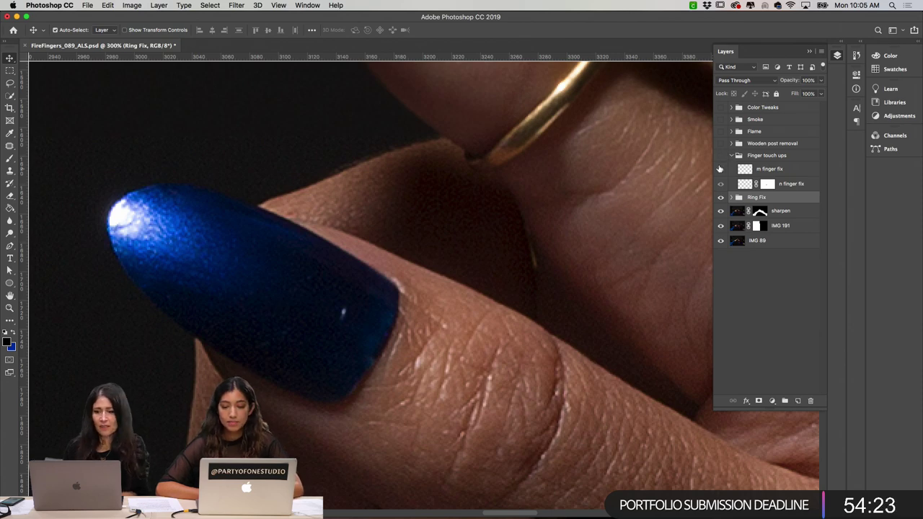
pyautogui.hscroll(-5, 313, 190)
pyautogui.scroll(8, 313, 190)
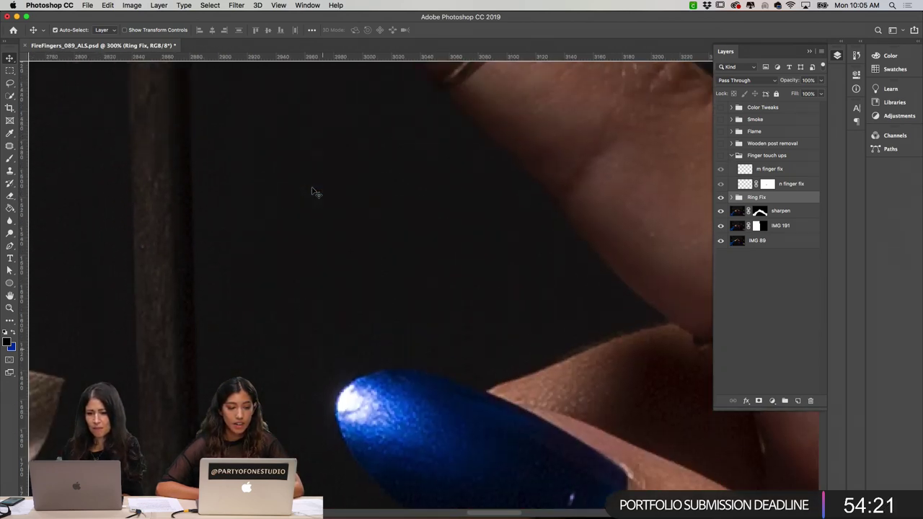
pyautogui.scroll(-6, 313, 191)
pyautogui.hscroll(3, 314, 191)
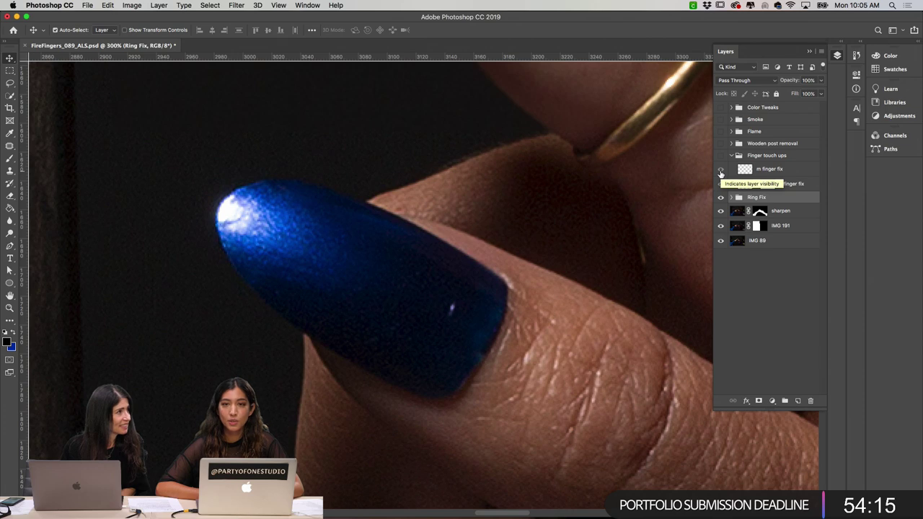
# - Compare the finger fix layers, leaving m finger fix hidden and n finger fix visible, then add a new layer
pyautogui.click(721, 171)
pyautogui.click(721, 184)
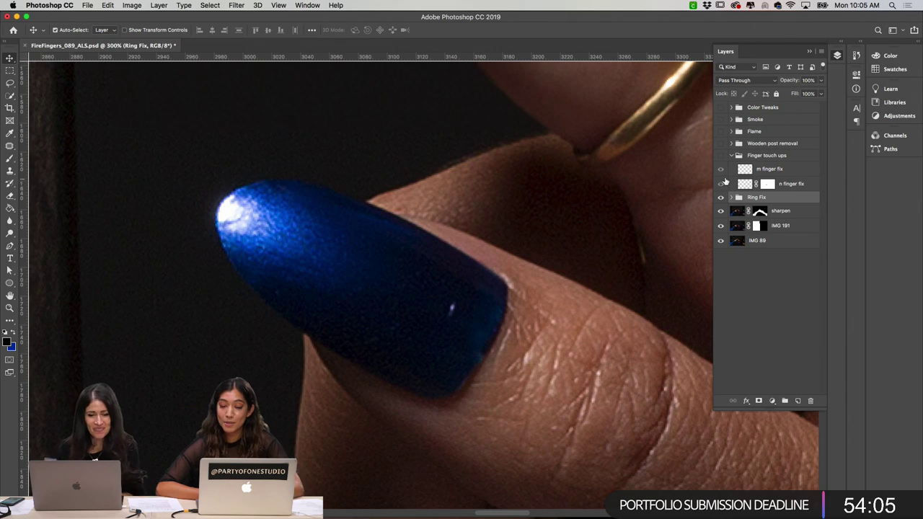
pyautogui.moveTo(721, 169); pyautogui.dragTo(720, 183)
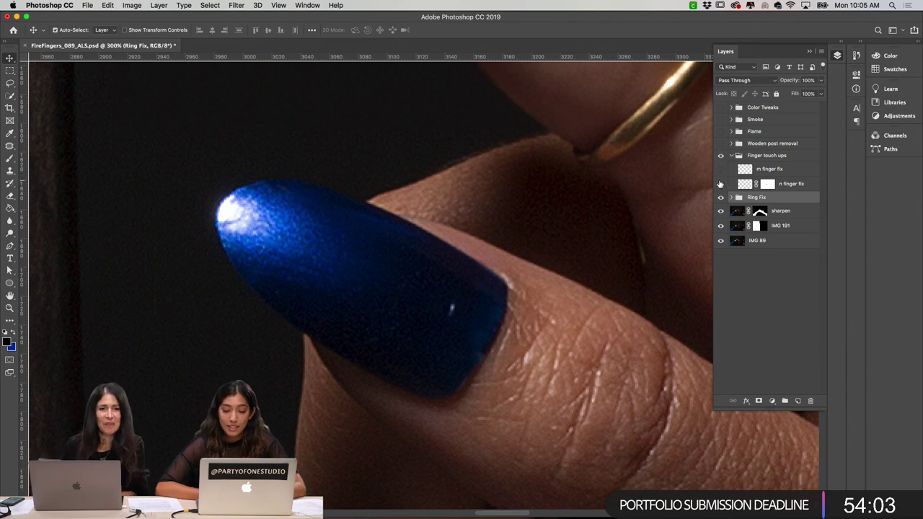
pyautogui.press('super+minus')
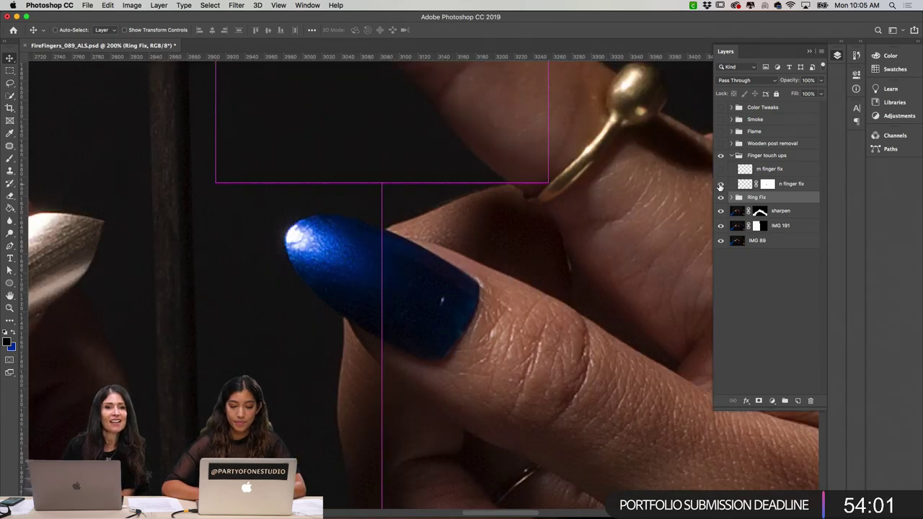
pyautogui.hscroll(-5, 402, 228)
pyautogui.scroll(6, 402, 228)
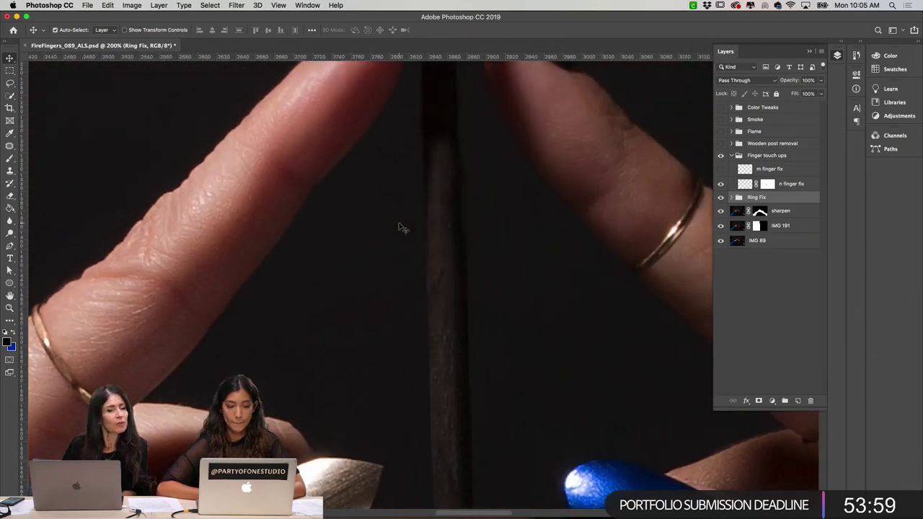
pyautogui.hscroll(1, 500, 179)
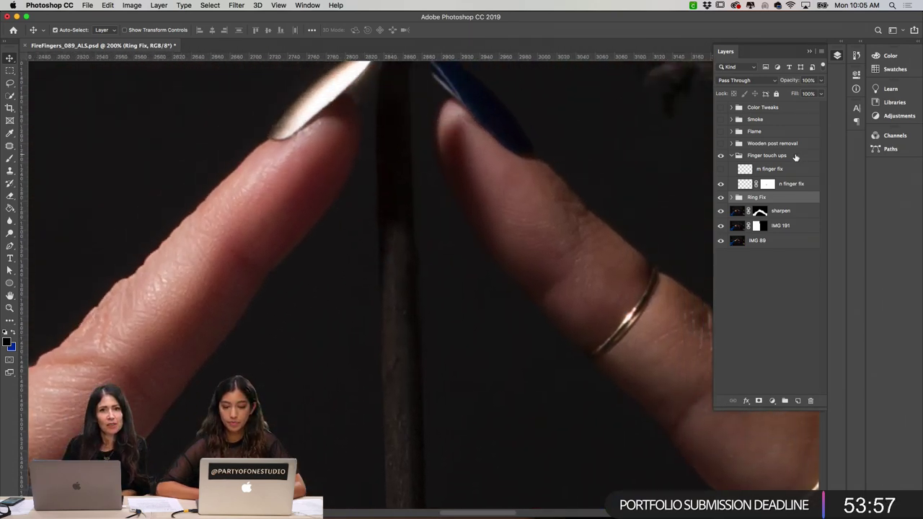
pyautogui.click(719, 184)
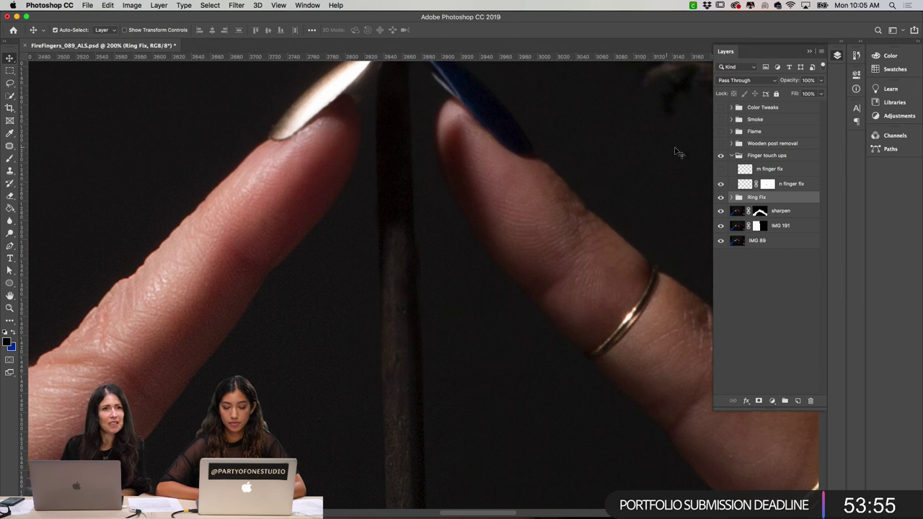
pyautogui.press('super+z')
pyautogui.scroll(2, 514, 165)
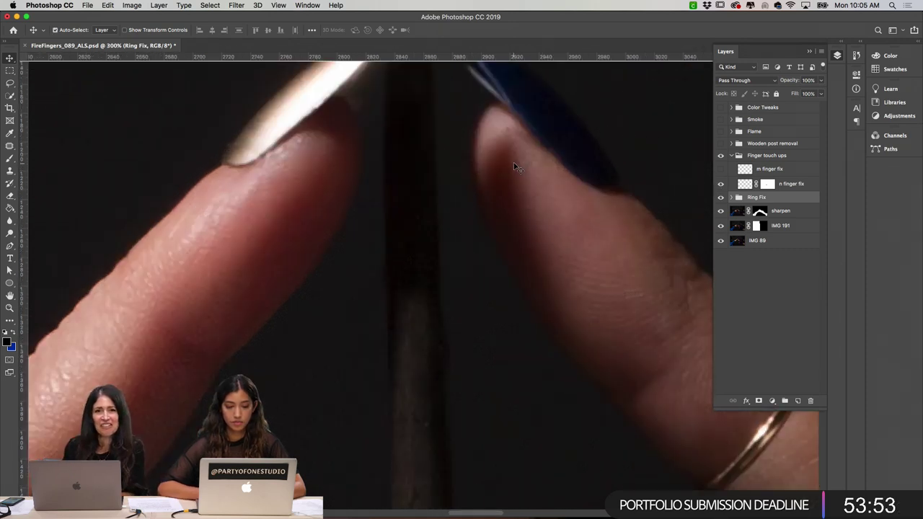
pyautogui.scroll(1, 515, 165)
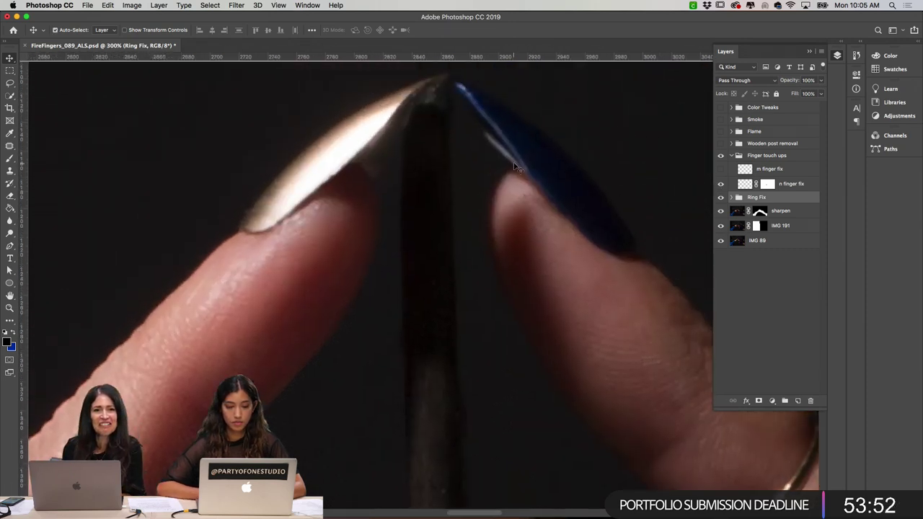
pyautogui.click(719, 185)
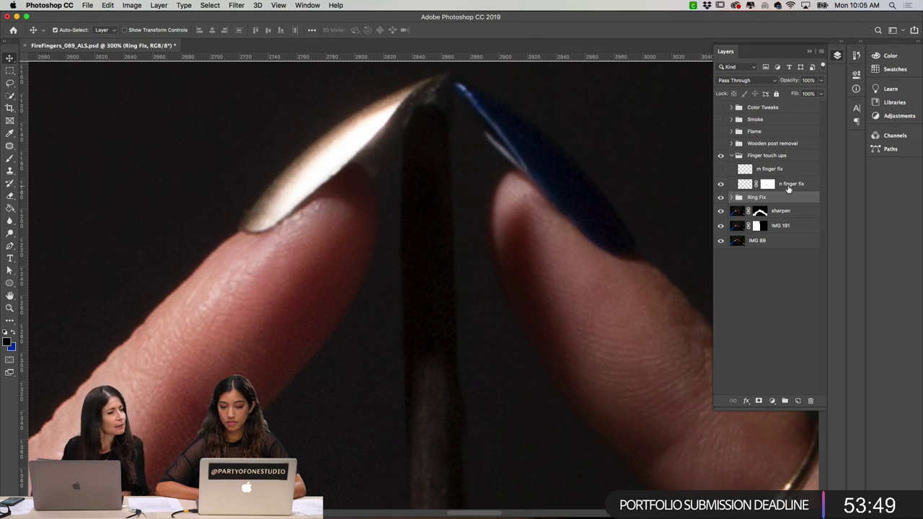
pyautogui.click(798, 400)
# - Move Layer 9 into Finger touch ups, choose Clone Stamp with a smaller brush, and zoom to 400%
pyautogui.moveTo(762, 207); pyautogui.dragTo(768, 192)
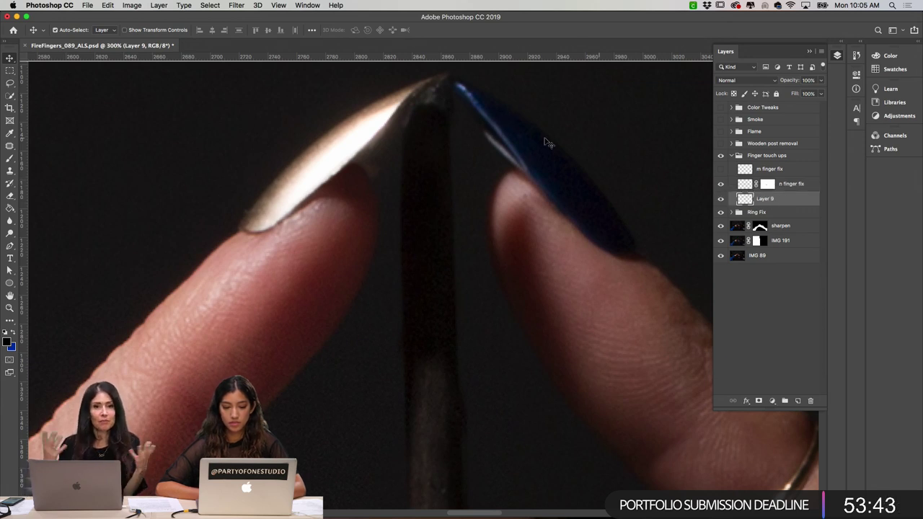
pyautogui.click(10, 170)
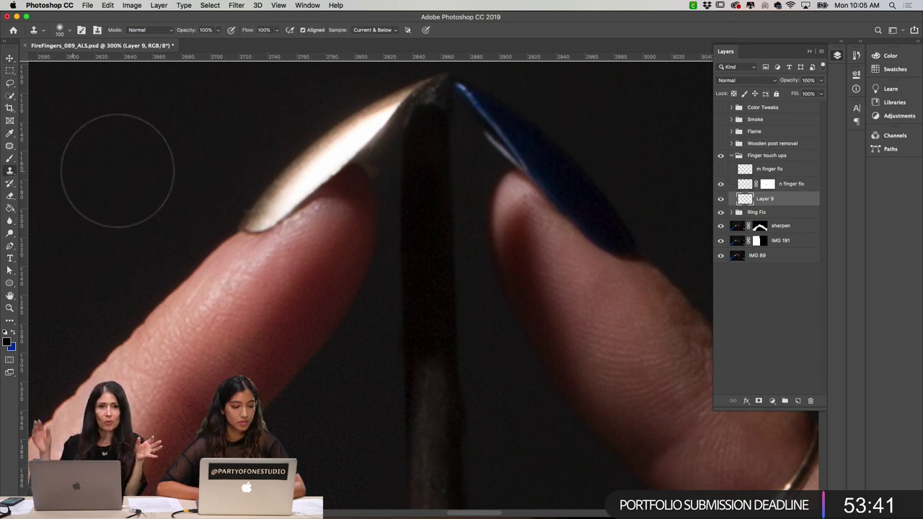
pyautogui.press('[')
pyautogui.press('[')
pyautogui.press('[')
pyautogui.press('[')
pyautogui.press('[')
pyautogui.press('[')
pyautogui.press('[')
pyautogui.press('[')
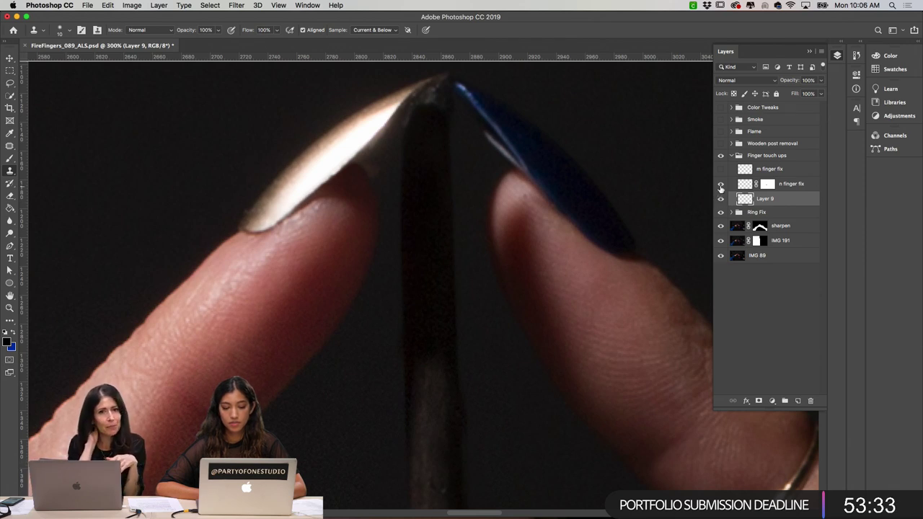
pyautogui.click(720, 186)
pyautogui.click(720, 185)
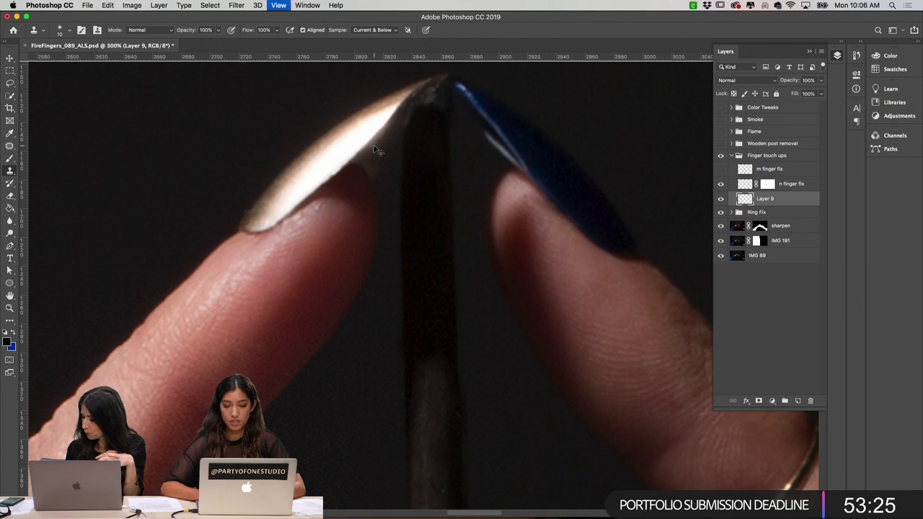
pyautogui.press('super+equal')
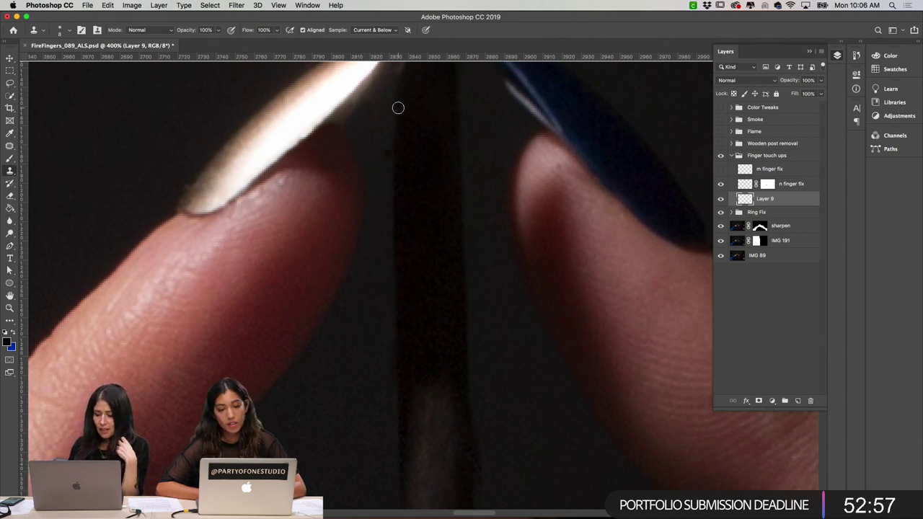
# - Sample clean skin beside the blue nail and clone it along the right fingertip edge
pyautogui.scroll(2, 382, 119)
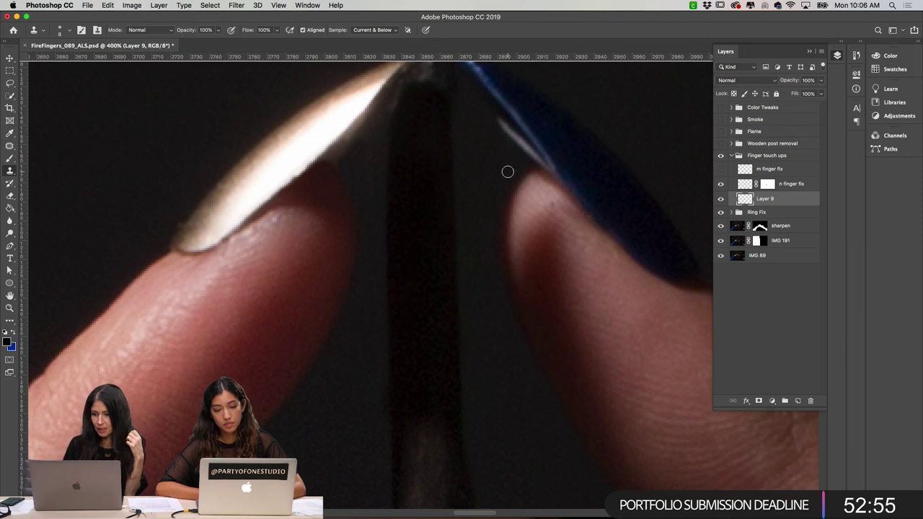
pyautogui.hscroll(2, 507, 170)
pyautogui.keyDown('alt'); pyautogui.click(482, 158); pyautogui.keyUp('alt')
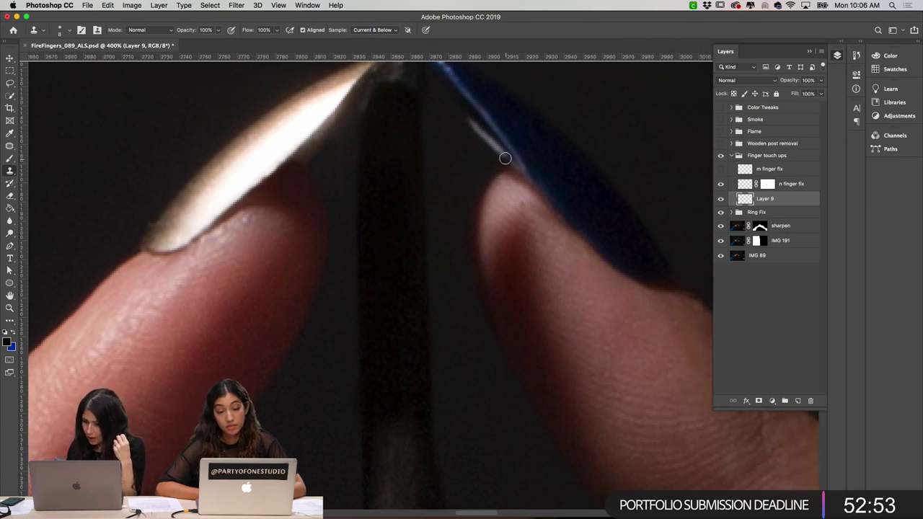
pyautogui.moveTo(507, 158)
pyautogui.mouseDown()
pyautogui.moveTo(484, 139)
pyautogui.moveTo(483, 148)
pyautogui.moveTo(486, 136)
pyautogui.moveTo(467, 115)
pyautogui.mouseUp()
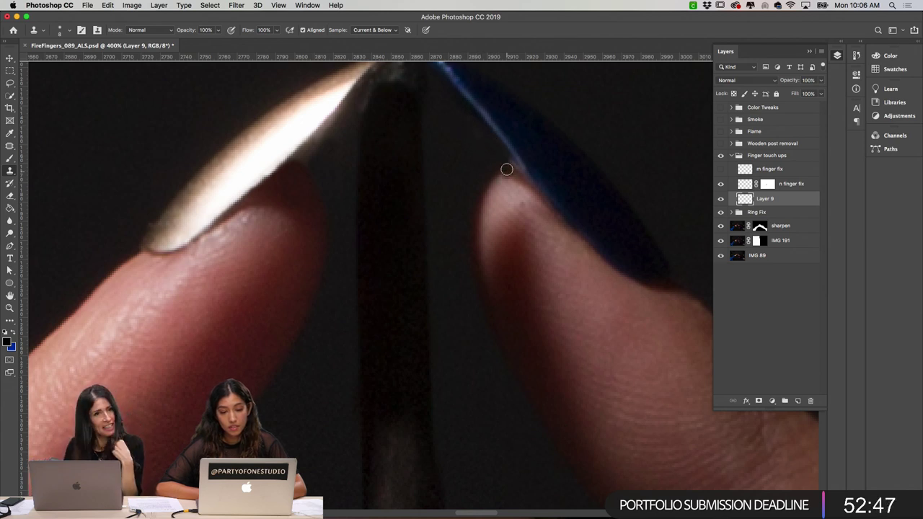
pyautogui.keyDown('alt'); pyautogui.click(480, 155); pyautogui.keyUp('alt')
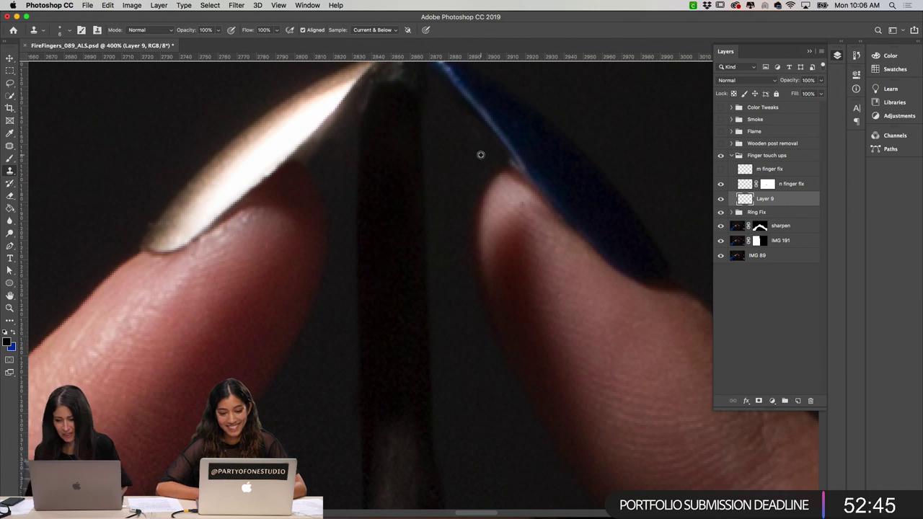
pyautogui.moveTo(512, 156); pyautogui.dragTo(502, 150)
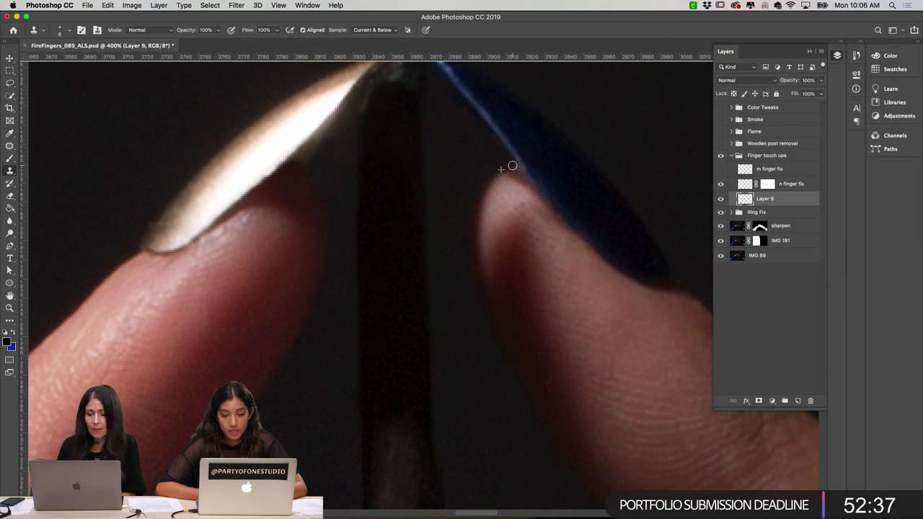
pyautogui.moveTo(512, 166); pyautogui.dragTo(512, 177)
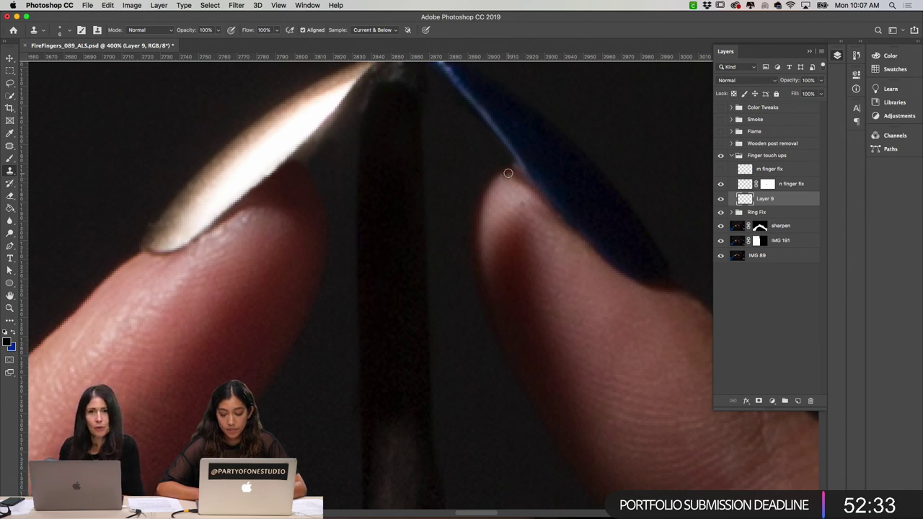
pyautogui.scroll(1, 509, 174)
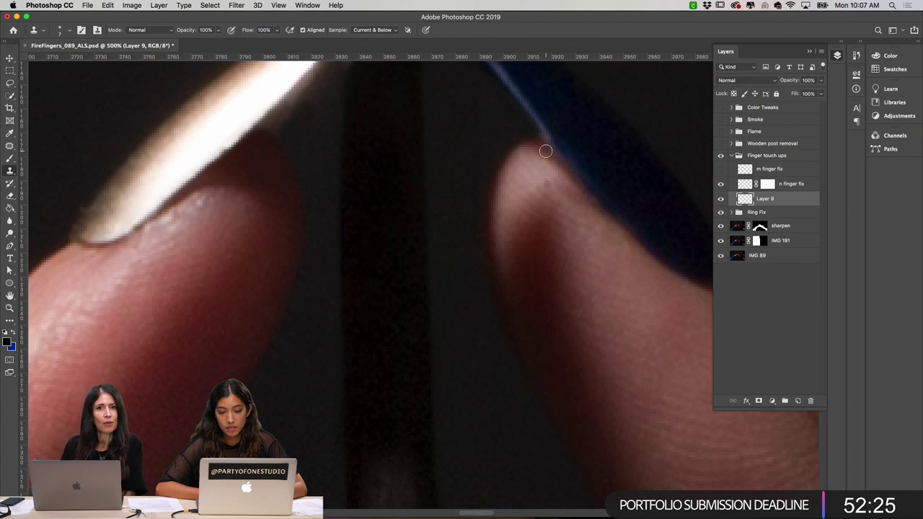
# - Turn Layer 9 back on and clone over the blue nail's tip highlight
pyautogui.press('v')
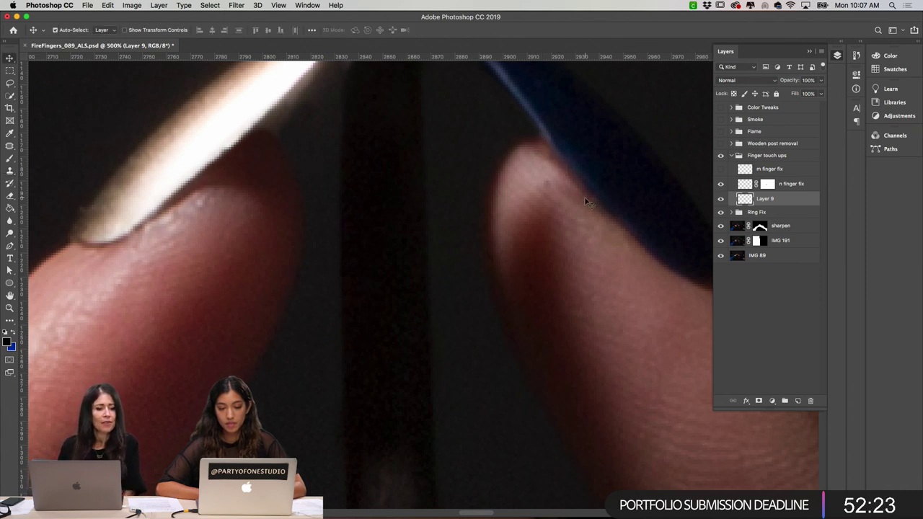
pyautogui.scroll(-5, 593, 225)
pyautogui.scroll(-3, 593, 225)
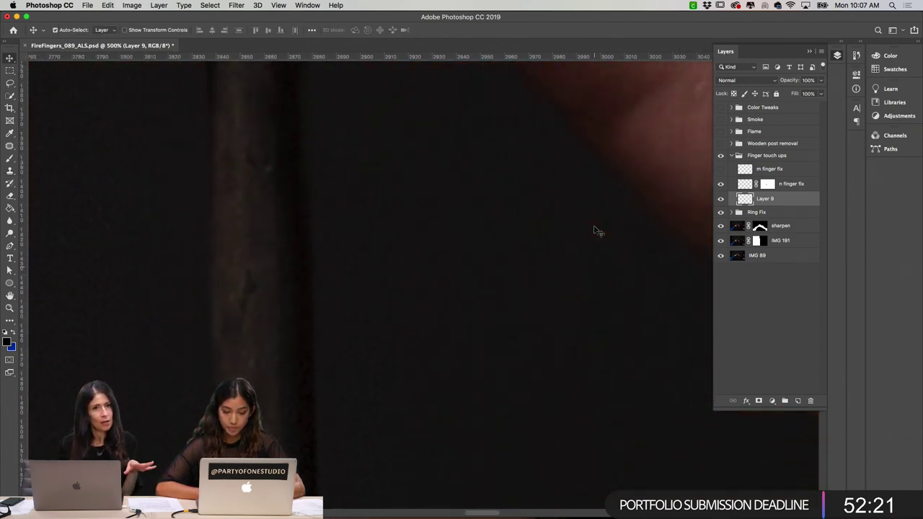
pyautogui.scroll(-2, 593, 225)
pyautogui.hscroll(8, 594, 225)
pyautogui.scroll(-5, 593, 224)
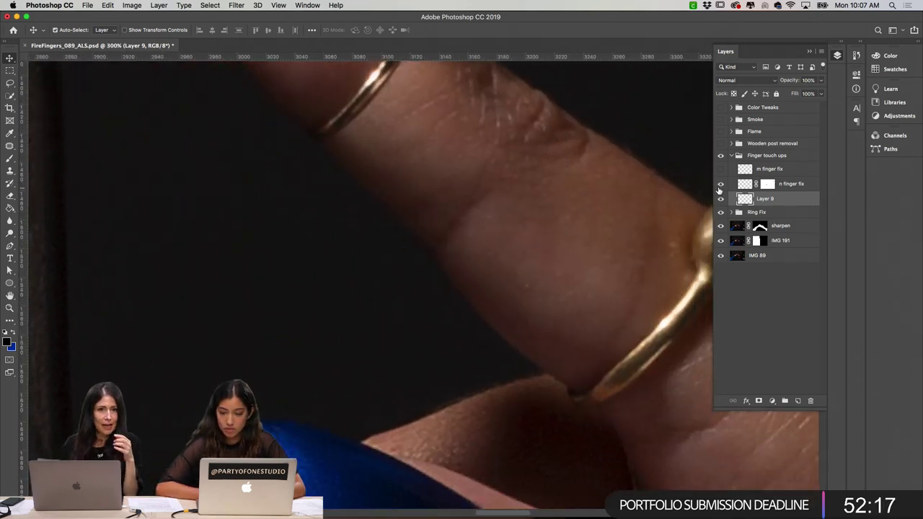
pyautogui.click(720, 200)
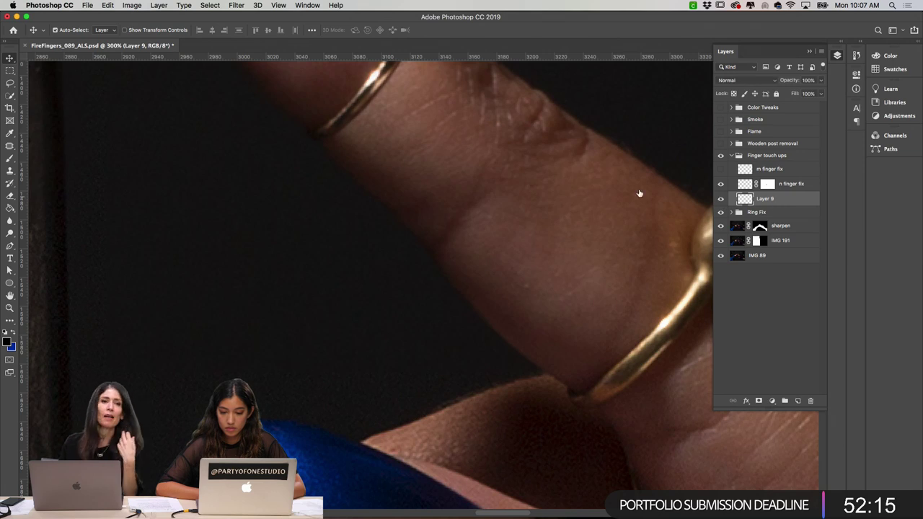
pyautogui.click(10, 171)
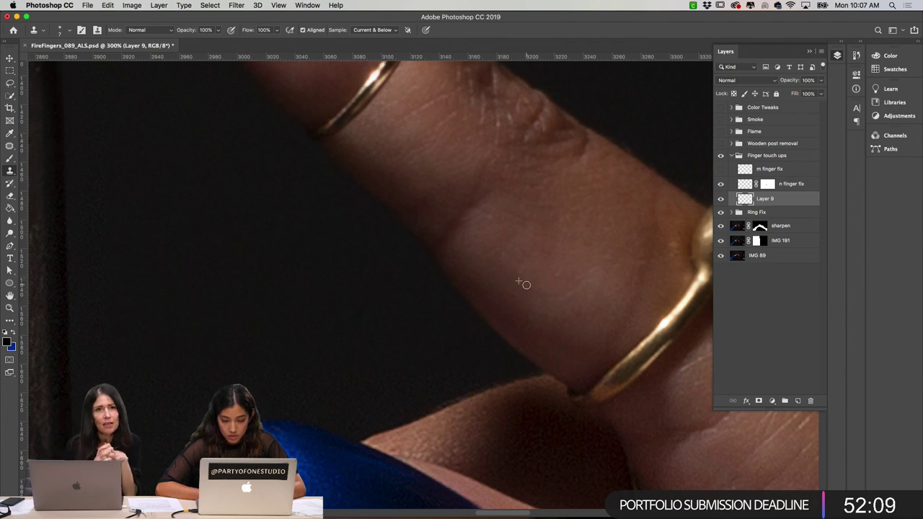
pyautogui.scroll(-10, 561, 277)
pyautogui.hscroll(8, 560, 277)
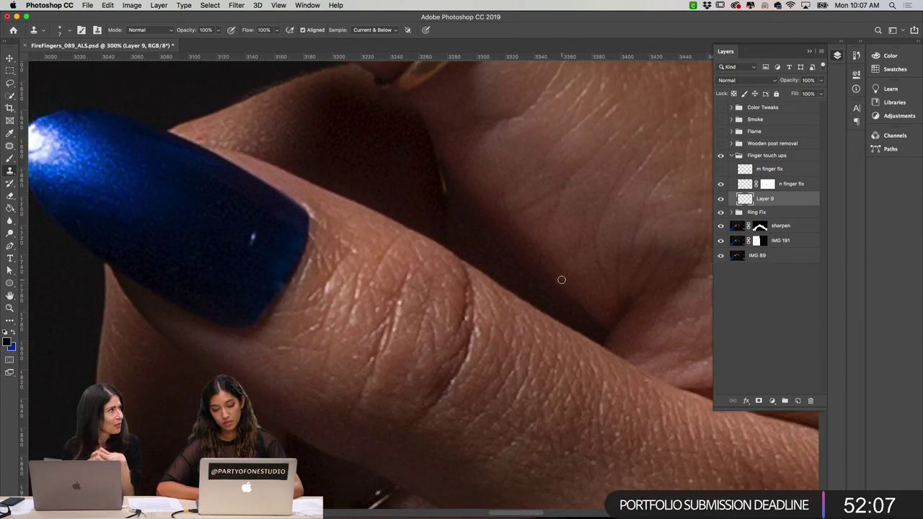
pyautogui.scroll(-3, 561, 280)
pyautogui.hscroll(-4, 562, 276)
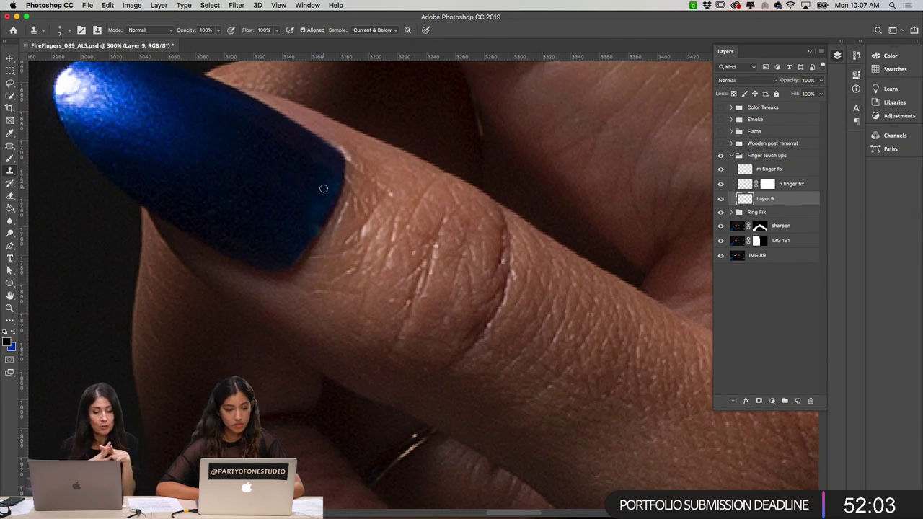
pyautogui.hscroll(-5, 303, 184)
pyautogui.scroll(1, 303, 184)
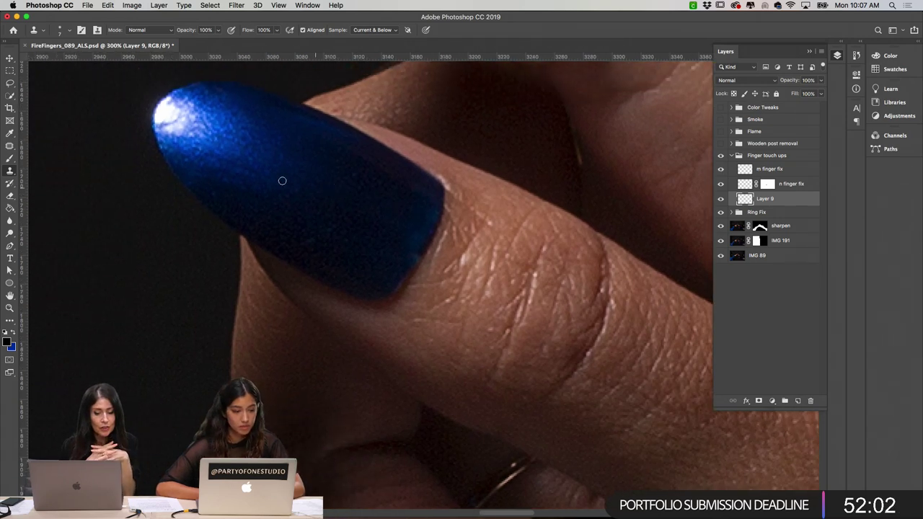
pyautogui.click(164, 121)
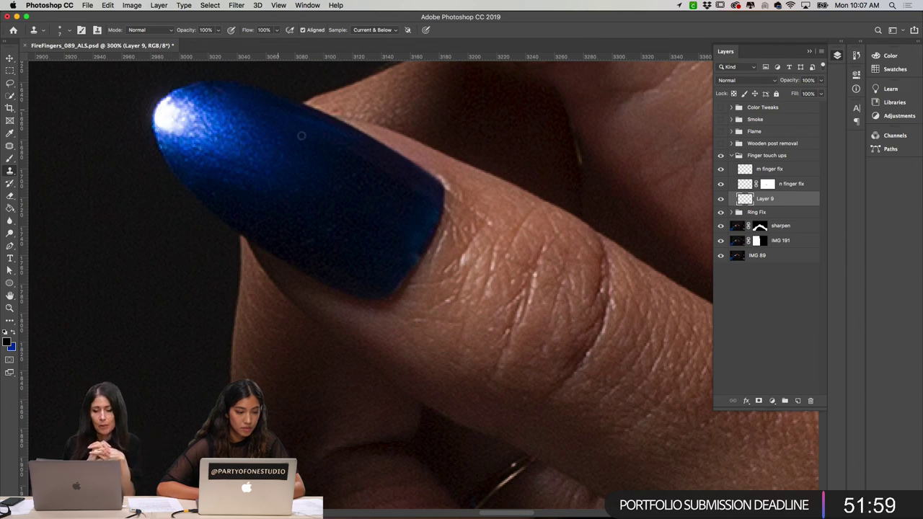
# - Pan to the ringed finger, sample a clone source beside it, and check the brush settings
pyautogui.scroll(-10, 323, 212)
pyautogui.hscroll(5, 323, 212)
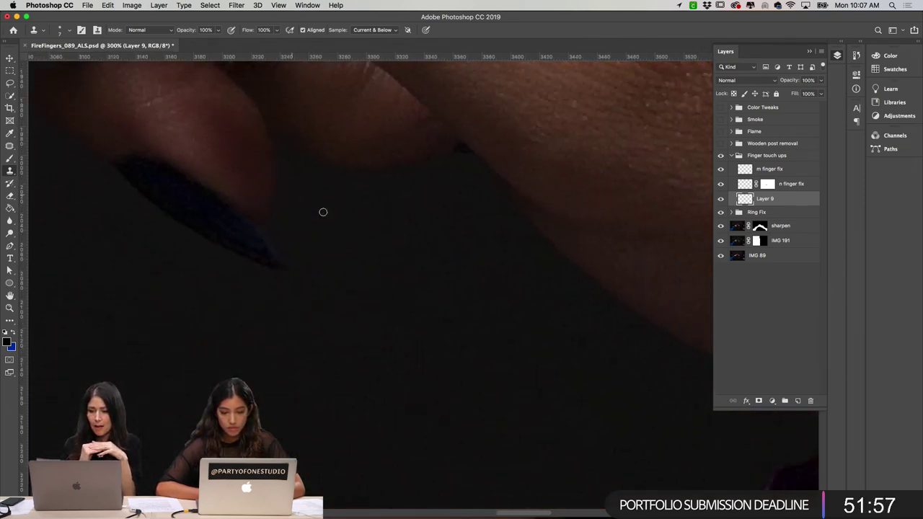
pyautogui.scroll(10, 323, 212)
pyautogui.hscroll(10, 323, 212)
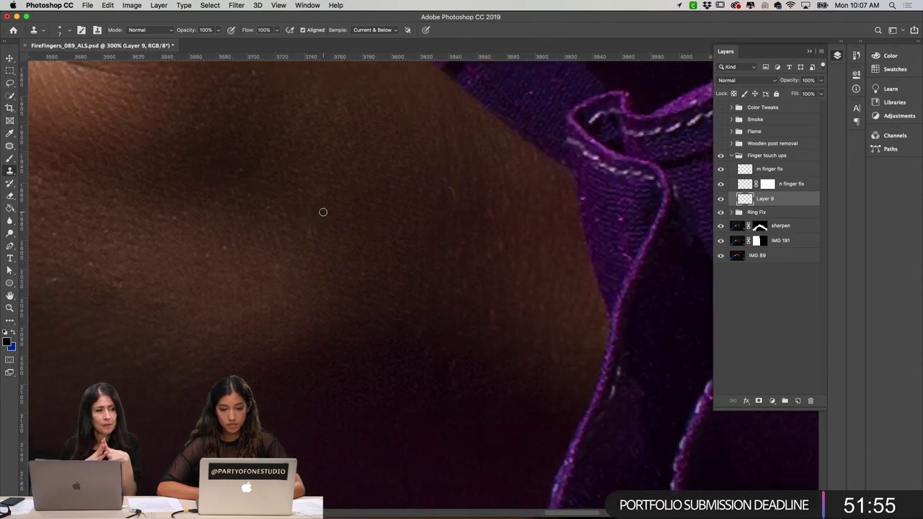
pyautogui.scroll(-10, 323, 212)
pyautogui.hscroll(-5, 323, 212)
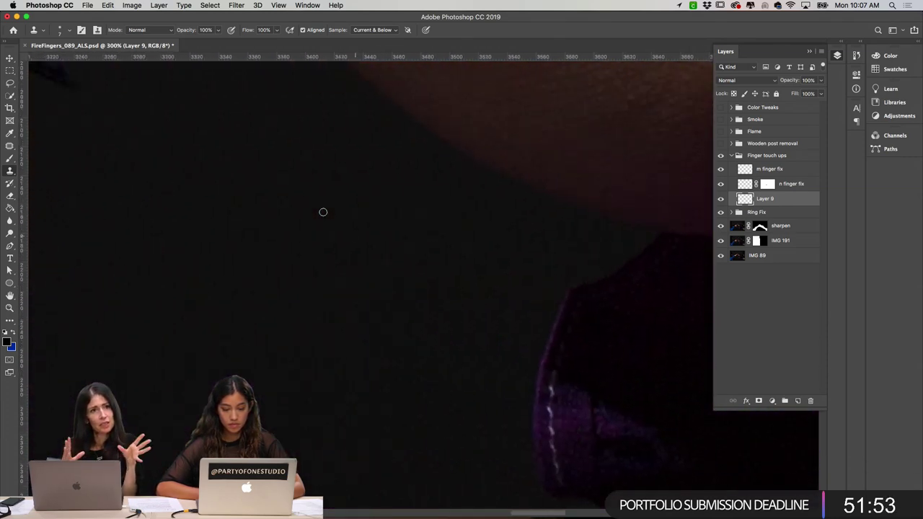
pyautogui.scroll(-3, 323, 212)
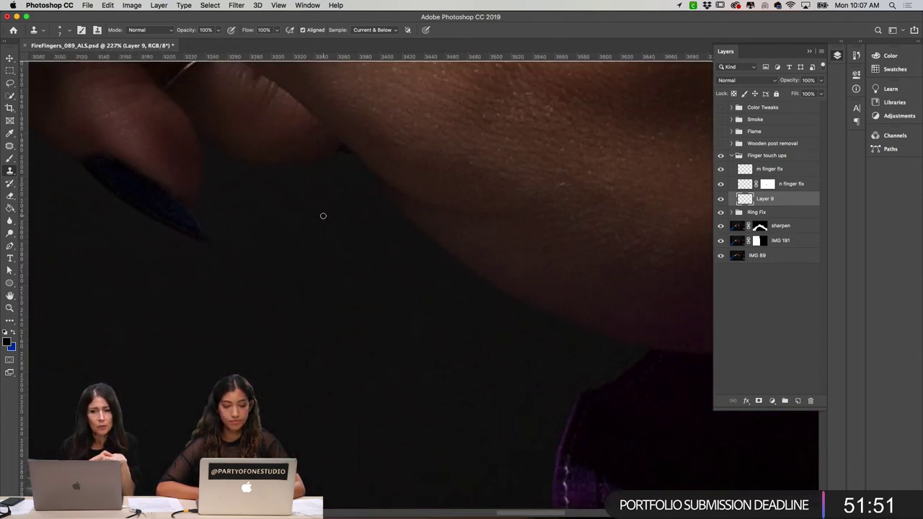
pyautogui.scroll(-2, 323, 215)
pyautogui.hscroll(-10, 323, 216)
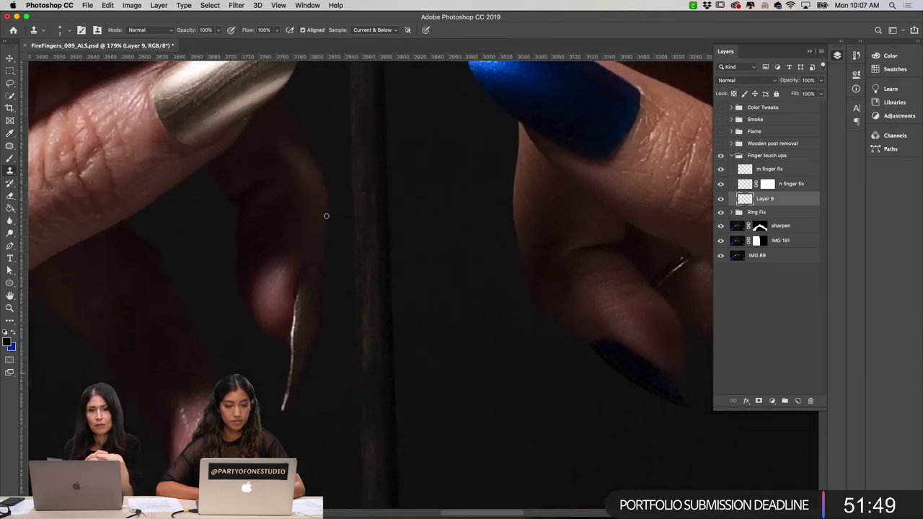
pyautogui.hscroll(-15, 326, 215)
pyautogui.scroll(5, 325, 216)
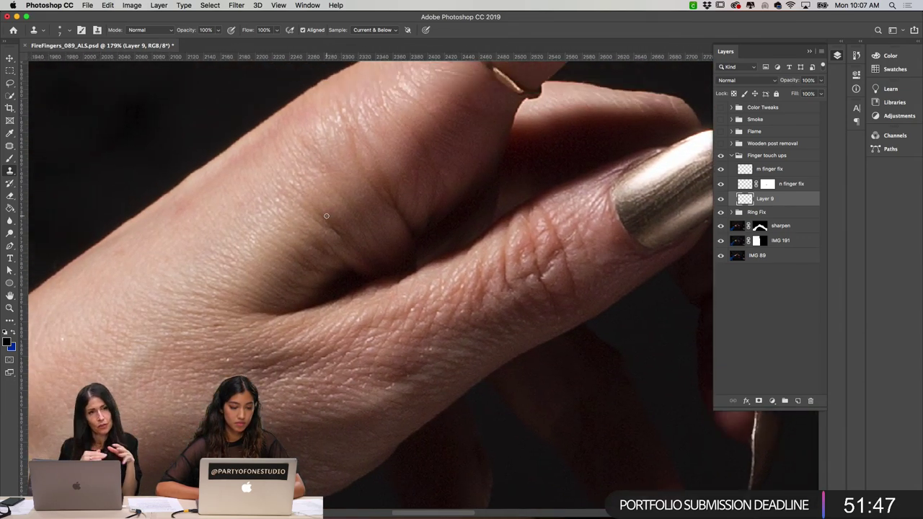
pyautogui.hscroll(-3, 326, 215)
pyautogui.scroll(2, 326, 216)
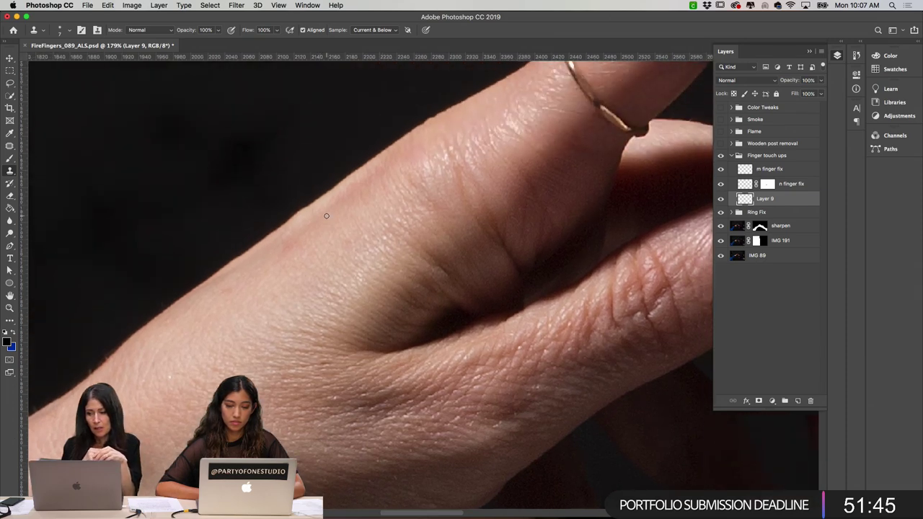
pyautogui.hscroll(5, 326, 216)
pyautogui.scroll(4, 326, 216)
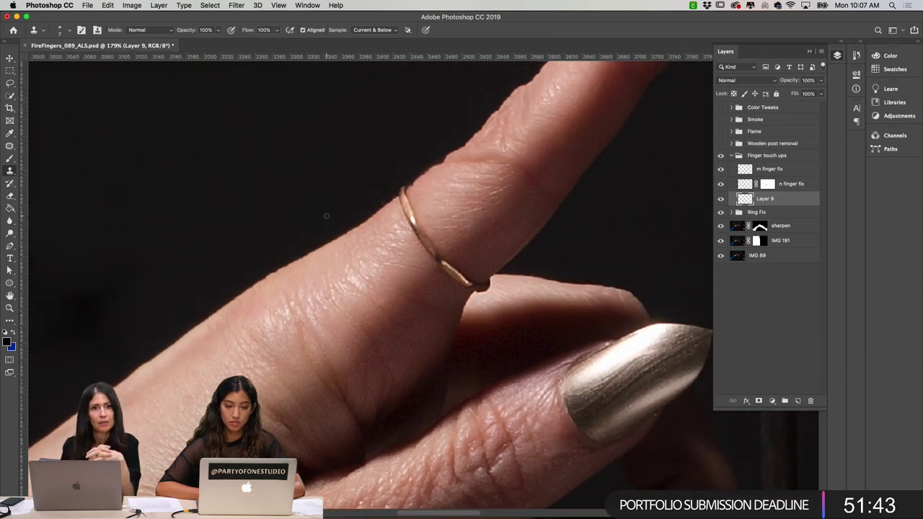
pyautogui.hscroll(2, 326, 216)
pyautogui.scroll(1, 326, 216)
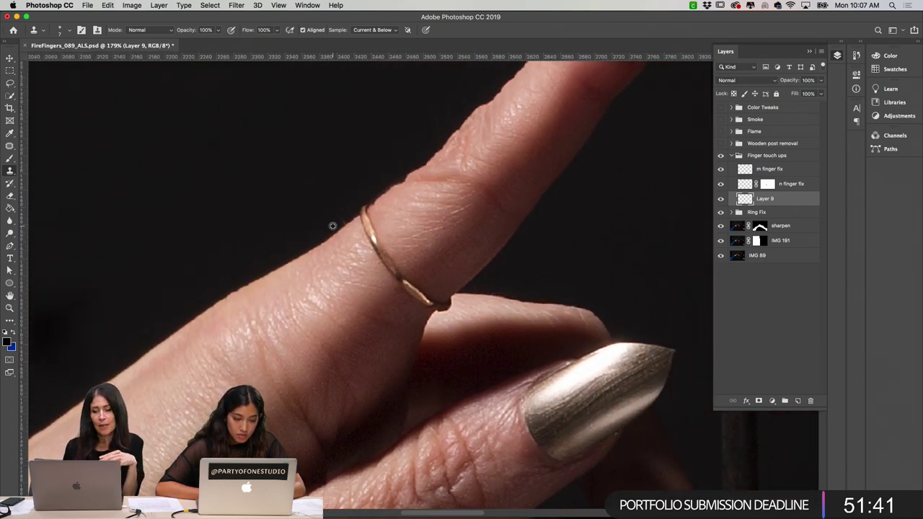
pyautogui.keyDown('alt'); pyautogui.click(332, 225); pyautogui.keyUp('alt')
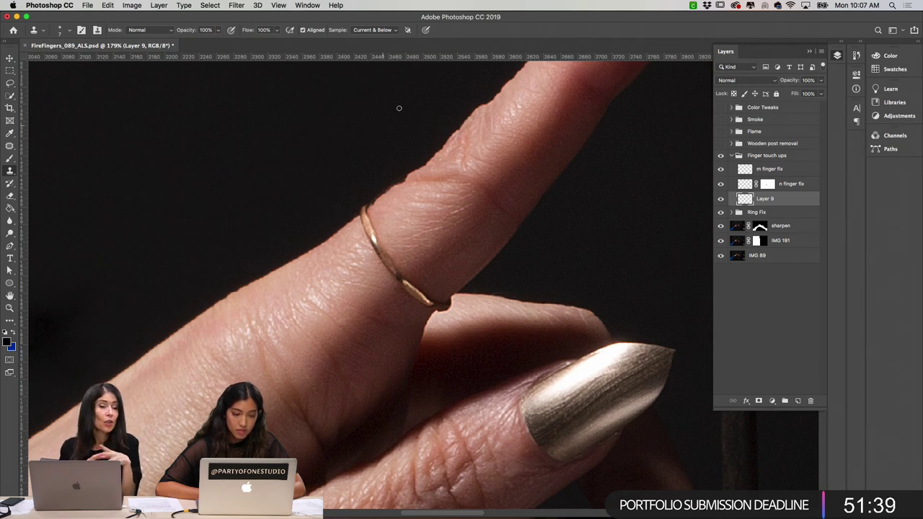
pyautogui.hscroll(10, 404, 123)
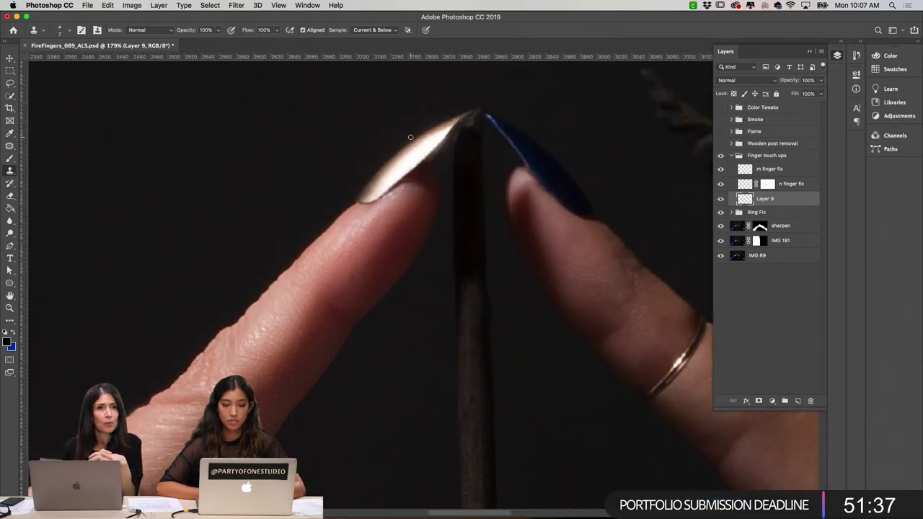
pyautogui.scroll(5, 453, 206)
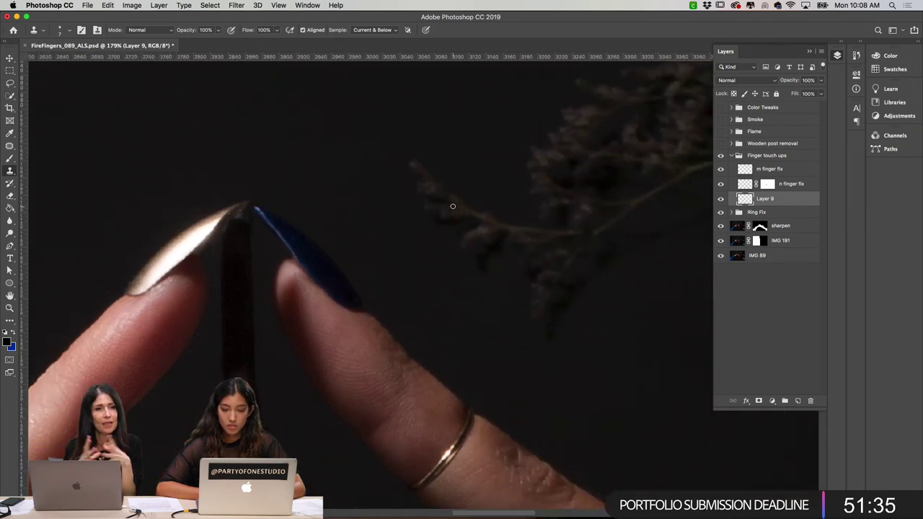
pyautogui.hscroll(-12, 453, 206)
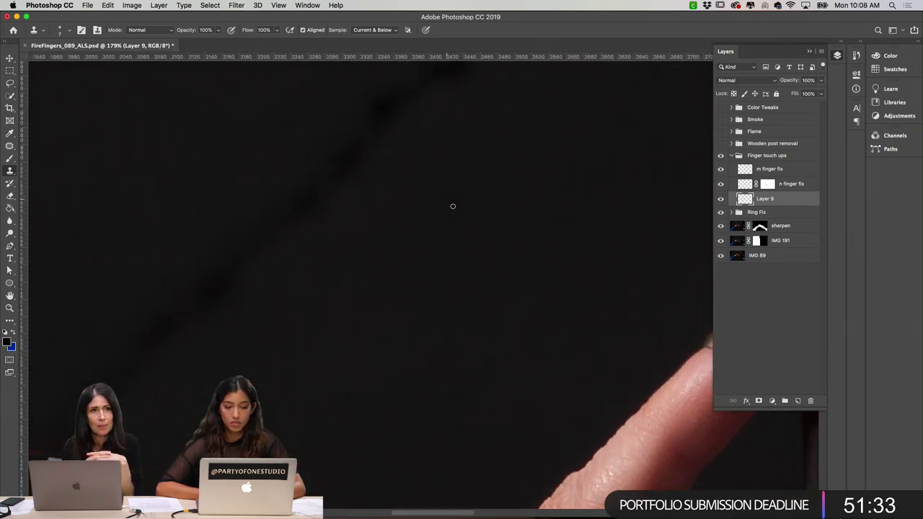
pyautogui.scroll(-5, 455, 209)
pyautogui.scroll(5, 455, 209)
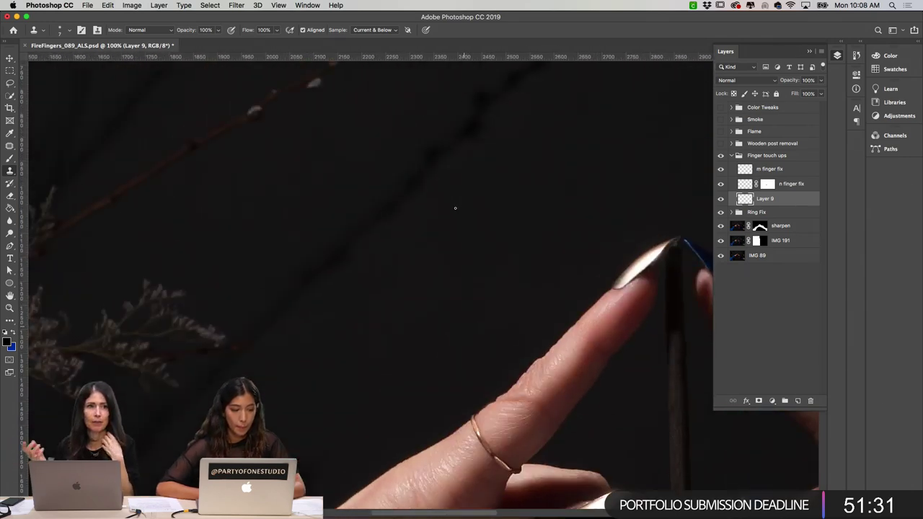
pyautogui.rightClick(455, 208)
pyautogui.scroll(3, 455, 208)
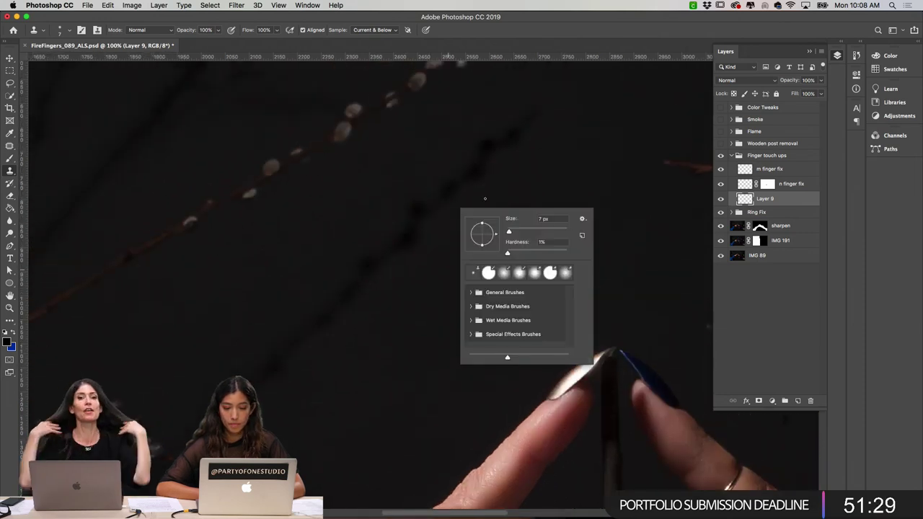
pyautogui.press('Escape')
# - Zoom out to both hands and pan to the fingertips meeting at the wooden post
pyautogui.hscroll(5, 544, 193)
pyautogui.hscroll(5, 544, 193)
pyautogui.scroll(5, 543, 193)
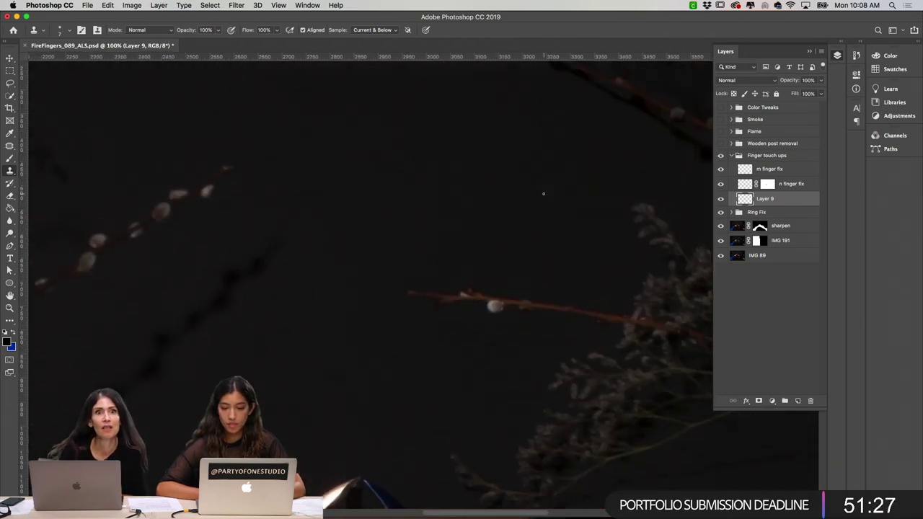
pyautogui.scroll(-5, 544, 194)
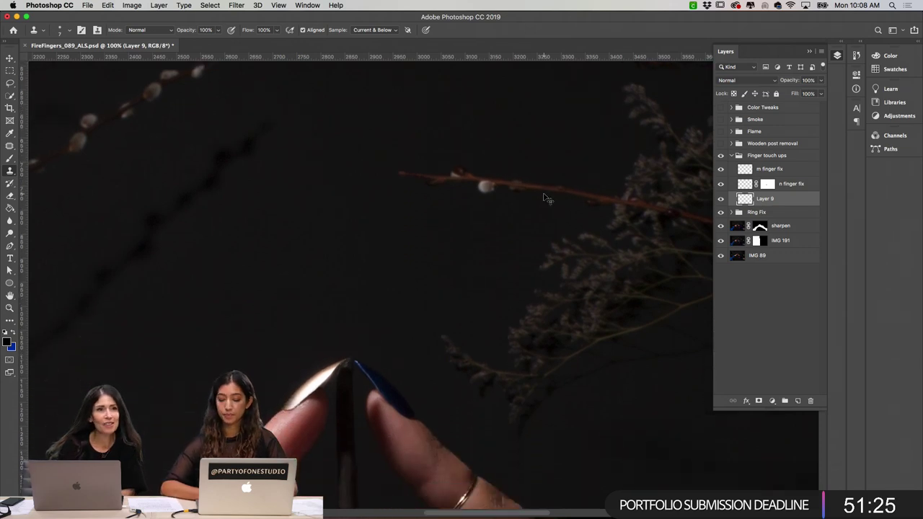
pyautogui.scroll(-10, 544, 193)
pyautogui.press('super+minus')
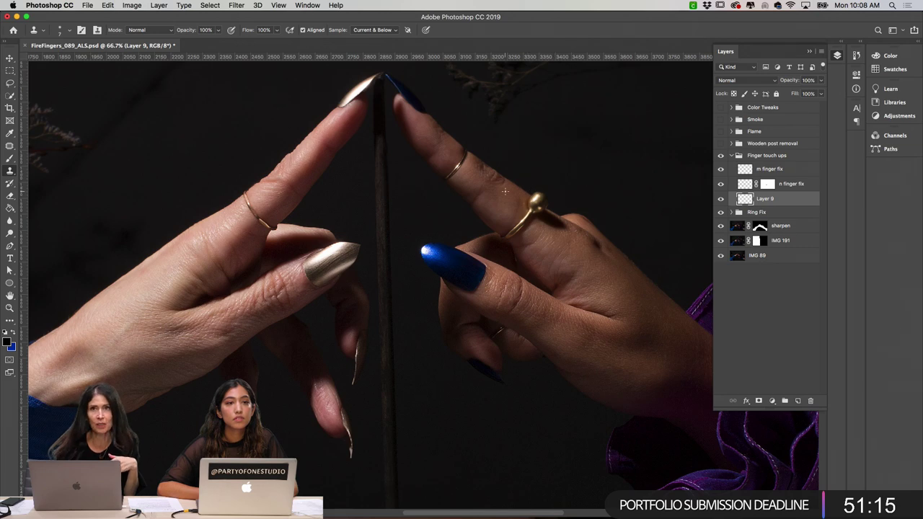
pyautogui.scroll(-3, 504, 191)
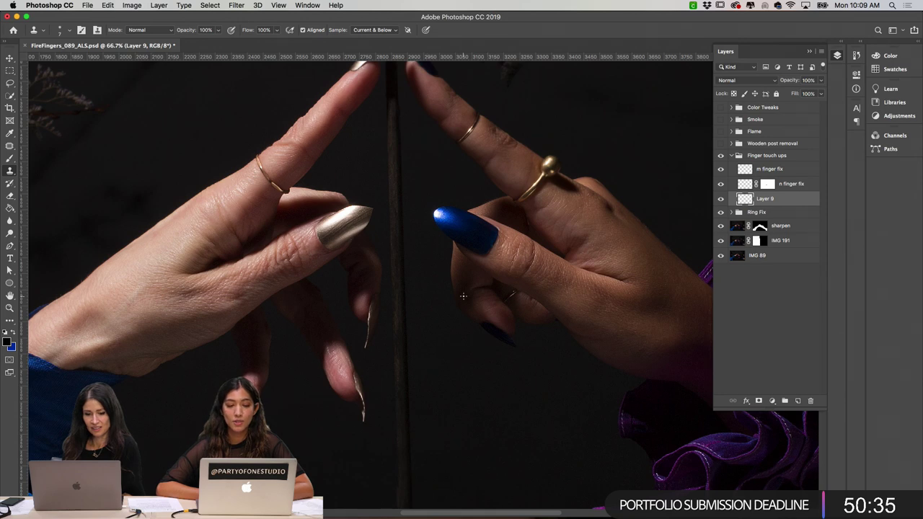
pyautogui.scroll(3, 463, 296)
pyautogui.hscroll(-2, 463, 296)
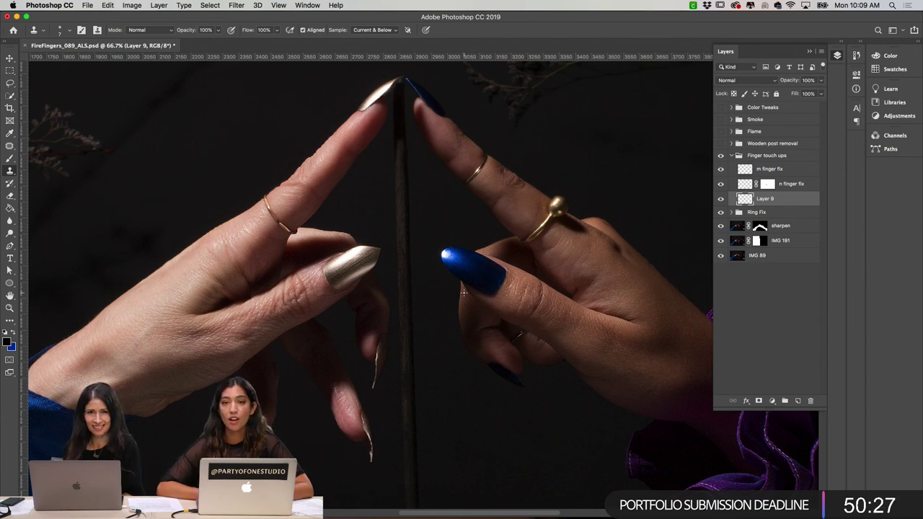
pyautogui.scroll(1, 465, 292)
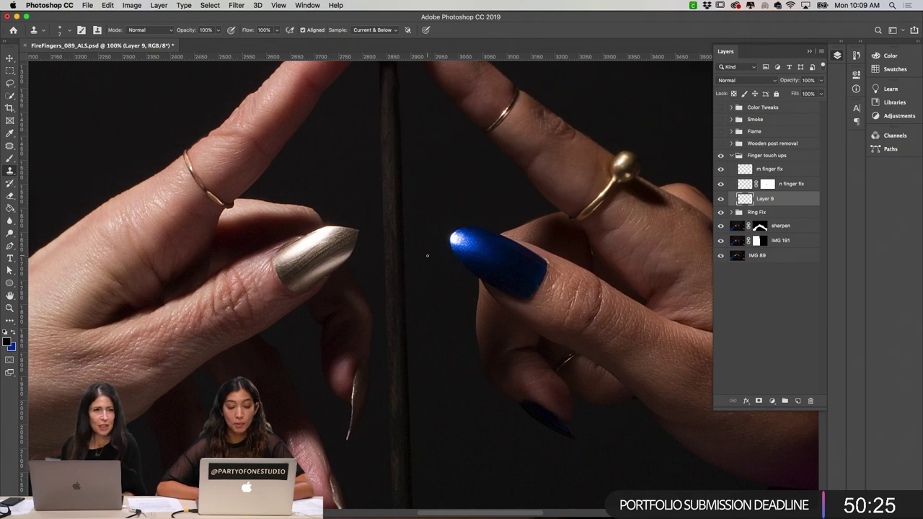
pyautogui.scroll(-5, 427, 255)
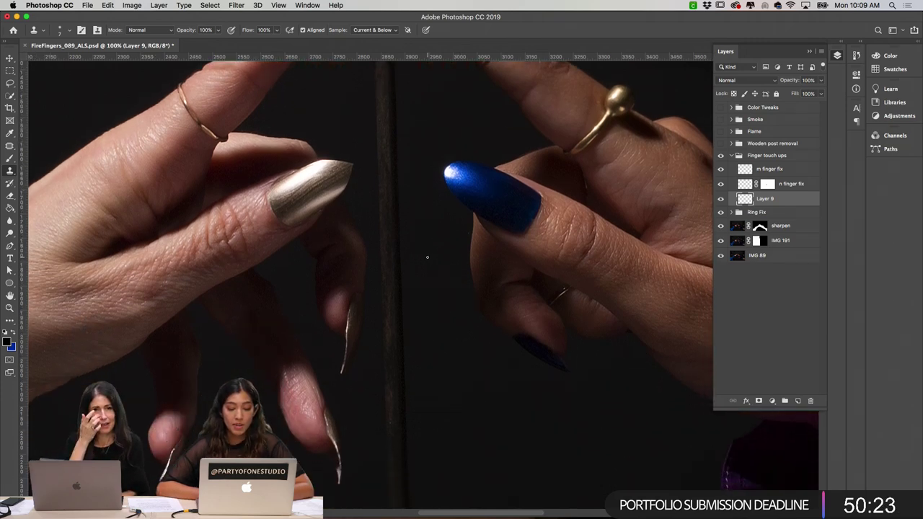
pyautogui.scroll(-5, 427, 256)
pyautogui.hscroll(-6, 427, 257)
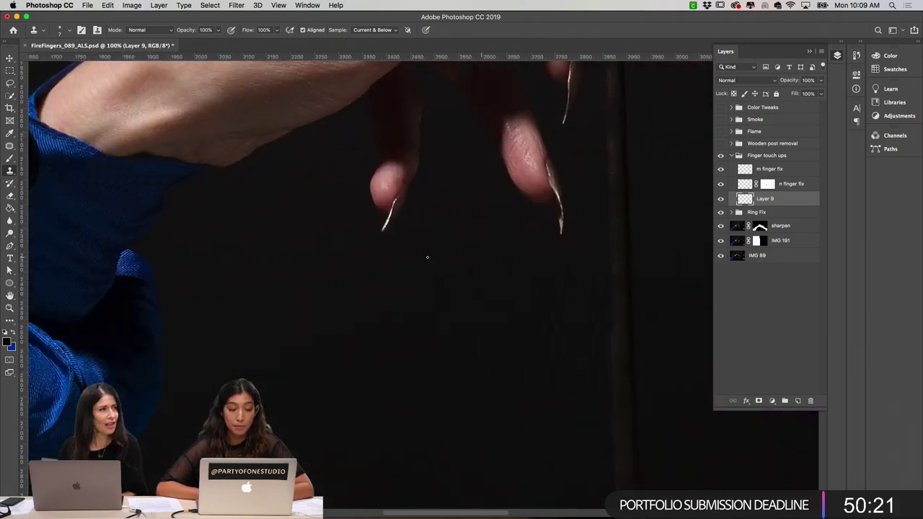
pyautogui.hscroll(-10, 427, 257)
pyautogui.scroll(-4, 427, 257)
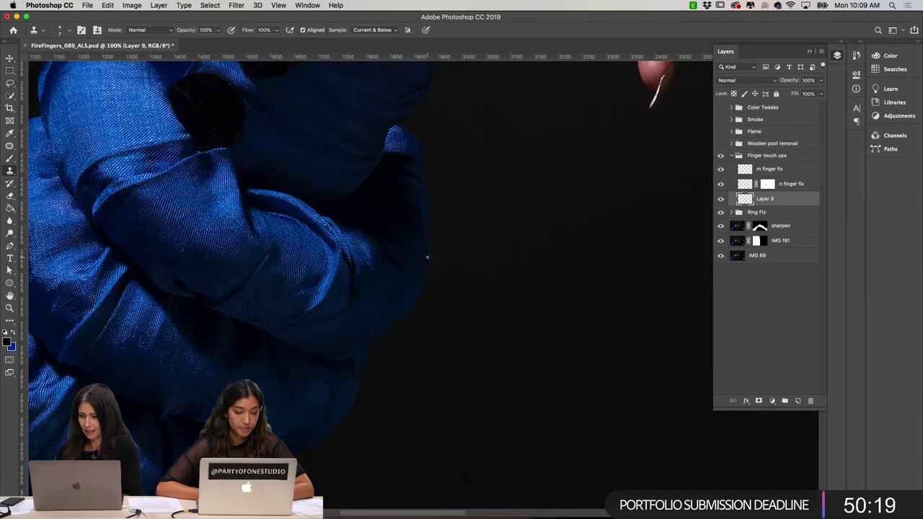
pyautogui.scroll(10, 427, 257)
pyautogui.hscroll(10, 427, 257)
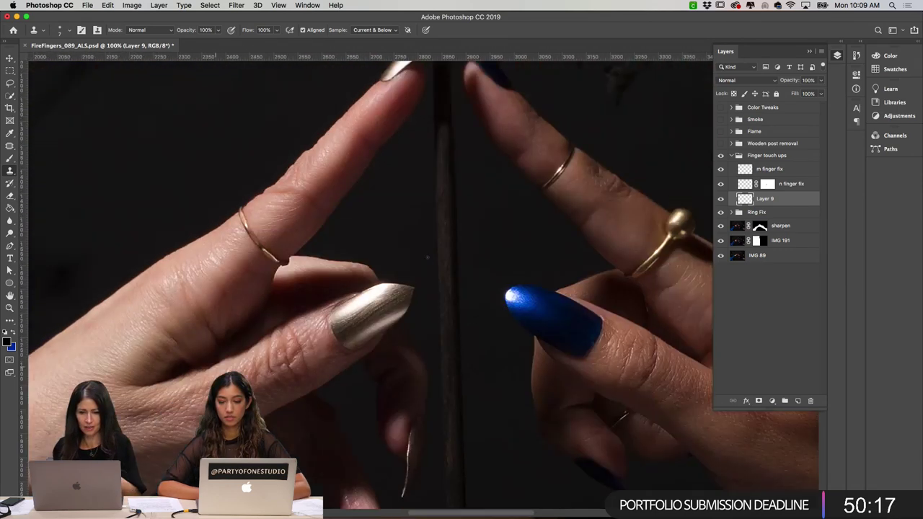
pyautogui.scroll(4, 427, 256)
pyautogui.hscroll(4, 427, 257)
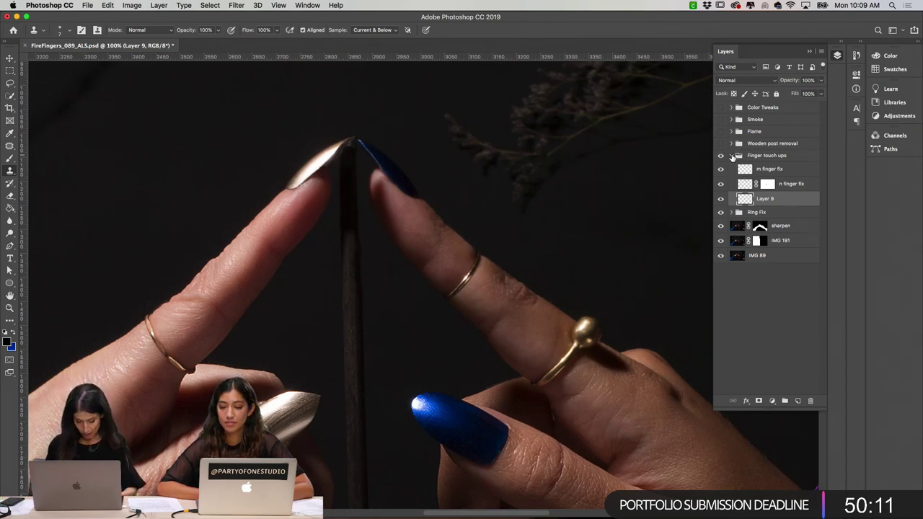
# - Inspect the retouched fingertips on both hands with the Finger touch ups group expanded
pyautogui.click(732, 156)
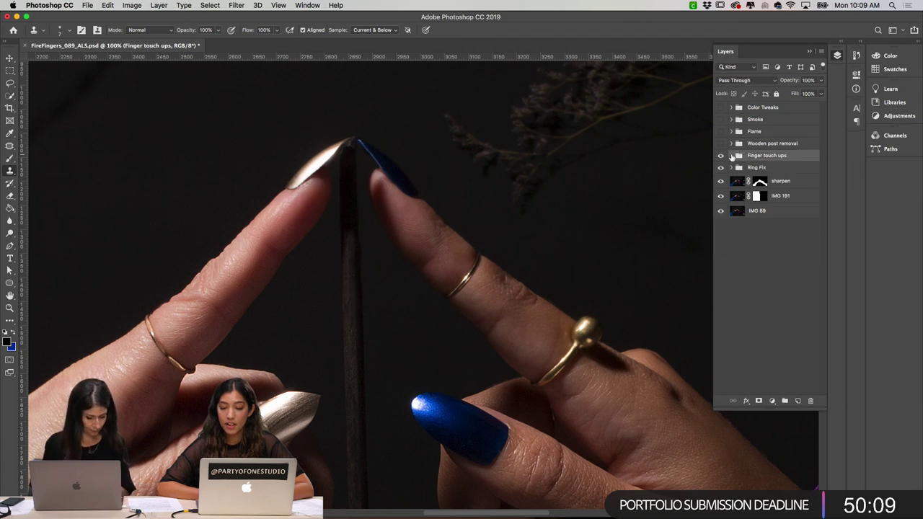
pyautogui.click(732, 156)
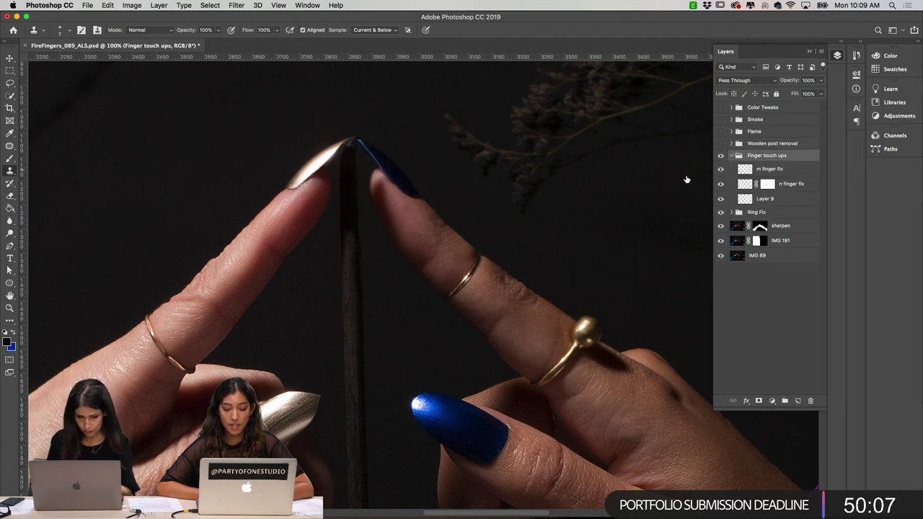
pyautogui.scroll(-5, 550, 210)
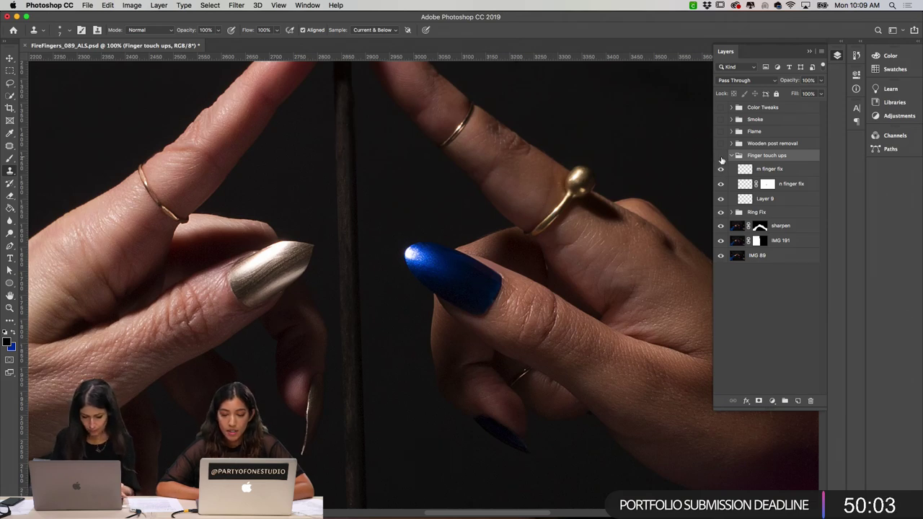
pyautogui.scroll(3, 519, 202)
pyautogui.hscroll(-2, 519, 202)
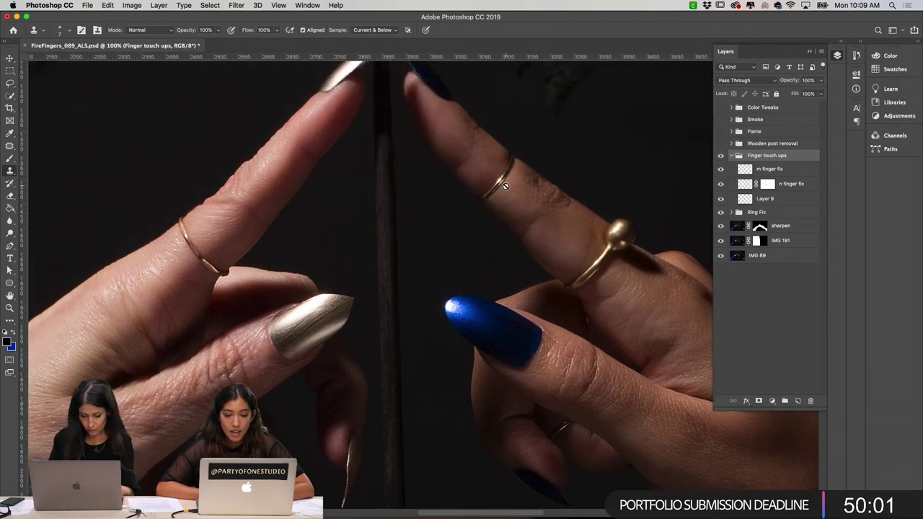
pyautogui.scroll(3, 491, 173)
pyautogui.hscroll(-2, 491, 173)
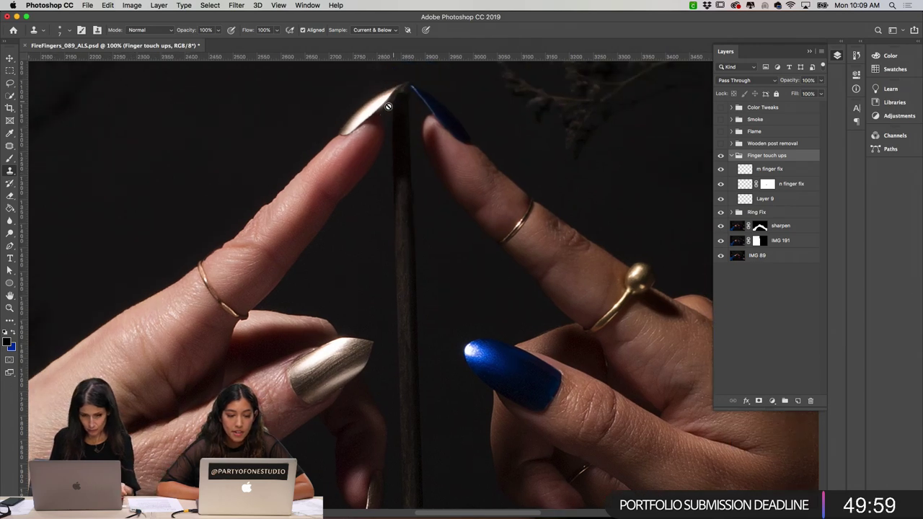
pyautogui.scroll(-3, 426, 279)
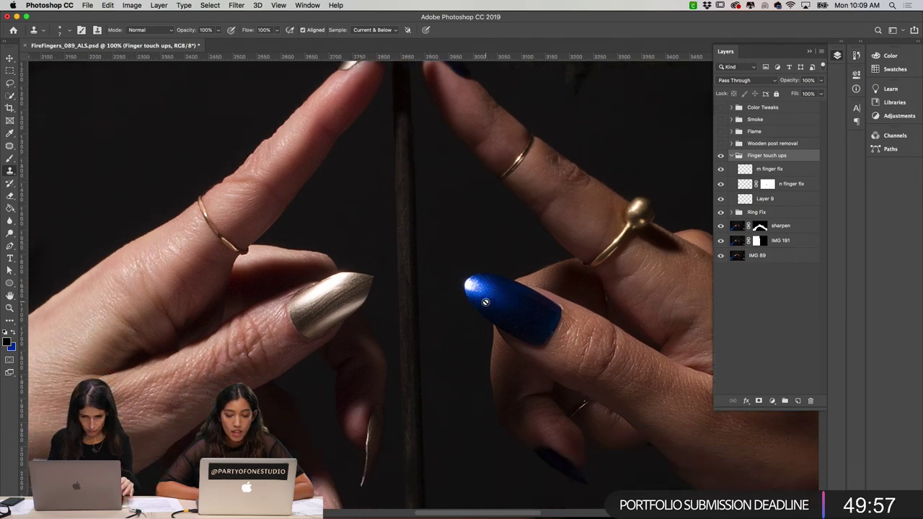
pyautogui.scroll(-3, 455, 339)
pyautogui.hscroll(2, 454, 339)
pyautogui.hscroll(-6, 454, 339)
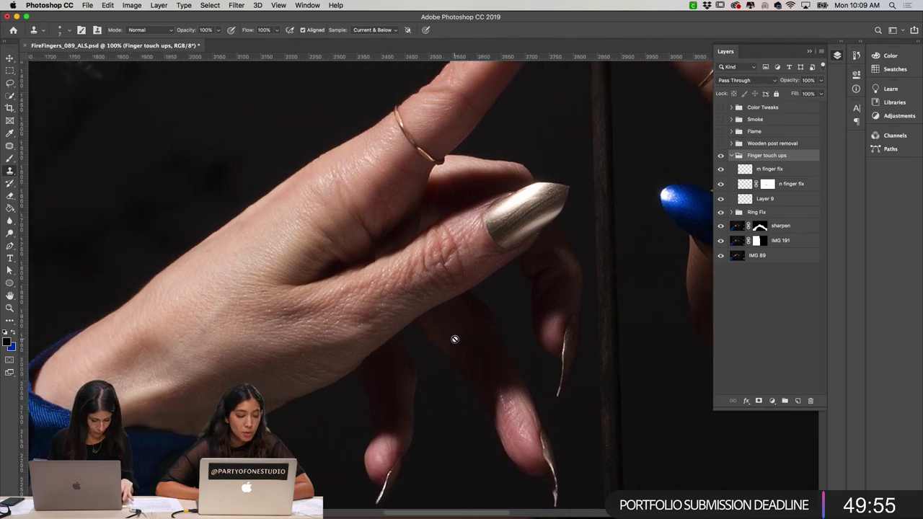
pyautogui.scroll(-2, 454, 339)
pyautogui.hscroll(-2, 454, 339)
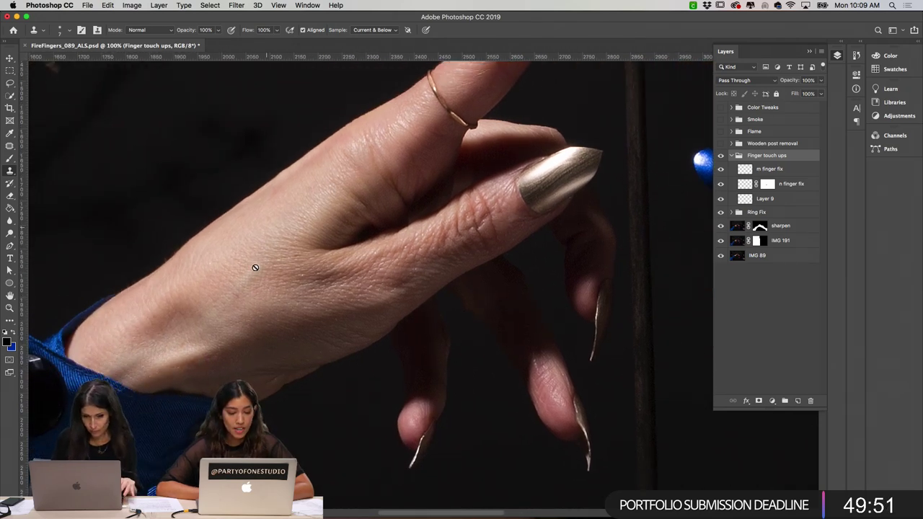
pyautogui.hscroll(3, 364, 298)
pyautogui.scroll(-5, 362, 300)
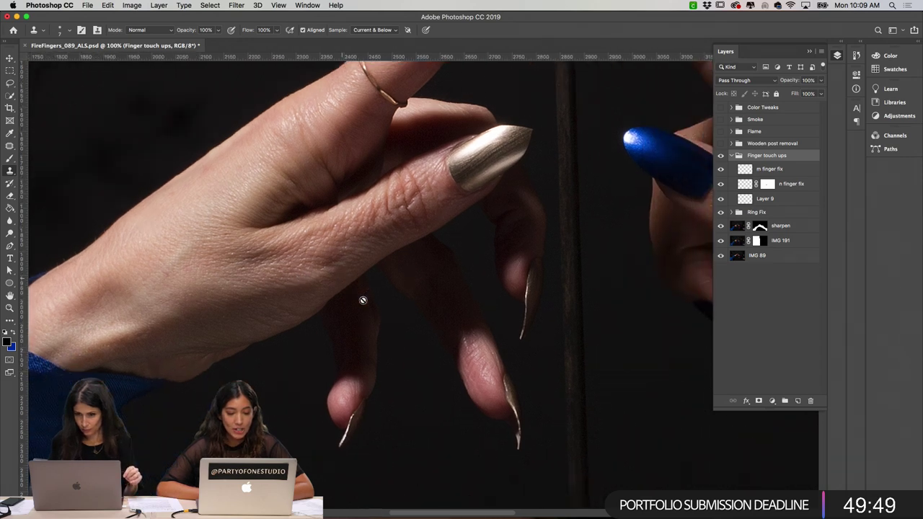
pyautogui.hscroll(10, 363, 300)
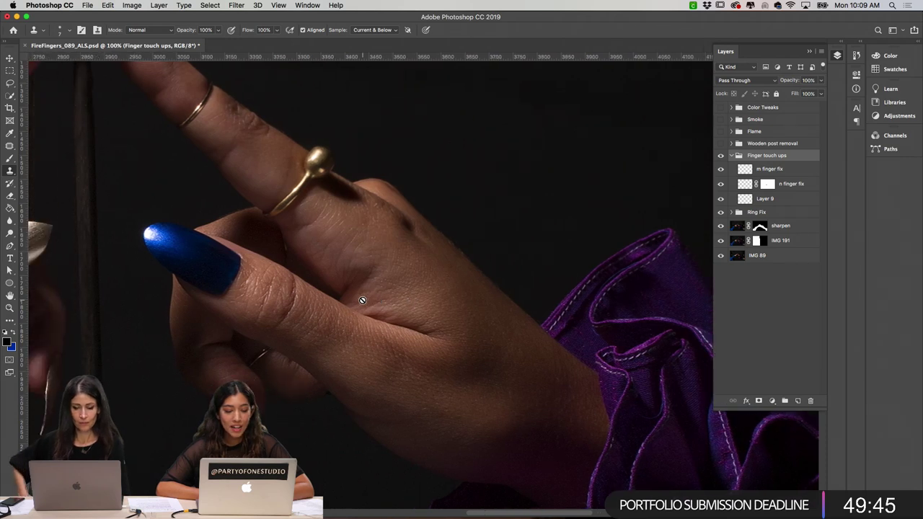
pyautogui.scroll(-3, 362, 300)
pyautogui.hscroll(-1, 354, 289)
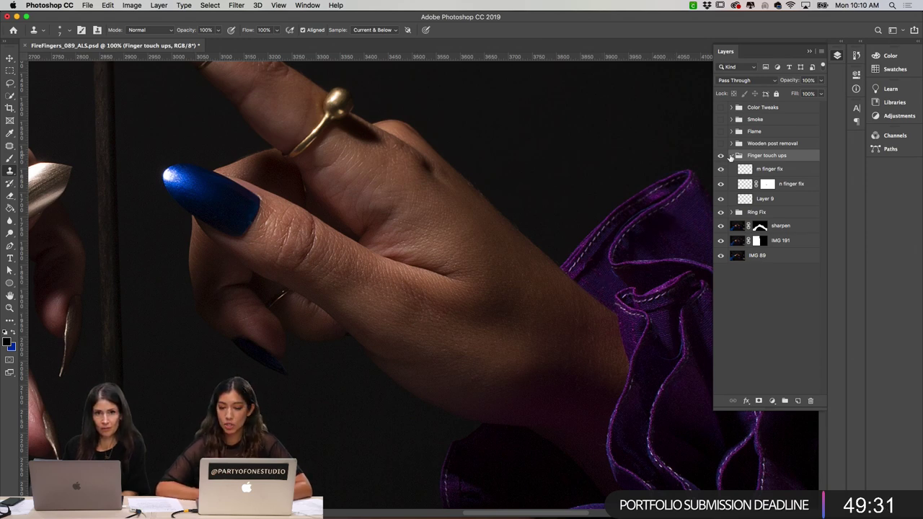
# - Collapse the Finger touch ups group and zoom out to see both hands together
pyautogui.click(731, 157)
pyautogui.press('super+minus')
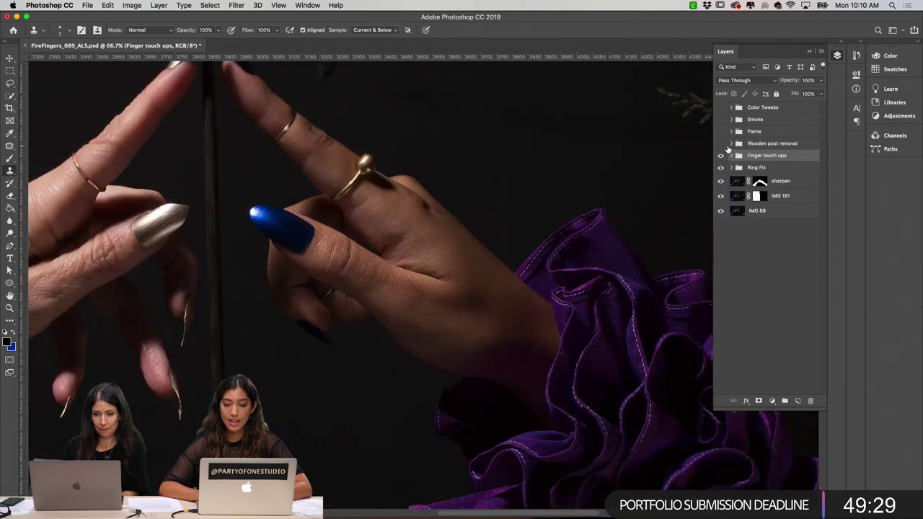
pyautogui.press('super+minus')
pyautogui.hscroll(-2, 536, 159)
pyautogui.scroll(1, 447, 141)
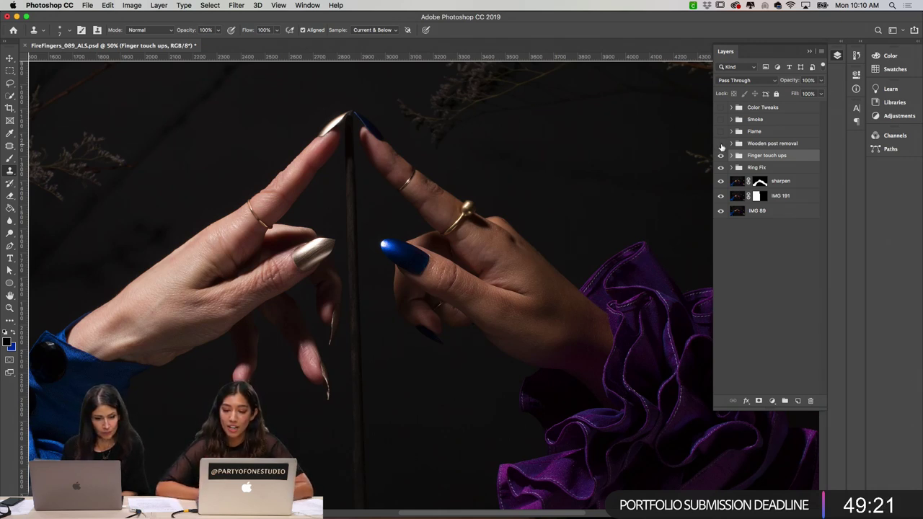
# - Show Wooden post removal with the fill layer hidden, fill2 visible and fill2's mask disabled
pyautogui.click(730, 144)
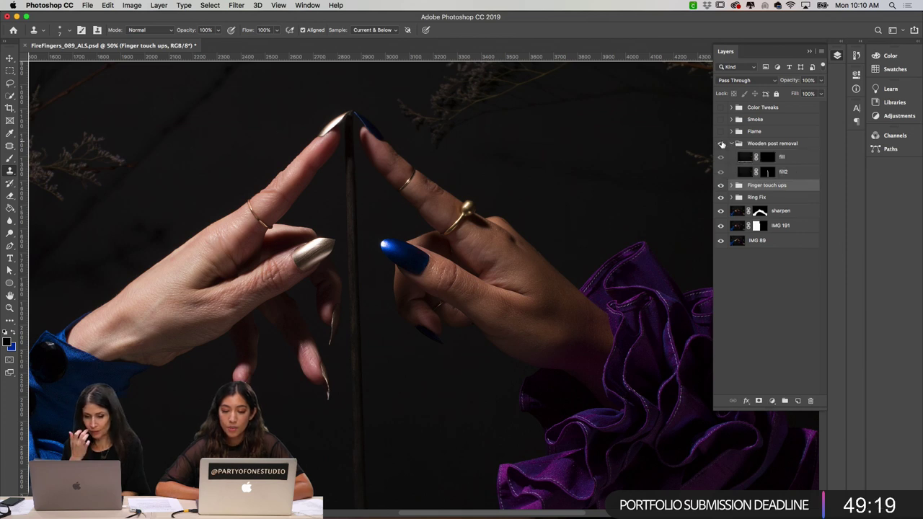
pyautogui.click(721, 144)
pyautogui.click(721, 157)
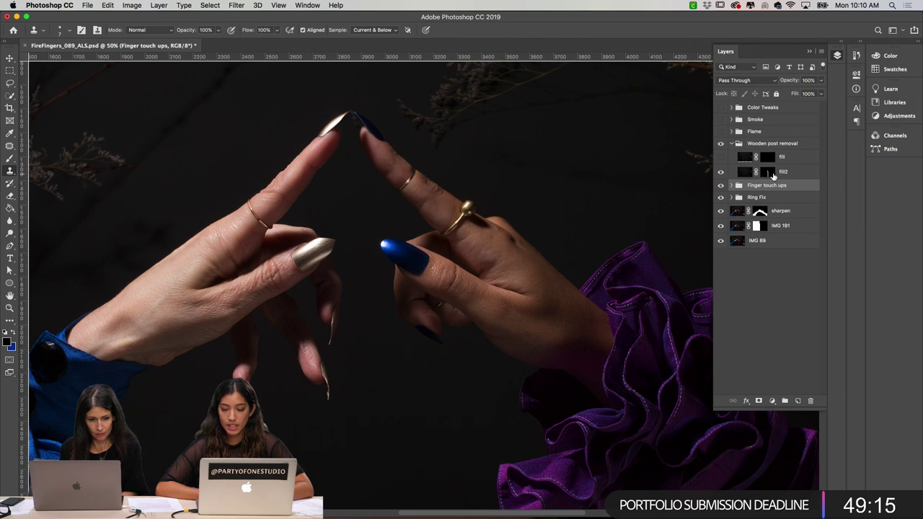
pyautogui.keyDown('shift'); pyautogui.click(773, 177); pyautogui.keyUp('shift')
pyautogui.scroll(-2, 696, 177)
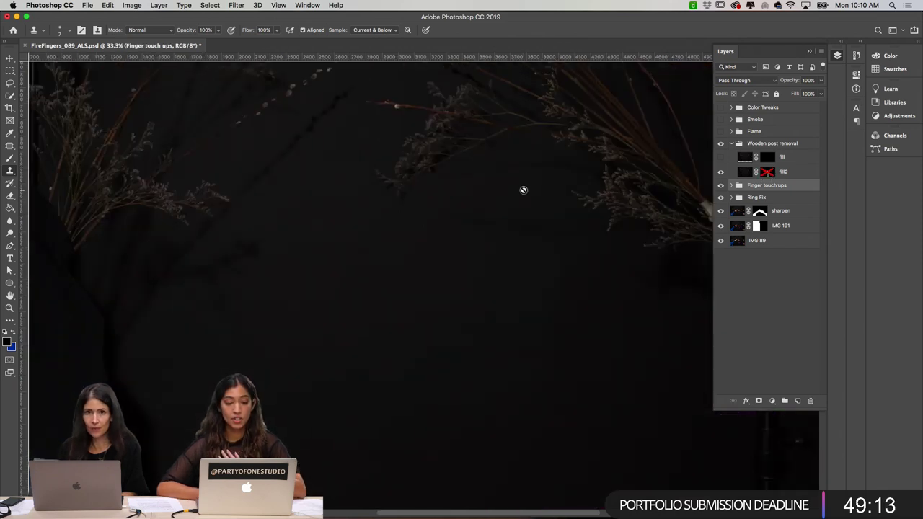
pyautogui.hscroll(-5, 528, 206)
pyautogui.scroll(1, 528, 206)
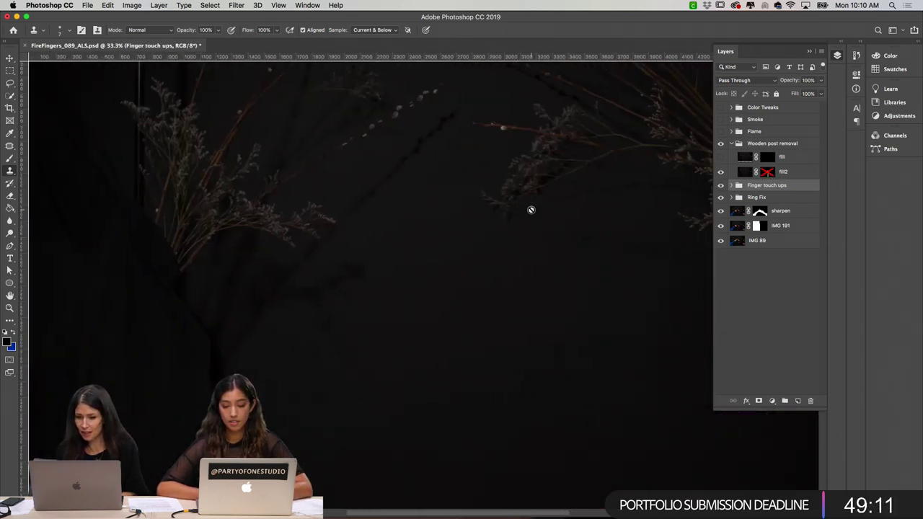
pyautogui.scroll(-1, 530, 210)
pyautogui.hscroll(5, 529, 210)
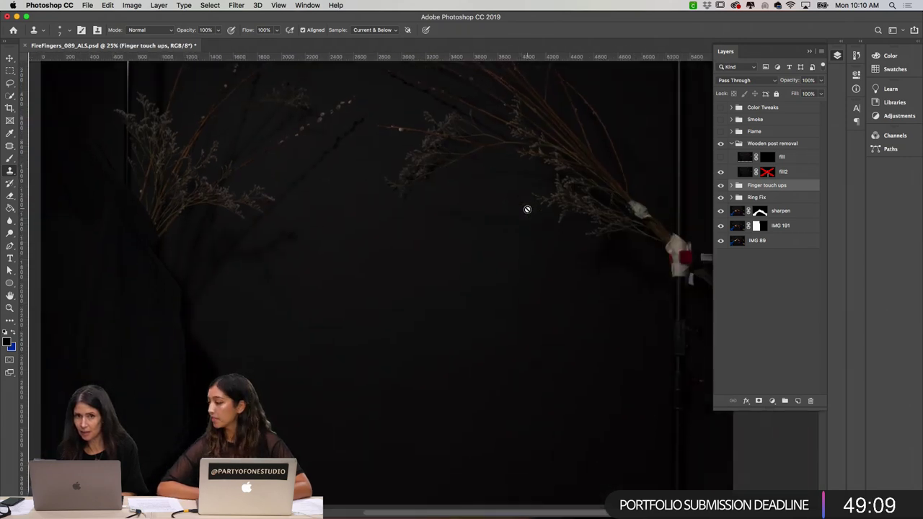
pyautogui.scroll(-2, 527, 208)
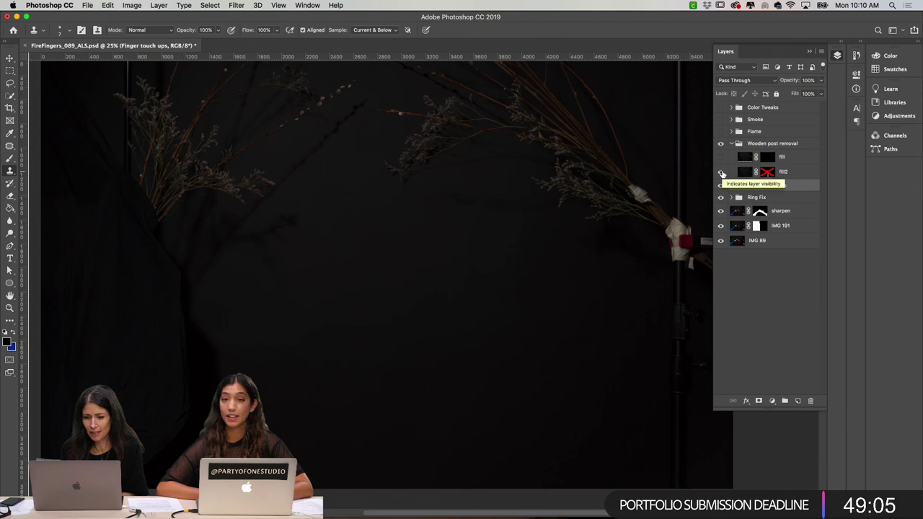
pyautogui.click(721, 172)
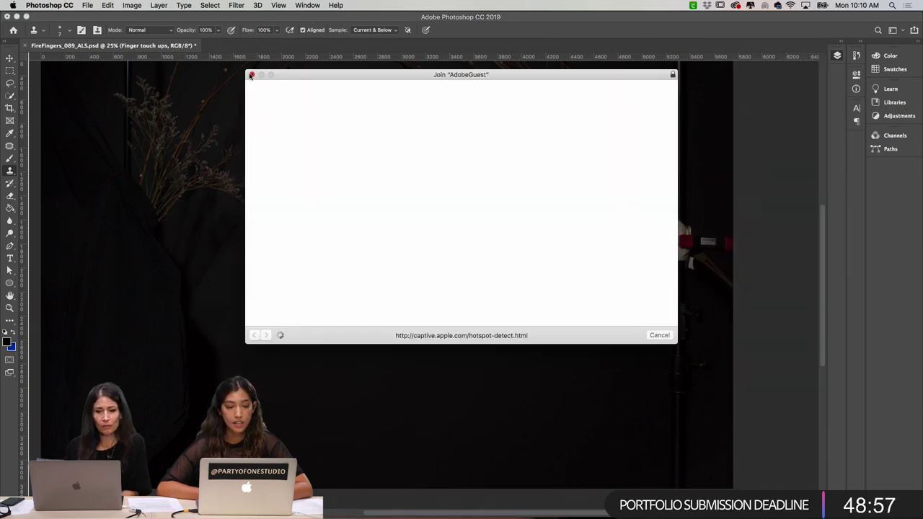
# - Deselect all layers with Cmd+Option+A
pyautogui.press('super+alt+a')
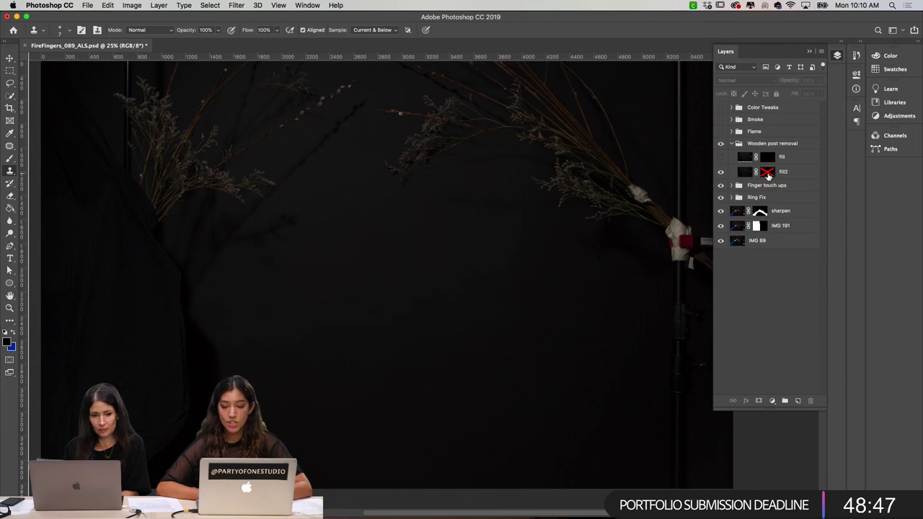
# - View fill2's mask on its own, then zoom in on the touching fingertips
pyautogui.keyDown('alt'); pyautogui.click(767, 173); pyautogui.keyUp('alt')
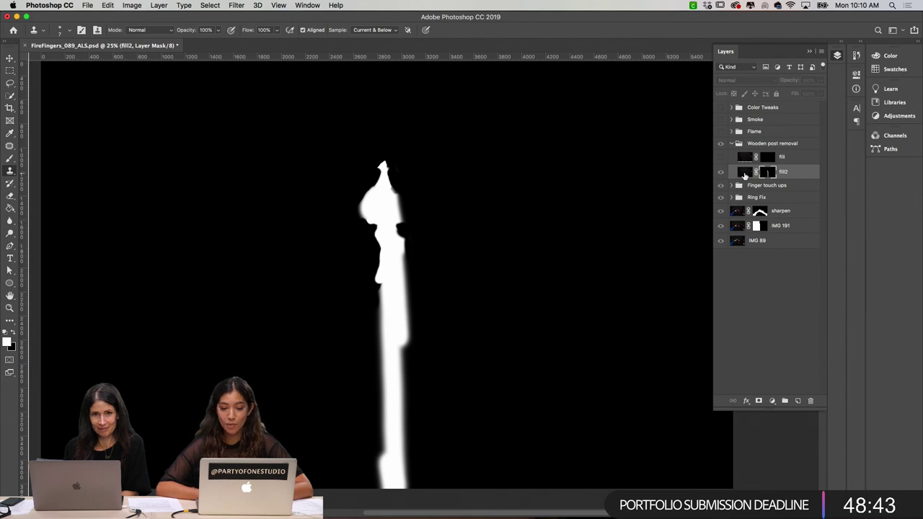
pyautogui.click(744, 173)
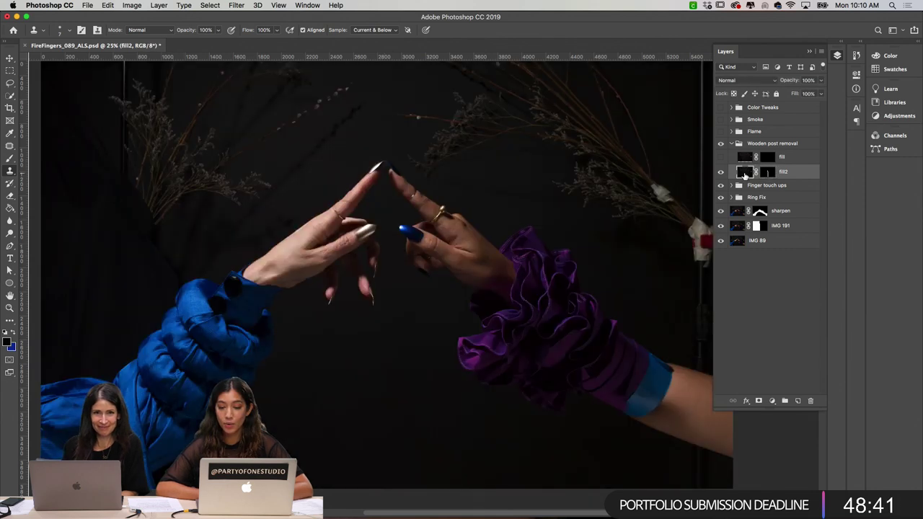
pyautogui.press('super+equal')
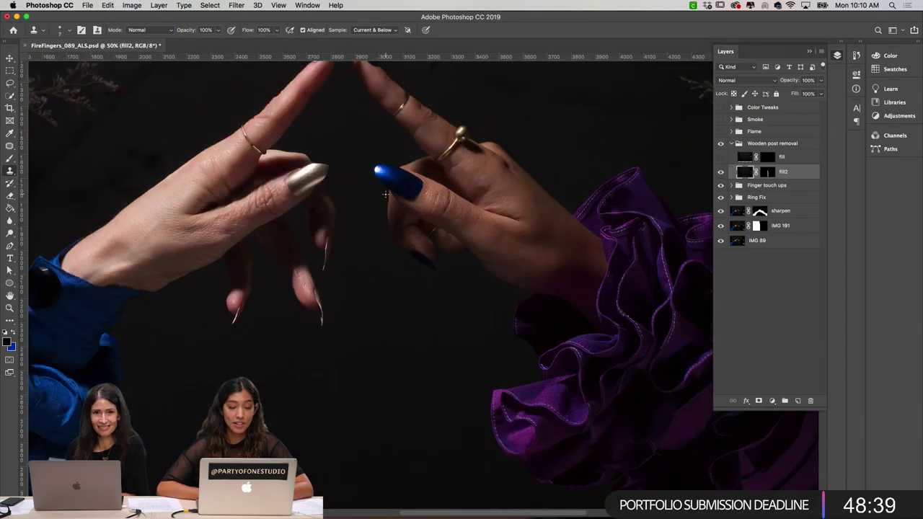
pyautogui.hscroll(-3, 386, 194)
pyautogui.scroll(2, 386, 193)
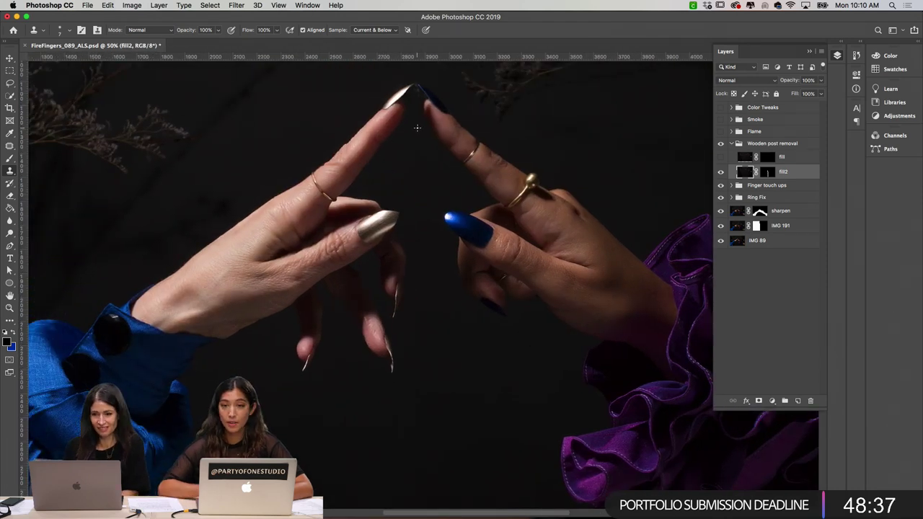
pyautogui.press('super+equal')
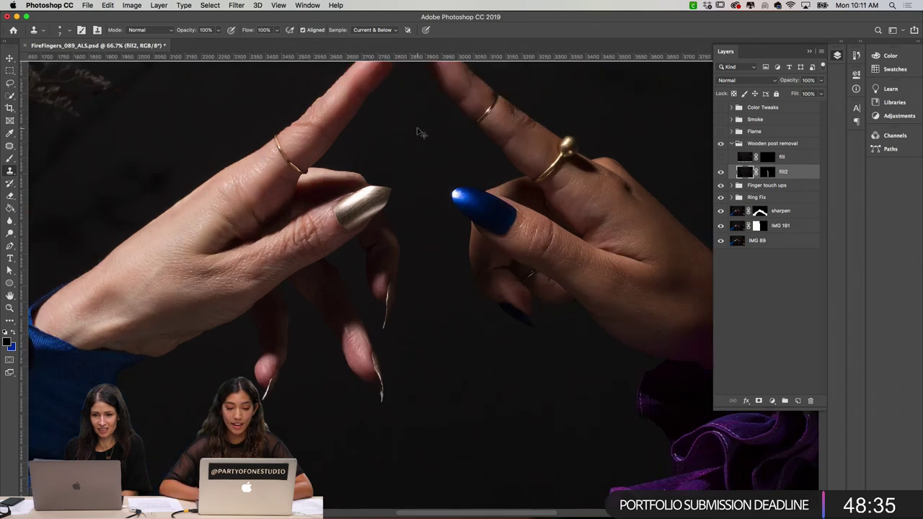
pyautogui.press('super+equal')
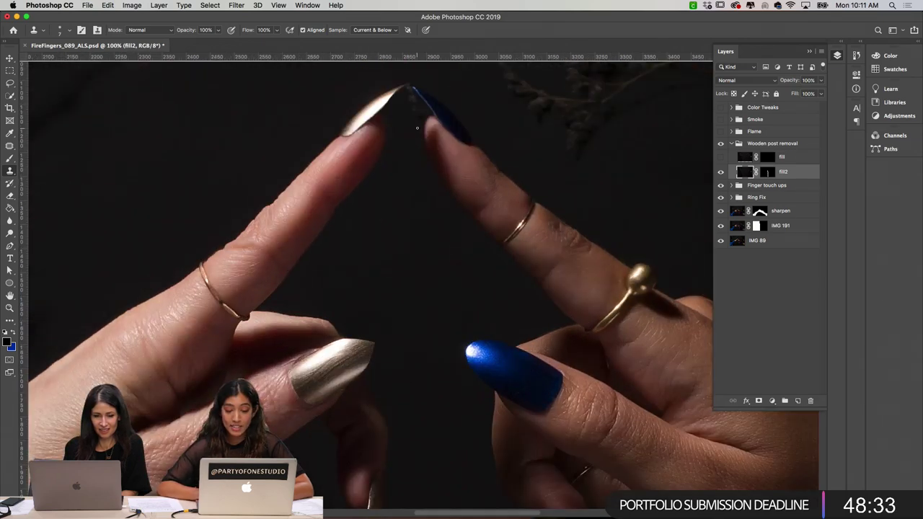
# - Toggle fill2 and its mask to compare the removed wooden post, leaving both on
pyautogui.click(721, 172)
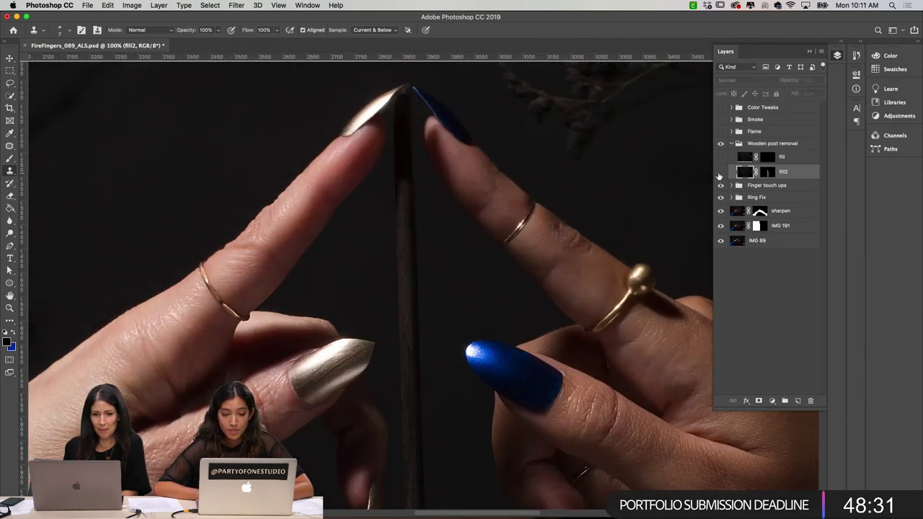
pyautogui.click(720, 173)
pyautogui.click(720, 172)
pyautogui.click(720, 172)
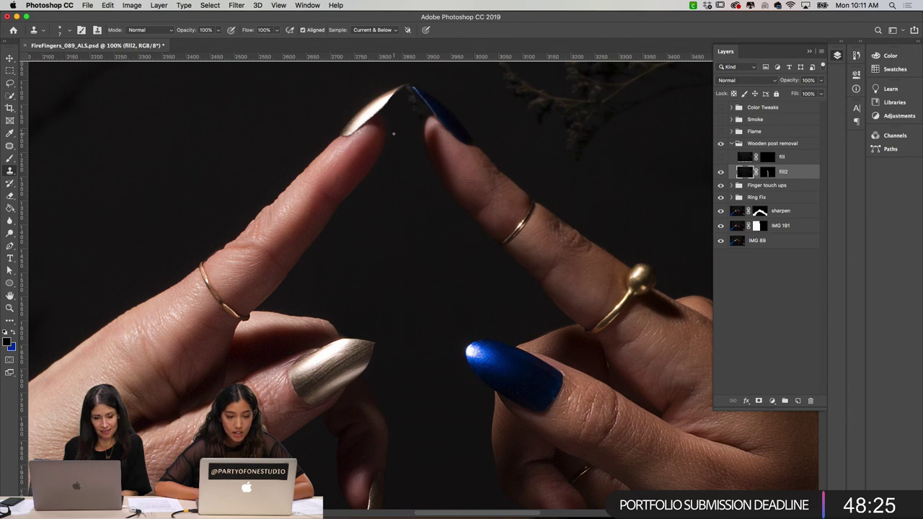
pyautogui.scroll(5, 394, 133)
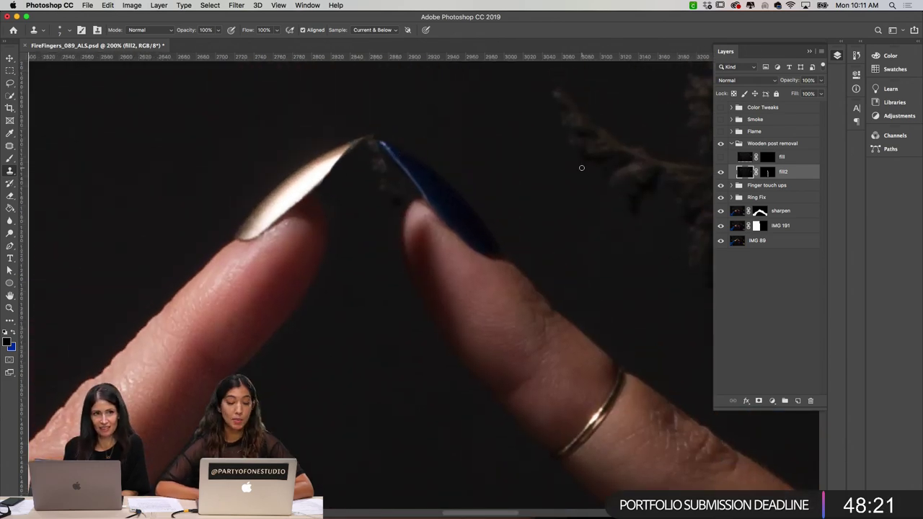
pyautogui.keyDown('shift'); pyautogui.click(768, 172); pyautogui.keyUp('shift')
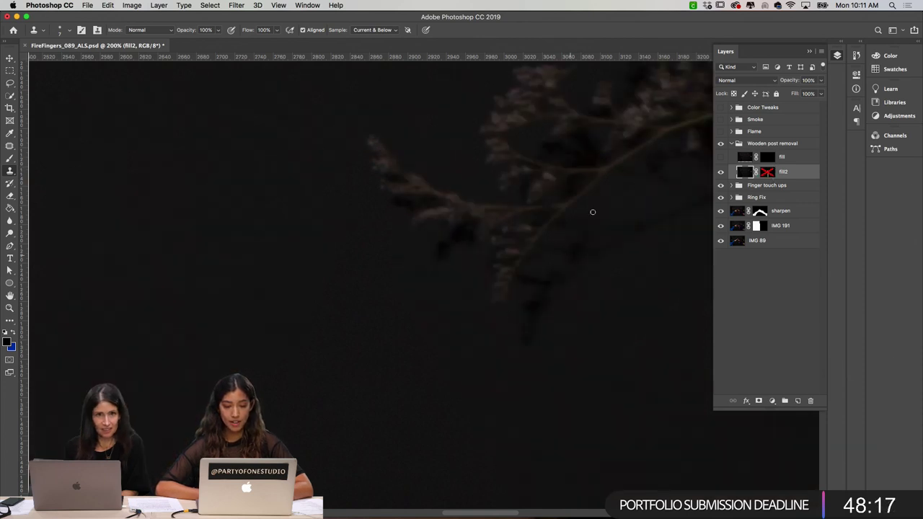
pyautogui.keyDown('shift'); pyautogui.click(767, 171); pyautogui.keyUp('shift')
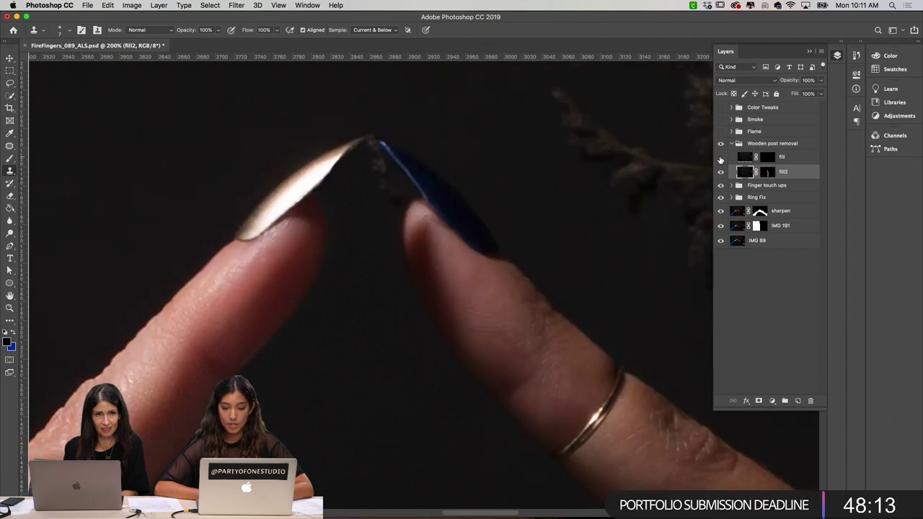
# - Check the fill layer's mask and compare the retouch, leaving the fill layer visible
pyautogui.click(720, 158)
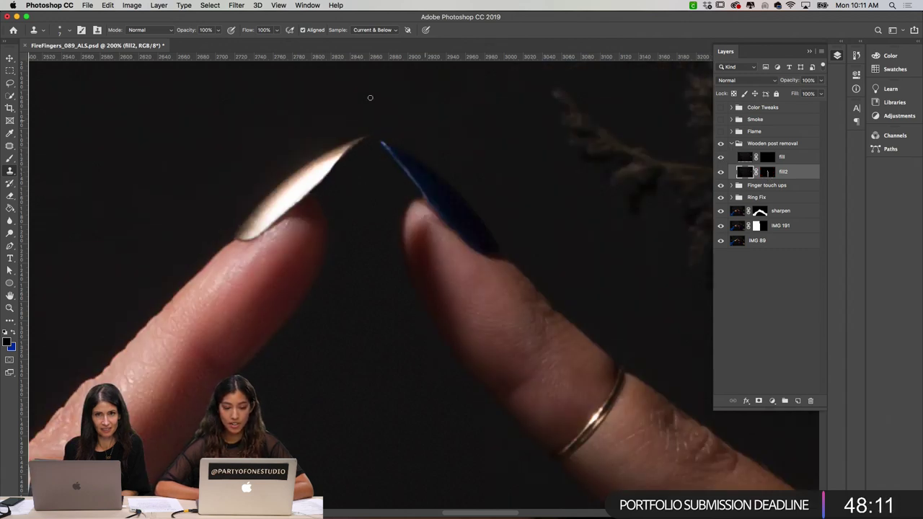
pyautogui.keyDown('alt'); pyautogui.click(769, 159); pyautogui.keyUp('alt')
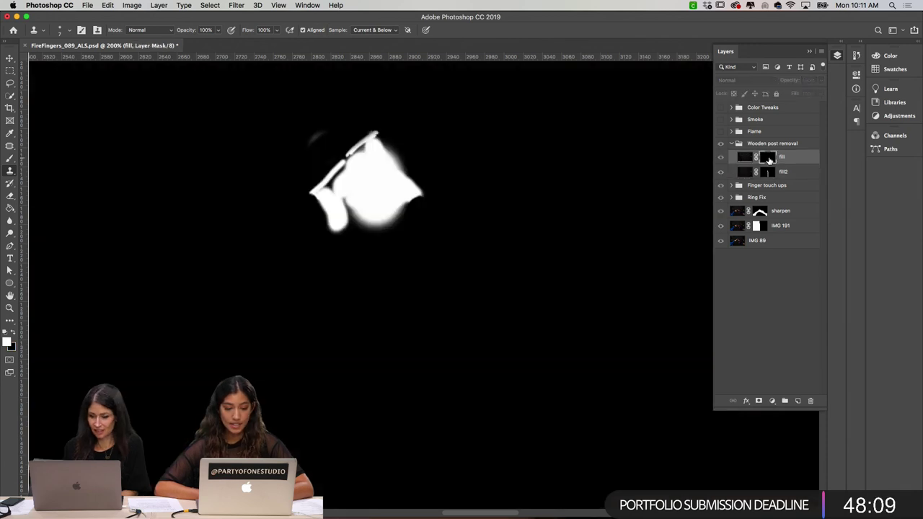
pyautogui.keyDown('alt'); pyautogui.click(768, 159); pyautogui.keyUp('alt')
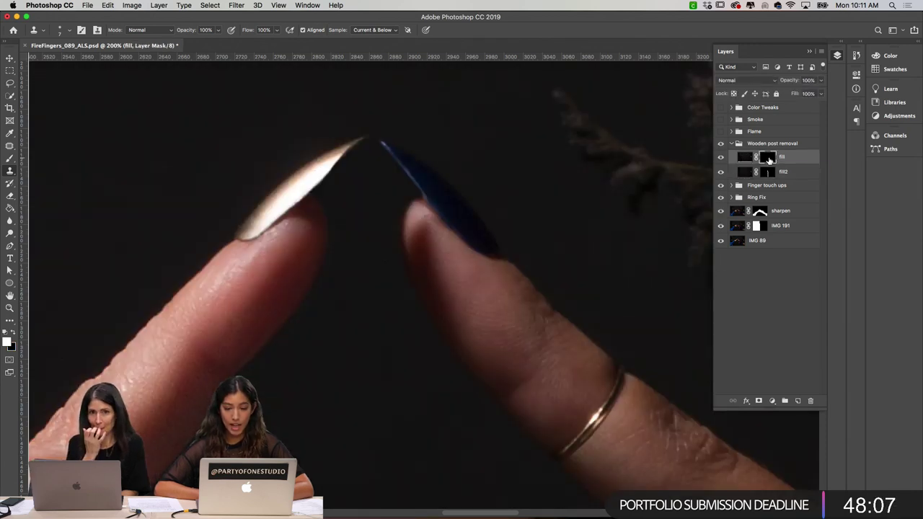
pyautogui.click(720, 158)
pyautogui.click(719, 158)
pyautogui.click(719, 158)
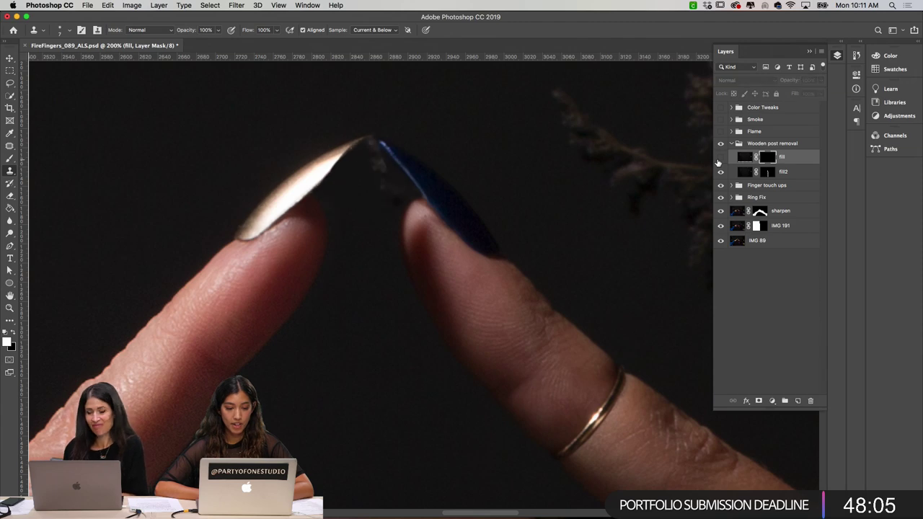
pyautogui.click(719, 160)
# - Zoom out to 16.7%, collapse Wooden post removal, and shift the Bridge window left
pyautogui.press('super+minus')
pyautogui.press('super+minus')
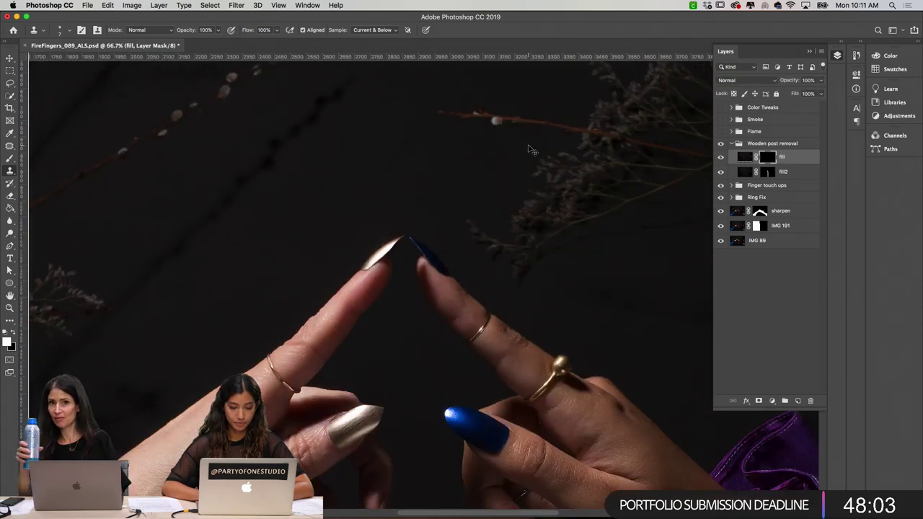
pyautogui.press('super+minus')
pyautogui.press('super+minus')
pyautogui.press('super+minus')
pyautogui.press('super+minus')
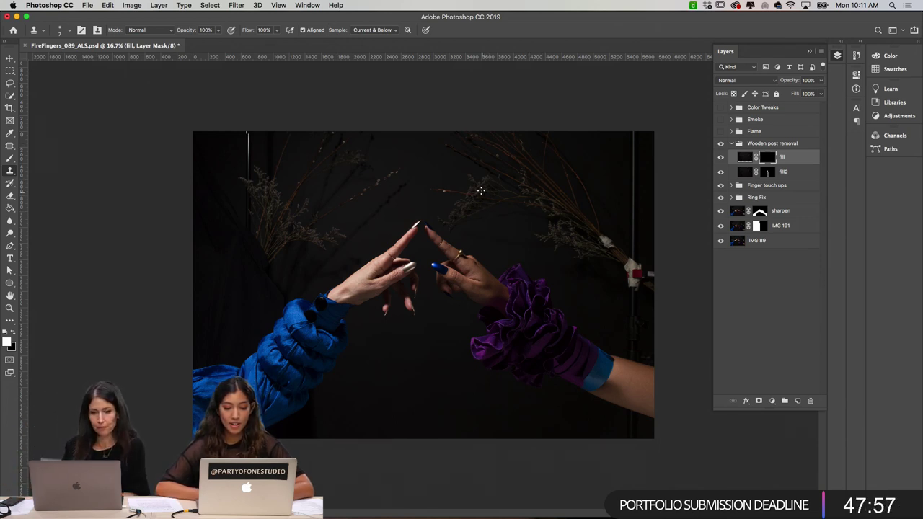
pyautogui.click(731, 144)
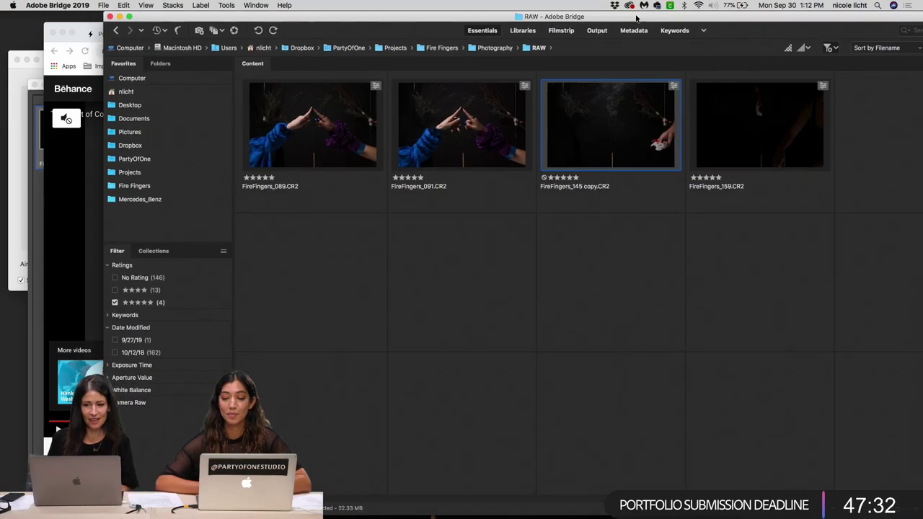
pyautogui.moveTo(637, 16); pyautogui.dragTo(595, 16)
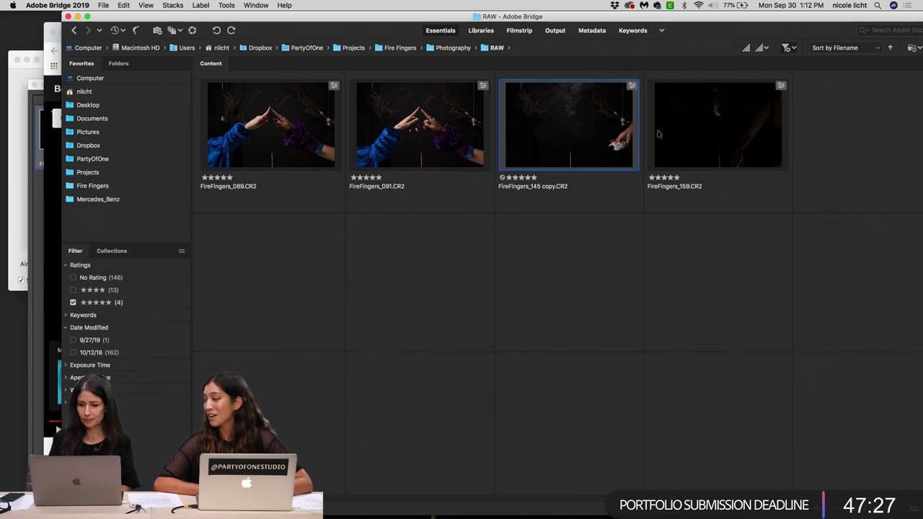
# - Back out of the FireFingers_145 copy photo, dismiss the error, and open FireFingers_159.CR2 instead
pyautogui.doubleClick(575, 140)
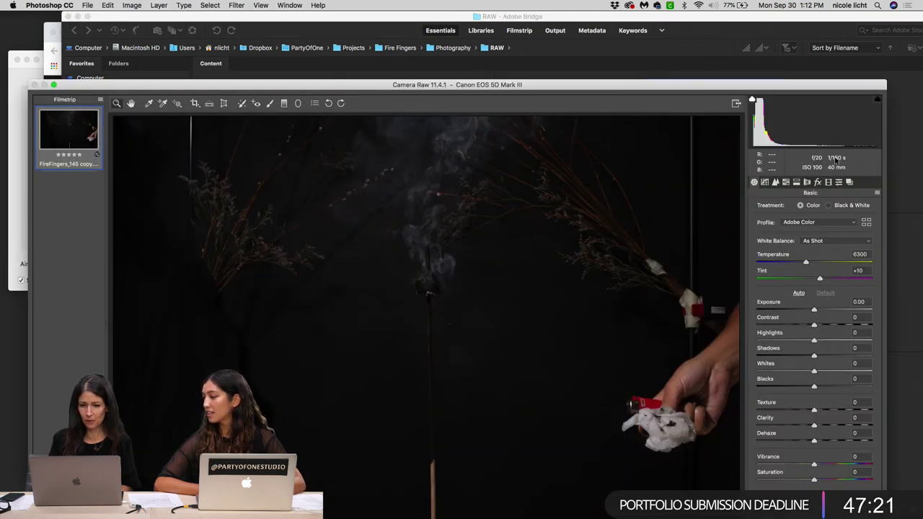
pyautogui.moveTo(687, 86); pyautogui.dragTo(688, 22)
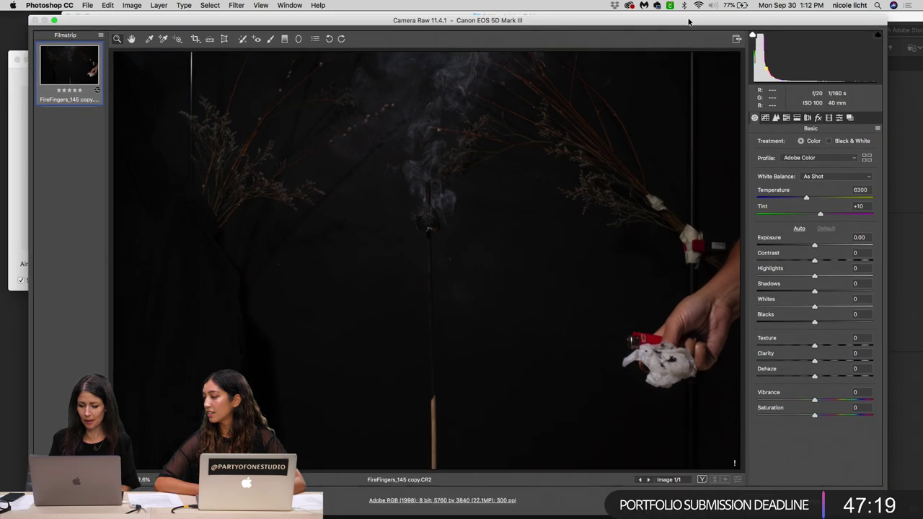
pyautogui.click(817, 485)
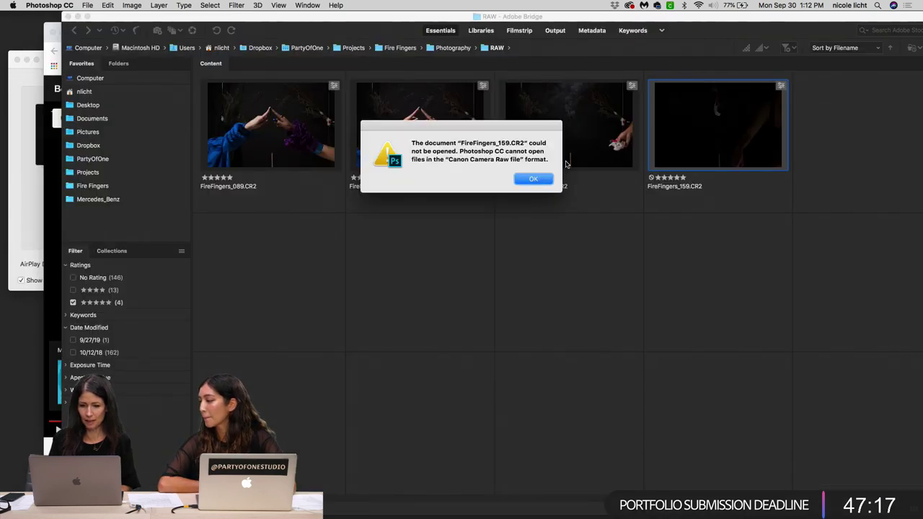
pyautogui.click(538, 180)
pyautogui.doubleClick(708, 137)
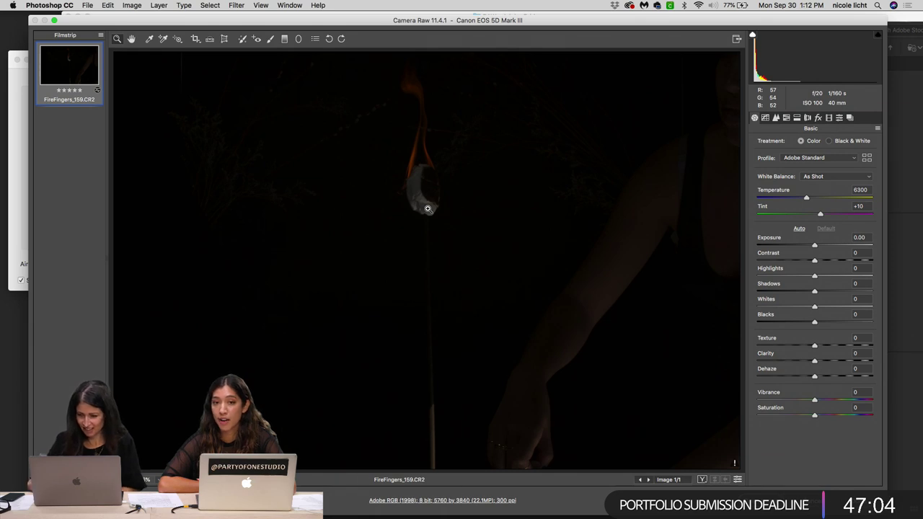
# - Load the FireFingers_159_Flame.xmp settings onto the flame photo
pyautogui.click(878, 128)
pyautogui.click(789, 240)
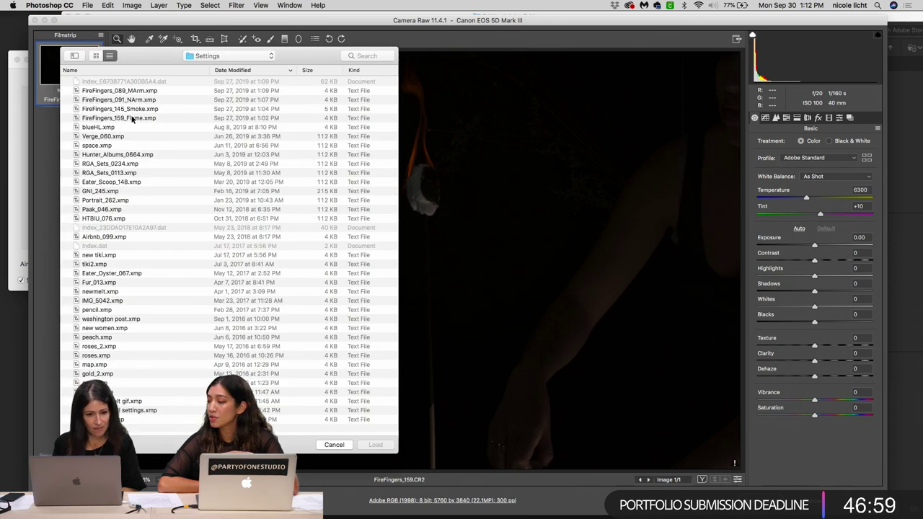
pyautogui.click(132, 118)
pyautogui.click(375, 446)
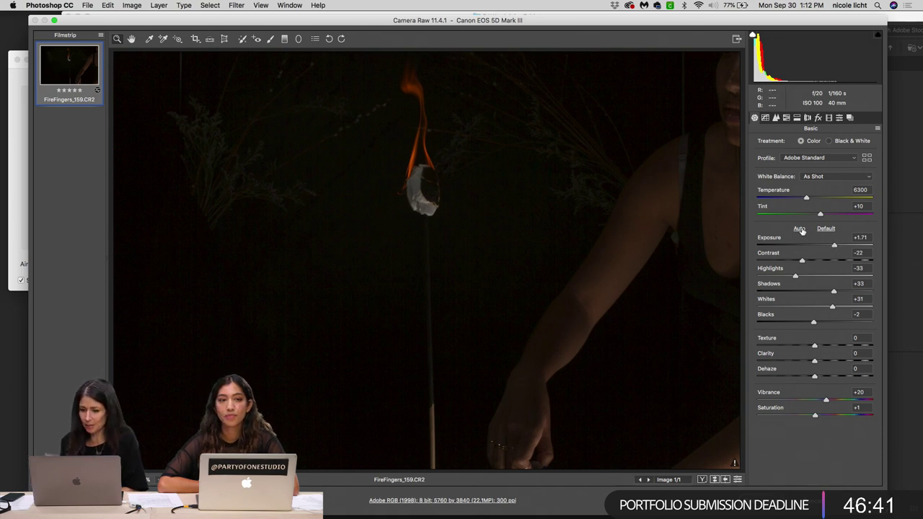
# - Reset the Basic adjustments, try Previous Conversion, then reload FireFingers_159_Flame.xmp
pyautogui.click(827, 228)
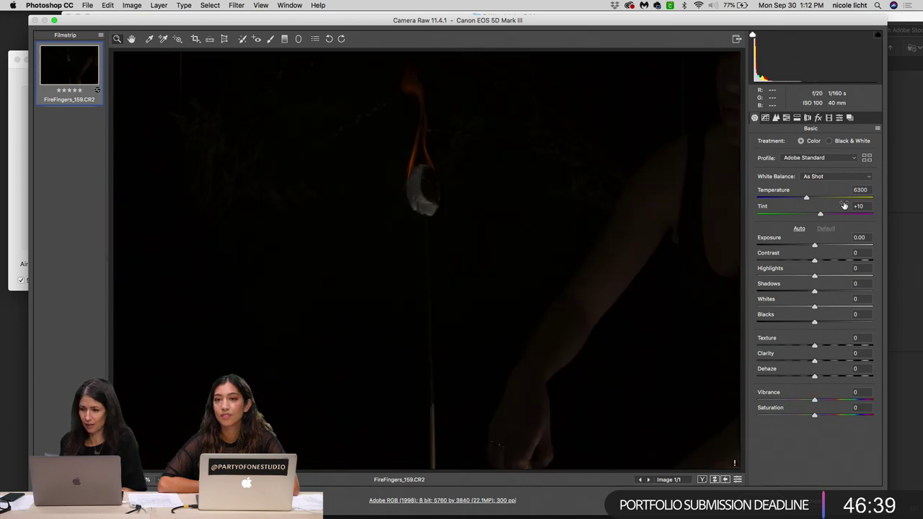
pyautogui.click(877, 130)
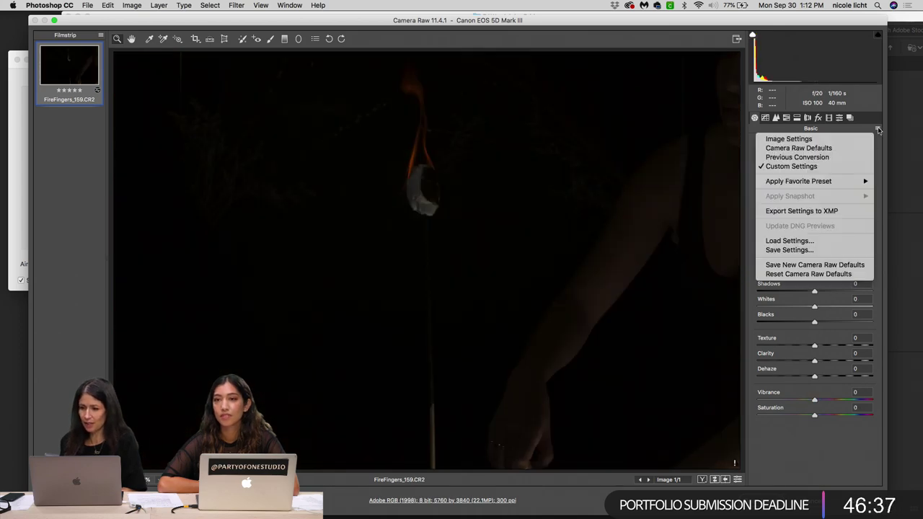
pyautogui.click(835, 158)
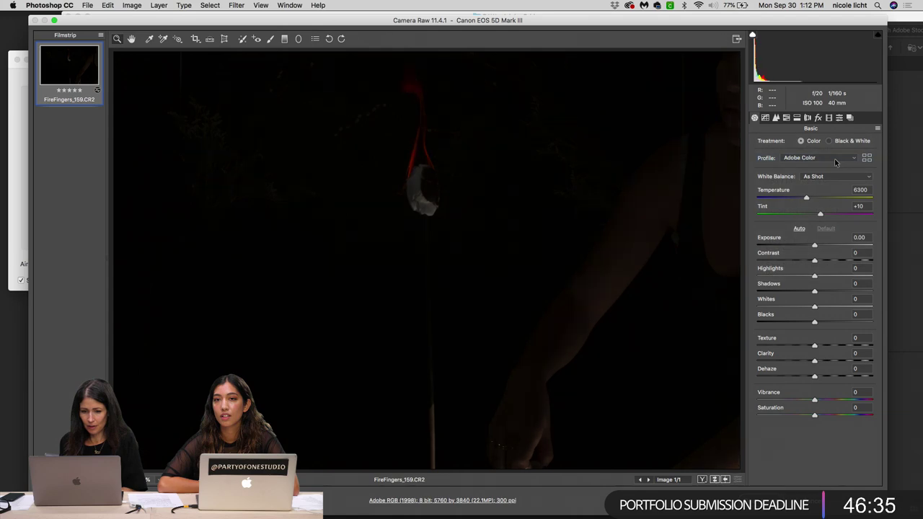
pyautogui.click(878, 129)
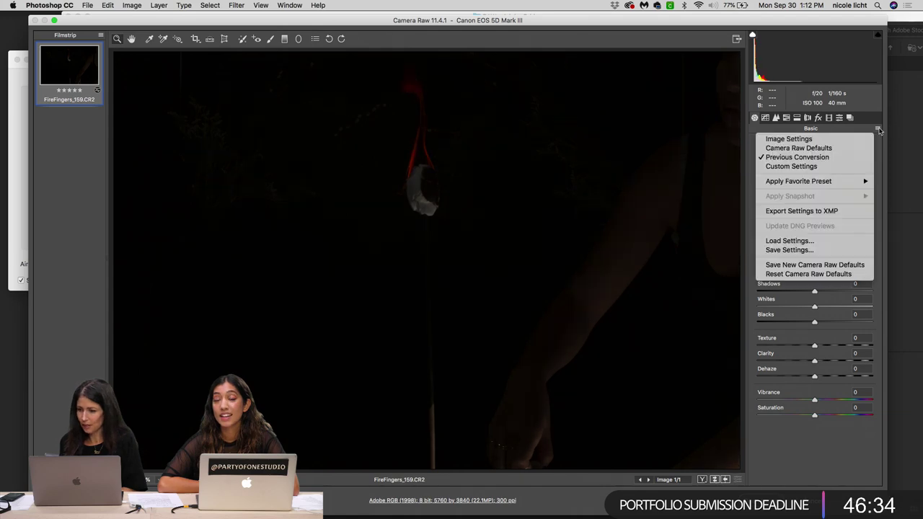
pyautogui.click(830, 242)
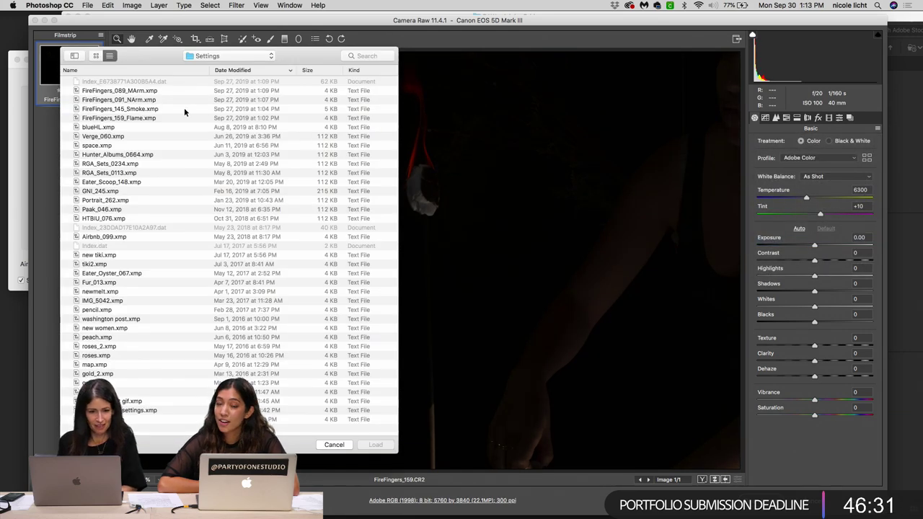
pyautogui.click(119, 118)
pyautogui.click(376, 445)
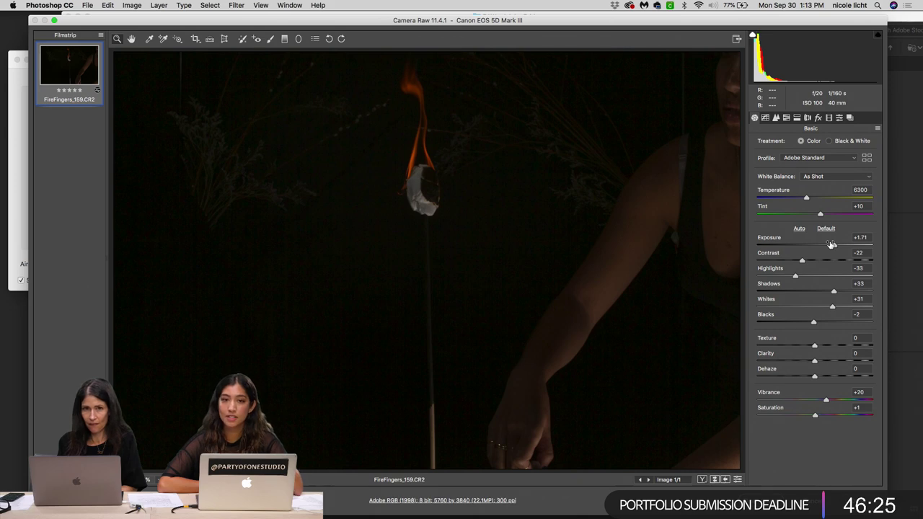
pyautogui.click(808, 119)
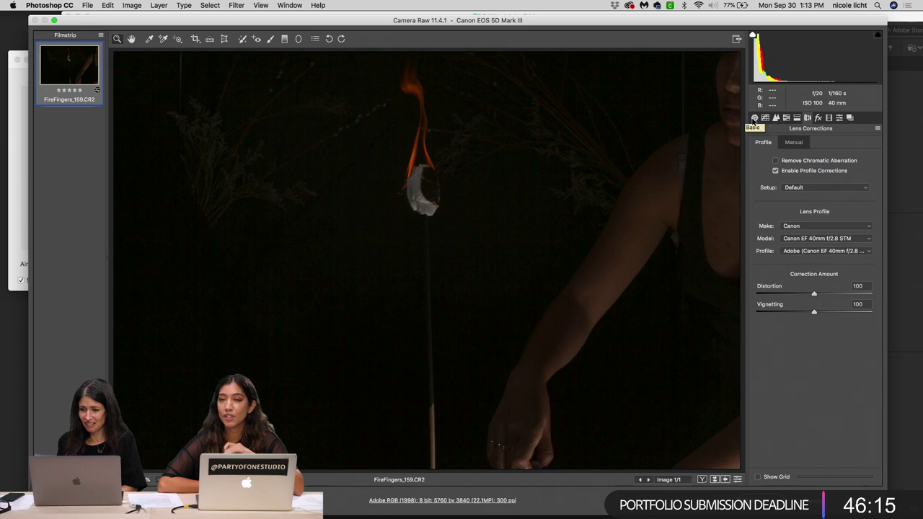
pyautogui.click(754, 119)
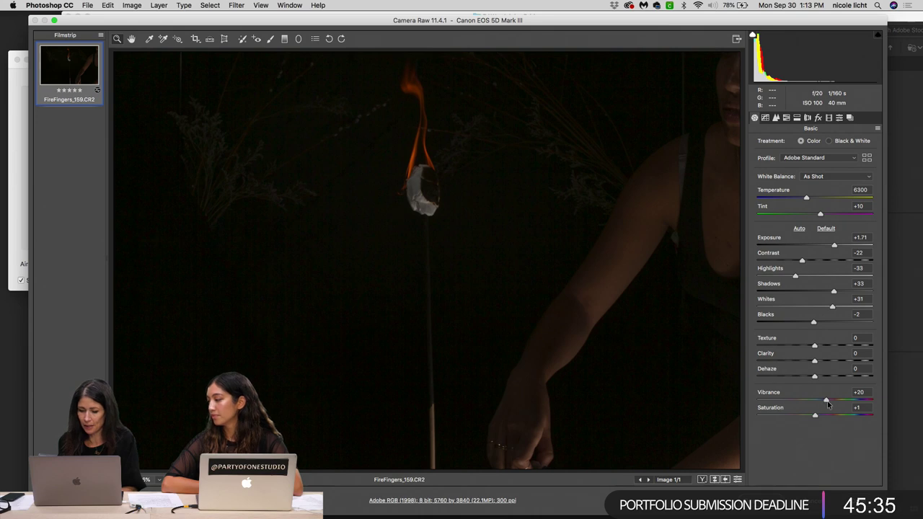
# - Lower Vibrance to +28 and commit the Camera Raw edits to return to Bridge
pyautogui.moveTo(856, 406); pyautogui.dragTo(831, 402)
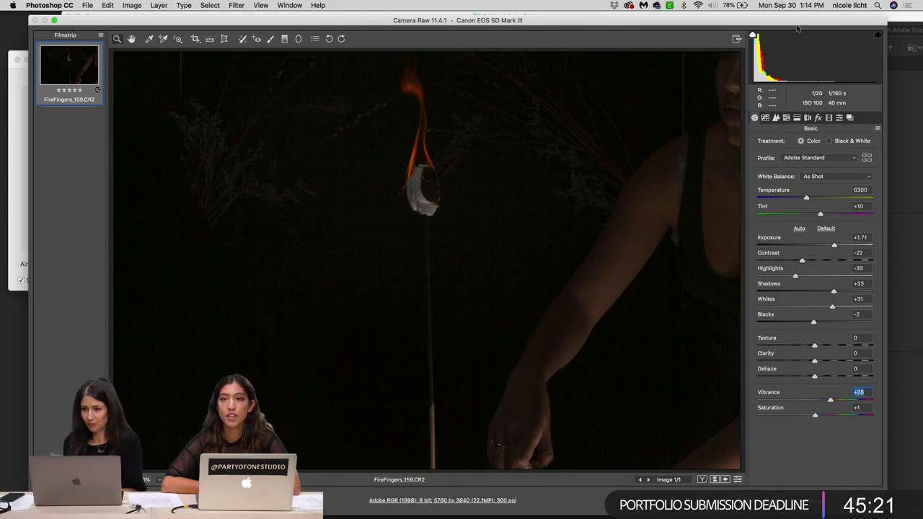
pyautogui.moveTo(783, 19); pyautogui.dragTo(766, 8)
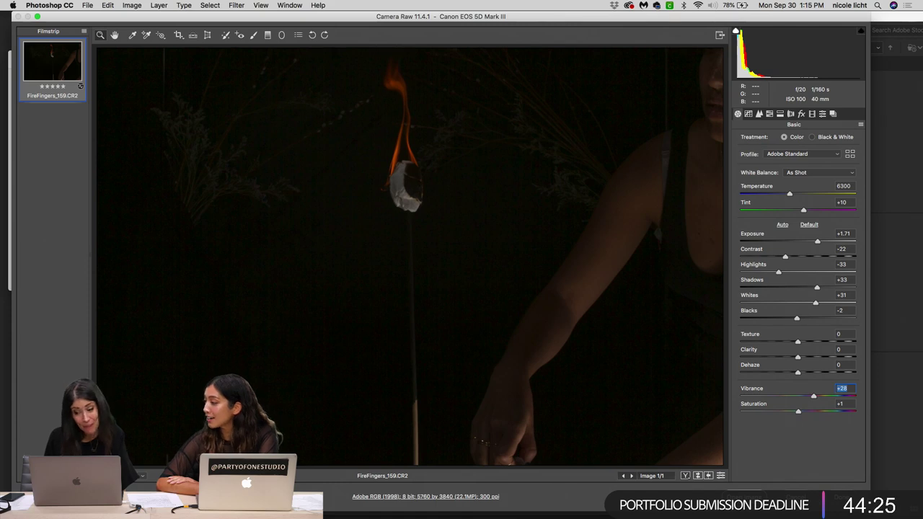
pyautogui.press('Return')
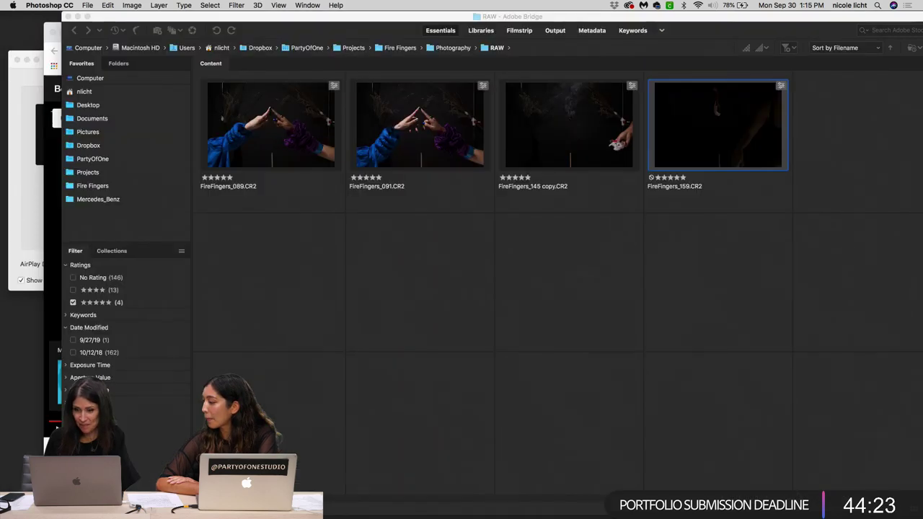
# - Open FireFingers_145 copy and load FireFingers_145_Smoke.xmp (Contrast +6, Whites +52, Blacks -22)
pyautogui.doubleClick(572, 116)
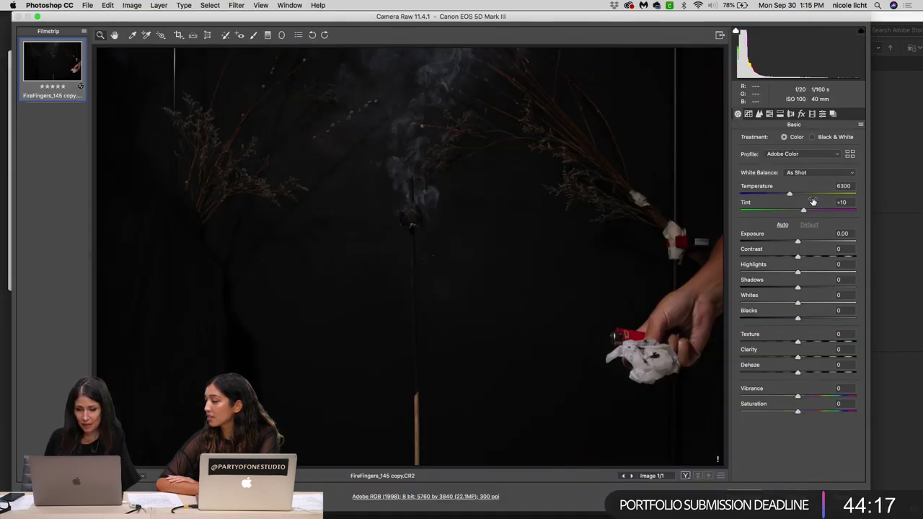
pyautogui.click(861, 125)
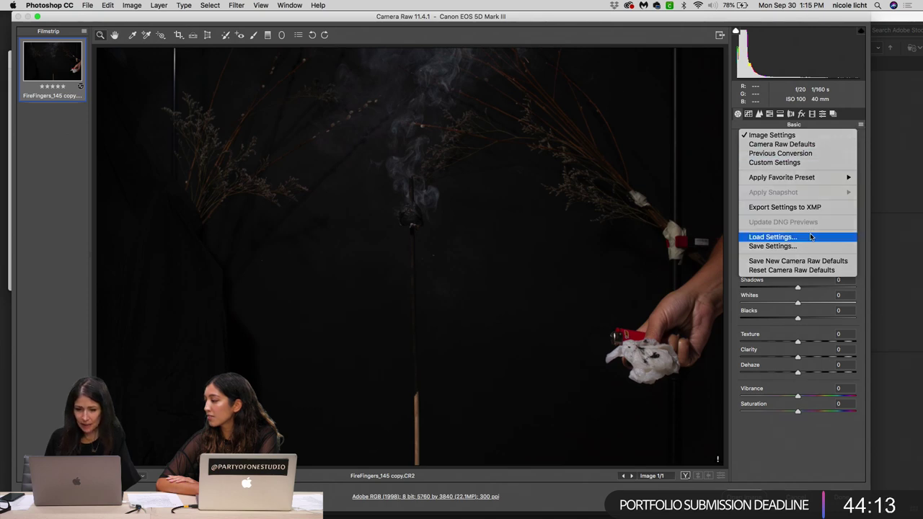
pyautogui.click(771, 236)
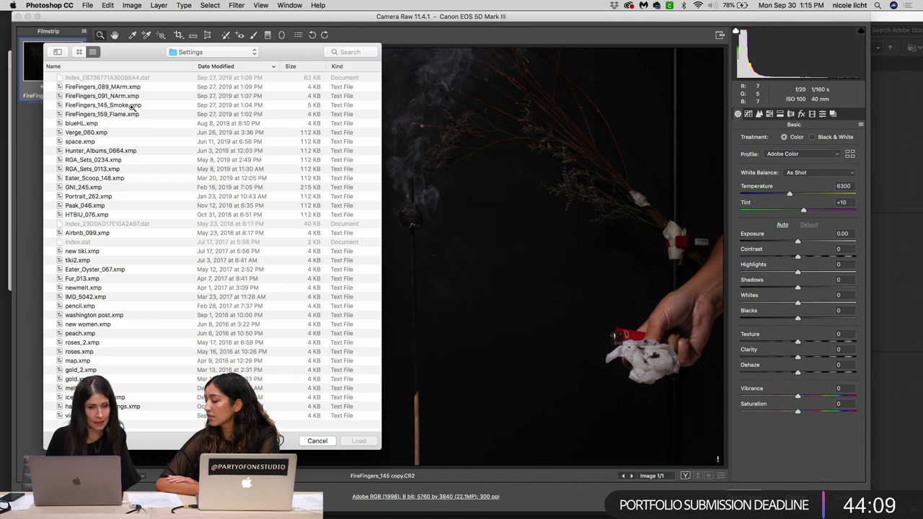
pyautogui.click(132, 105)
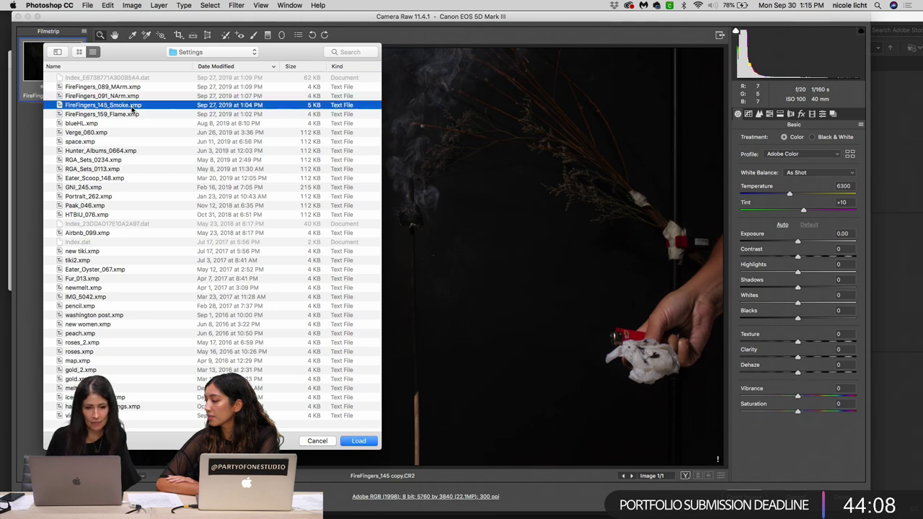
pyautogui.click(359, 441)
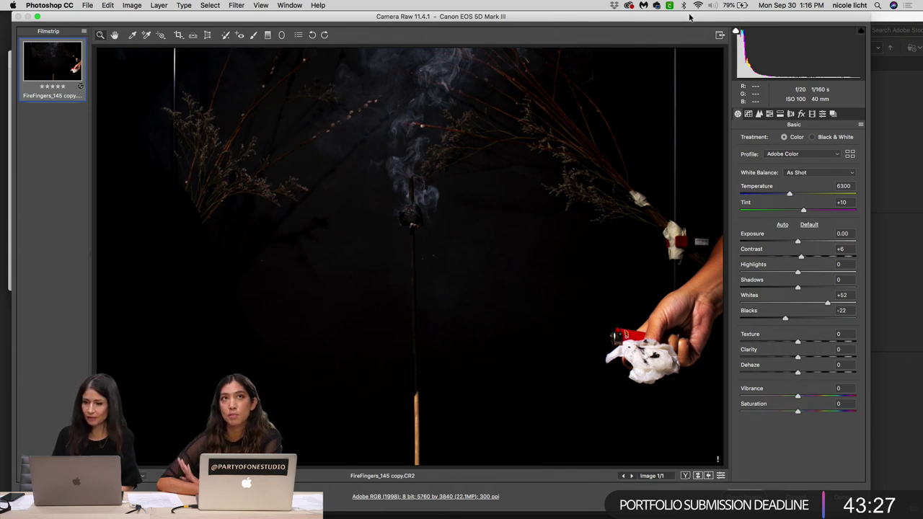
# - Move the Camera Raw window slightly aside
pyautogui.moveTo(689, 17); pyautogui.dragTo(710, 14)
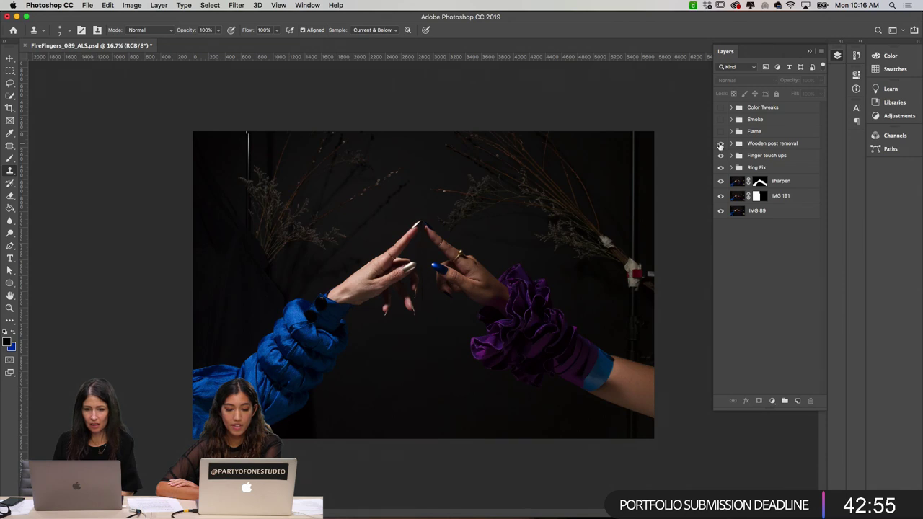
# - Check the Wooden post removal group's visibility and zoom in closer on the hands
pyautogui.click(721, 145)
pyautogui.click(721, 145)
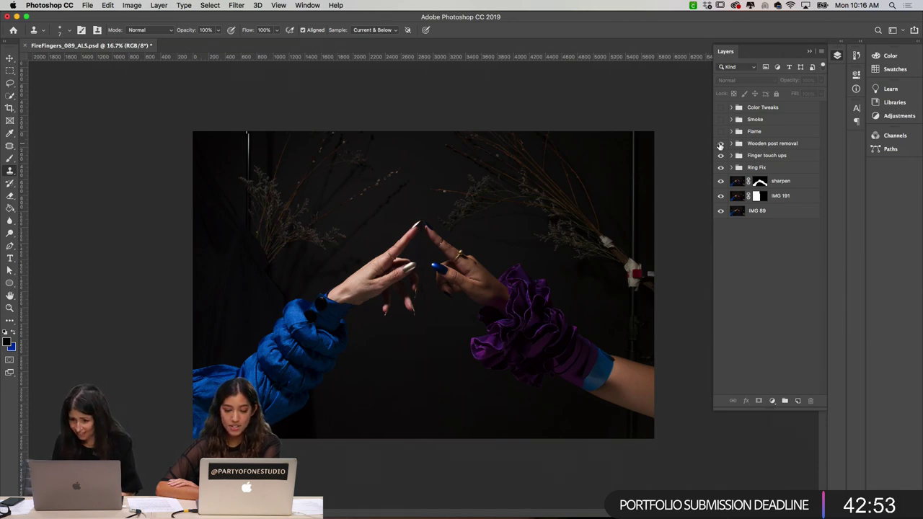
pyautogui.press('super+equal')
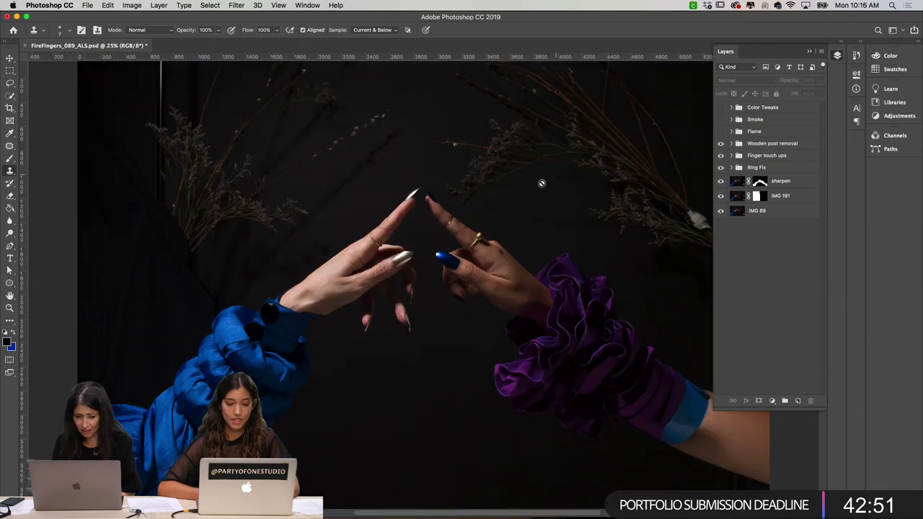
pyautogui.scroll(-2, 570, 180)
pyautogui.scroll(2, 602, 179)
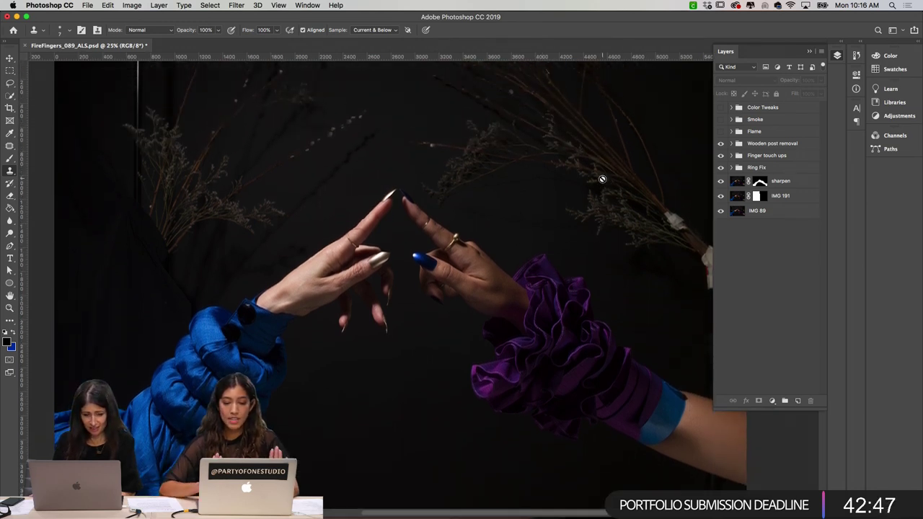
pyautogui.hscroll(2, 552, 233)
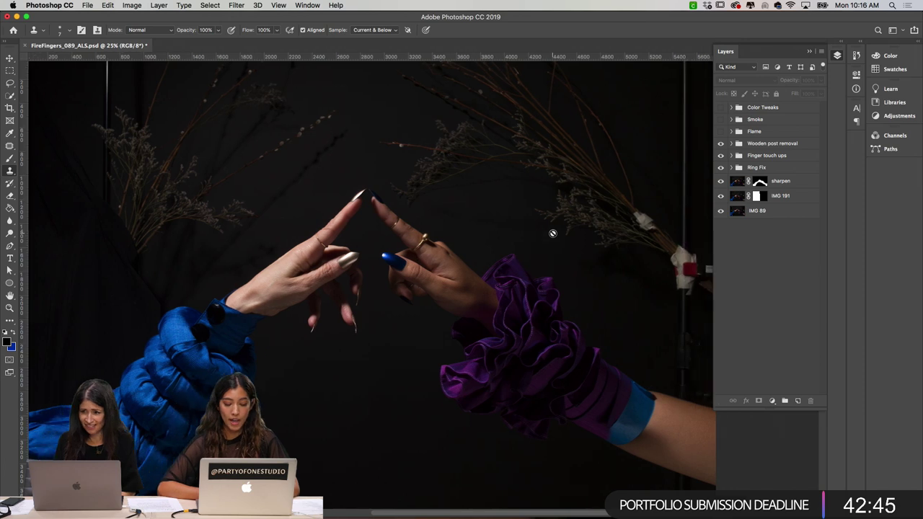
pyautogui.scroll(1, 552, 233)
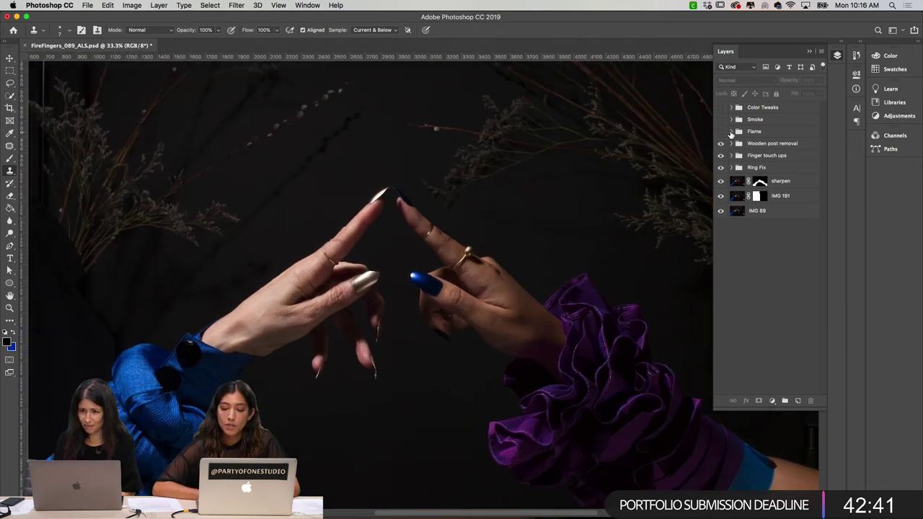
# - Expand and show the Flame group, leaving the flame copy layer hidden
pyautogui.click(731, 132)
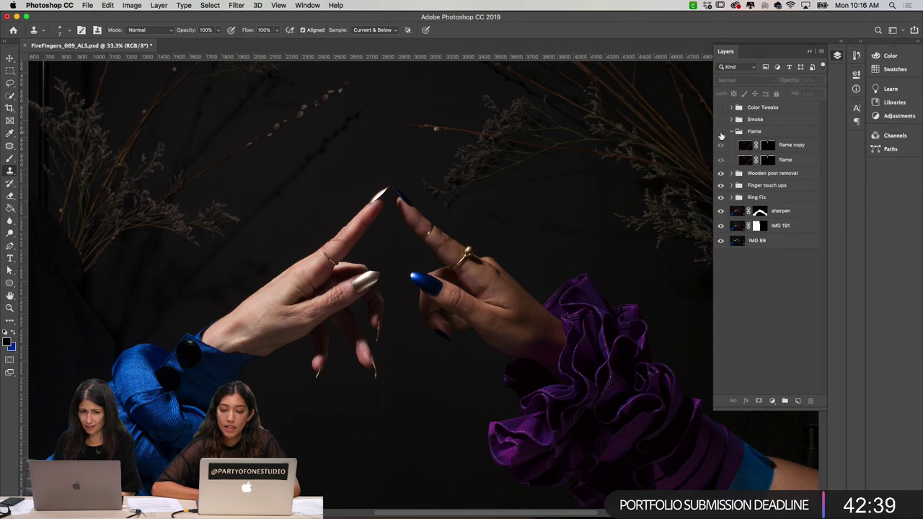
pyautogui.click(721, 132)
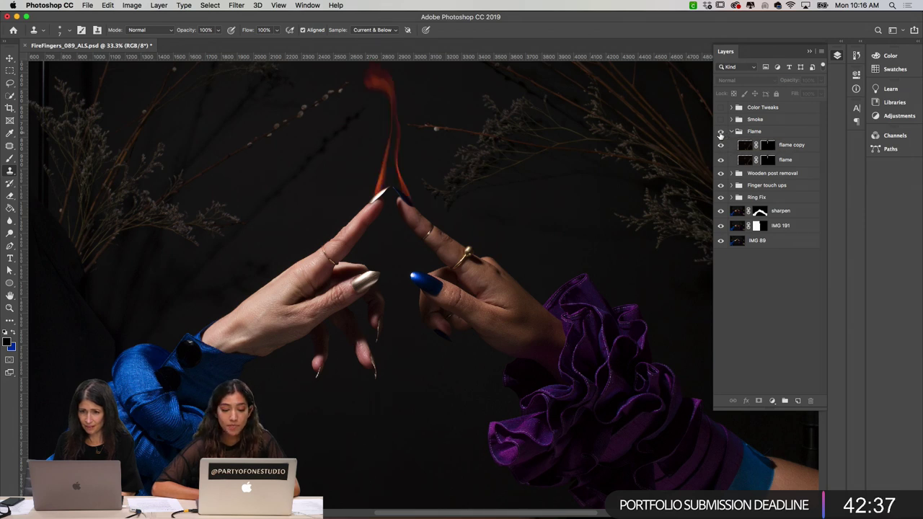
pyautogui.scroll(2, 596, 196)
pyautogui.hscroll(1, 596, 196)
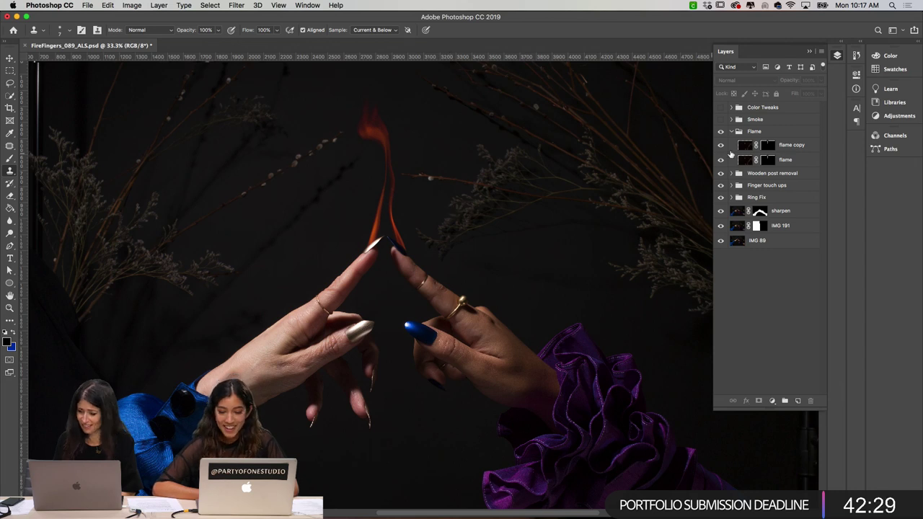
pyautogui.click(721, 146)
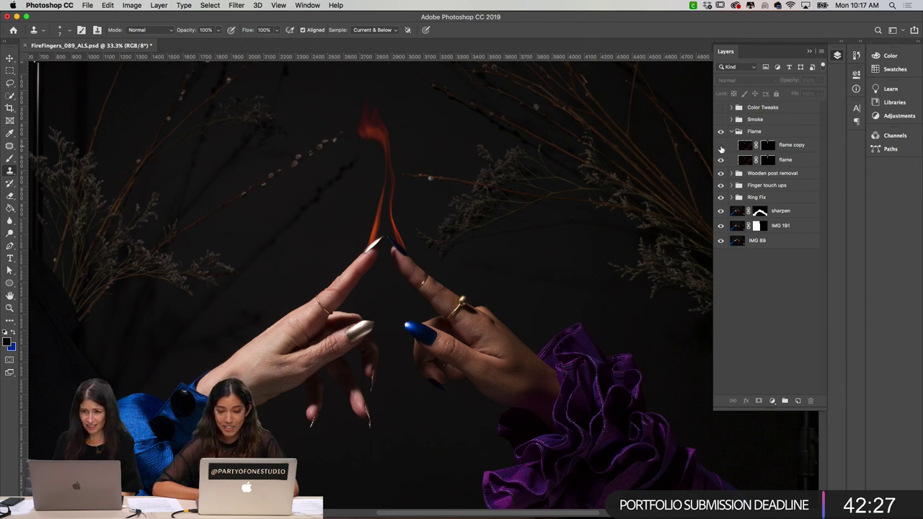
pyautogui.click(720, 160)
pyautogui.click(721, 147)
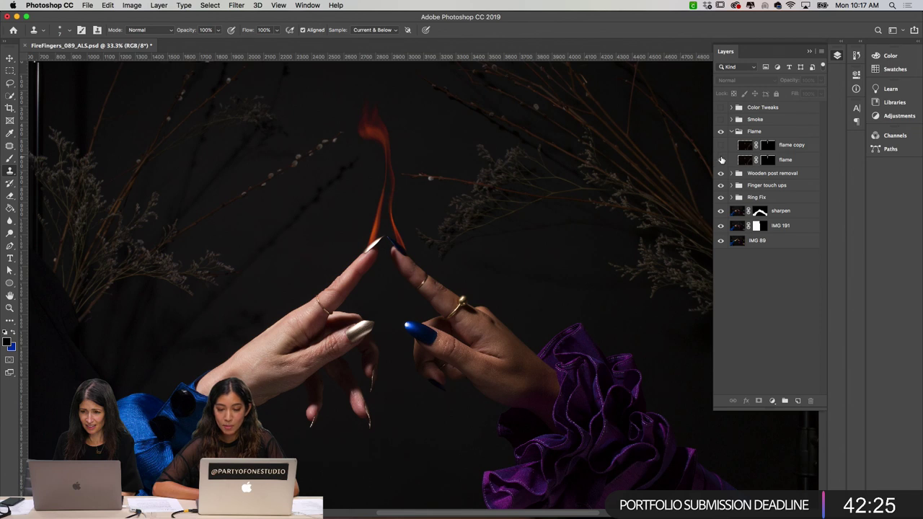
# - Set the flame layer to Normal and inspect its layer mask on its own
pyautogui.click(750, 160)
pyautogui.click(748, 78)
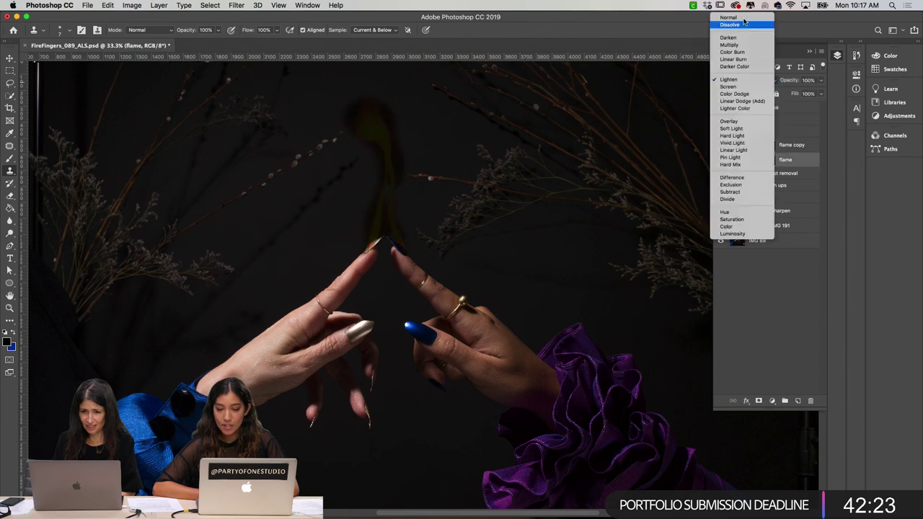
pyautogui.click(741, 17)
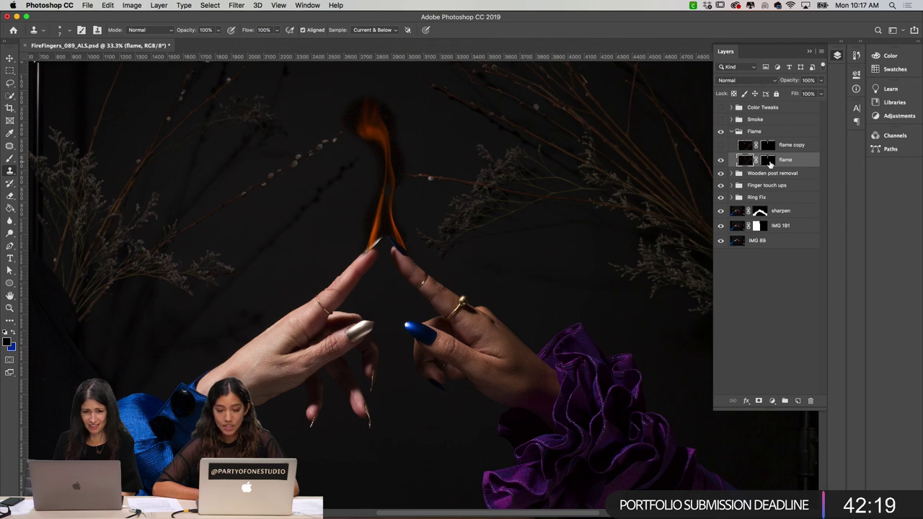
pyautogui.keyDown('alt'); pyautogui.click(770, 165); pyautogui.keyUp('alt')
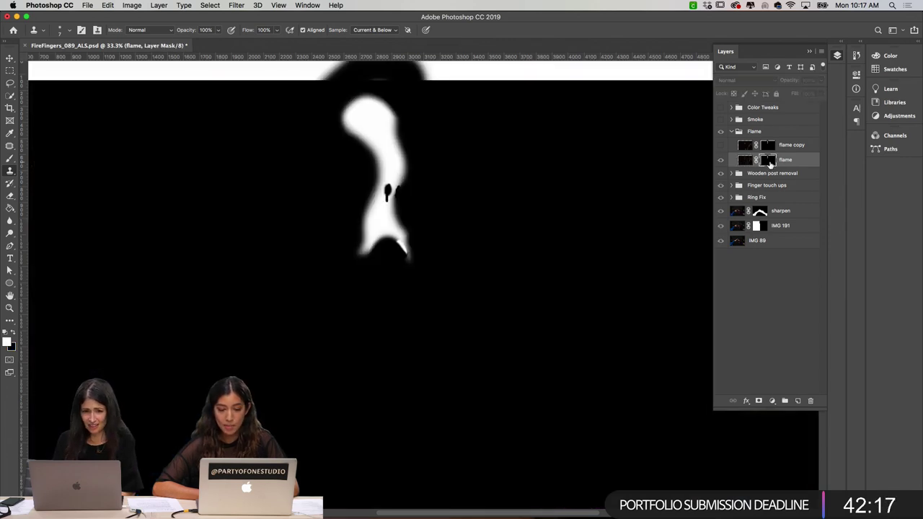
pyautogui.keyDown('alt'); pyautogui.click(769, 163); pyautogui.keyUp('alt')
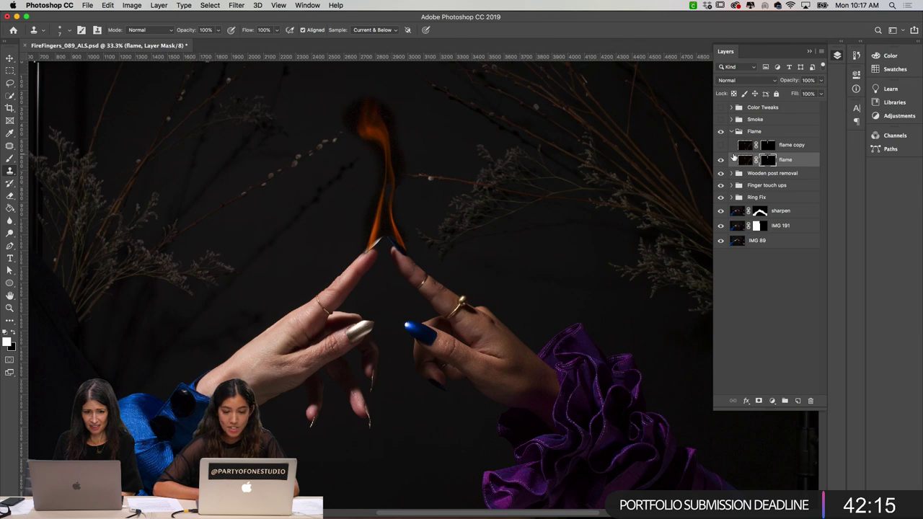
pyautogui.keyDown('alt'); pyautogui.click(770, 163); pyautogui.keyUp('alt')
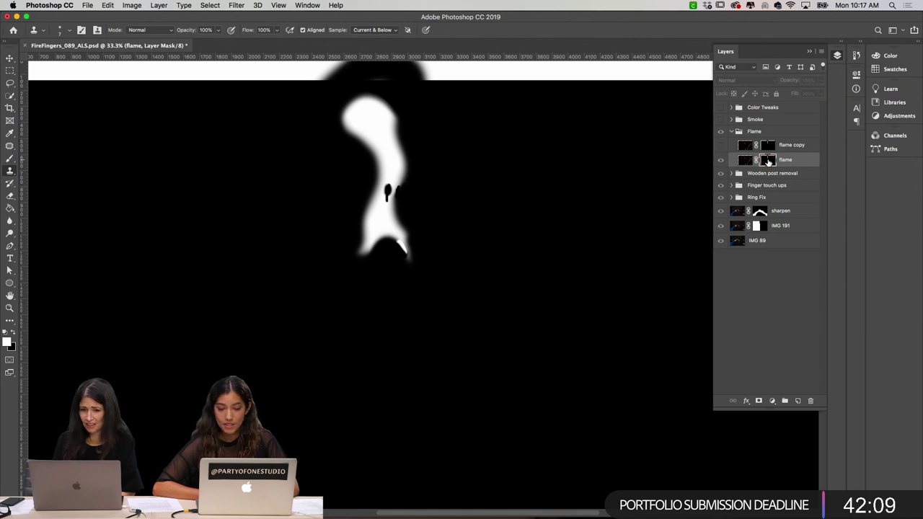
pyautogui.keyDown('alt'); pyautogui.click(768, 160); pyautogui.keyUp('alt')
pyautogui.keyDown('shift'); pyautogui.click(768, 161); pyautogui.keyUp('shift')
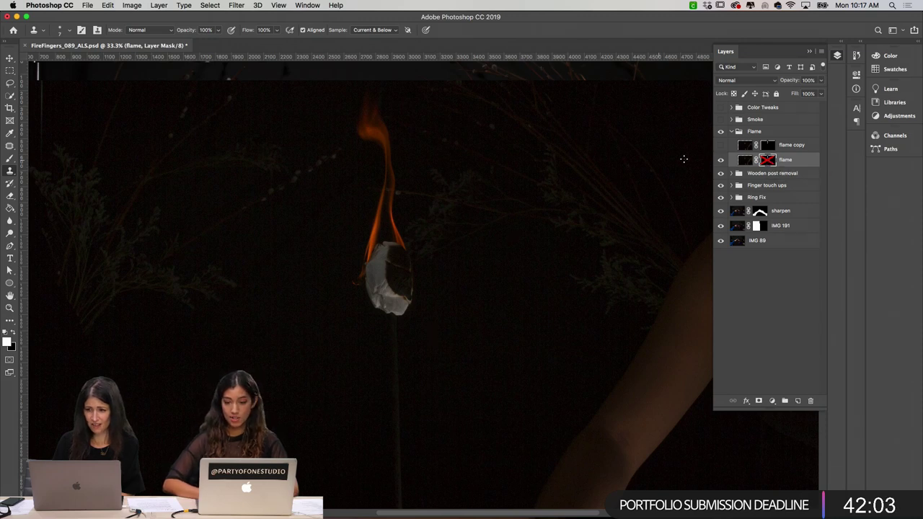
pyautogui.keyDown('shift'); pyautogui.click(768, 162); pyautogui.keyUp('shift')
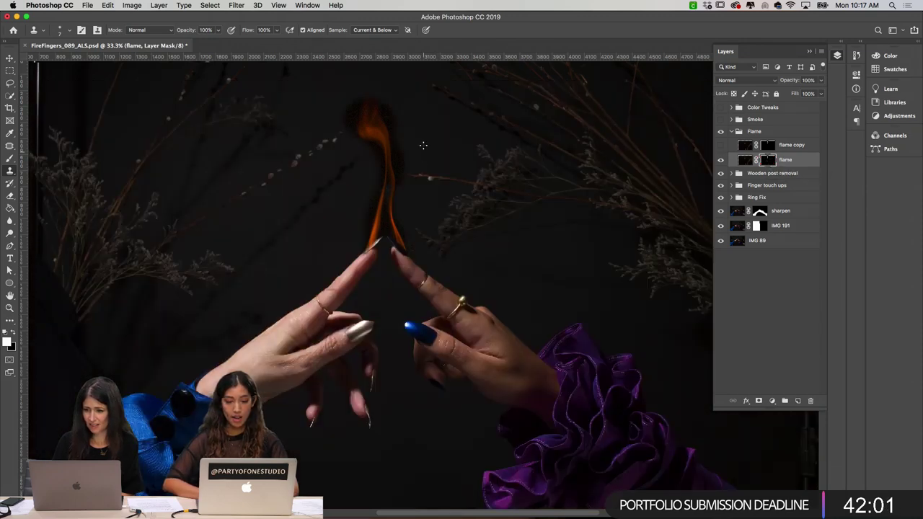
# - Set the flame layer to Lighten blending and compare it with and without its mask
pyautogui.click(747, 158)
pyautogui.click(747, 80)
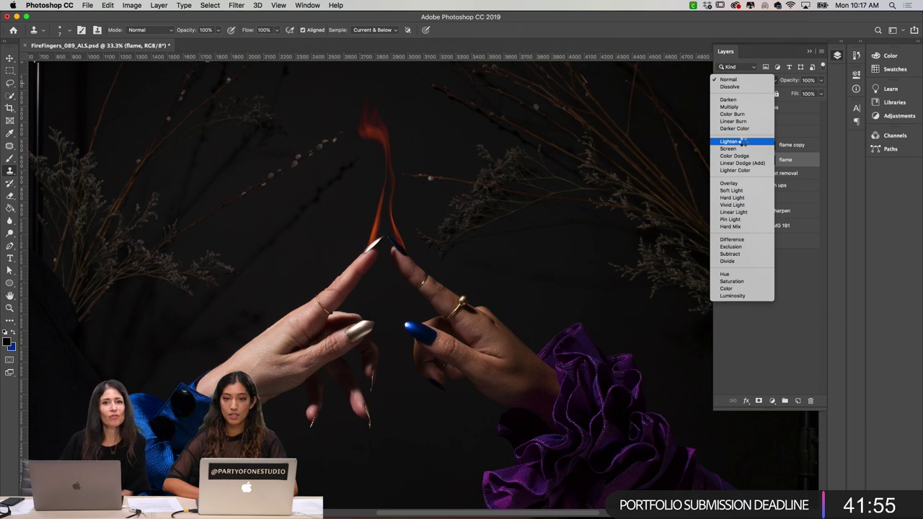
pyautogui.click(741, 142)
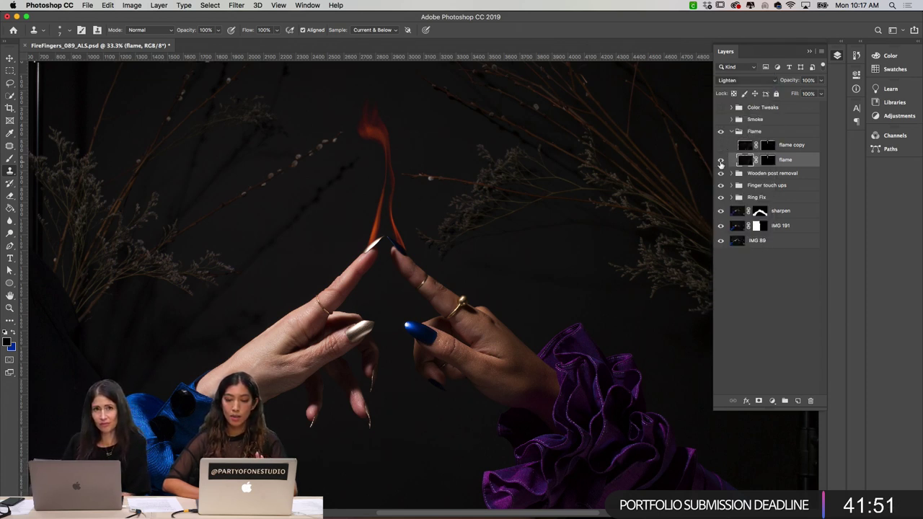
pyautogui.click(721, 161)
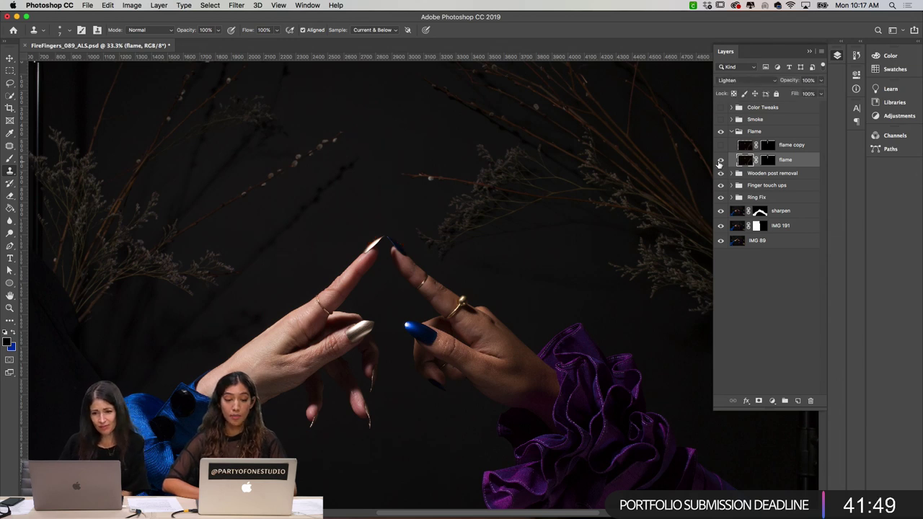
pyautogui.click(720, 160)
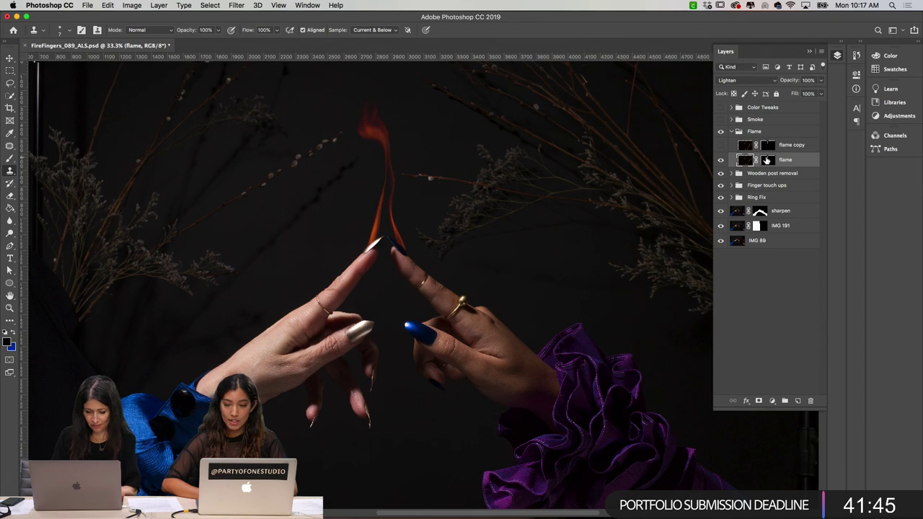
pyautogui.keyDown('shift'); pyautogui.click(766, 160); pyautogui.keyUp('shift')
pyautogui.keyDown('shift'); pyautogui.click(767, 160); pyautogui.keyUp('shift')
pyautogui.keyDown('shift'); pyautogui.click(769, 160); pyautogui.keyUp('shift')
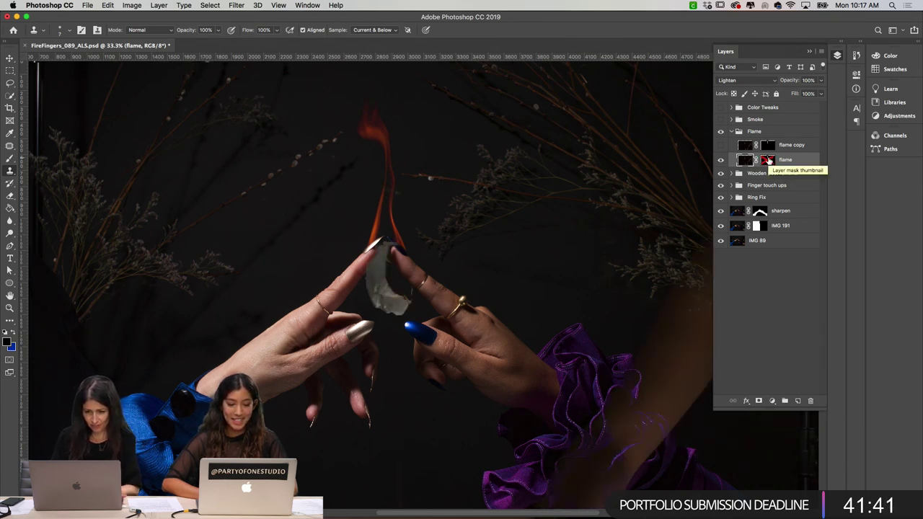
pyautogui.keyDown('shift'); pyautogui.click(769, 160); pyautogui.keyUp('shift')
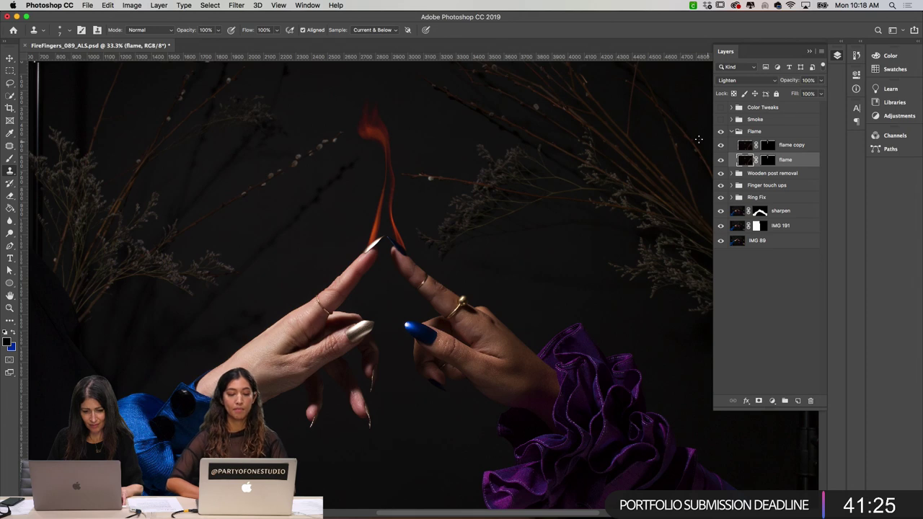
# - Zoom out to 16.7% on the composite, then back in to 25%
pyautogui.press('super+minus')
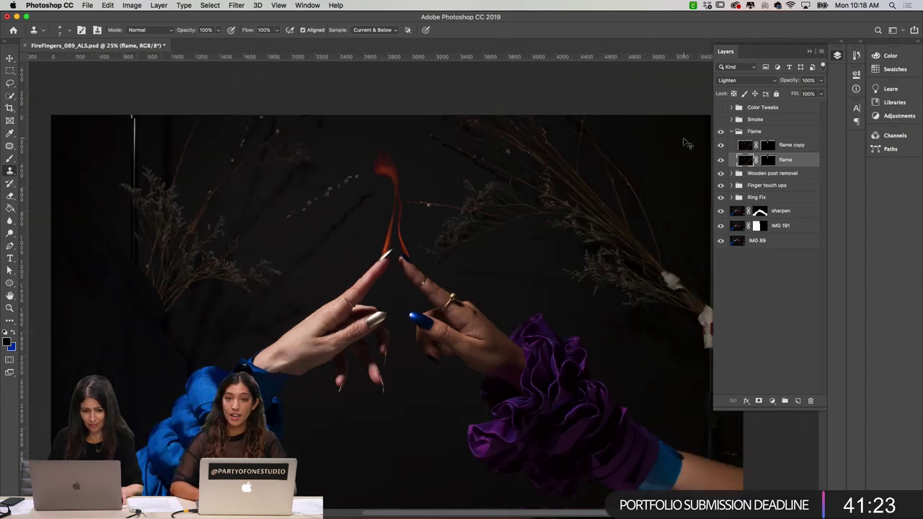
pyautogui.press('super+minus')
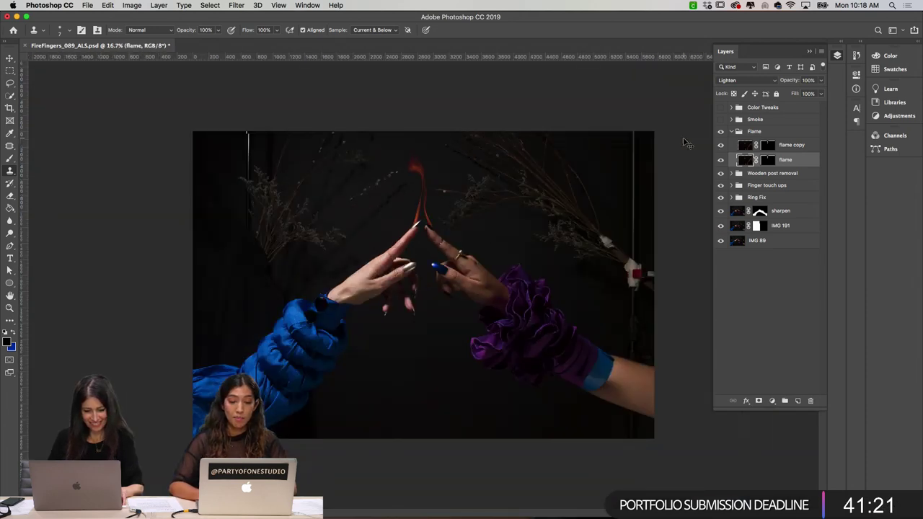
pyautogui.press('super+plus')
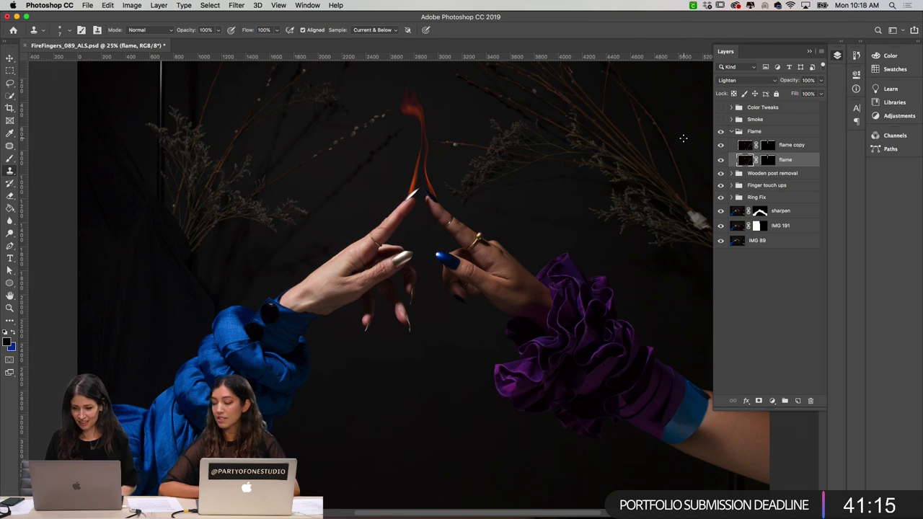
# - Collapse the Flame group, then expand the Smoke group and make it visible
pyautogui.click(733, 131)
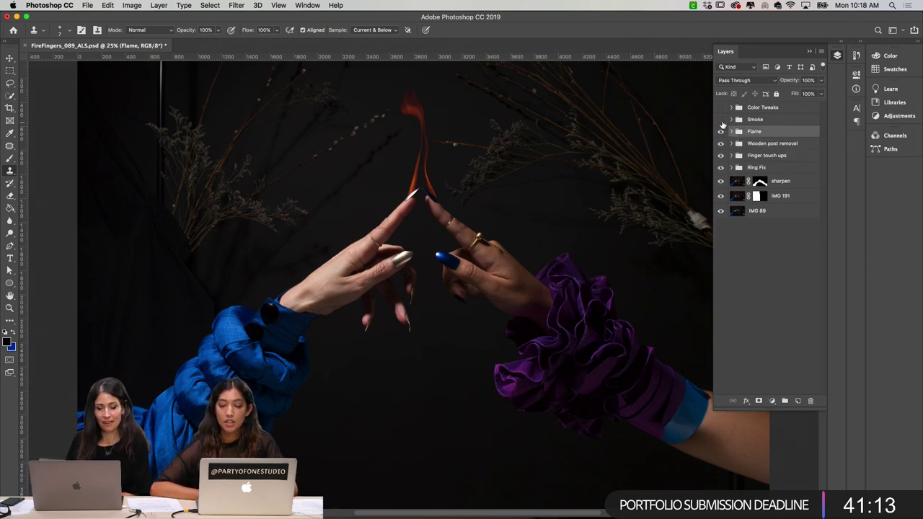
pyautogui.click(733, 120)
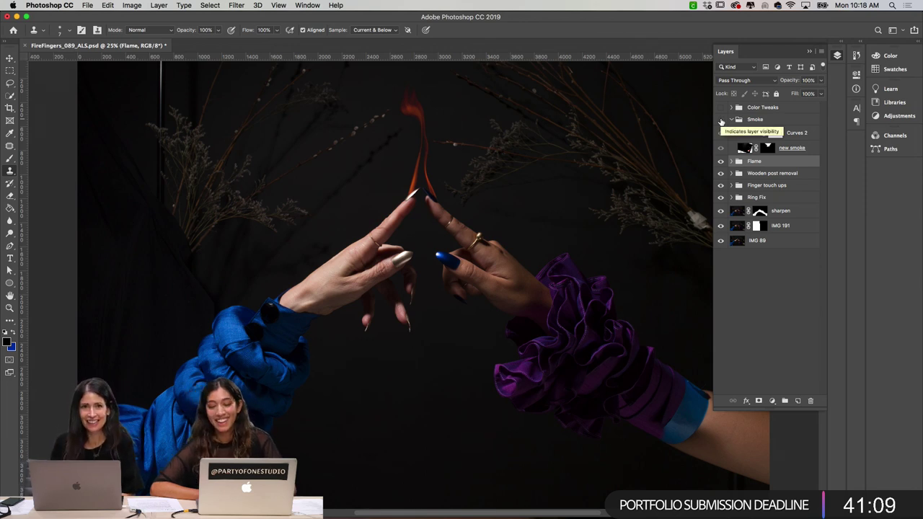
pyautogui.click(720, 119)
pyautogui.scroll(3, 553, 185)
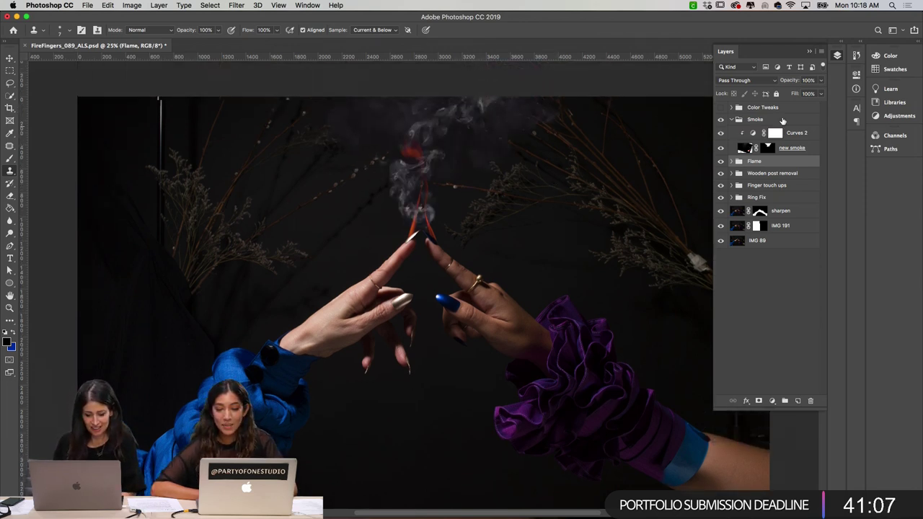
# - Disable the new smoke layer's mask and set its blend mode to Normal, leaving Blending Options unchanged
pyautogui.keyDown('shift'); pyautogui.click(769, 149); pyautogui.keyUp('shift')
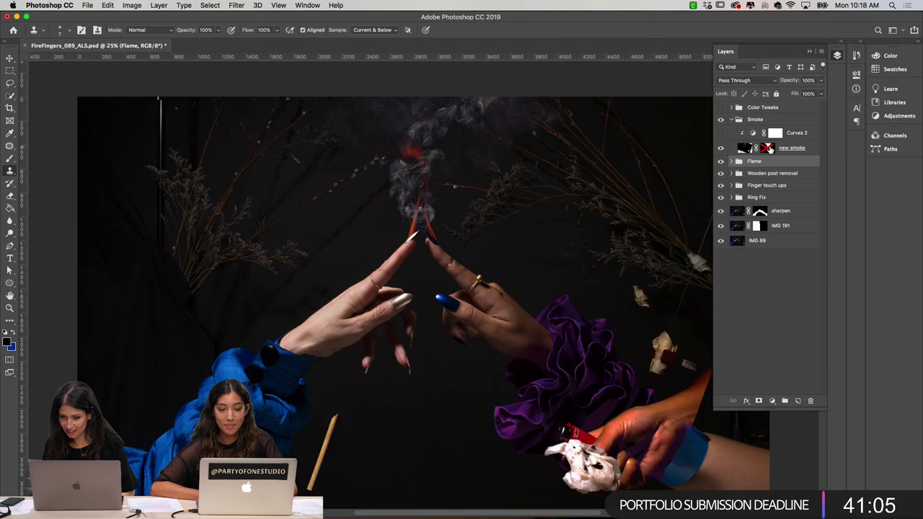
pyautogui.click(801, 149)
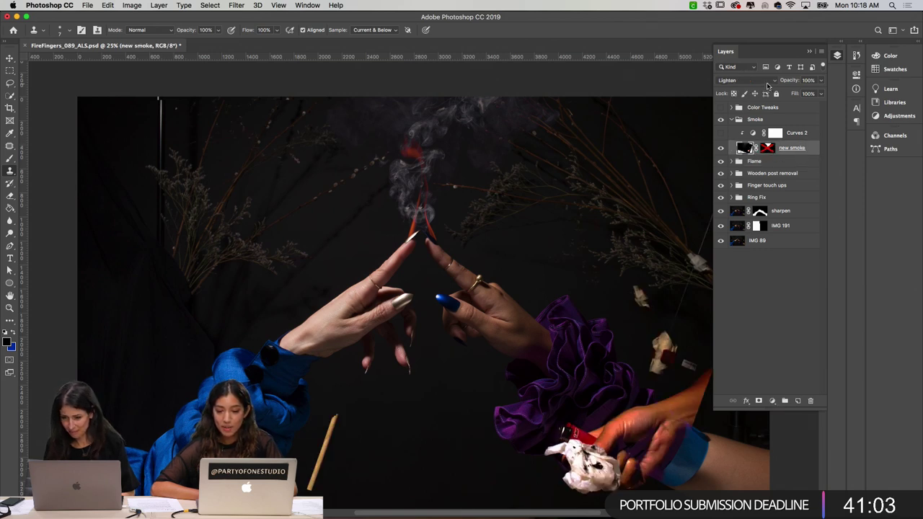
pyautogui.click(764, 82)
pyautogui.click(729, 17)
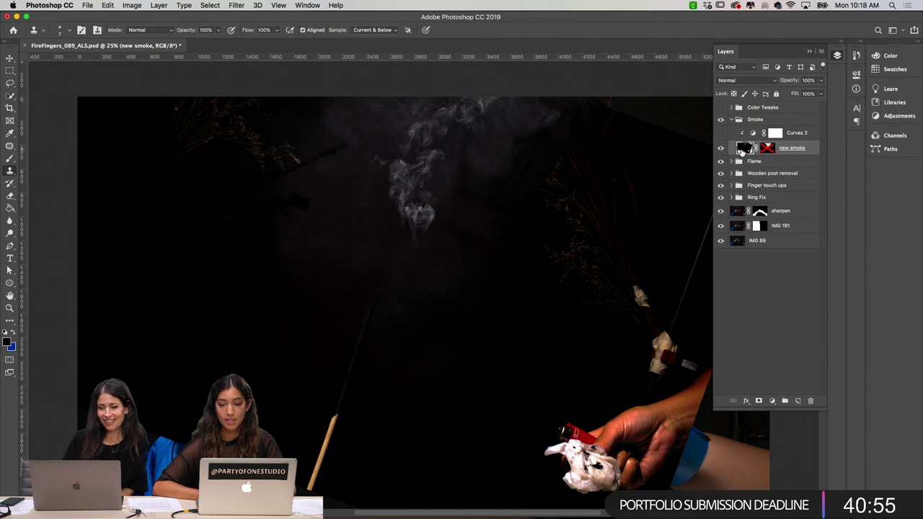
pyautogui.doubleClick(741, 150)
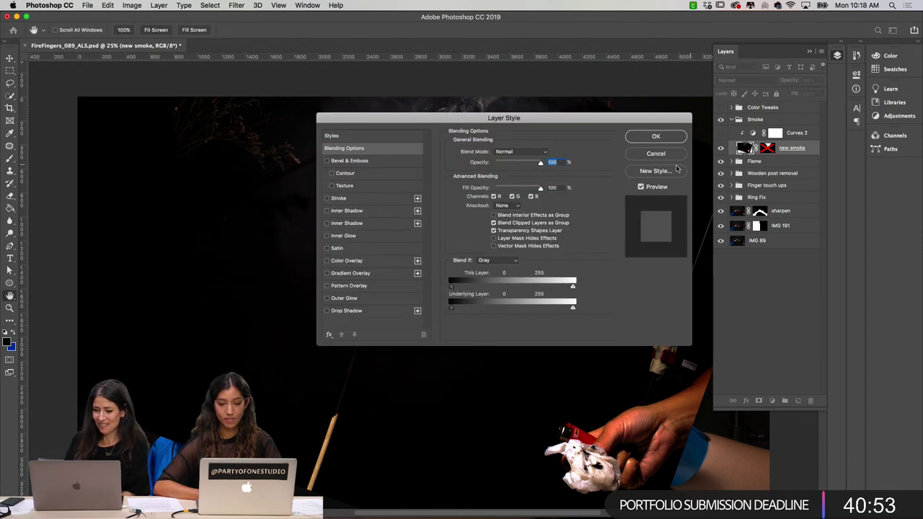
pyautogui.click(646, 154)
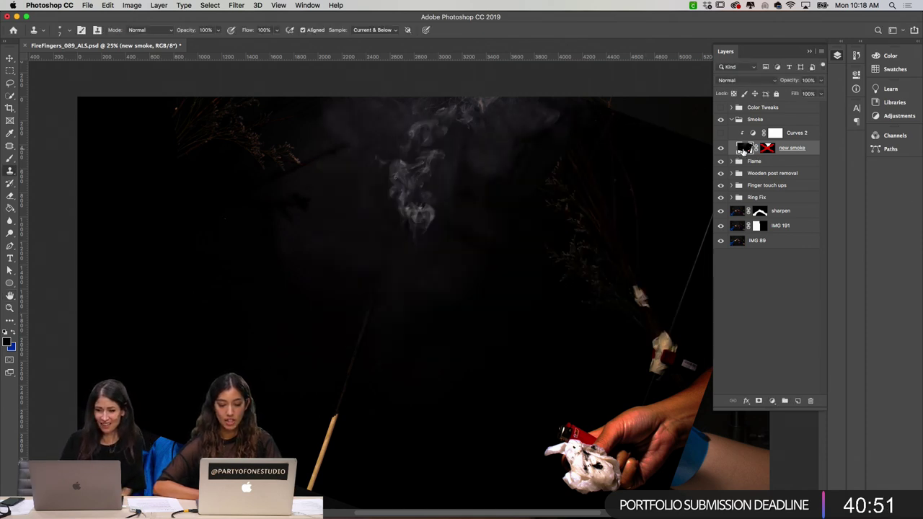
pyautogui.keyDown('super'); pyautogui.click(746, 151); pyautogui.keyUp('super')
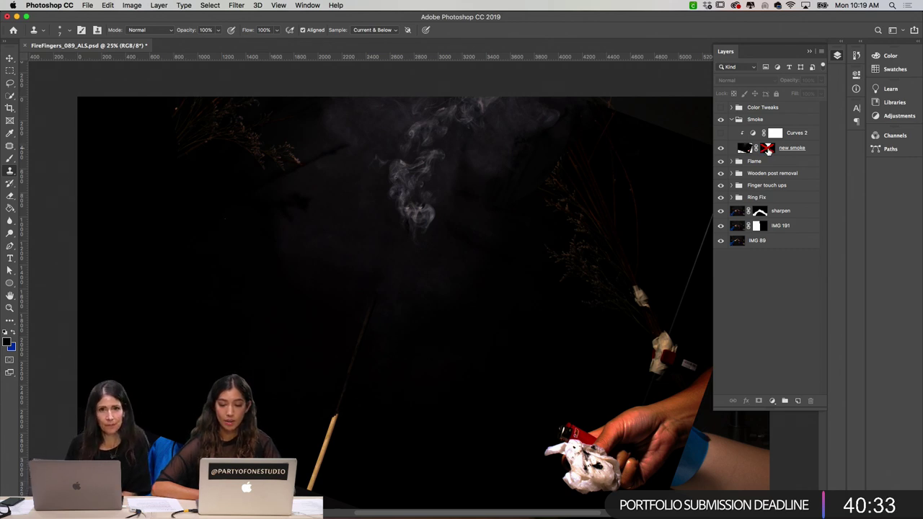
# - Inspect the new smoke mask, then blend the new smoke layer in Lighten mode through its mask
pyautogui.keyDown('alt'); pyautogui.click(768, 148); pyautogui.keyUp('alt')
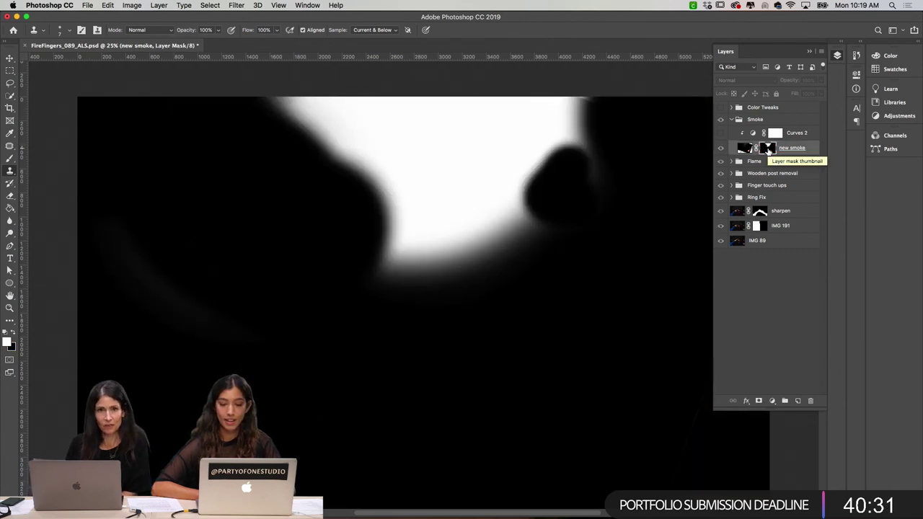
pyautogui.keyDown('alt'); pyautogui.click(768, 149); pyautogui.keyUp('alt')
pyautogui.keyDown('shift'); pyautogui.click(768, 149); pyautogui.keyUp('shift')
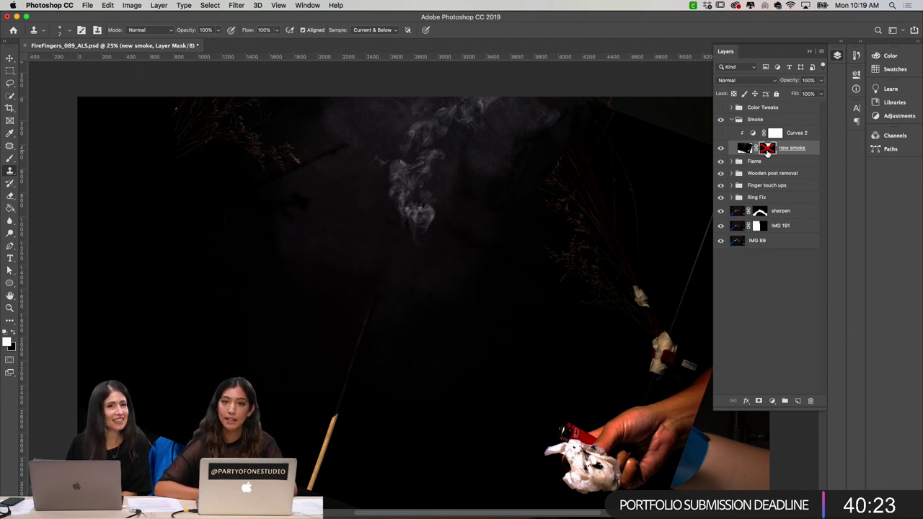
pyautogui.keyDown('alt'); pyautogui.click(721, 150); pyautogui.keyUp('alt')
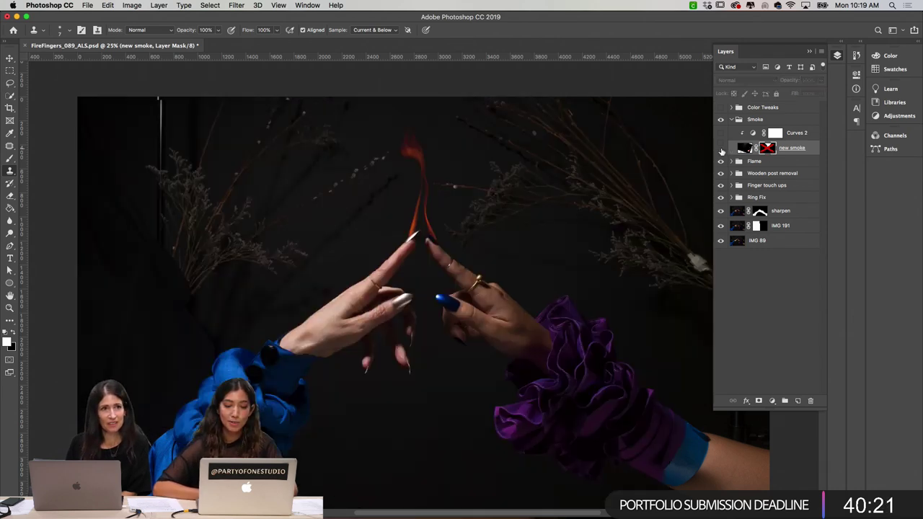
pyautogui.keyDown('alt'); pyautogui.click(721, 150); pyautogui.keyUp('alt')
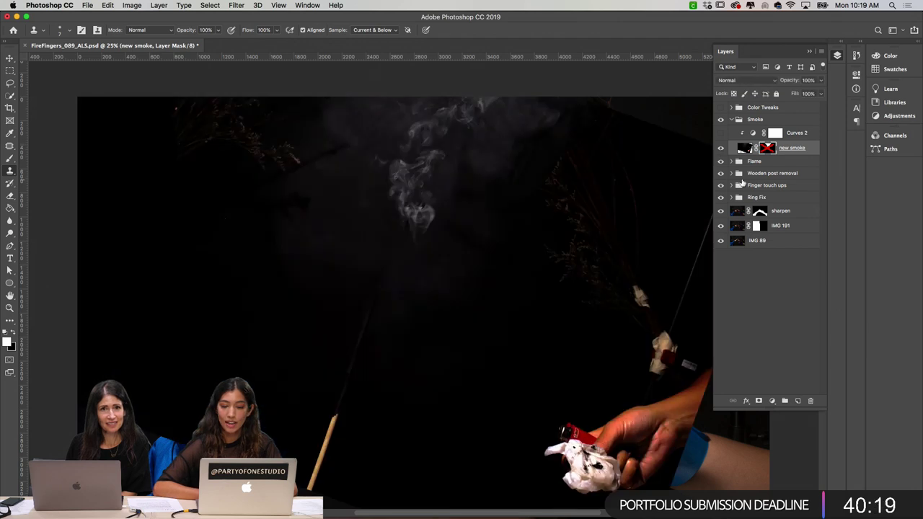
pyautogui.click(749, 81)
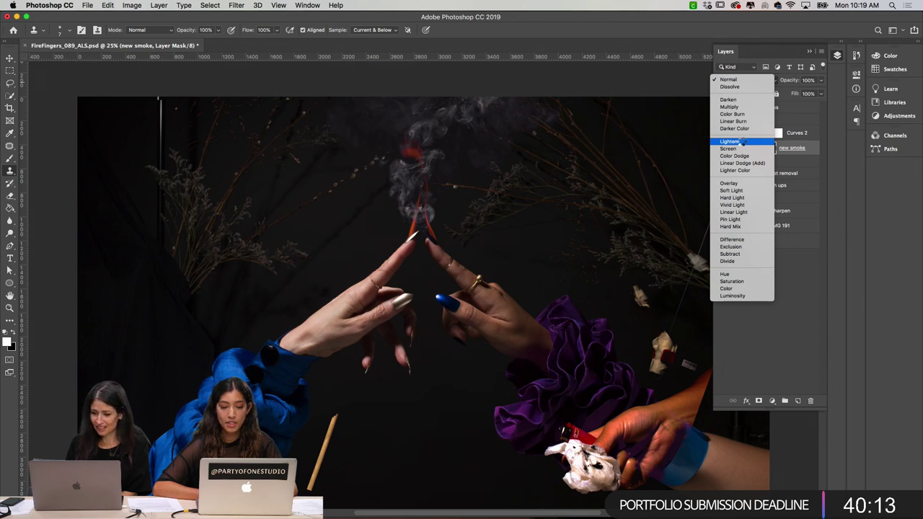
pyautogui.click(741, 142)
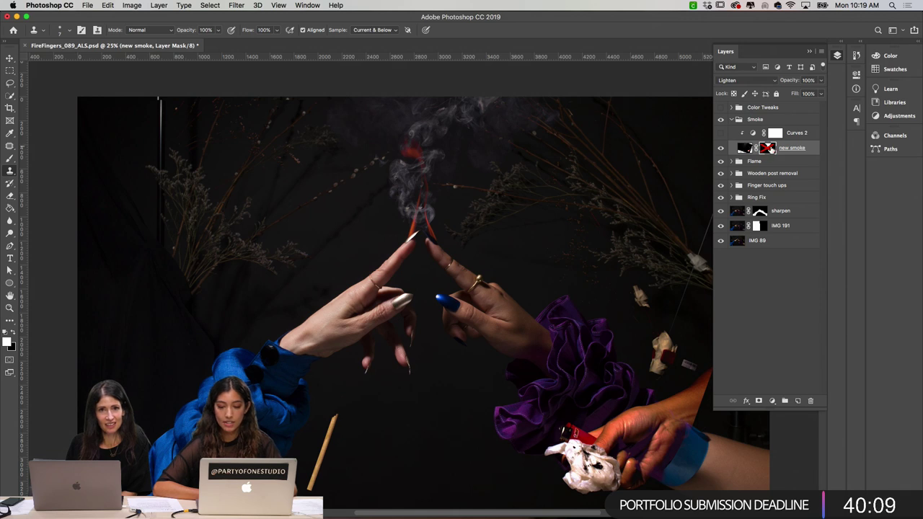
pyautogui.keyDown('alt'); pyautogui.click(770, 148); pyautogui.keyUp('alt')
pyautogui.keyDown('alt'); pyautogui.click(771, 148); pyautogui.keyUp('alt')
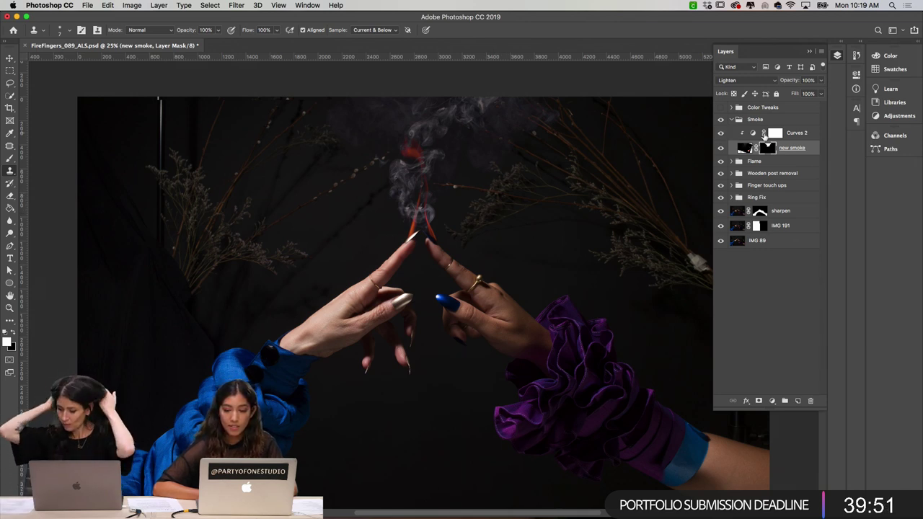
# - Review the Curves 2 adjustment's properties on the smoke
pyautogui.doubleClick(753, 133)
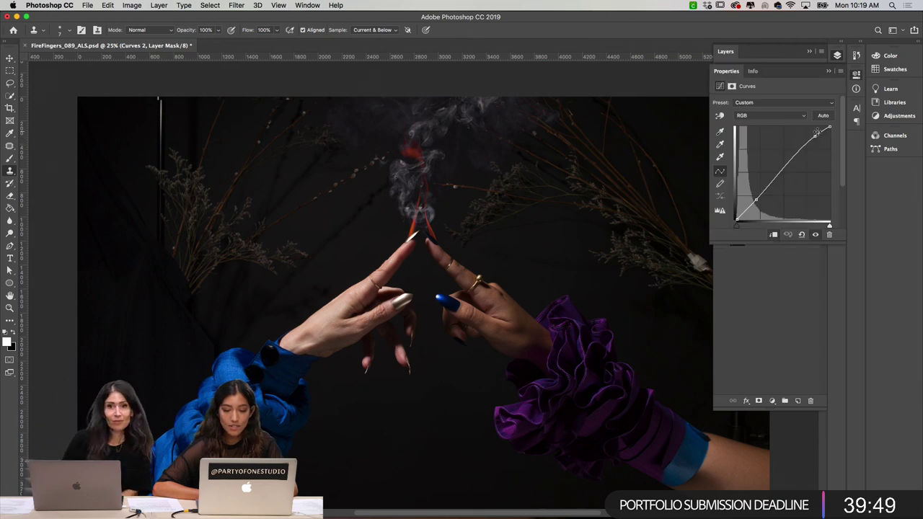
pyautogui.click(828, 70)
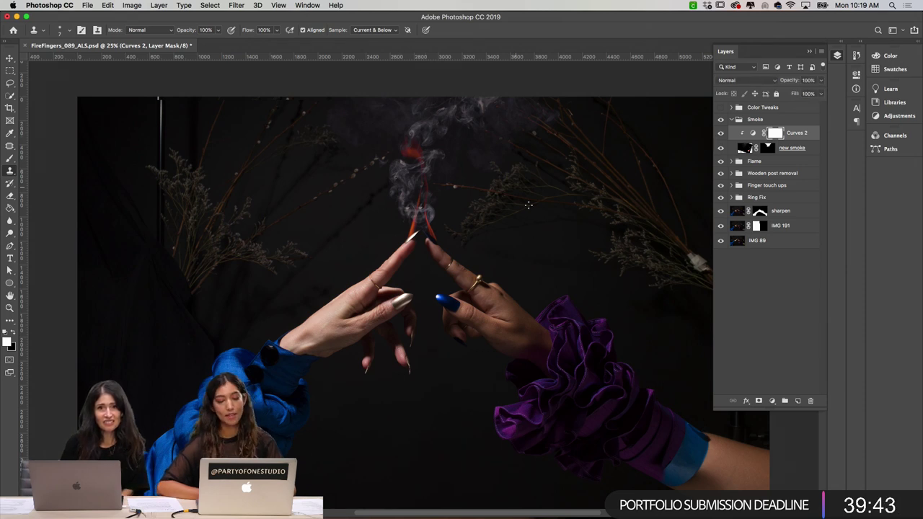
pyautogui.scroll(-2, 518, 187)
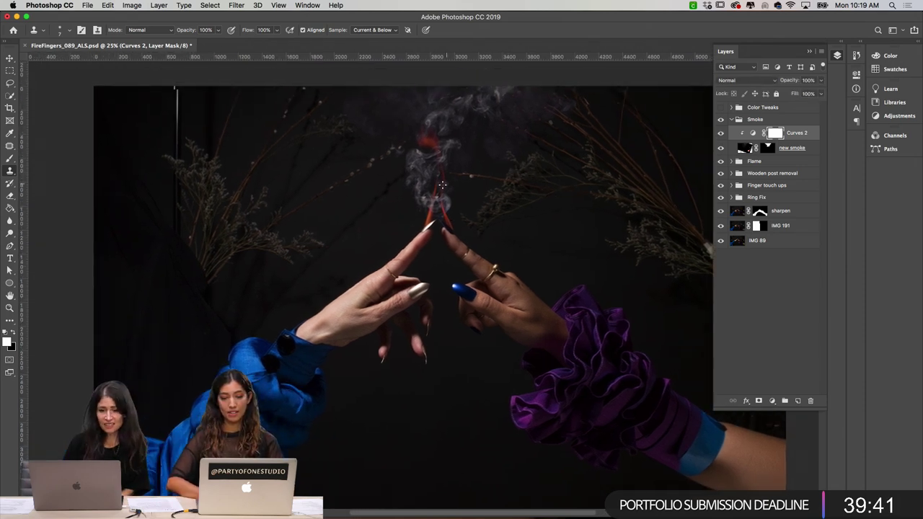
pyautogui.hscroll(2, 442, 186)
# - Zoom in on the flame and smoke, then collapse the Smoke group
pyautogui.press('super+plus')
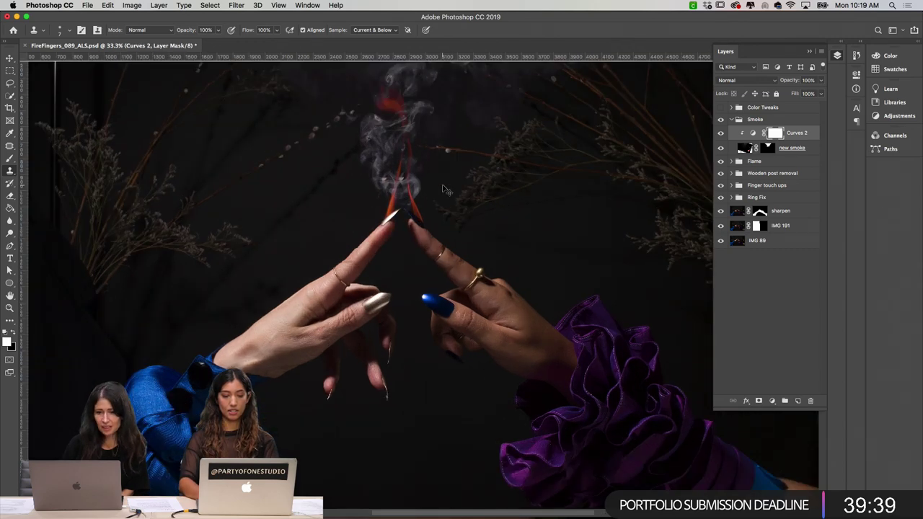
pyautogui.press('super+minus')
pyautogui.press('super+minus')
pyautogui.press('super+plus')
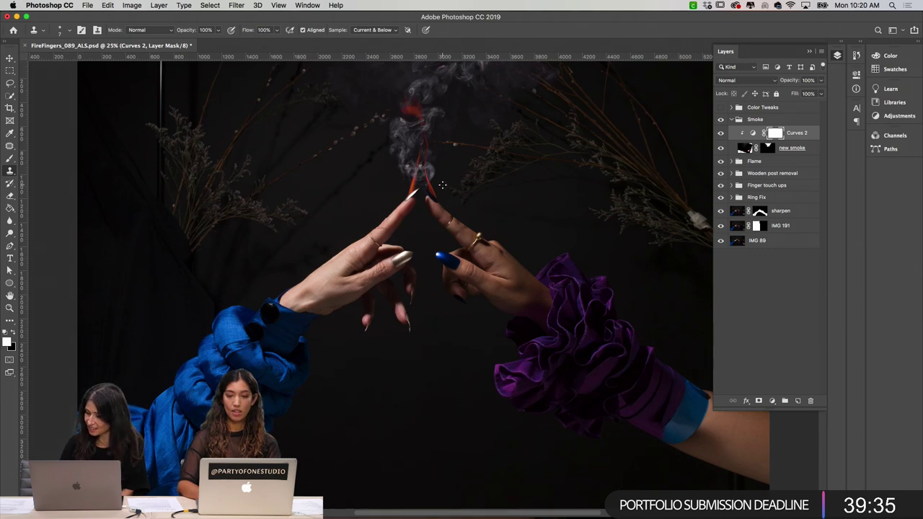
pyautogui.click(732, 119)
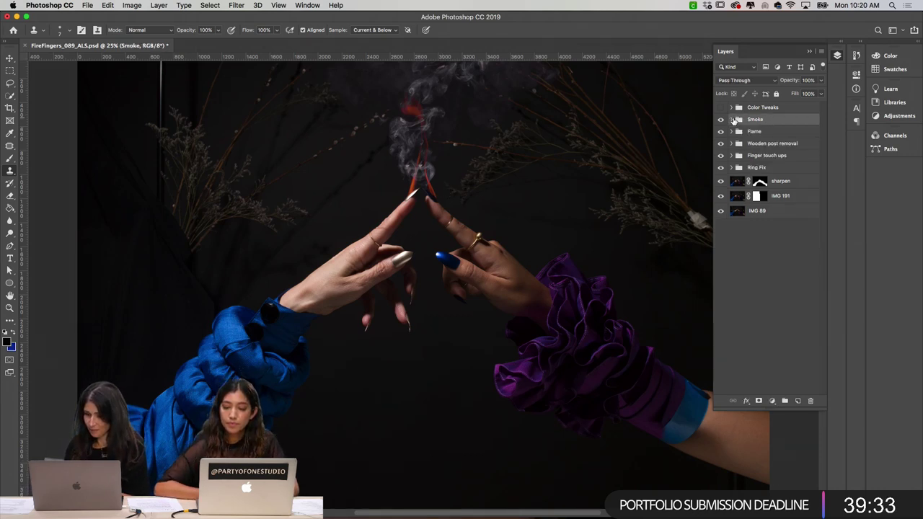
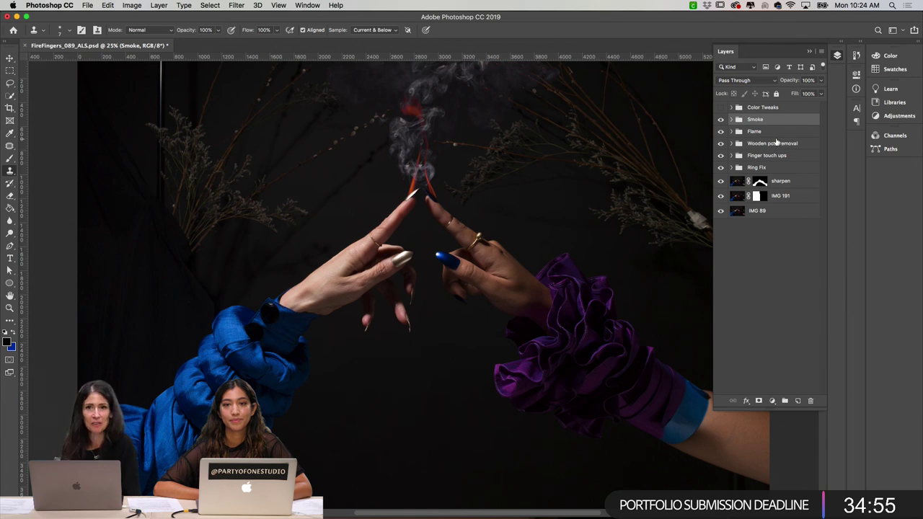
# - Compare the composite with the Smoke group hidden, then peek inside the Color Tweaks group
pyautogui.click(720, 120)
pyautogui.click(720, 120)
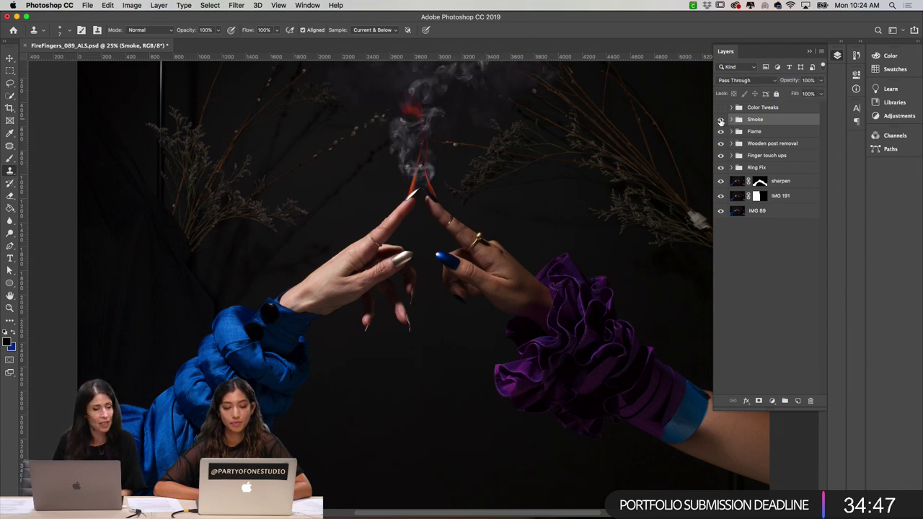
pyautogui.scroll(-2, 651, 243)
pyautogui.scroll(4, 635, 230)
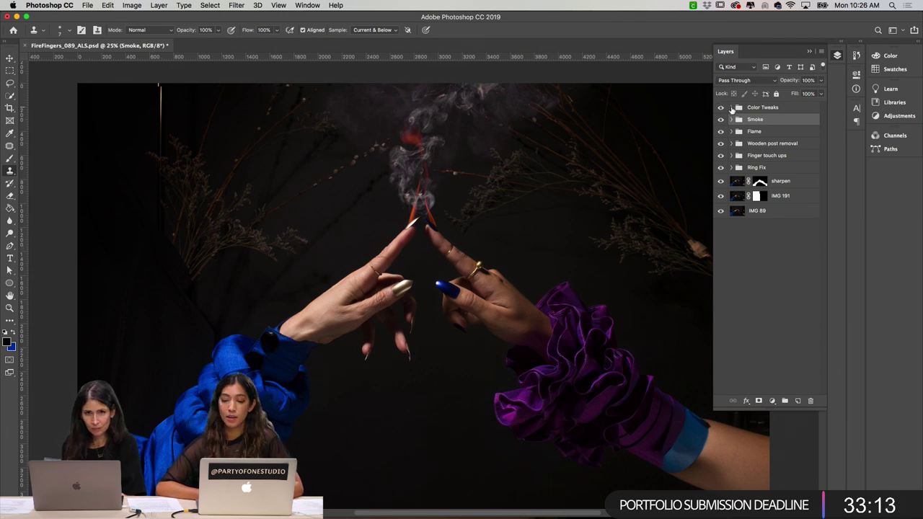
pyautogui.click(731, 107)
pyautogui.click(731, 107)
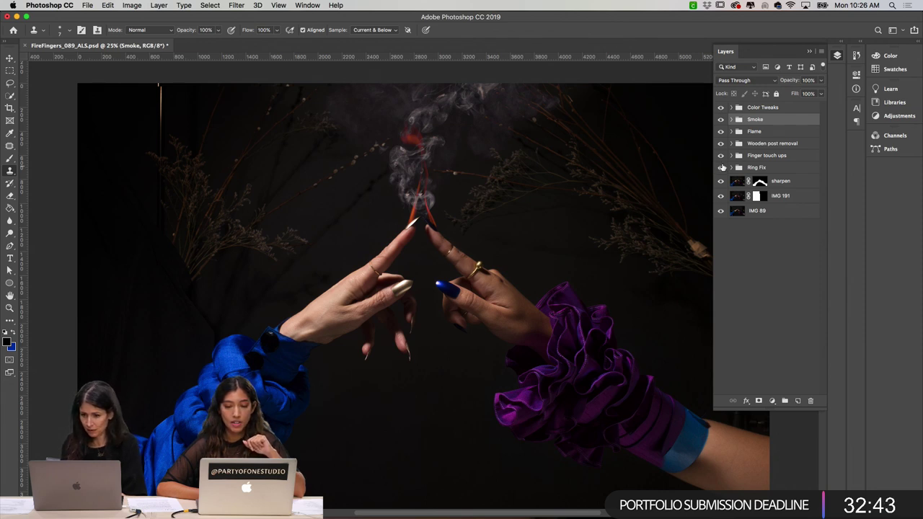
# - Hide Color Tweaks, Smoke, Flame, Wooden post removal, Finger touch ups, Ring Fix, sharpen and IMG 191
pyautogui.click(721, 107)
pyautogui.click(720, 119)
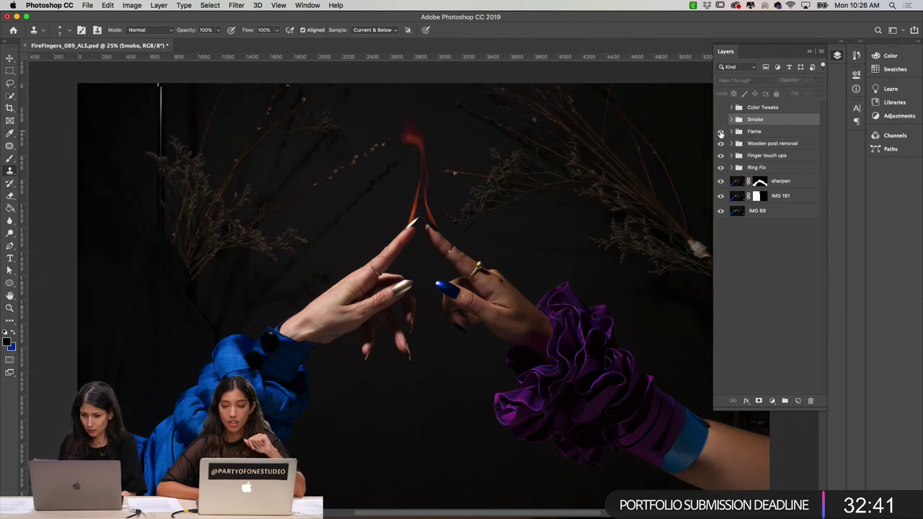
pyautogui.click(720, 132)
pyautogui.click(720, 143)
pyautogui.click(720, 155)
pyautogui.click(720, 167)
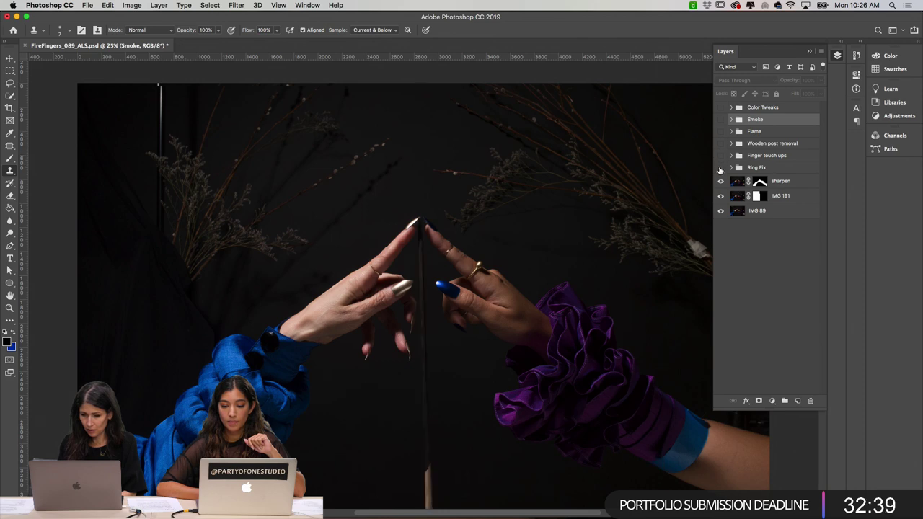
pyautogui.click(720, 181)
pyautogui.click(720, 195)
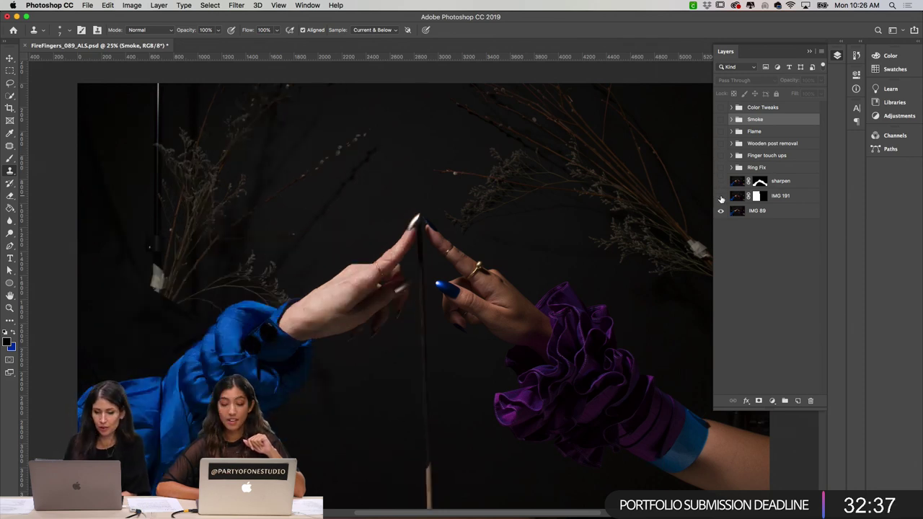
# - Compare IMG 191 against IMG 89 alone, leave IMG 191 visible, and zoom to 50%
pyautogui.click(720, 196)
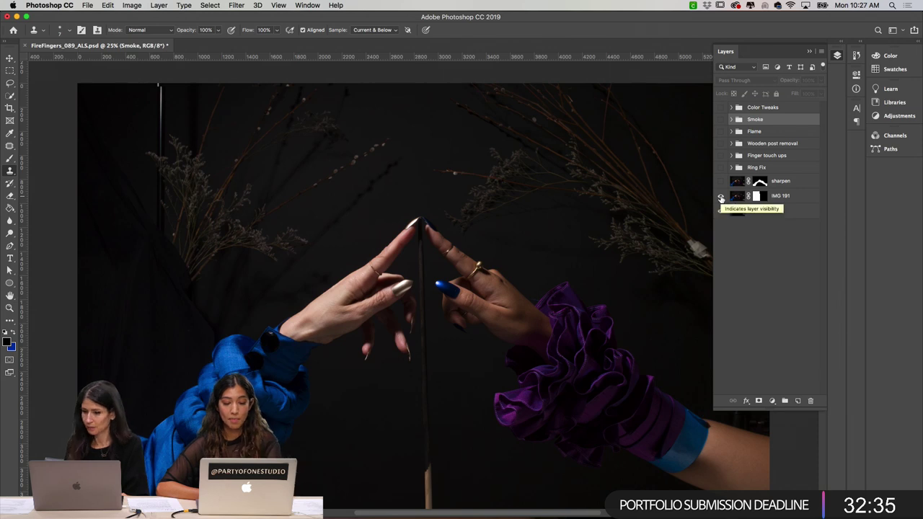
pyautogui.click(721, 196)
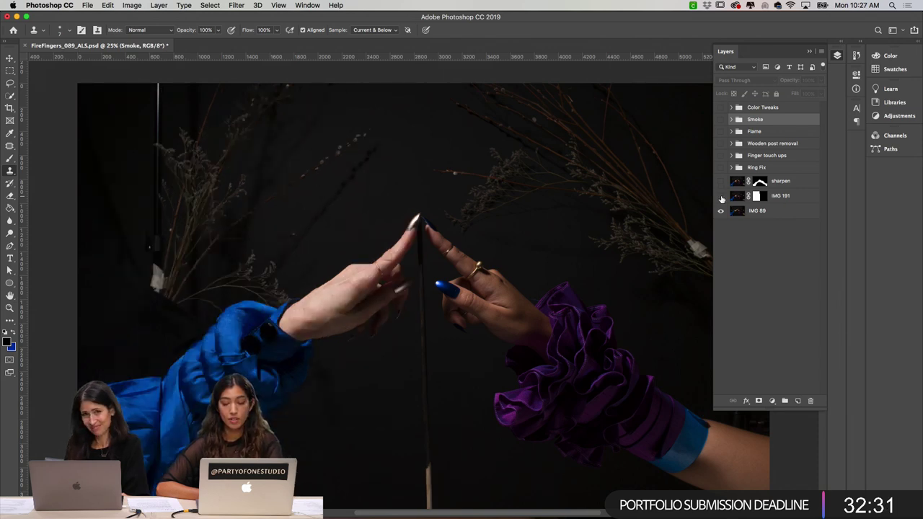
pyautogui.click(720, 196)
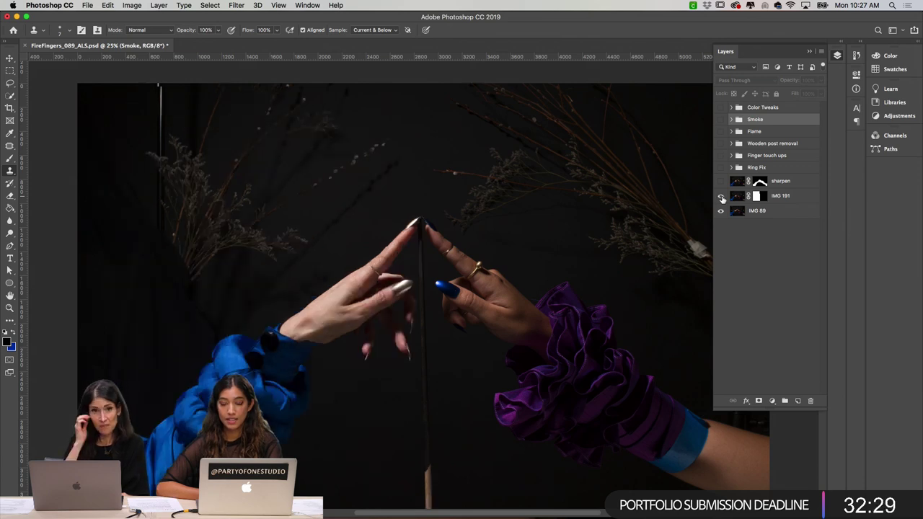
pyautogui.click(721, 197)
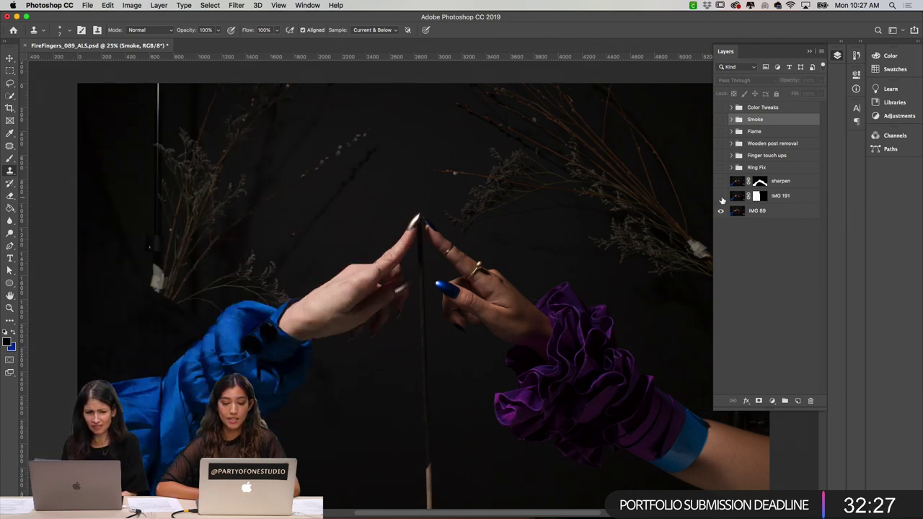
pyautogui.click(720, 196)
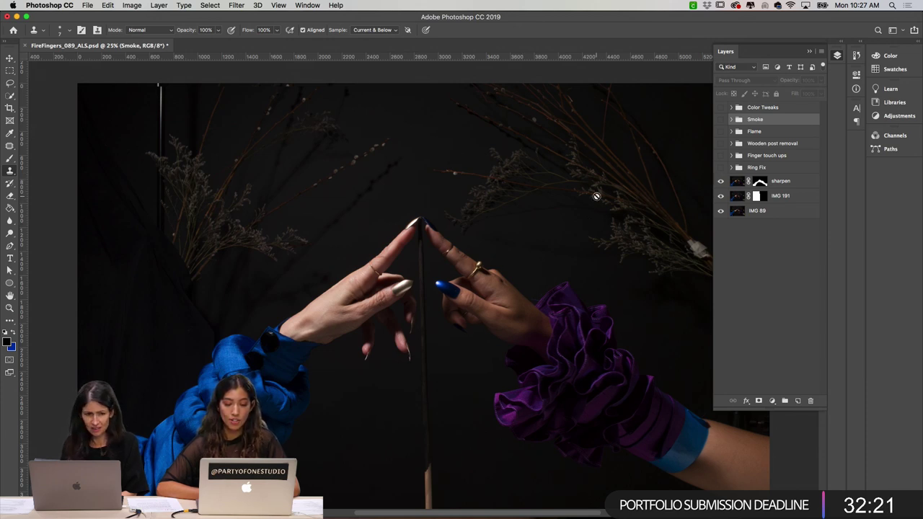
pyautogui.press('super+equal')
pyautogui.press('super+equal')
# - Compare the close-up with and without the sharpen layer, leaving sharpen on
pyautogui.hscroll(3, 532, 201)
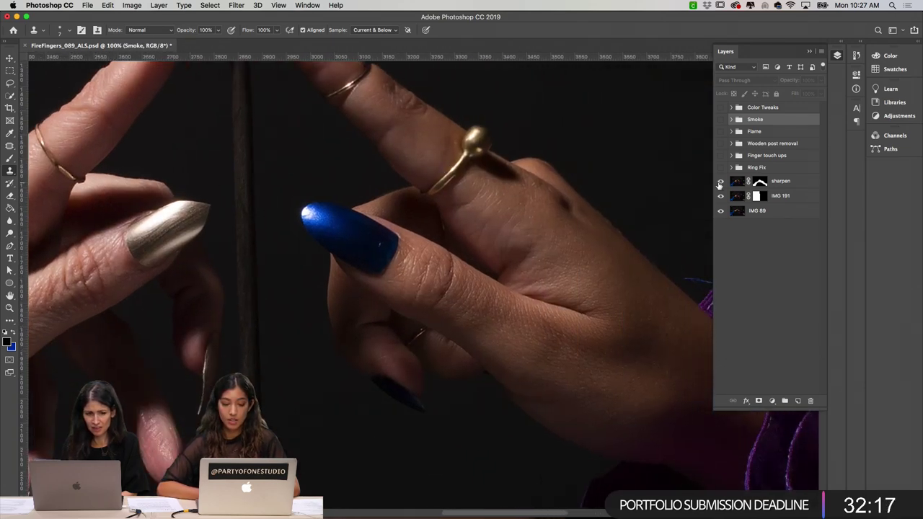
pyautogui.click(720, 181)
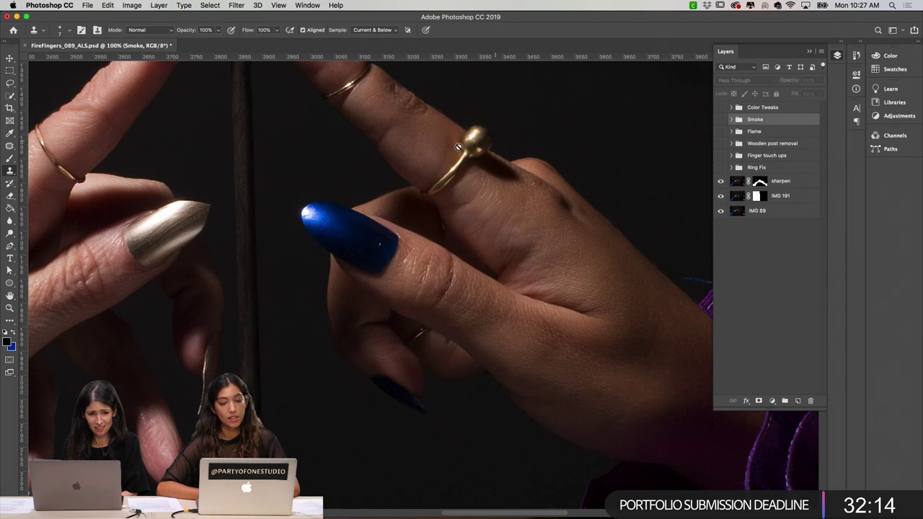
pyautogui.click(721, 182)
pyautogui.click(720, 182)
pyautogui.scroll(5, 589, 177)
pyautogui.hscroll(-5, 589, 177)
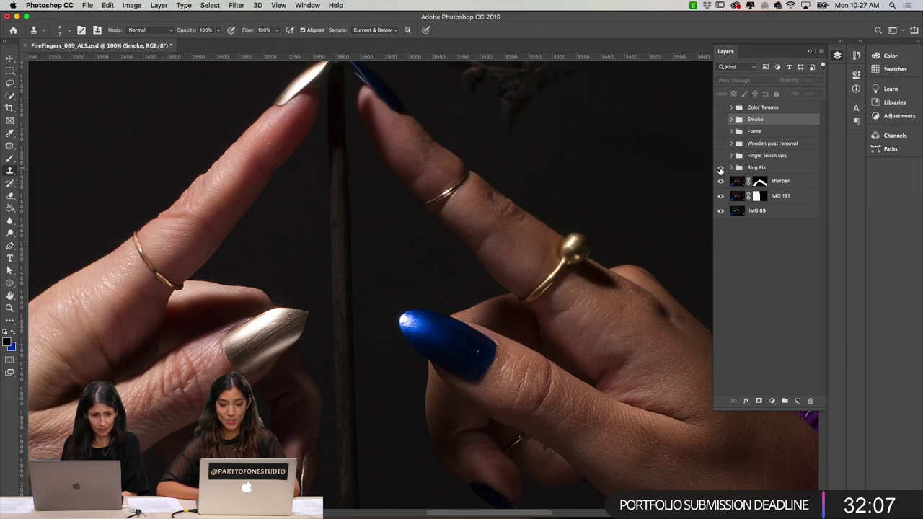
# - Turn Ring Fix back on after comparing the ring, and inspect its layers
pyautogui.click(720, 168)
pyautogui.click(720, 168)
pyautogui.click(721, 168)
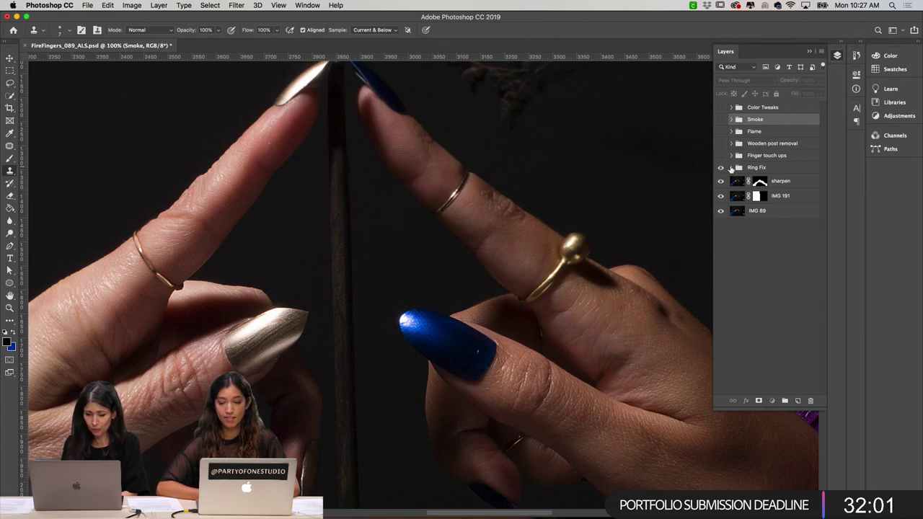
pyautogui.click(732, 168)
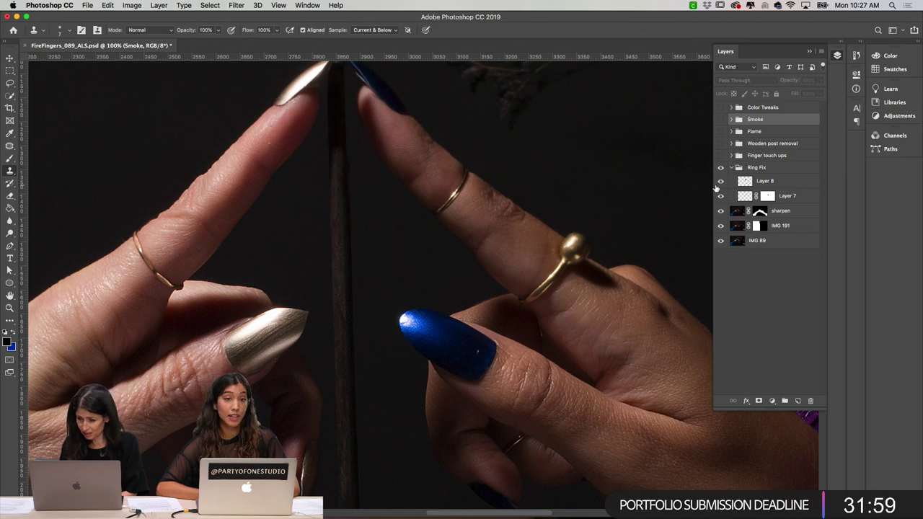
pyautogui.click(729, 167)
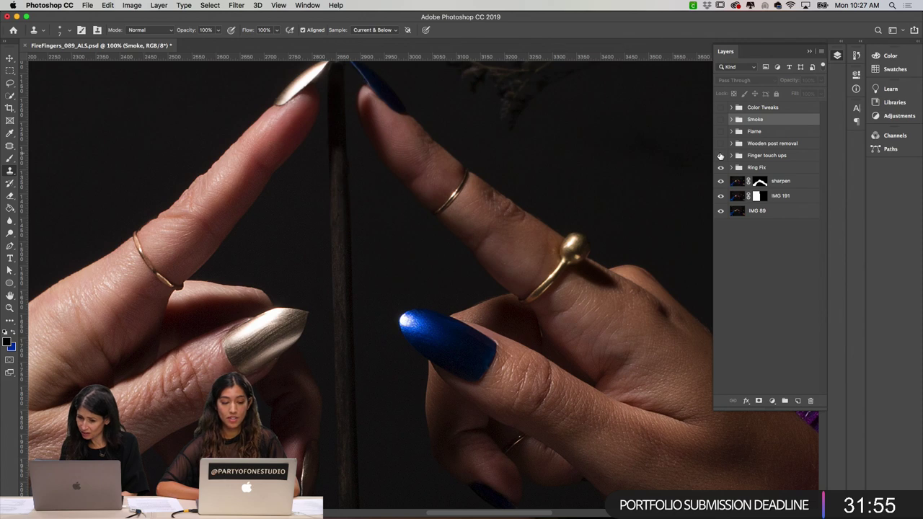
# - Compare the fingertips with and without the Finger touch ups group
pyautogui.click(721, 156)
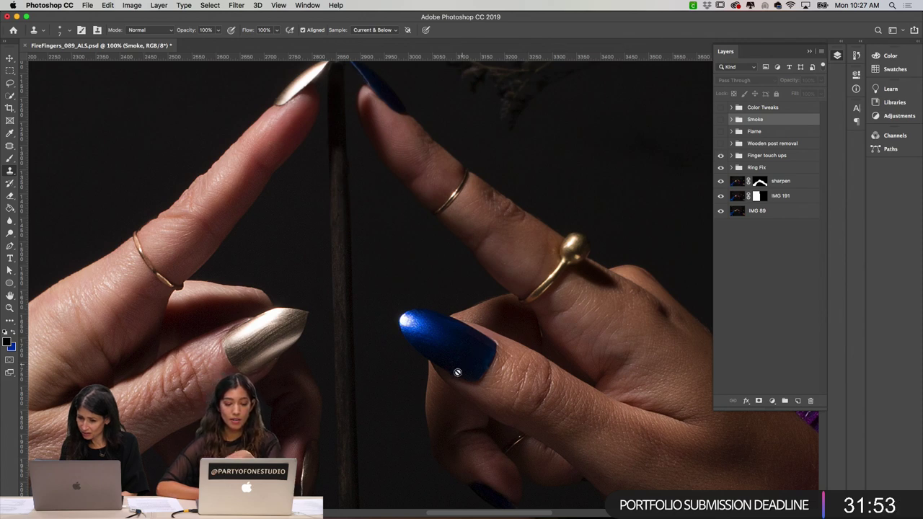
pyautogui.click(720, 143)
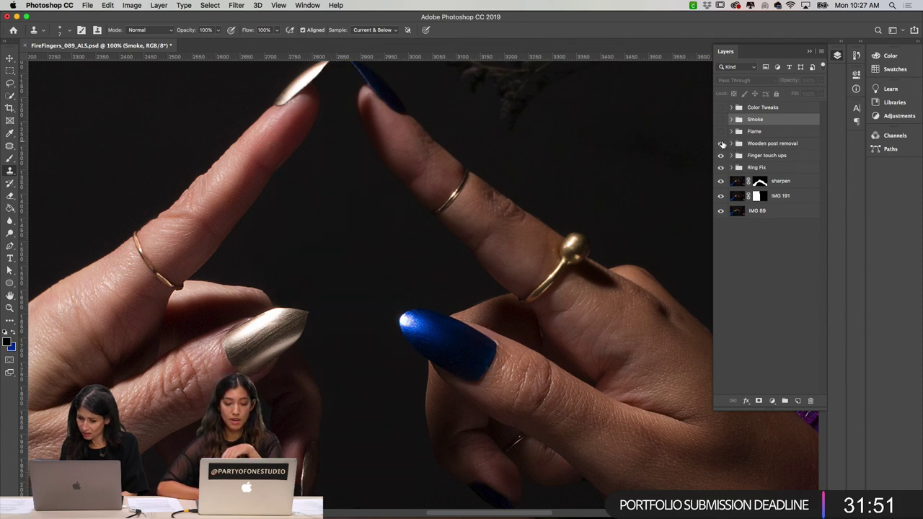
pyautogui.click(720, 143)
pyautogui.click(720, 156)
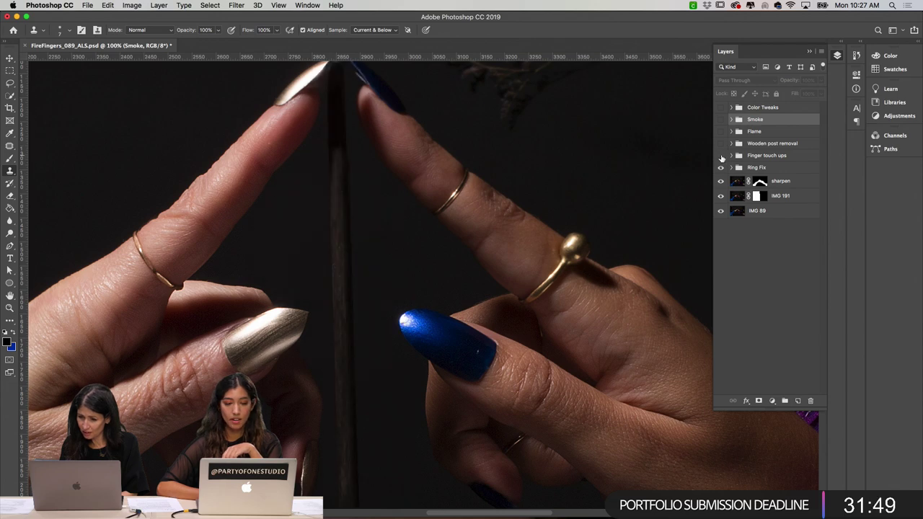
pyautogui.click(720, 156)
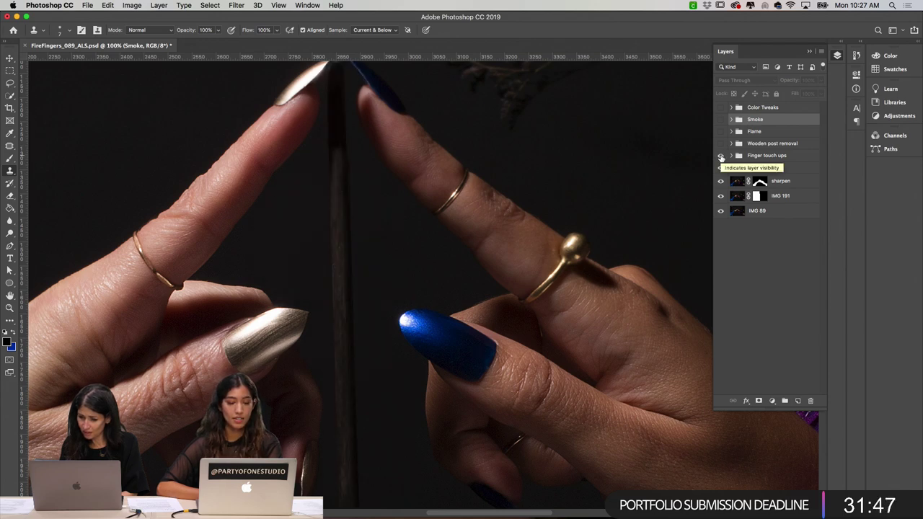
pyautogui.click(720, 156)
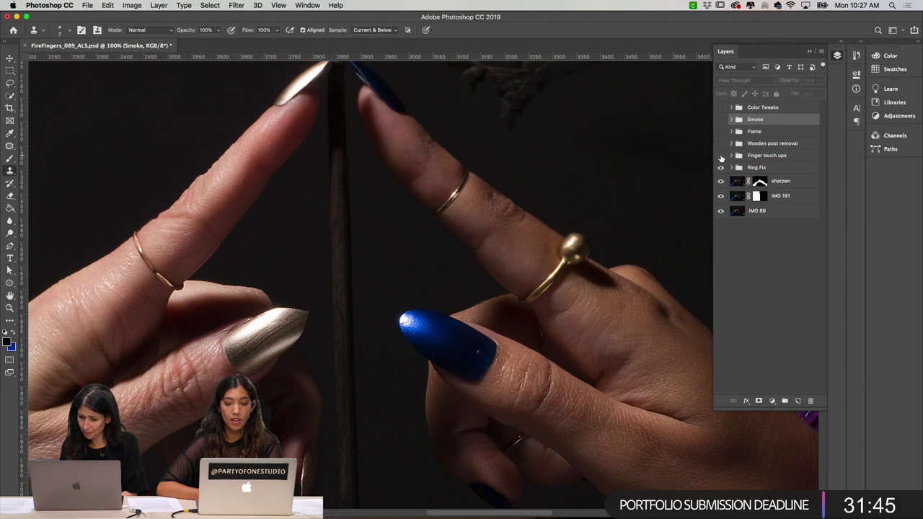
# - Compare the wooden post with and without Wooden post removal, ending with the removal on
pyautogui.click(720, 143)
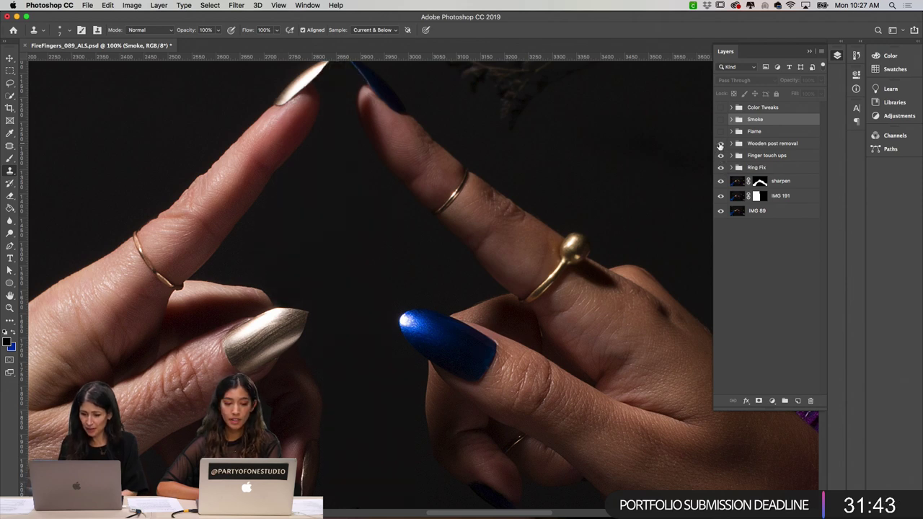
pyautogui.click(720, 145)
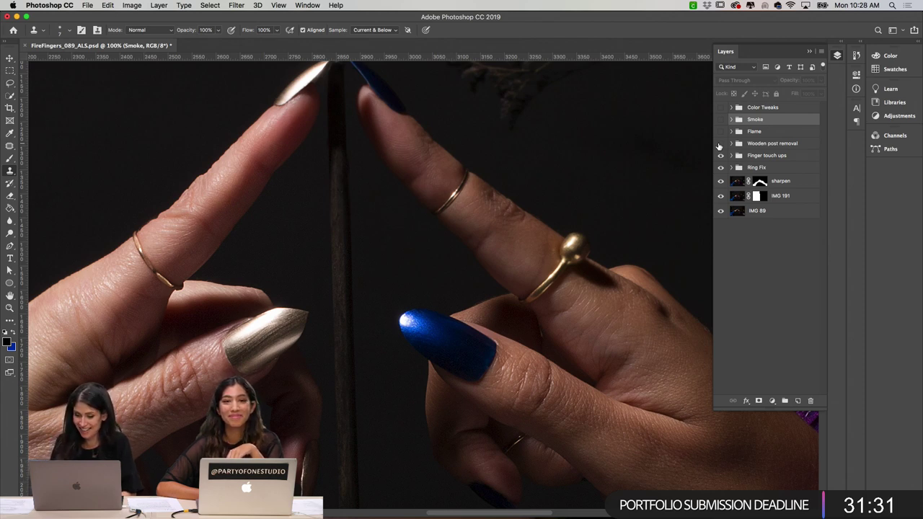
pyautogui.click(720, 144)
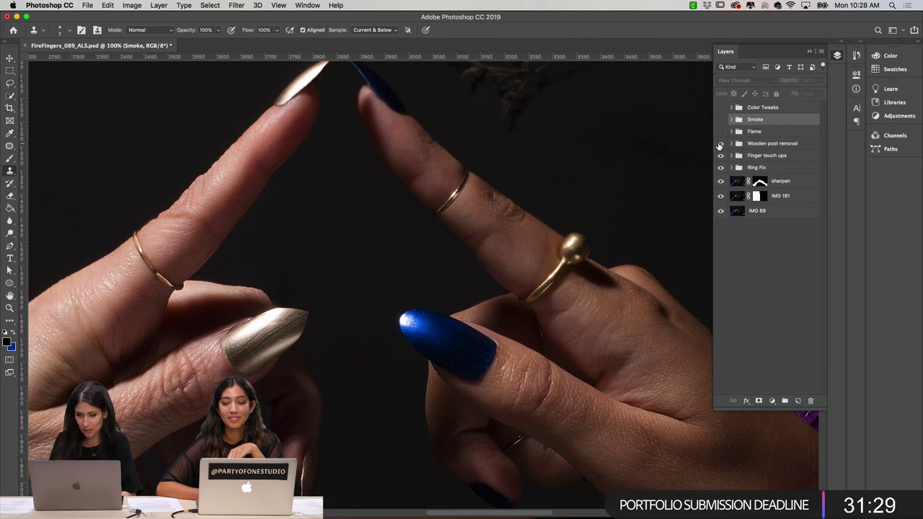
pyautogui.click(719, 143)
pyautogui.click(719, 144)
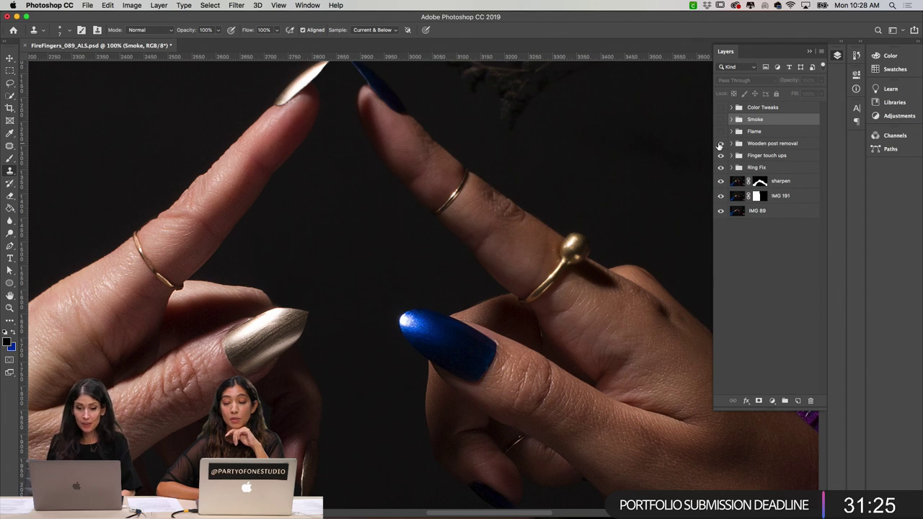
pyautogui.click(719, 144)
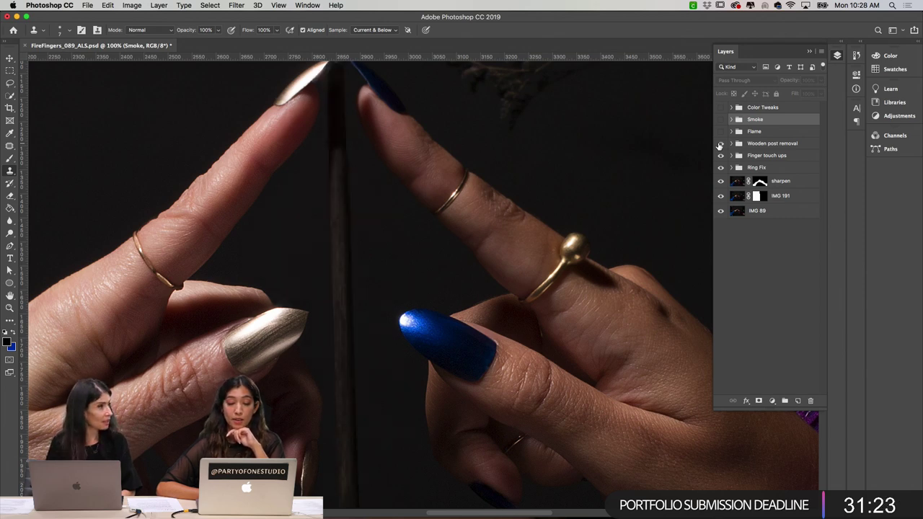
pyautogui.click(720, 144)
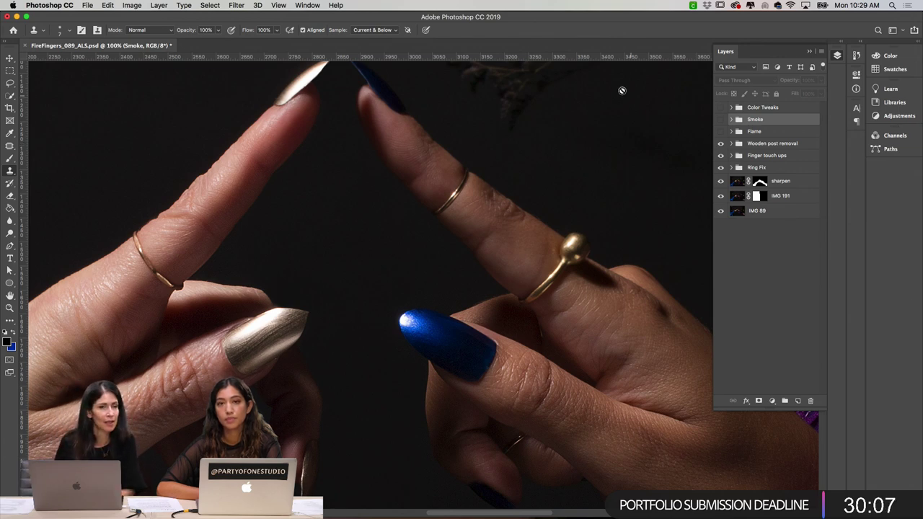
pyautogui.hscroll(-5, 513, 130)
pyautogui.scroll(3, 513, 130)
pyautogui.scroll(4, 515, 131)
pyautogui.hscroll(-1, 515, 131)
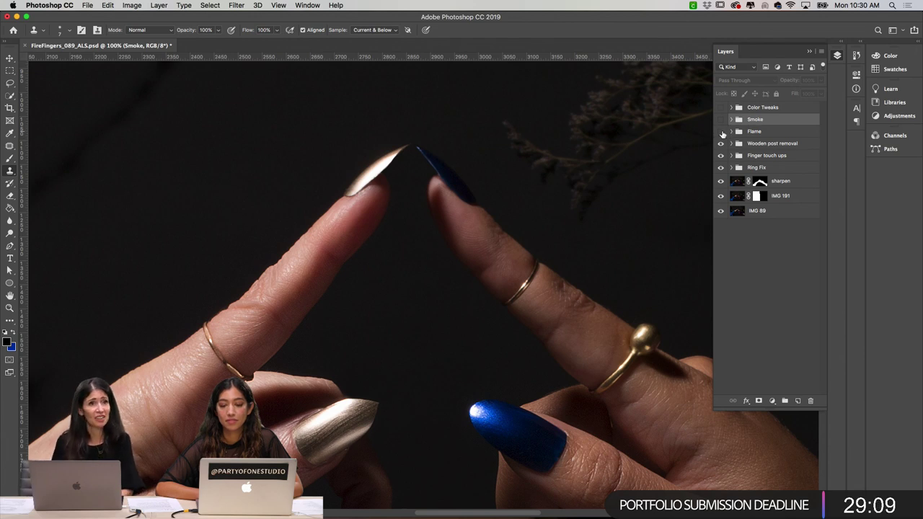
# - Bring the Flame group back after comparing with and without flames and the post fix
pyautogui.click(721, 132)
pyautogui.click(721, 132)
pyautogui.click(721, 132)
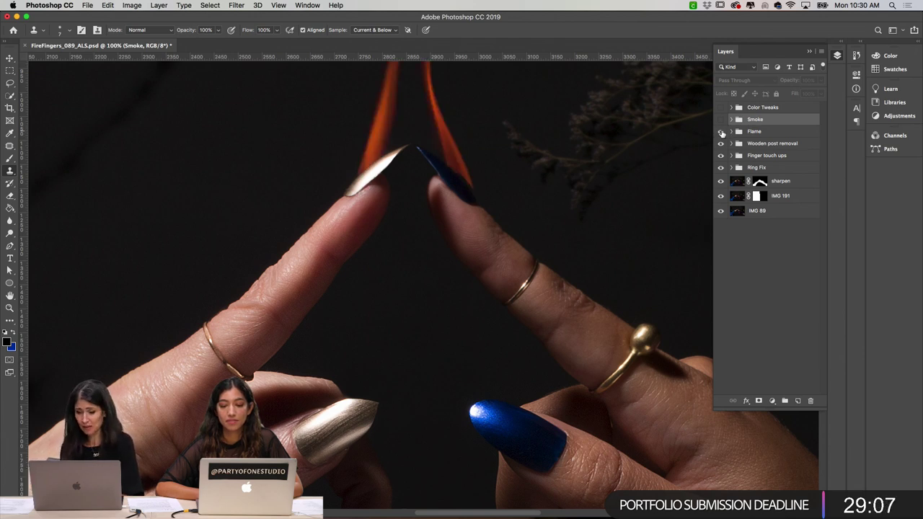
pyautogui.scroll(5, 651, 143)
pyautogui.scroll(-3, 650, 144)
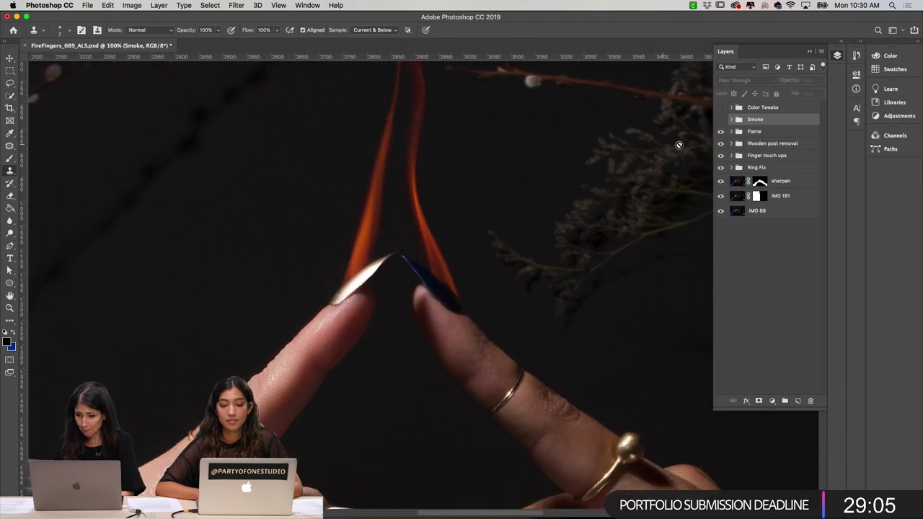
pyautogui.click(721, 132)
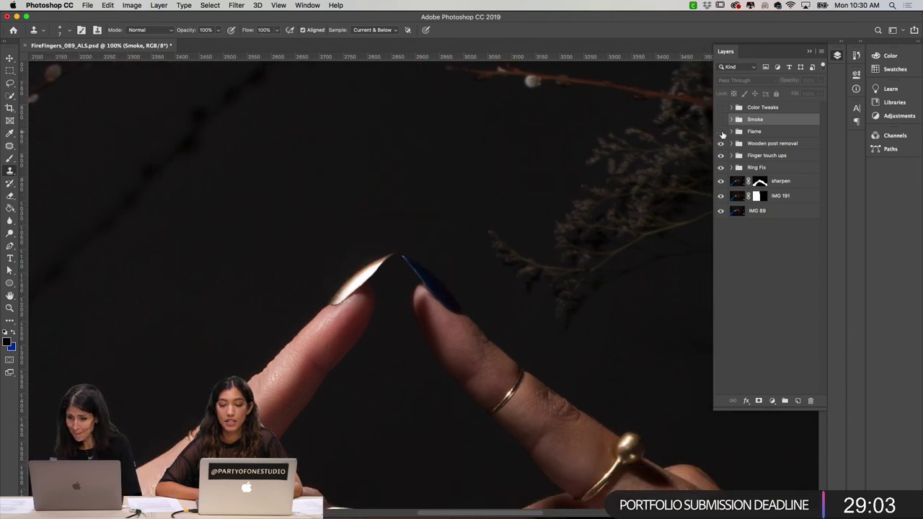
pyautogui.click(720, 145)
pyautogui.click(721, 144)
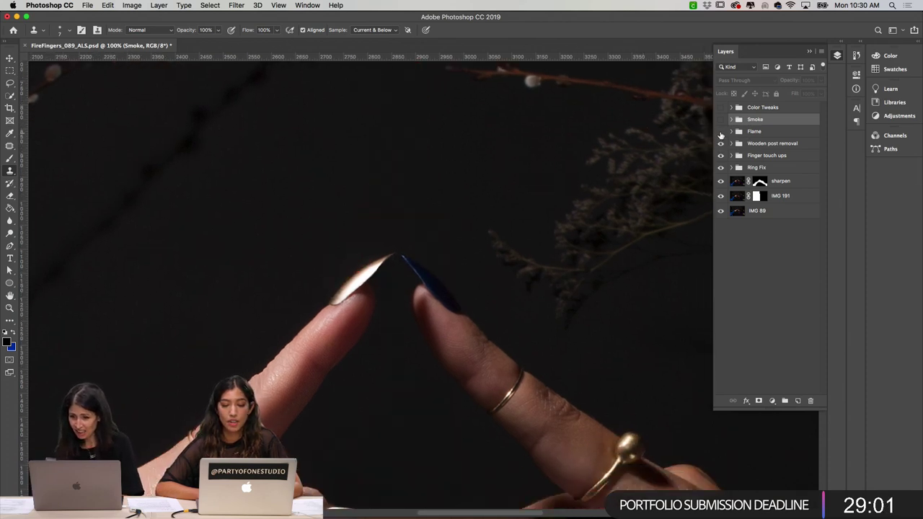
pyautogui.click(720, 132)
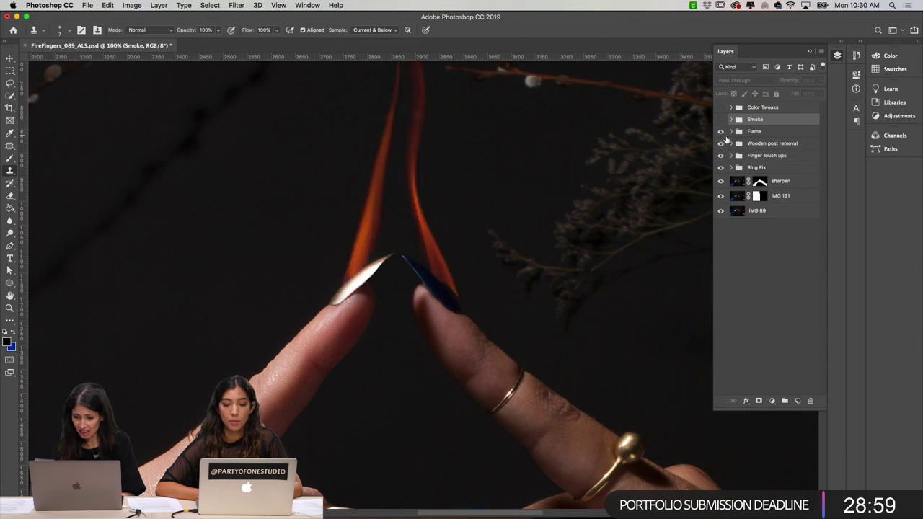
# - Inspect the flame layer's mask on its own, then collapse the Flame group
pyautogui.click(731, 132)
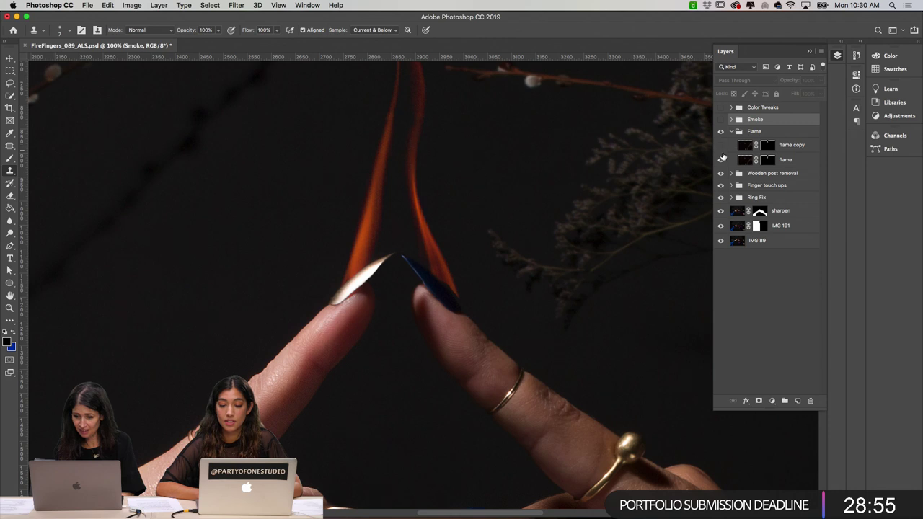
pyautogui.click(722, 159)
pyautogui.click(721, 159)
pyautogui.keyDown('alt'); pyautogui.click(768, 162); pyautogui.keyUp('alt')
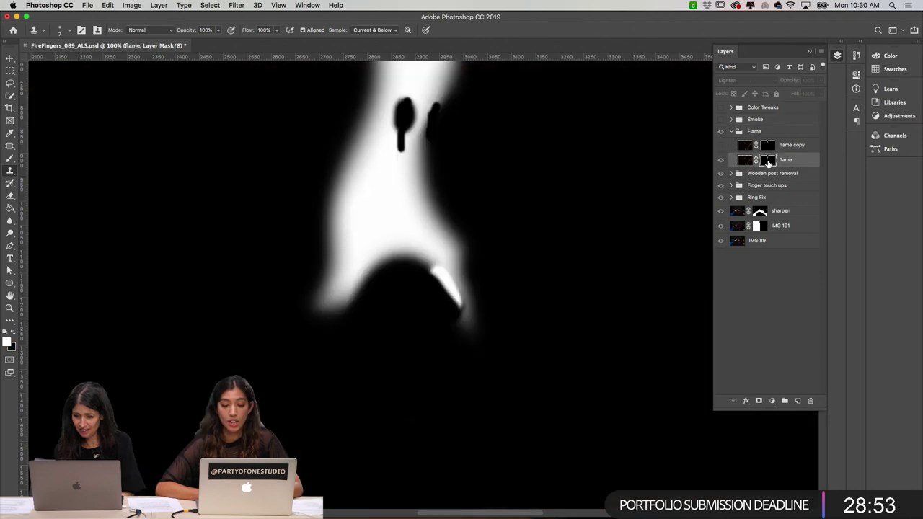
pyautogui.keyDown('alt'); pyautogui.click(767, 161); pyautogui.keyUp('alt')
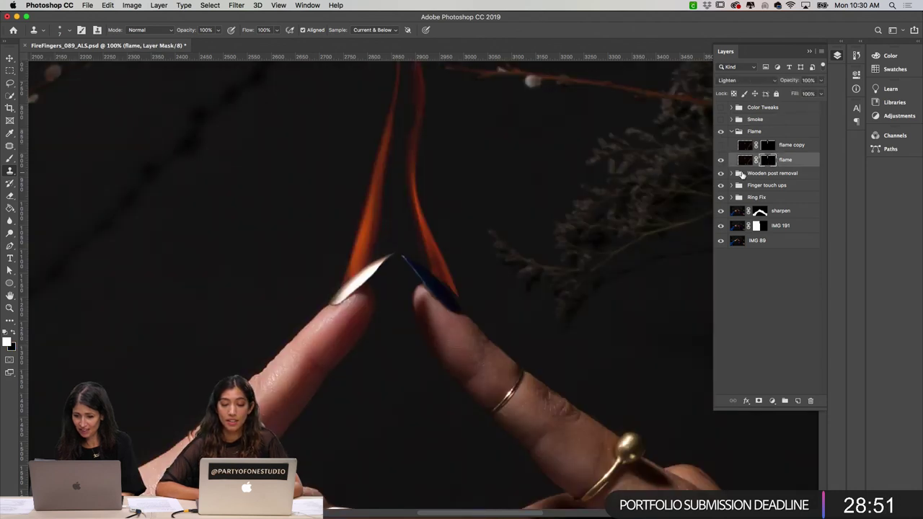
pyautogui.click(731, 132)
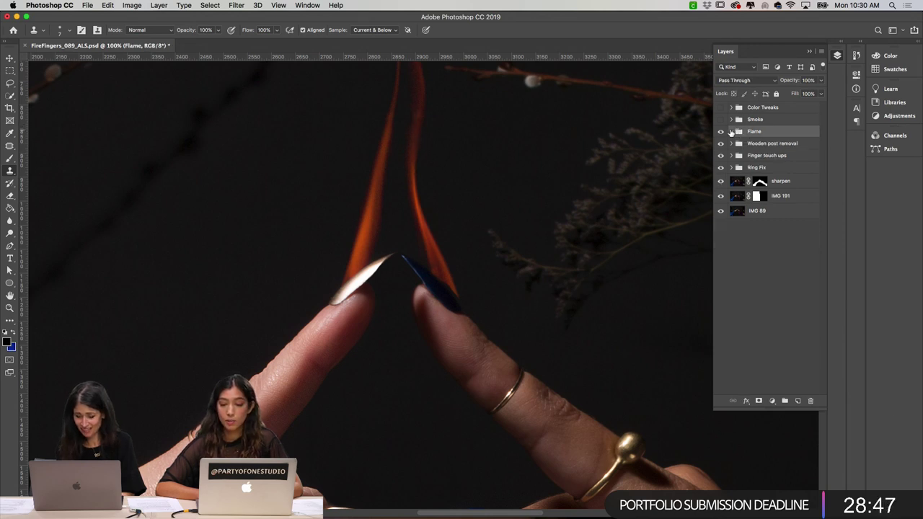
# - Turn the Smoke group on and compare it against the flames
pyautogui.scroll(2, 721, 117)
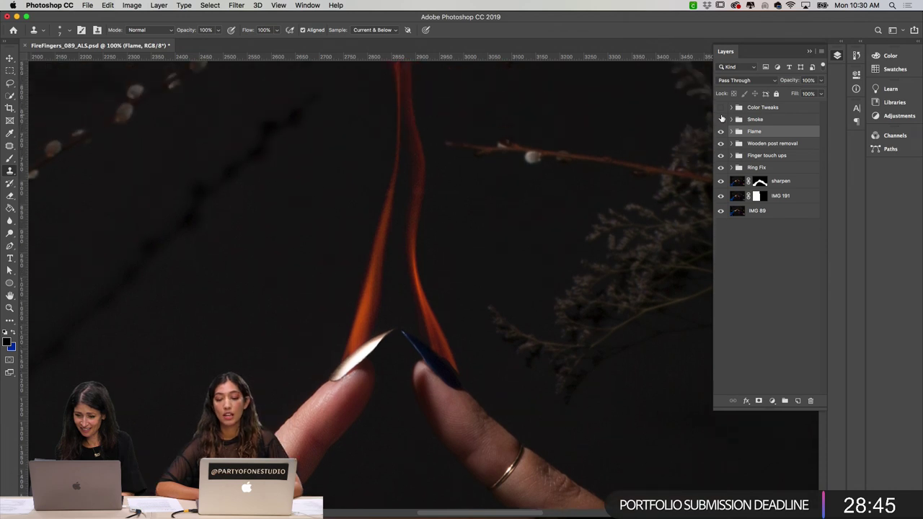
pyautogui.click(720, 120)
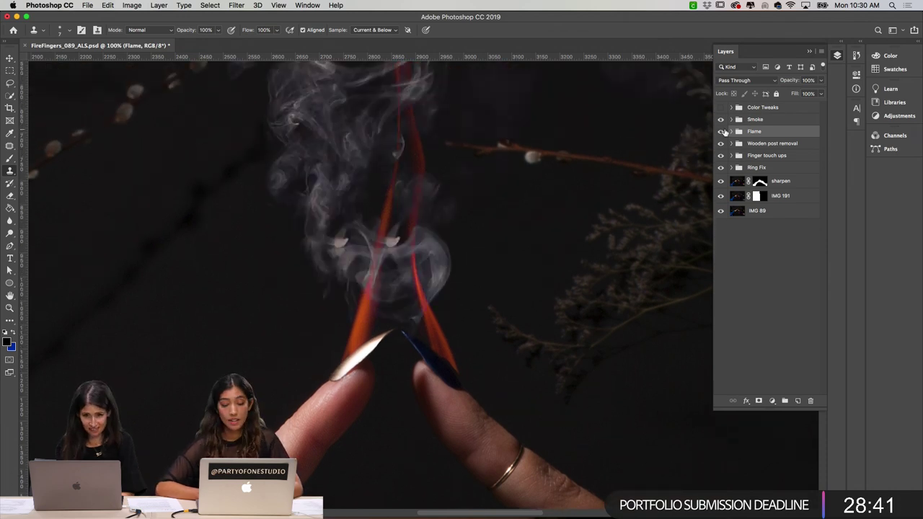
pyautogui.click(722, 132)
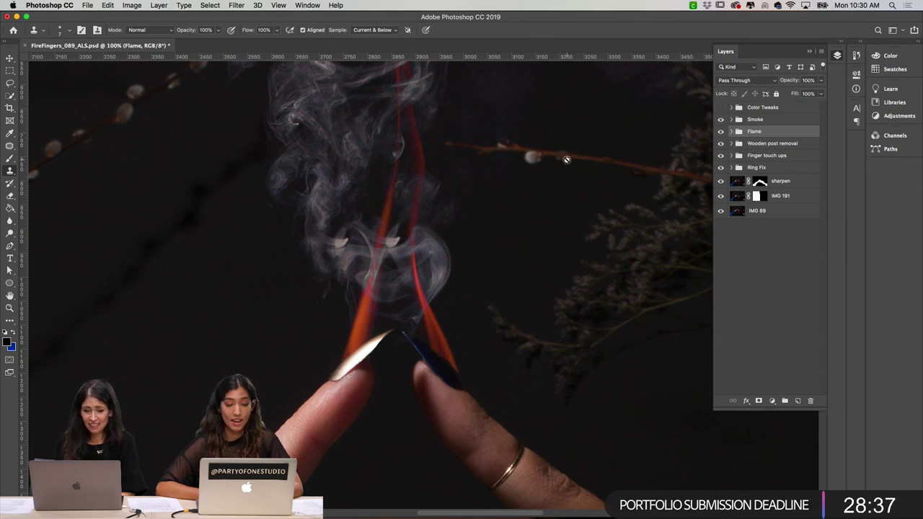
pyautogui.scroll(3, 566, 159)
pyautogui.click(731, 131)
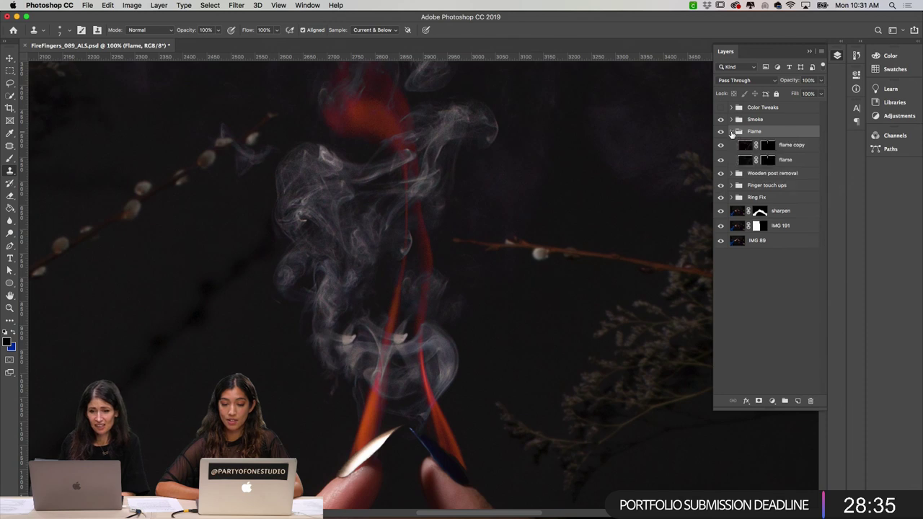
pyautogui.click(731, 132)
# - Inspect the new smoke layer's mask, compare Curves 2, then collapse the Smoke group
pyautogui.click(732, 119)
pyautogui.keyDown('alt'); pyautogui.click(767, 148); pyautogui.keyUp('alt')
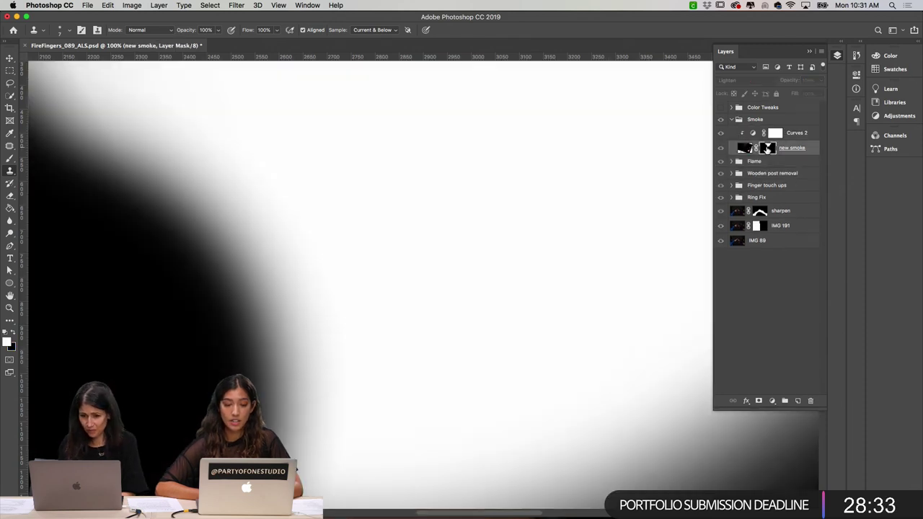
pyautogui.press('super+minus')
pyautogui.press('super+minus')
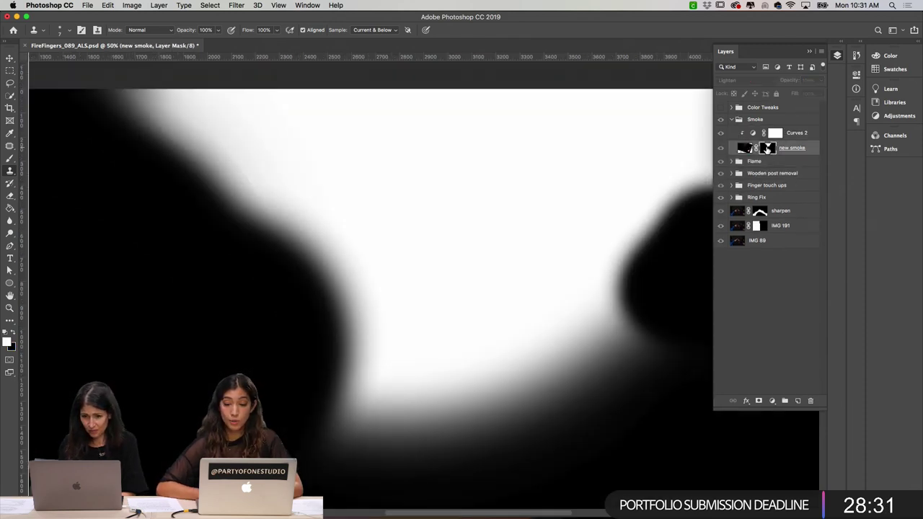
pyautogui.keyDown('alt'); pyautogui.click(767, 148); pyautogui.keyUp('alt')
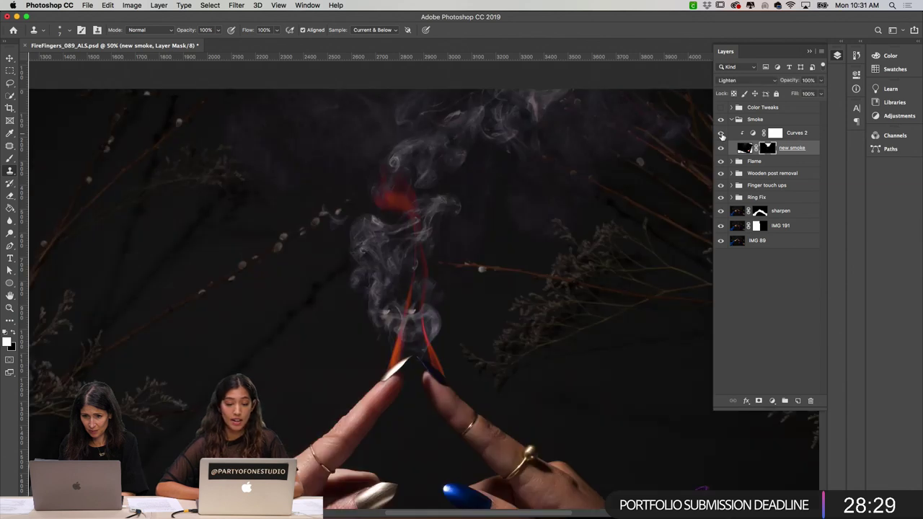
pyautogui.click(721, 135)
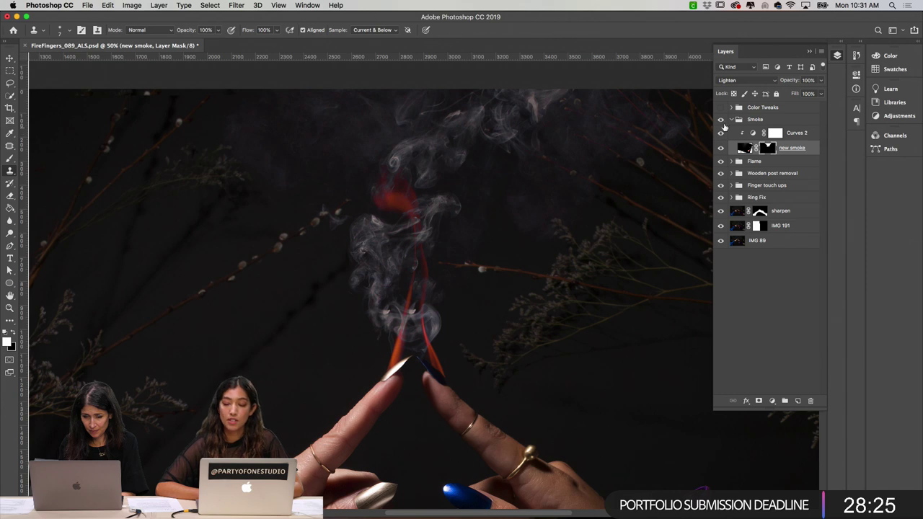
pyautogui.click(734, 120)
pyautogui.click(732, 119)
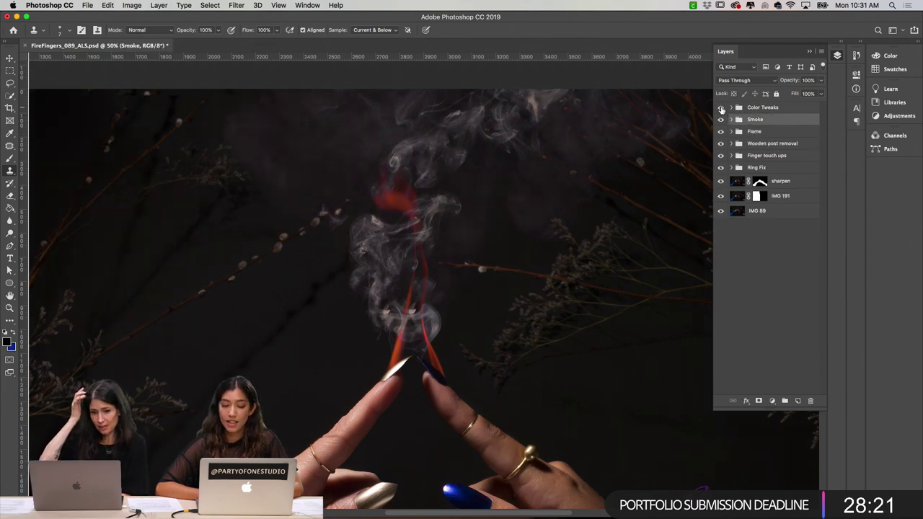
# - Expand Color Tweaks and compare the image with and without its adjustments
pyautogui.click(733, 107)
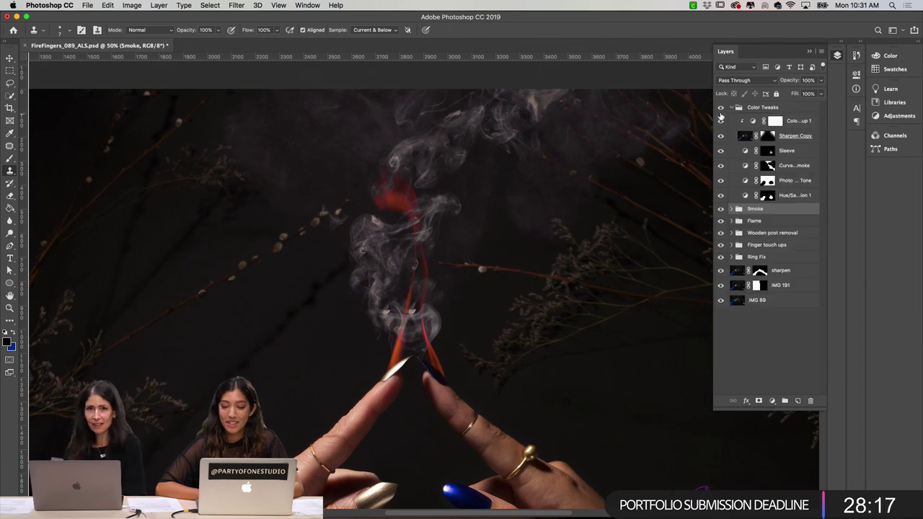
pyautogui.press('super+minus')
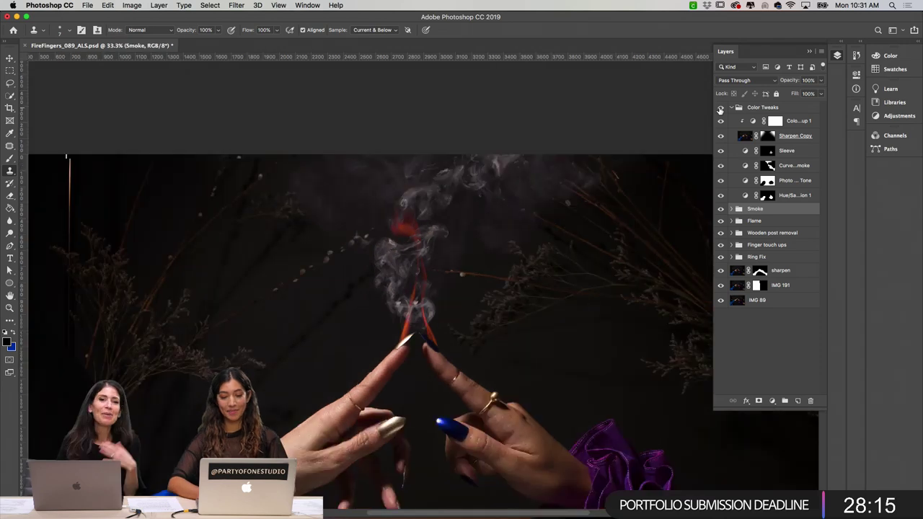
pyautogui.scroll(-2, 543, 242)
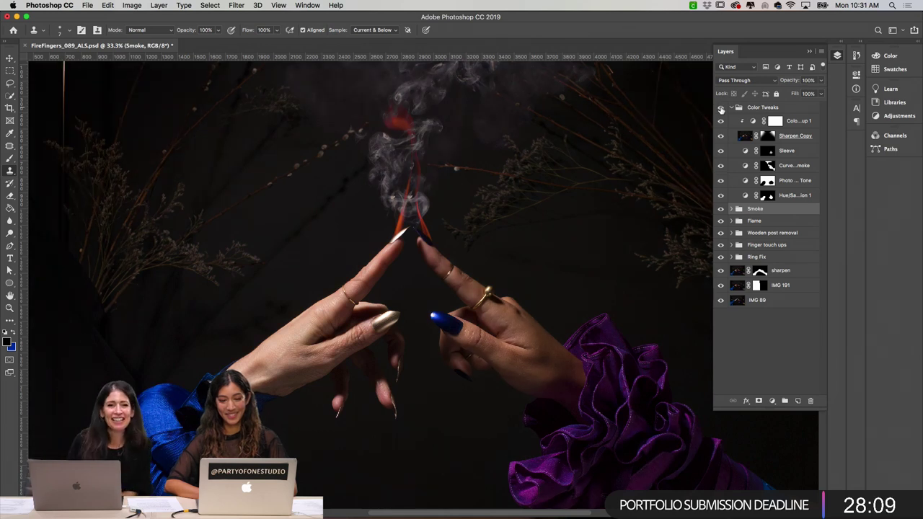
pyautogui.click(720, 108)
pyautogui.click(721, 108)
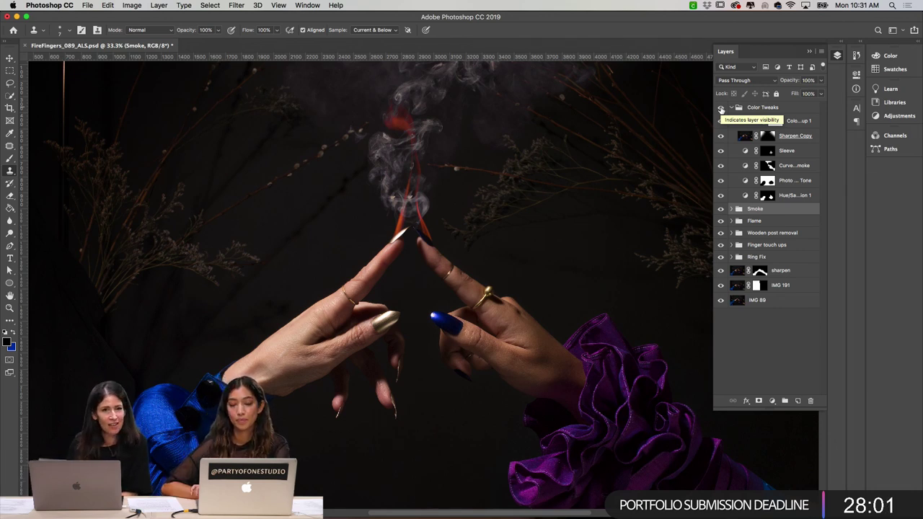
pyautogui.click(720, 108)
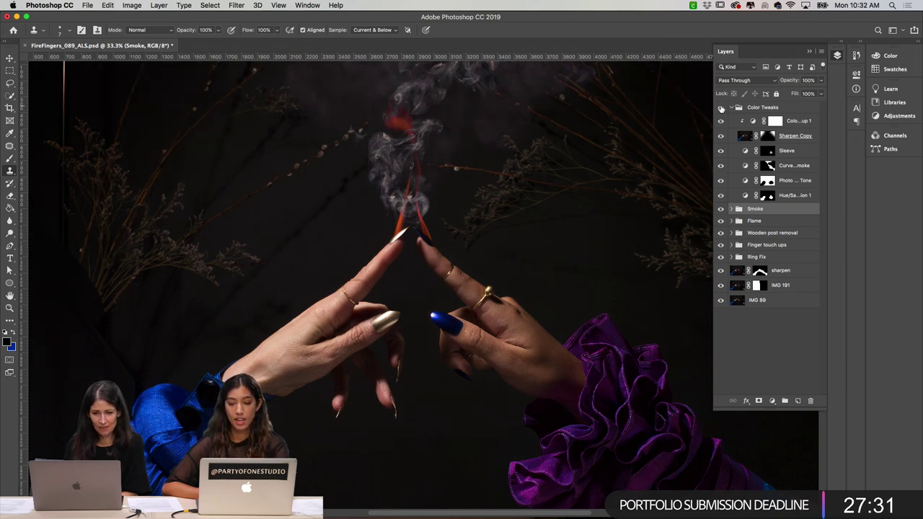
pyautogui.click(721, 108)
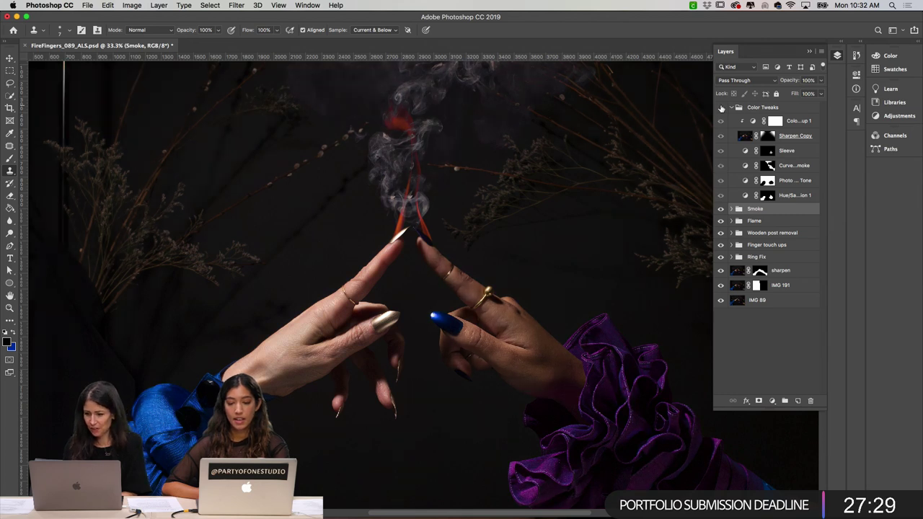
pyautogui.click(720, 108)
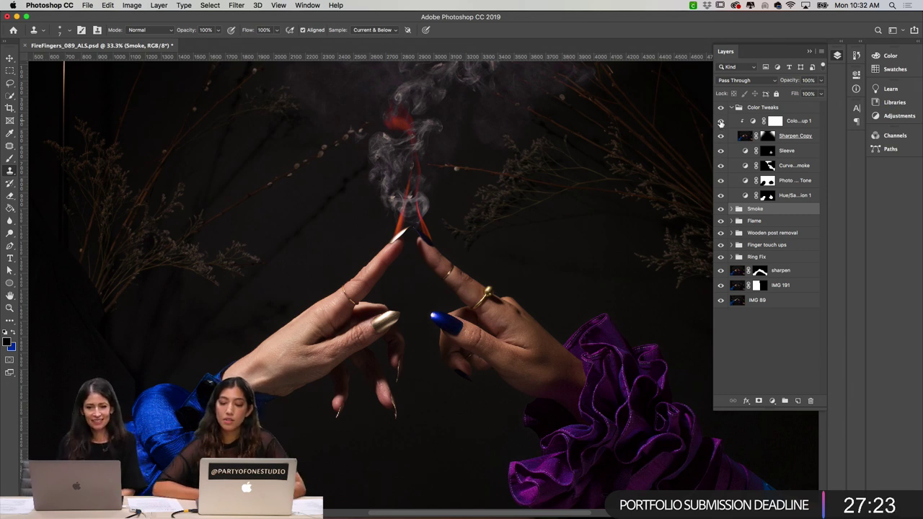
# - Hide the top color adjustment, Sharpen Copy, Sleeve, smoke curves and photo tone layers
pyautogui.click(721, 122)
pyautogui.click(720, 135)
pyautogui.click(720, 151)
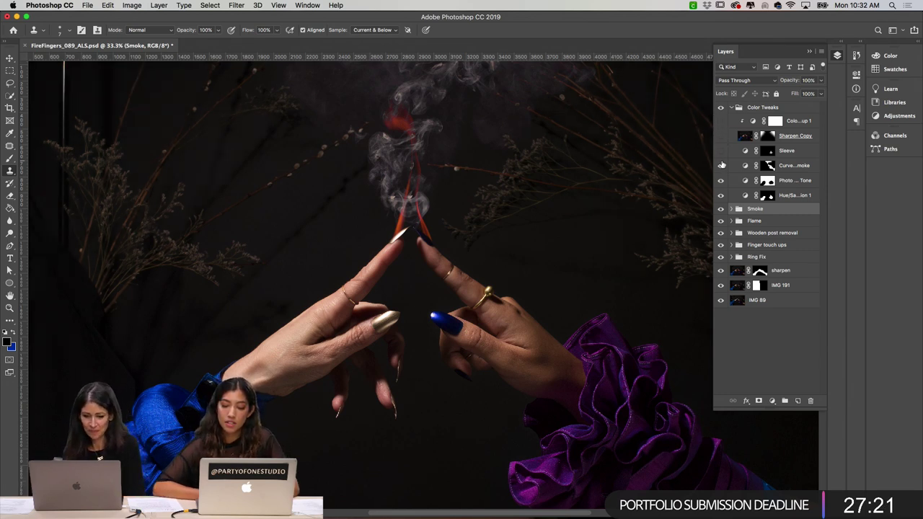
pyautogui.click(720, 165)
pyautogui.click(722, 183)
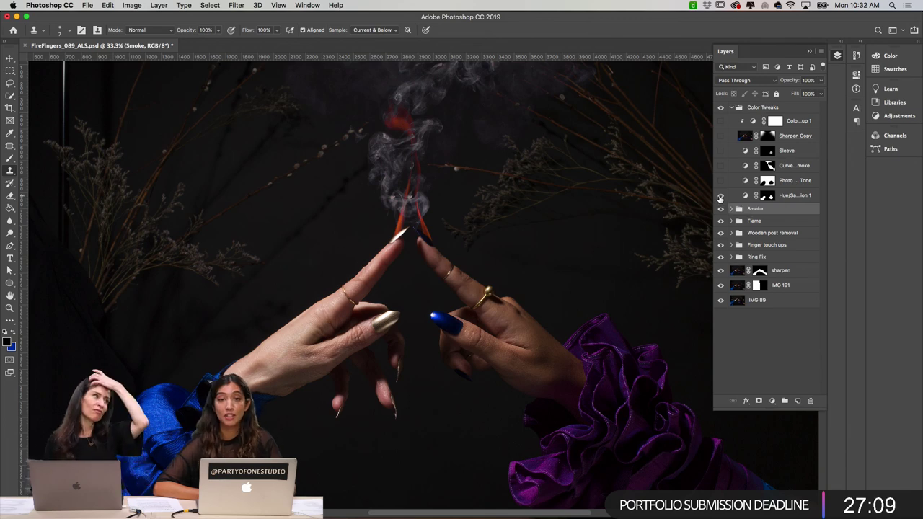
# - Compare the hands with and without Hue/Saturation 1, then view its Saturation +15 settings
pyautogui.click(721, 198)
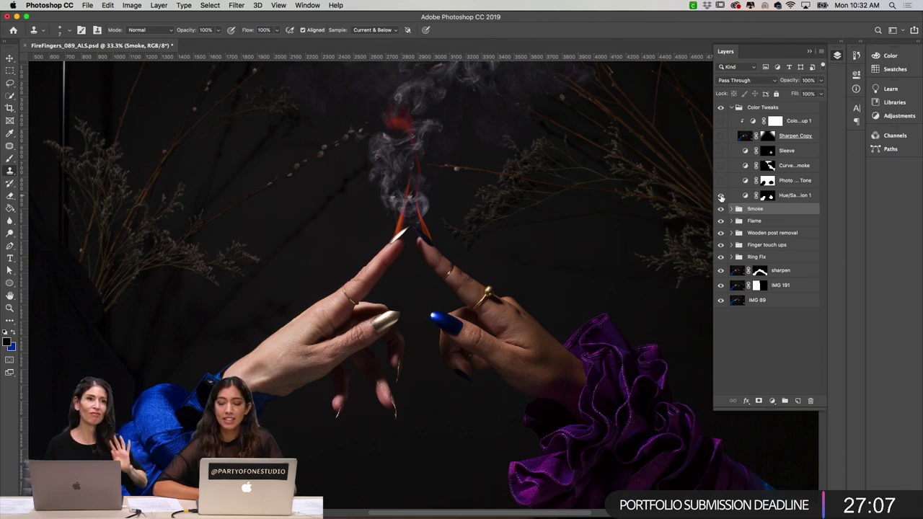
pyautogui.press('super+equal')
pyautogui.scroll(-3, 602, 231)
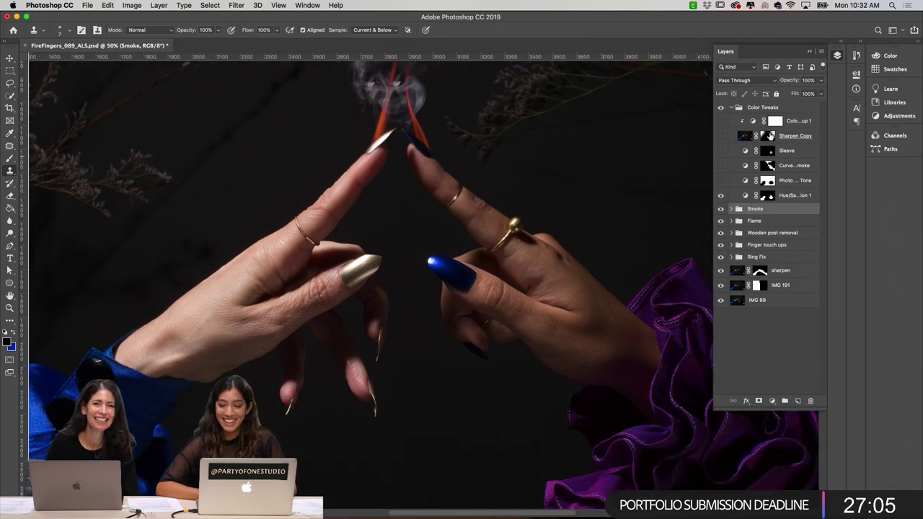
pyautogui.click(720, 198)
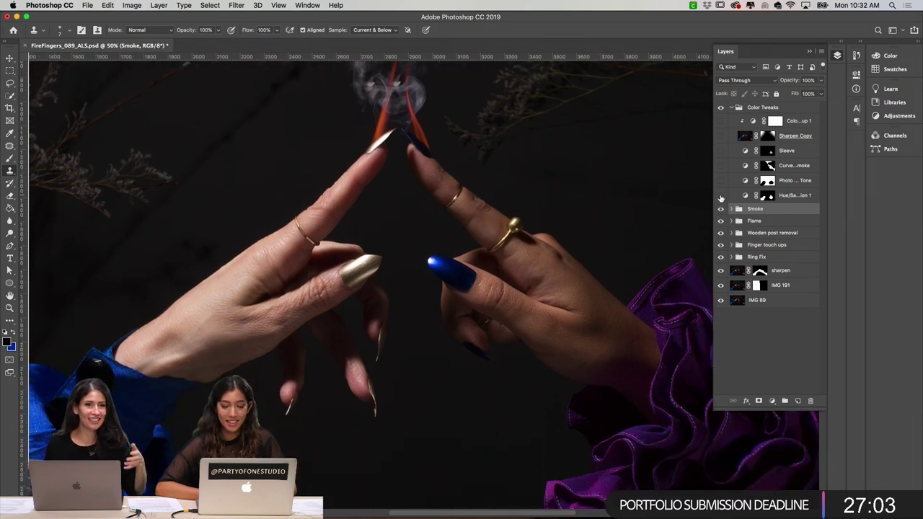
pyautogui.click(720, 198)
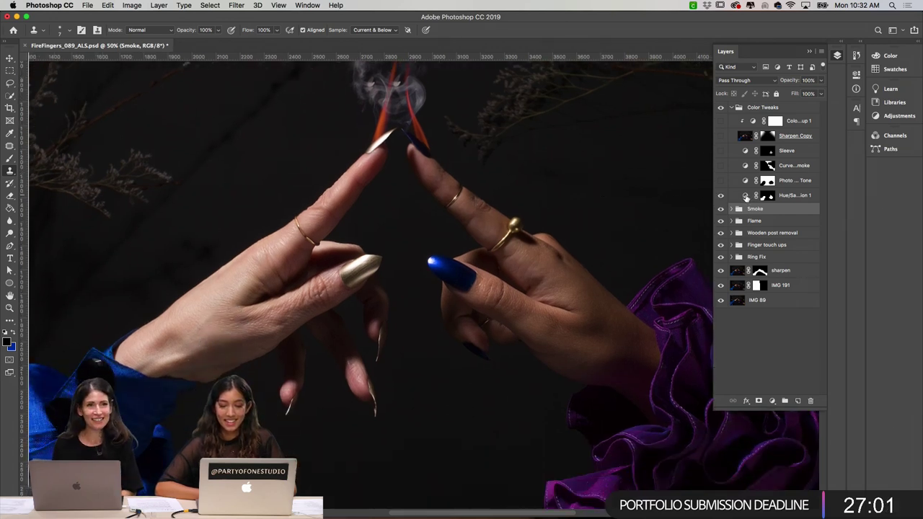
pyautogui.doubleClick(746, 196)
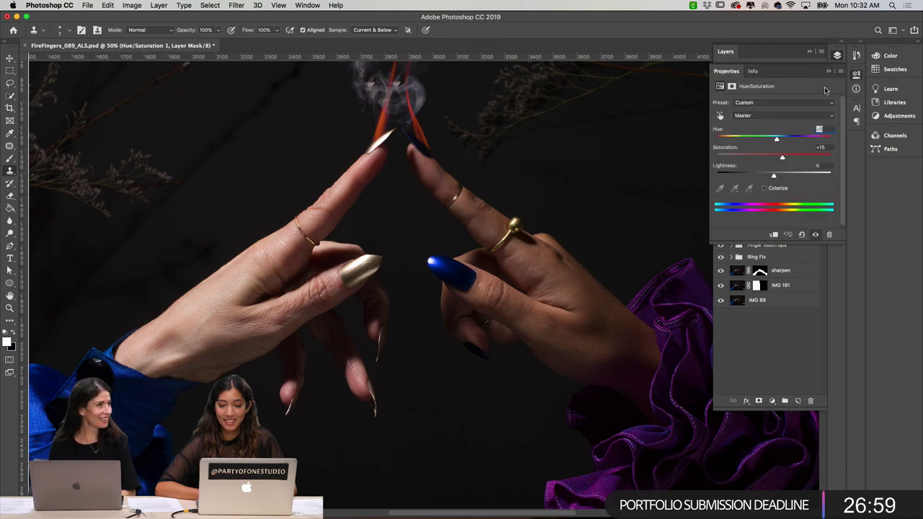
# - Close the Hue/Saturation 1 settings to return to the full Layers panel
pyautogui.click(719, 197)
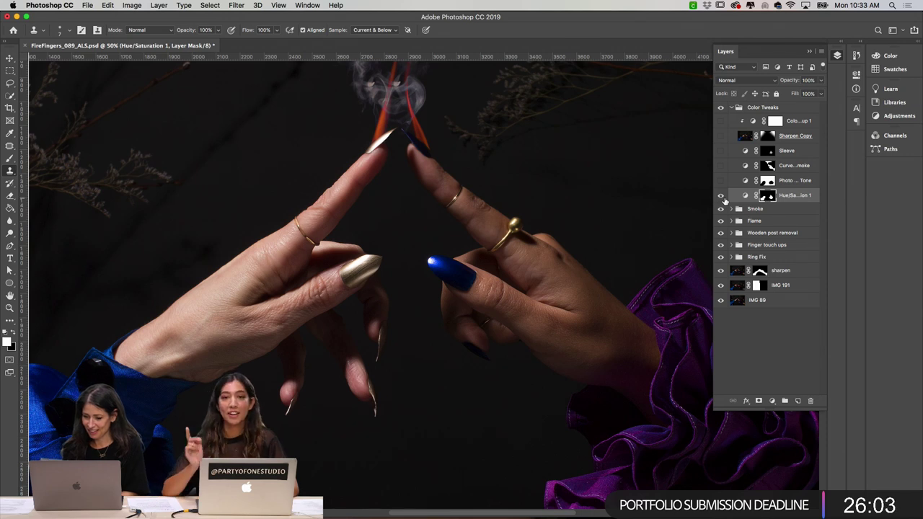
pyautogui.hscroll(10, 613, 259)
pyautogui.scroll(-4, 613, 260)
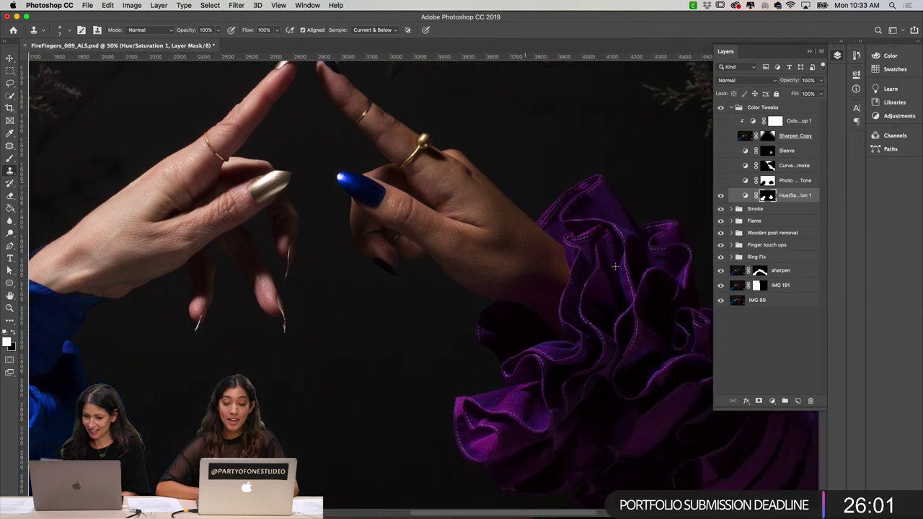
pyautogui.hscroll(5, 627, 288)
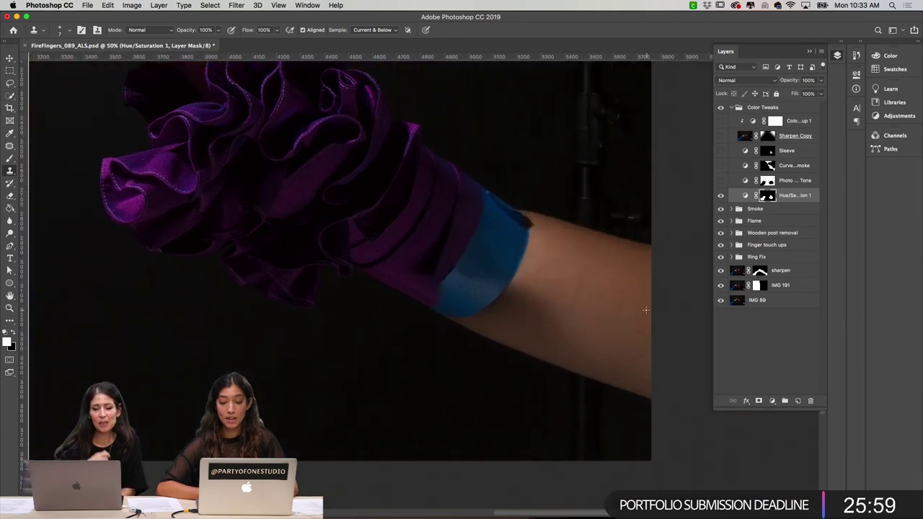
pyautogui.scroll(2, 645, 309)
pyautogui.scroll(-1, 645, 310)
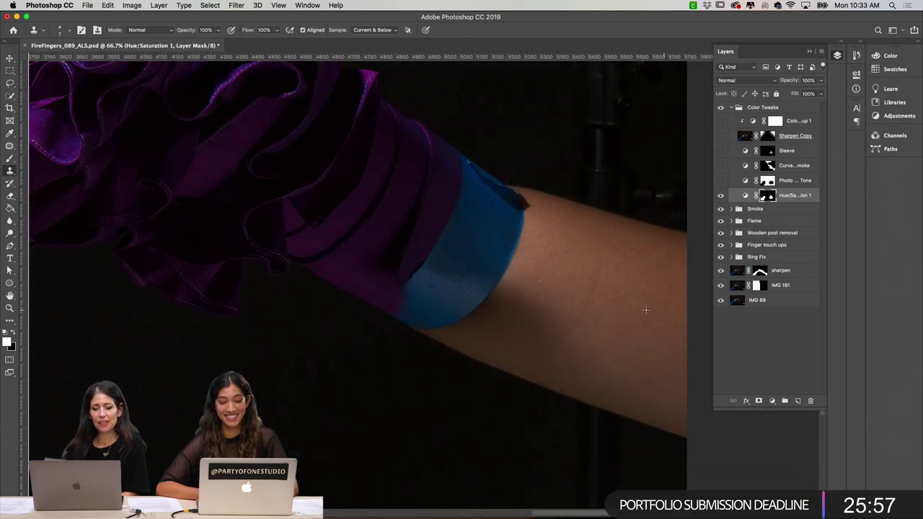
pyautogui.scroll(1, 646, 310)
pyautogui.scroll(-1, 646, 312)
pyautogui.scroll(-1, 647, 315)
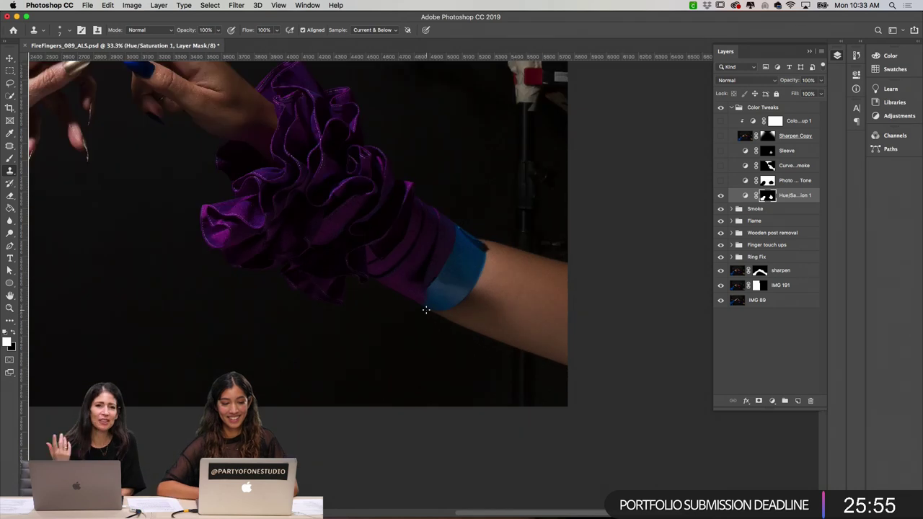
pyautogui.hscroll(-6, 425, 310)
pyautogui.hscroll(1, 426, 310)
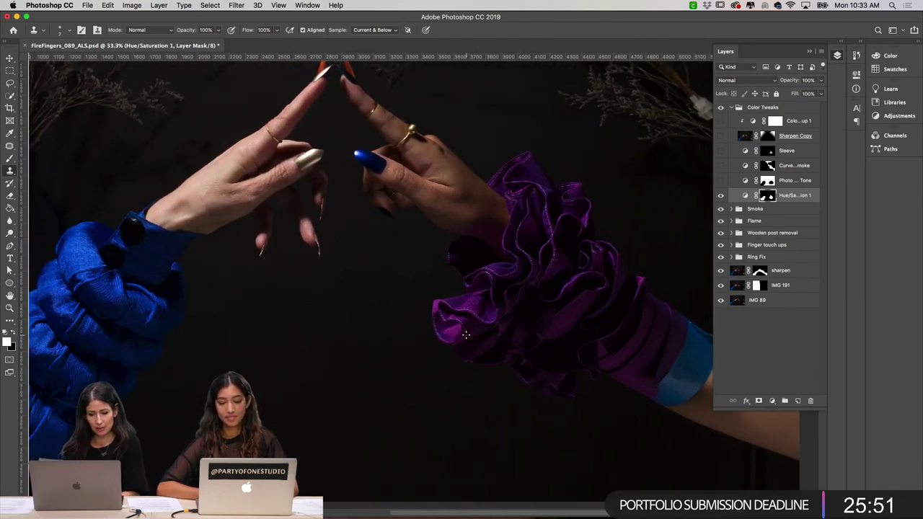
pyautogui.hscroll(-4, 465, 334)
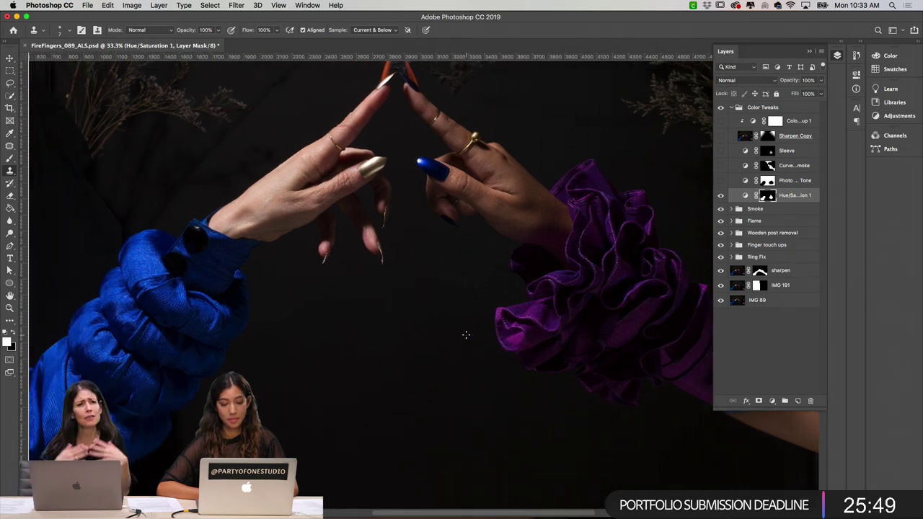
pyautogui.hscroll(2, 466, 335)
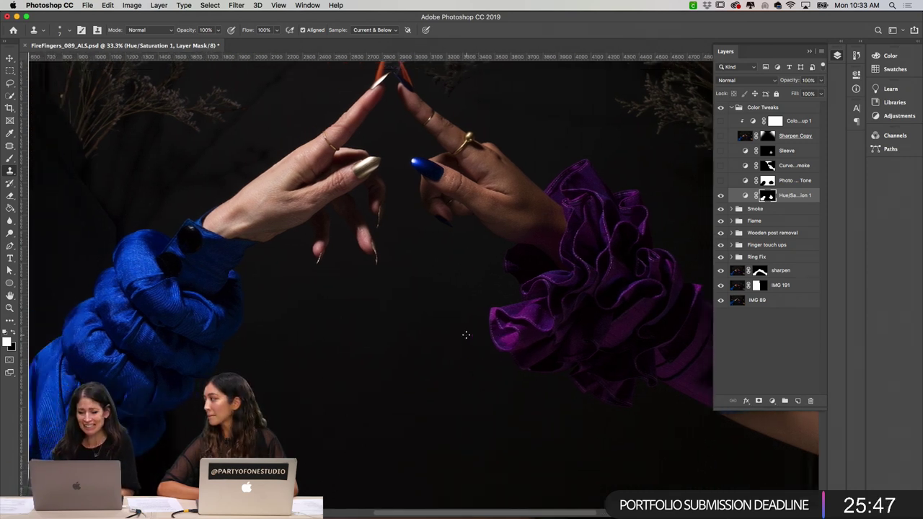
pyautogui.scroll(4, 466, 334)
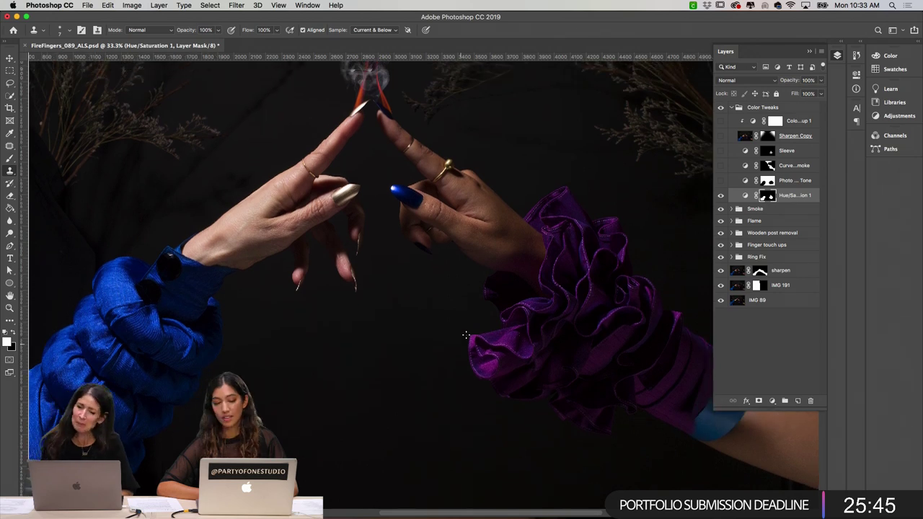
pyautogui.scroll(-3, 466, 335)
pyautogui.hscroll(-2, 465, 335)
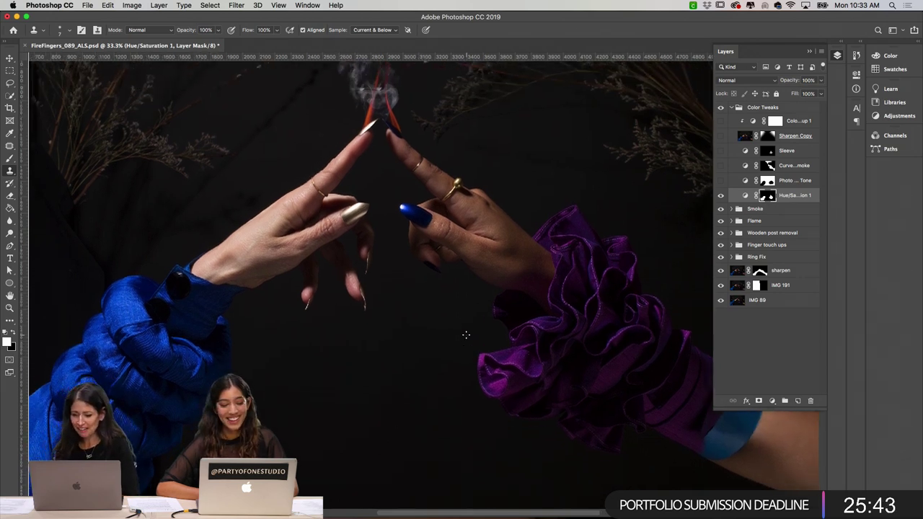
pyautogui.hscroll(-1, 466, 335)
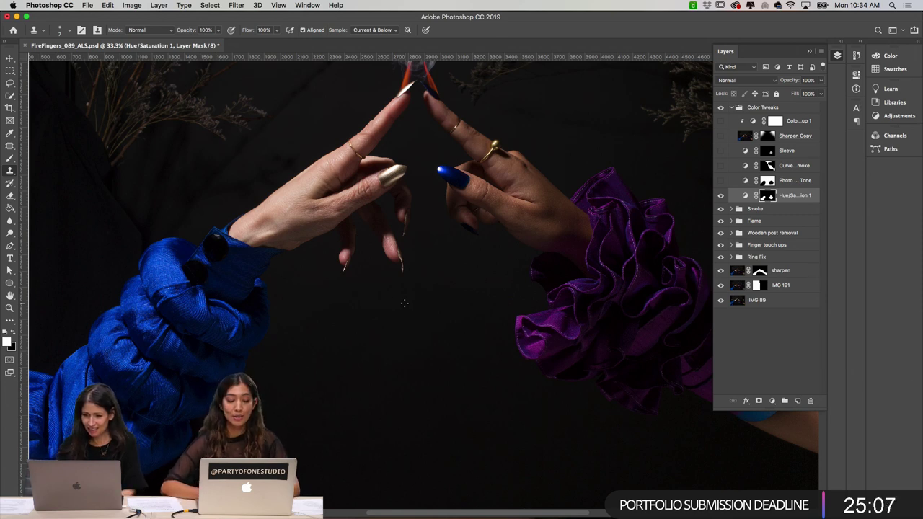
pyautogui.scroll(-5, 404, 303)
pyautogui.hscroll(-2, 404, 303)
pyautogui.hscroll(-3, 406, 310)
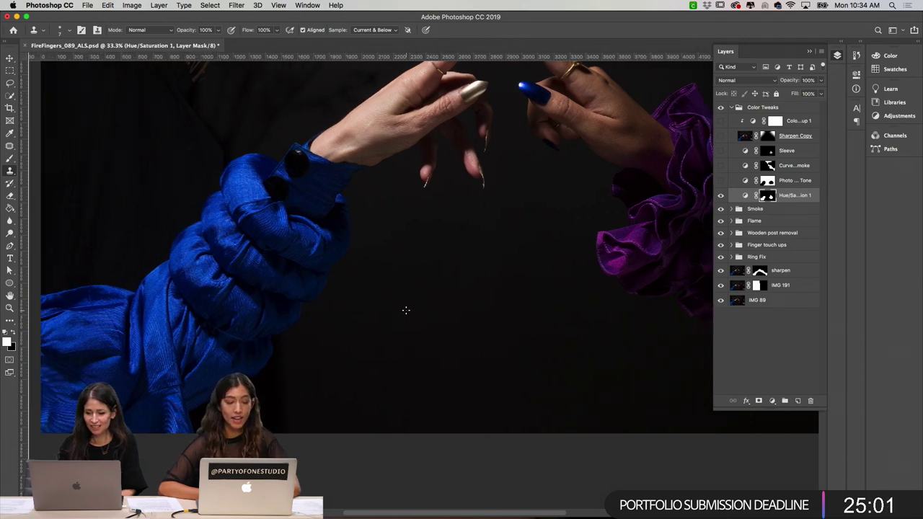
pyautogui.scroll(4, 406, 310)
pyautogui.hscroll(4, 406, 310)
pyautogui.scroll(8, 406, 310)
pyautogui.hscroll(6, 406, 310)
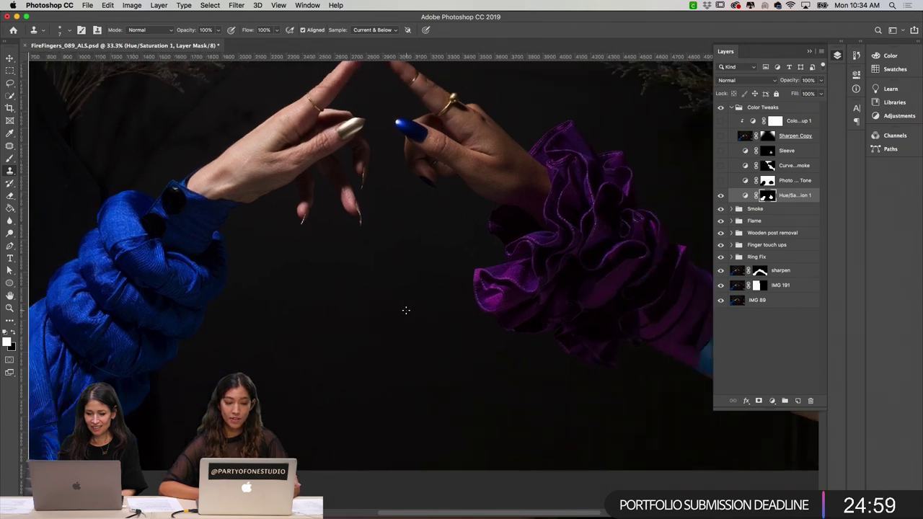
pyautogui.scroll(-8, 406, 310)
pyautogui.hscroll(8, 406, 310)
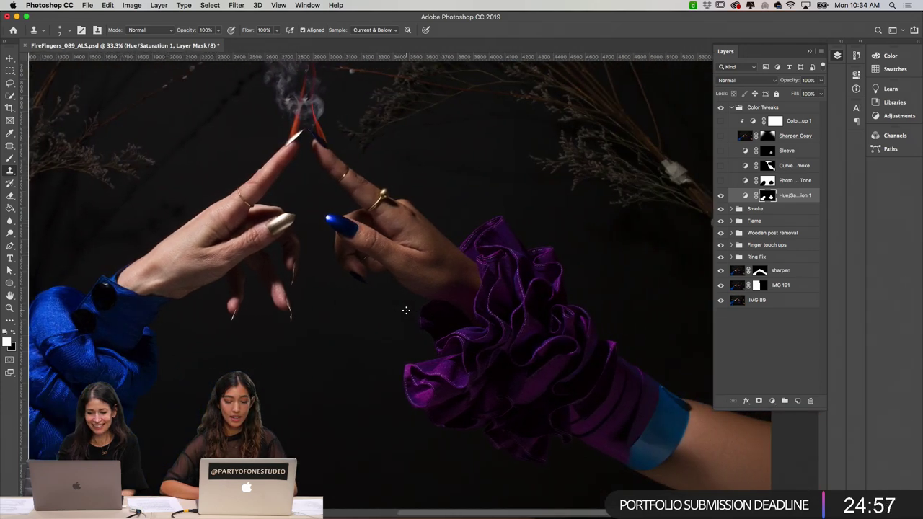
pyautogui.scroll(-4, 406, 310)
pyautogui.hscroll(5, 406, 310)
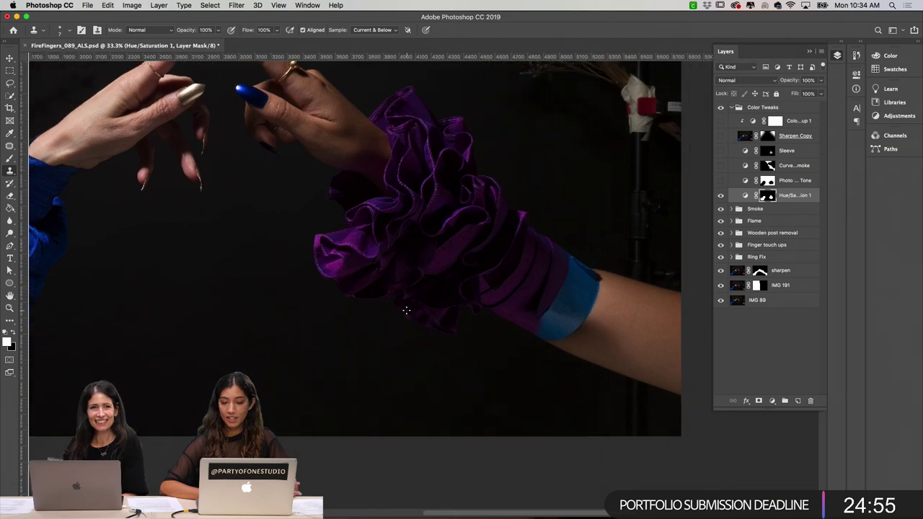
pyautogui.scroll(-3, 406, 310)
pyautogui.hscroll(5, 406, 310)
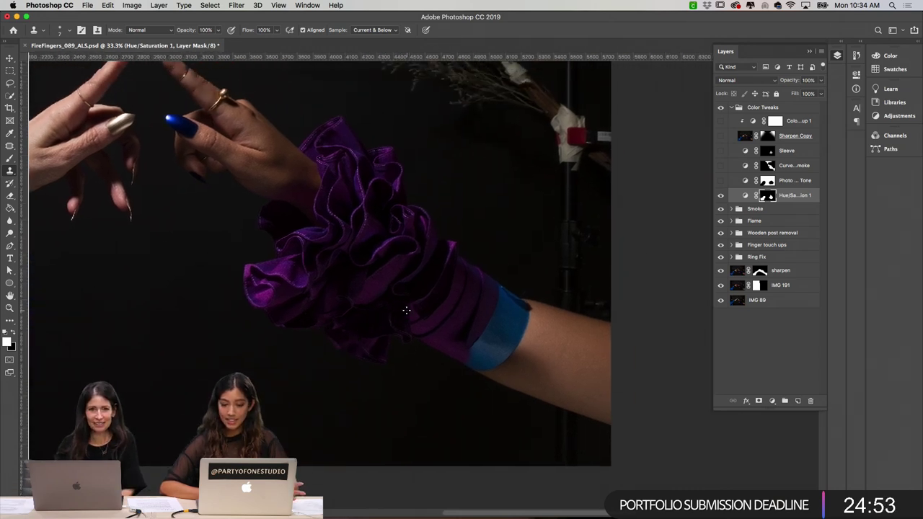
pyautogui.hscroll(-15, 391, 416)
pyautogui.scroll(3, 391, 416)
pyautogui.hscroll(-10, 391, 416)
pyautogui.scroll(-1, 391, 416)
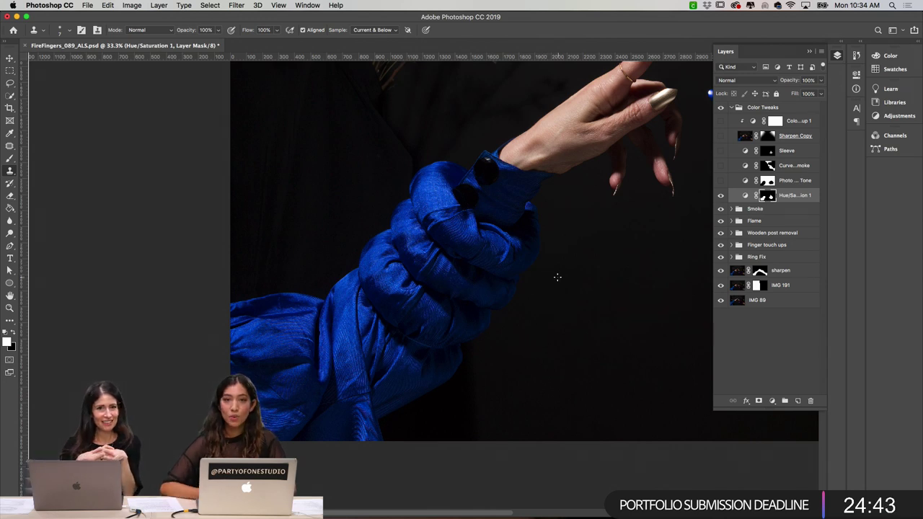
pyautogui.hscroll(10, 505, 282)
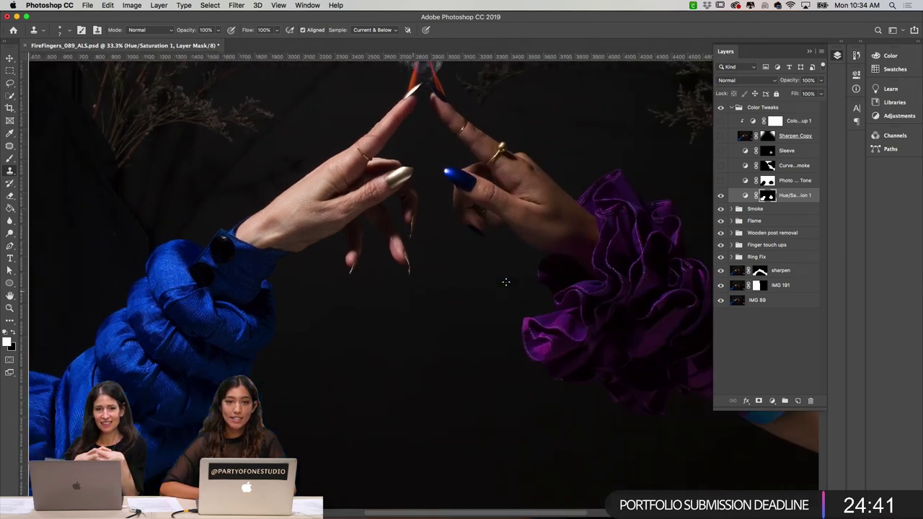
pyautogui.hscroll(4, 505, 282)
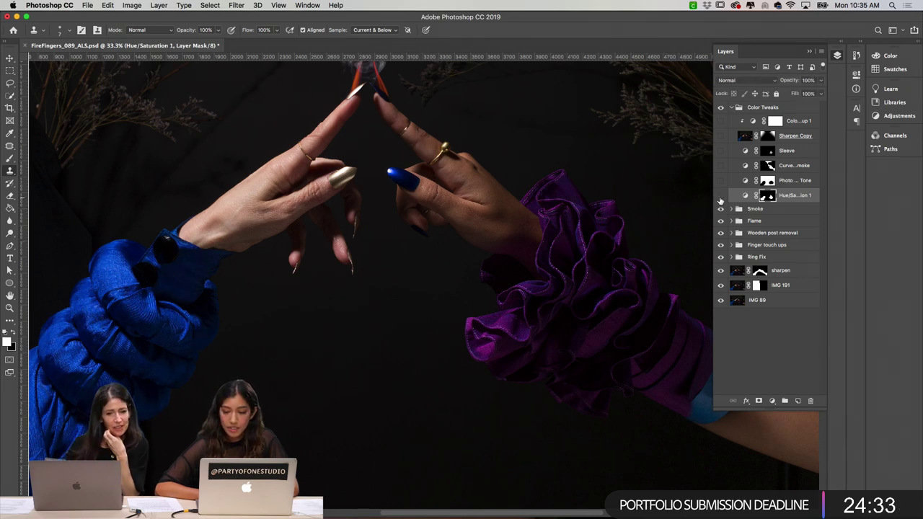
pyautogui.click(721, 196)
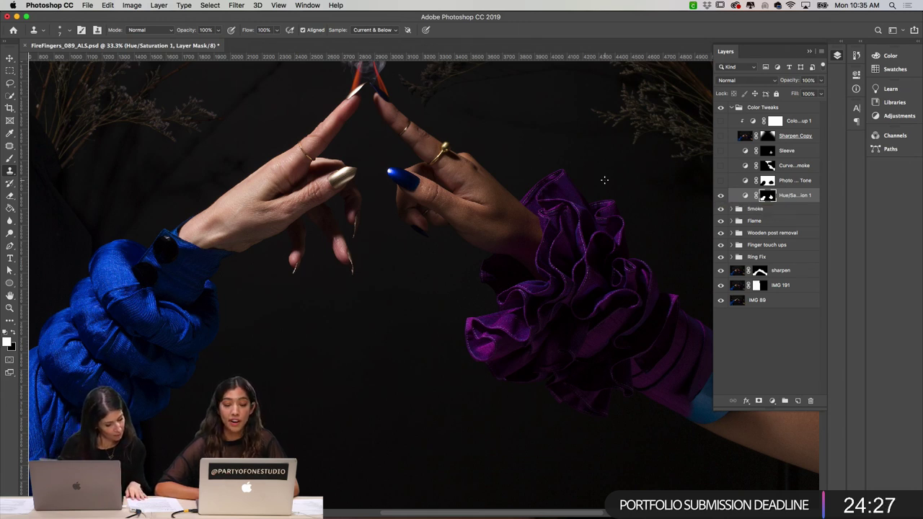
pyautogui.scroll(3, 604, 180)
pyautogui.press('super+equal')
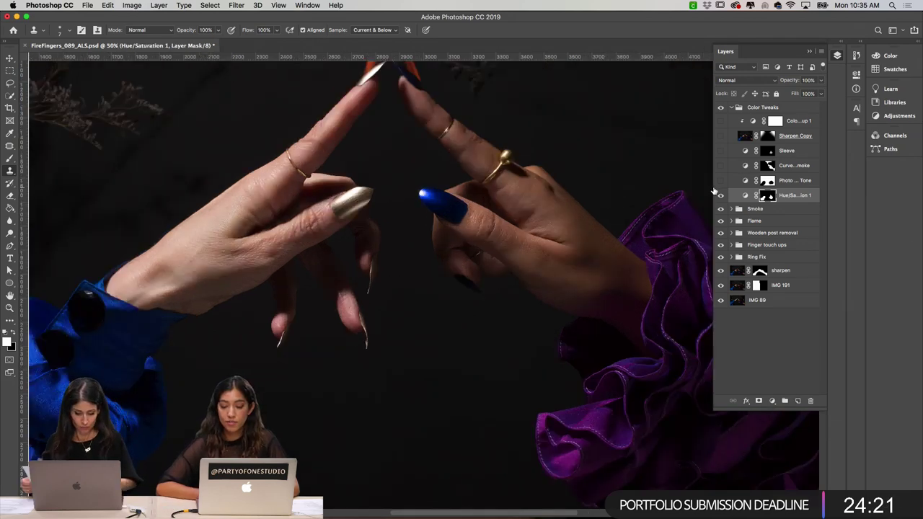
pyautogui.keyDown('alt'); pyautogui.click(769, 199); pyautogui.keyUp('alt')
pyautogui.keyDown('alt'); pyautogui.click(768, 199); pyautogui.keyUp('alt')
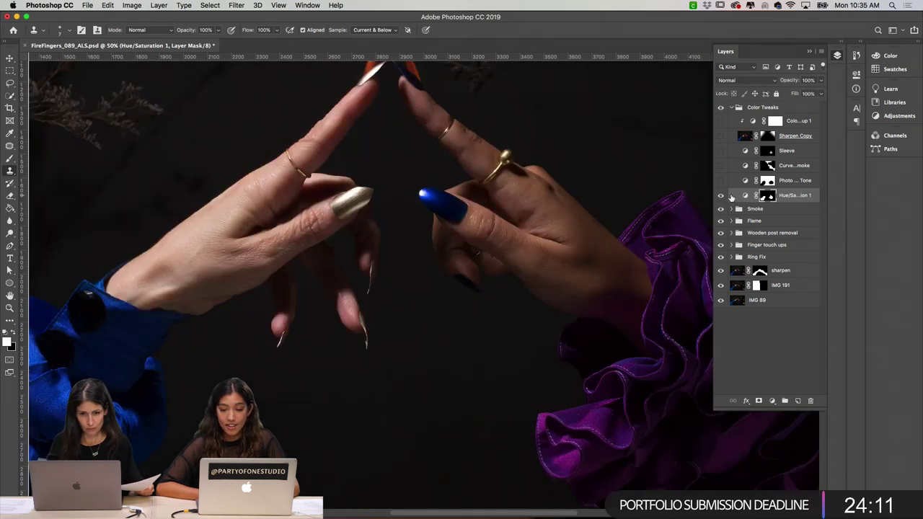
pyautogui.click(721, 196)
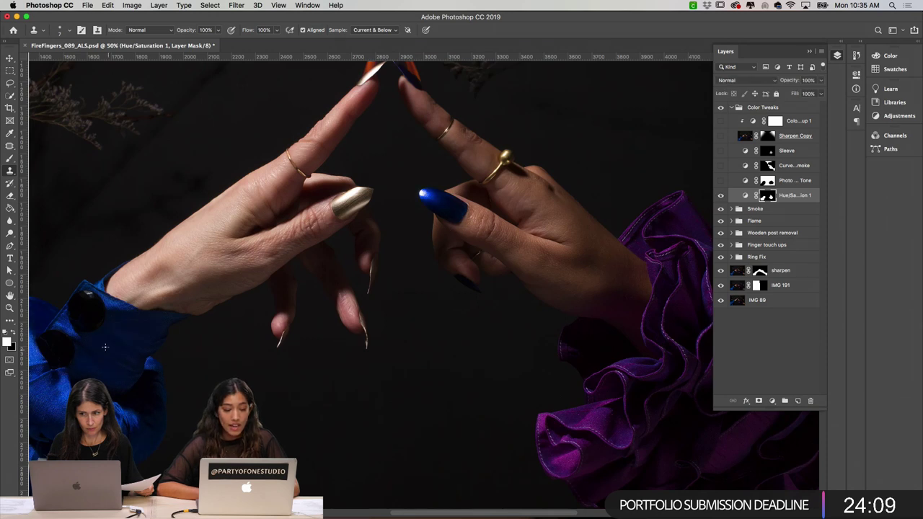
pyautogui.hscroll(-5, 320, 319)
pyautogui.press('super+minus')
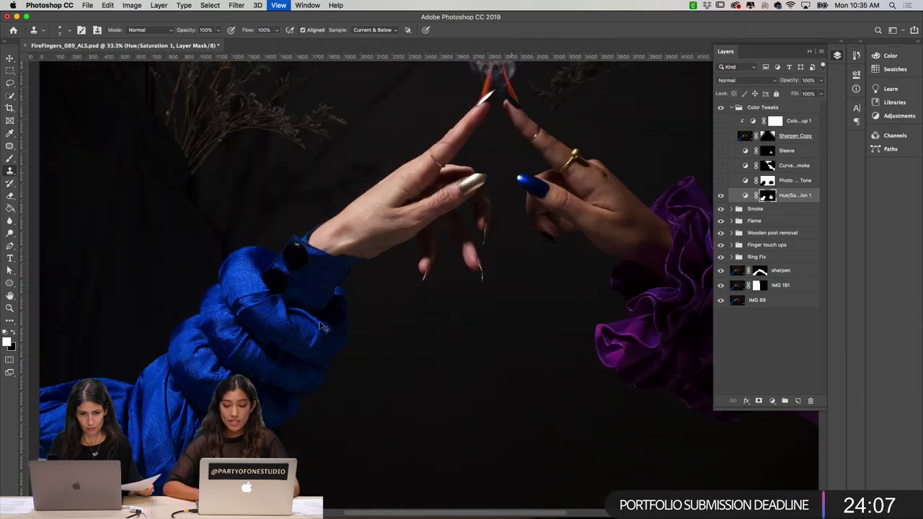
pyautogui.keyDown('alt'); pyautogui.click(766, 196); pyautogui.keyUp('alt')
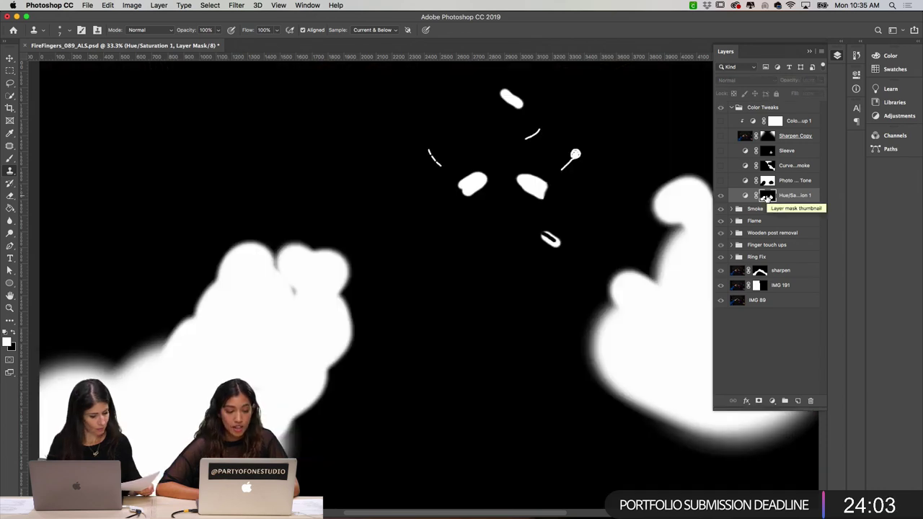
pyautogui.keyDown('alt'); pyautogui.click(766, 196); pyautogui.keyUp('alt')
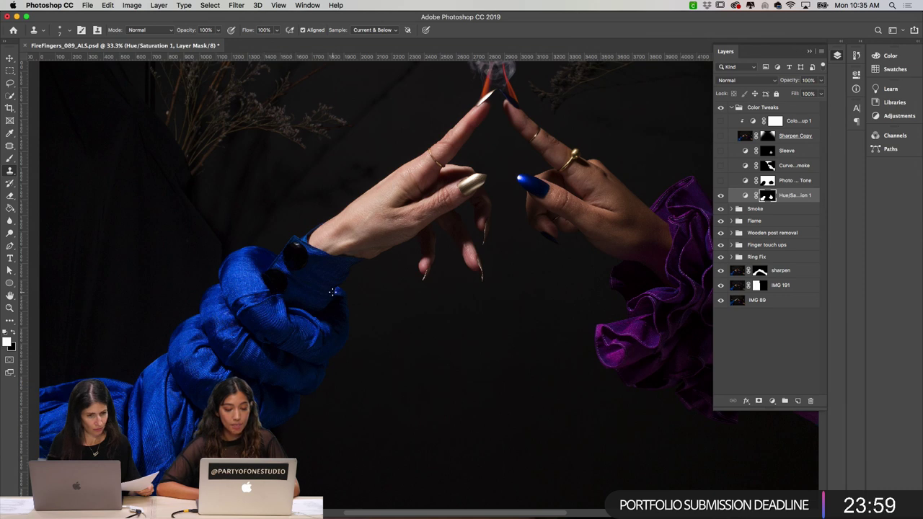
pyautogui.hscroll(5, 325, 290)
pyautogui.hscroll(2, 325, 289)
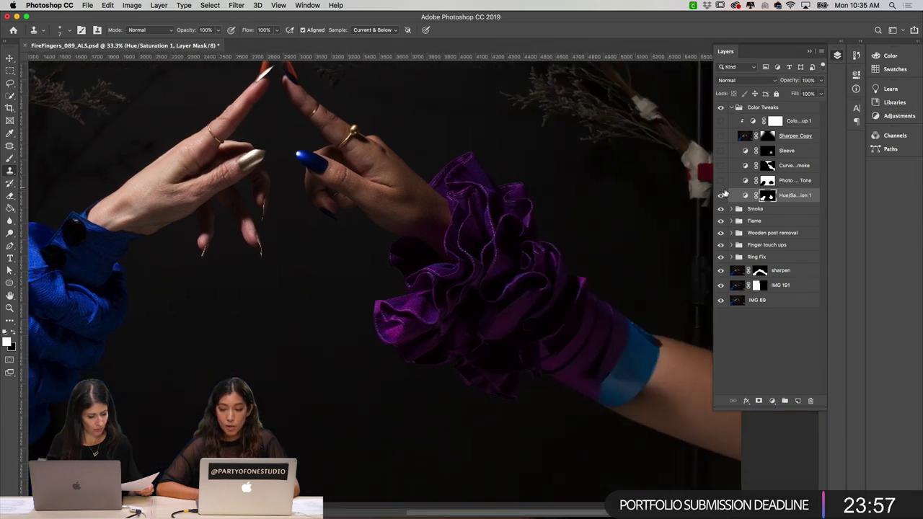
pyautogui.click(721, 194)
pyautogui.click(721, 196)
pyautogui.click(721, 195)
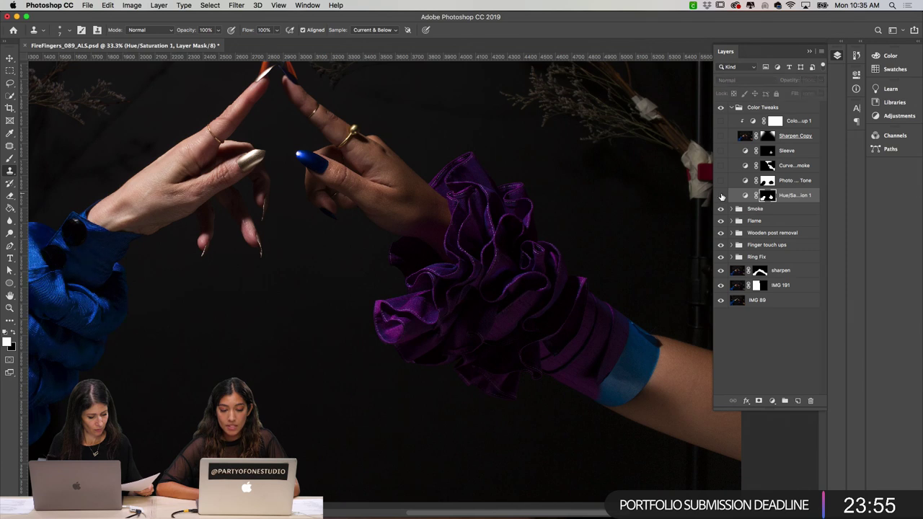
pyautogui.click(721, 195)
pyautogui.click(721, 195)
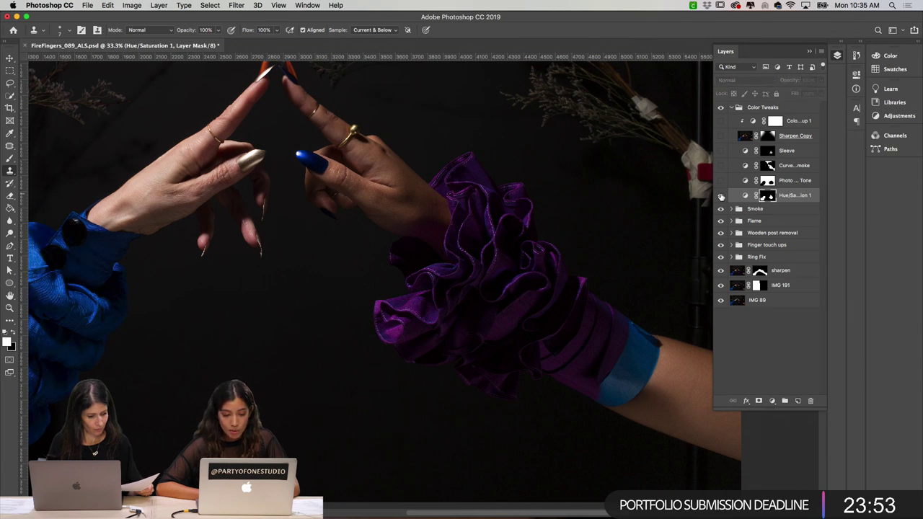
pyautogui.click(721, 196)
pyautogui.click(721, 195)
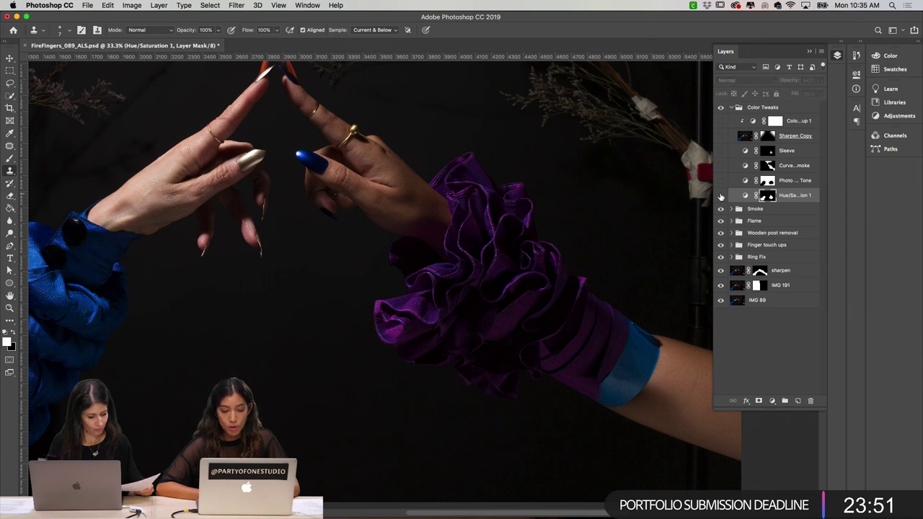
pyautogui.hscroll(-5, 549, 241)
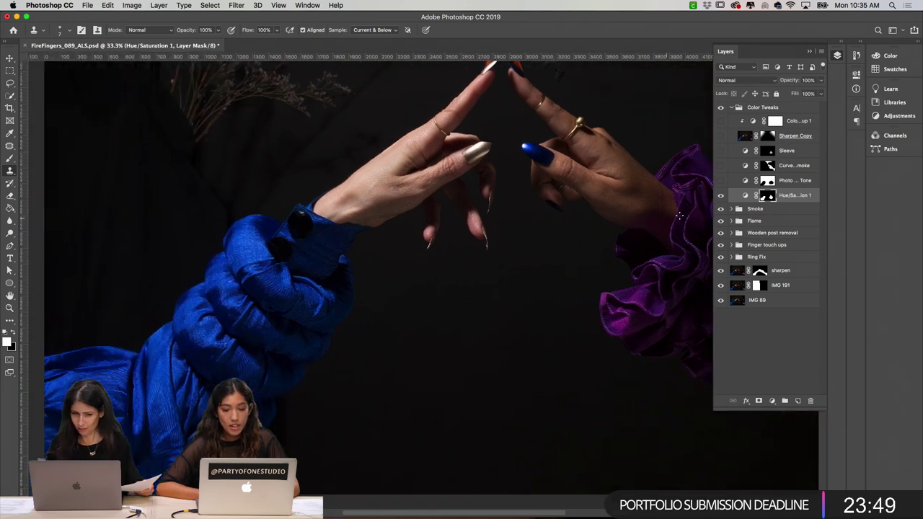
pyautogui.click(721, 197)
pyautogui.click(722, 201)
pyautogui.click(722, 200)
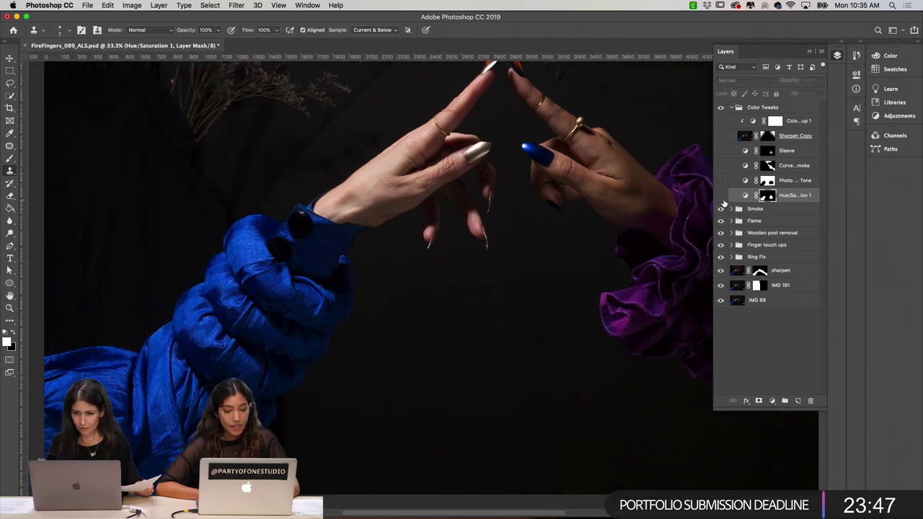
pyautogui.click(723, 201)
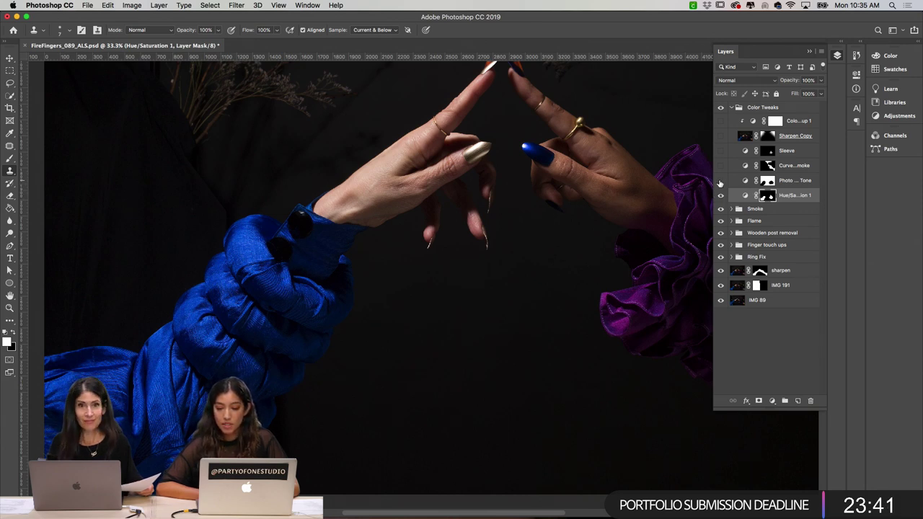
# - Glance at Hue/Saturation 1, zoom out, and view the Photo Filter Skin Tone's Warming Filter (81) settings
pyautogui.doubleClick(745, 195)
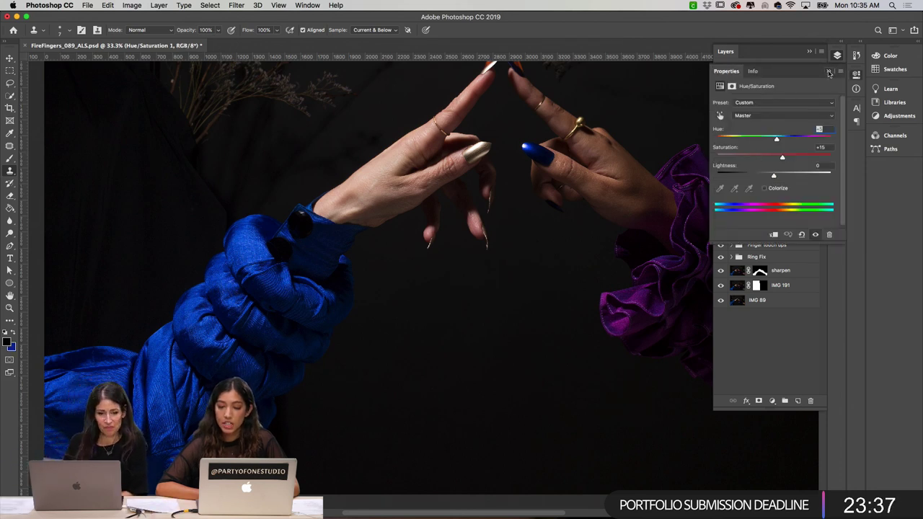
pyautogui.click(829, 73)
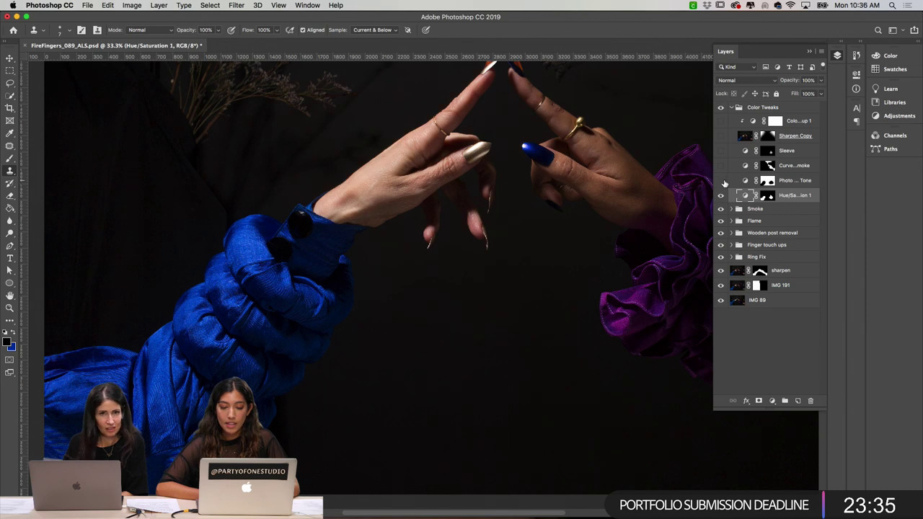
pyautogui.press('super+minus')
pyautogui.hscroll(3, 656, 188)
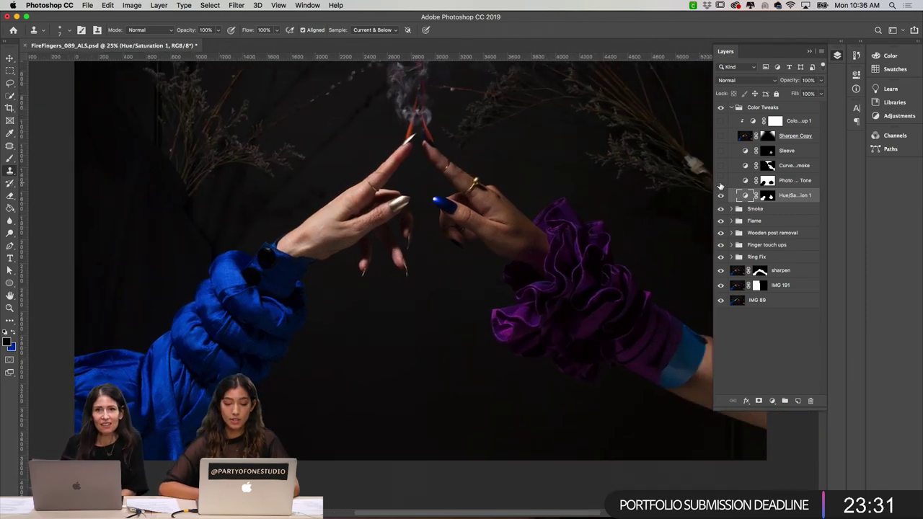
pyautogui.doubleClick(746, 180)
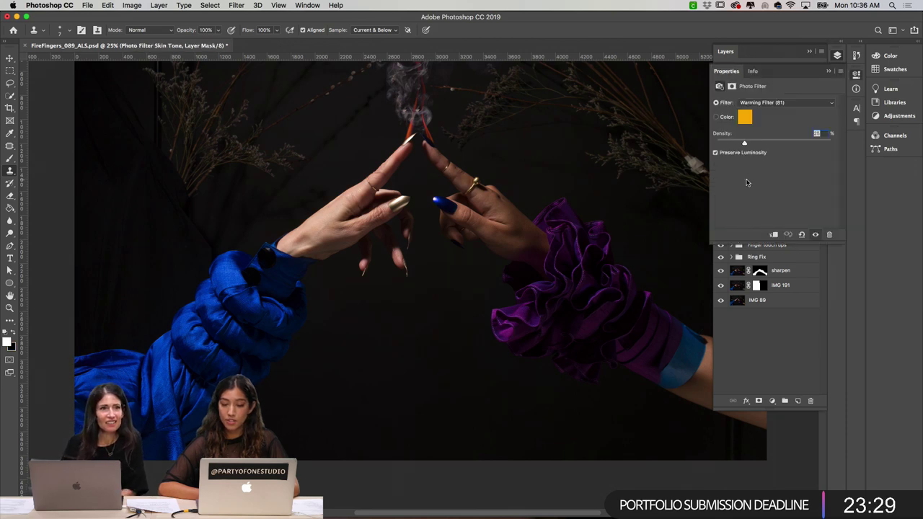
# - Keep Warming Filter (81) as the photo filter and dismiss the new adjustment list
pyautogui.click(777, 105)
pyautogui.click(778, 103)
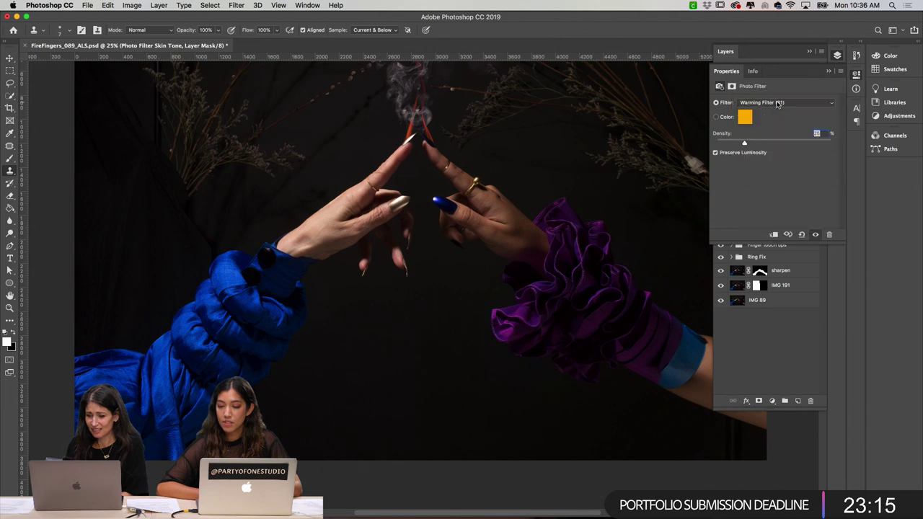
pyautogui.click(771, 401)
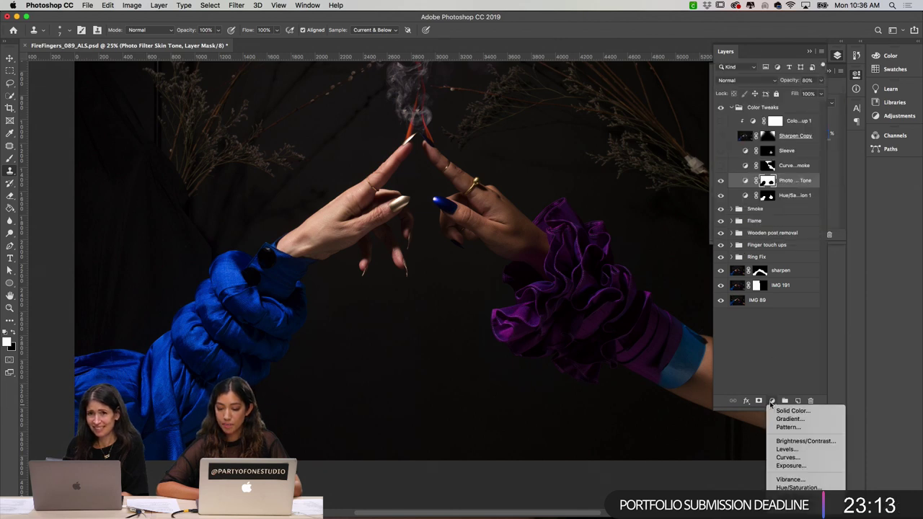
pyautogui.scroll(-5, 809, 439)
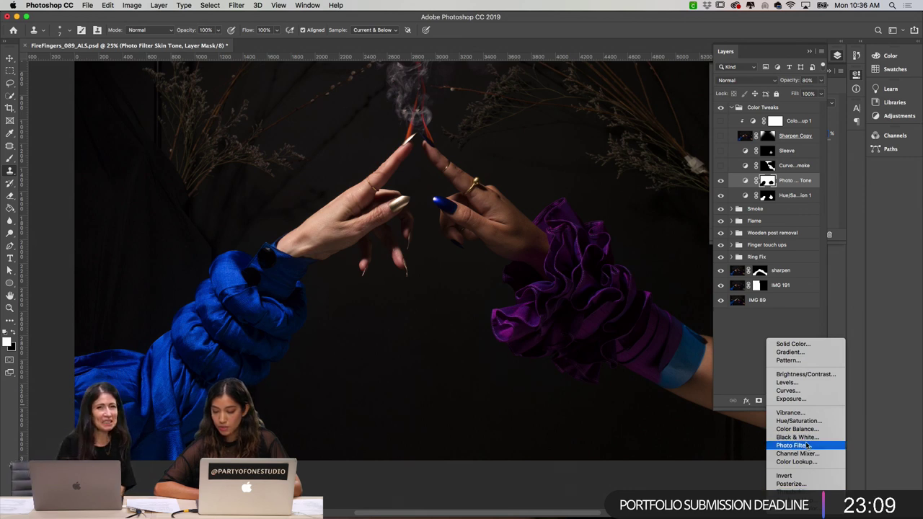
pyautogui.press('Escape')
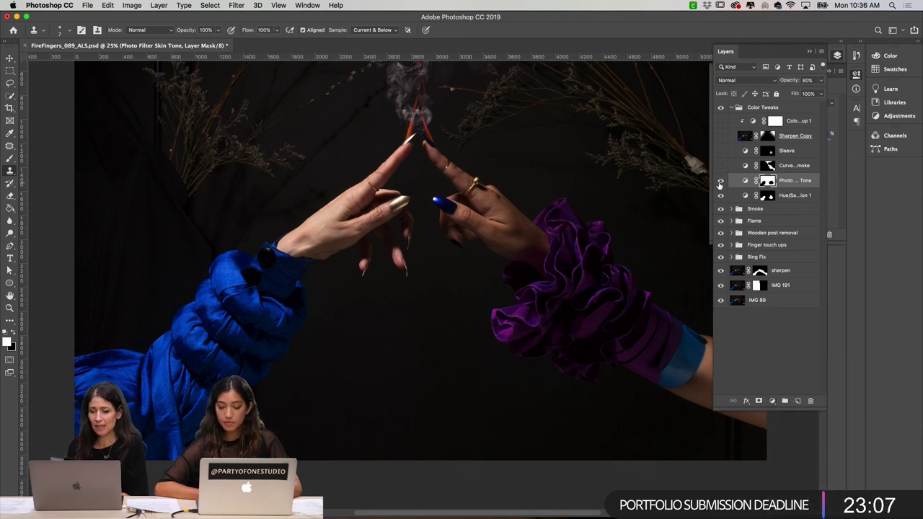
pyautogui.scroll(5, 647, 172)
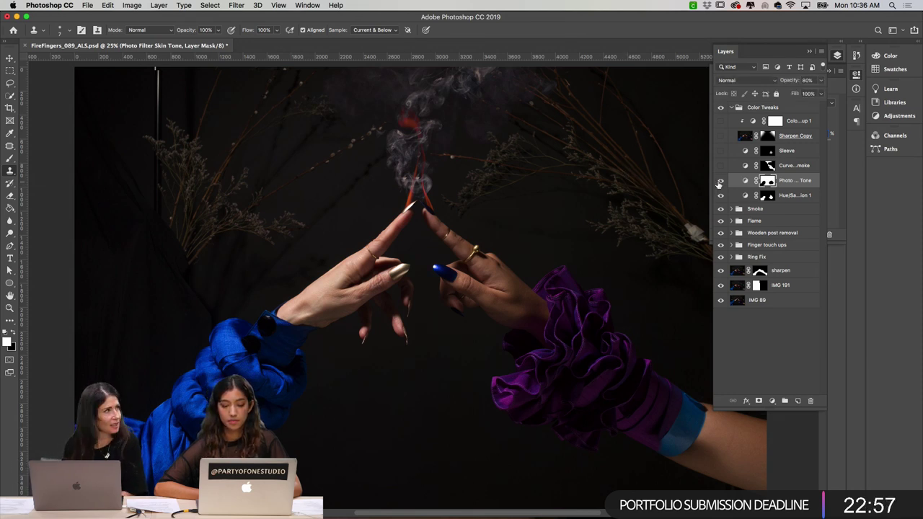
# - Turn on the skin-tone photo filter after comparing it, then the arm-and-smoke Curves adjustment
pyautogui.click(720, 181)
pyautogui.press('super+plus')
pyautogui.scroll(-2, 497, 261)
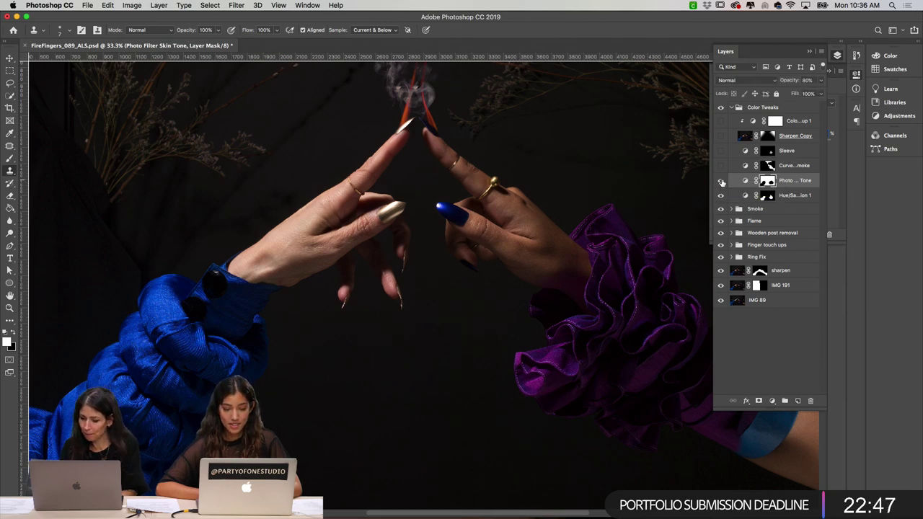
pyautogui.press('super+minus')
pyautogui.click(721, 181)
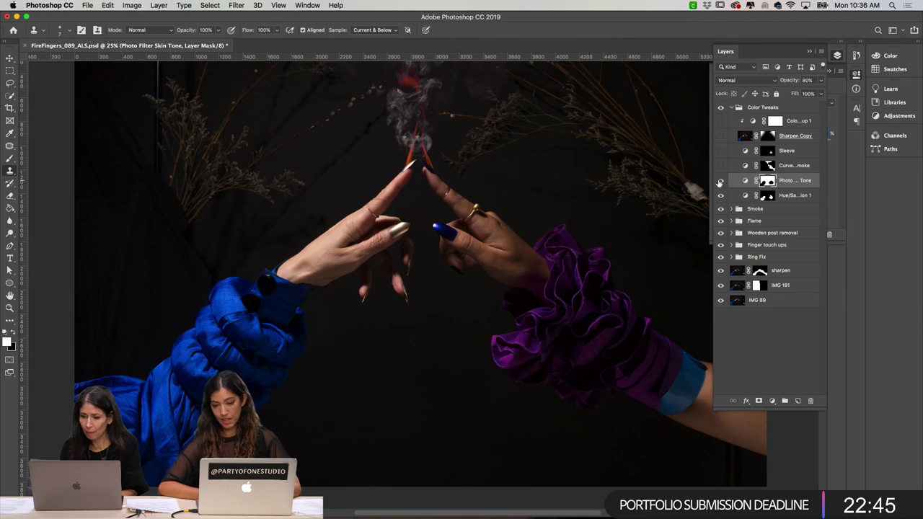
pyautogui.click(721, 181)
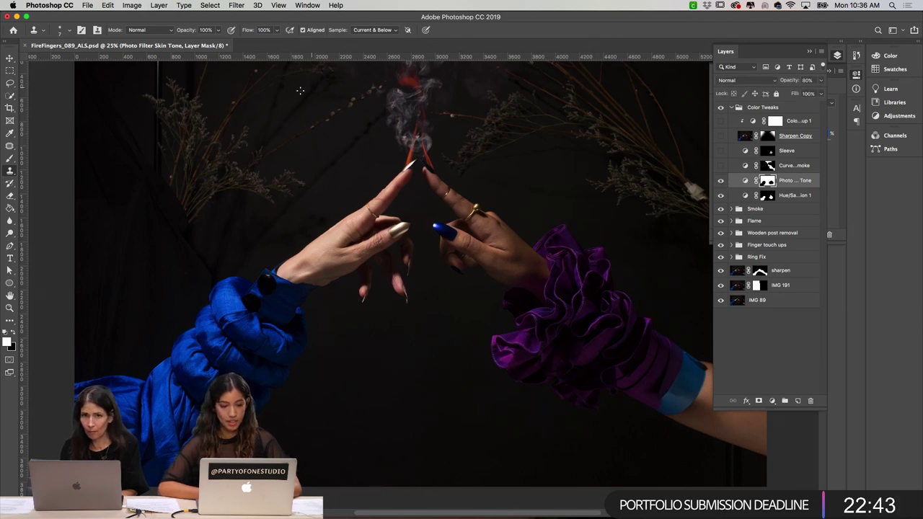
pyautogui.click(720, 181)
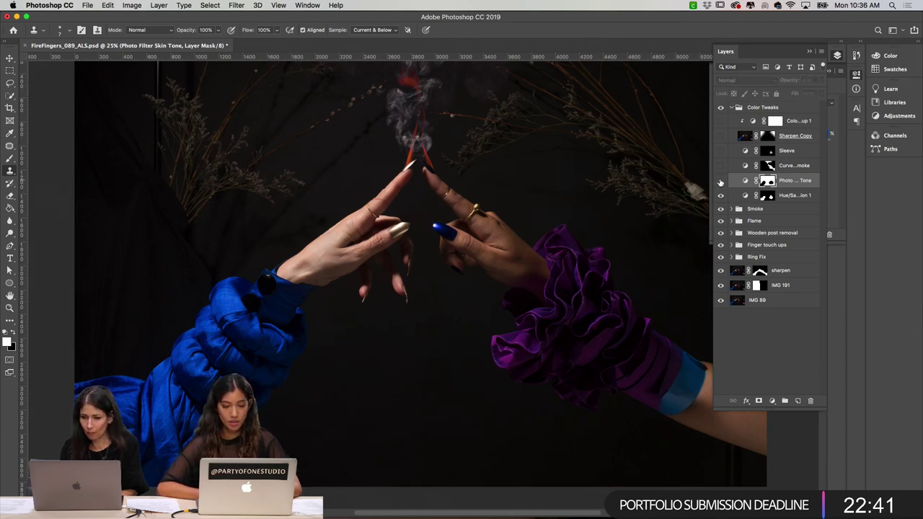
pyautogui.click(720, 180)
pyautogui.scroll(2, 538, 248)
pyautogui.hscroll(3, 539, 248)
pyautogui.scroll(1, 538, 248)
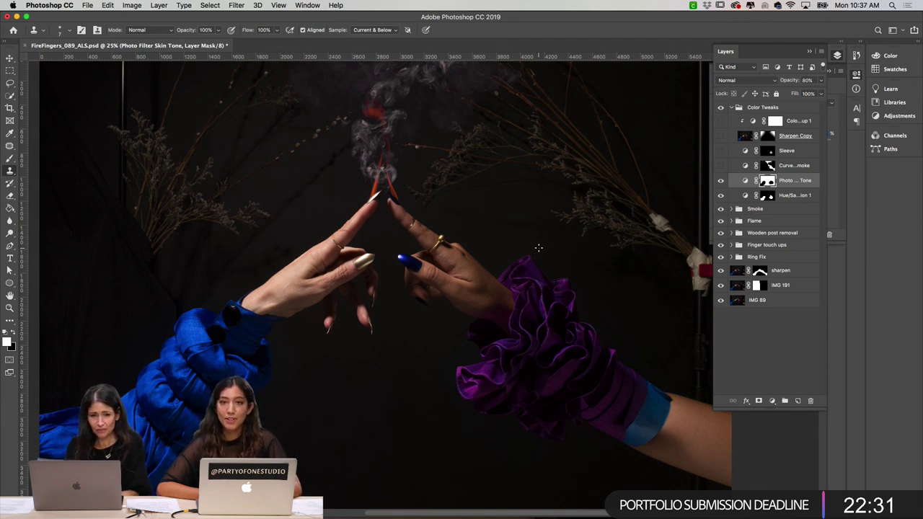
pyautogui.click(720, 166)
pyautogui.click(720, 166)
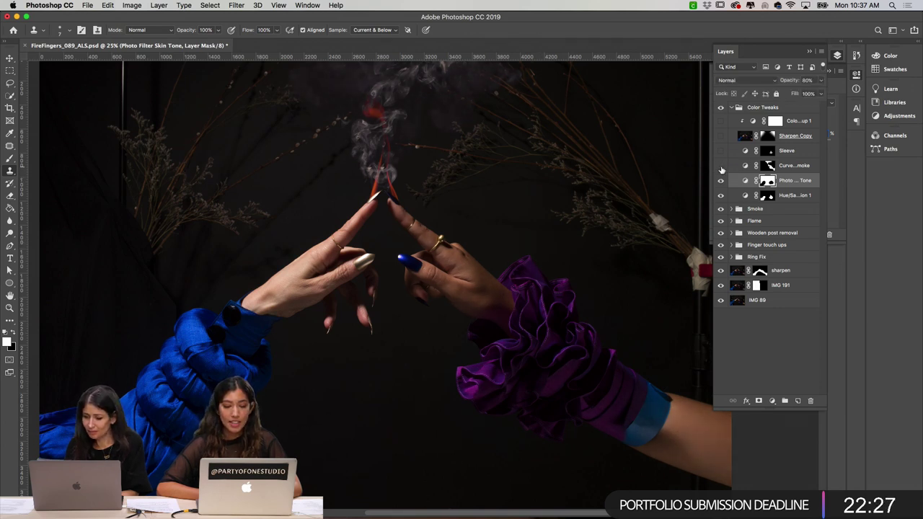
pyautogui.click(720, 166)
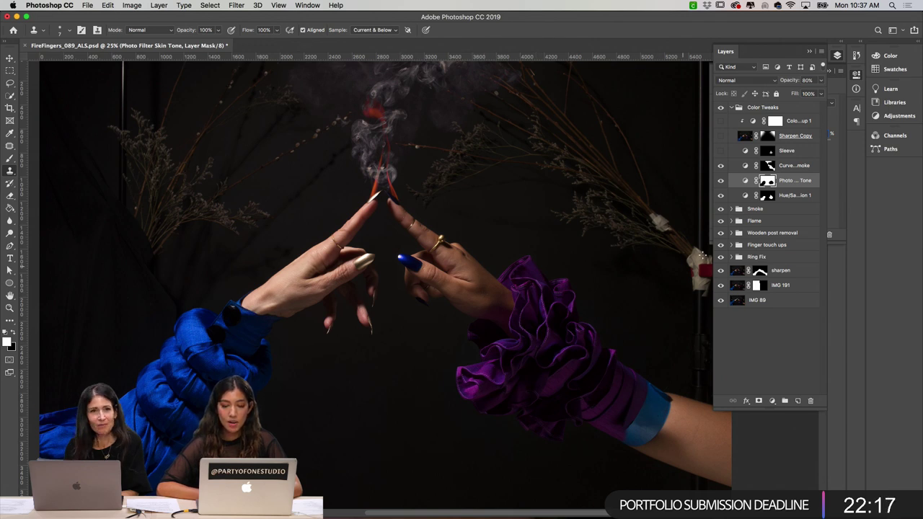
pyautogui.click(719, 165)
pyautogui.click(720, 165)
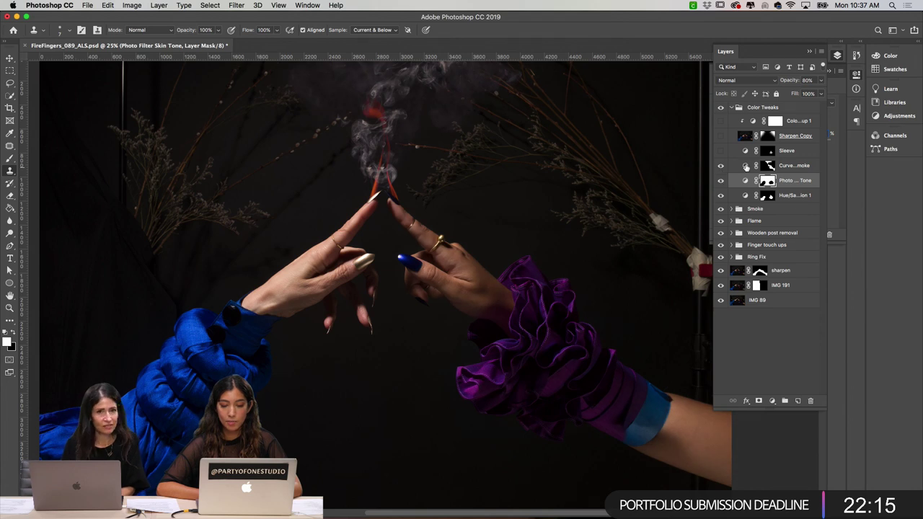
pyautogui.keyDown('alt'); pyautogui.click(768, 166); pyautogui.keyUp('alt')
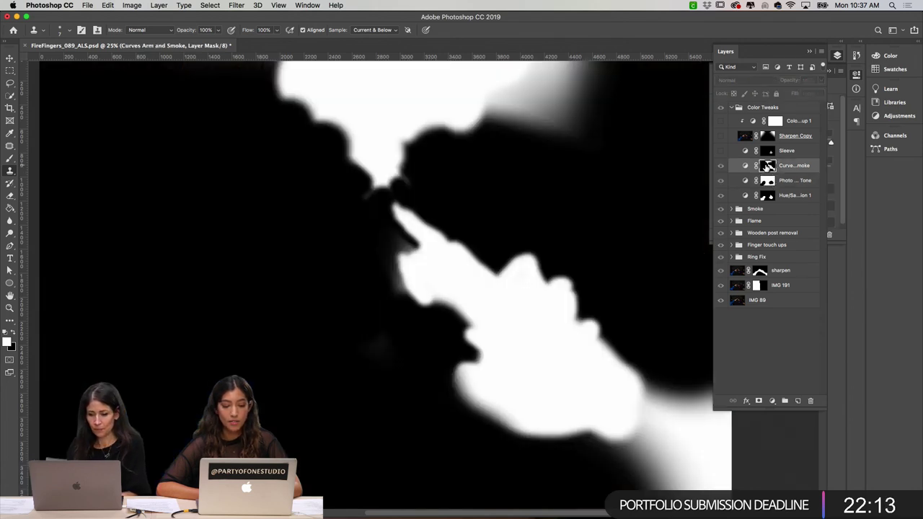
pyautogui.keyDown('alt'); pyautogui.click(768, 166); pyautogui.keyUp('alt')
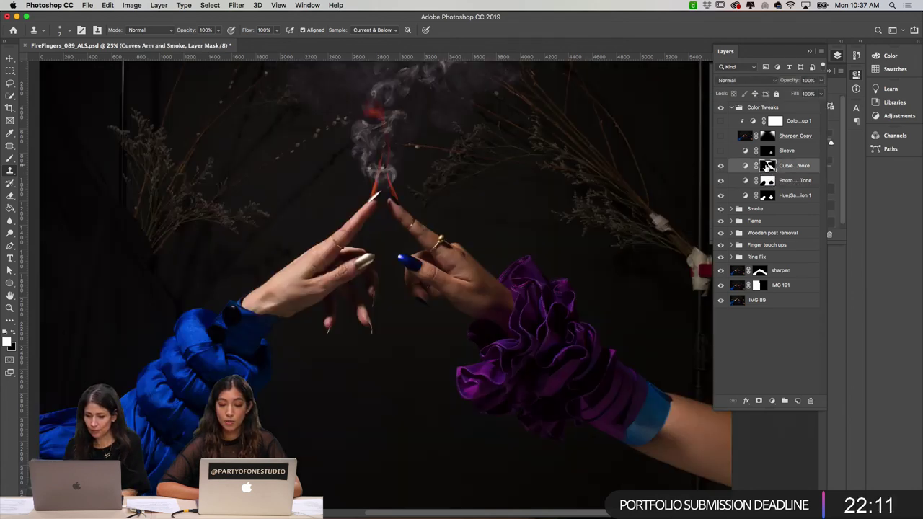
pyautogui.click(720, 165)
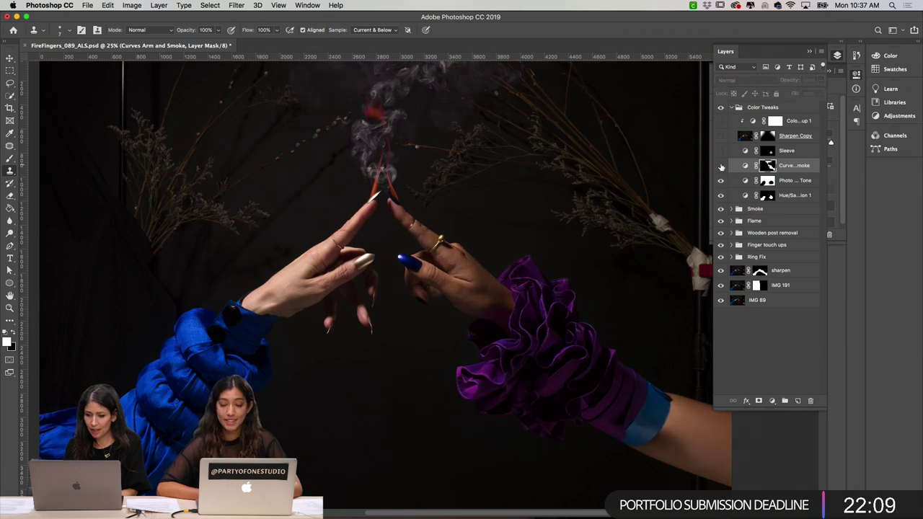
pyautogui.click(720, 166)
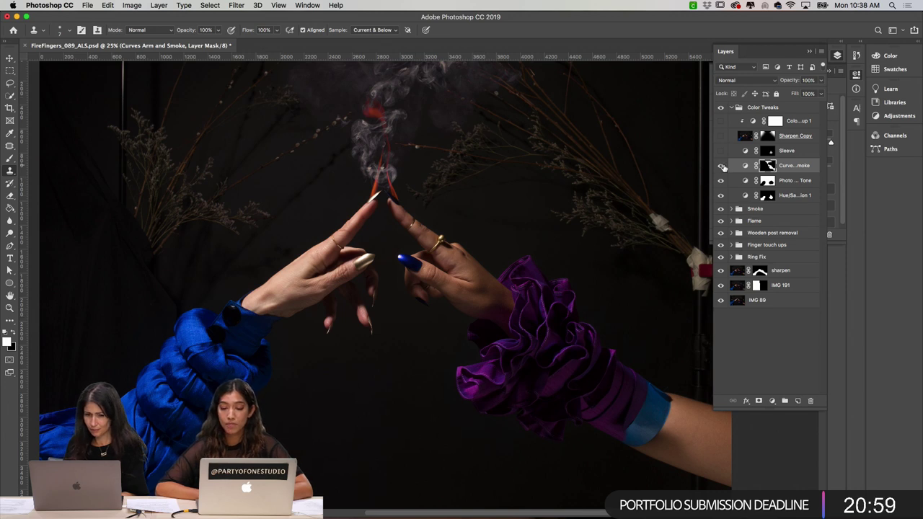
# - Compare the image with the arm-and-smoke curves and Sleeve adjustments toggled on and off
pyautogui.click(720, 167)
pyautogui.click(719, 167)
pyautogui.click(720, 167)
pyautogui.click(719, 167)
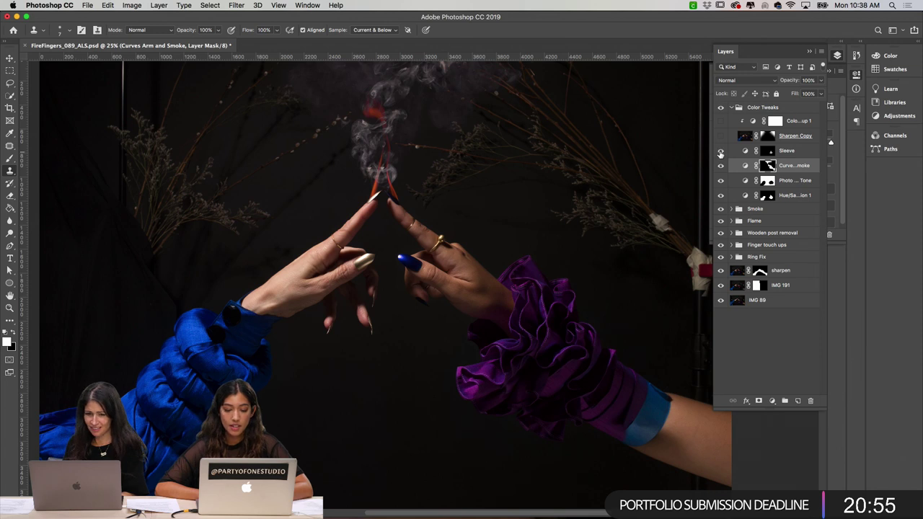
pyautogui.click(720, 152)
pyautogui.click(720, 151)
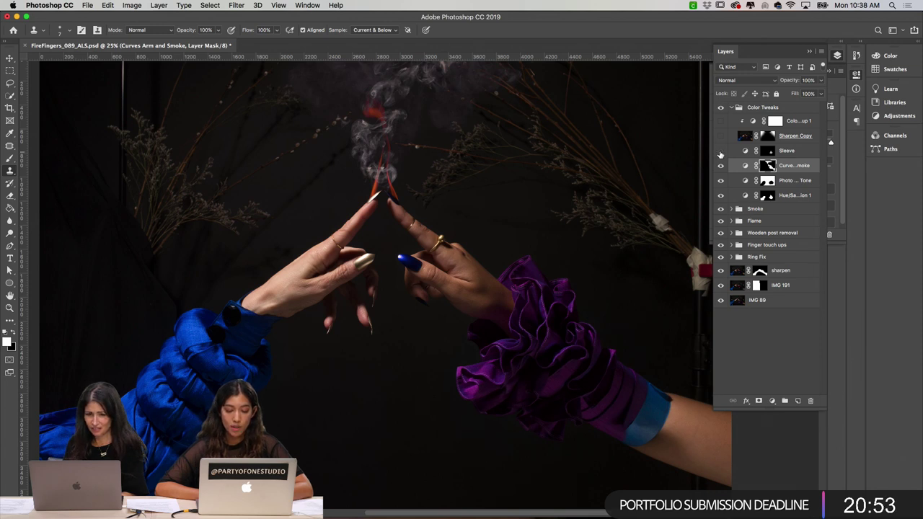
pyautogui.click(720, 152)
pyautogui.scroll(2, 647, 229)
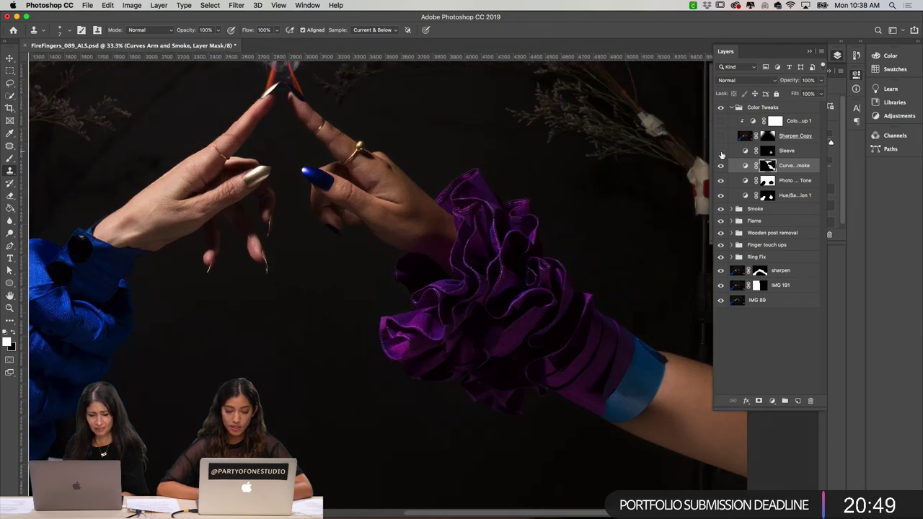
# - Select the Sleeve layer and view its mask on its own
pyautogui.click(746, 153)
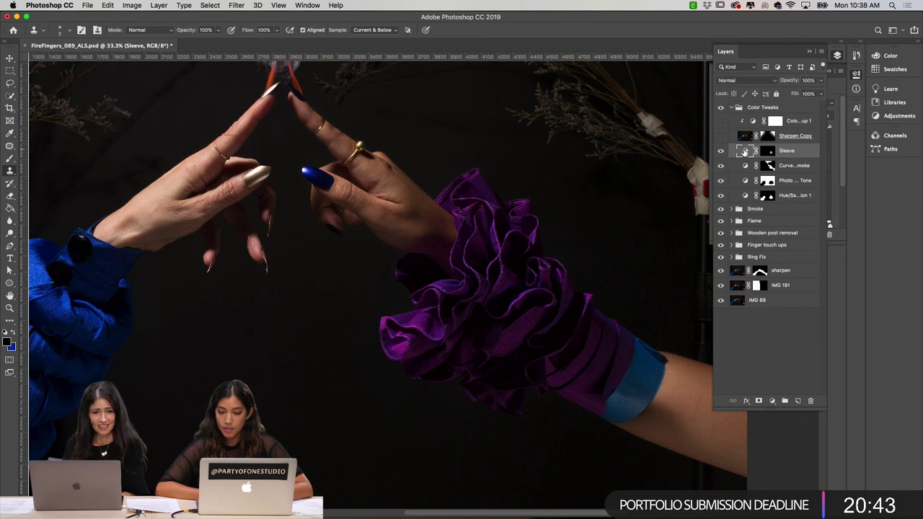
pyautogui.click(767, 151)
pyautogui.keyDown('alt'); pyautogui.click(767, 152); pyautogui.keyUp('alt')
pyautogui.keyDown('alt'); pyautogui.click(767, 152); pyautogui.keyUp('alt')
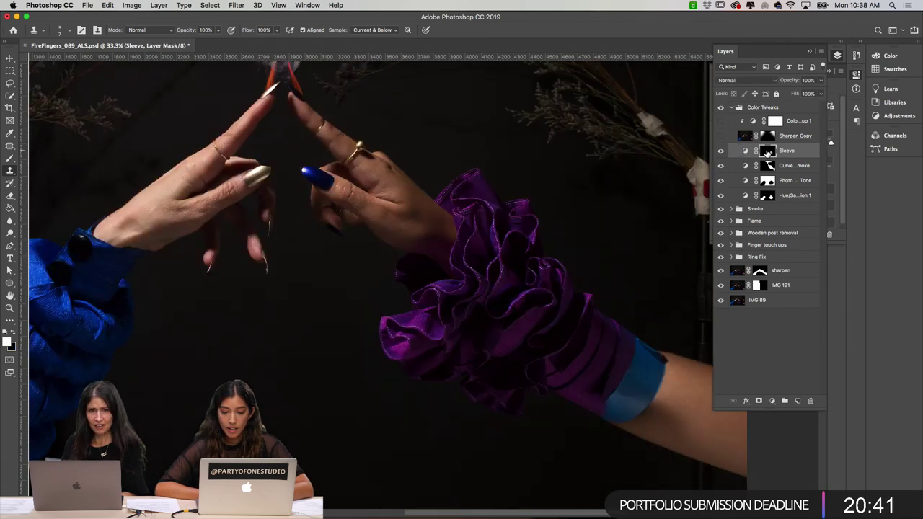
pyautogui.keyDown('alt'); pyautogui.click(767, 152); pyautogui.keyUp('alt')
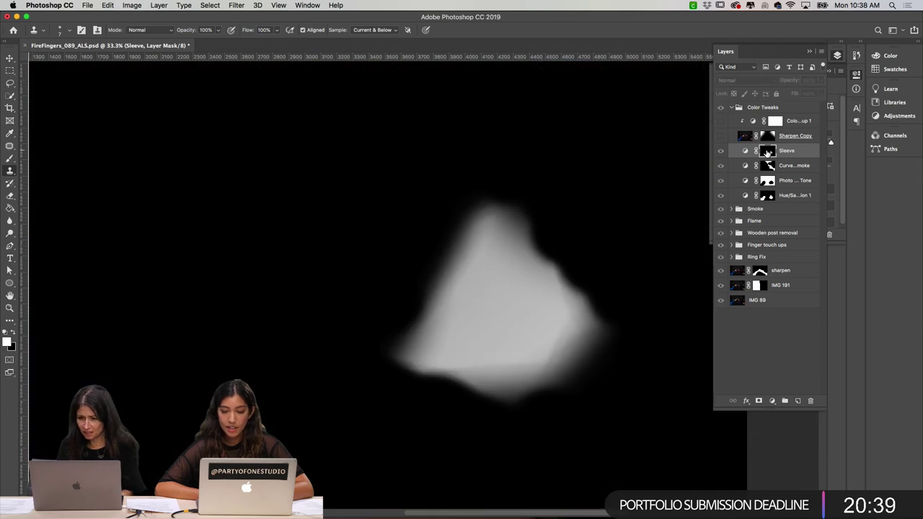
pyautogui.keyDown('alt'); pyautogui.click(768, 151); pyautogui.keyUp('alt')
# - Leave Sleeve on, target the adjustment, and move the Layers panel left to reveal its Curves settings
pyautogui.keyDown('alt'); pyautogui.click(768, 151); pyautogui.keyUp('alt')
pyautogui.keyDown('alt'); pyautogui.click(768, 151); pyautogui.keyUp('alt')
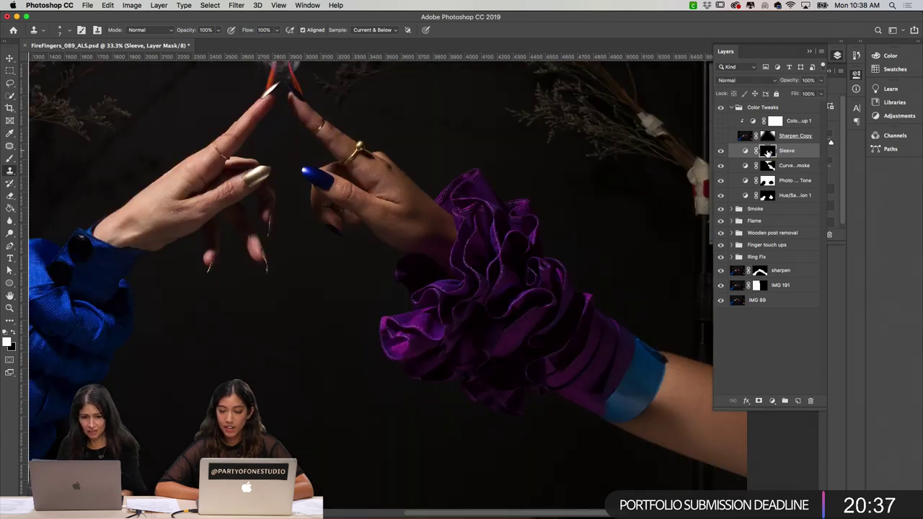
pyautogui.click(720, 151)
pyautogui.click(720, 151)
pyautogui.click(745, 151)
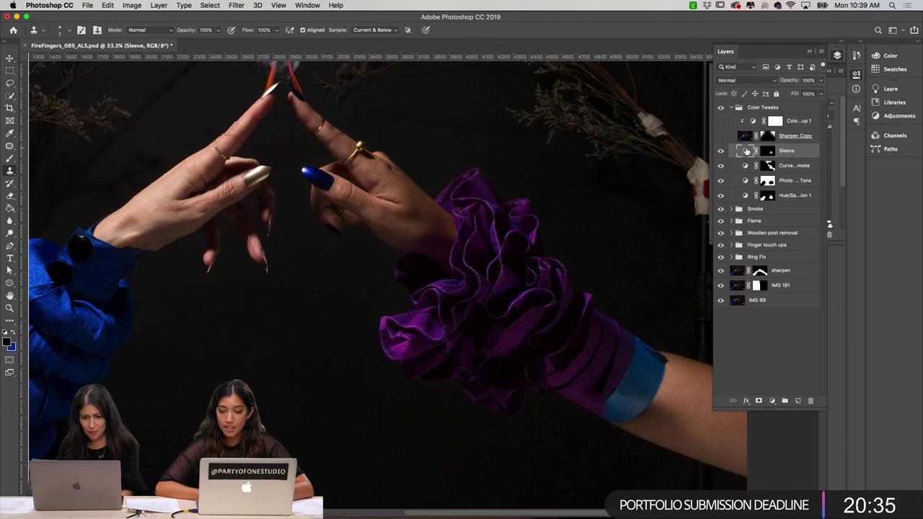
pyautogui.moveTo(796, 41); pyautogui.dragTo(655, 66)
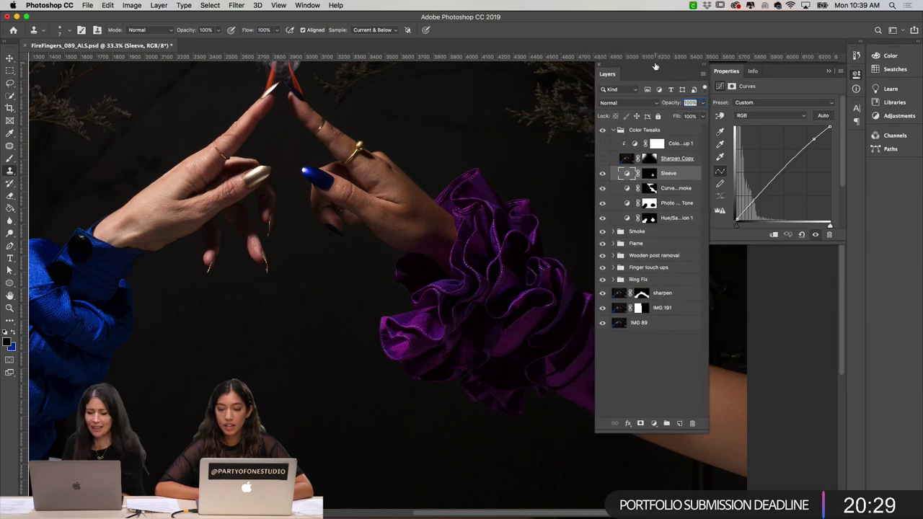
# - Turn the Sleeve adjustment layer back on
pyautogui.click(604, 174)
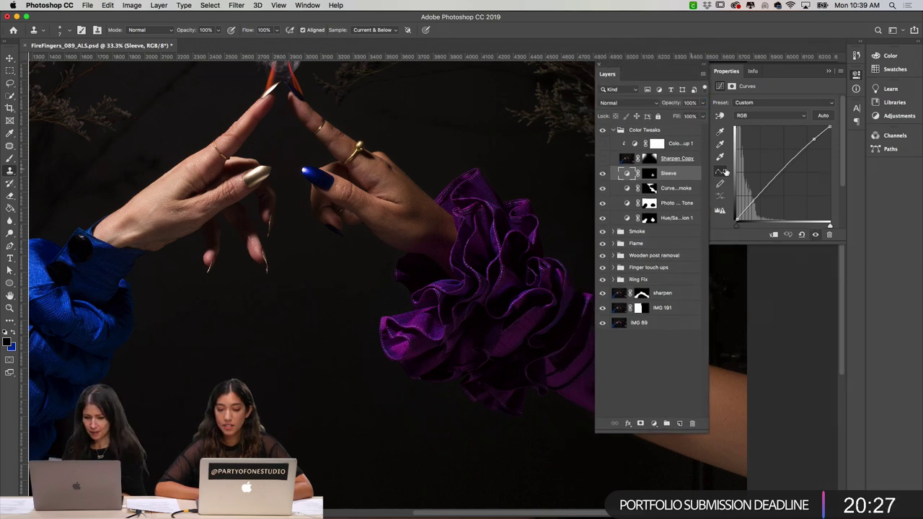
pyautogui.hscroll(5, 493, 250)
pyautogui.scroll(-2, 493, 250)
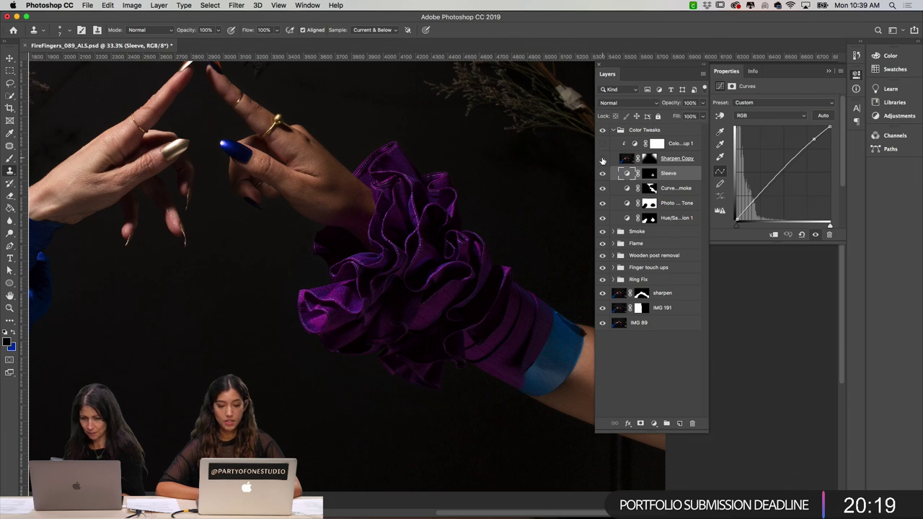
# - Zoom the composite to 25% and view the Sharpen Copy layer mask on its own
pyautogui.press('super+minus')
pyautogui.press('super+minus')
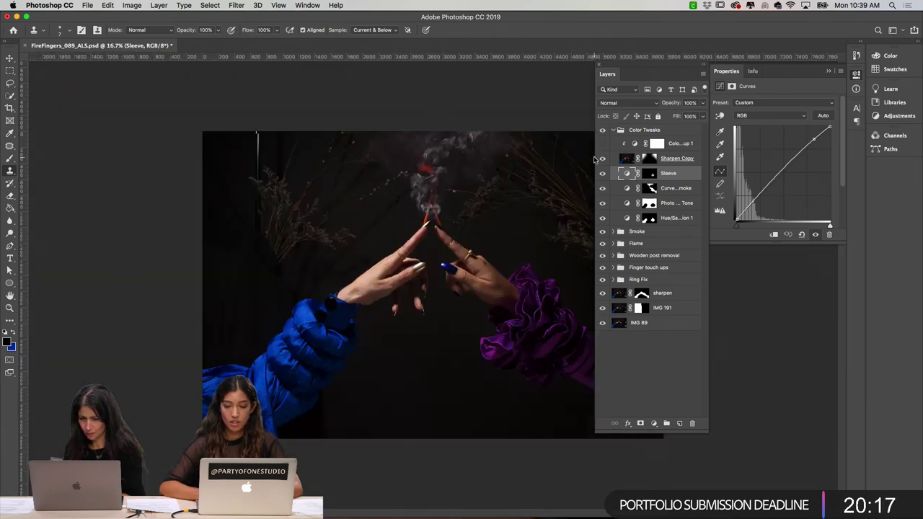
pyautogui.press('super+plus')
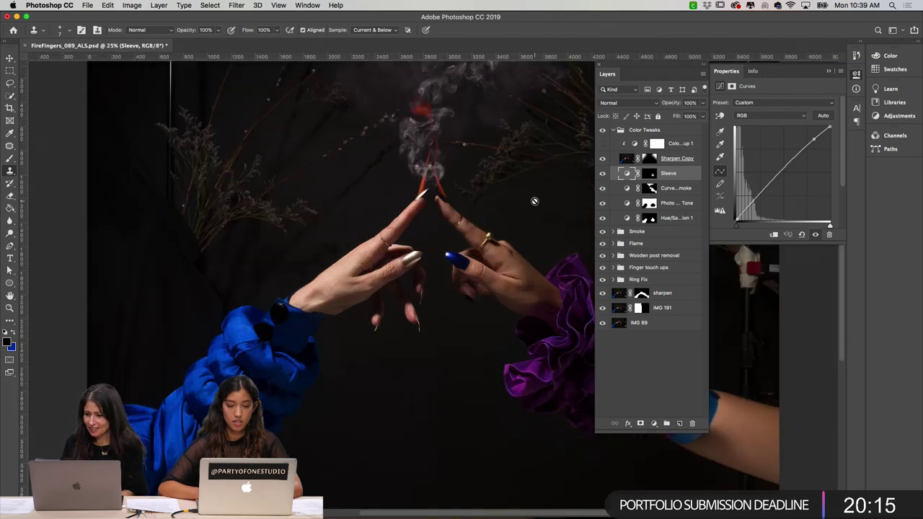
pyautogui.hscroll(3, 534, 201)
pyautogui.keyDown('alt'); pyautogui.click(652, 160); pyautogui.keyUp('alt')
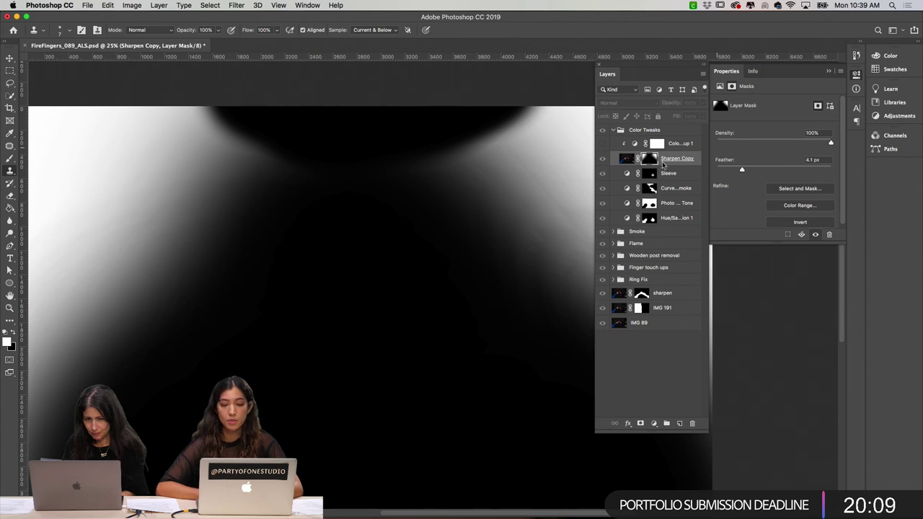
# - Return to the full-colour composite and flick Sharpen Copy off and on to compare
pyautogui.click(625, 160)
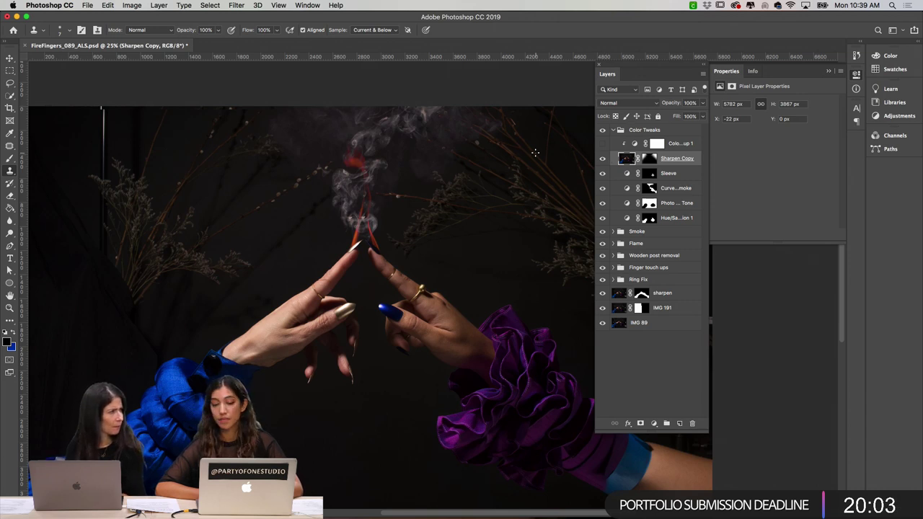
pyautogui.click(603, 159)
pyautogui.click(603, 159)
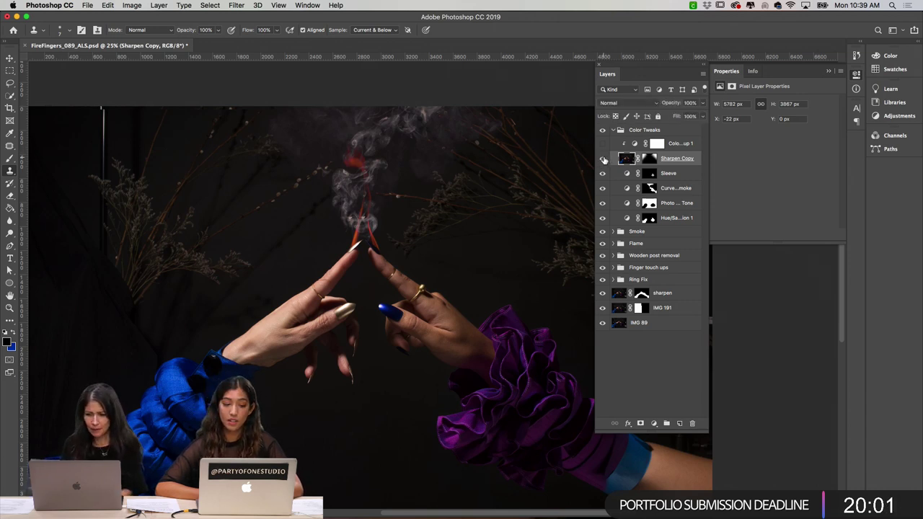
# - Enable the Color Lookup 1 grade after comparing it off and on, then show the adjustment layer menu
pyautogui.click(603, 144)
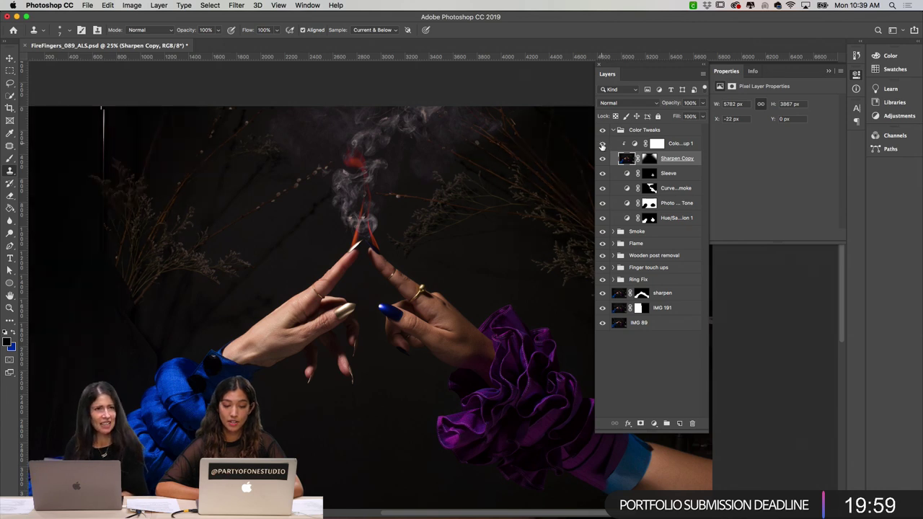
pyautogui.click(602, 144)
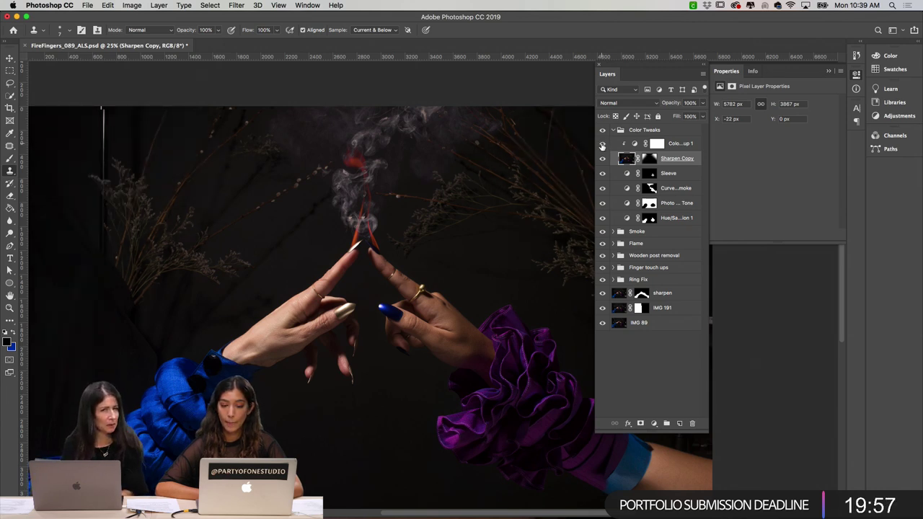
pyautogui.click(603, 144)
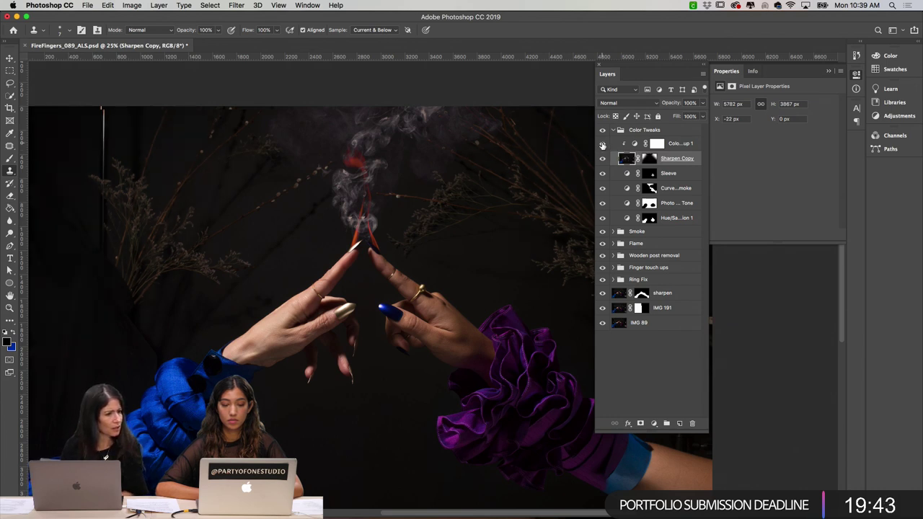
pyautogui.click(656, 424)
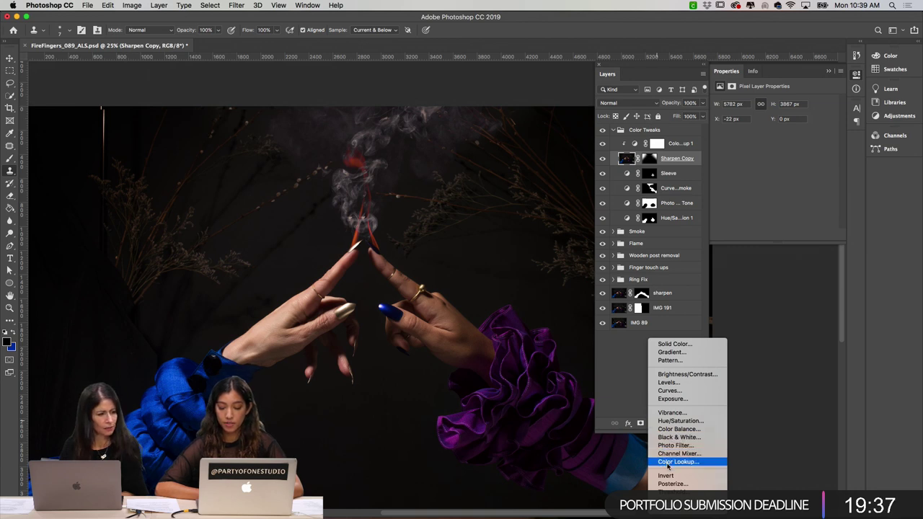
# - Add a Color Lookup layer, then delete the unwanted Color Lookup 2
pyautogui.click(668, 465)
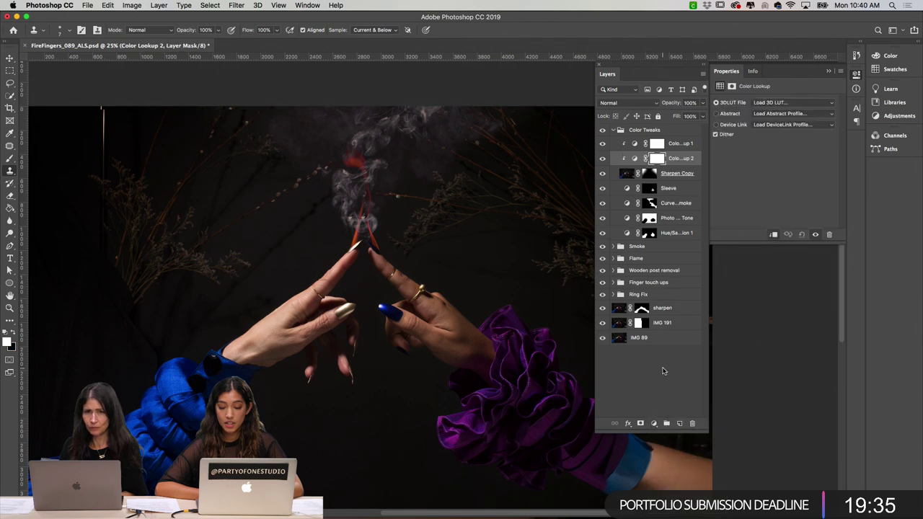
pyautogui.click(777, 103)
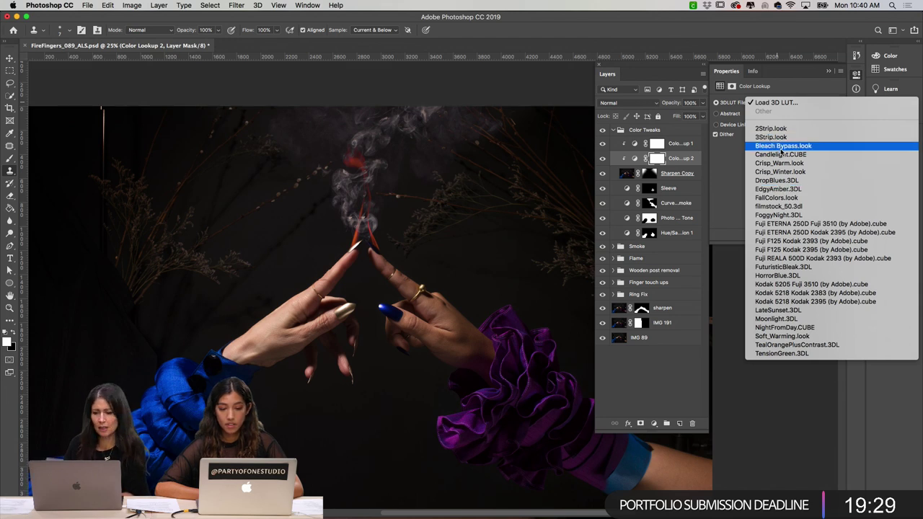
pyautogui.click(801, 87)
pyautogui.click(828, 71)
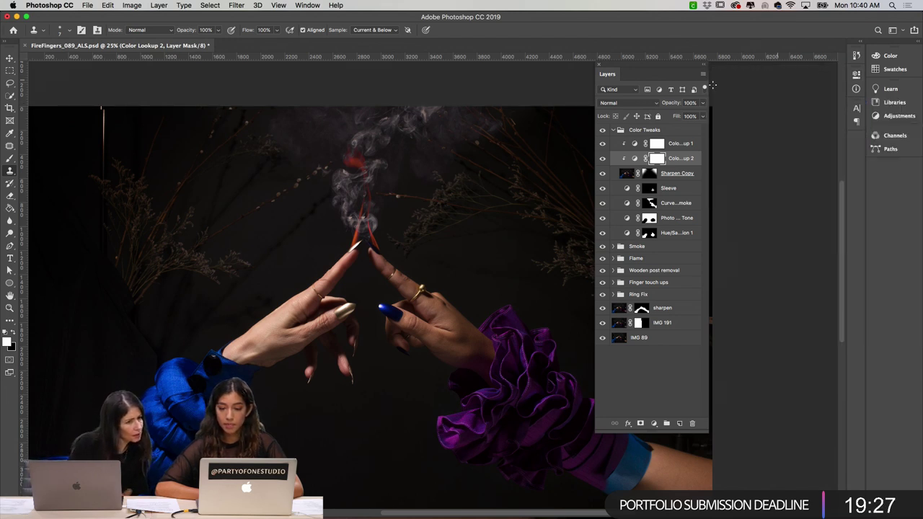
pyautogui.press('BackSpace')
# - Try the 3Strip.look and Crisp_Winter.look LUTs on Color Lookup 1, then restore its original LUT
pyautogui.doubleClick(635, 143)
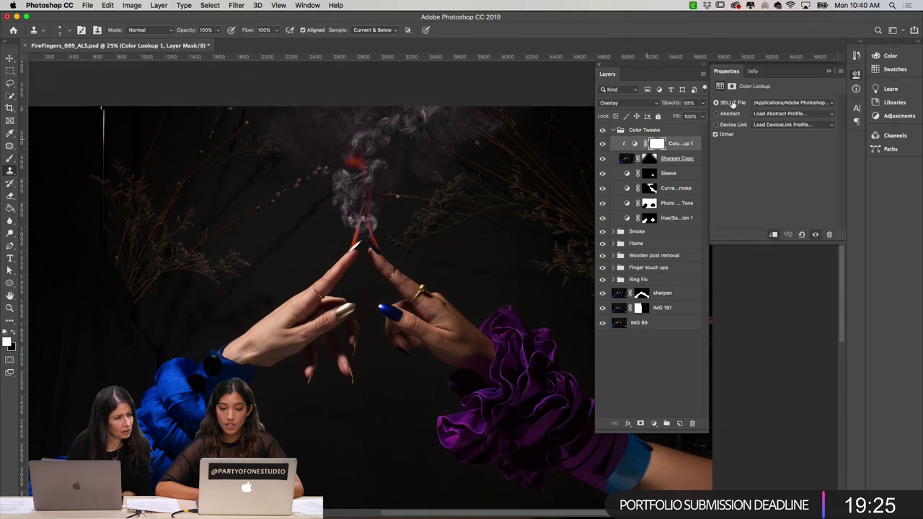
pyautogui.click(789, 103)
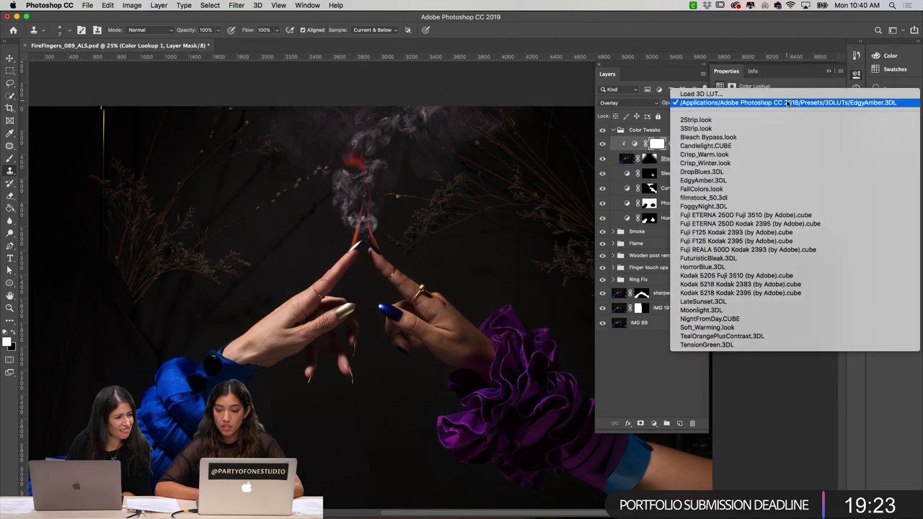
pyautogui.click(726, 129)
pyautogui.click(788, 103)
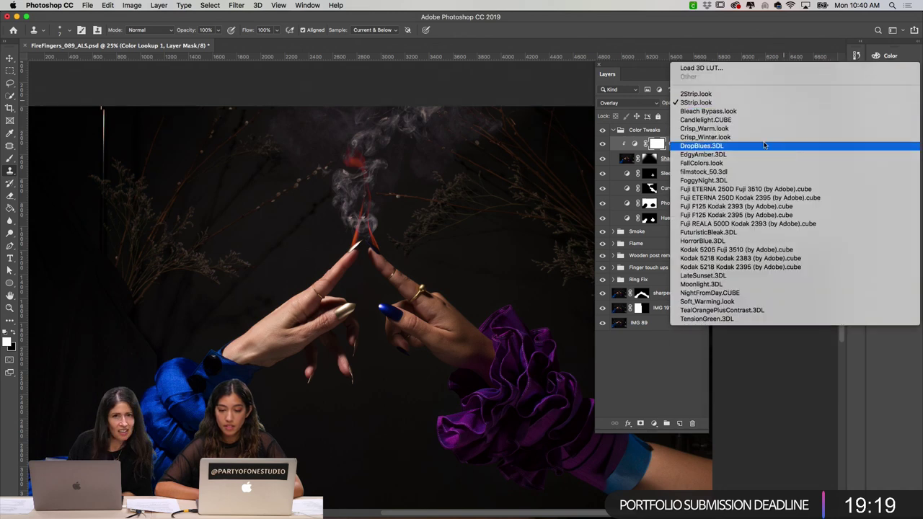
pyautogui.click(761, 142)
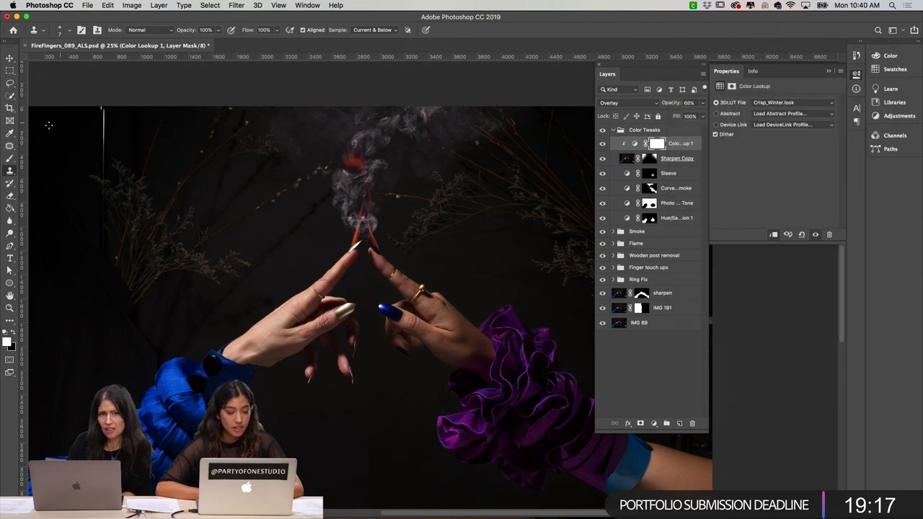
pyautogui.click(798, 103)
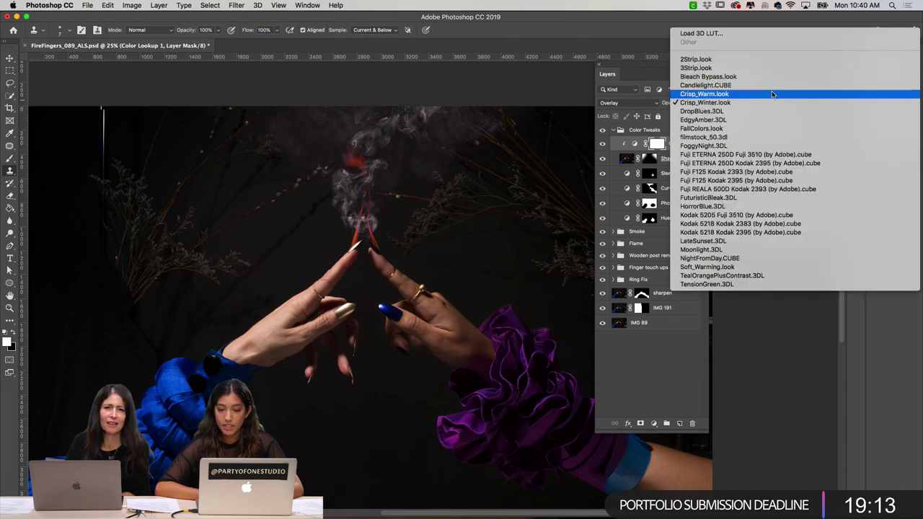
pyautogui.click(774, 295)
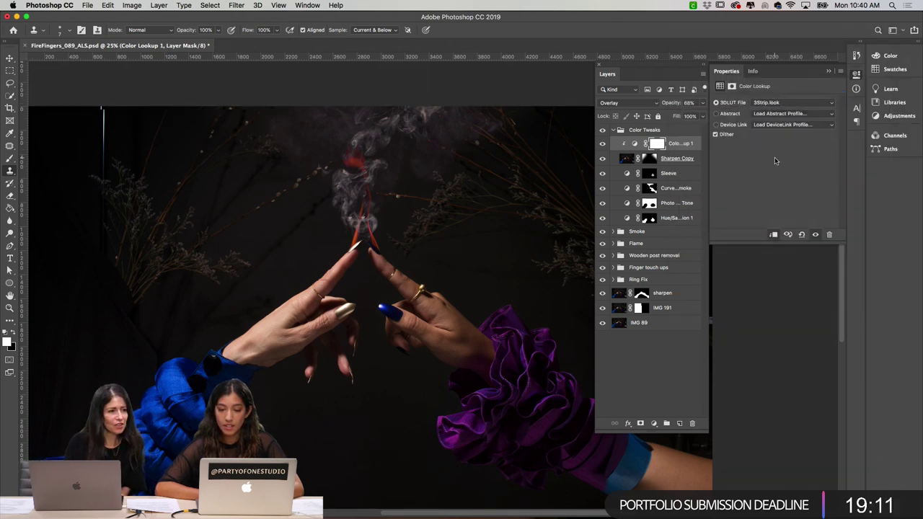
pyautogui.click(635, 143)
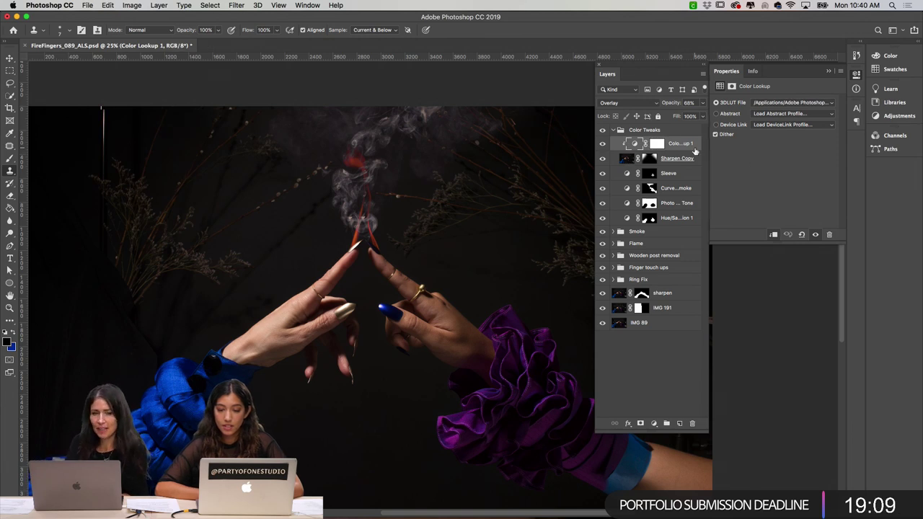
pyautogui.click(654, 424)
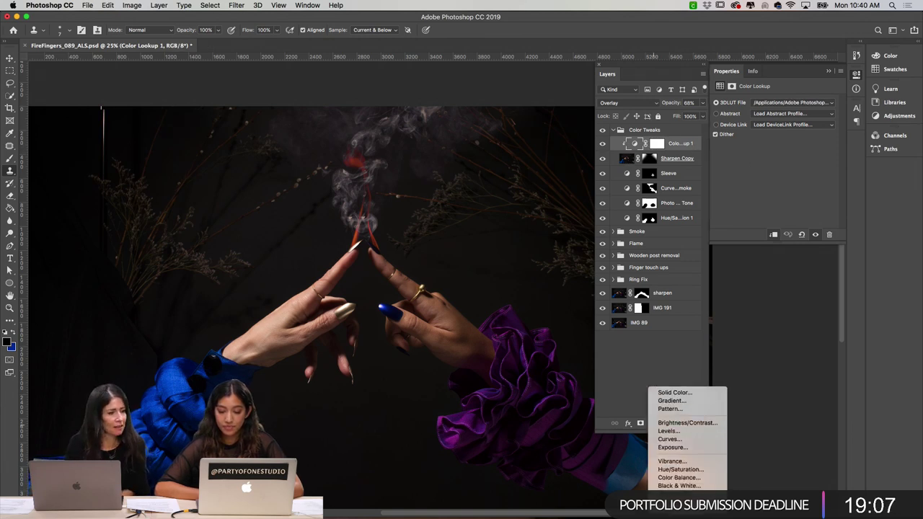
# - Add a Color Lookup layer and try the EdgyAmber, FallColors, FoggyNight, FuturisticBleak and HorrorBlue LUTs
pyautogui.click(682, 460)
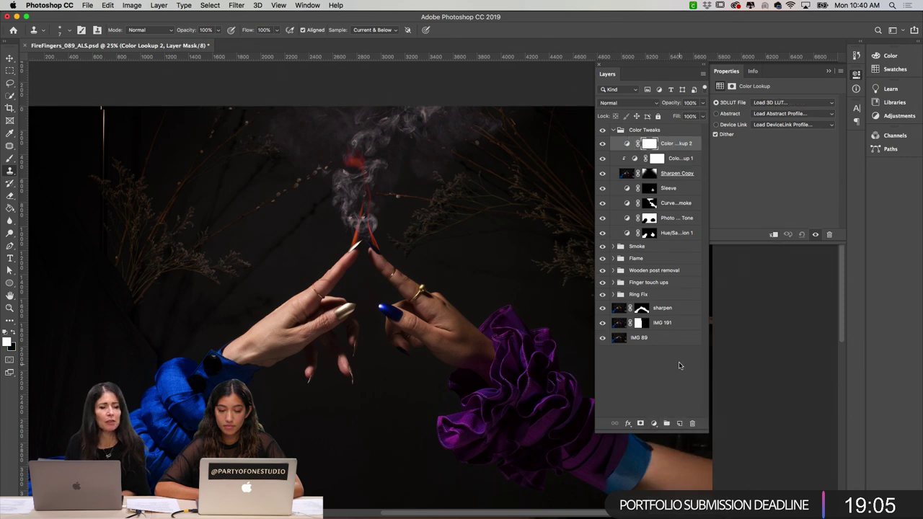
pyautogui.click(627, 143)
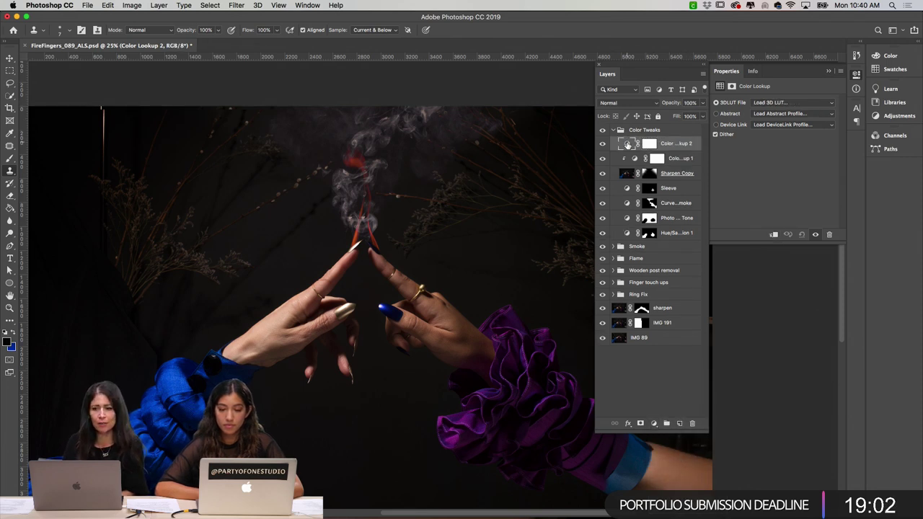
pyautogui.click(776, 101)
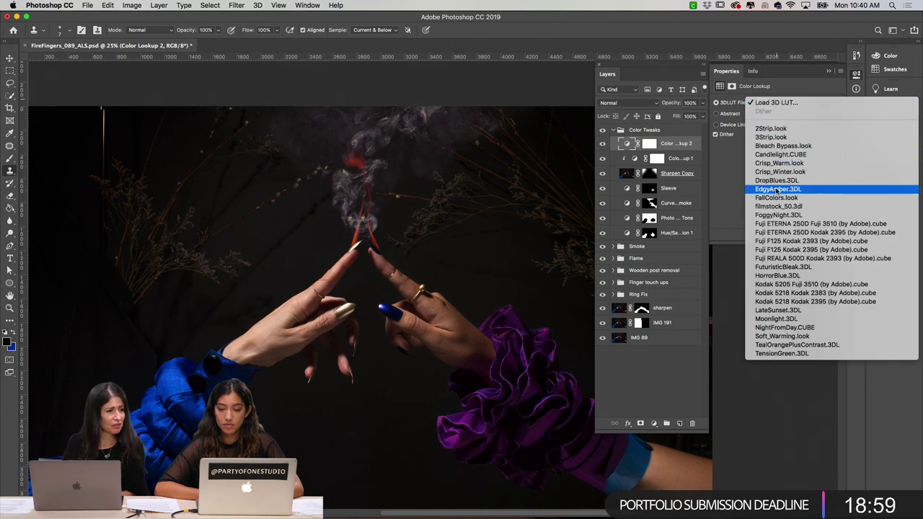
pyautogui.click(777, 190)
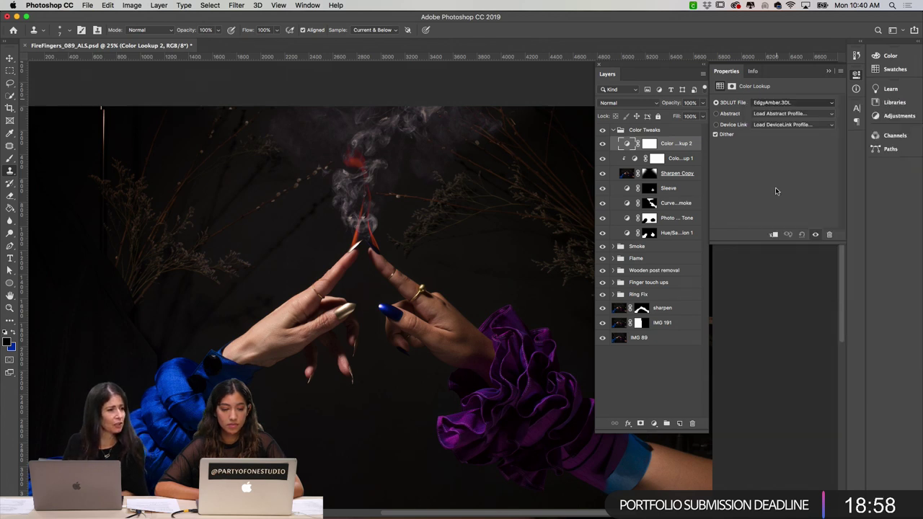
pyautogui.click(774, 103)
pyautogui.click(774, 110)
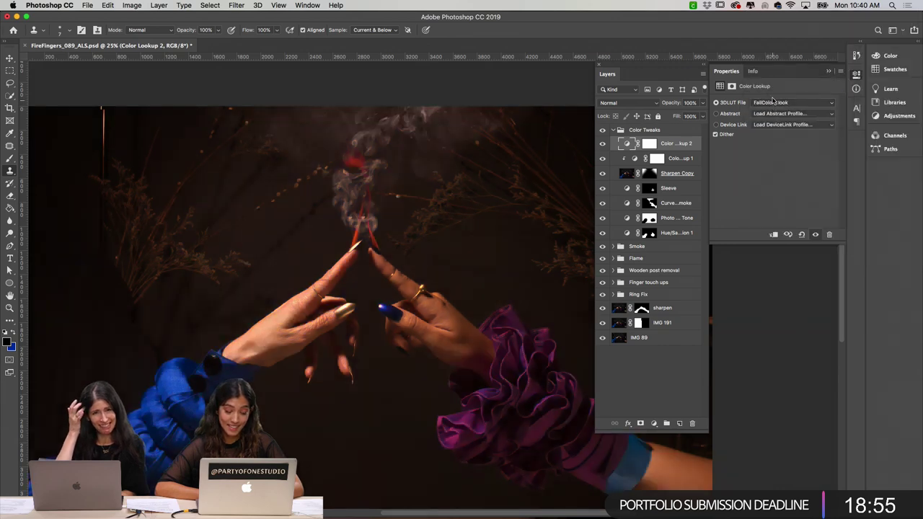
pyautogui.click(773, 101)
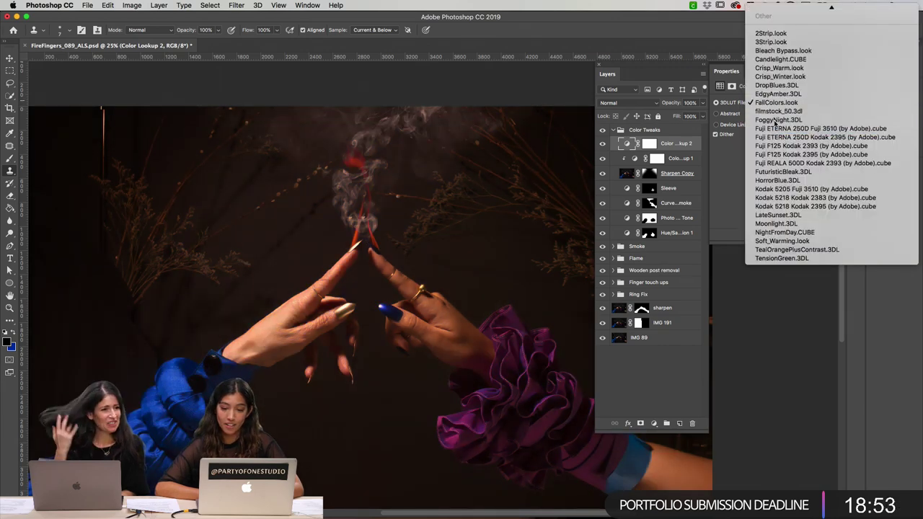
pyautogui.click(775, 119)
pyautogui.click(774, 103)
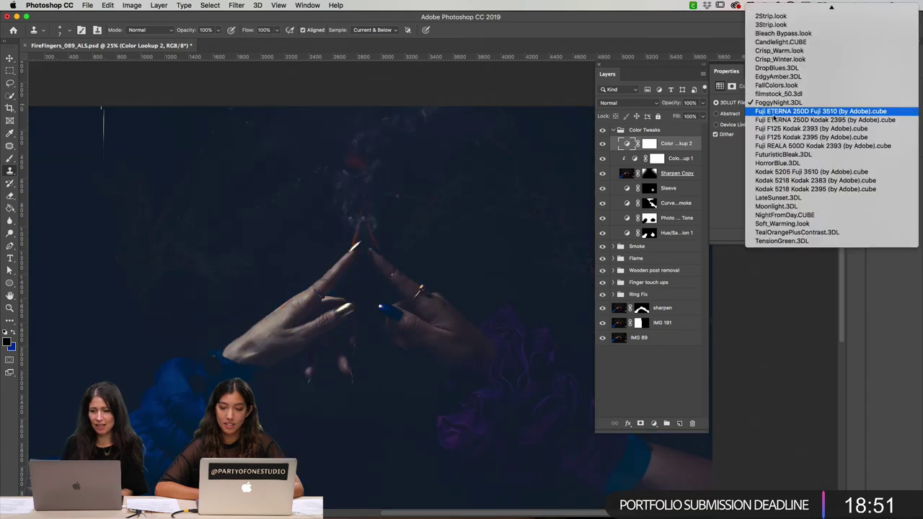
pyautogui.scroll(-1, 777, 155)
pyautogui.click(776, 154)
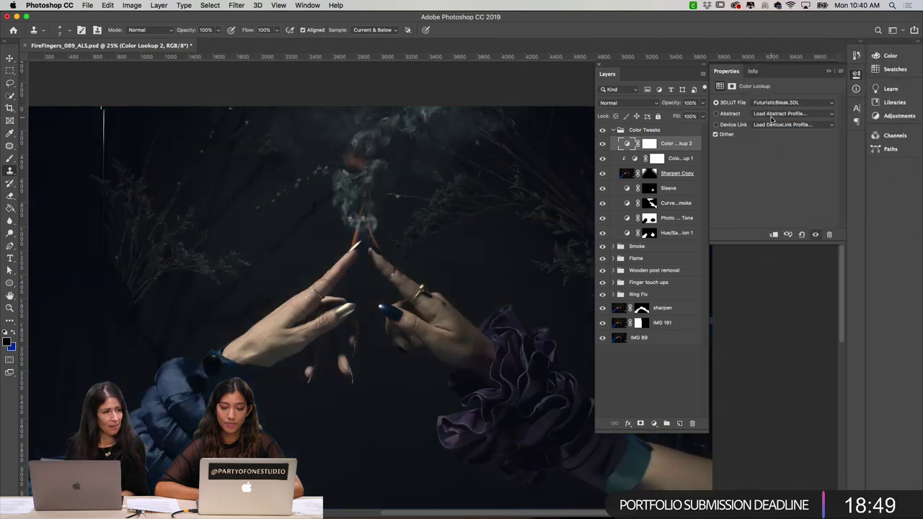
pyautogui.click(770, 105)
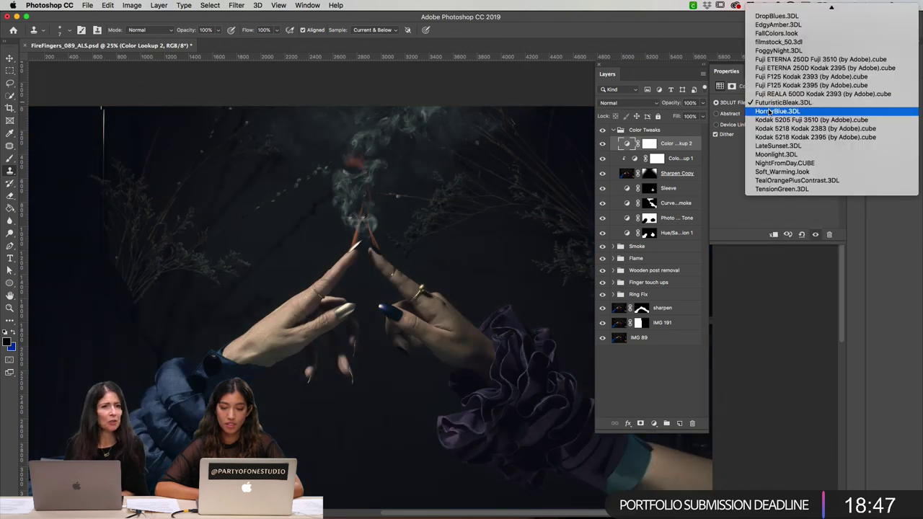
pyautogui.click(769, 112)
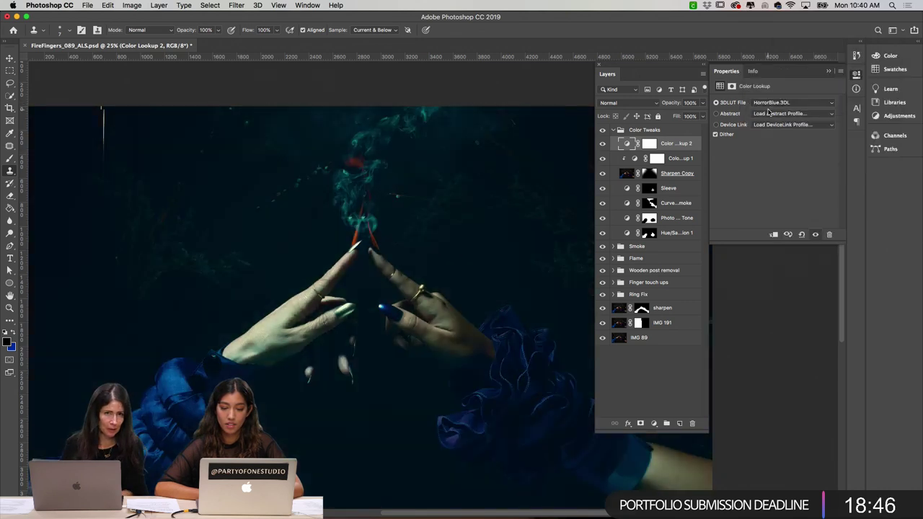
# - Lower the second grade to 24% opacity and try Kodak 5218, ending on LateSunset.3DL
pyautogui.click(828, 72)
pyautogui.moveTo(670, 104); pyautogui.dragTo(635, 100)
pyautogui.doubleClick(644, 143)
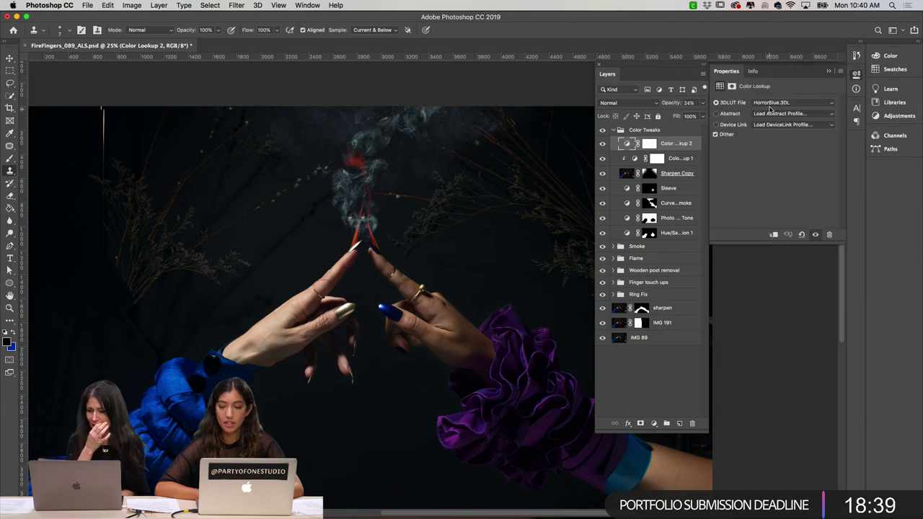
pyautogui.click(770, 105)
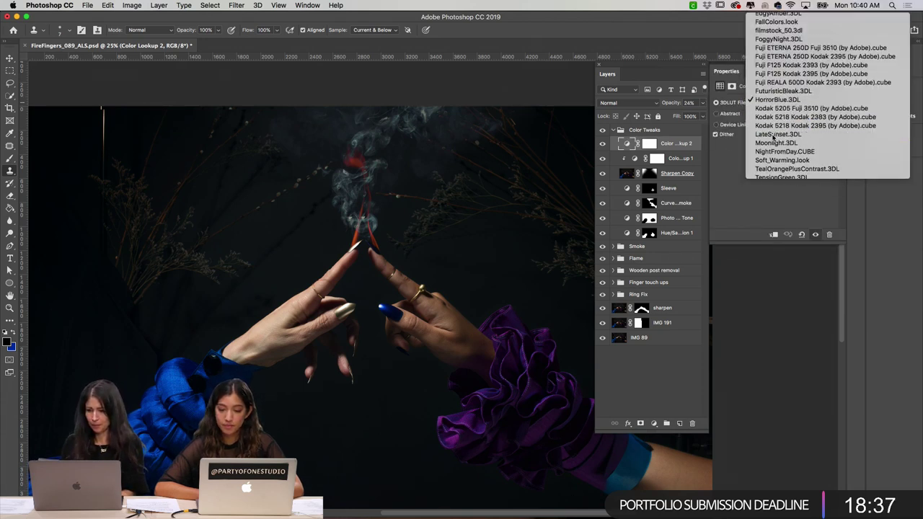
pyautogui.click(772, 106)
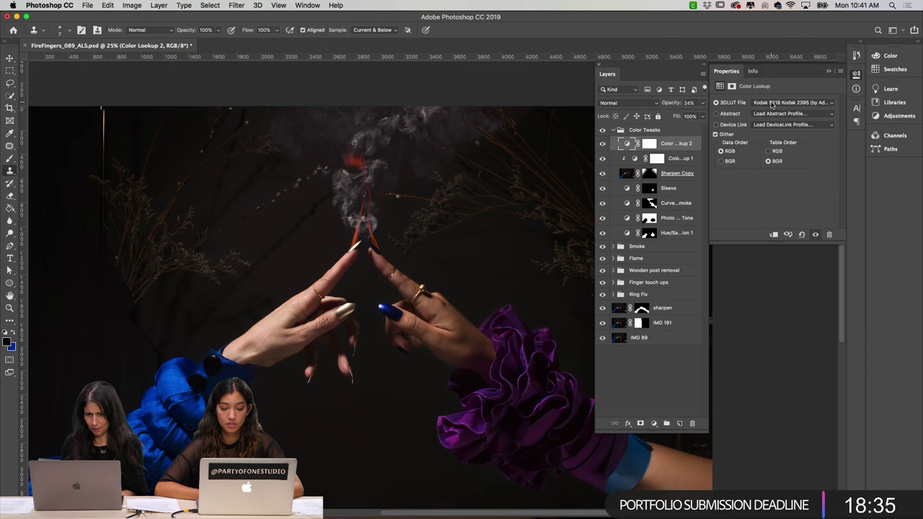
pyautogui.click(772, 105)
pyautogui.click(772, 112)
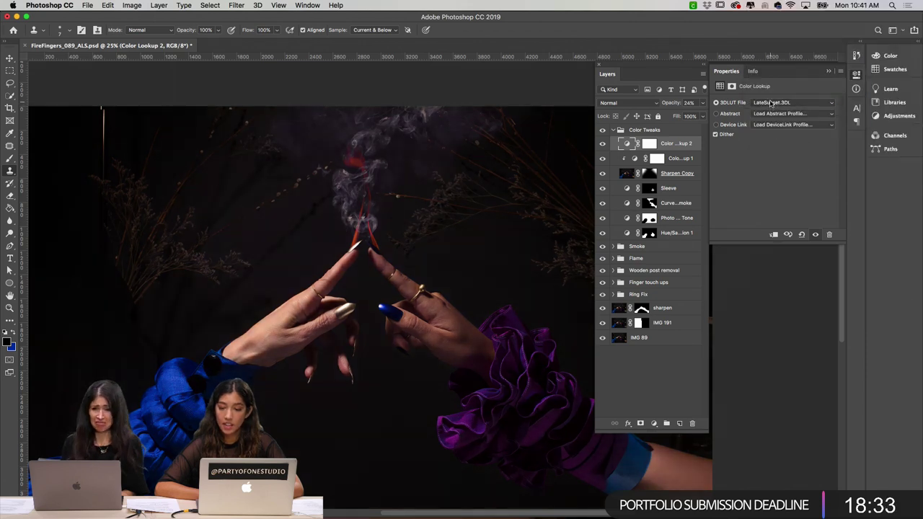
pyautogui.click(828, 71)
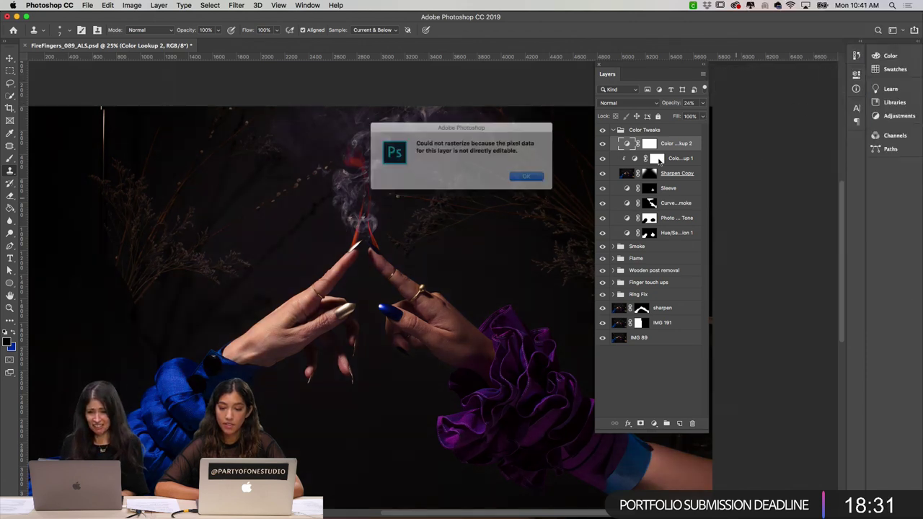
# - Dismiss the rasterize alert, delete Color Lookup 2, and compare Color Lookup 1 on and off
pyautogui.click(532, 179)
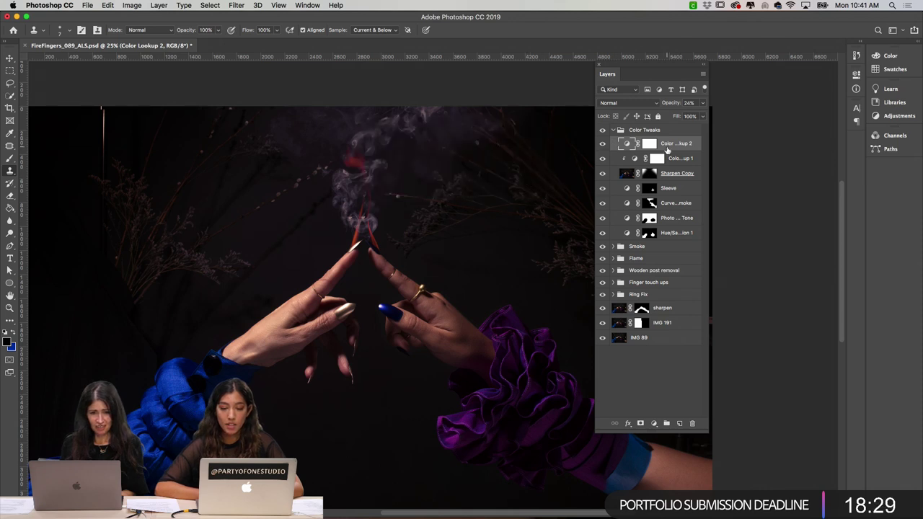
pyautogui.press('BackSpace')
pyautogui.click(599, 146)
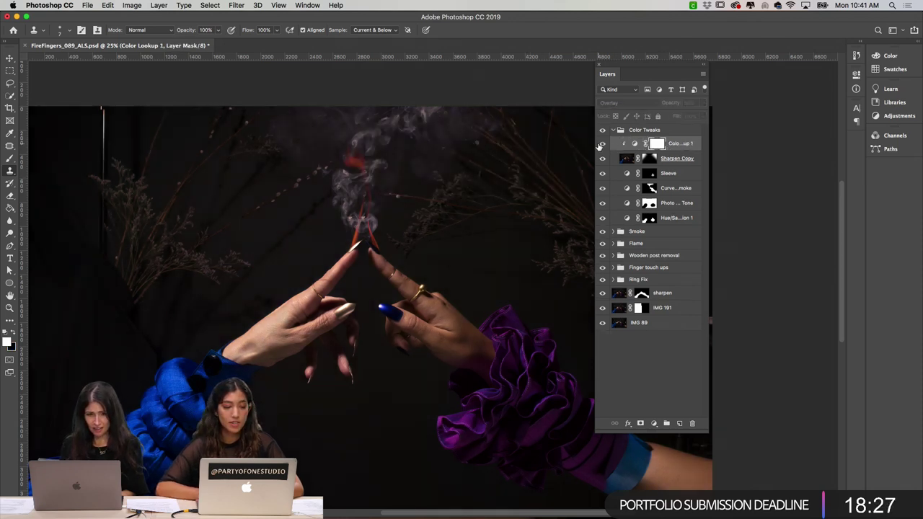
pyautogui.click(599, 146)
pyautogui.click(599, 147)
pyautogui.click(601, 146)
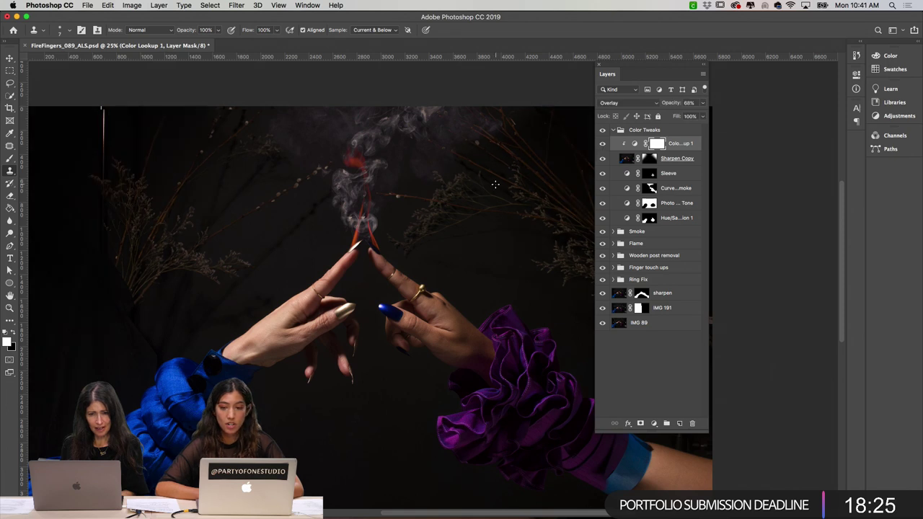
pyautogui.scroll(-1, 495, 184)
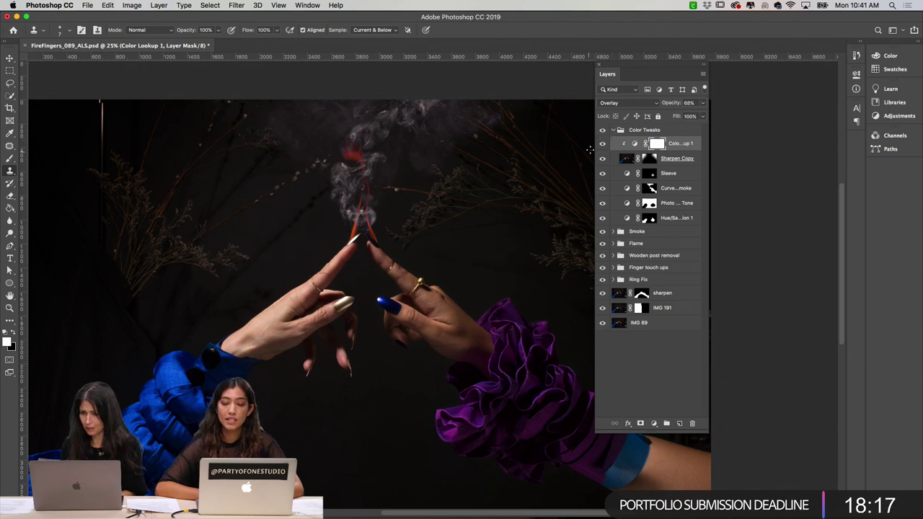
pyautogui.click(603, 143)
pyautogui.click(602, 143)
pyautogui.click(603, 143)
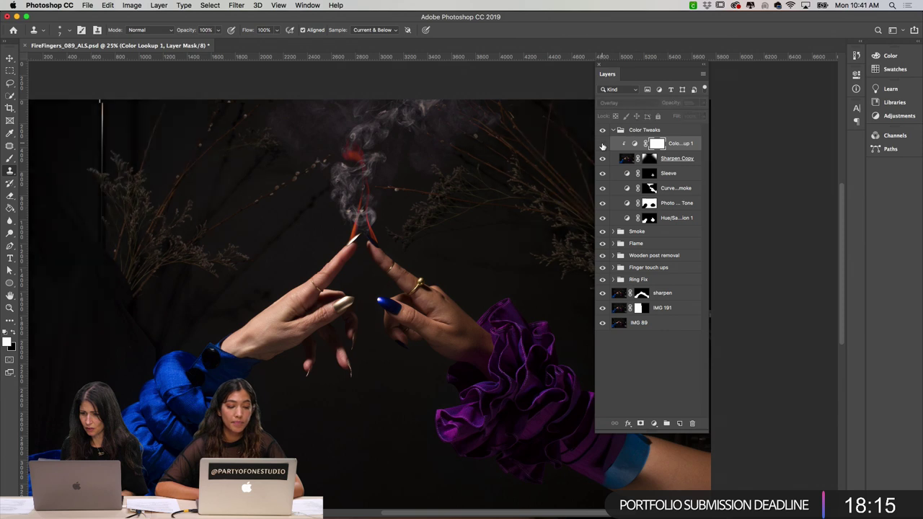
pyautogui.click(603, 143)
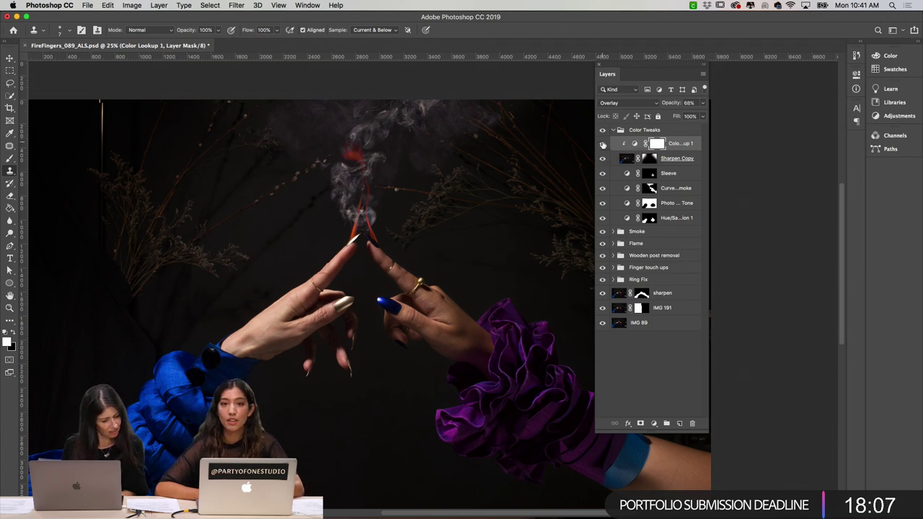
# - Flicker Color Lookup 1 to check the plants, then collapse and hide the Color Tweaks group
pyautogui.click(603, 146)
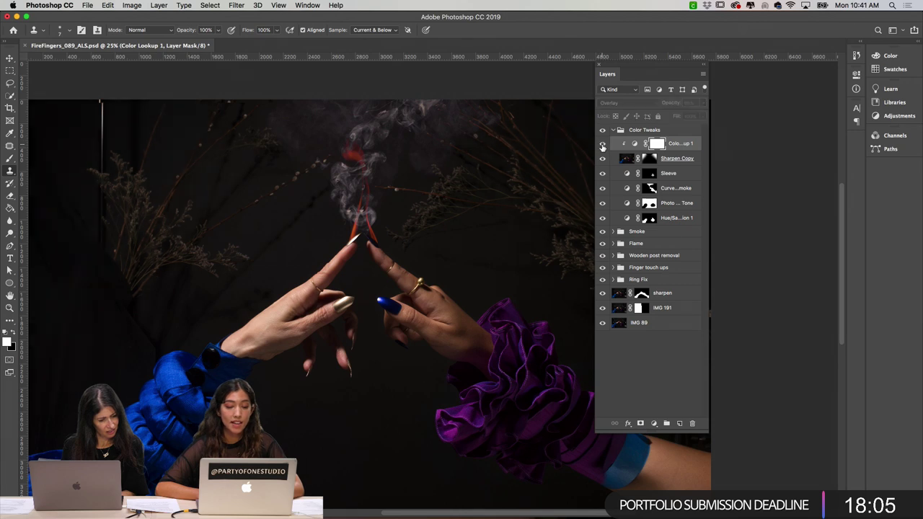
pyautogui.click(603, 145)
pyautogui.click(602, 145)
pyautogui.click(603, 146)
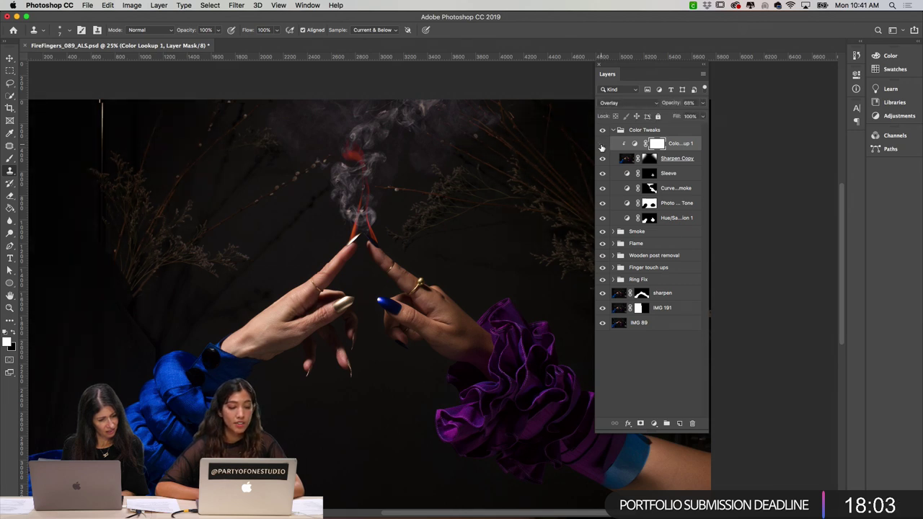
pyautogui.click(602, 145)
pyautogui.click(602, 146)
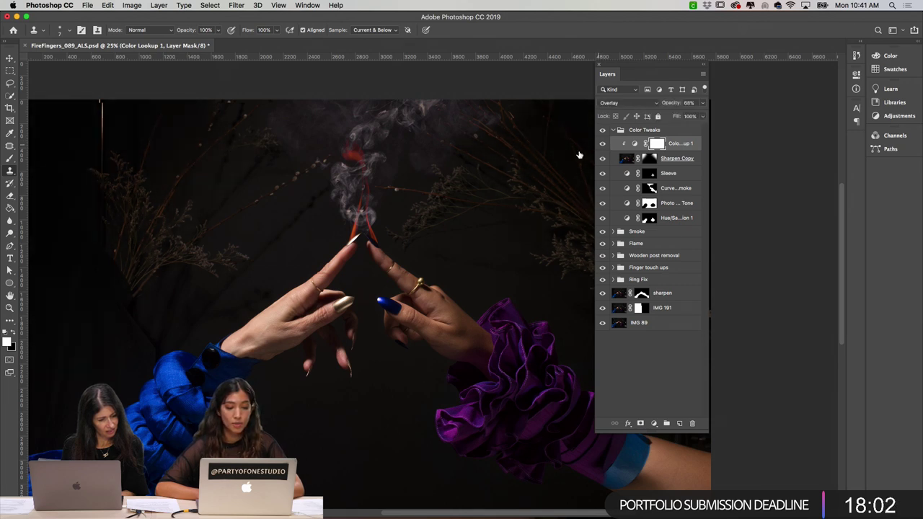
pyautogui.click(613, 130)
pyautogui.click(602, 129)
pyautogui.click(603, 130)
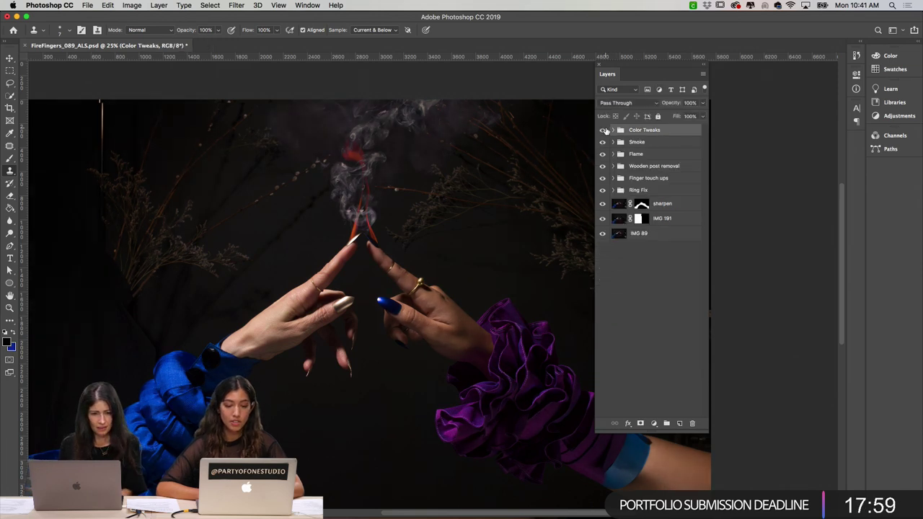
pyautogui.press('super+minus')
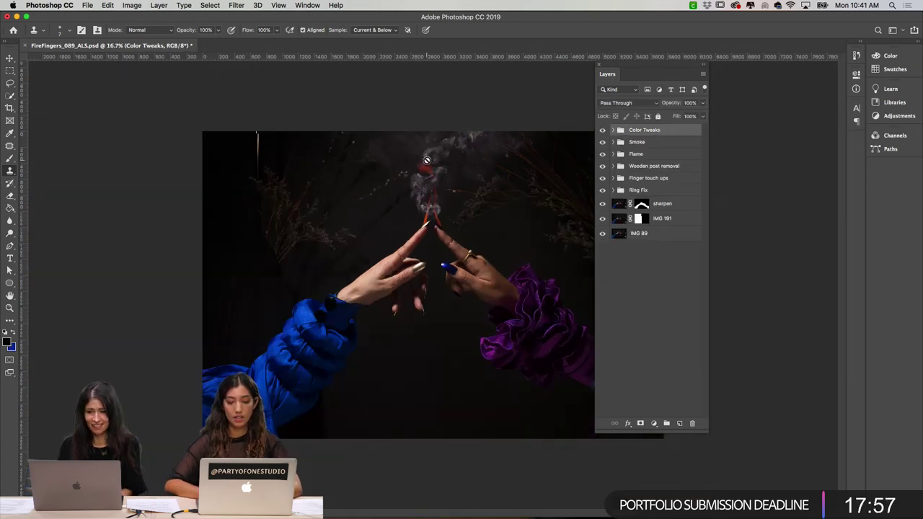
pyautogui.moveTo(653, 66); pyautogui.dragTo(781, 69)
pyautogui.press('super+plus')
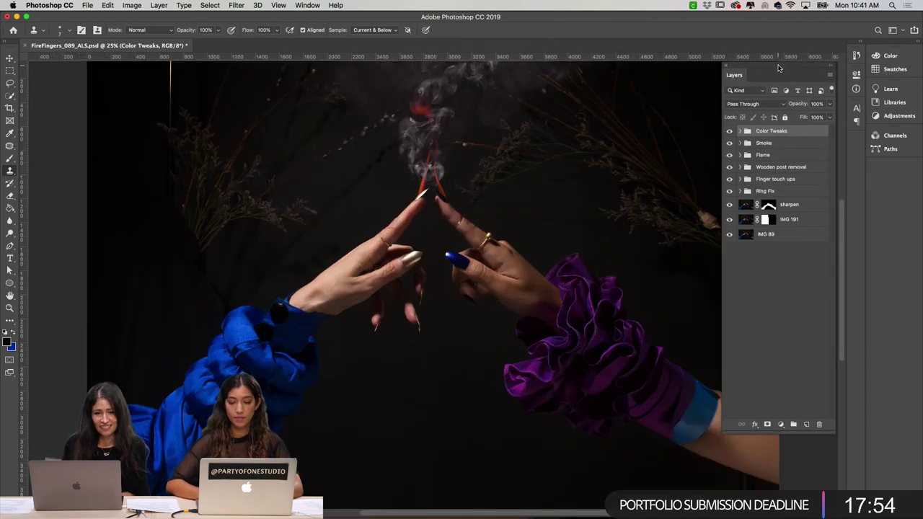
pyautogui.click(729, 131)
pyautogui.click(729, 130)
pyautogui.click(729, 131)
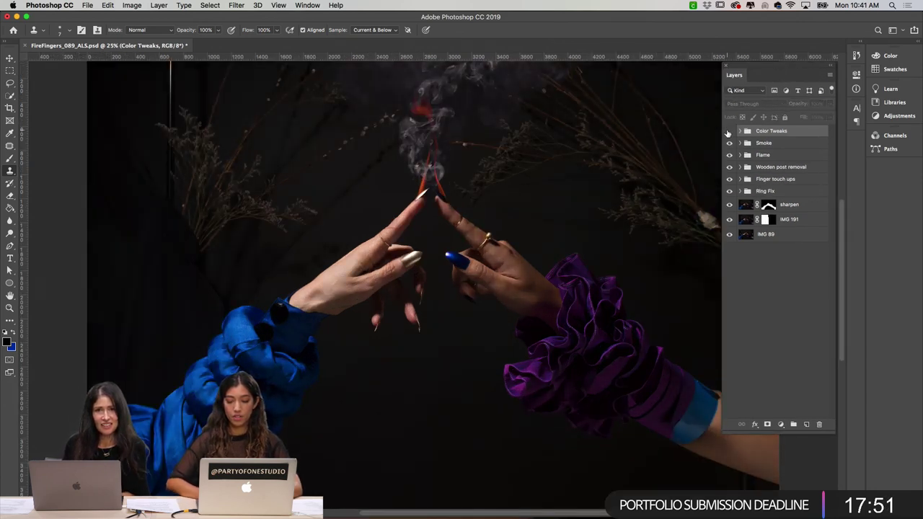
pyautogui.click(729, 130)
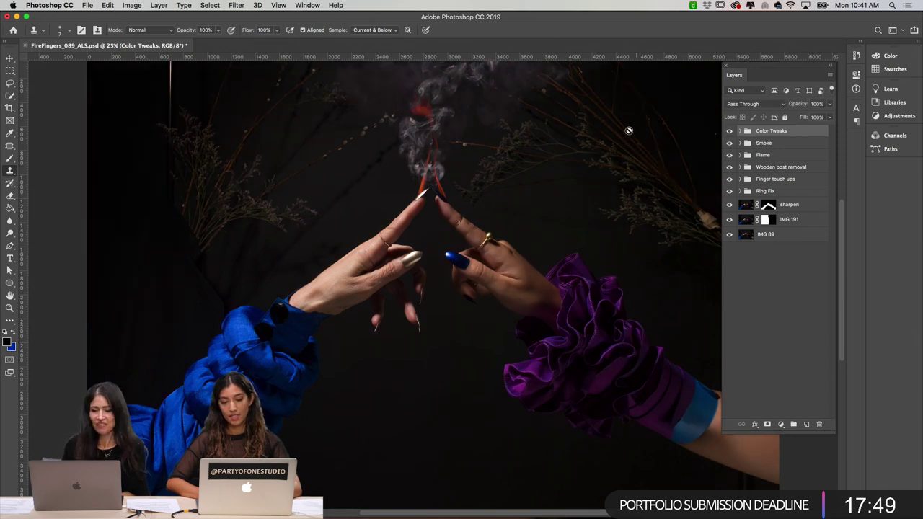
pyautogui.hscroll(5, 620, 133)
pyautogui.click(729, 130)
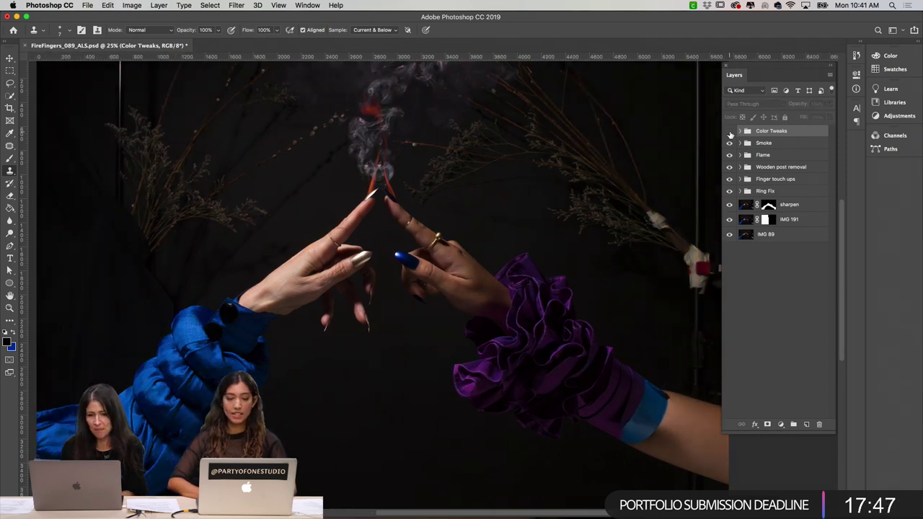
pyautogui.click(729, 131)
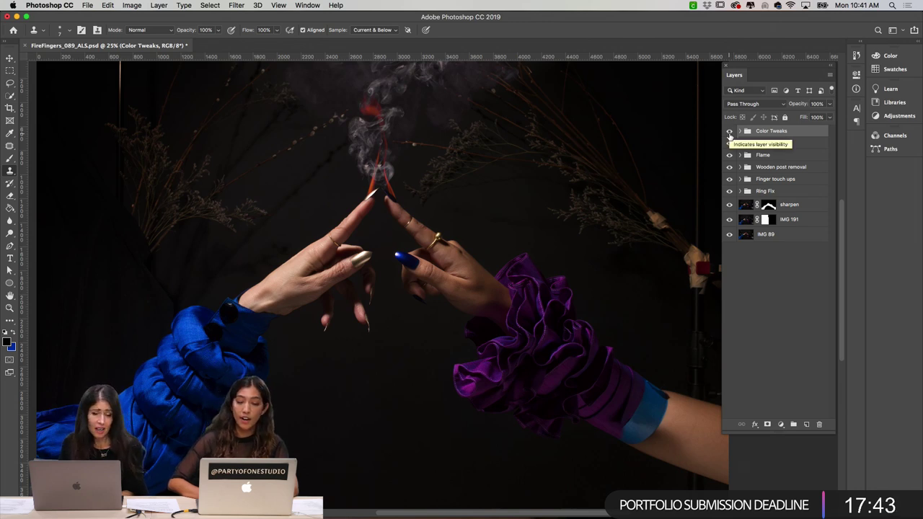
pyautogui.click(729, 133)
pyautogui.click(729, 133)
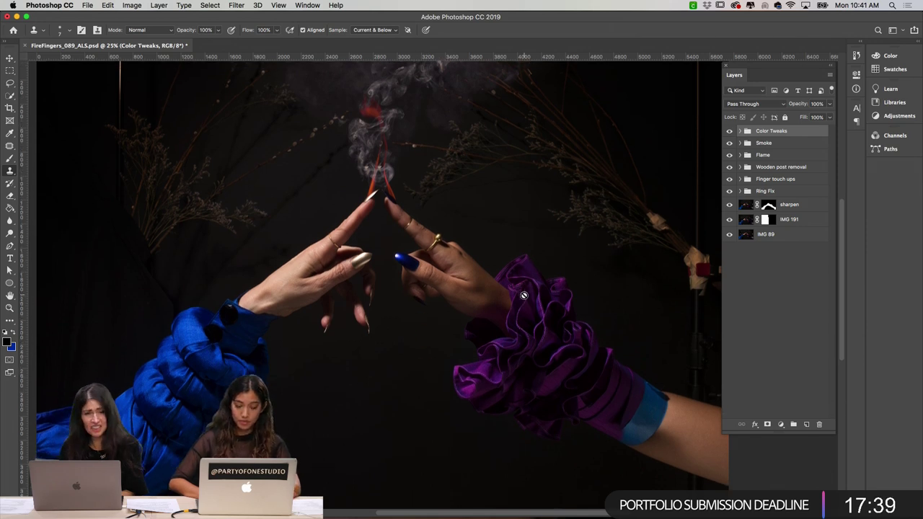
pyautogui.scroll(-1, 523, 295)
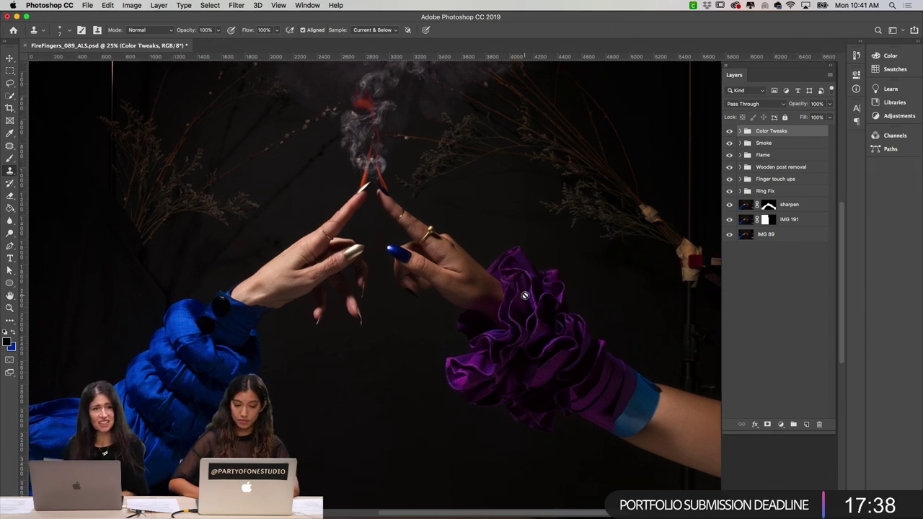
pyautogui.click(770, 272)
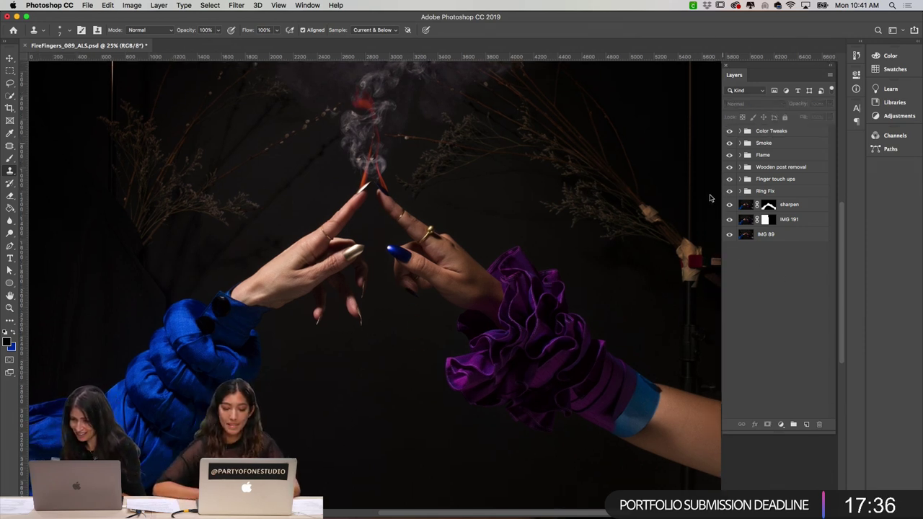
pyautogui.click(784, 133)
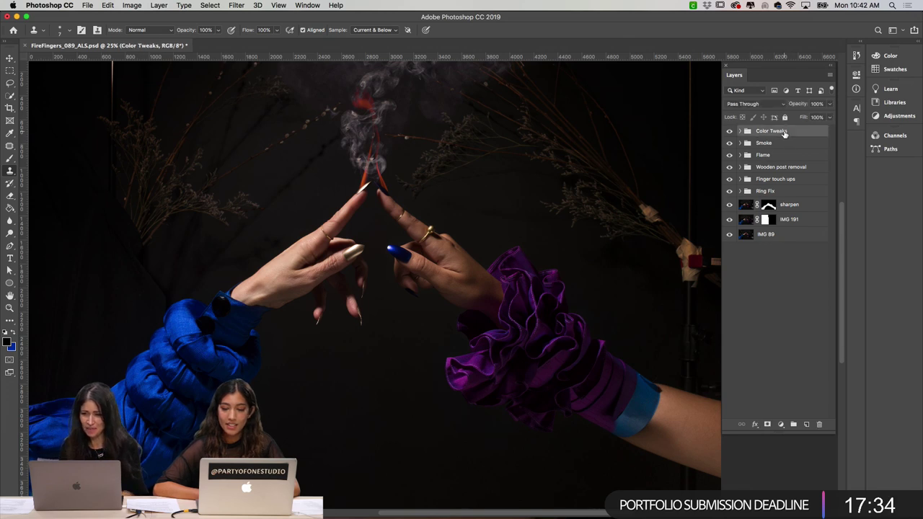
pyautogui.click(762, 356)
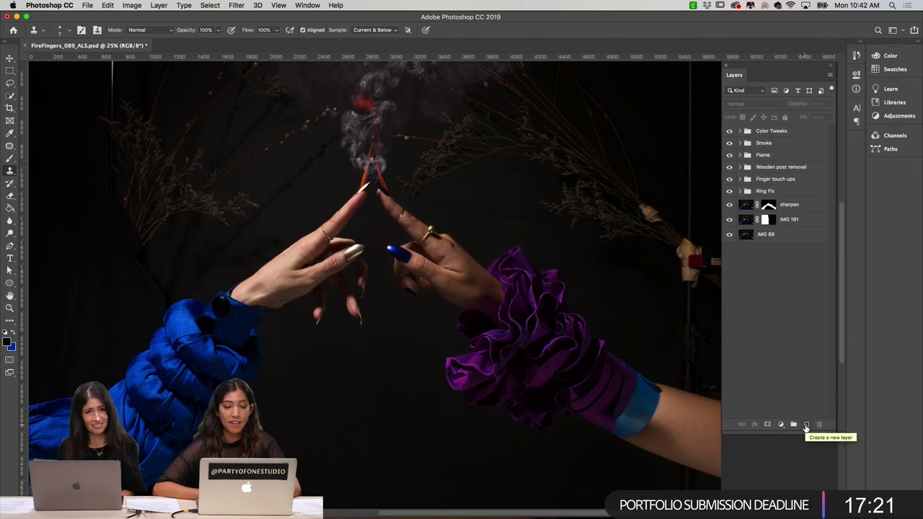
# - Add a new empty Layer 10, zoom out, and try a trial rectangular marquee selection
pyautogui.click(806, 426)
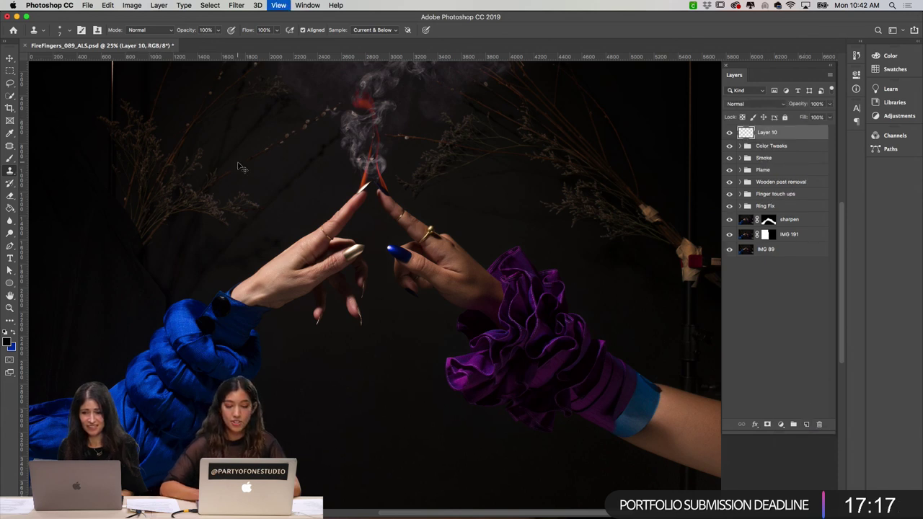
pyautogui.press('super+minus')
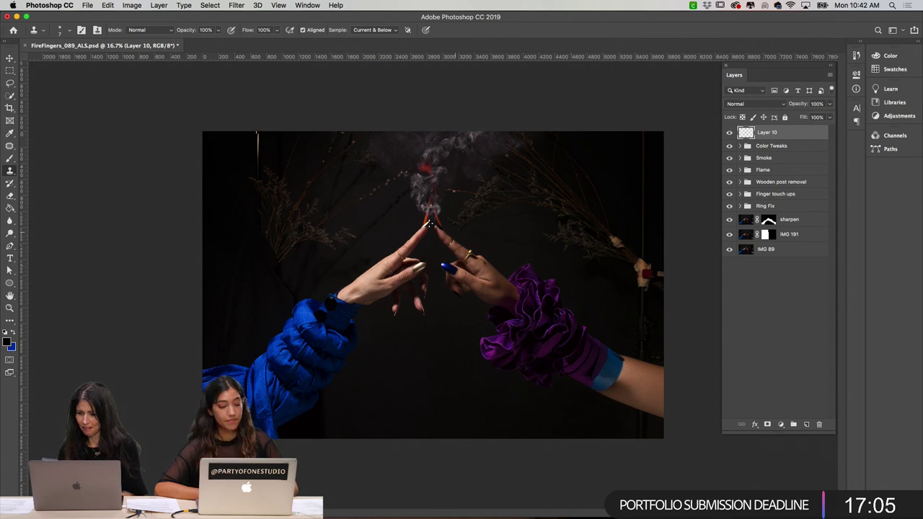
pyautogui.click(10, 71)
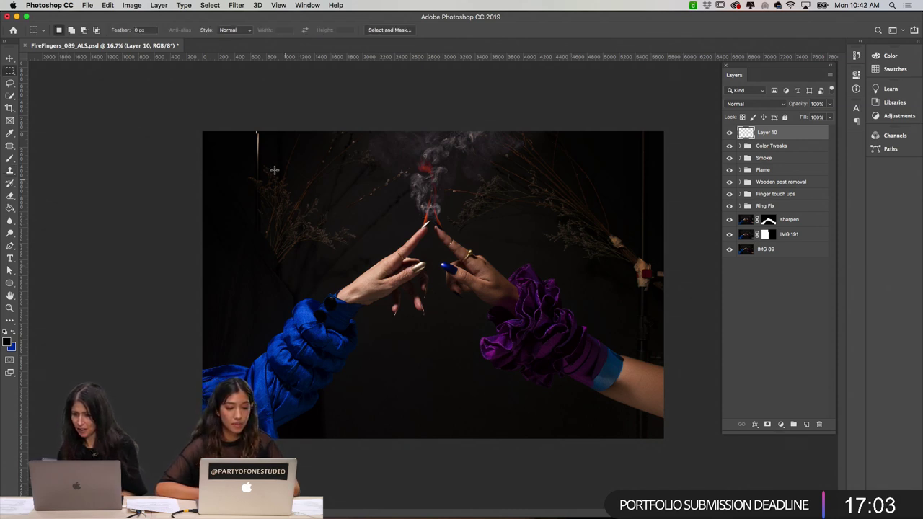
pyautogui.moveTo(275, 165); pyautogui.dragTo(610, 392)
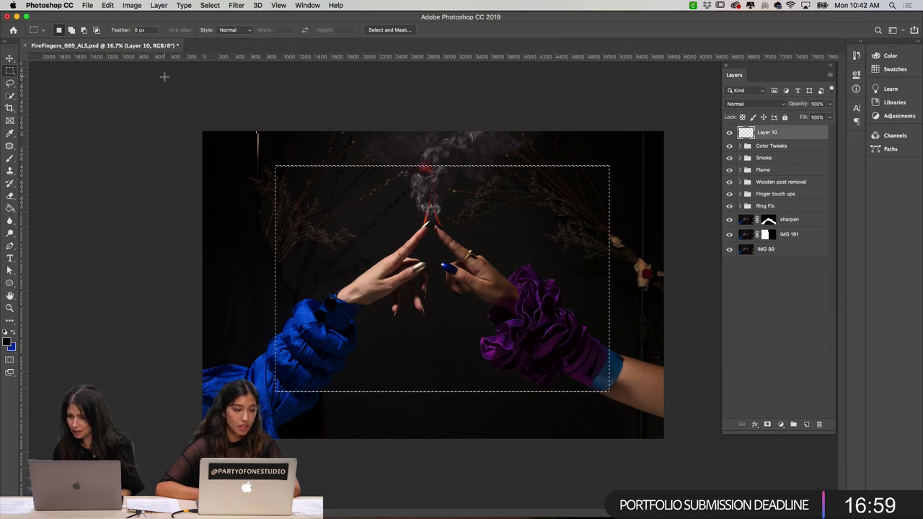
pyautogui.press('super+d')
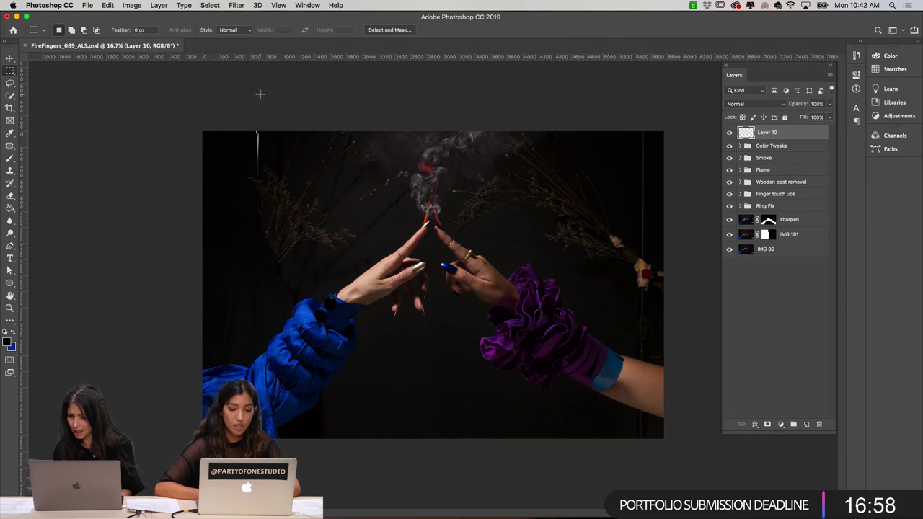
pyautogui.click(729, 133)
pyautogui.click(729, 133)
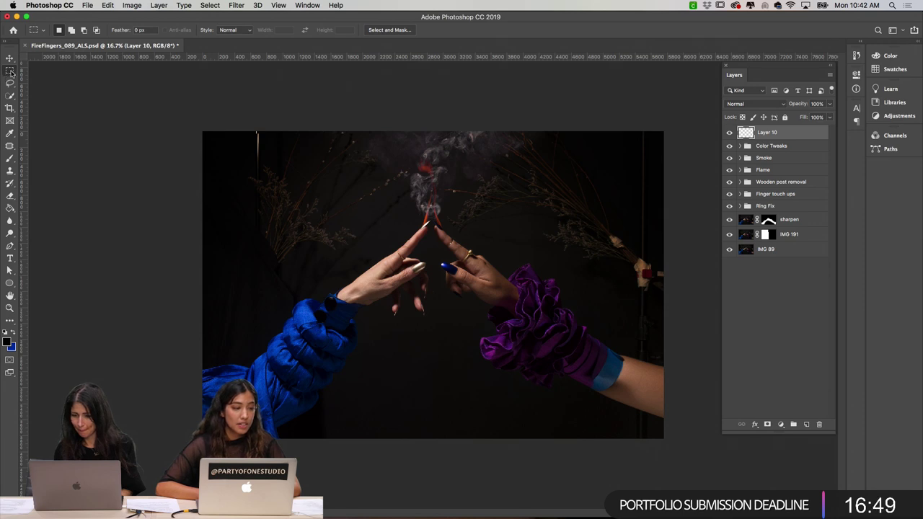
# - Select a square around the touching hands and mask Layer 10 to it
pyautogui.moveTo(284, 180); pyautogui.dragTo(610, 428)
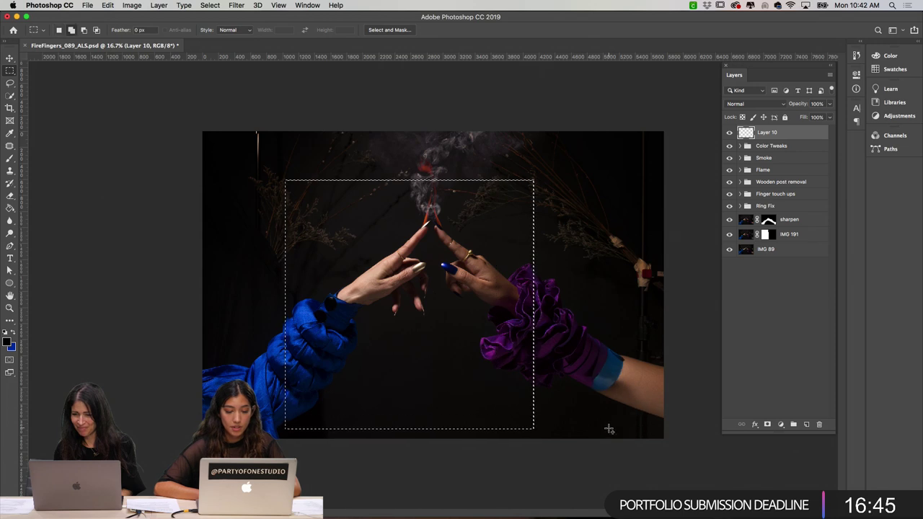
pyautogui.click(383, 208)
pyautogui.moveTo(326, 154); pyautogui.dragTo(595, 403)
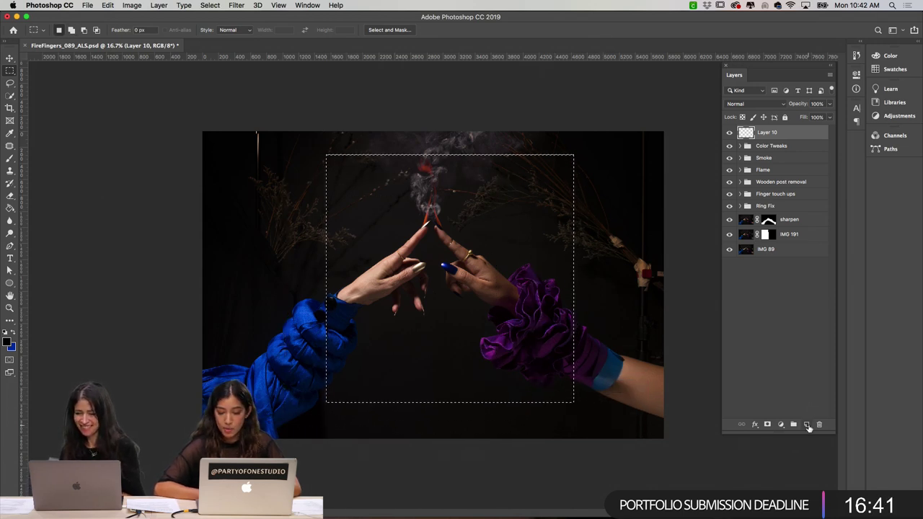
pyautogui.click(808, 425)
pyautogui.hotkey('ctrl', 'z')
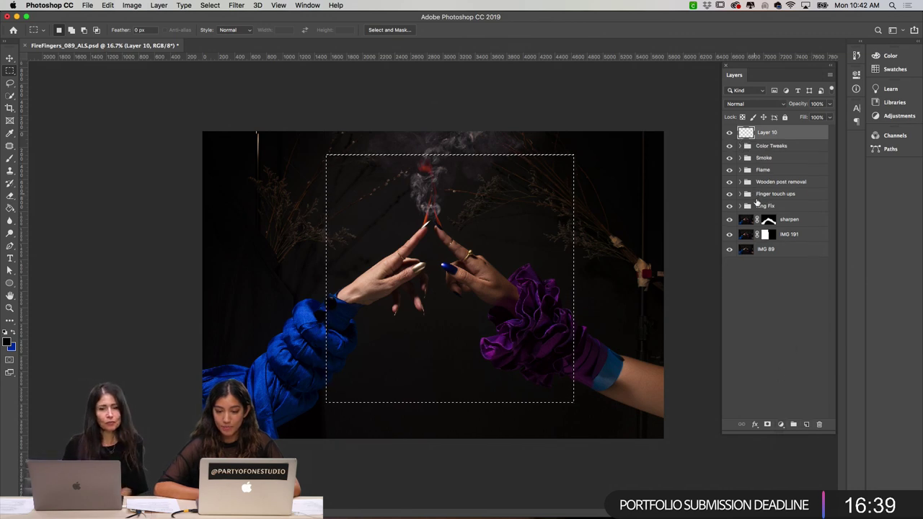
pyautogui.click(767, 424)
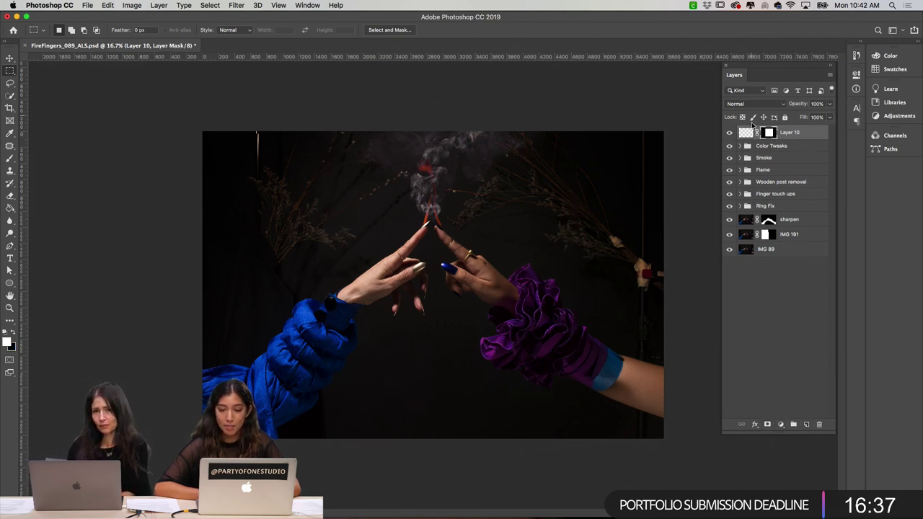
pyautogui.hotkey('ctrl', 'z')
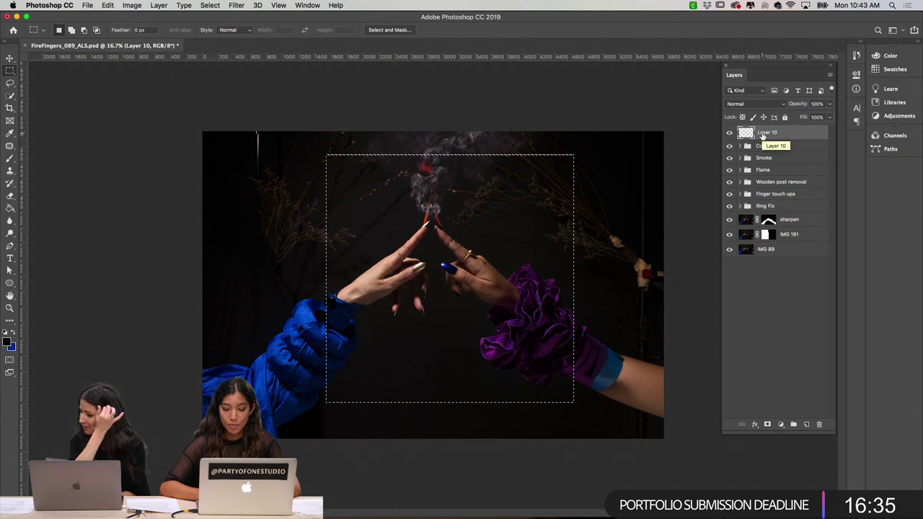
pyautogui.click(767, 425)
# - Fill Layer 10 with black around the square and check its mask
pyautogui.press('i')
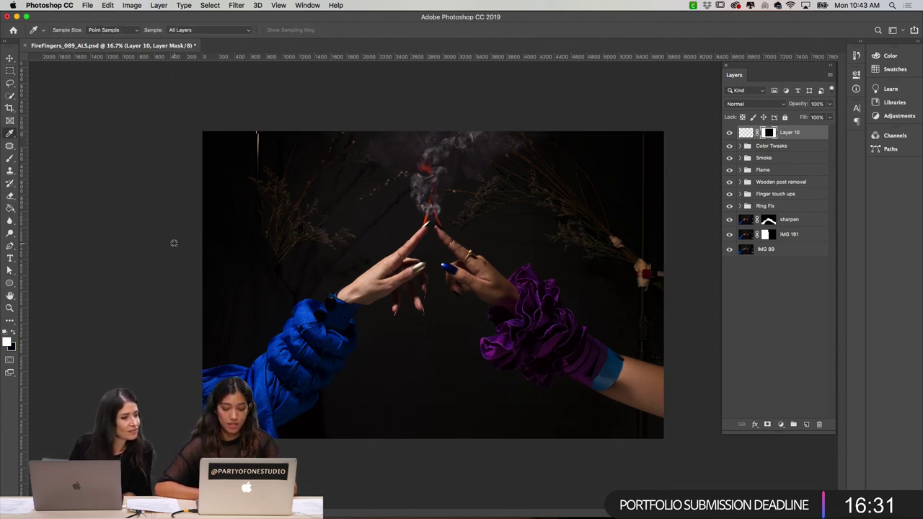
pyautogui.press('g')
pyautogui.click(257, 253)
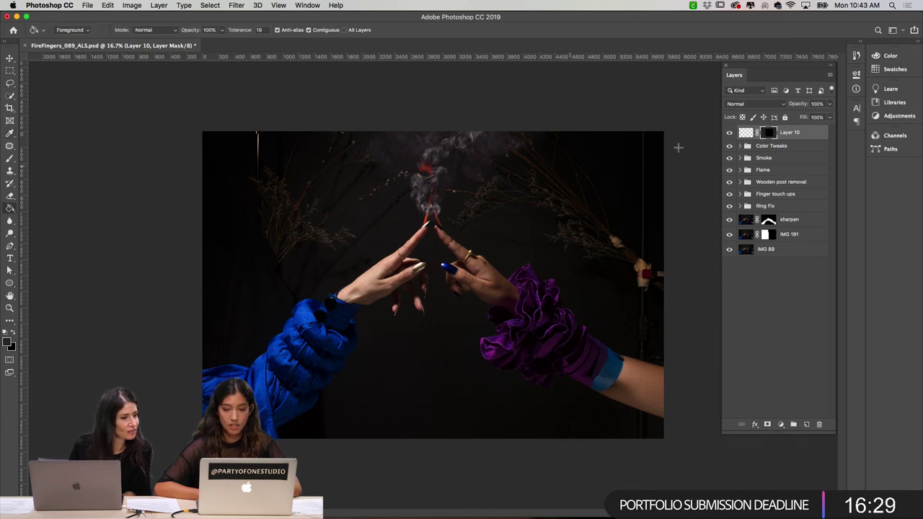
pyautogui.click(745, 132)
pyautogui.click(350, 241)
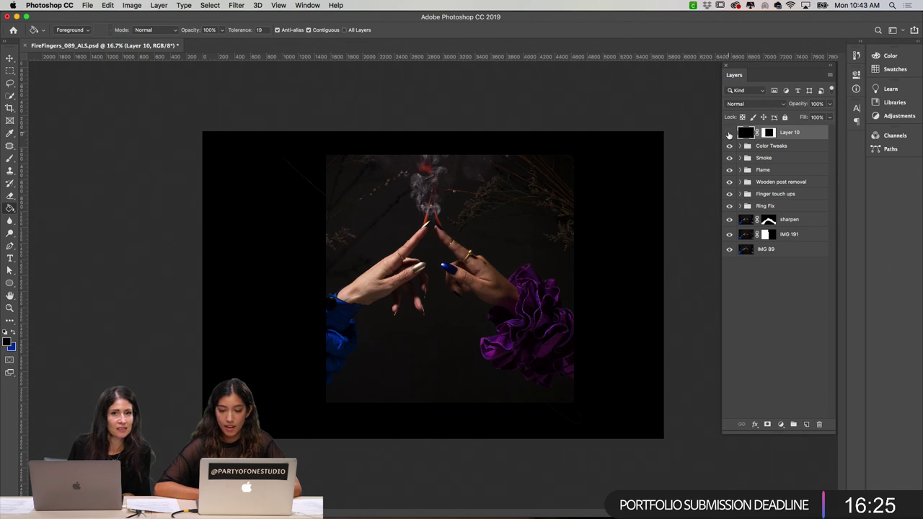
pyautogui.click(729, 133)
pyautogui.click(729, 133)
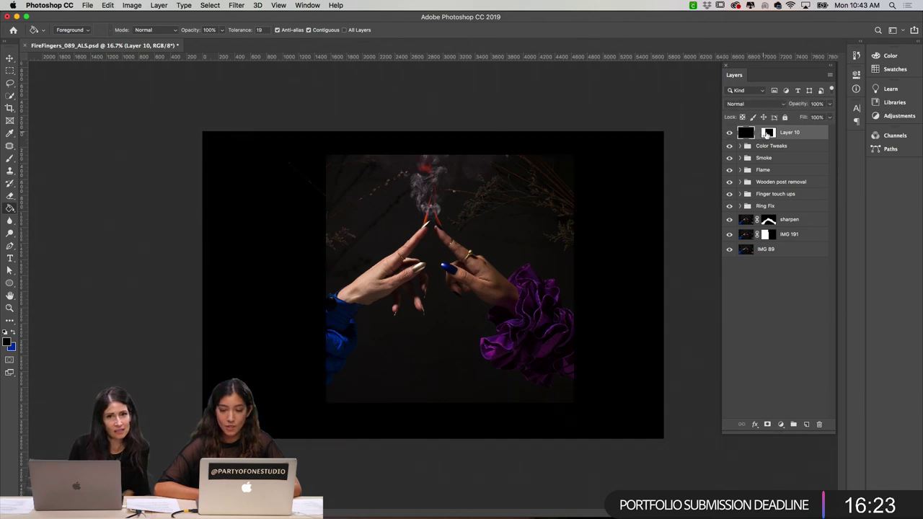
pyautogui.click(768, 133)
pyautogui.keyDown('alt'); pyautogui.click(769, 134); pyautogui.keyUp('alt')
pyautogui.keyDown('alt'); pyautogui.click(771, 134); pyautogui.keyUp('alt')
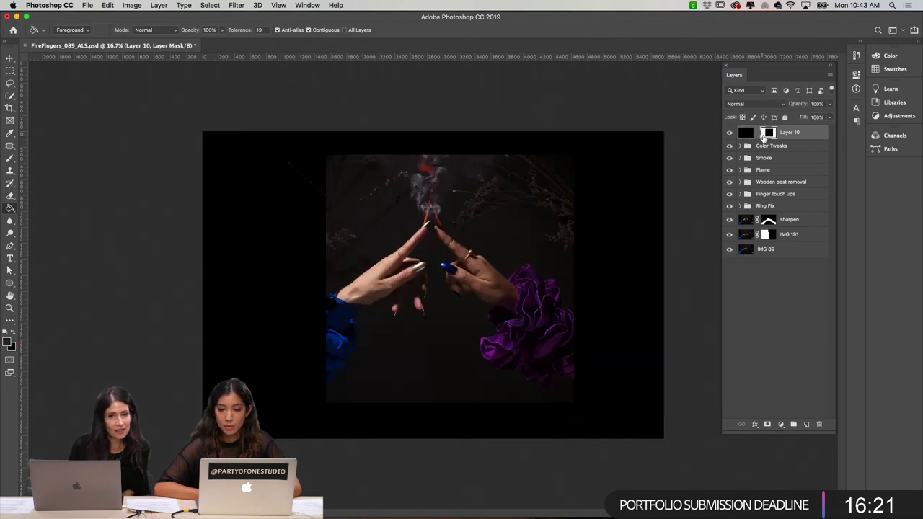
# - Nudge Layer 10 left, fill the exposed right sliver, and refill the border dark grey
pyautogui.press('v')
pyautogui.hotkey('shift', 'Left')
pyautogui.hotkey('shift', 'Left')
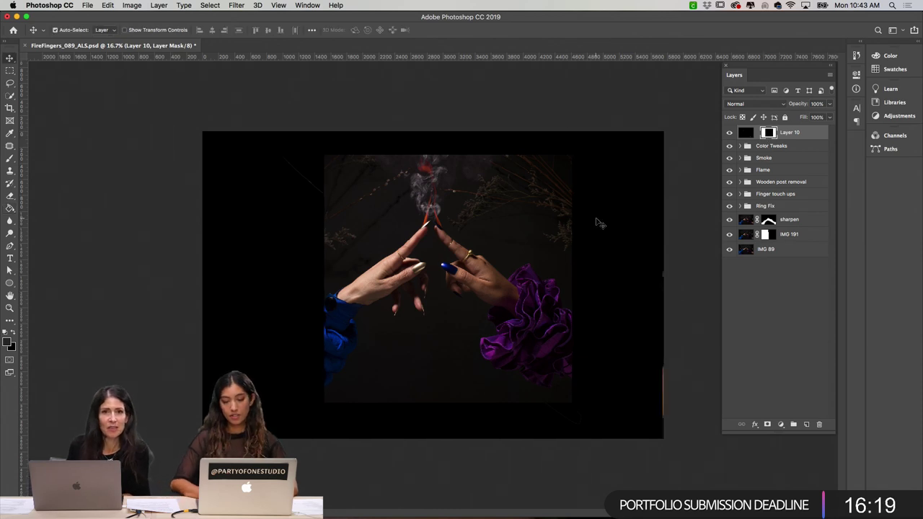
pyautogui.hotkey('shift', 'Left')
pyautogui.hotkey('shift', 'Left')
pyautogui.hotkey('shift', 'Left')
pyautogui.hotkey('shift', 'Left')
pyautogui.hotkey('shift', 'Left')
pyautogui.hotkey('shift', 'Left')
pyautogui.hotkey('shift', 'Left')
pyautogui.hotkey('shift', 'Left')
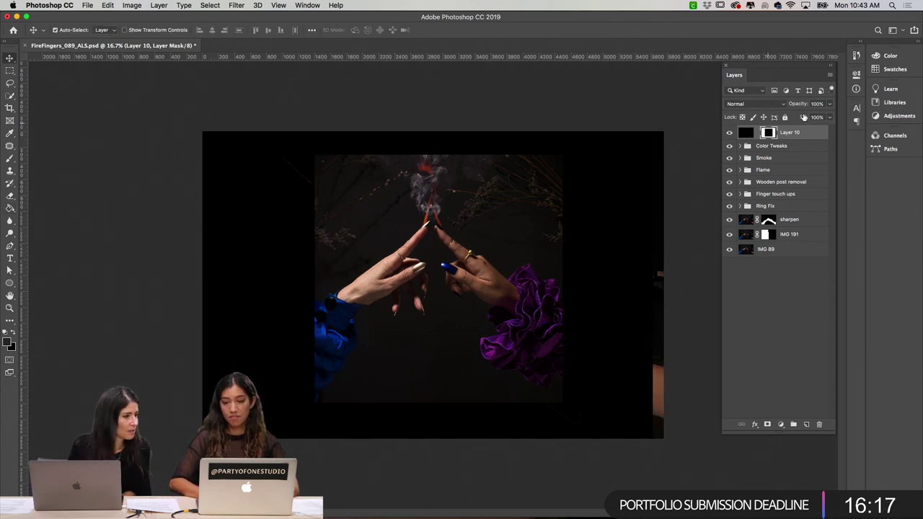
pyautogui.press('g')
pyautogui.press('x')
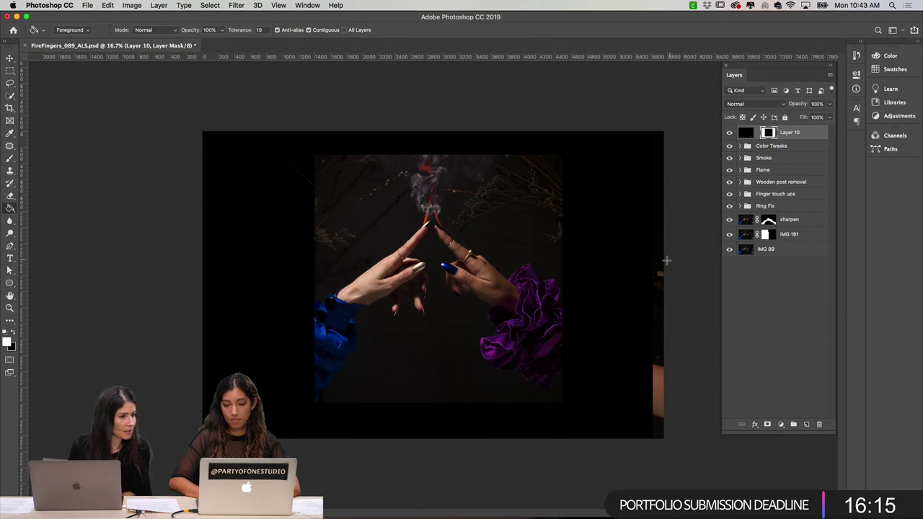
pyautogui.click(665, 261)
pyautogui.click(744, 134)
pyautogui.press('i')
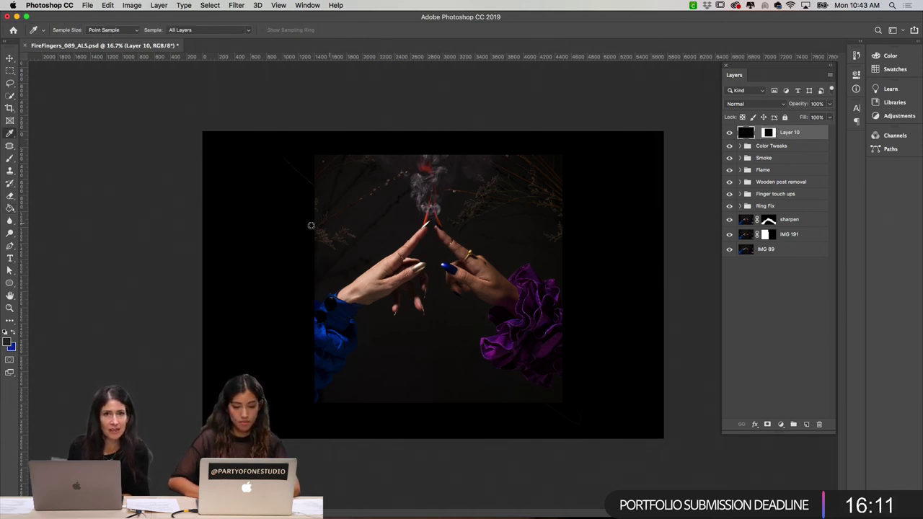
pyautogui.press('g')
pyautogui.click(281, 253)
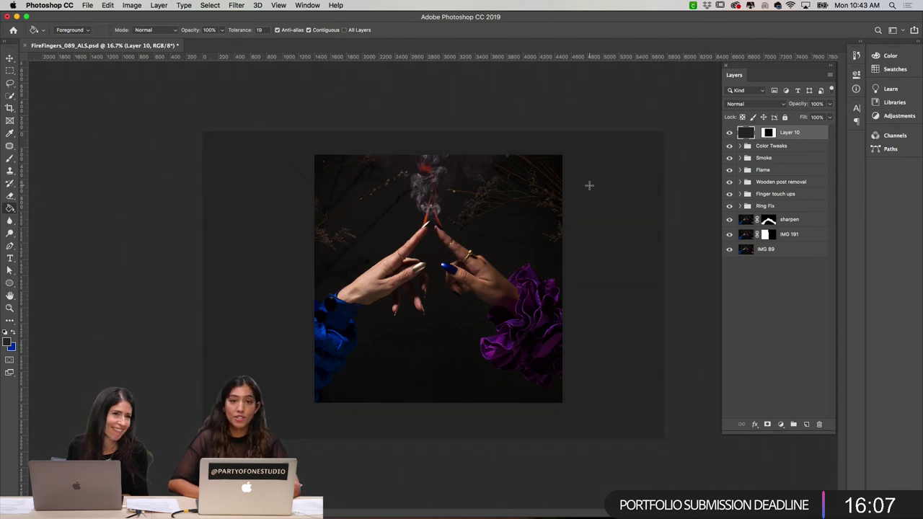
# - Nudge the framing mask one more step left and fill the exposed right-edge strip
pyautogui.click(770, 132)
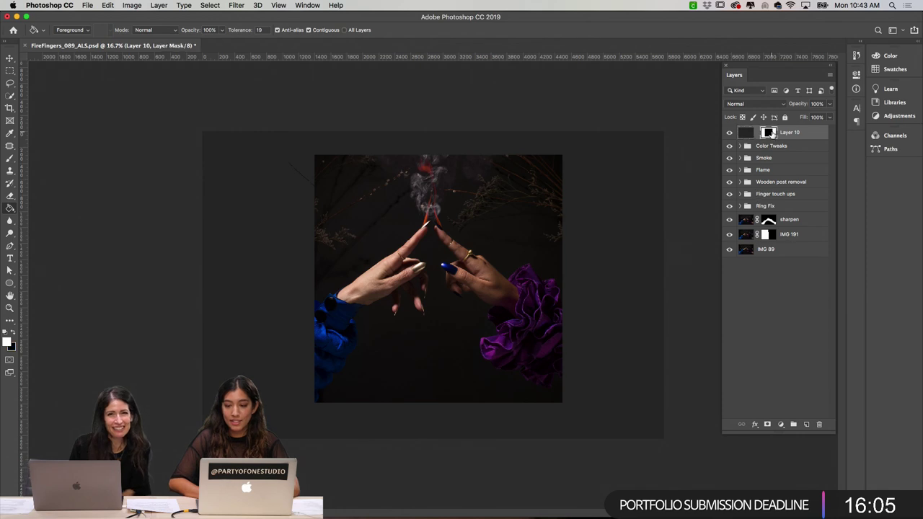
pyautogui.press('v')
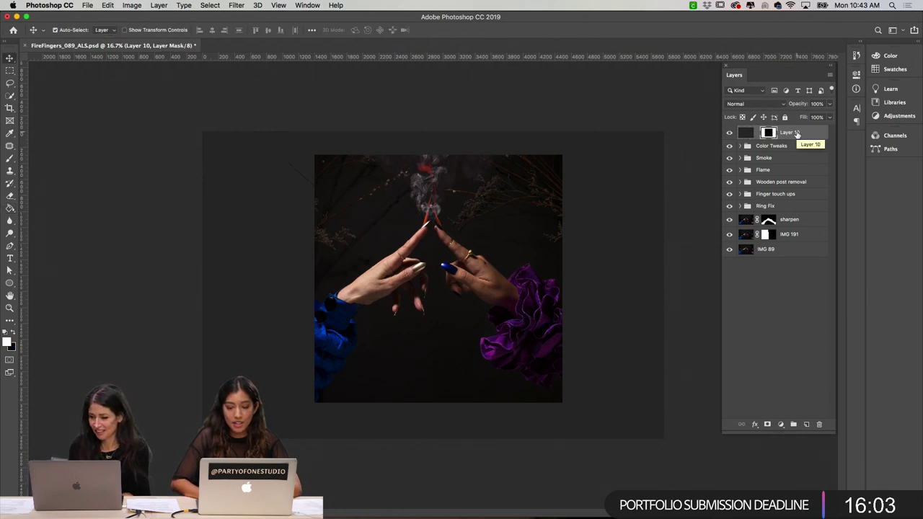
pyautogui.press('Left')
pyautogui.press('Left')
pyautogui.press('Left')
pyautogui.press('Left')
pyautogui.press('Left')
pyautogui.press('Left')
pyautogui.press('Left')
pyautogui.press('Left')
pyautogui.press('Left')
pyautogui.press('Left')
pyautogui.press('Left')
pyautogui.press('Left')
pyautogui.press('Left')
pyautogui.press('Left')
pyautogui.press('Left')
pyautogui.press('Left')
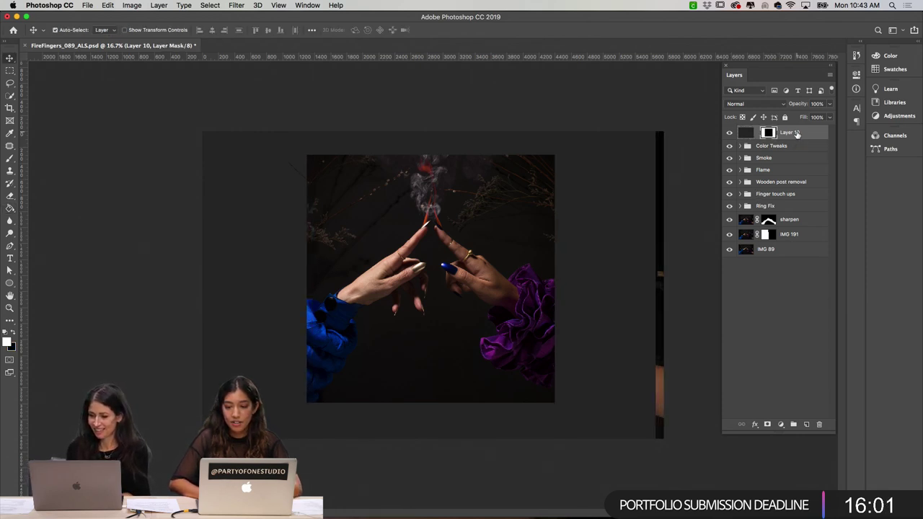
pyautogui.press('g')
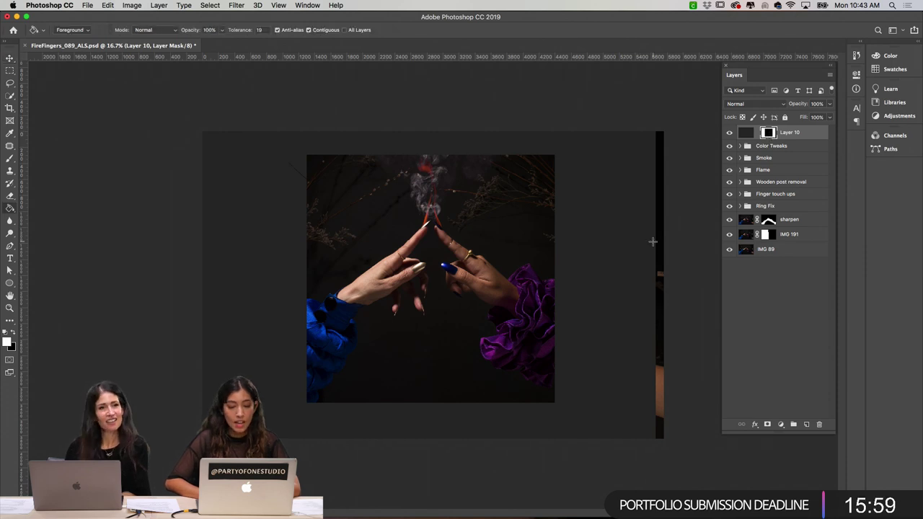
pyautogui.click(660, 242)
pyautogui.click(746, 132)
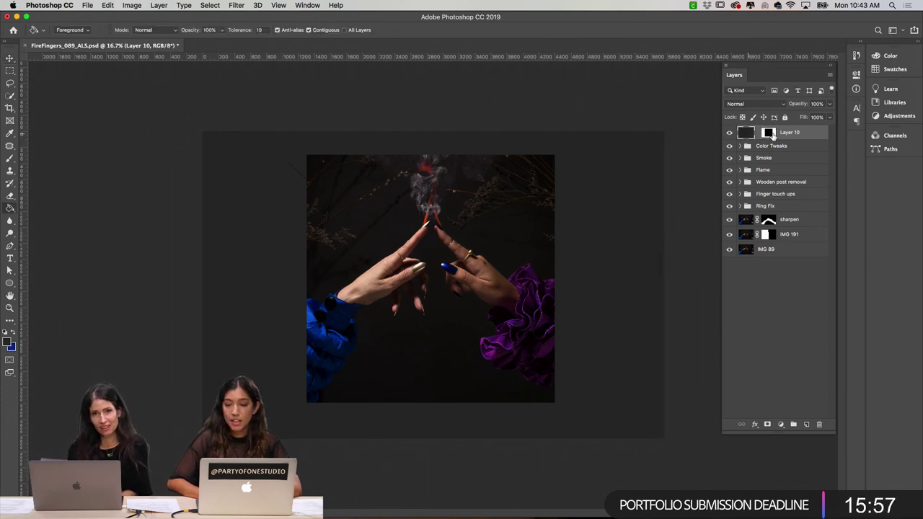
pyautogui.click(768, 132)
# - Scale Layer 10's framing window to about 115% and nudge it into position
pyautogui.press('super+t')
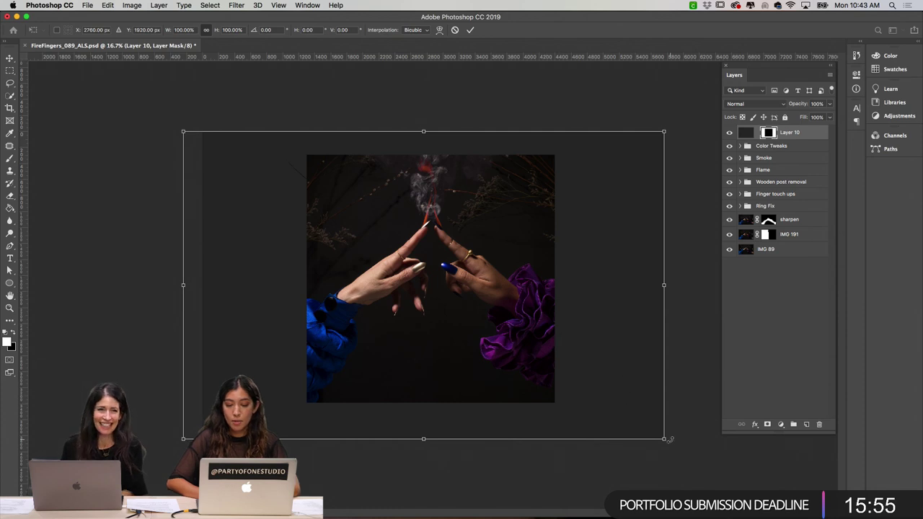
pyautogui.moveTo(664, 438); pyautogui.dragTo(696, 466)
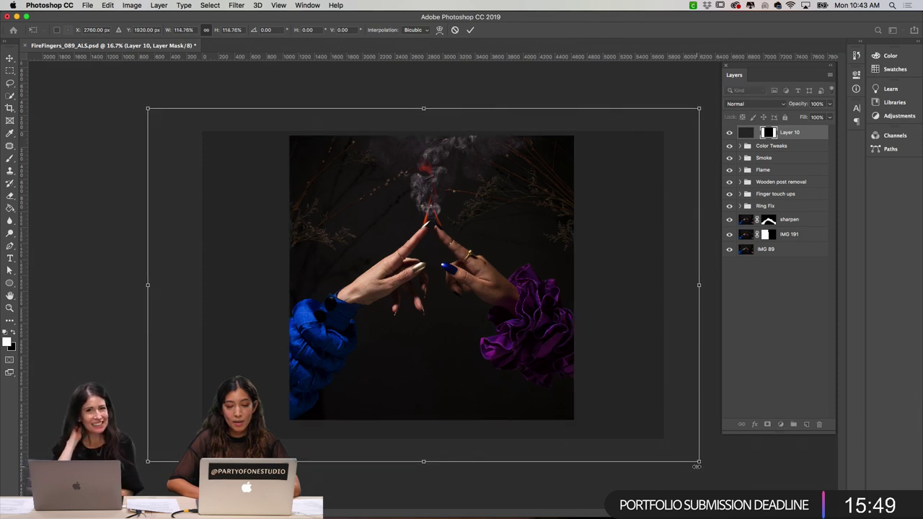
pyautogui.hotkey('shift', 'Up')
pyautogui.hotkey('shift', 'Up')
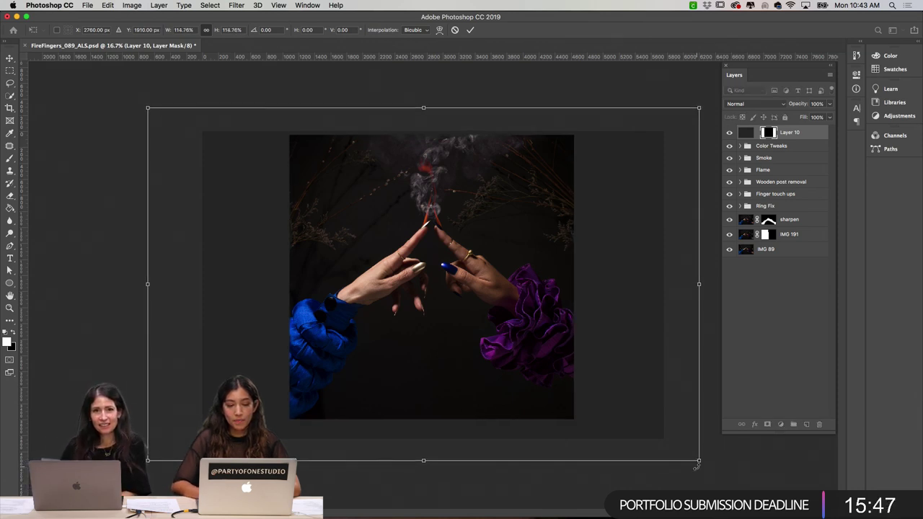
pyautogui.hotkey('shift', 'Down')
pyautogui.hotkey('shift', 'Down')
pyautogui.hotkey('shift', 'Down')
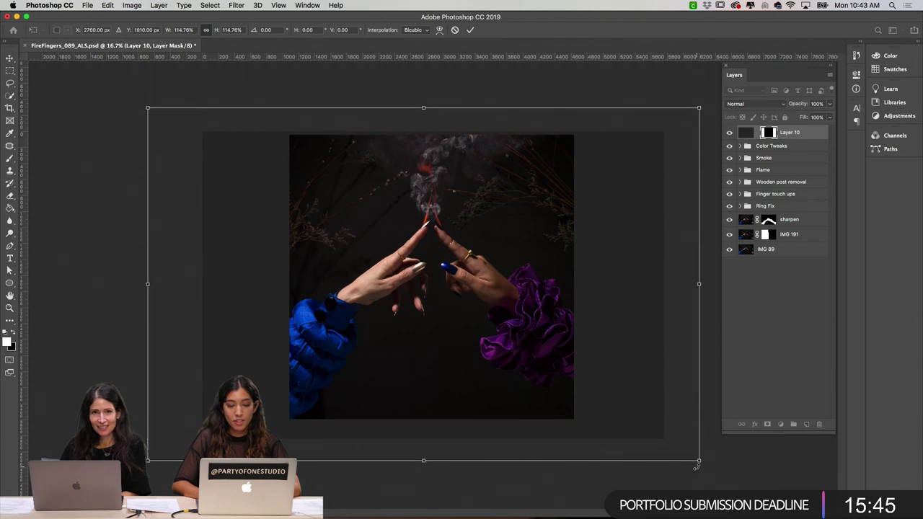
pyautogui.hotkey('shift', 'Up')
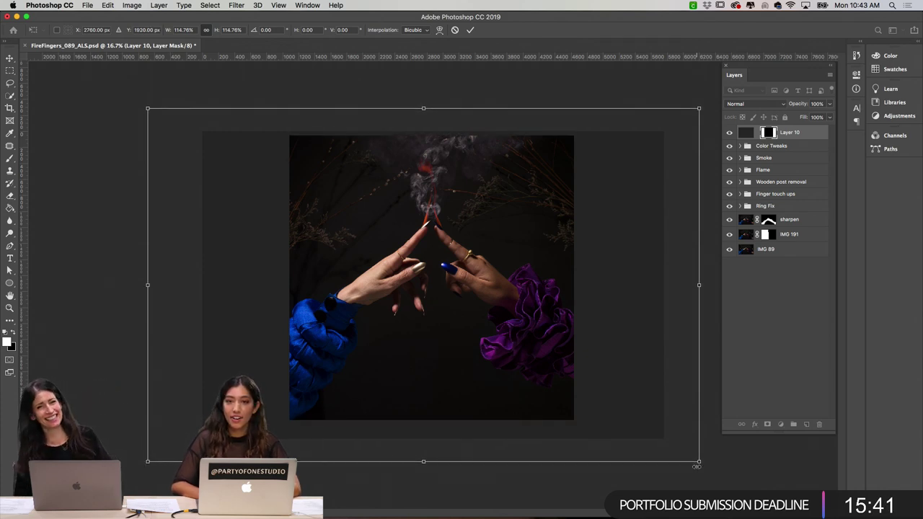
pyautogui.hotkey('shift', 'Up')
pyautogui.hotkey('shift', 'Right')
pyautogui.hotkey('shift', 'Right')
pyautogui.hotkey('shift', 'Right')
pyautogui.hotkey('shift', 'Right')
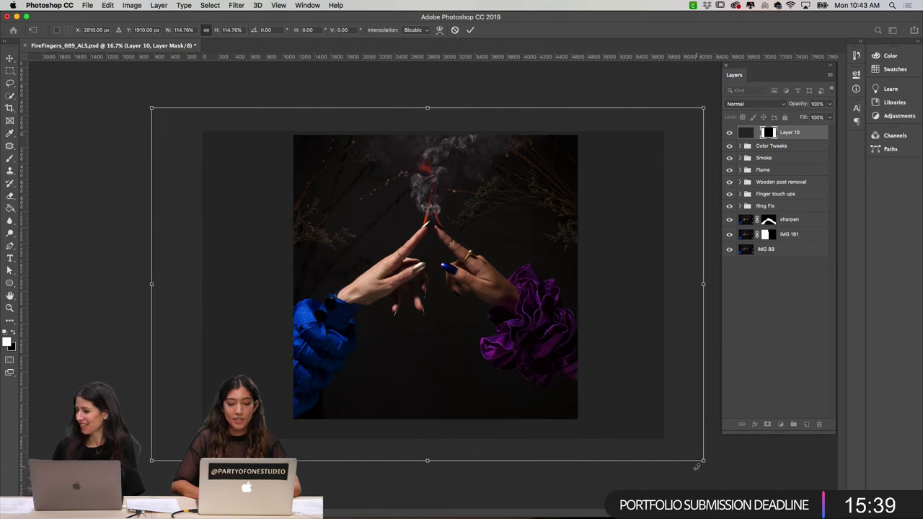
pyautogui.press('Return')
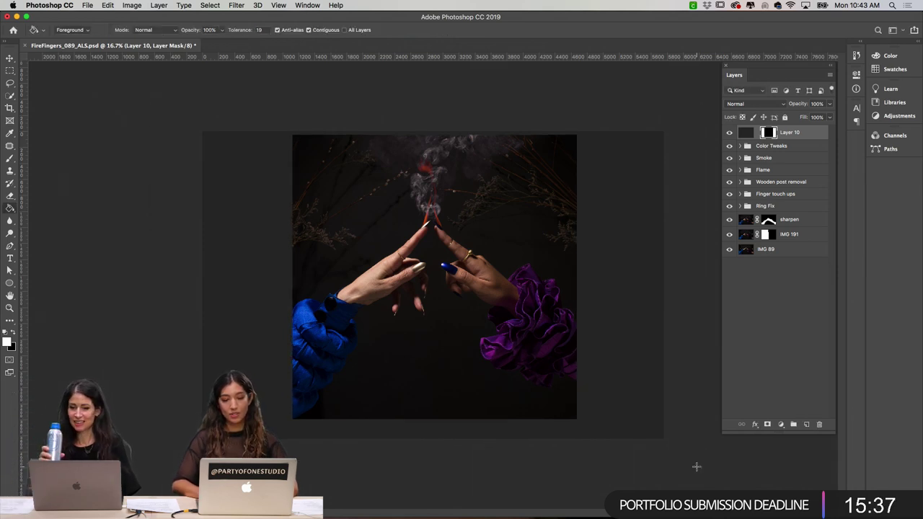
# - Fine-tune the frame's position with another transform and rename Layer 10 to 'CROP'
pyautogui.press('super+t')
pyautogui.hotkey('shift', 'Left')
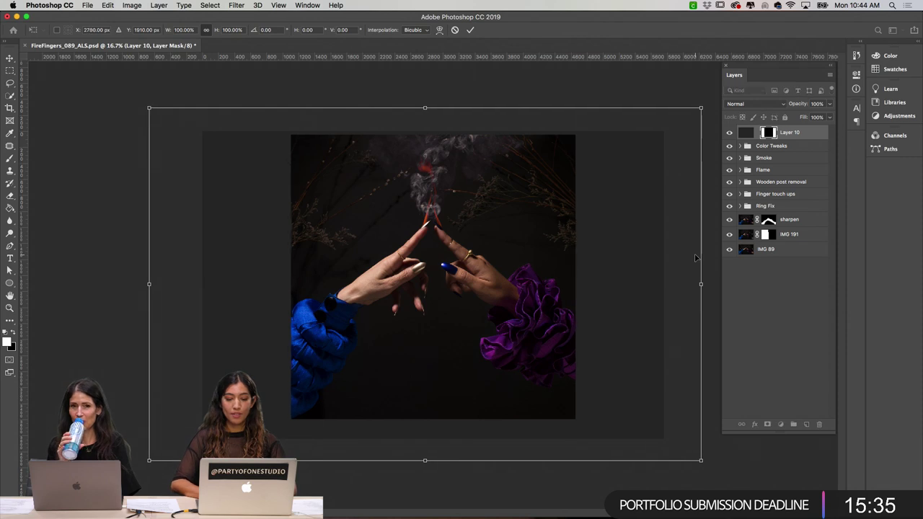
pyautogui.hotkey('shift', 'Down')
pyautogui.hotkey('shift', 'Down')
pyautogui.hotkey('shift', 'Up')
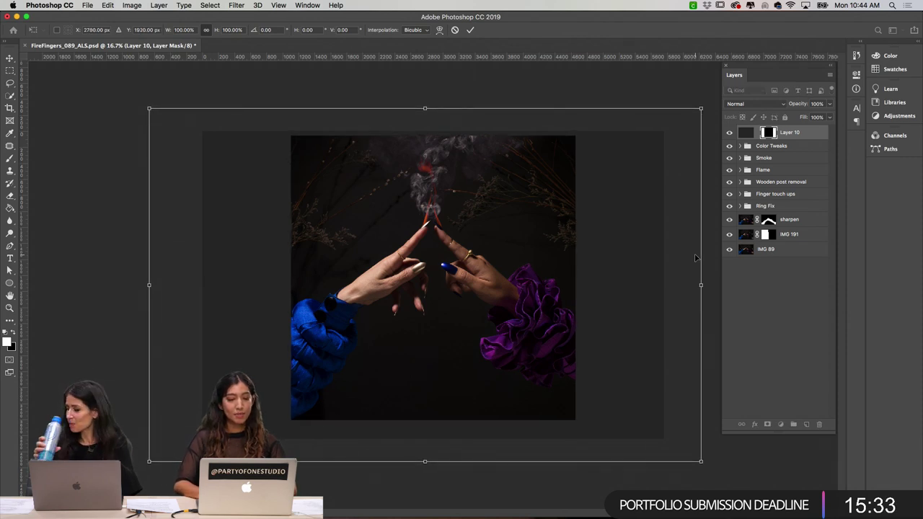
pyautogui.press('Return')
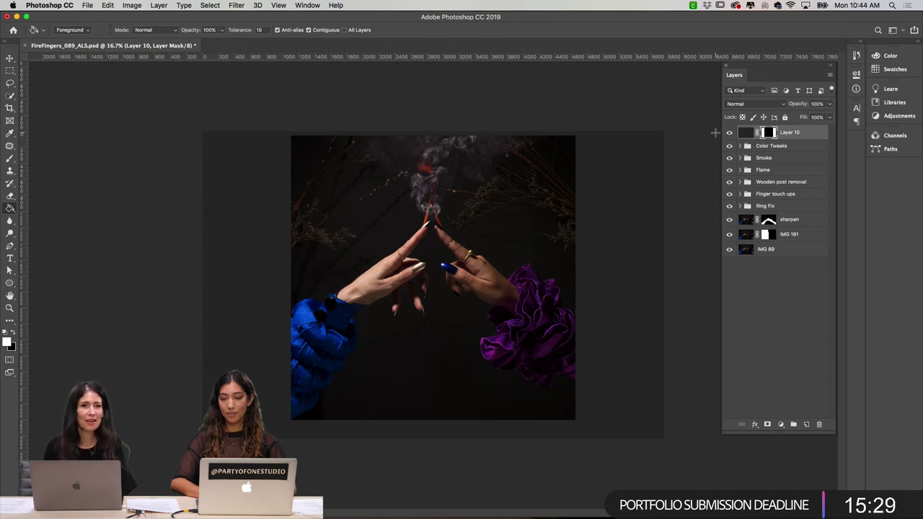
pyautogui.doubleClick(789, 133)
pyautogui.write('CROP')
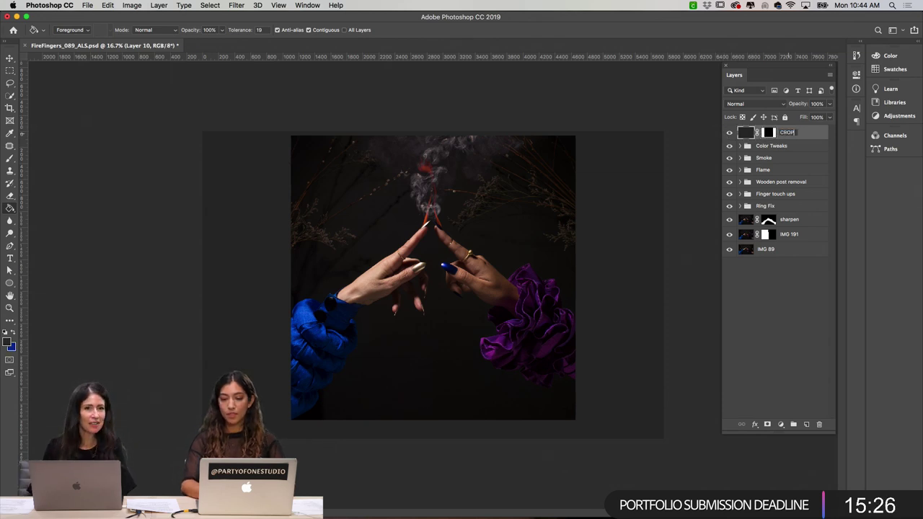
pyautogui.press('Return')
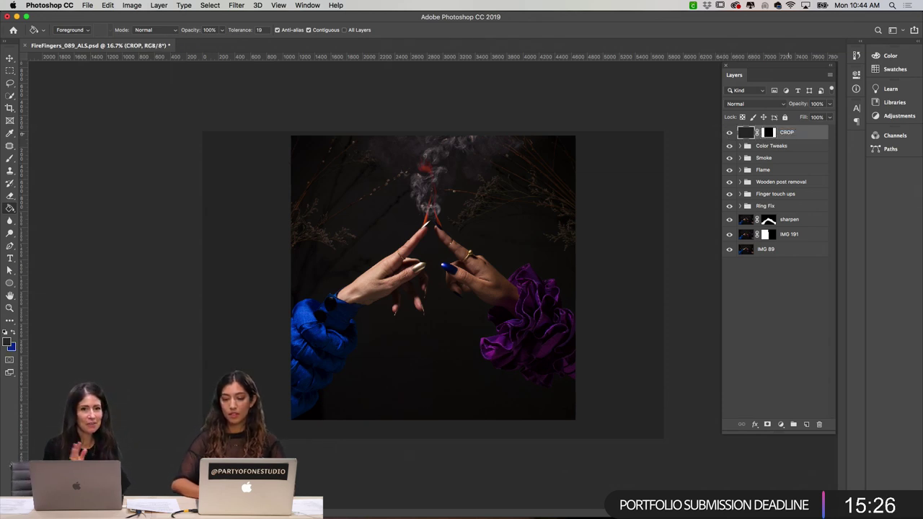
pyautogui.click(729, 132)
pyautogui.click(729, 133)
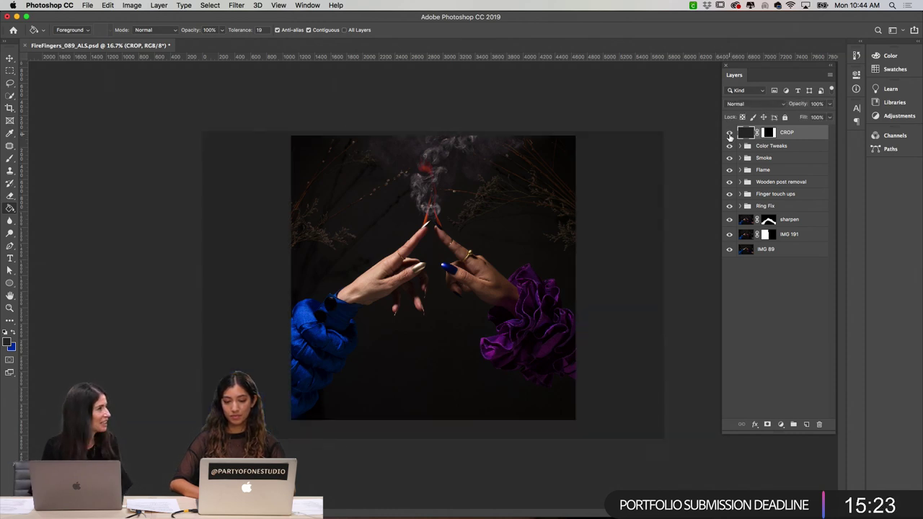
pyautogui.click(729, 133)
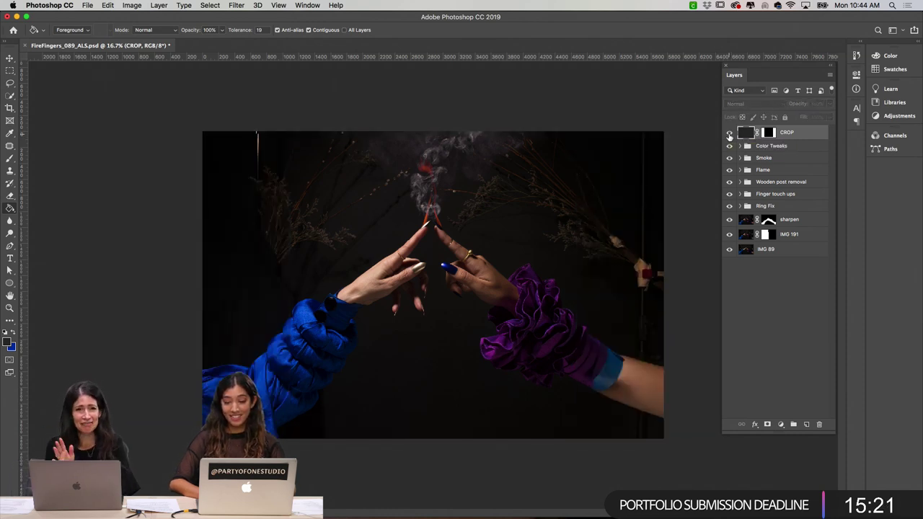
pyautogui.click(729, 133)
pyautogui.click(729, 132)
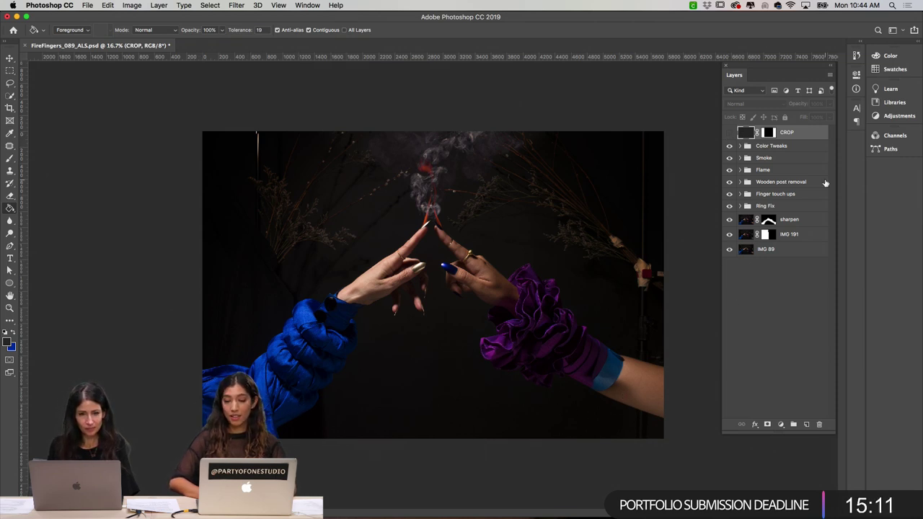
pyautogui.click(729, 134)
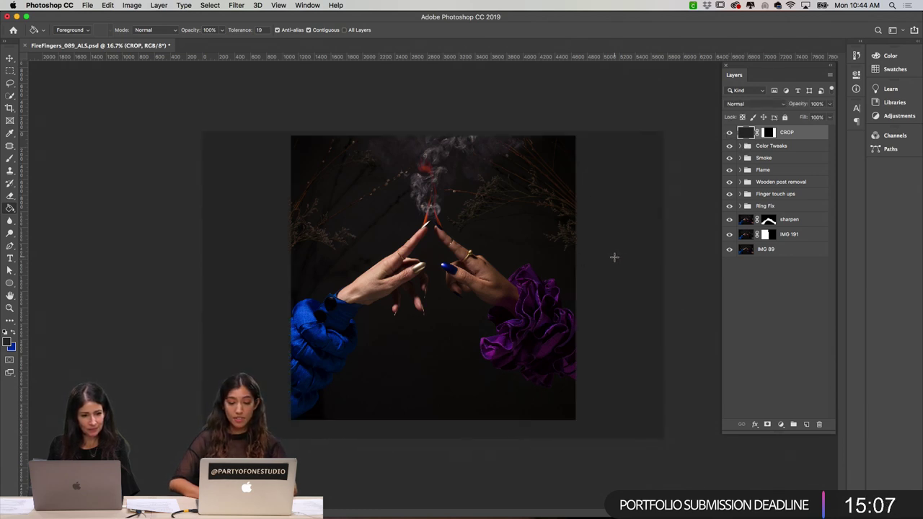
pyautogui.click(729, 133)
pyautogui.click(729, 132)
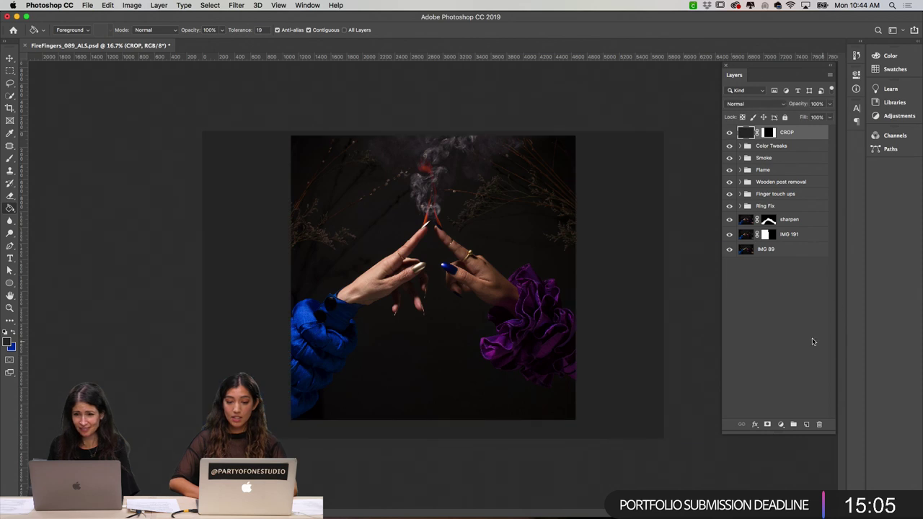
# - Crop the canvas to the framed square around the hands and hide the CROP layer
pyautogui.press('c')
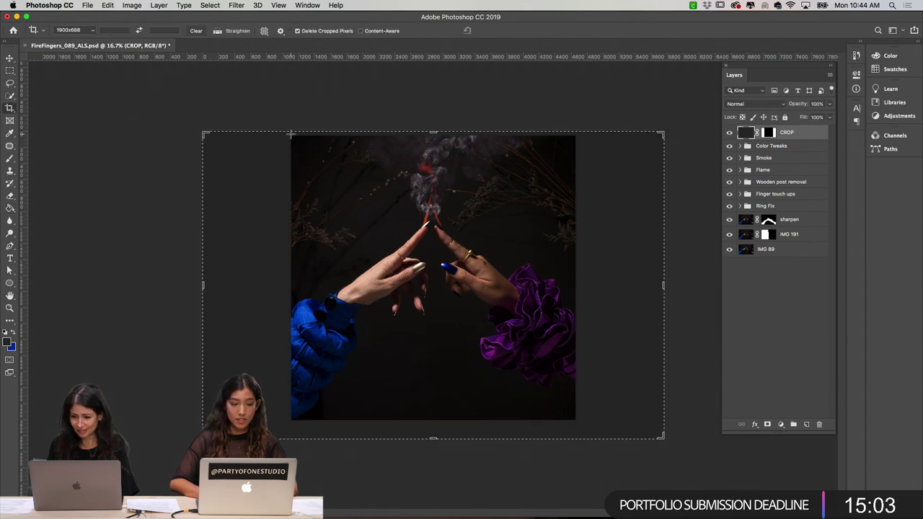
pyautogui.moveTo(290, 135); pyautogui.dragTo(575, 424)
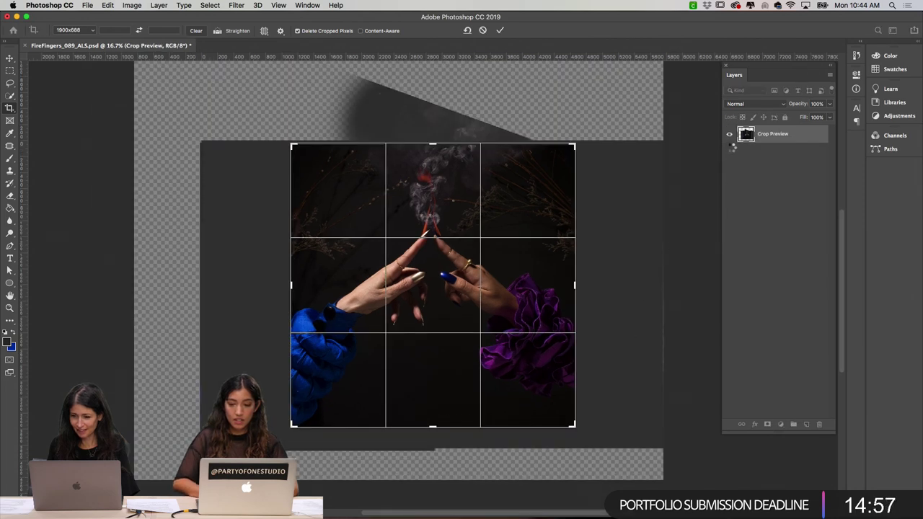
pyautogui.press('Return')
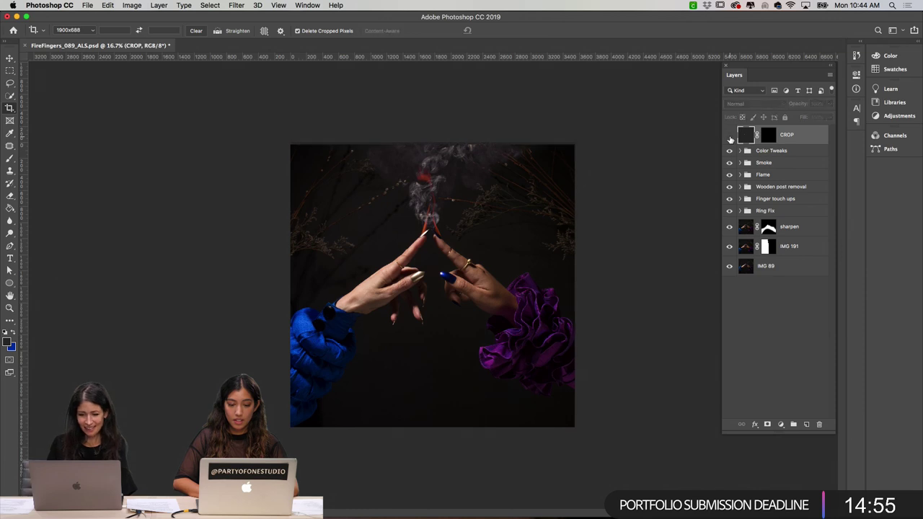
pyautogui.click(730, 137)
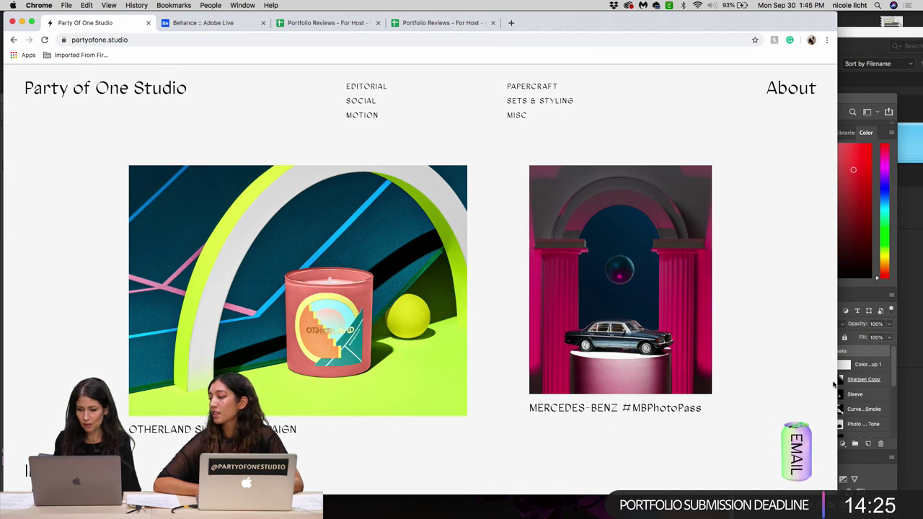
# - Scroll up and down the Party of One Studio portfolio grid in Chrome
pyautogui.moveTo(836, 382); pyautogui.dragTo(914, 382)
pyautogui.scroll(-3, 648, 386)
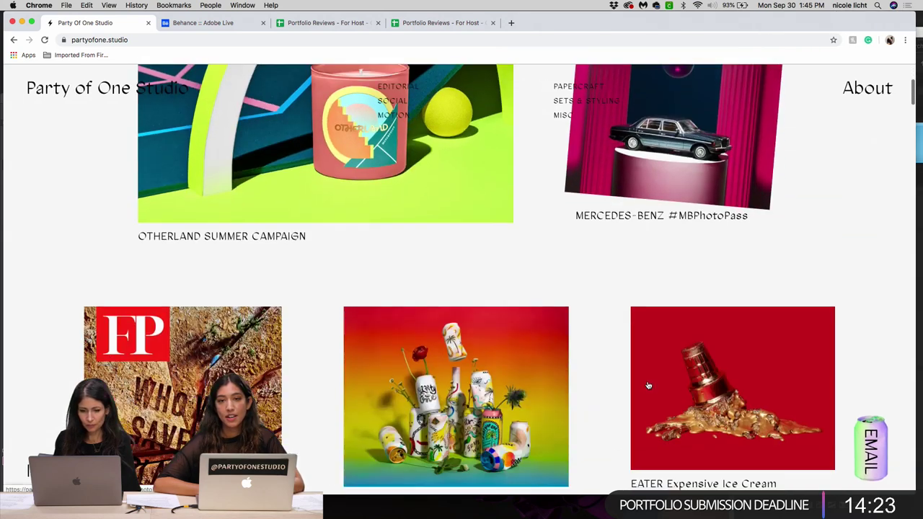
pyautogui.scroll(-3, 648, 386)
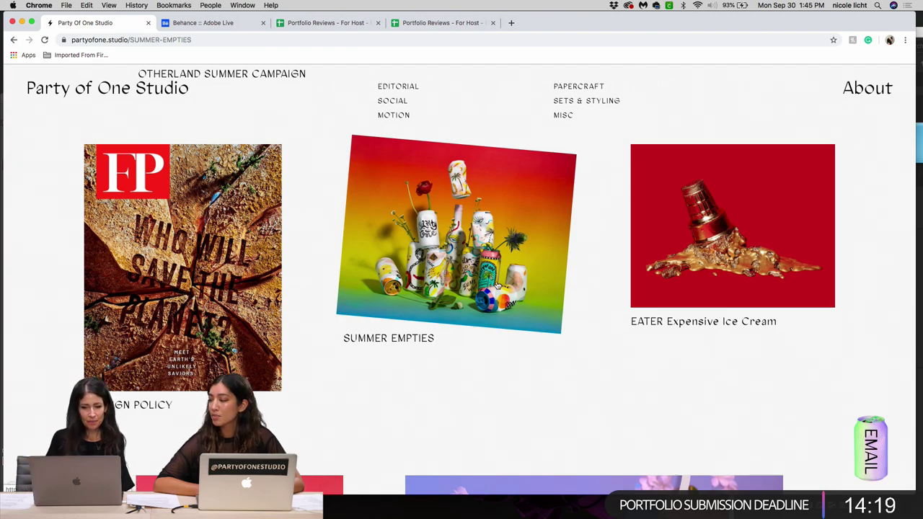
pyautogui.scroll(5, 416, 340)
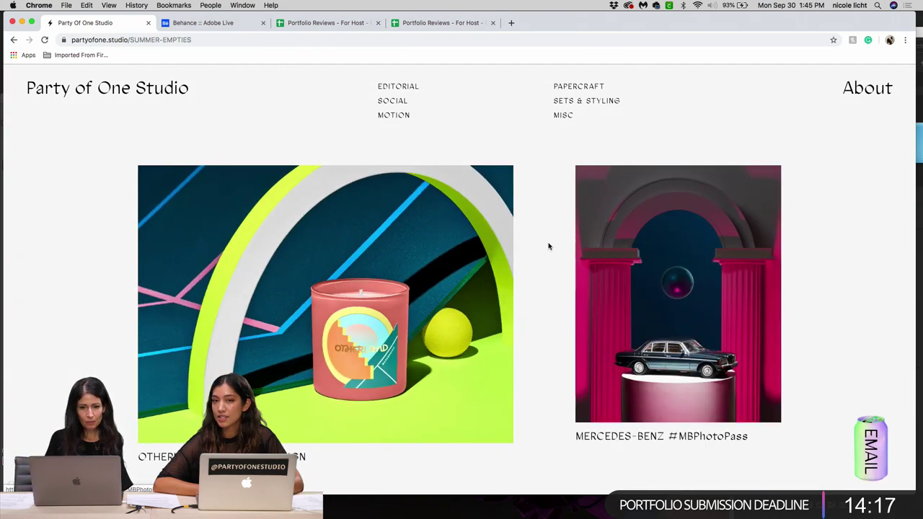
pyautogui.scroll(-6, 548, 243)
pyautogui.scroll(6, 528, 251)
pyautogui.scroll(-5, 528, 249)
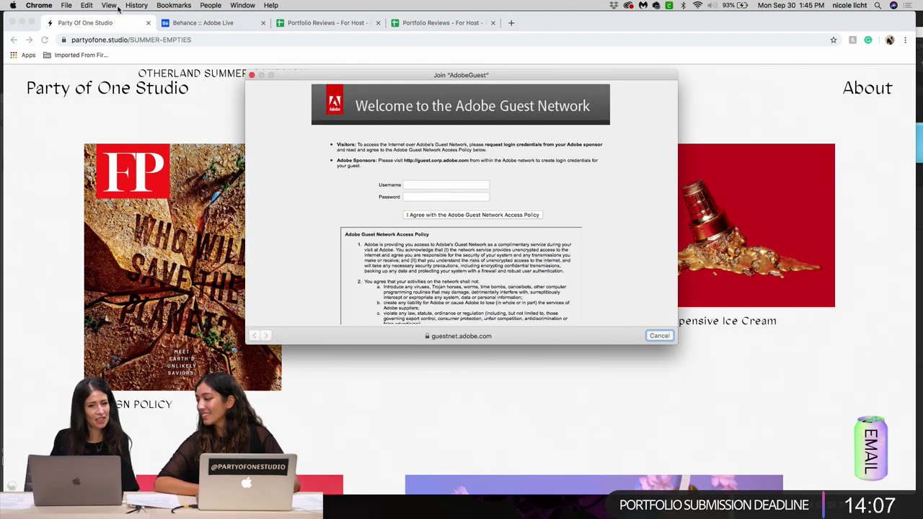
# - Focus the guest network Username field, check the connected Wi-Fi network, then close its menu
pyautogui.click(414, 186)
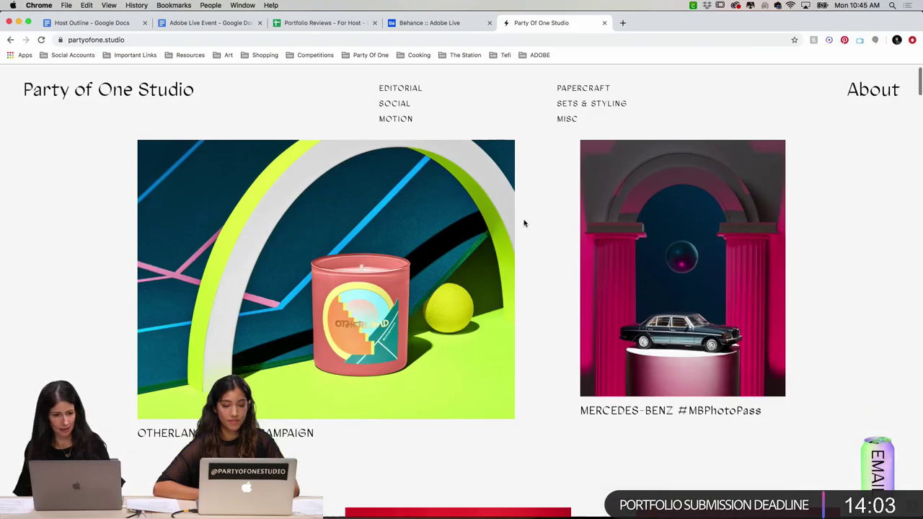
pyautogui.scroll(-5, 525, 223)
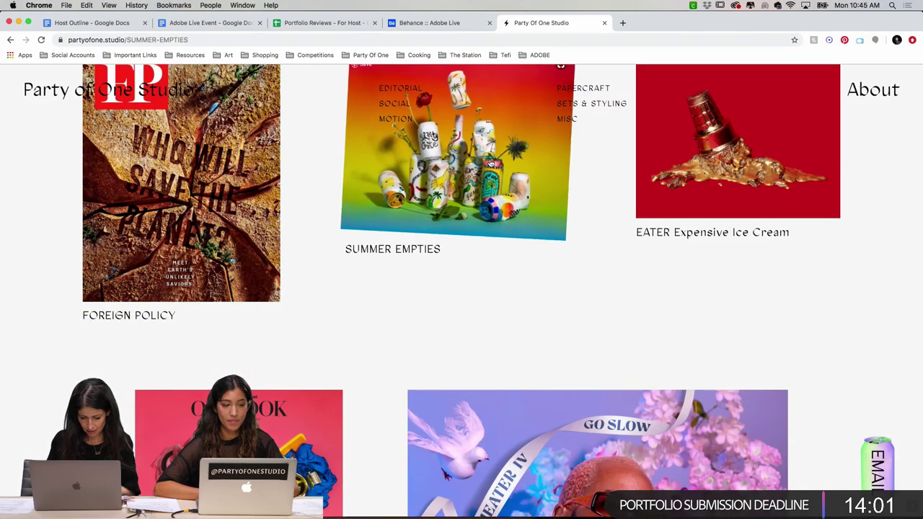
pyautogui.click(373, 39)
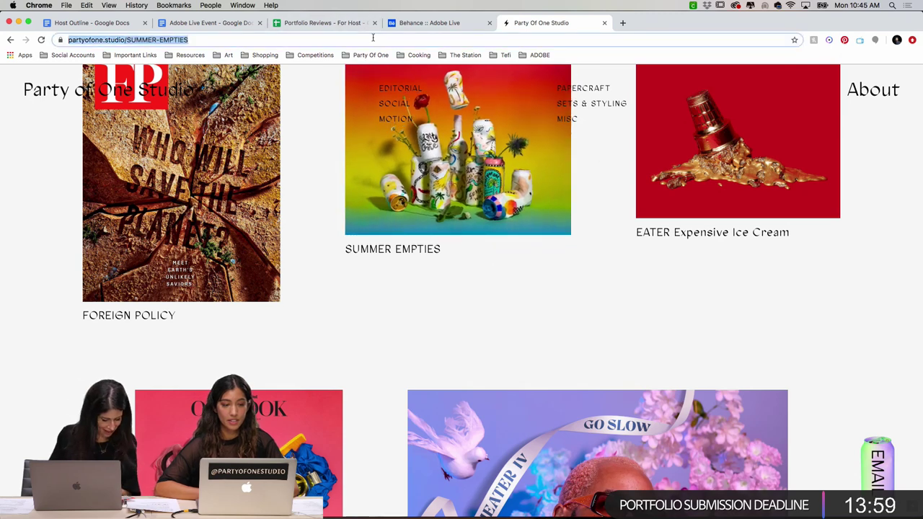
pyautogui.click(791, 5)
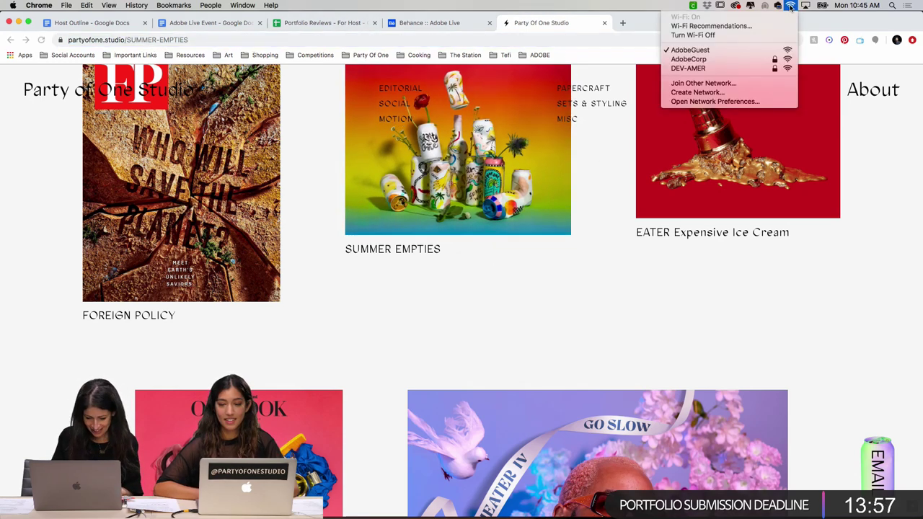
pyautogui.click(561, 30)
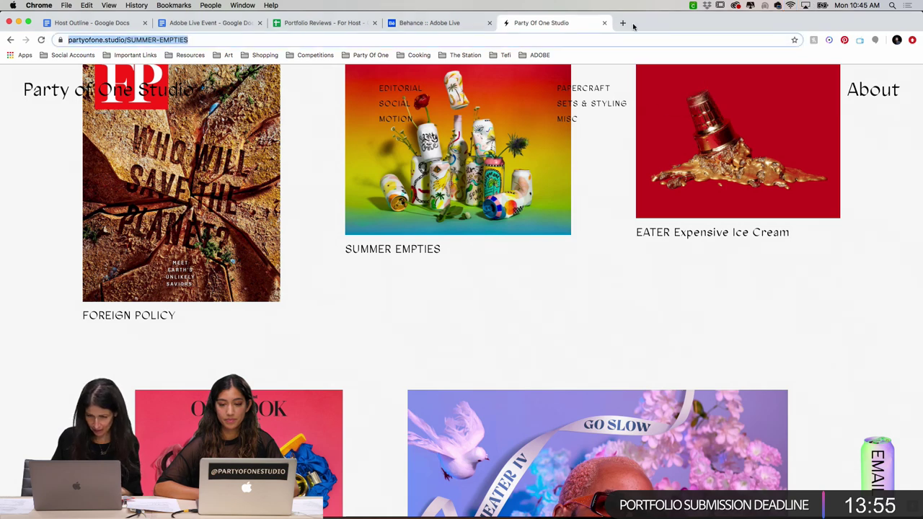
# - Scroll the portfolio grid to the FIRE FINGERS and 'CAN'DELABRA thumbnails
pyautogui.scroll(4, 525, 210)
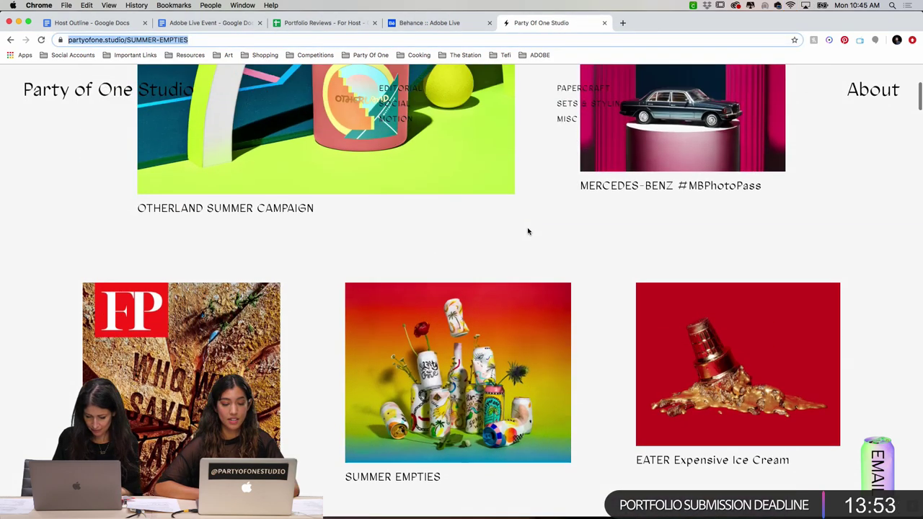
pyautogui.scroll(-3, 525, 209)
pyautogui.scroll(3, 483, 346)
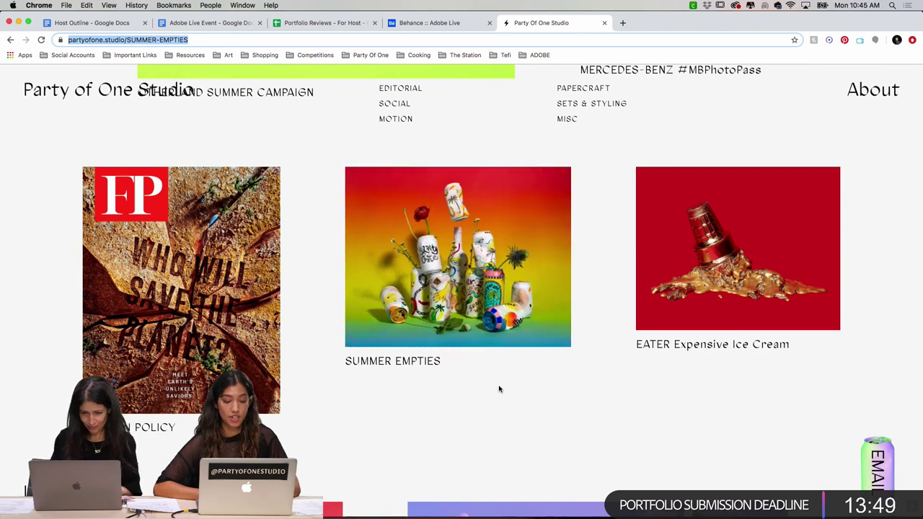
pyautogui.scroll(2, 499, 382)
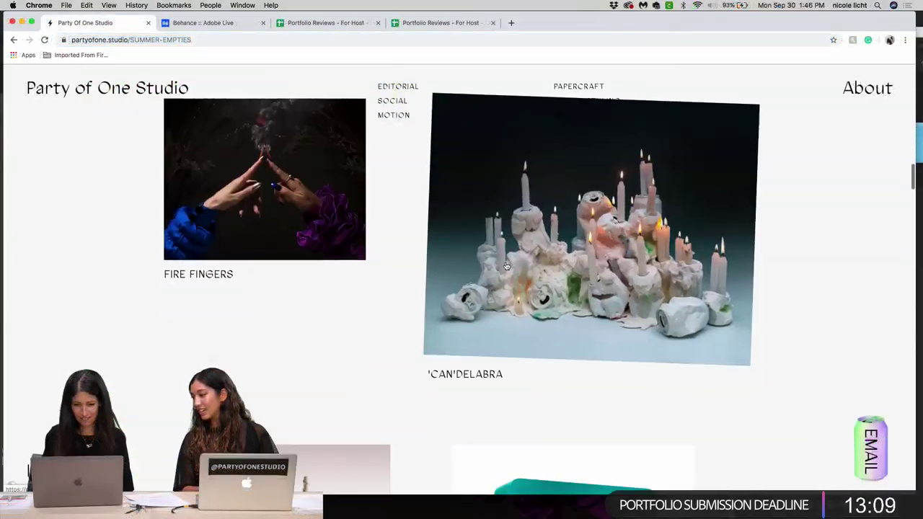
# - From the top of the site, open SETS & STYLING, then the Summer Empties project
pyautogui.scroll(10, 505, 263)
pyautogui.scroll(5, 507, 266)
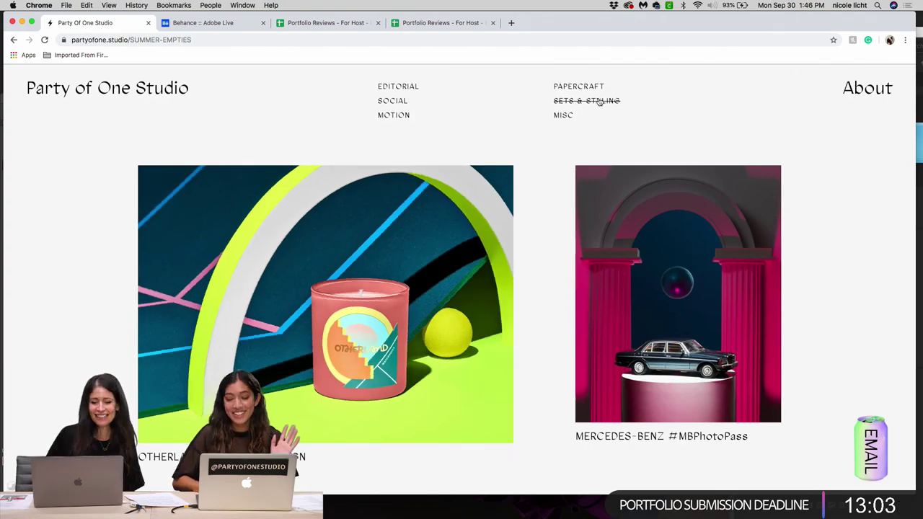
pyautogui.scroll(-10, 599, 102)
pyautogui.scroll(3, 593, 106)
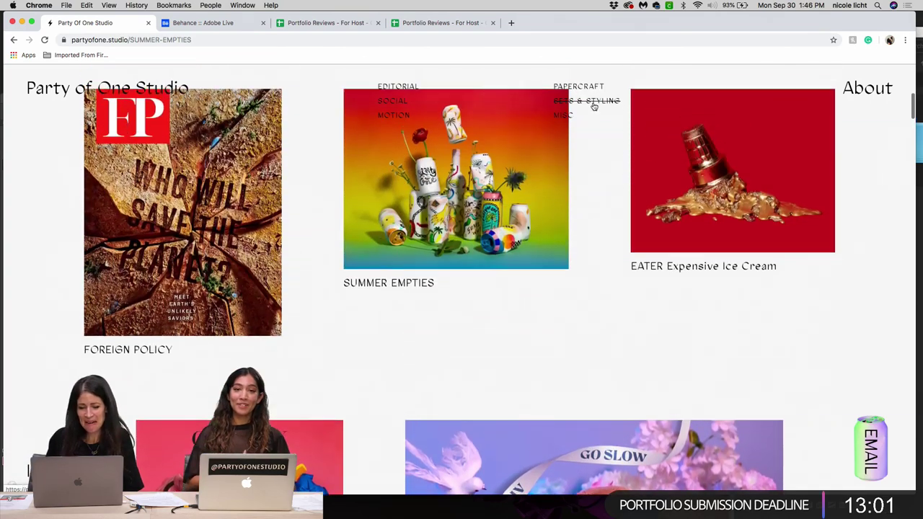
pyautogui.scroll(5, 536, 181)
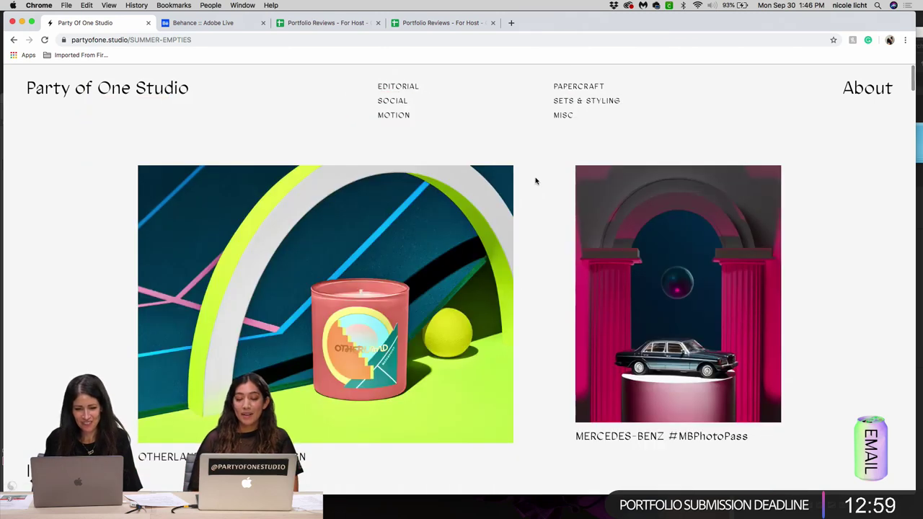
pyautogui.click(599, 102)
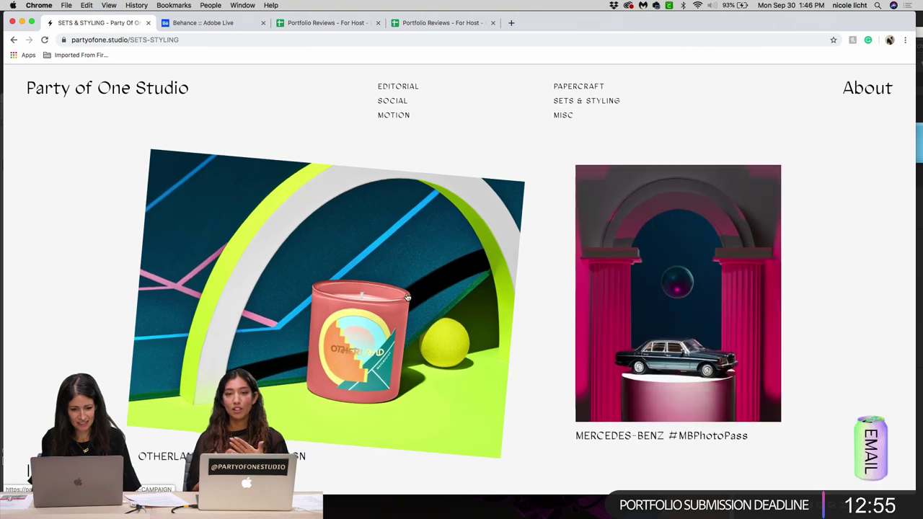
pyautogui.scroll(-5, 425, 260)
pyautogui.click(571, 311)
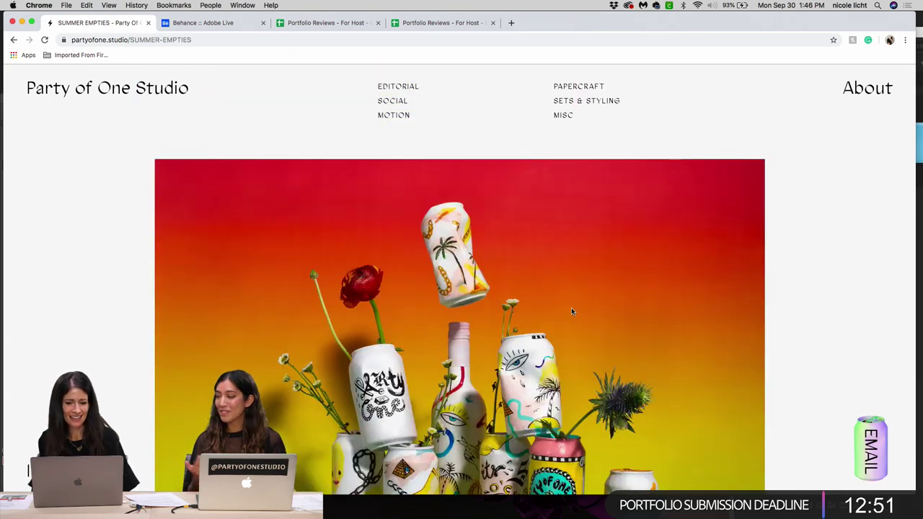
# - Scroll past the Summer Empties intro text to the Collaborative Cans rainbow-gradient photo
pyautogui.scroll(-4, 572, 311)
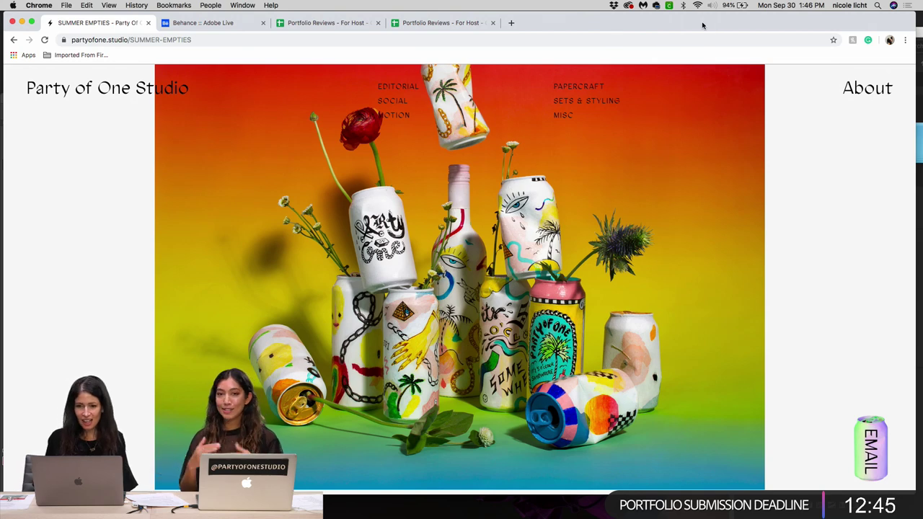
pyautogui.moveTo(703, 25); pyautogui.dragTo(690, 37)
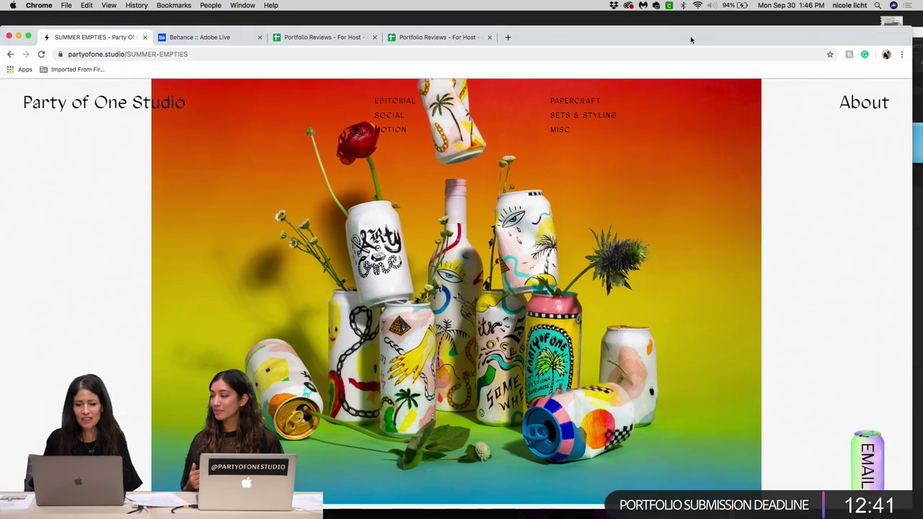
pyautogui.moveTo(690, 36); pyautogui.dragTo(691, 21)
pyautogui.scroll(-2, 662, 179)
pyautogui.scroll(1, 662, 179)
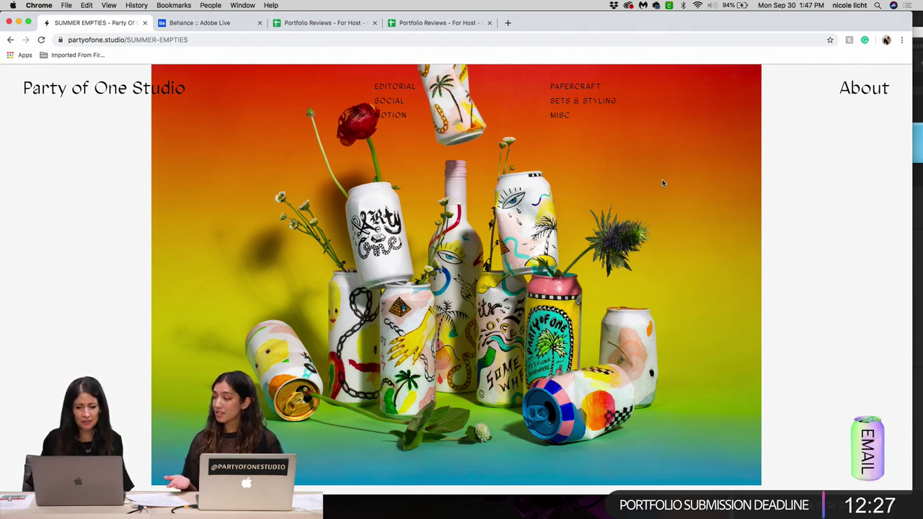
pyautogui.scroll(-10, 663, 182)
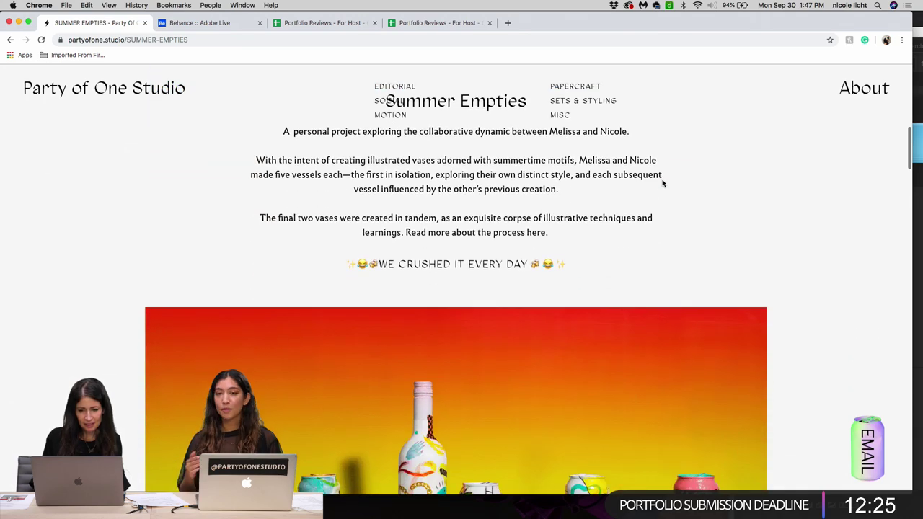
pyautogui.scroll(-2, 662, 182)
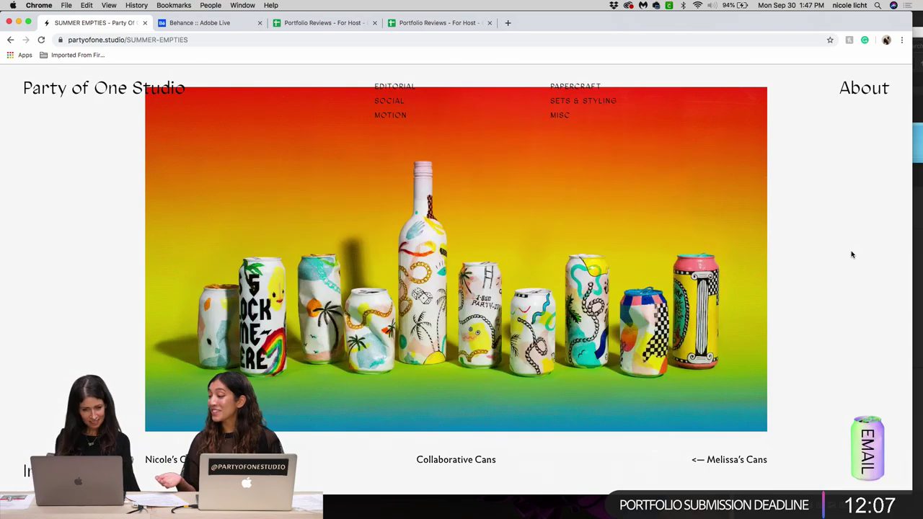
# - Scroll further down to the side-by-side First Round photos of painted cans holding flowers
pyautogui.scroll(-1, 851, 255)
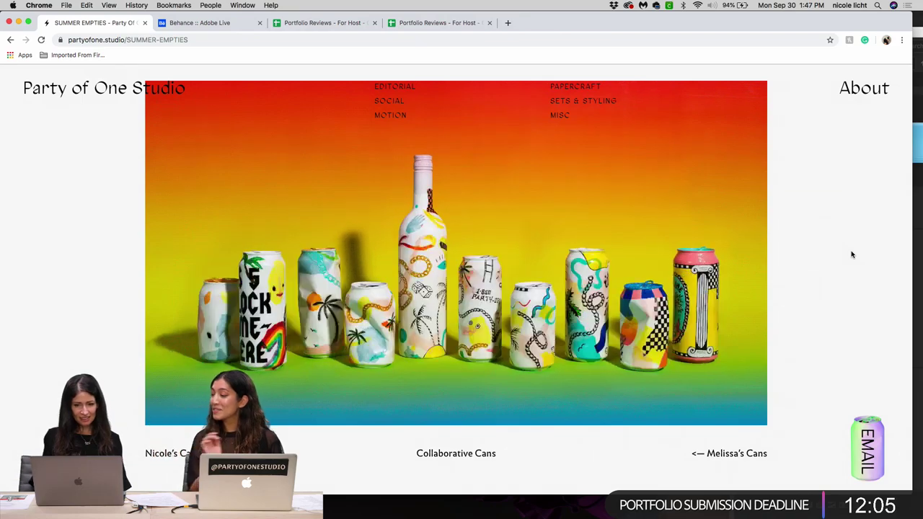
pyautogui.scroll(-5, 852, 254)
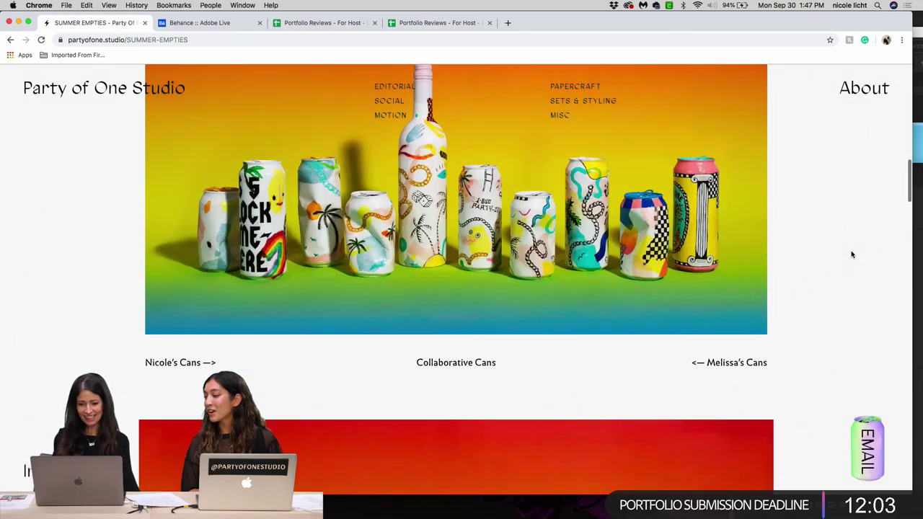
pyautogui.scroll(-5, 851, 255)
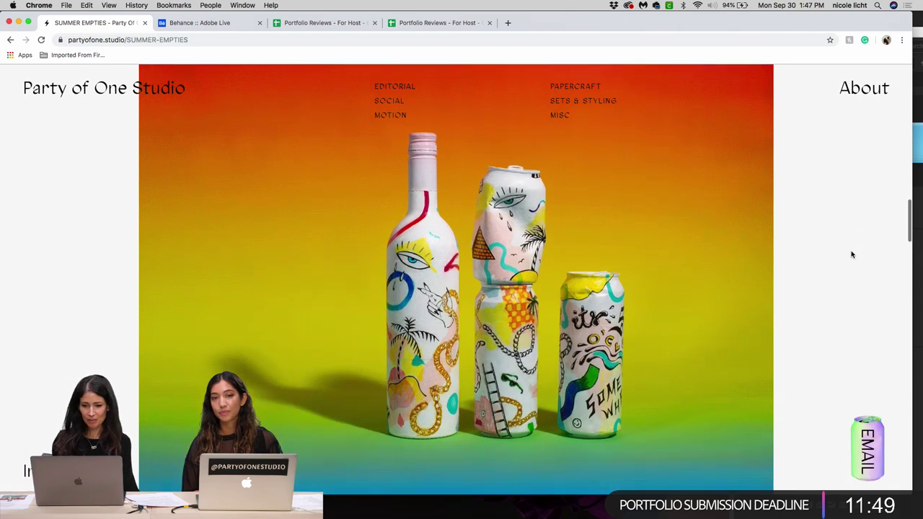
pyautogui.scroll(-2, 851, 255)
pyautogui.scroll(-2, 851, 255)
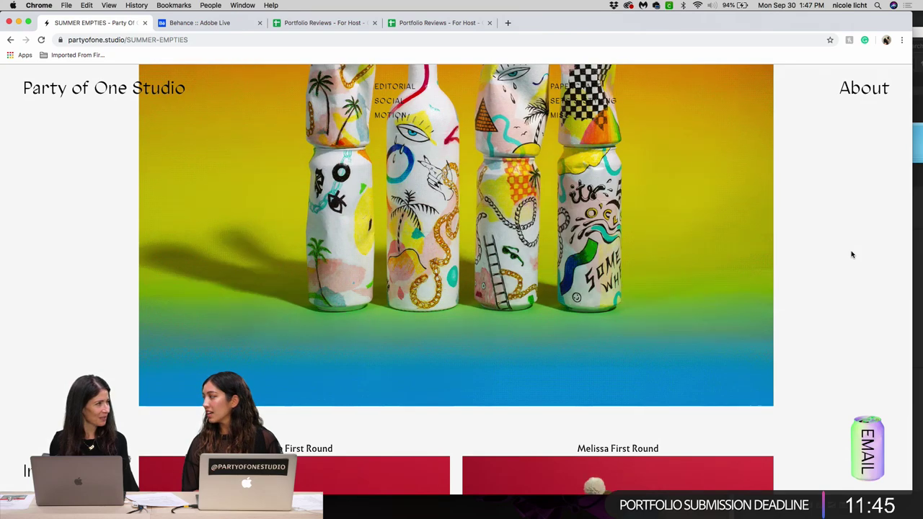
pyautogui.scroll(-5, 852, 255)
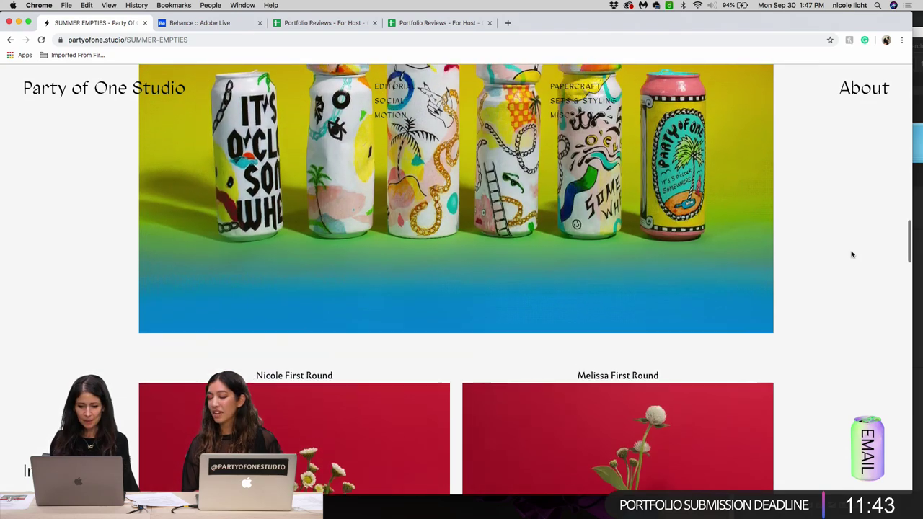
pyautogui.scroll(-3, 851, 254)
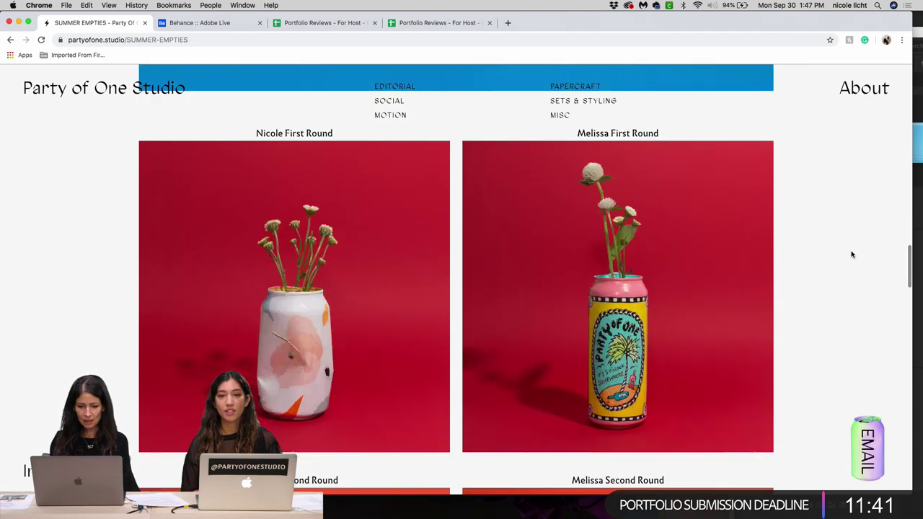
pyautogui.scroll(-1, 852, 254)
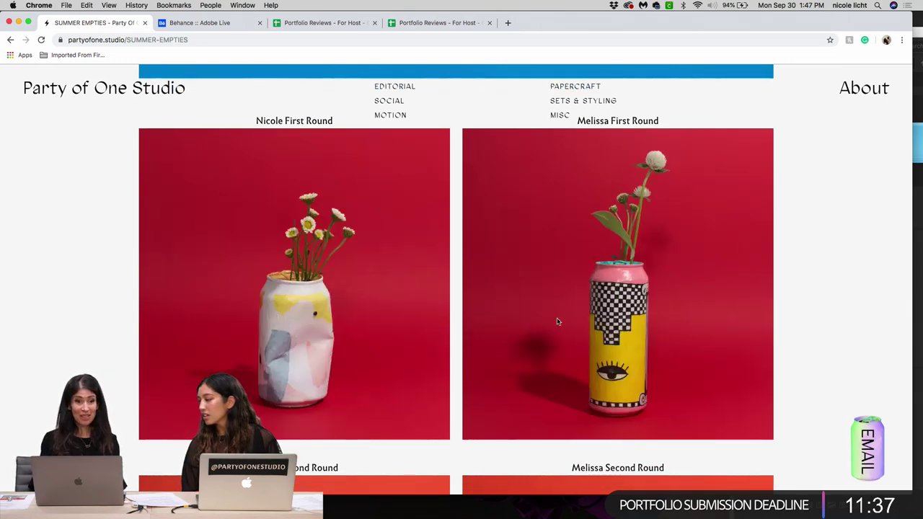
pyautogui.scroll(2, 456, 346)
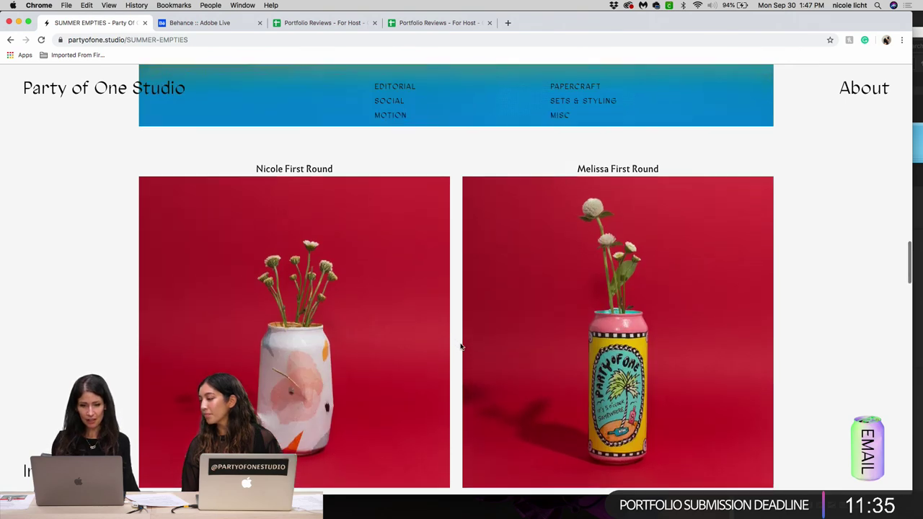
pyautogui.scroll(-1, 457, 346)
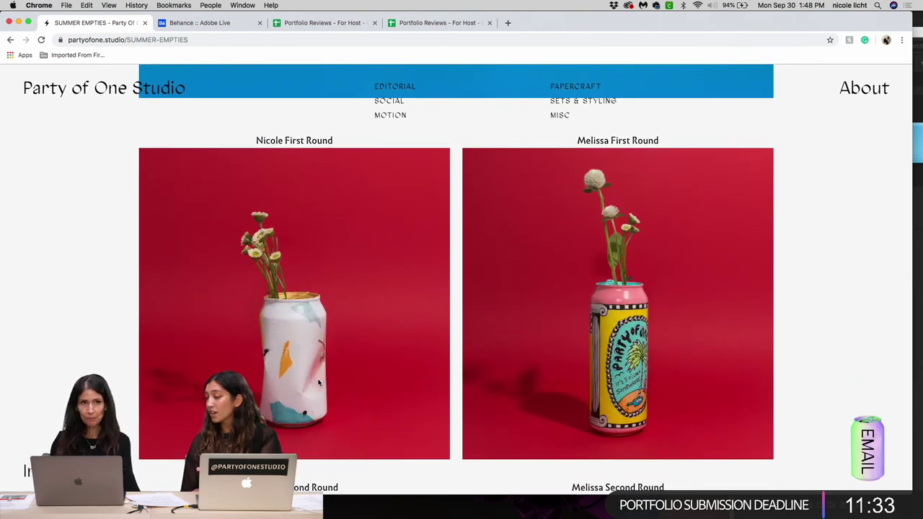
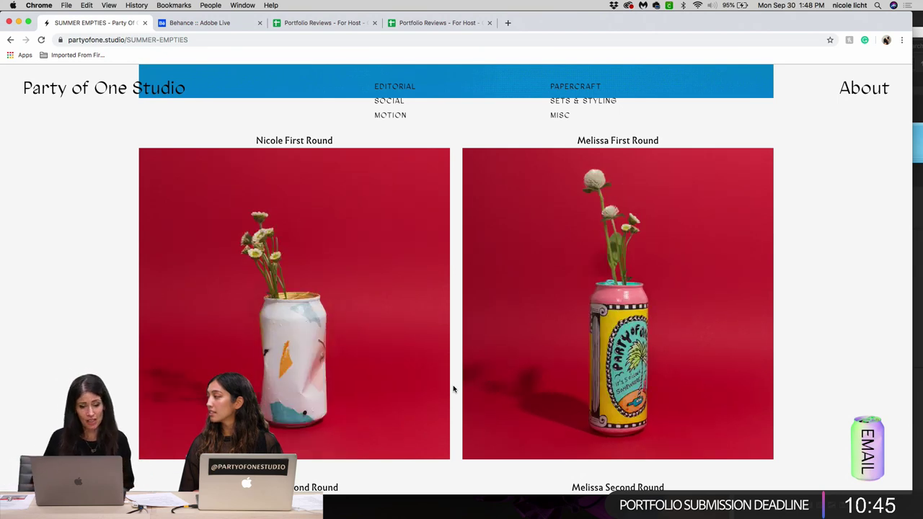
# - Scroll through the early rounds of the Summer Empties painted cans
pyautogui.scroll(-3, 453, 389)
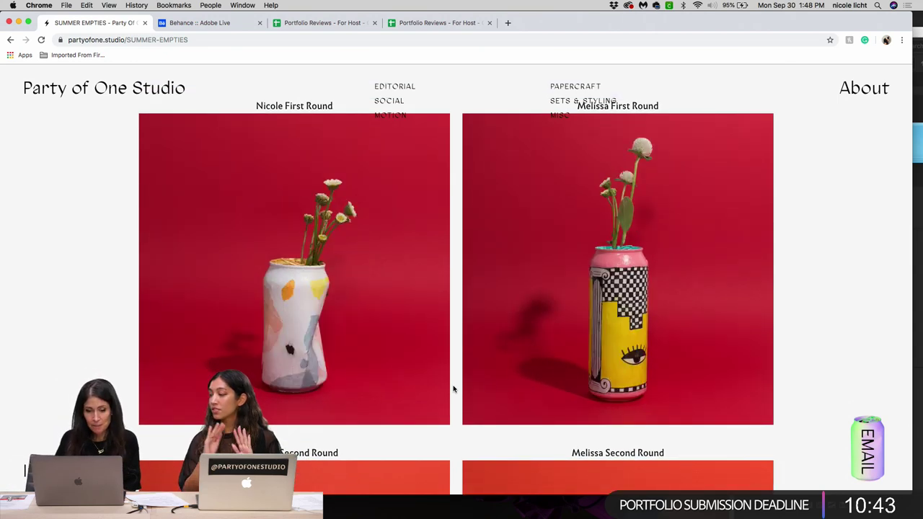
pyautogui.scroll(-10, 453, 390)
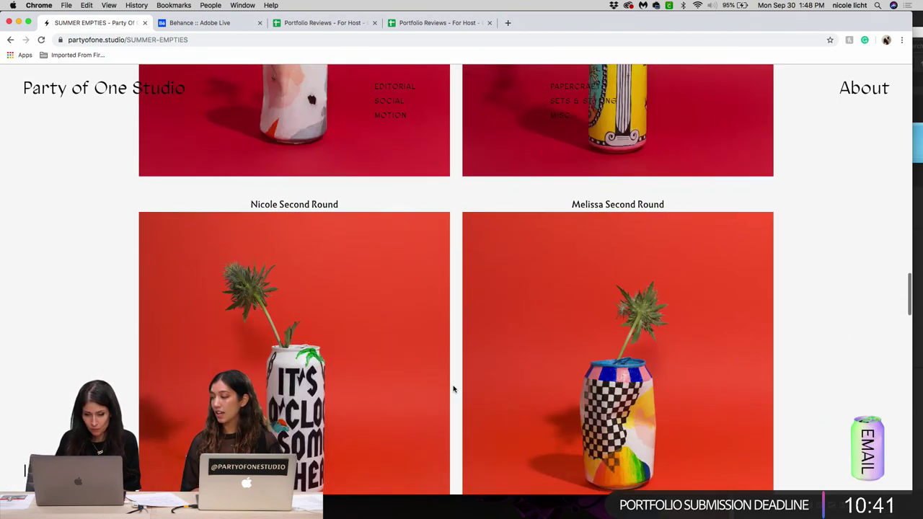
pyautogui.scroll(-2, 453, 389)
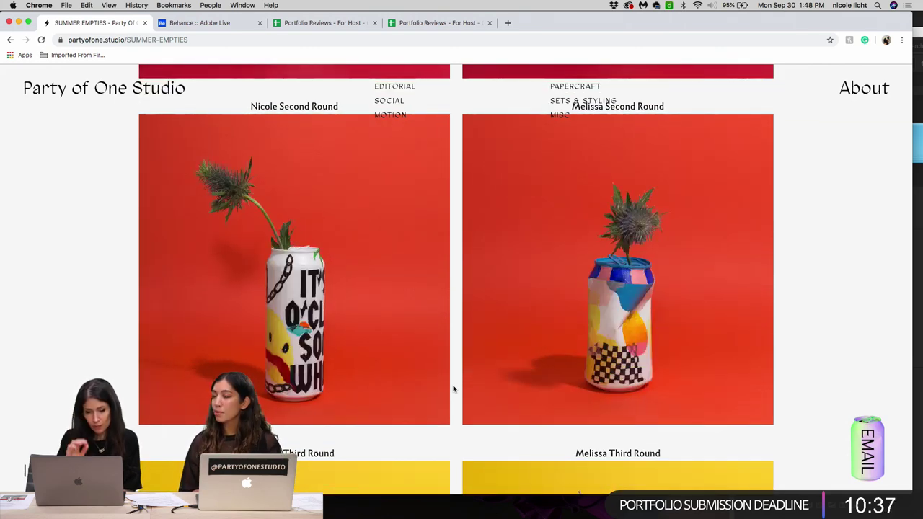
pyautogui.scroll(-1, 453, 389)
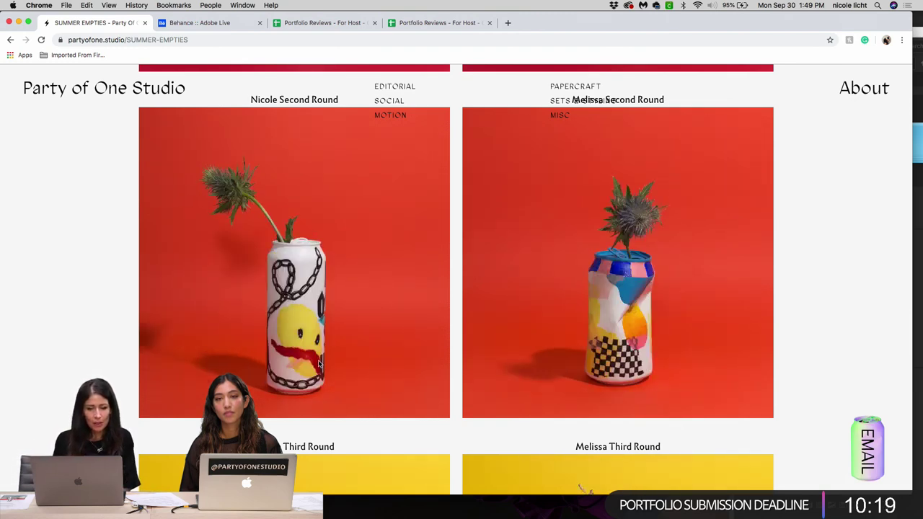
pyautogui.scroll(-1, 320, 364)
pyautogui.scroll(-2, 320, 364)
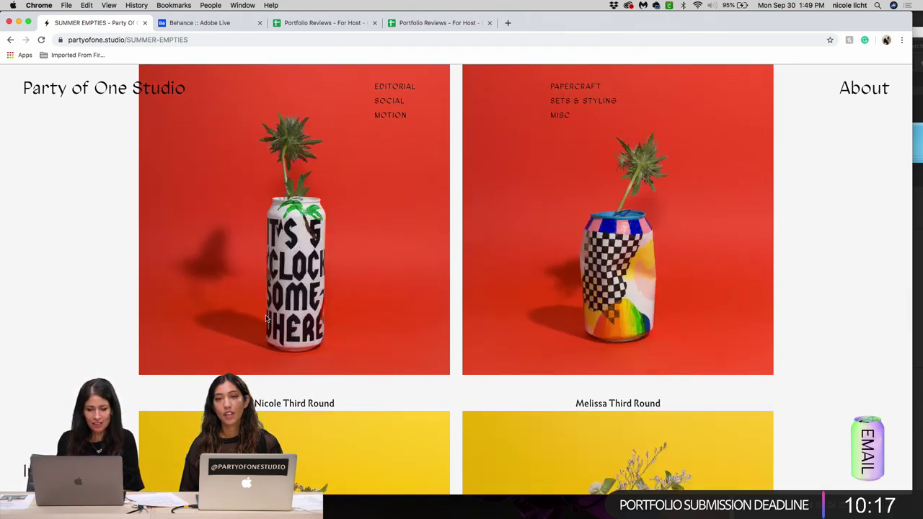
pyautogui.scroll(-10, 346, 323)
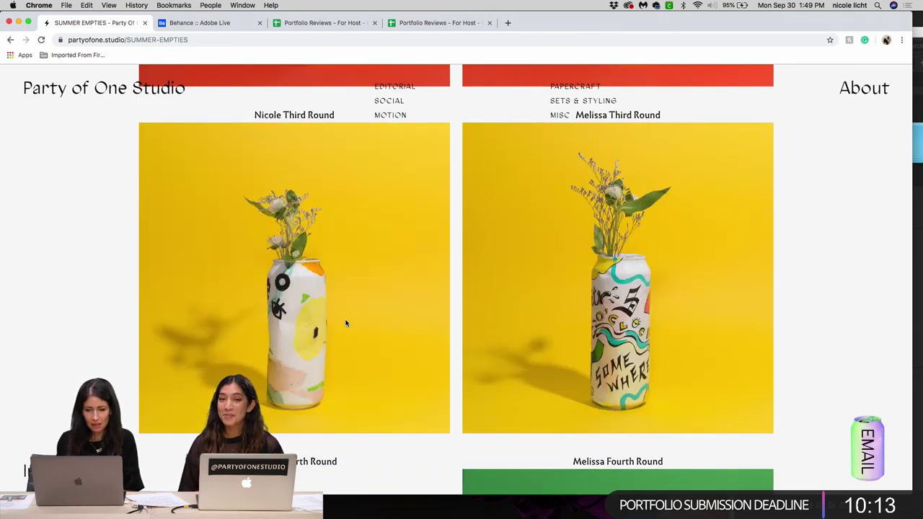
pyautogui.scroll(-1, 345, 323)
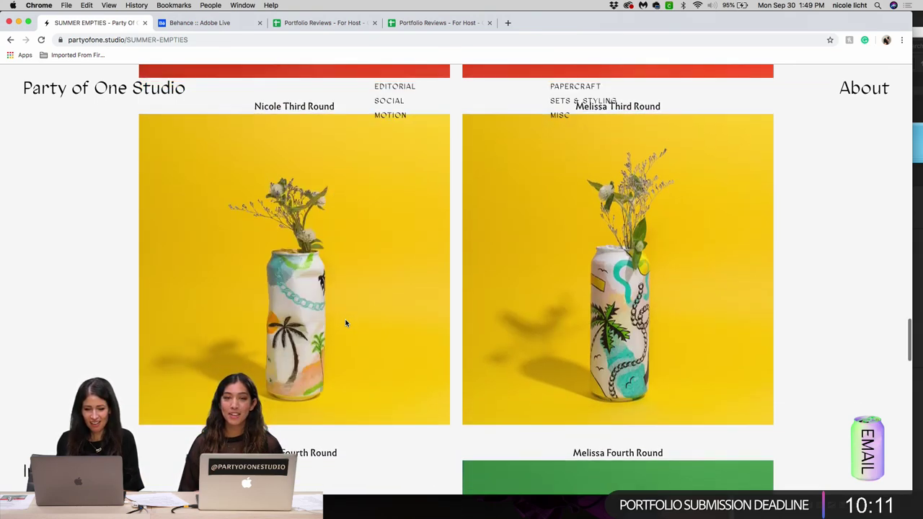
pyautogui.scroll(-2, 346, 323)
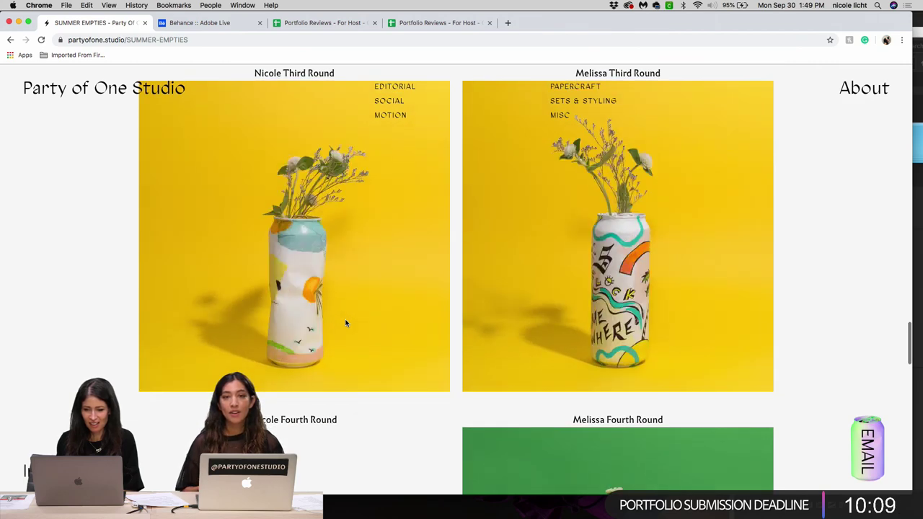
# - Browse the remaining Summer Empties rounds, then go back to the Party of One Studio homepage
pyautogui.scroll(-6, 624, 310)
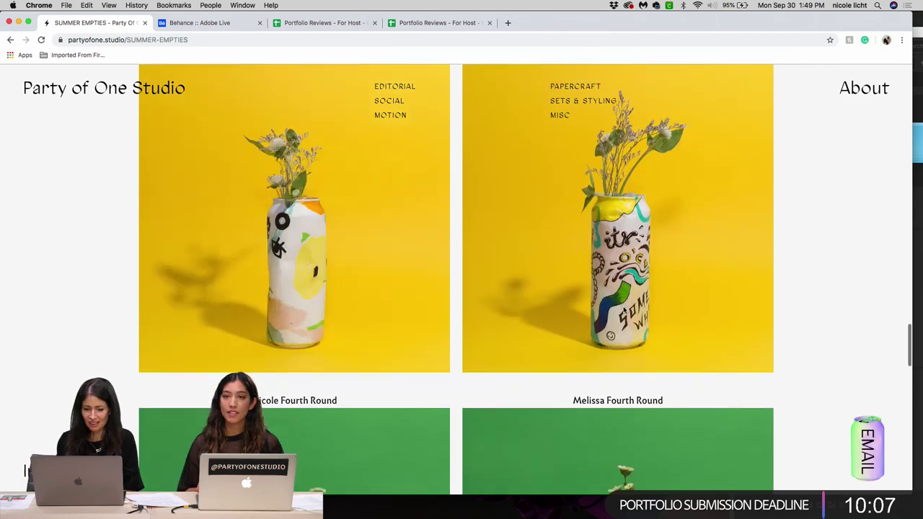
pyautogui.scroll(-12, 624, 310)
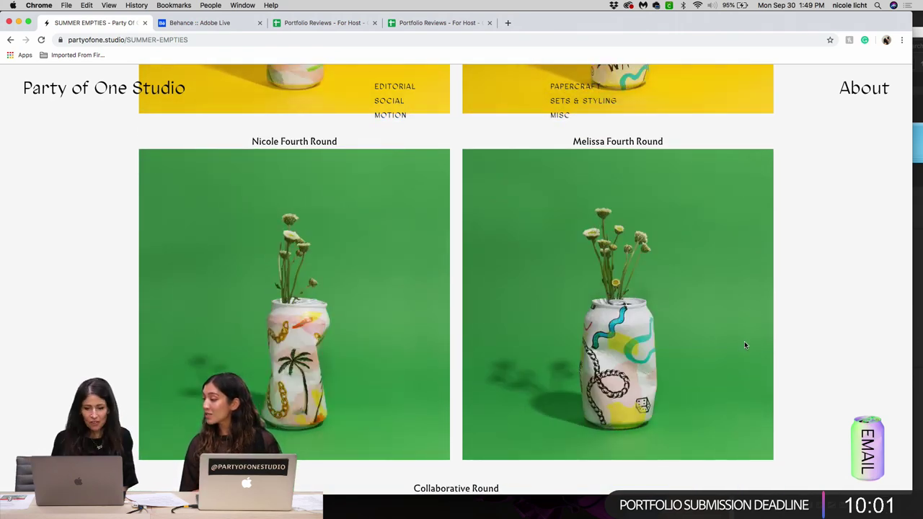
pyautogui.scroll(-2, 746, 345)
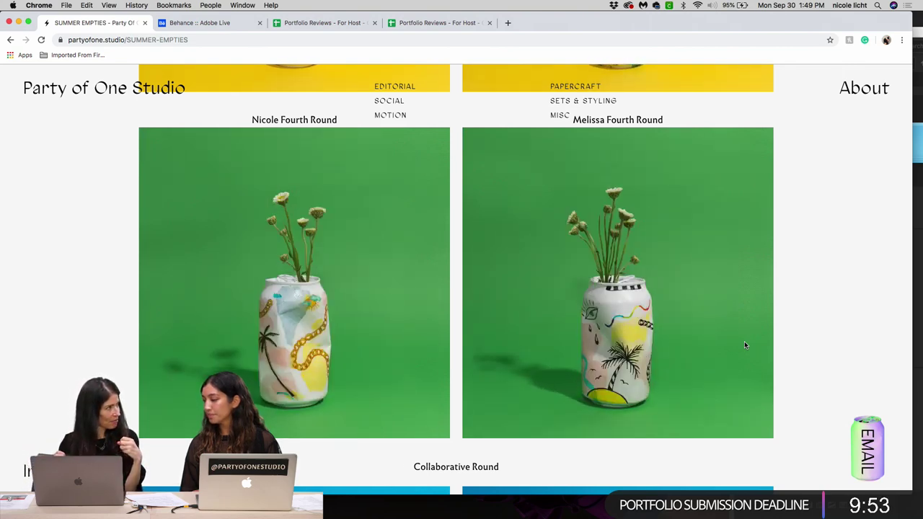
pyautogui.scroll(-1, 745, 345)
pyautogui.scroll(-5, 745, 345)
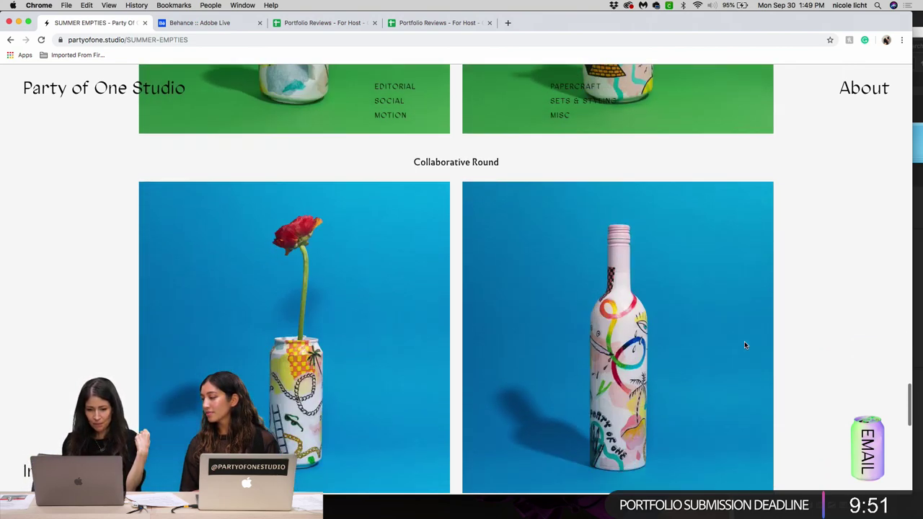
pyautogui.scroll(1, 745, 346)
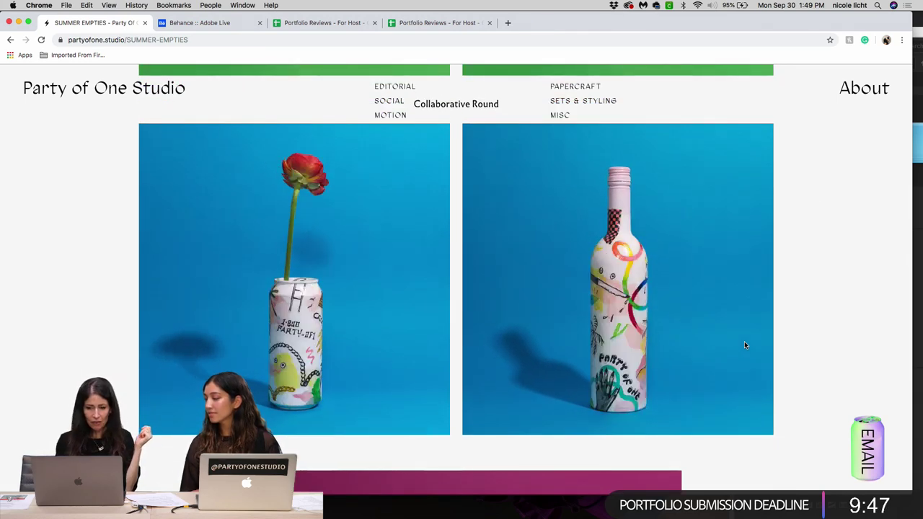
pyautogui.scroll(-3, 745, 346)
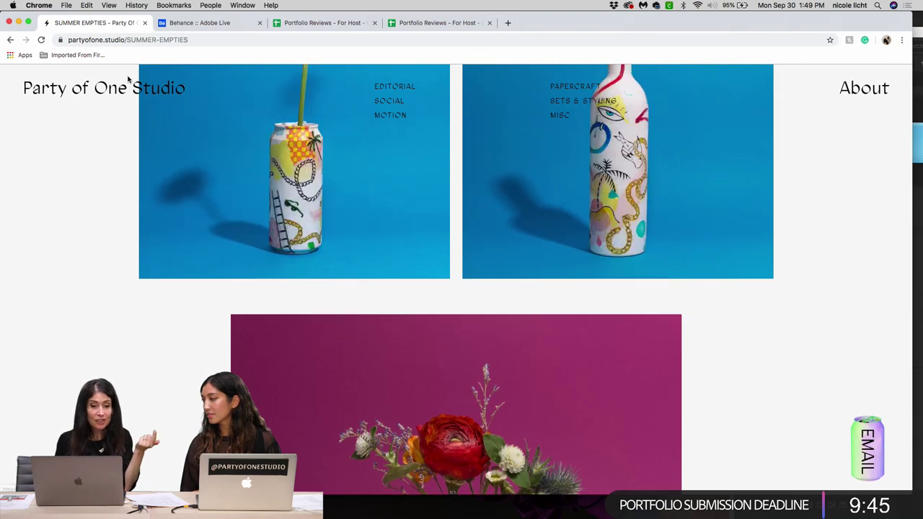
pyautogui.press('super+bracketleft')
# - Open the green cans project THE-VERGE-Drink-Up-Stoners from the homepage grid
pyautogui.scroll(-8, 401, 331)
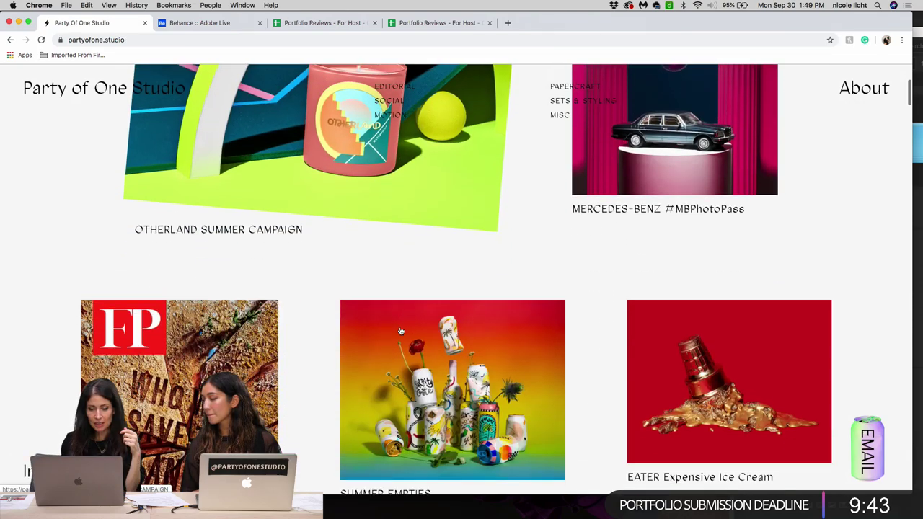
pyautogui.scroll(3, 401, 331)
pyautogui.scroll(1, 401, 331)
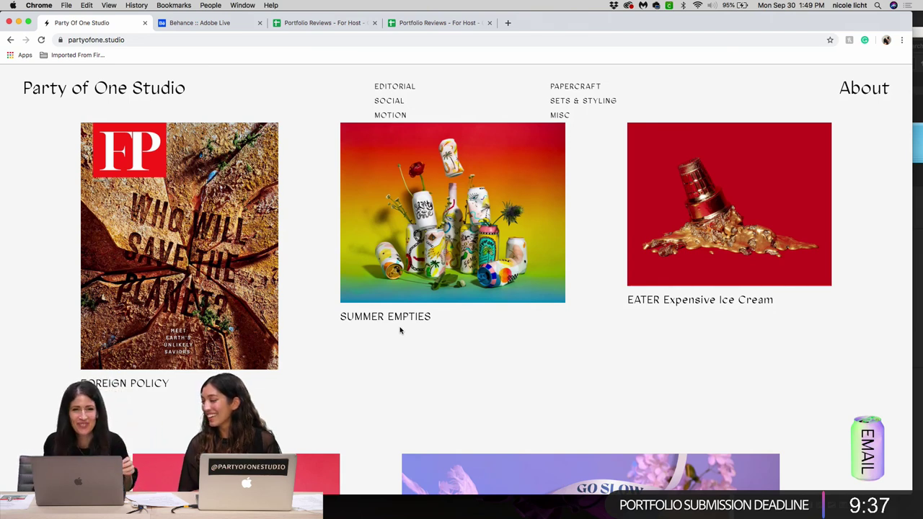
pyautogui.scroll(-10, 401, 331)
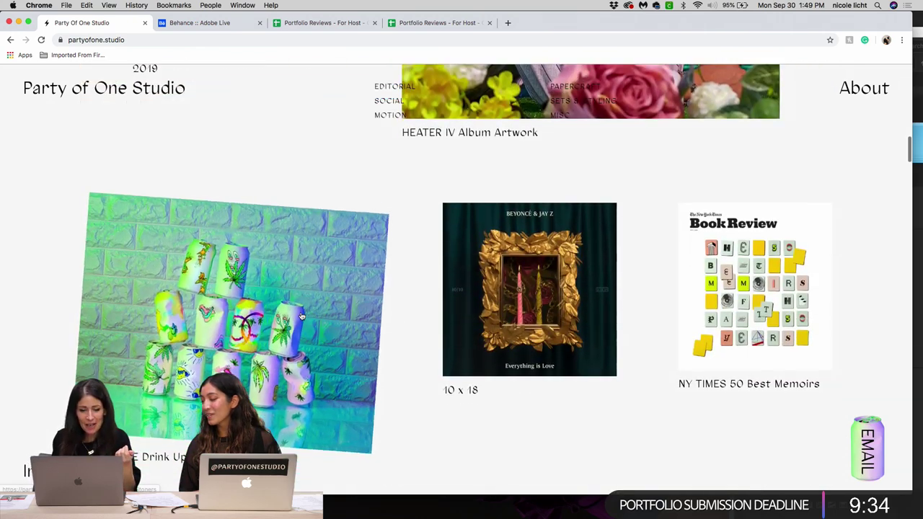
pyautogui.click(301, 316)
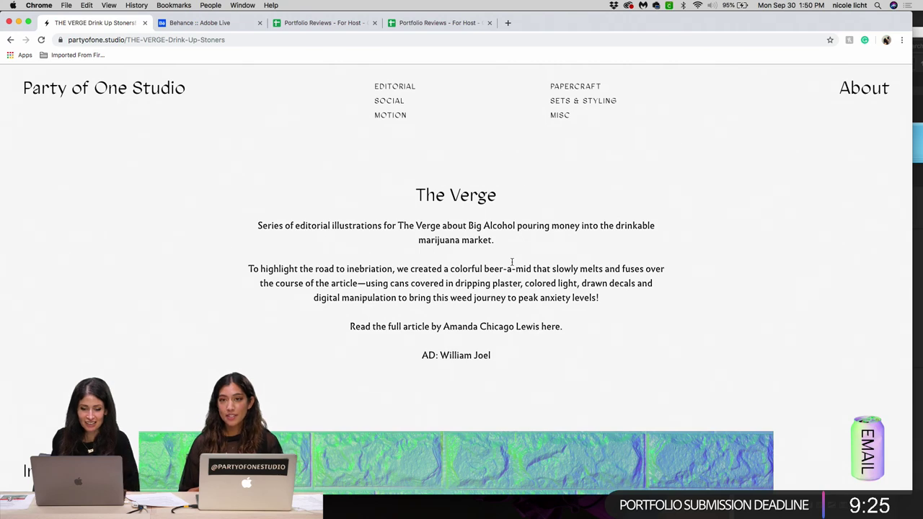
# - Scroll past The Verge description and melting-can sculpture images down to Behind the Scenes
pyautogui.scroll(-5, 512, 262)
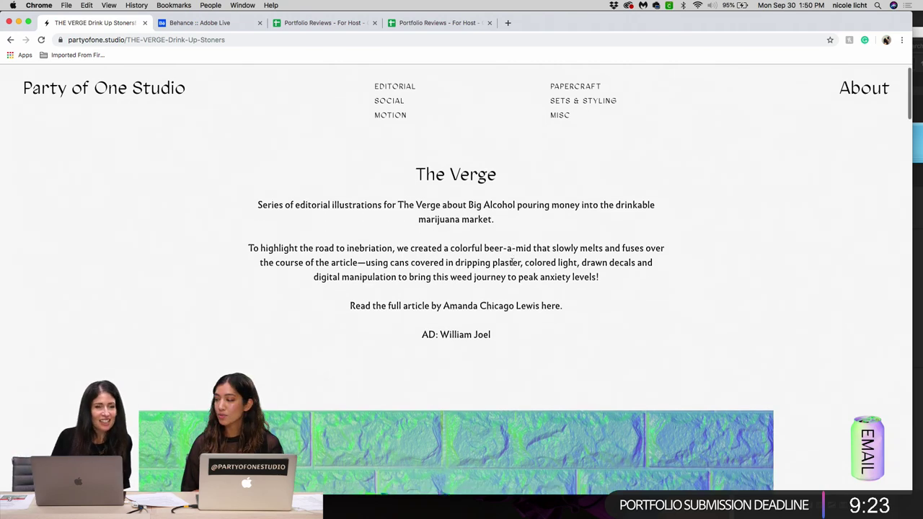
pyautogui.scroll(-5, 512, 261)
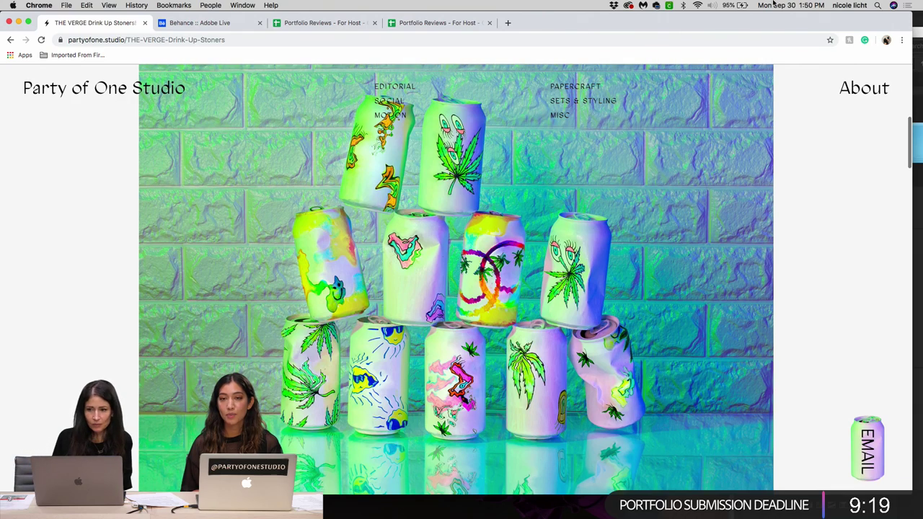
pyautogui.scroll(1, 735, 197)
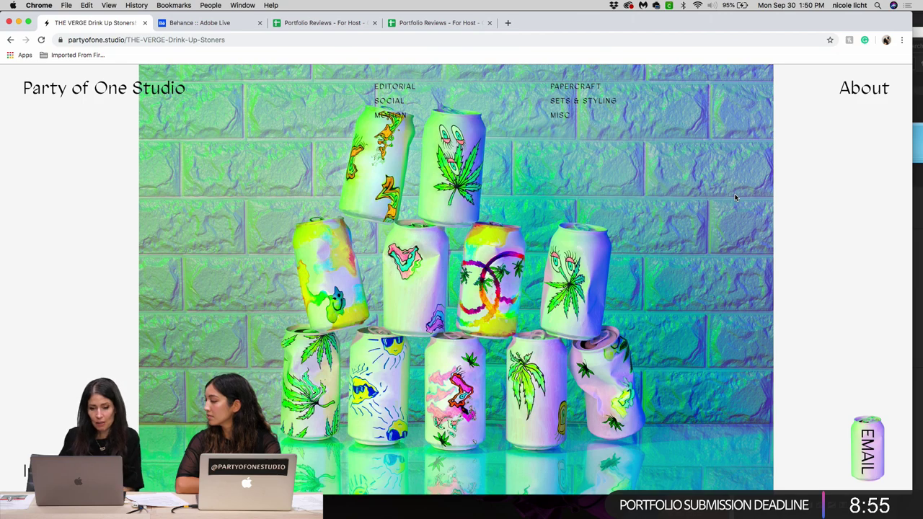
pyautogui.scroll(-1, 735, 197)
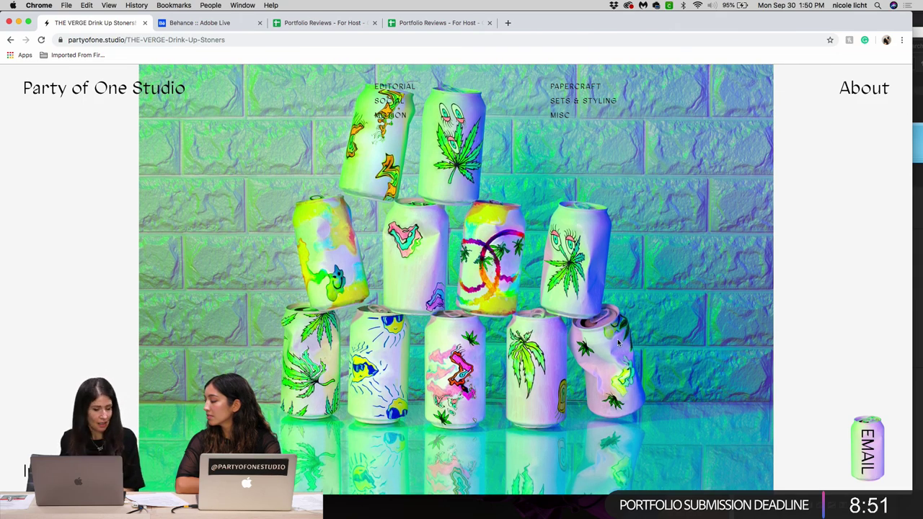
pyautogui.scroll(-1, 618, 343)
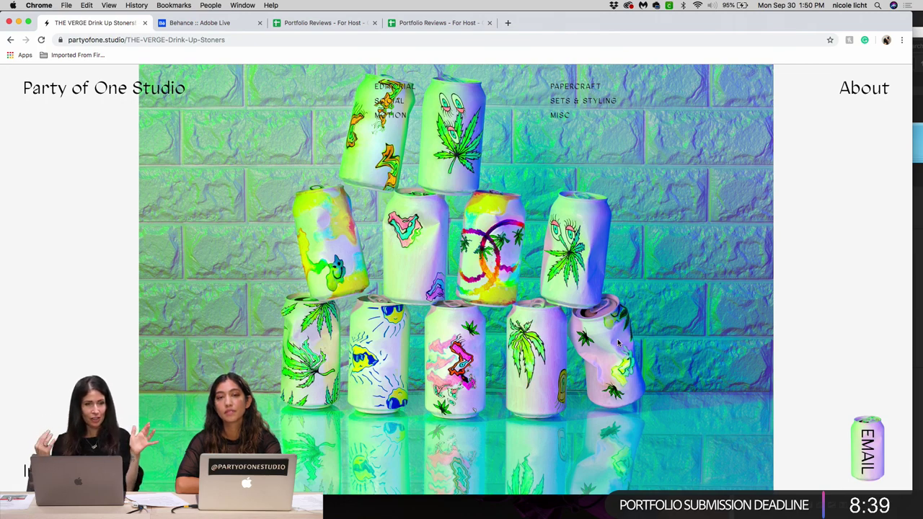
pyautogui.scroll(-10, 618, 343)
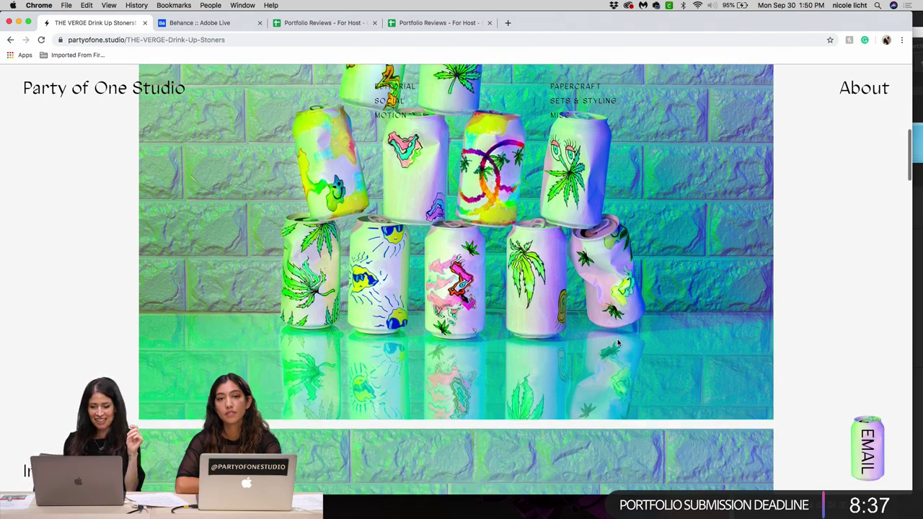
pyautogui.scroll(-3, 617, 342)
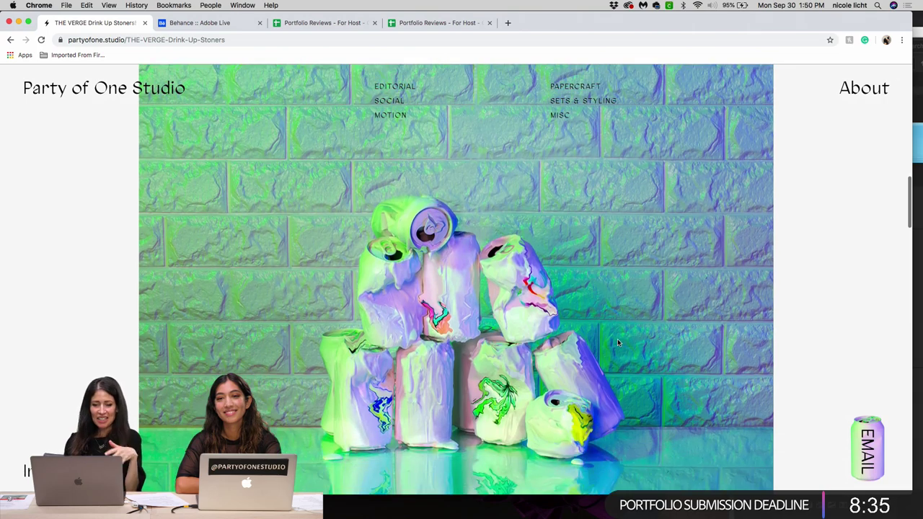
pyautogui.scroll(-8, 617, 343)
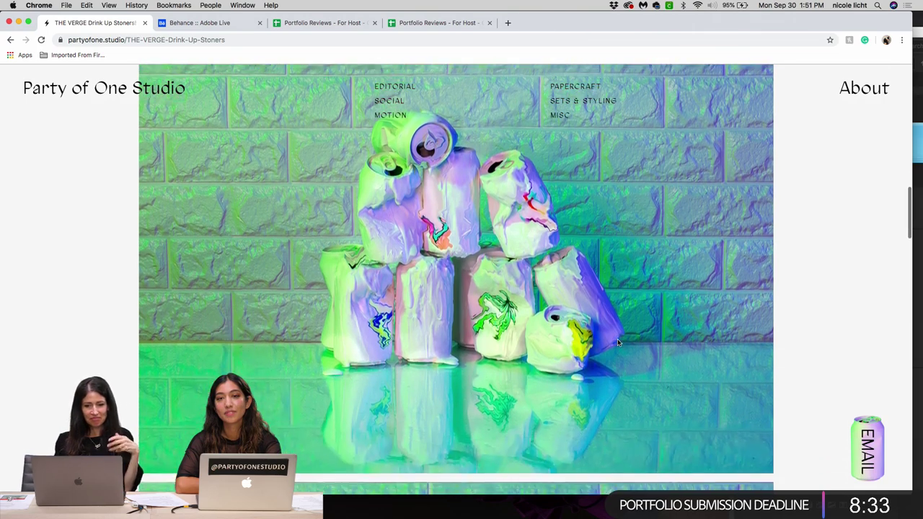
pyautogui.scroll(-8, 617, 342)
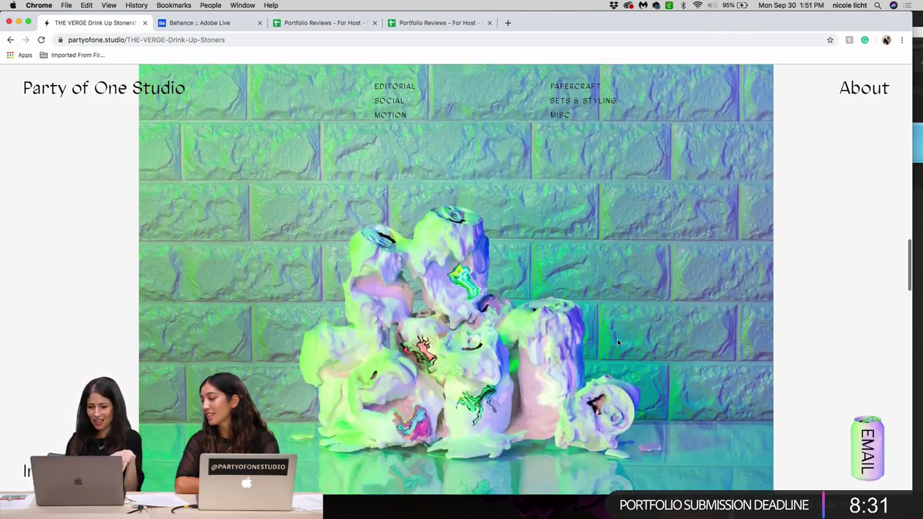
pyautogui.scroll(-2, 618, 343)
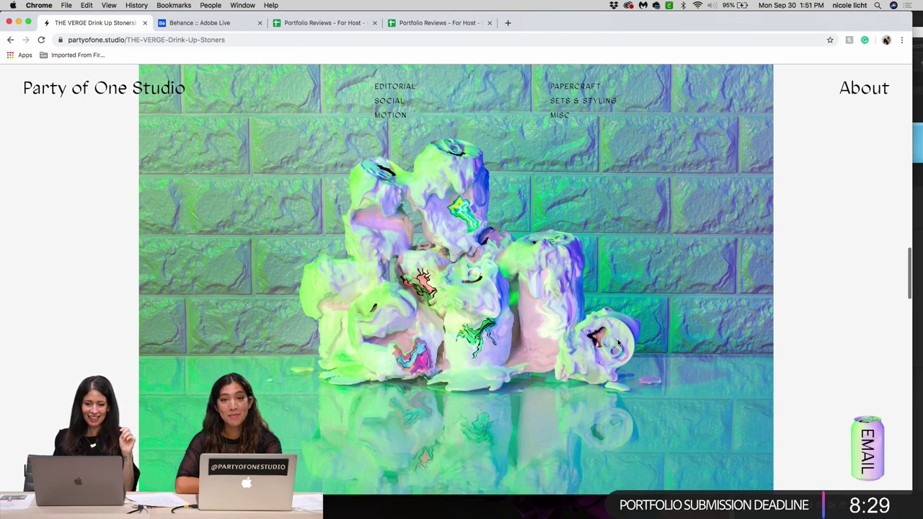
pyautogui.scroll(-2, 617, 341)
pyautogui.scroll(-10, 617, 343)
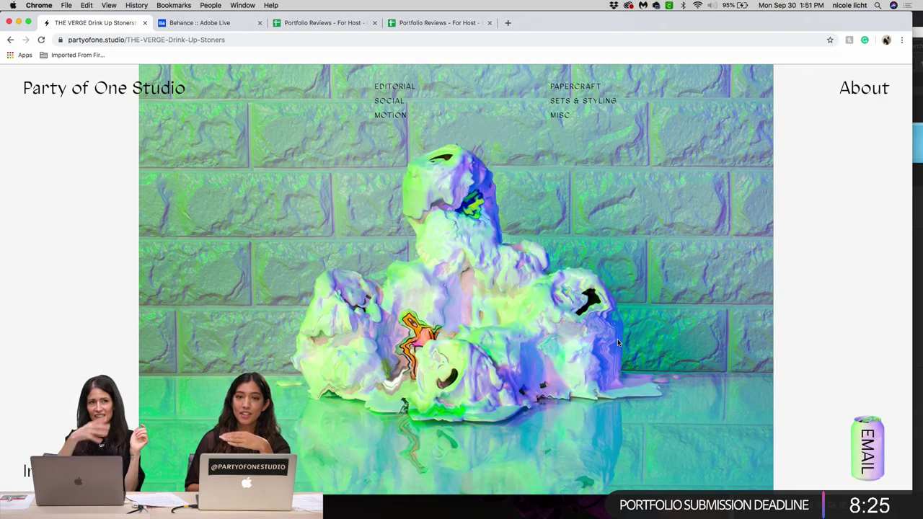
pyautogui.scroll(-6, 617, 342)
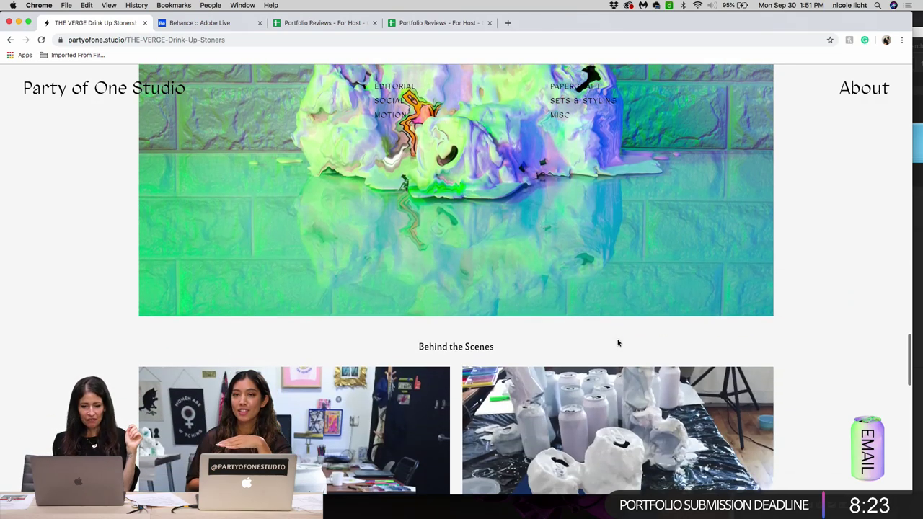
# - Scroll through the Drink Up Stoners behind-the-scenes studio photos
pyautogui.scroll(-7, 617, 342)
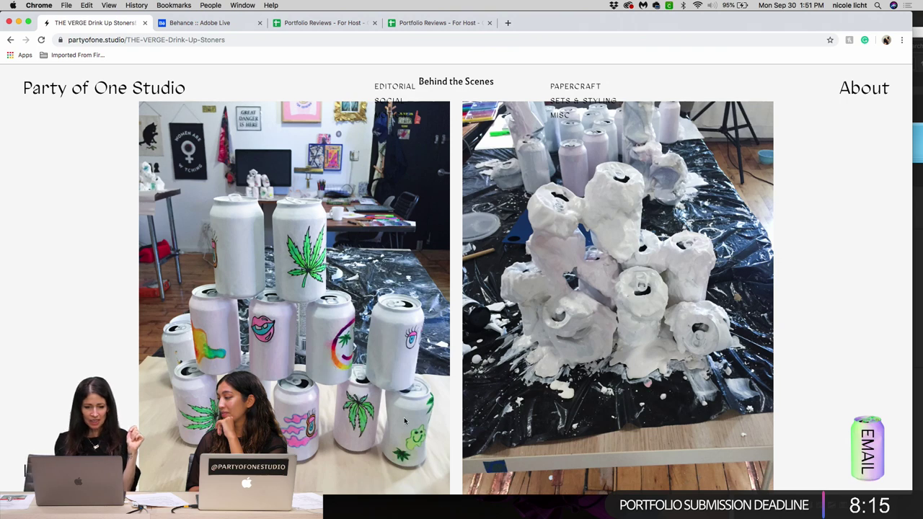
pyautogui.scroll(-2, 585, 326)
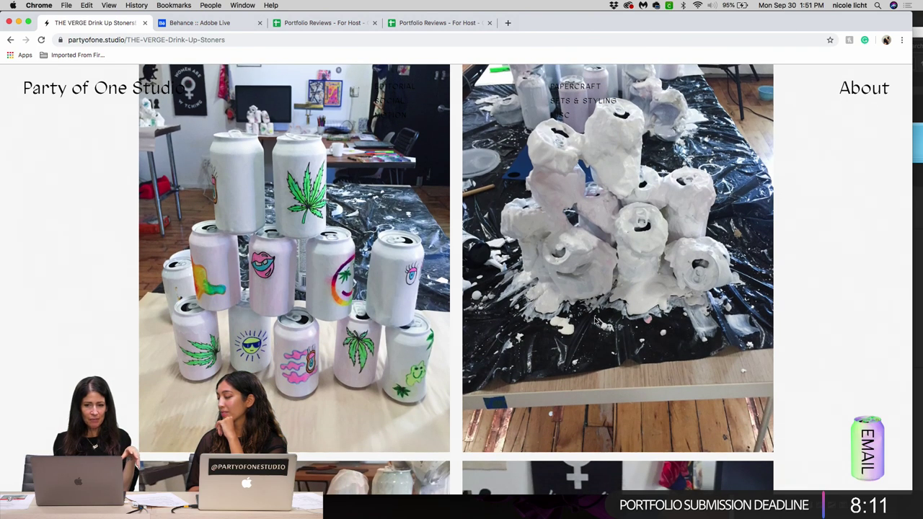
pyautogui.scroll(-5, 595, 321)
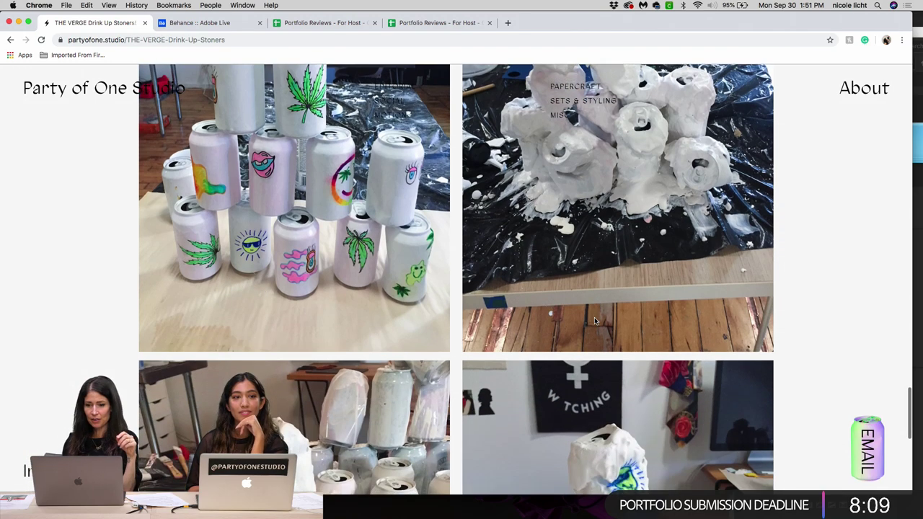
pyautogui.scroll(-5, 595, 321)
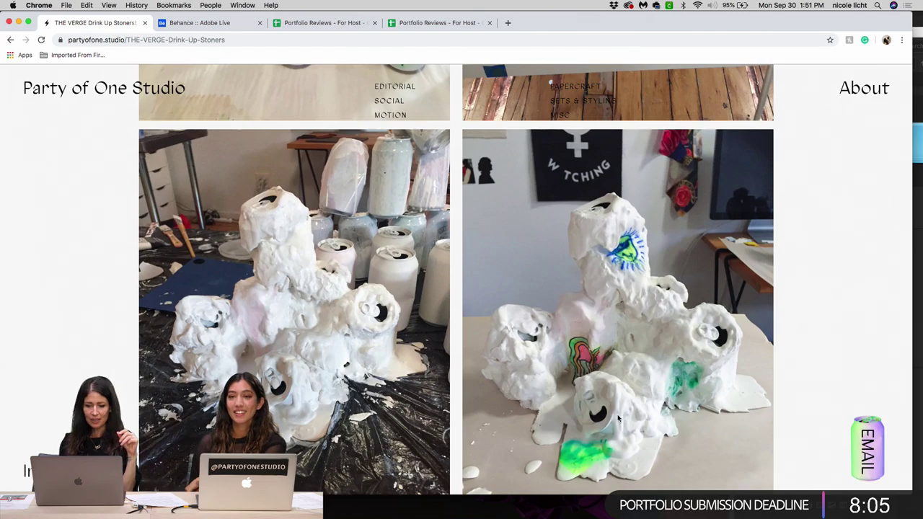
pyautogui.scroll(-6, 617, 419)
# - Scroll back up to the painted-can pyramid against the green brick wall
pyautogui.scroll(15, 617, 418)
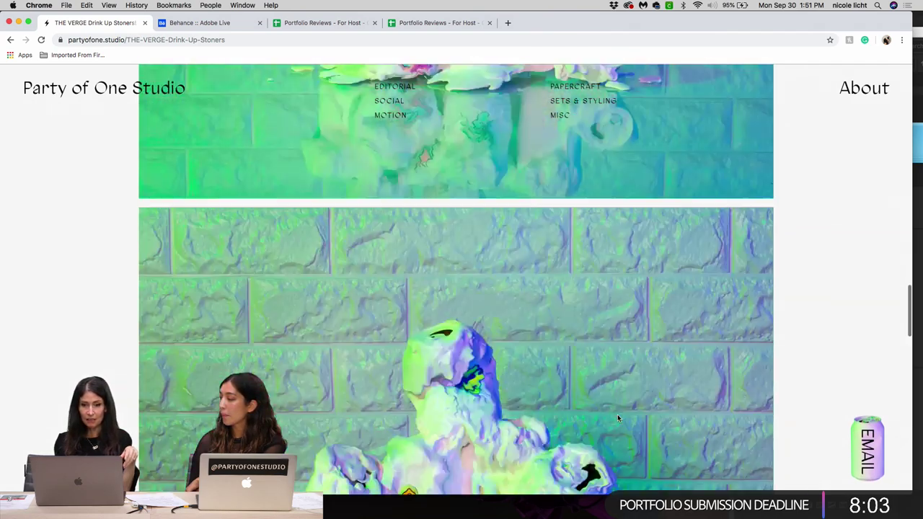
pyautogui.scroll(3, 618, 417)
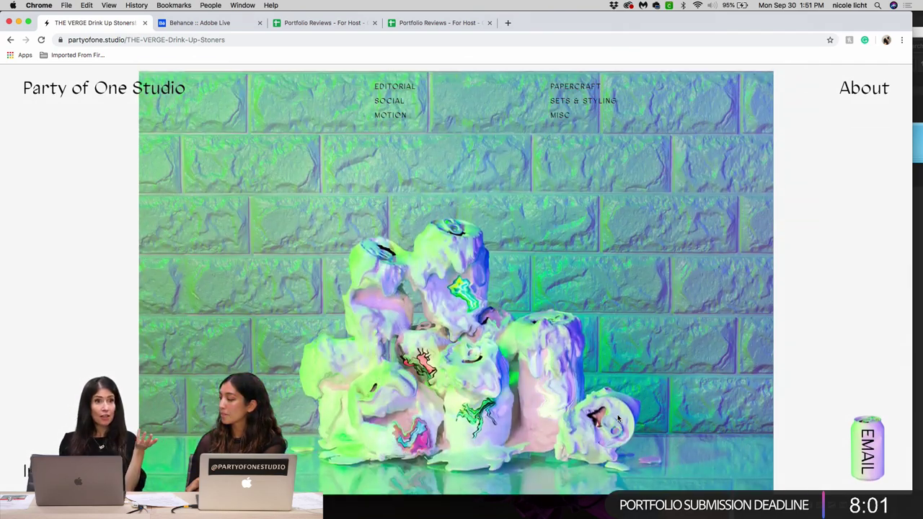
pyautogui.scroll(8, 618, 417)
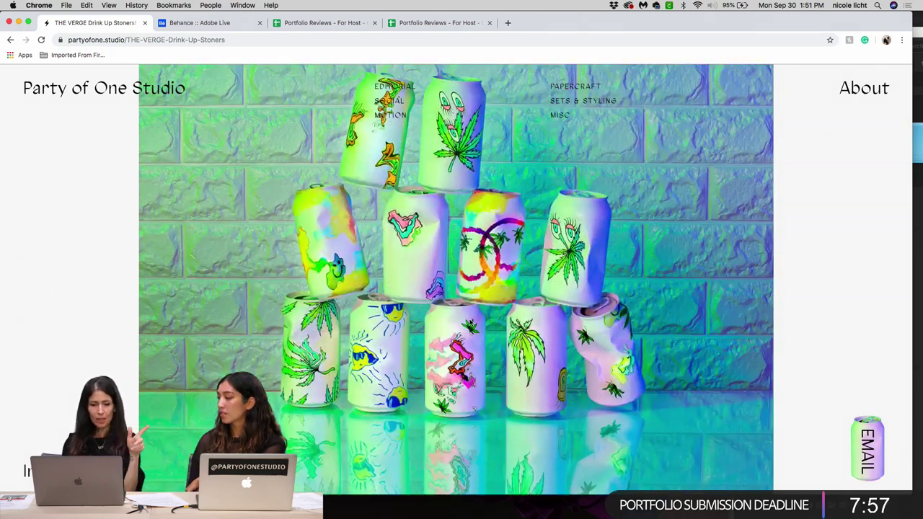
# - Drag the Chrome window down to reveal Adobe Bridge's Fire Fingers Photography Selects folder
pyautogui.scroll(3, 390, 189)
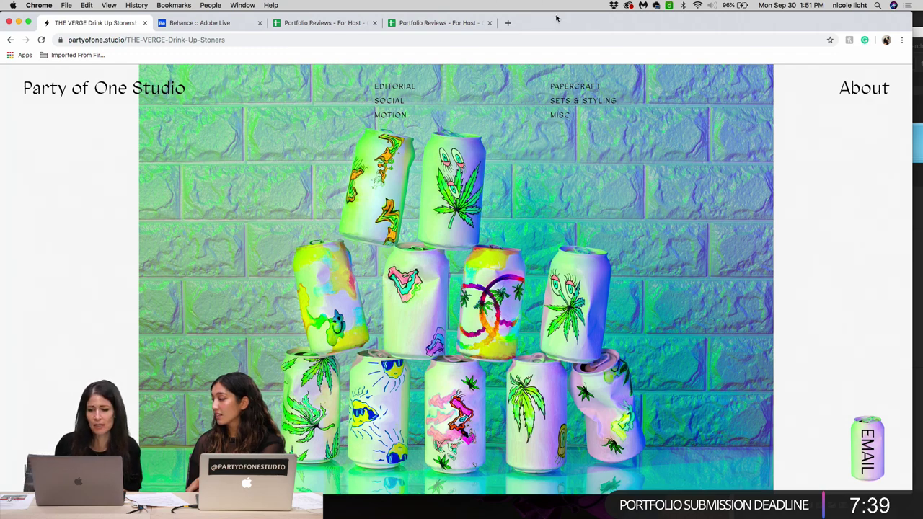
pyautogui.moveTo(556, 17); pyautogui.dragTo(542, 100)
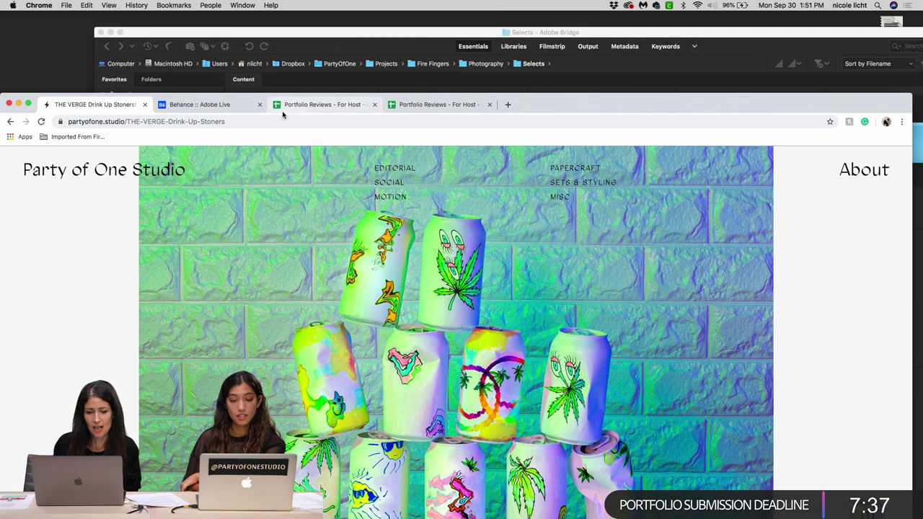
# - Return to the portfolio grid and open THE VERGE Drink Up Stoners! project
pyautogui.click(213, 109)
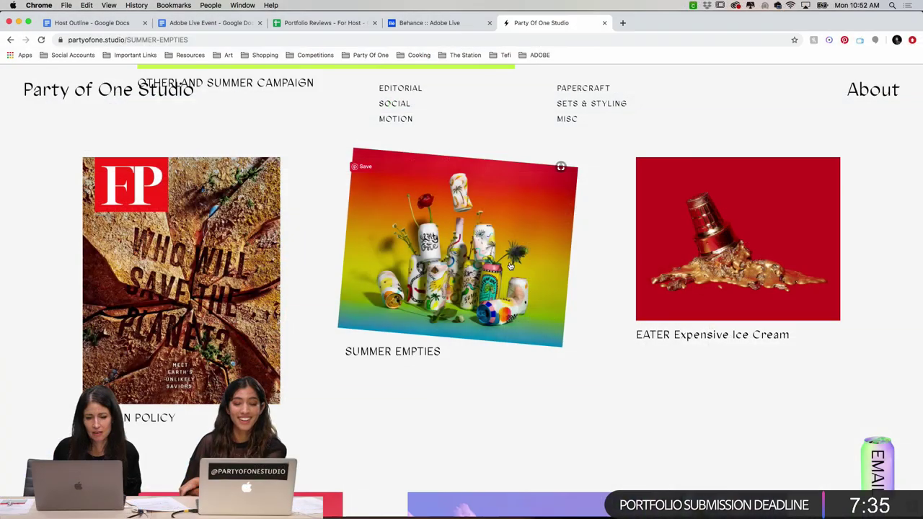
pyautogui.scroll(-5, 499, 291)
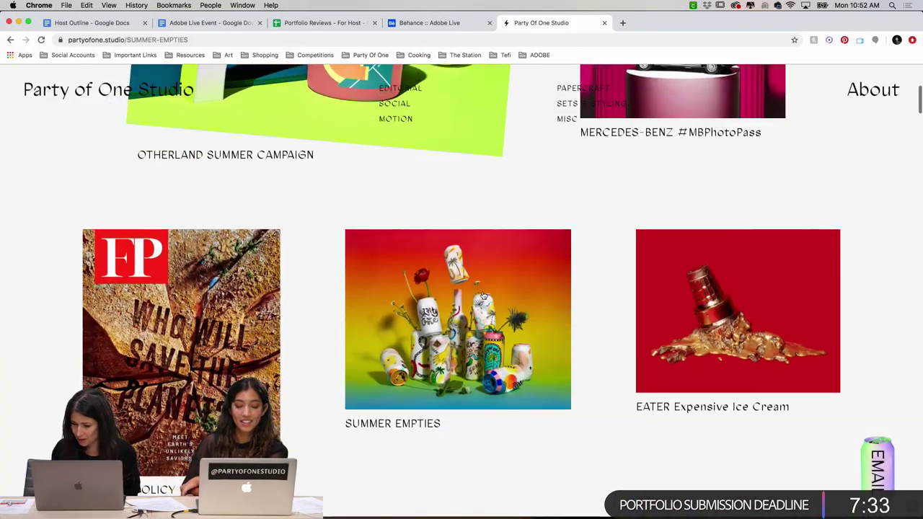
pyautogui.scroll(-10, 480, 317)
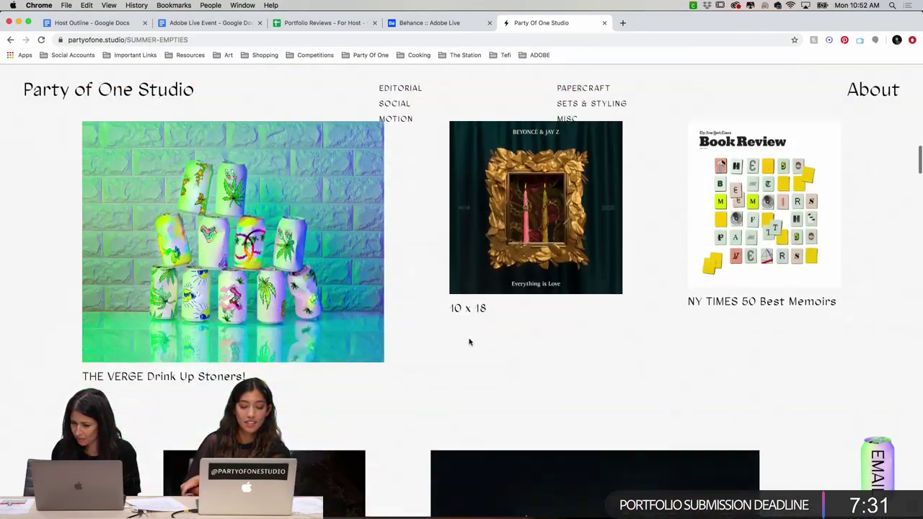
pyautogui.click(312, 288)
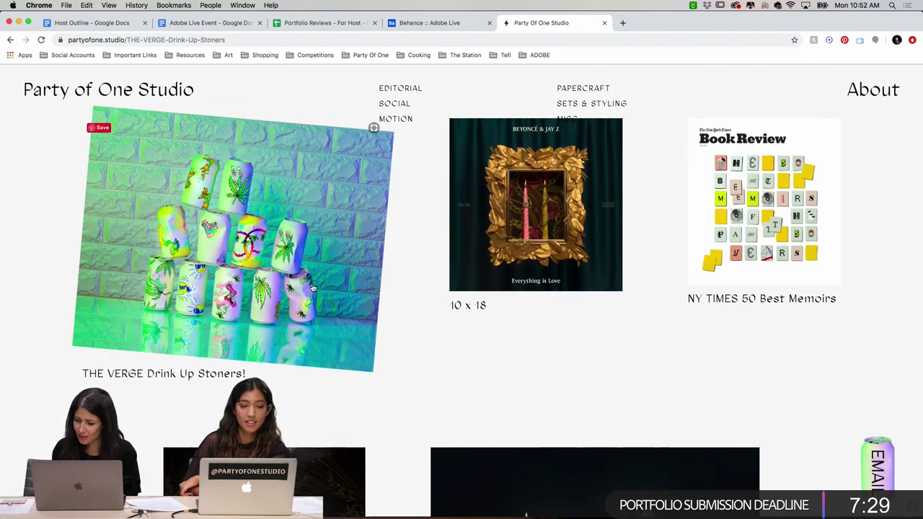
# - Check the list of available Wi-Fi networks, then close it
pyautogui.scroll(-15, 579, 243)
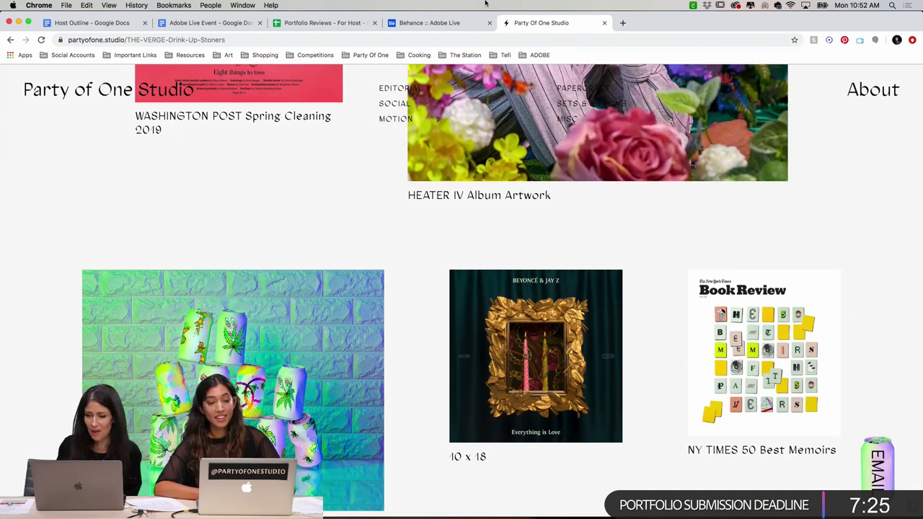
pyautogui.moveTo(406, 508)
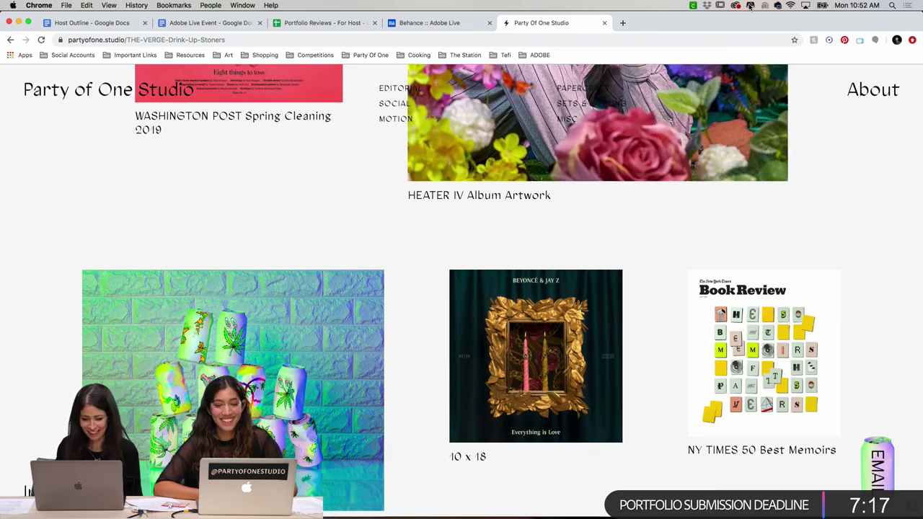
pyautogui.click(791, 5)
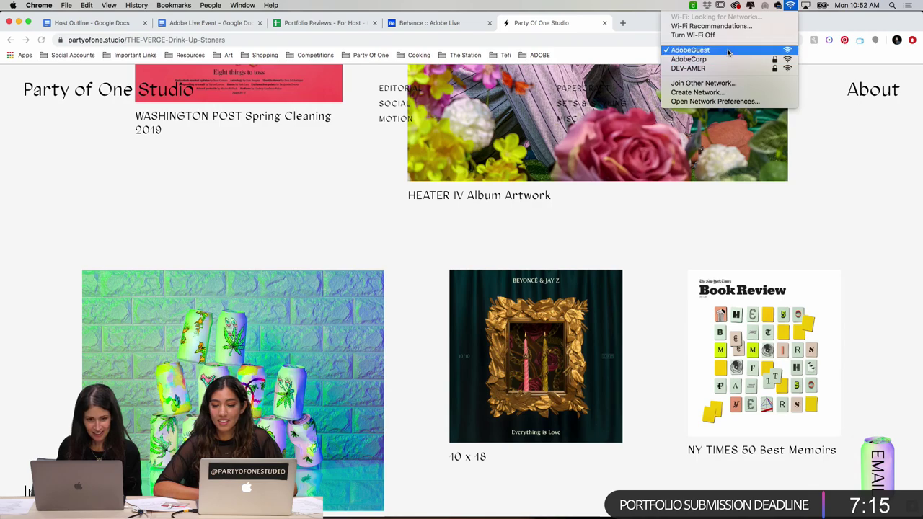
pyautogui.click(790, 5)
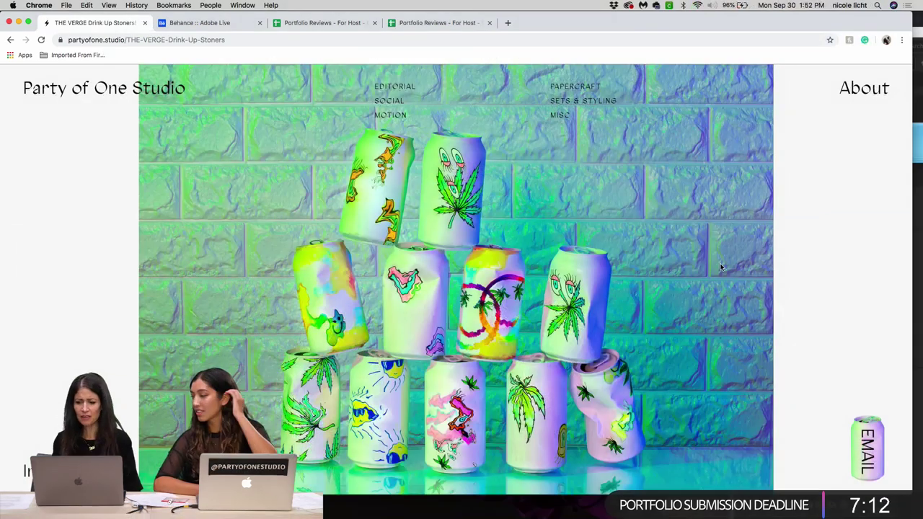
pyautogui.scroll(-5, 720, 268)
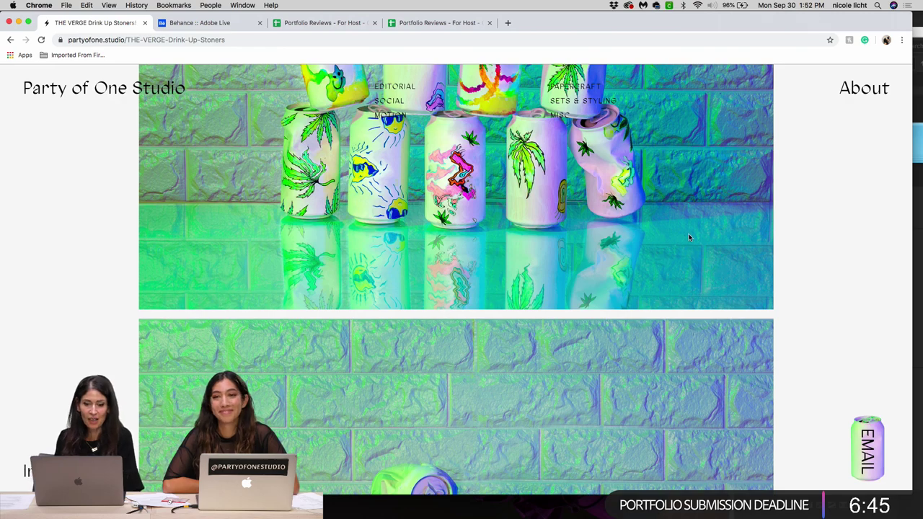
# - Scroll to the page bottom and narrow the Chrome window so Photoshop shows beside it
pyautogui.scroll(-1, 674, 231)
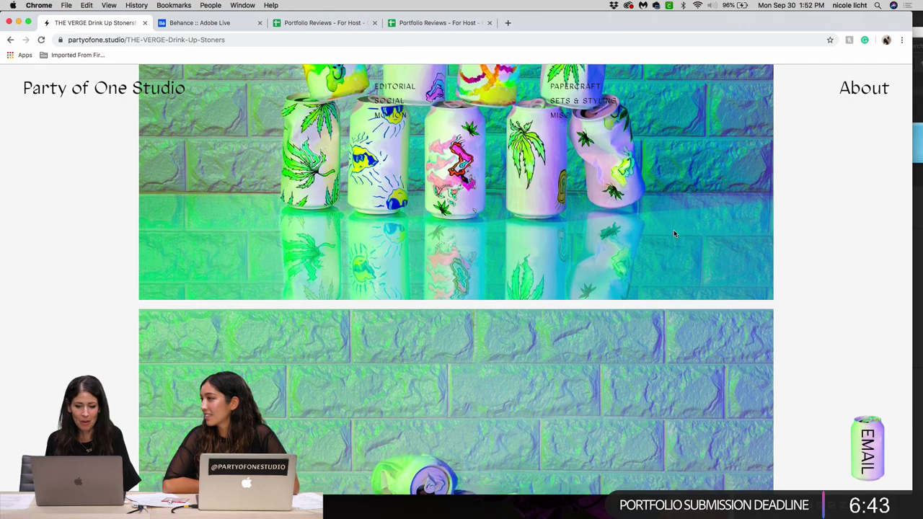
pyautogui.scroll(-10, 674, 233)
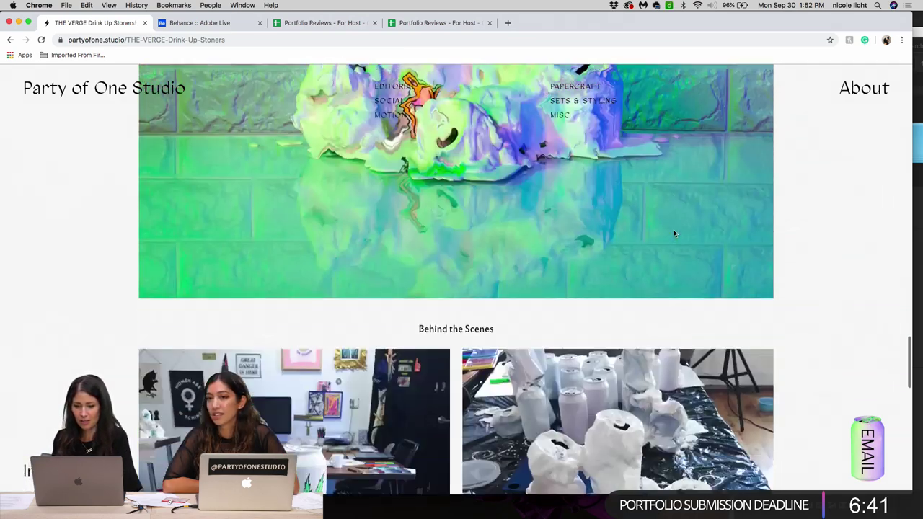
pyautogui.scroll(-10, 674, 233)
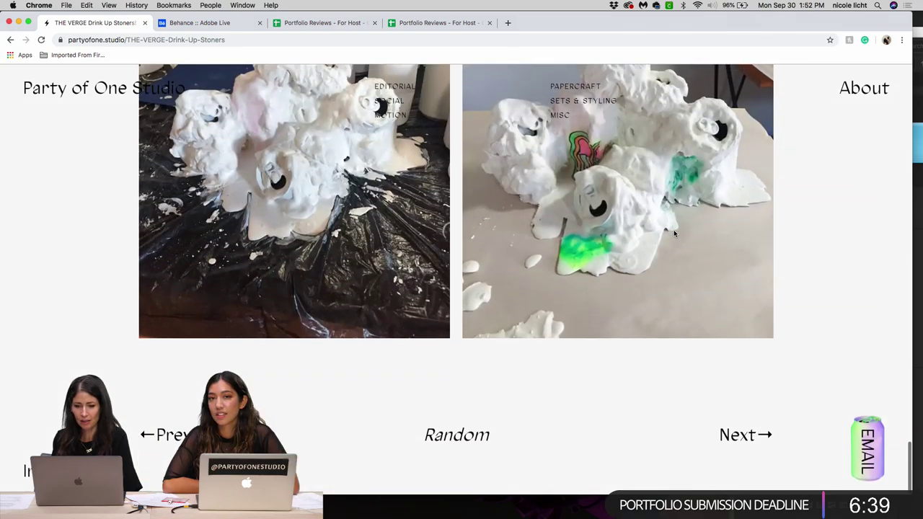
pyautogui.scroll(5, 673, 229)
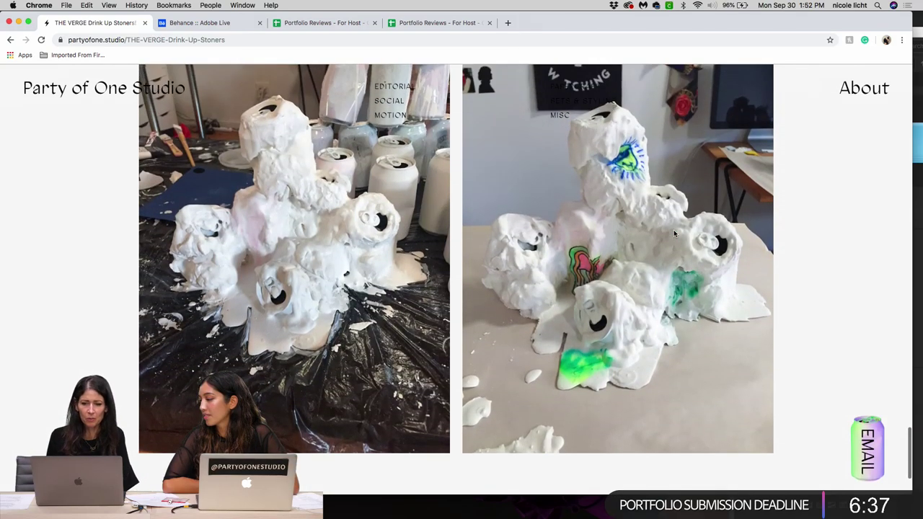
pyautogui.scroll(5, 673, 229)
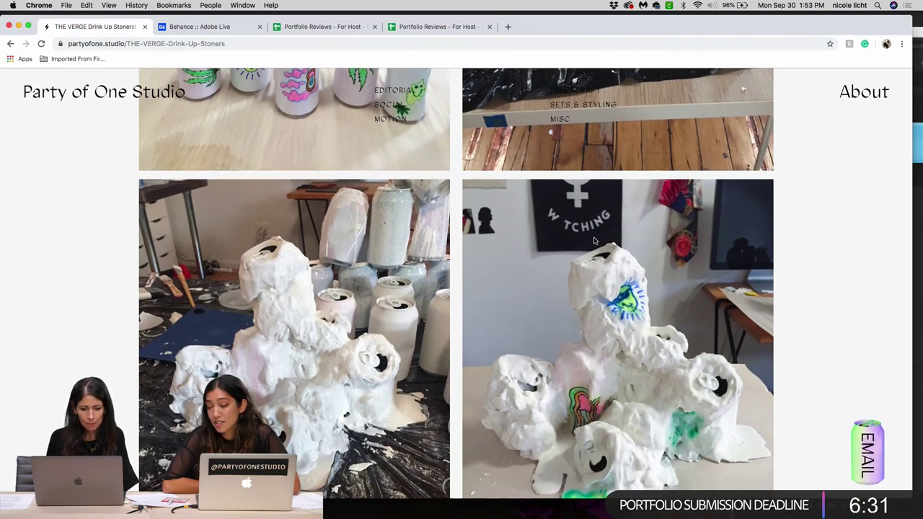
pyautogui.scroll(-1, 596, 241)
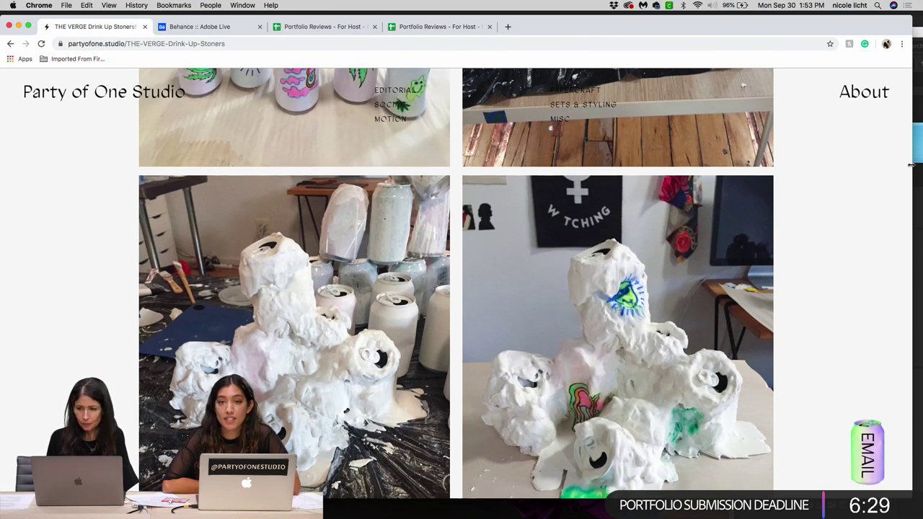
pyautogui.moveTo(910, 165); pyautogui.dragTo(873, 178)
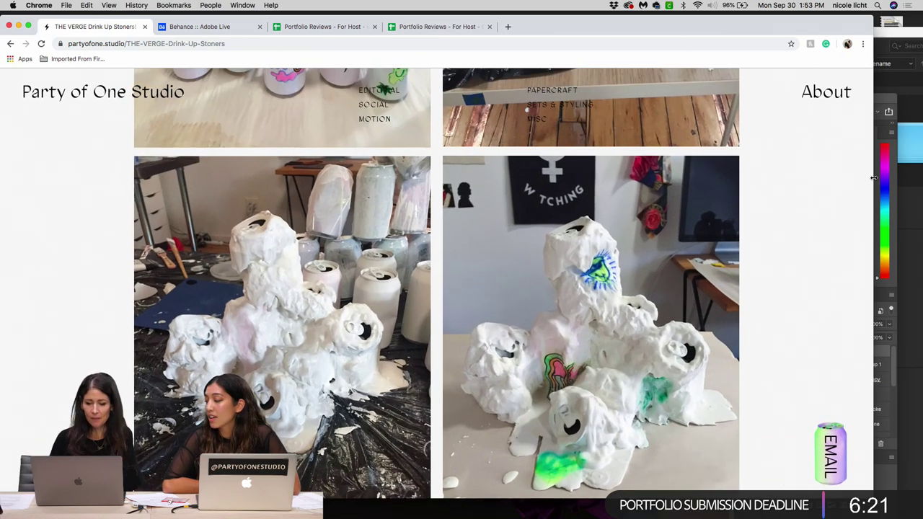
# - Scroll back up to the painted-can pyramid photo on the green brick wall
pyautogui.scroll(5, 486, 275)
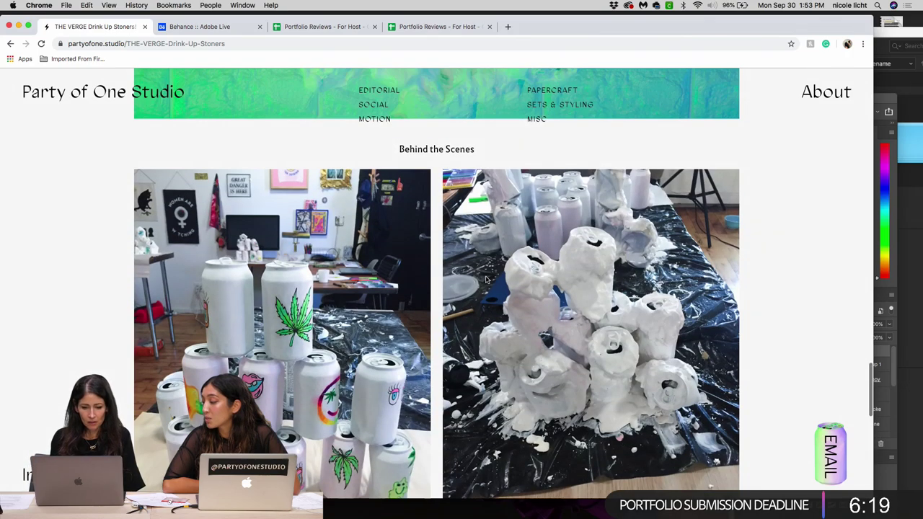
pyautogui.scroll(1, 485, 280)
pyautogui.scroll(1, 486, 280)
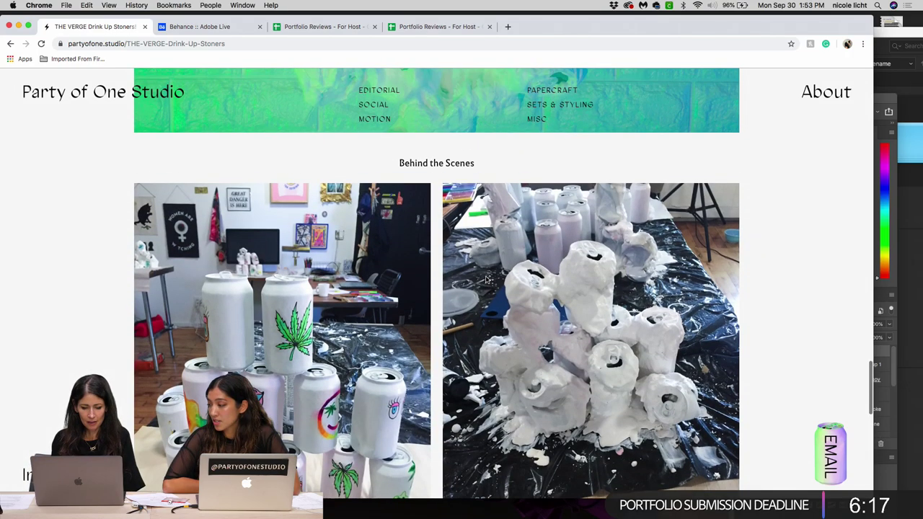
pyautogui.scroll(8, 485, 280)
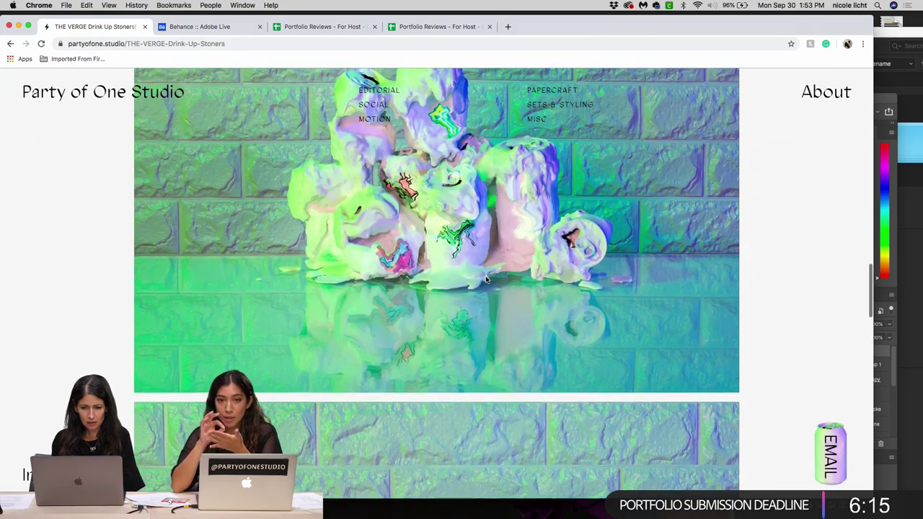
pyautogui.scroll(10, 485, 279)
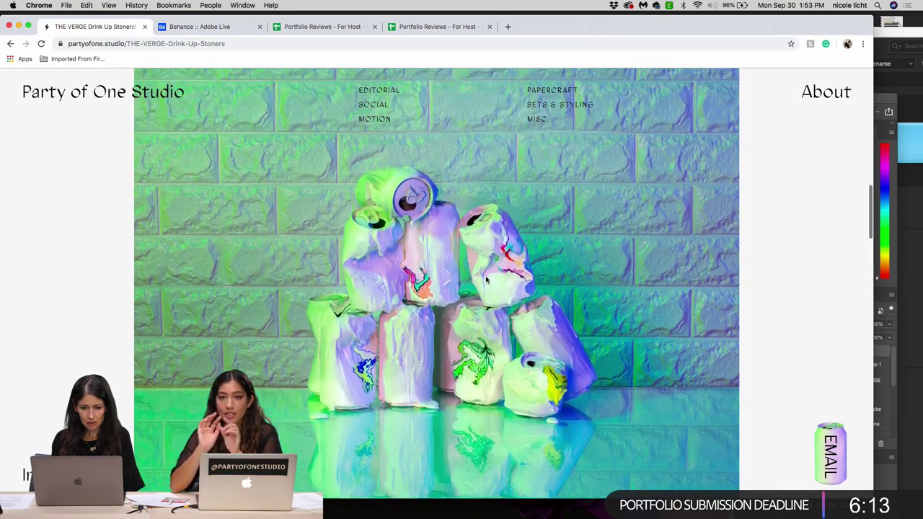
pyautogui.scroll(10, 485, 280)
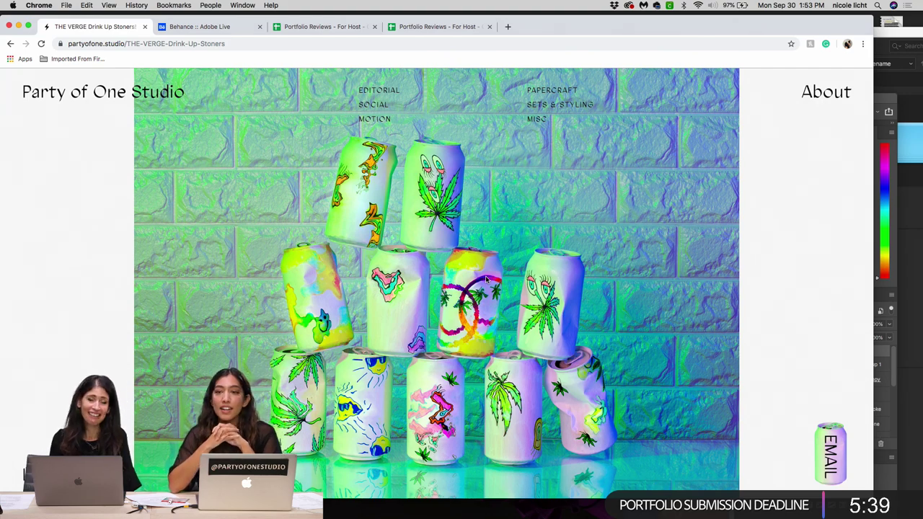
pyautogui.scroll(-2, 487, 280)
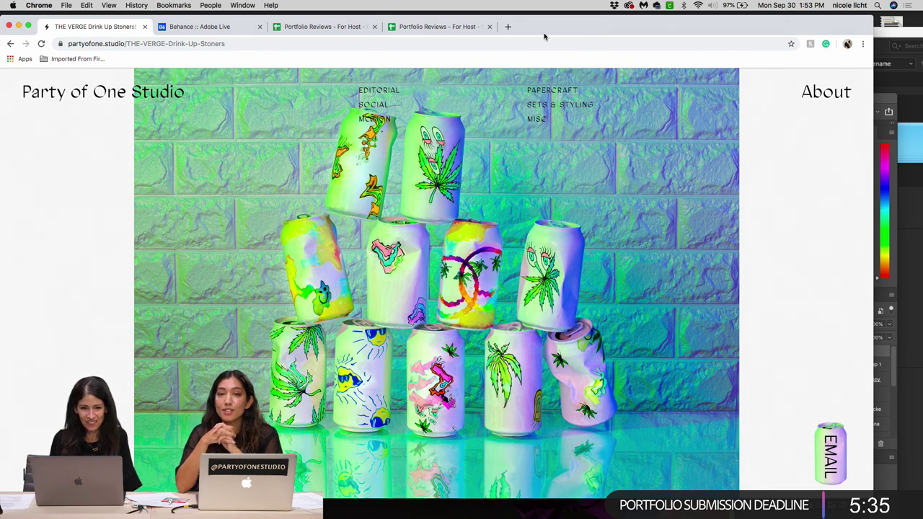
# - Switch to Portfolio Reviews - For Host, dismiss the server error, and reopen it under the studio account
pyautogui.click(361, 34)
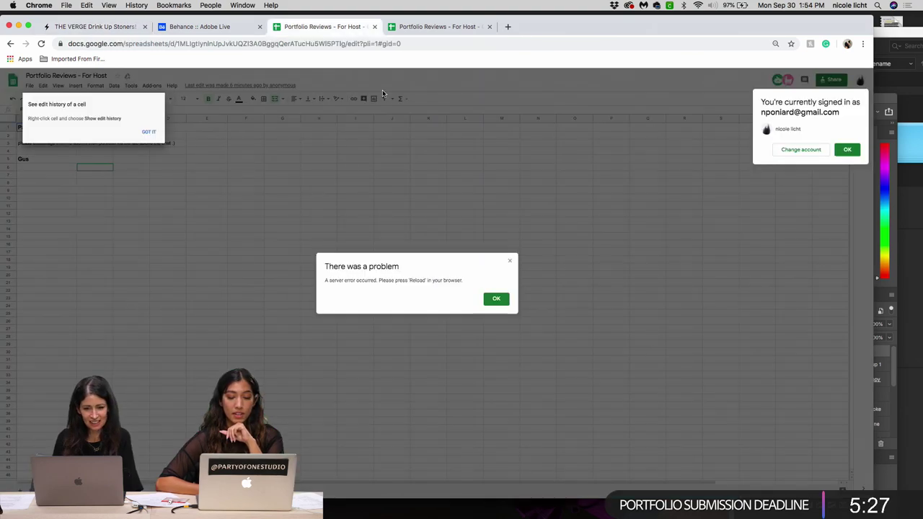
pyautogui.click(494, 301)
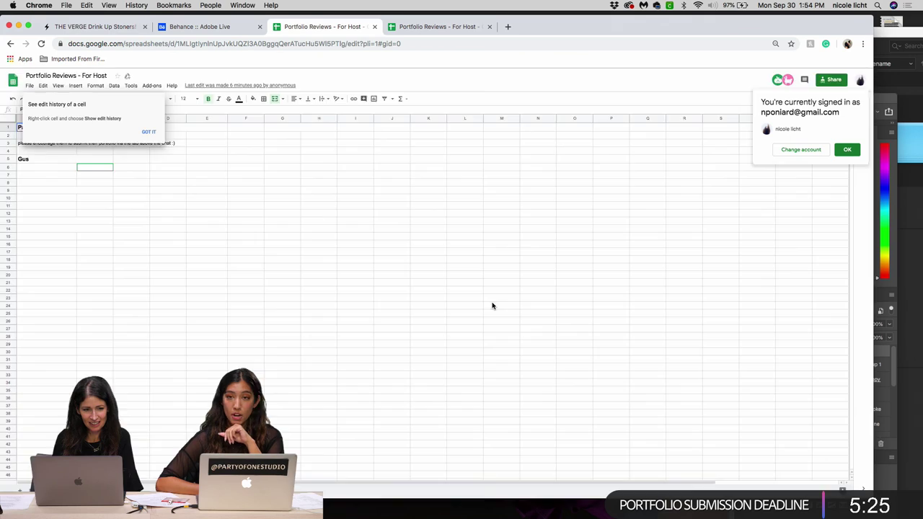
pyautogui.click(860, 80)
pyautogui.click(818, 208)
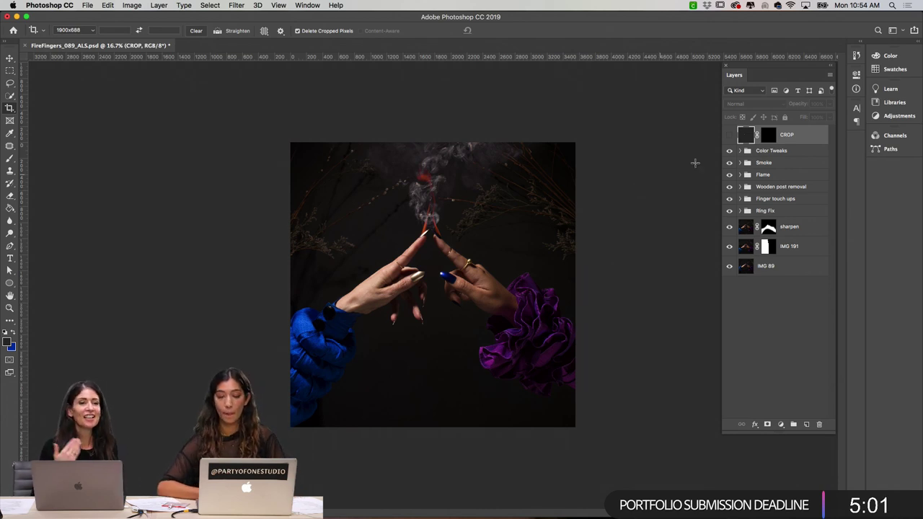
# - Show the crop bounds, then dismiss the crop and undo back to moving layers
pyautogui.click(635, 289)
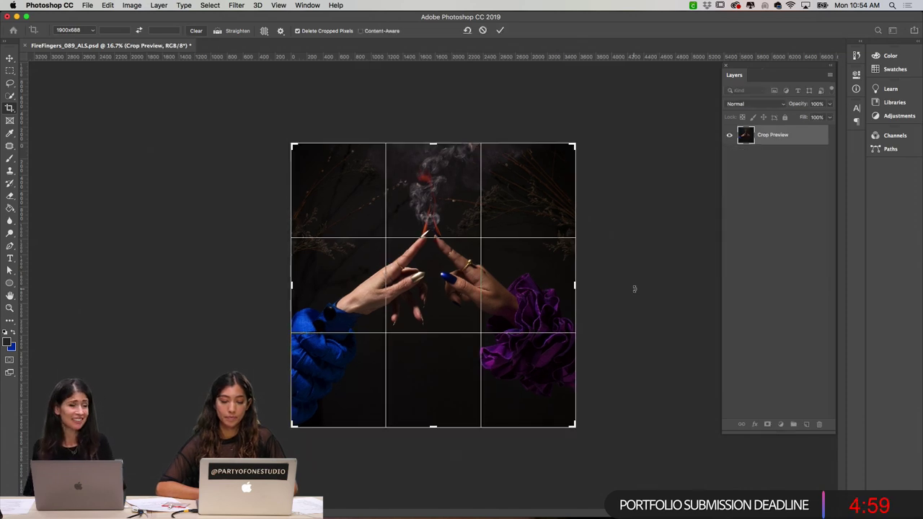
pyautogui.click(9, 58)
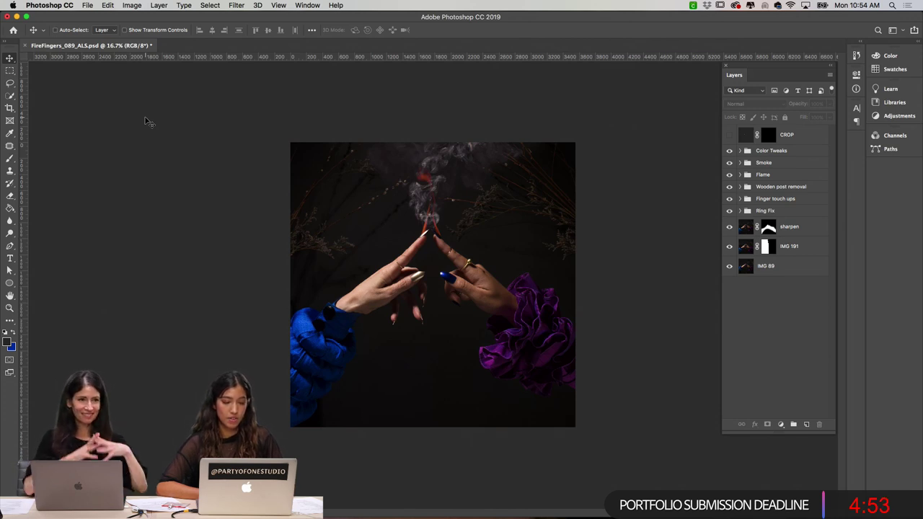
pyautogui.press('super+z')
pyautogui.press('super+z')
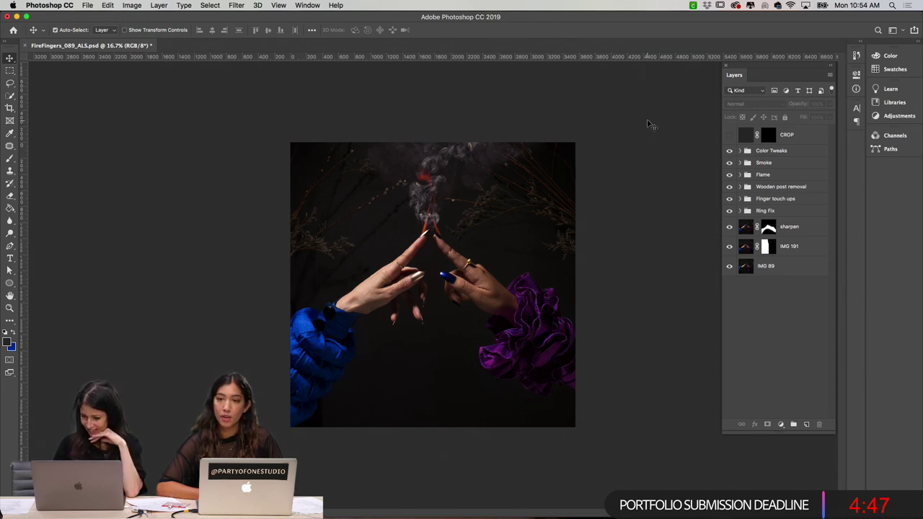
# - Compare with Color Tweaks hidden, select that group, and stamp visible layers into Layer 10
pyautogui.click(728, 150)
pyautogui.click(728, 151)
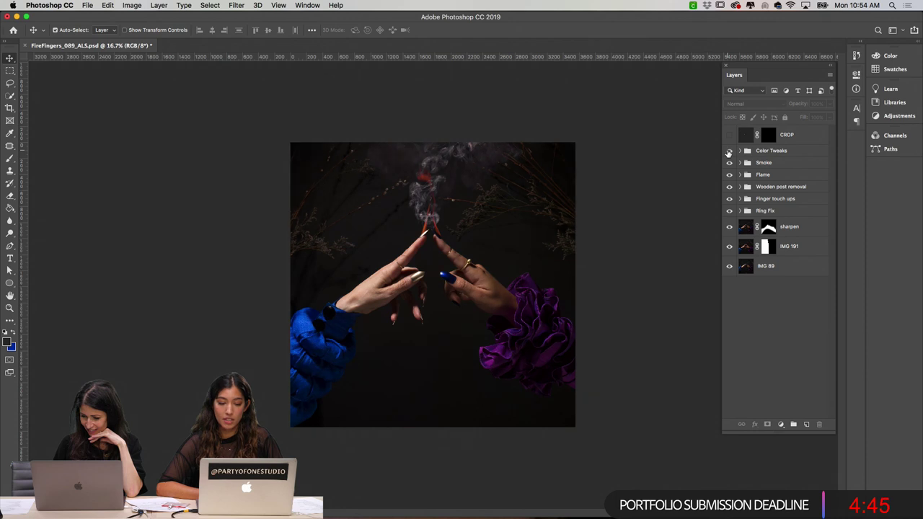
pyautogui.press('super+plus')
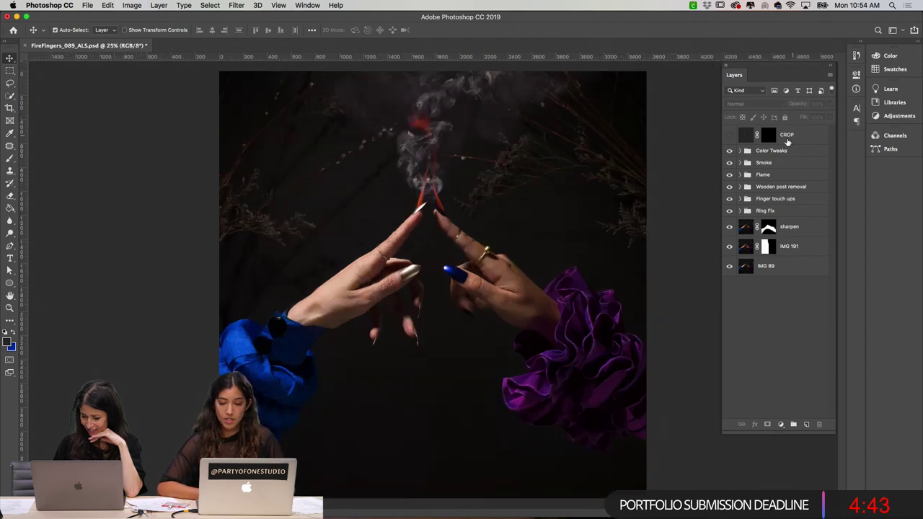
pyautogui.click(787, 142)
pyautogui.click(785, 152)
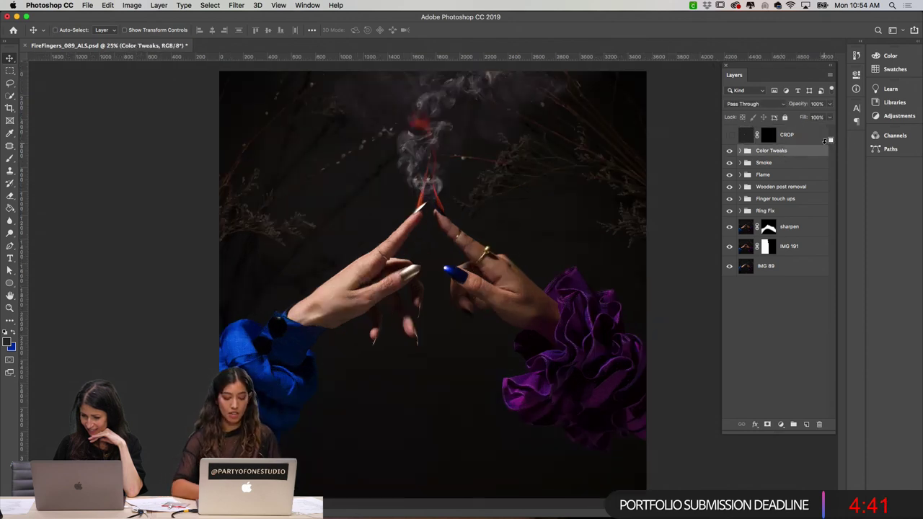
pyautogui.press('super+alt+shift+e')
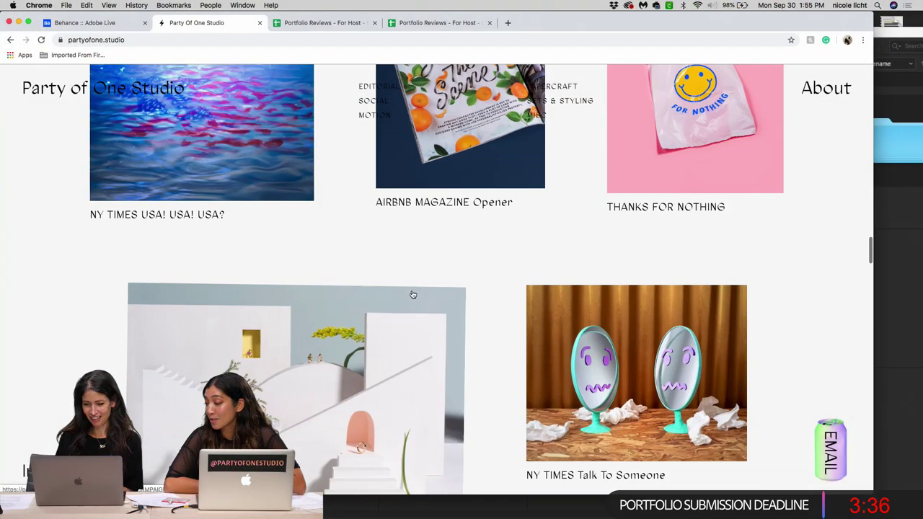
# - Scroll the Party of One Studio grid to Cathartic Piñatas and open that project
pyautogui.scroll(-4, 412, 293)
pyautogui.scroll(-10, 412, 293)
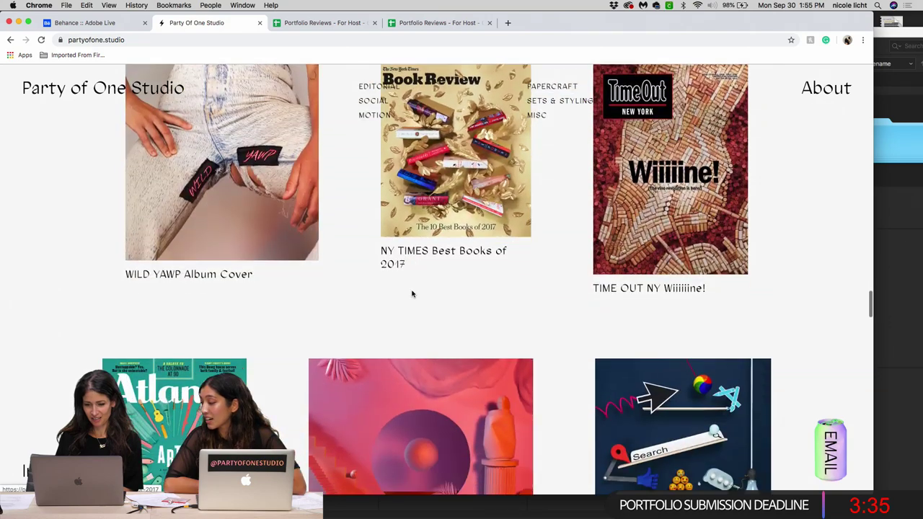
pyautogui.scroll(-10, 413, 295)
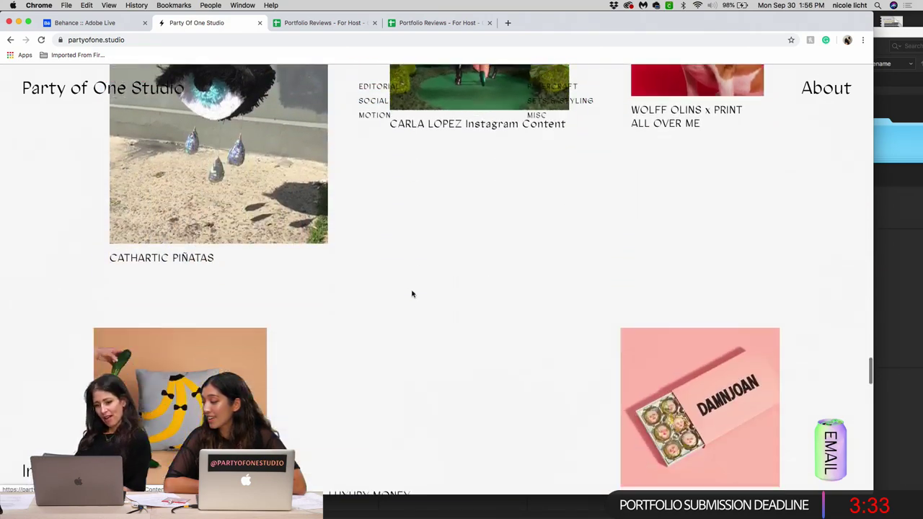
pyautogui.scroll(-8, 412, 294)
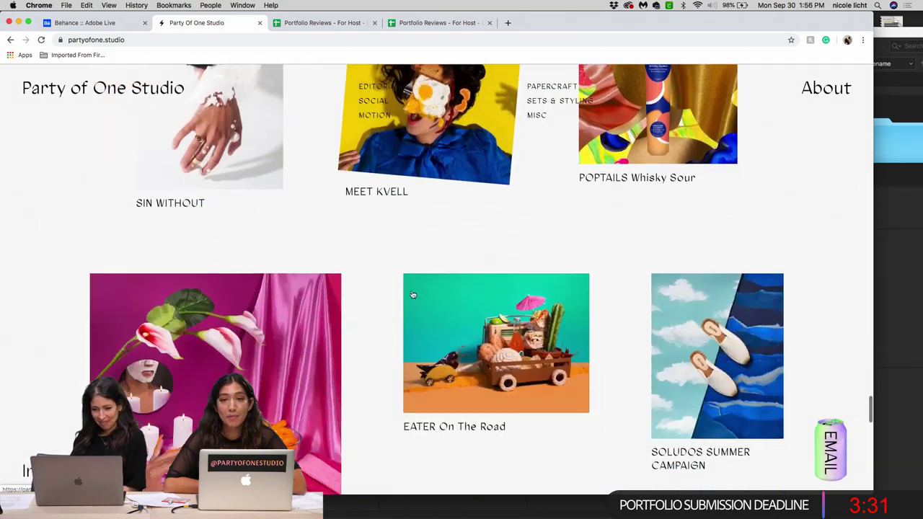
pyautogui.scroll(6, 412, 295)
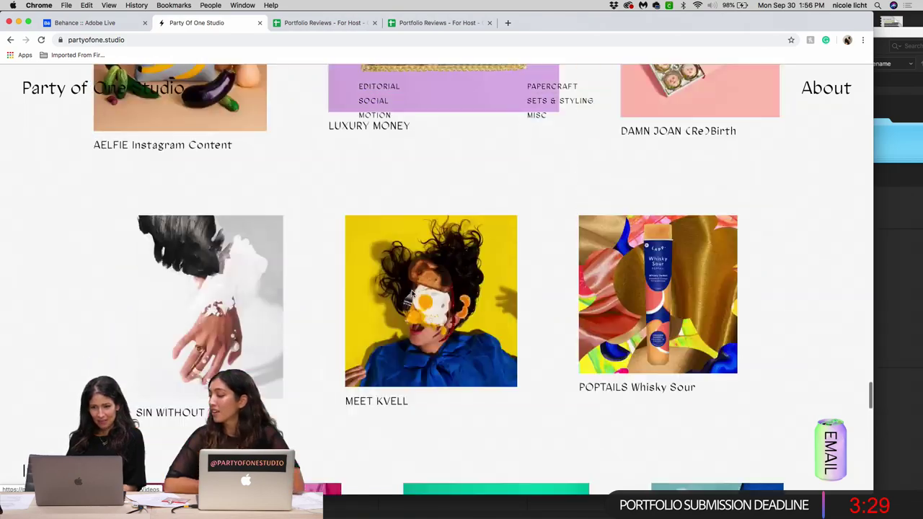
pyautogui.scroll(-3, 413, 294)
pyautogui.scroll(4, 361, 268)
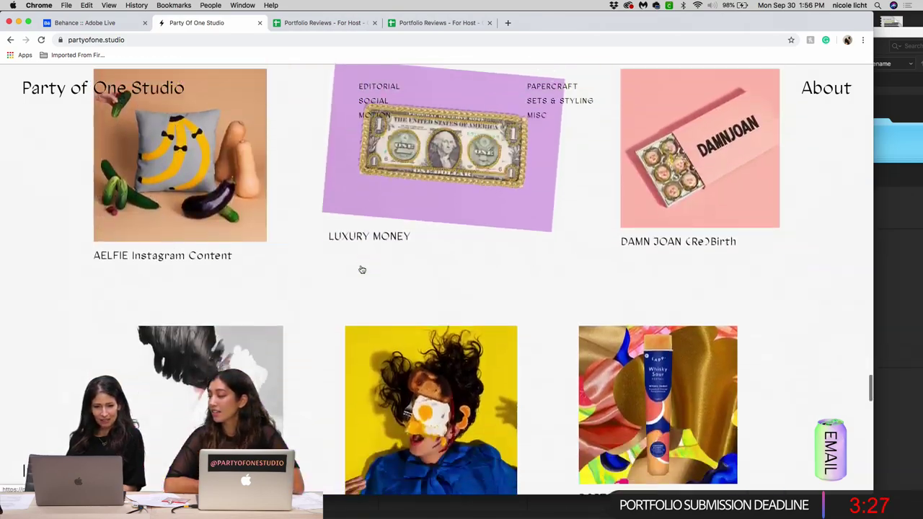
pyautogui.scroll(-3, 361, 268)
pyautogui.scroll(5, 362, 270)
pyautogui.scroll(5, 362, 269)
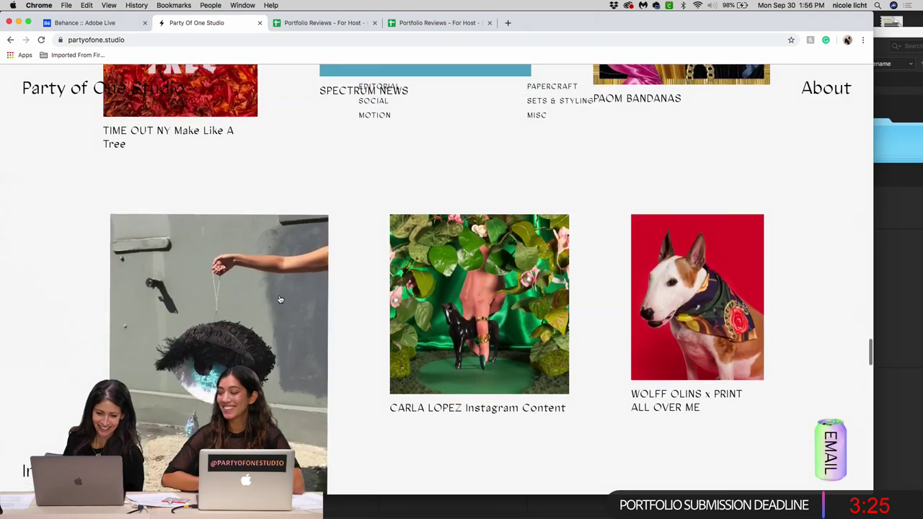
pyautogui.click(277, 300)
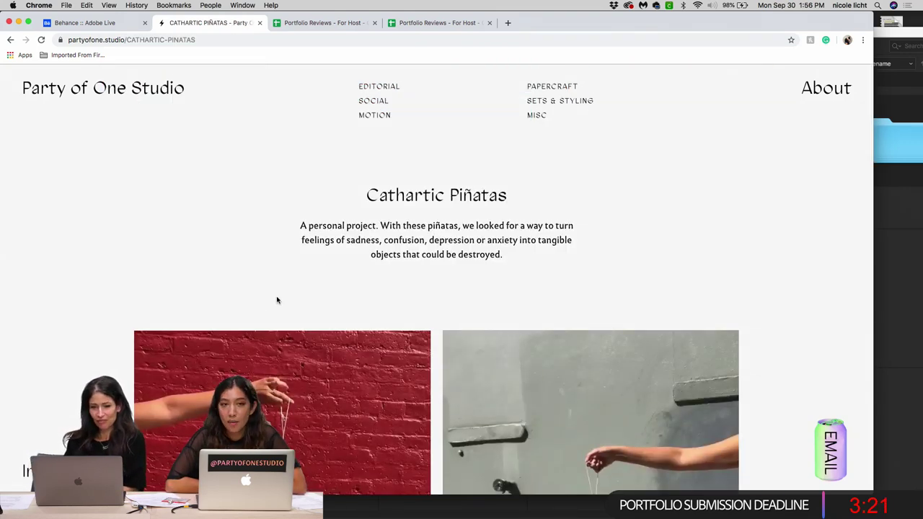
# - Scroll down the Cathartic Piñatas project page to the embedded Vimeo videos
pyautogui.scroll(-3, 277, 300)
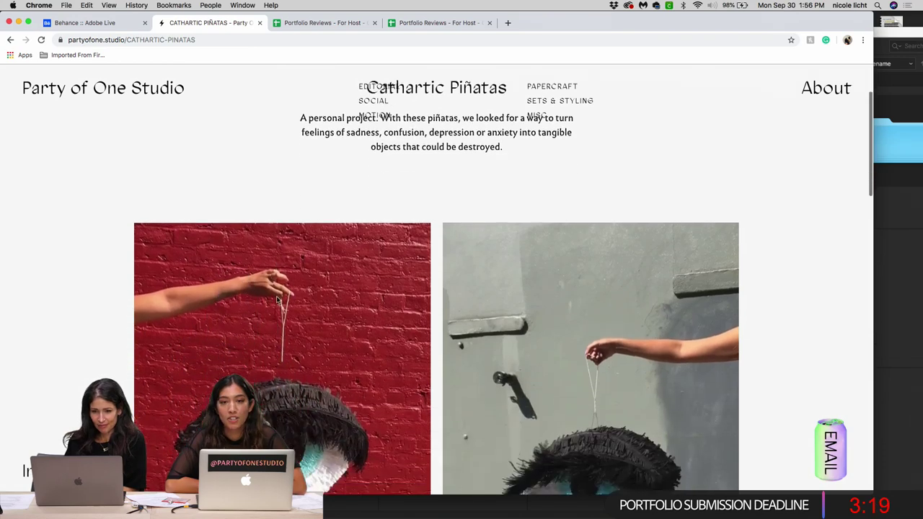
pyautogui.scroll(-3, 277, 300)
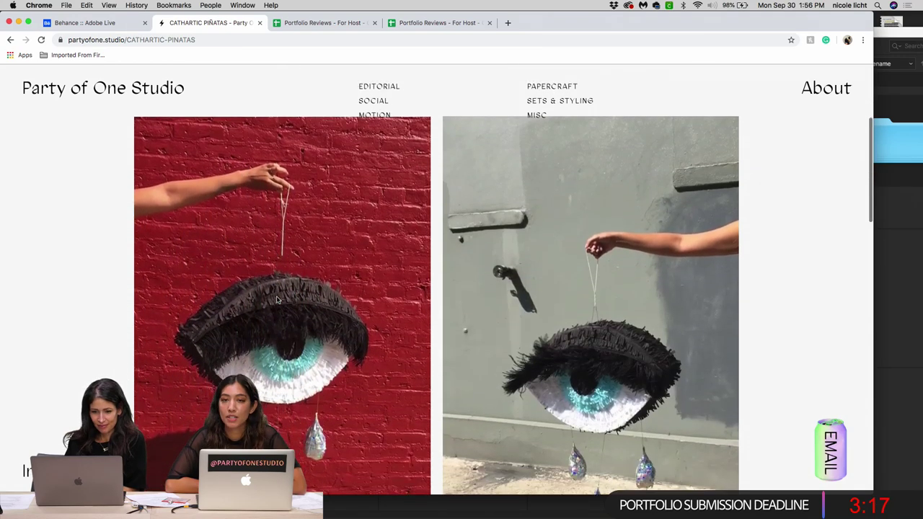
pyautogui.scroll(-3, 277, 300)
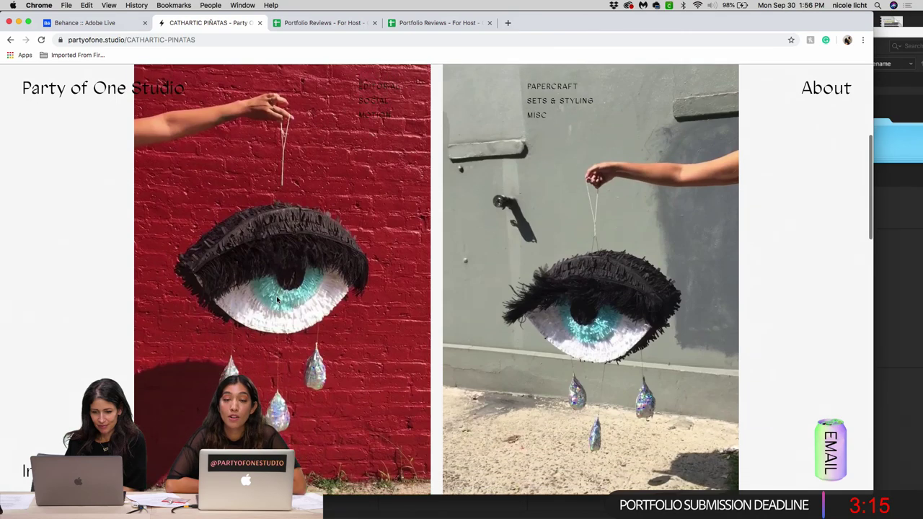
pyautogui.scroll(-1, 413, 400)
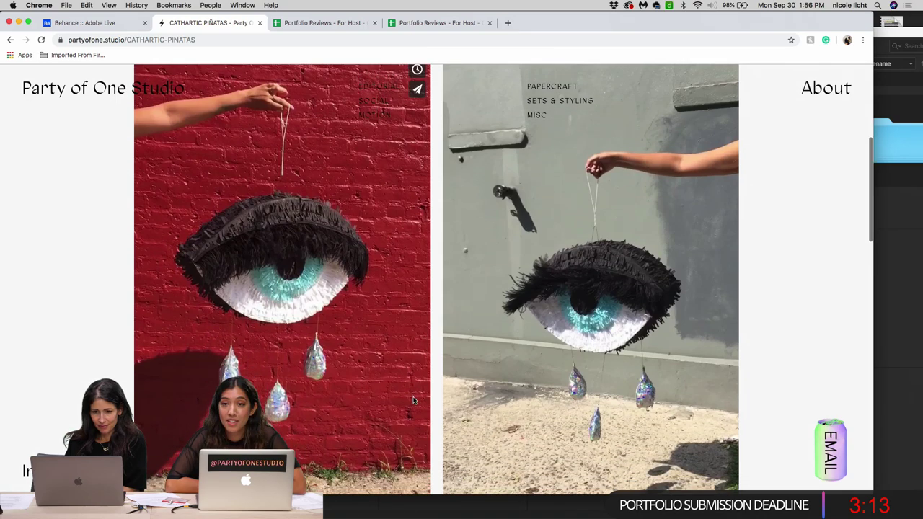
pyautogui.scroll(-2, 413, 400)
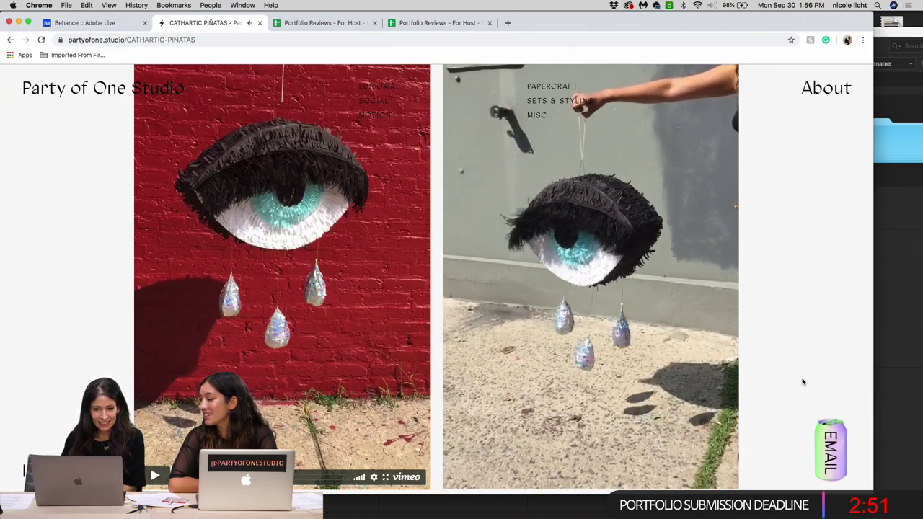
pyautogui.scroll(-10, 802, 382)
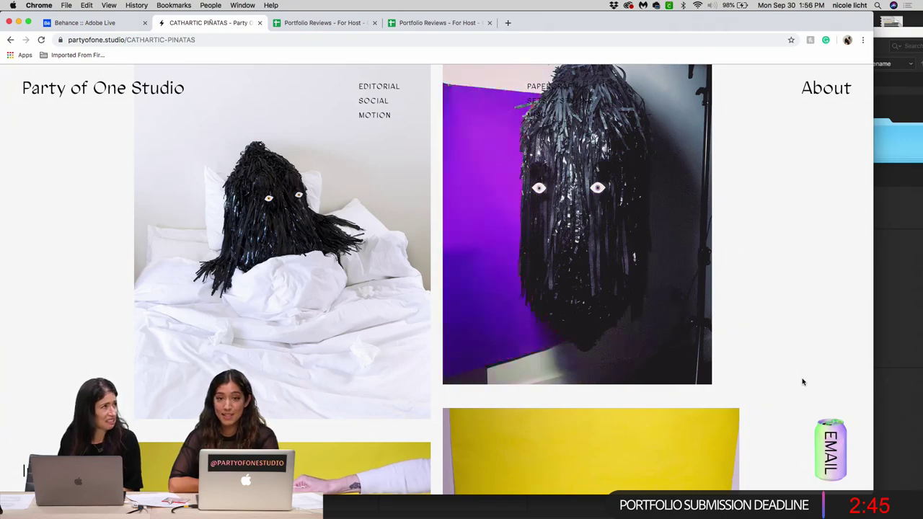
pyautogui.scroll(-1, 803, 383)
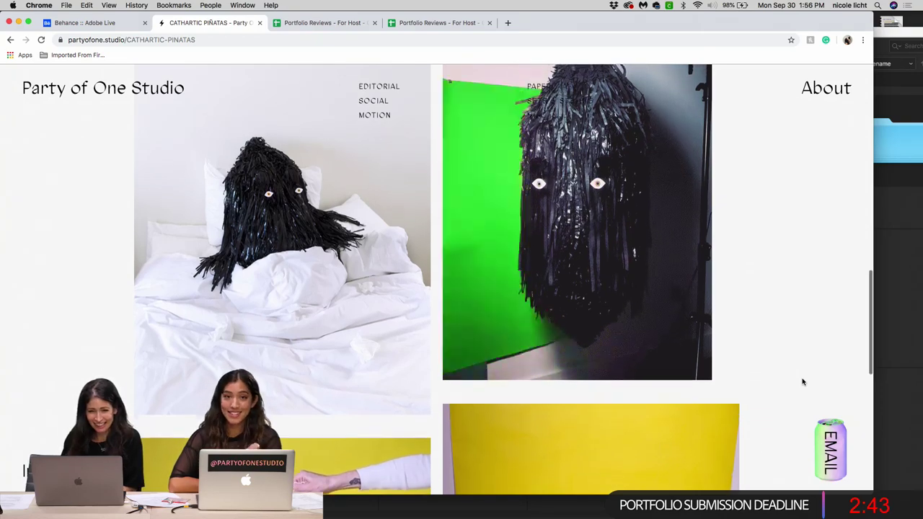
pyautogui.scroll(1, 802, 381)
pyautogui.scroll(2, 314, 302)
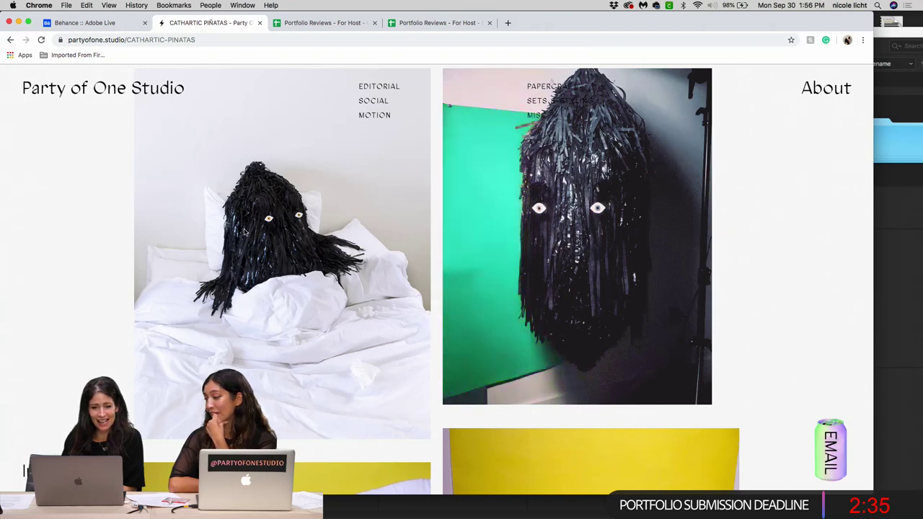
pyautogui.scroll(-1, 294, 312)
pyautogui.scroll(-3, 295, 311)
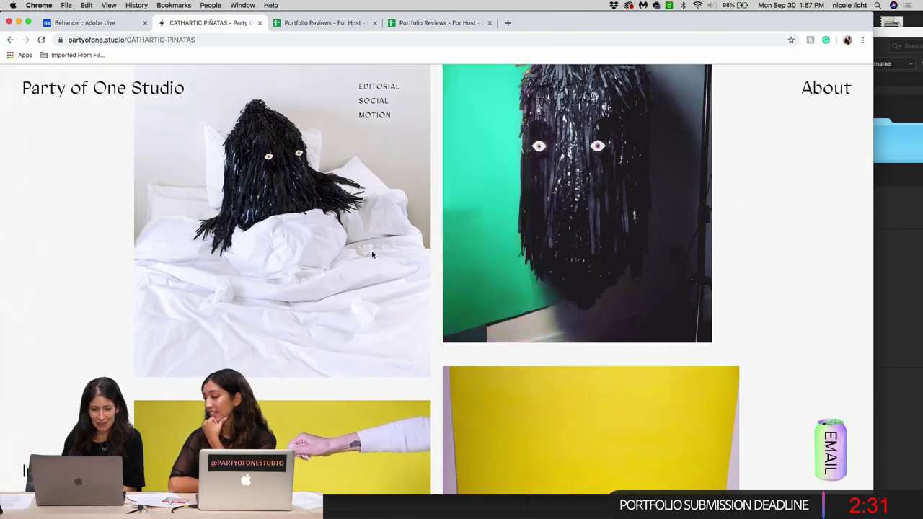
pyautogui.scroll(-10, 524, 283)
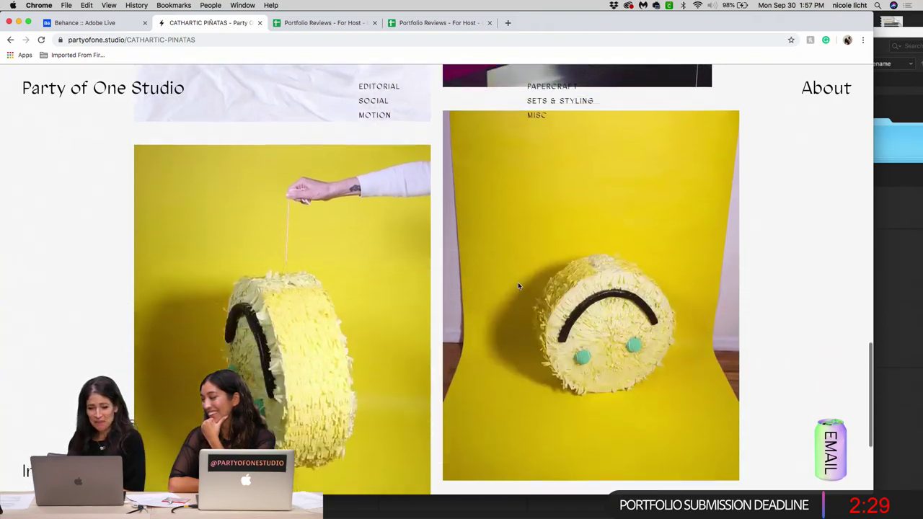
pyautogui.scroll(1, 518, 286)
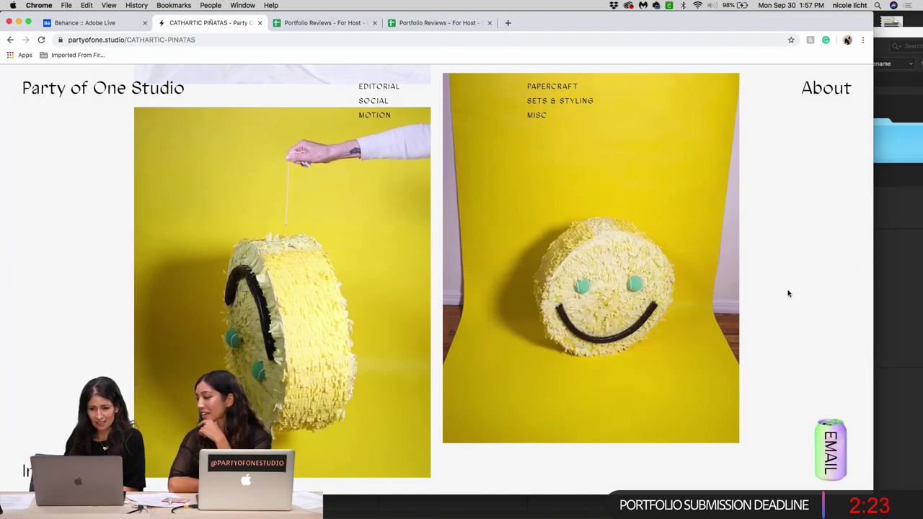
# - Play the yellow smiley piñata video in the left Vimeo embed
pyautogui.moveTo(418, 404)
pyautogui.scroll(-1, 418, 404)
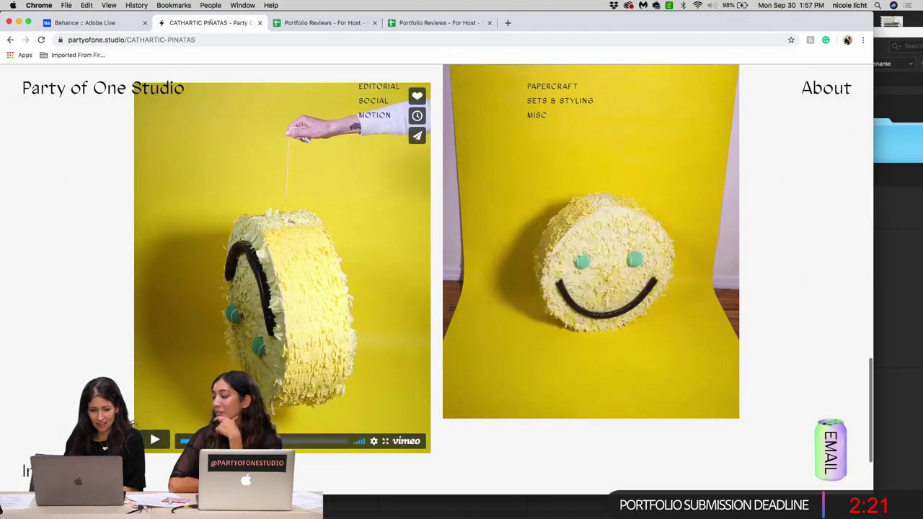
pyautogui.click(155, 439)
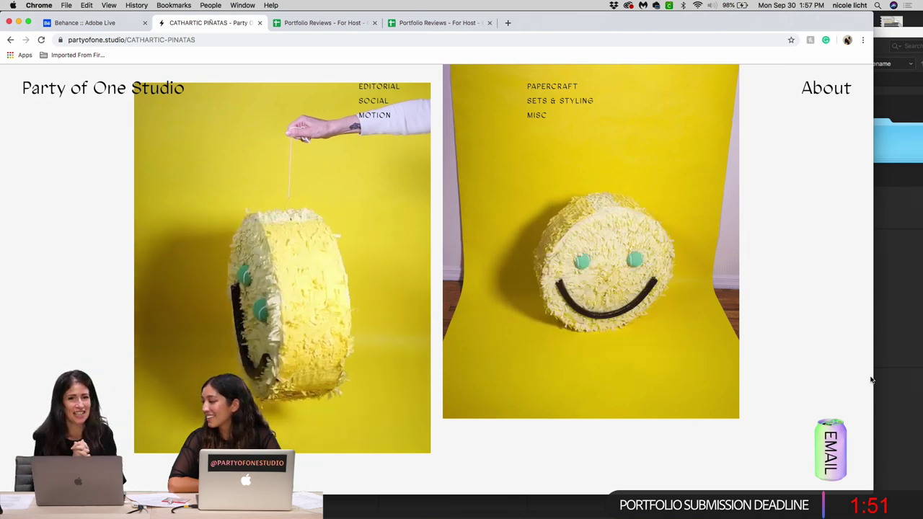
# - Scroll up and down the Cathartic Piñatas page to look over its piñata photos and videos
pyautogui.scroll(-5, 871, 380)
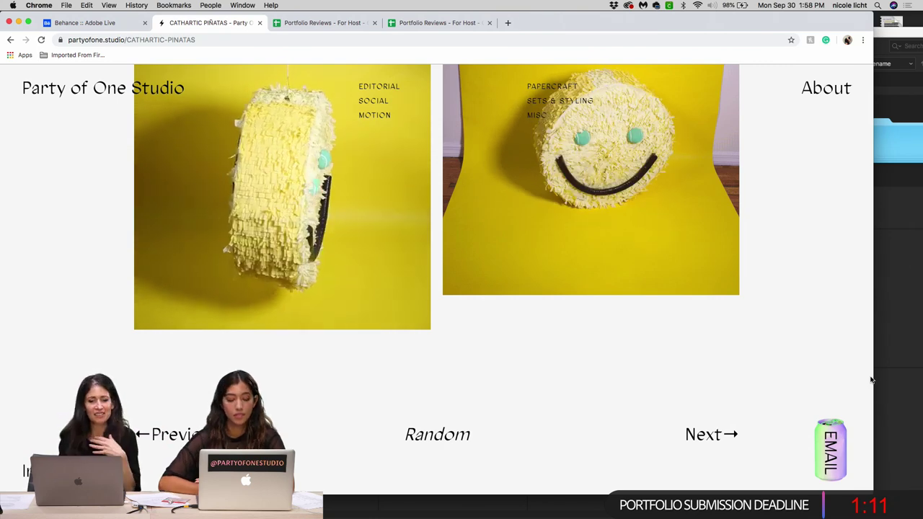
pyautogui.scroll(-1, 692, 382)
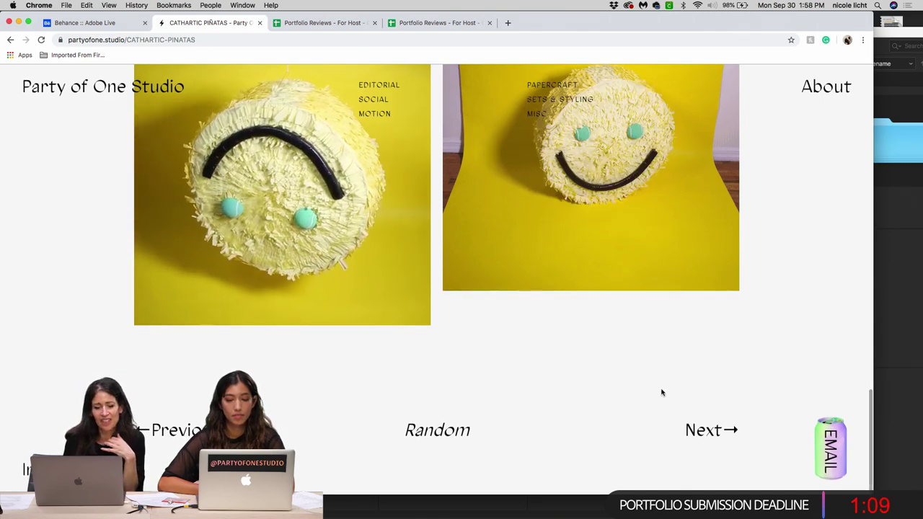
pyautogui.scroll(5, 661, 392)
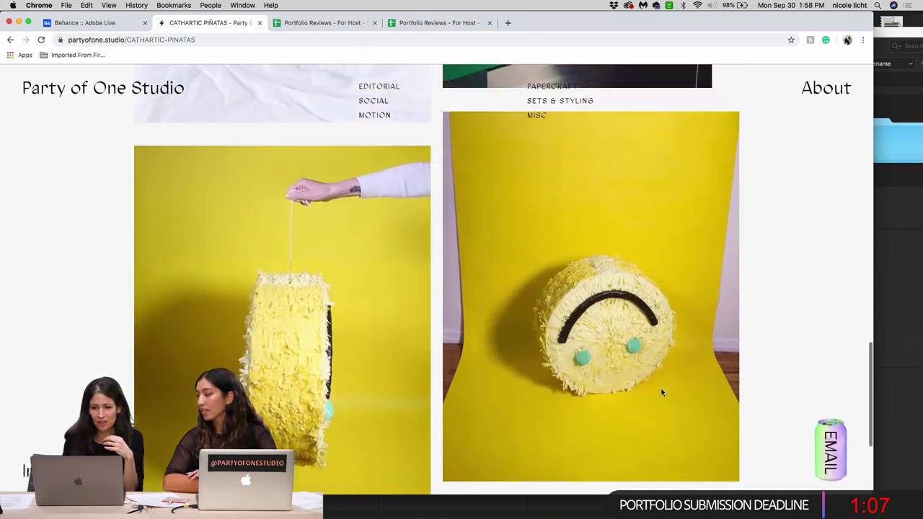
pyautogui.scroll(10, 662, 392)
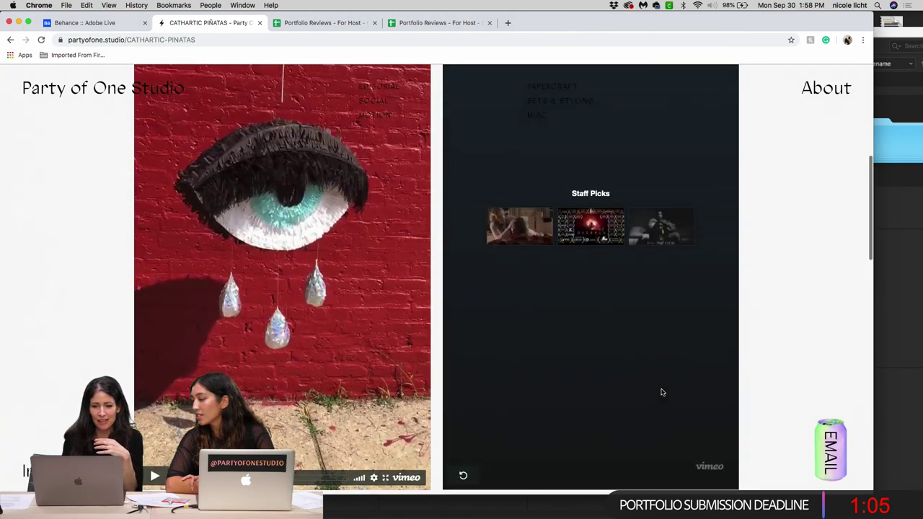
pyautogui.scroll(8, 662, 392)
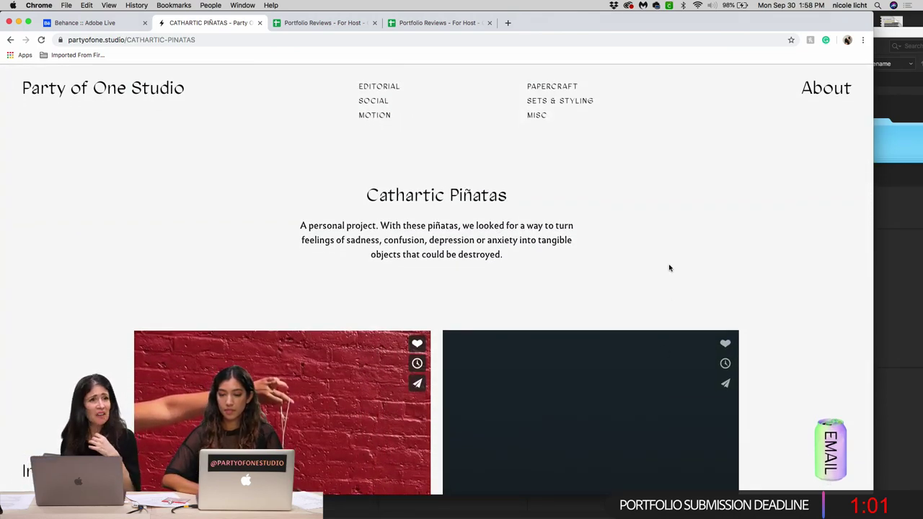
pyautogui.scroll(-6, 669, 268)
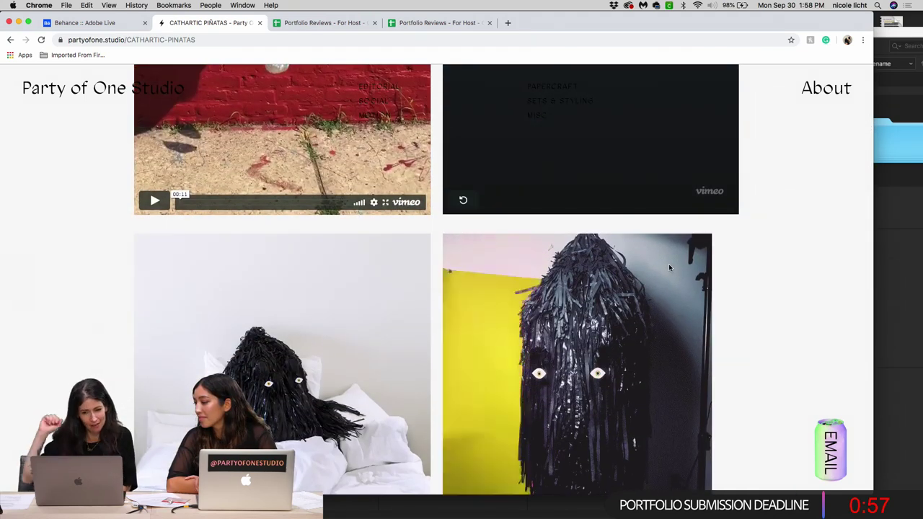
pyautogui.scroll(3, 669, 269)
pyautogui.scroll(2, 669, 268)
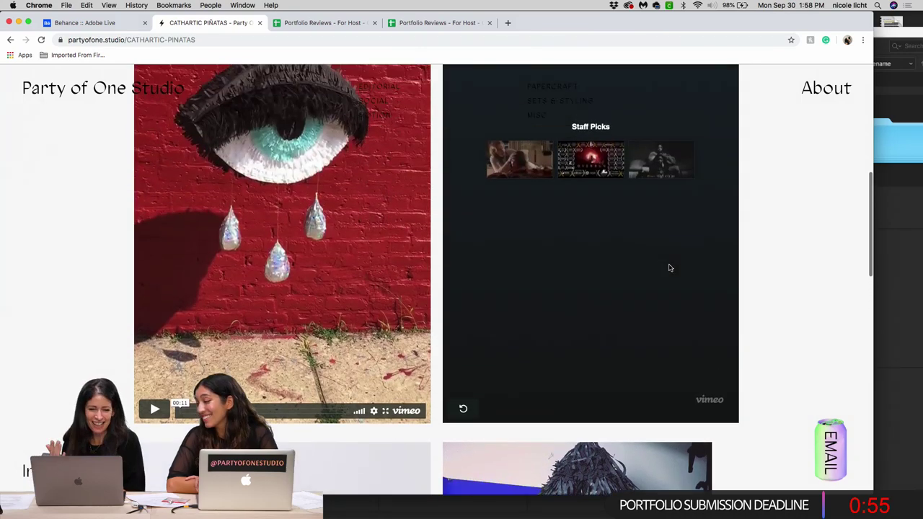
pyautogui.scroll(-10, 671, 259)
pyautogui.scroll(-3, 679, 231)
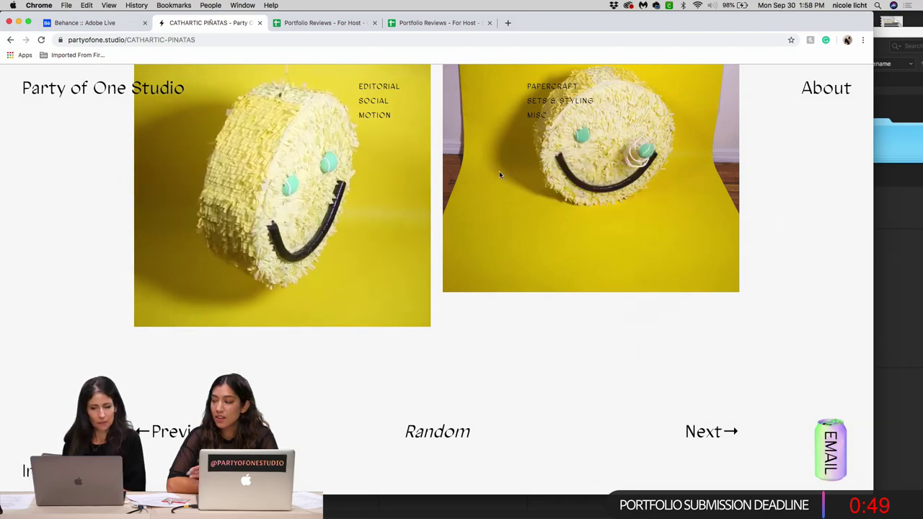
pyautogui.scroll(6, 499, 171)
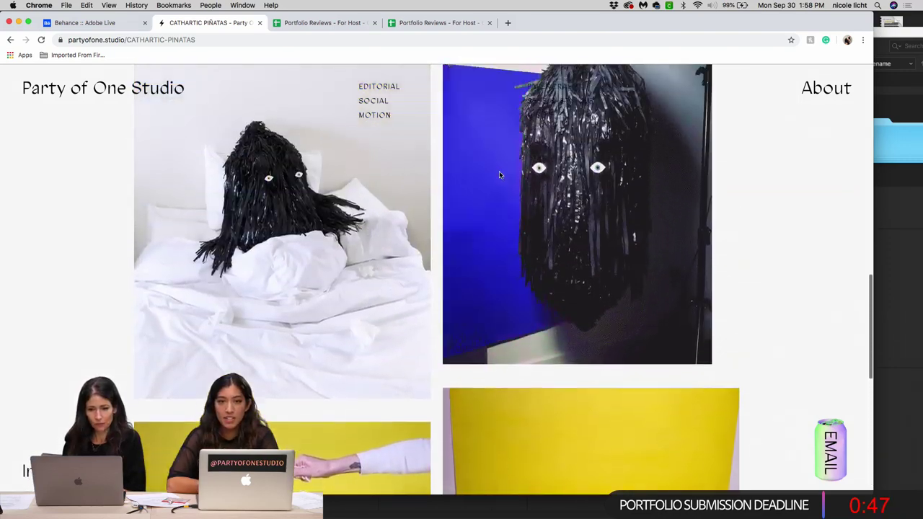
pyautogui.scroll(5, 499, 175)
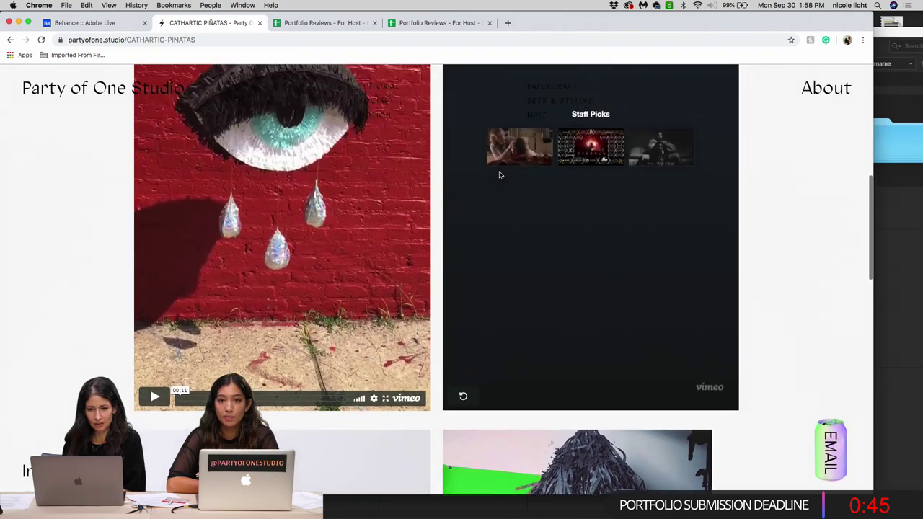
pyautogui.scroll(2, 499, 175)
# - Replay the right crying-eye video, play the left red-wall eye video, then return to the page top
pyautogui.click(464, 446)
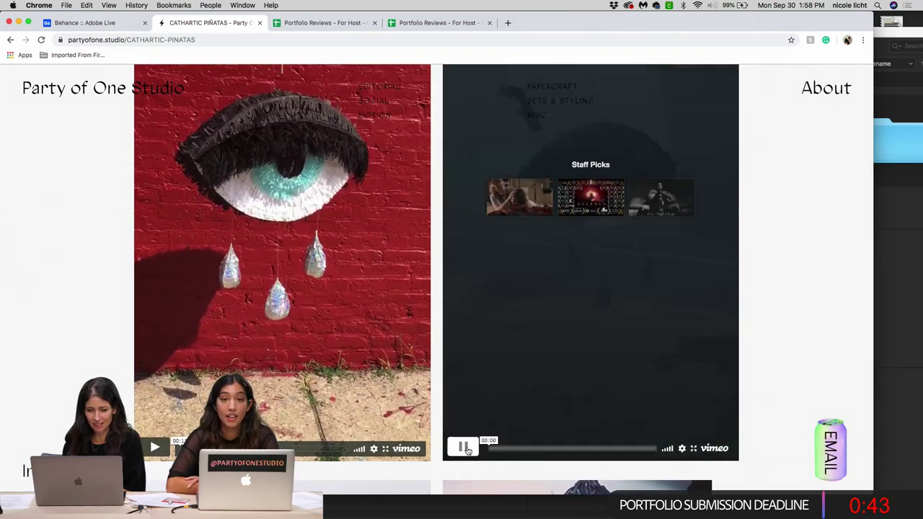
pyautogui.click(153, 449)
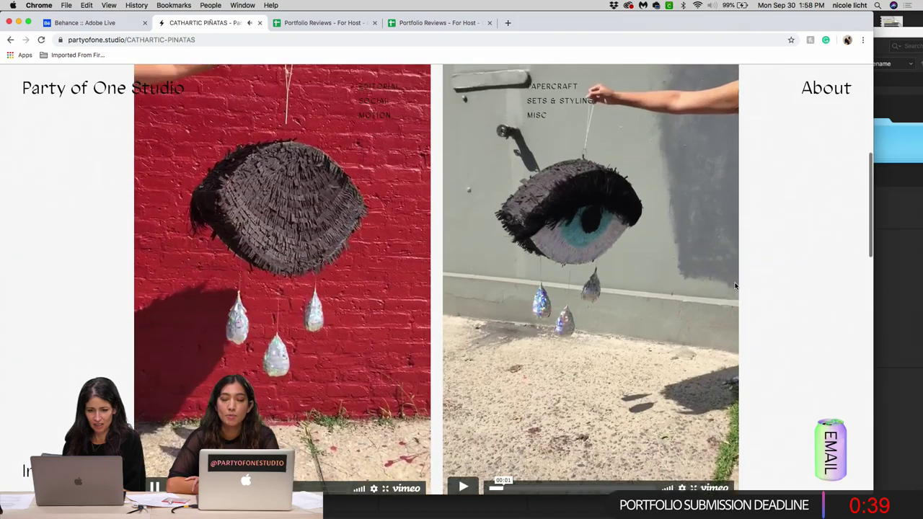
pyautogui.scroll(2, 735, 286)
pyautogui.scroll(1, 735, 287)
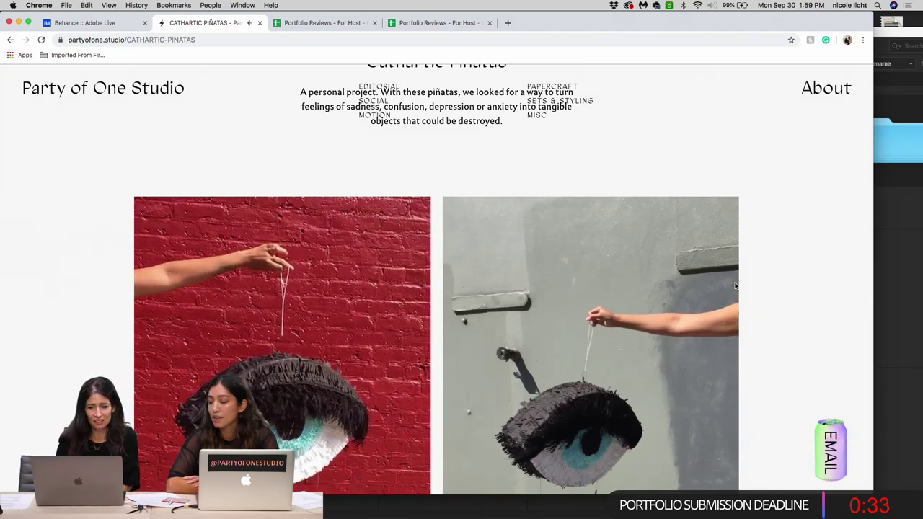
pyautogui.scroll(-4, 736, 286)
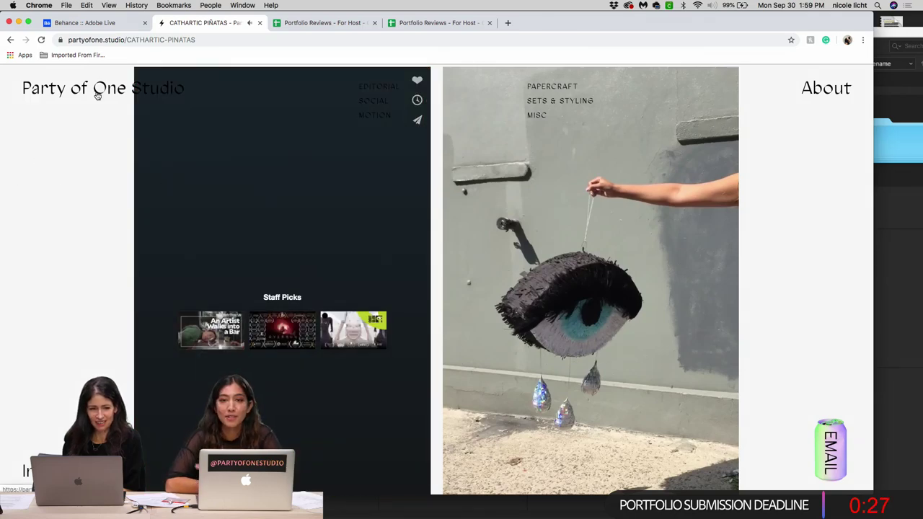
pyautogui.scroll(8, 99, 190)
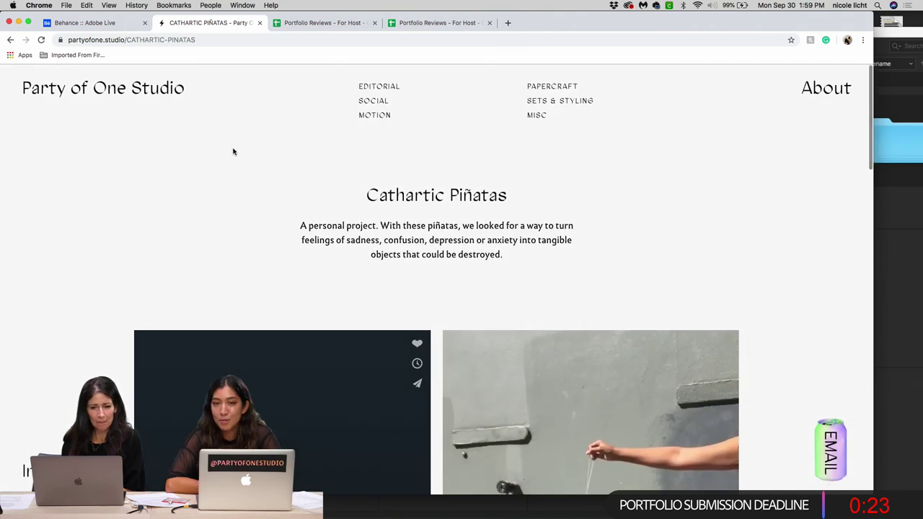
pyautogui.scroll(-1, 233, 152)
pyautogui.scroll(1, 233, 152)
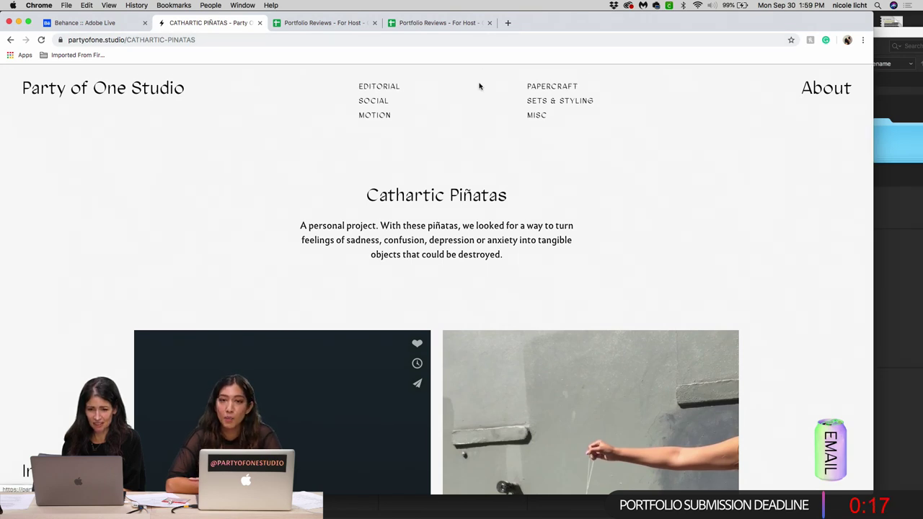
# - Return to the Party of One Studio home page and scroll its grid down to 'Can'delabra
pyautogui.click(171, 95)
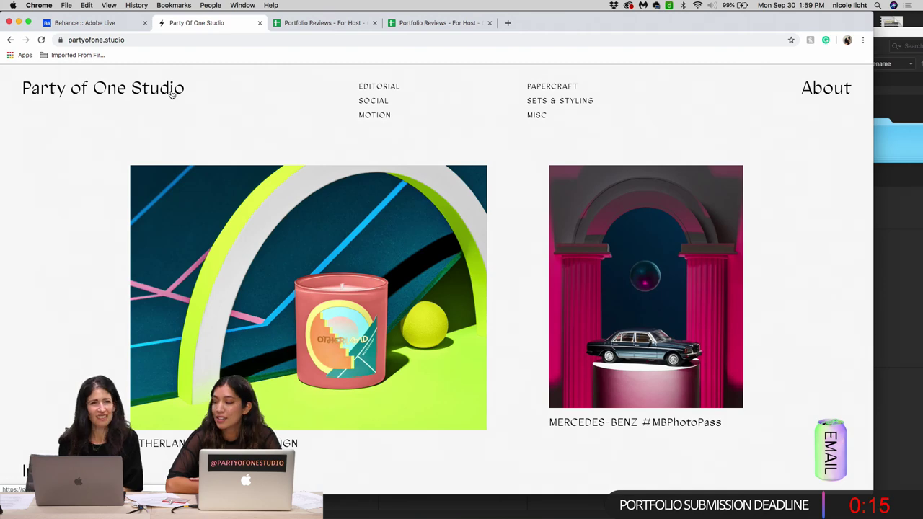
pyautogui.scroll(-10, 172, 95)
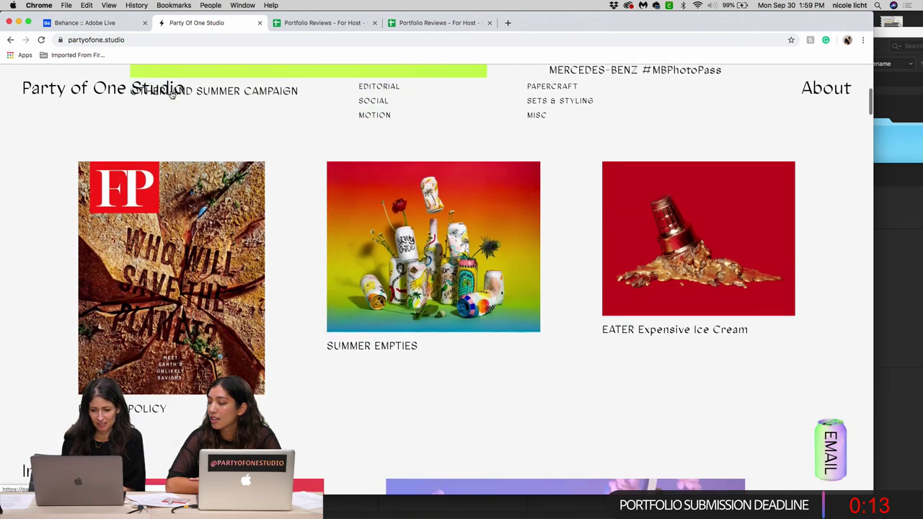
pyautogui.scroll(-5, 171, 94)
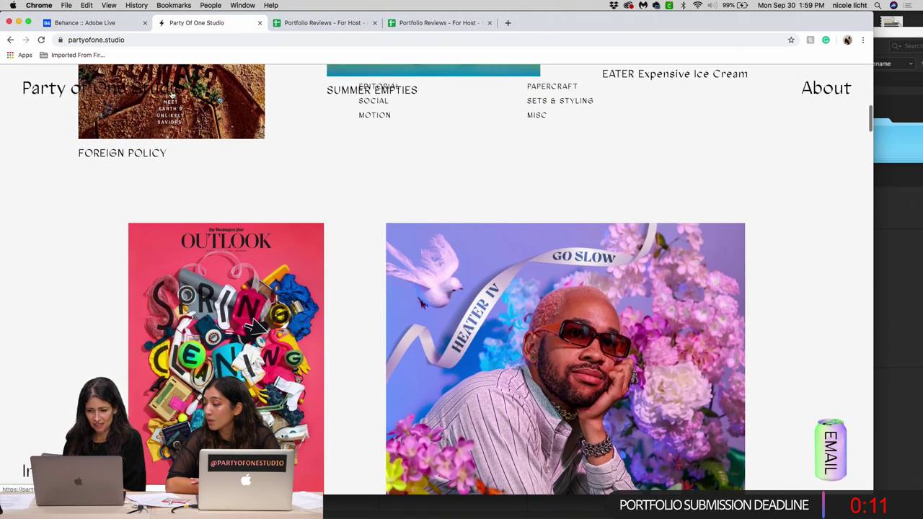
pyautogui.scroll(-4, 171, 94)
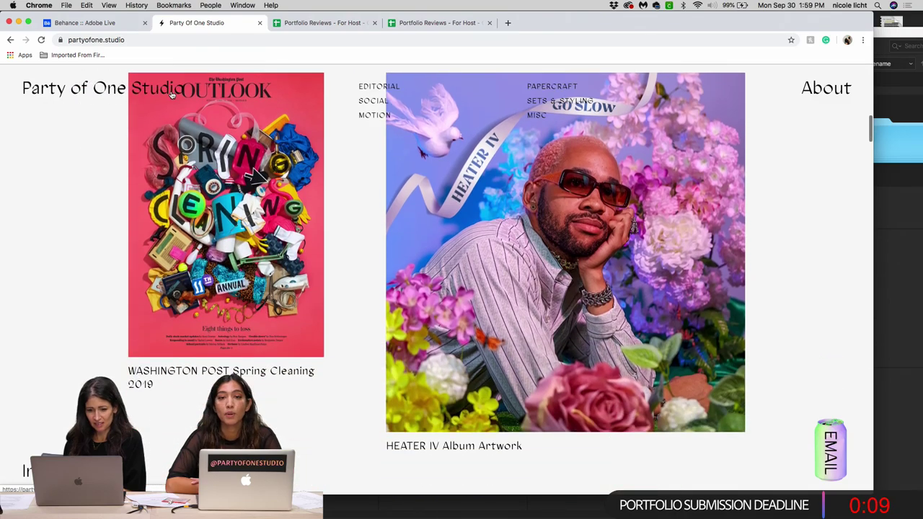
pyautogui.scroll(-8, 172, 95)
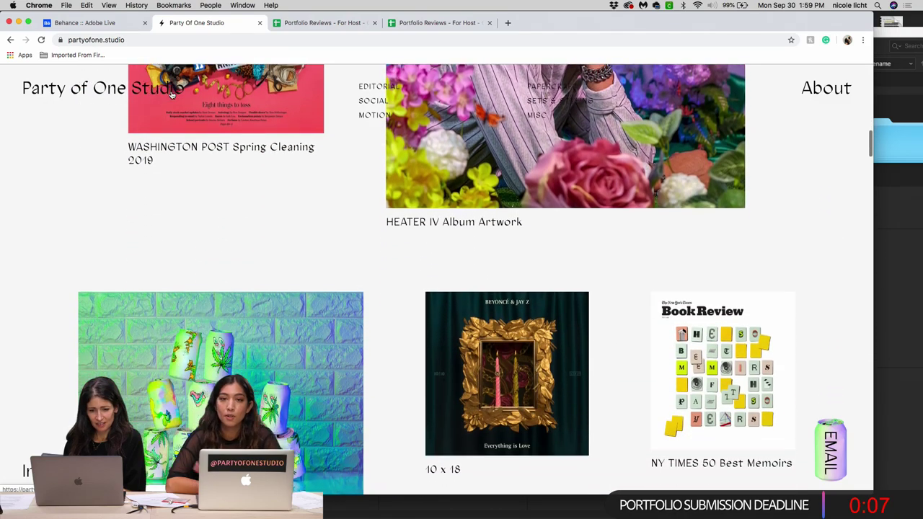
pyautogui.scroll(-7, 172, 94)
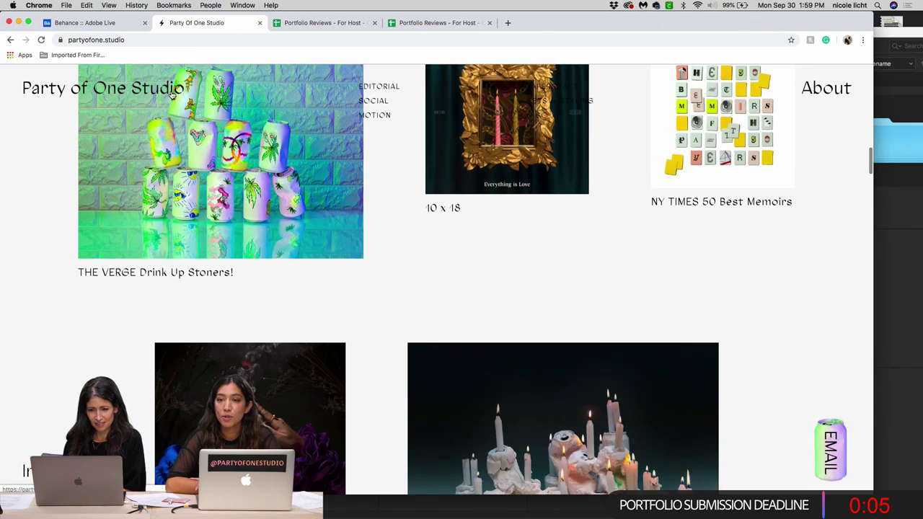
pyautogui.scroll(-3, 504, 238)
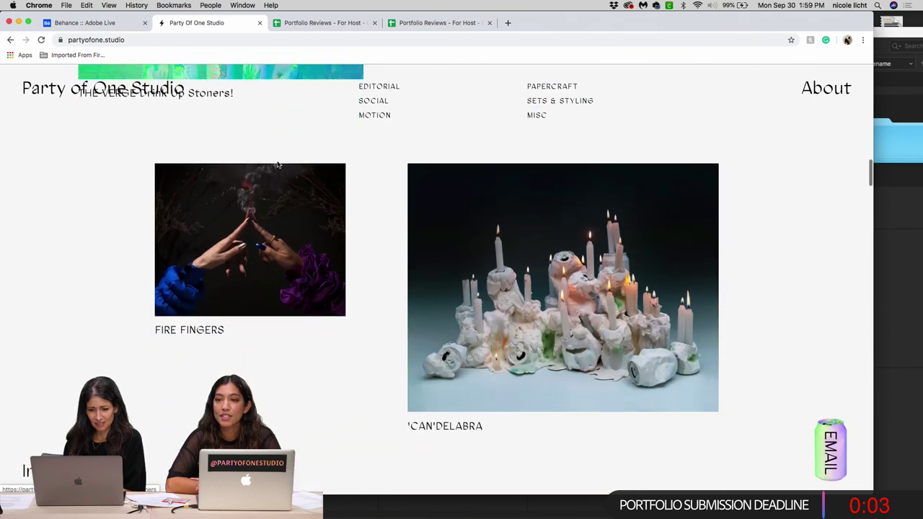
# - Open the 'Can'delabra project and scroll to its melted painted-can candle photo
pyautogui.click(516, 227)
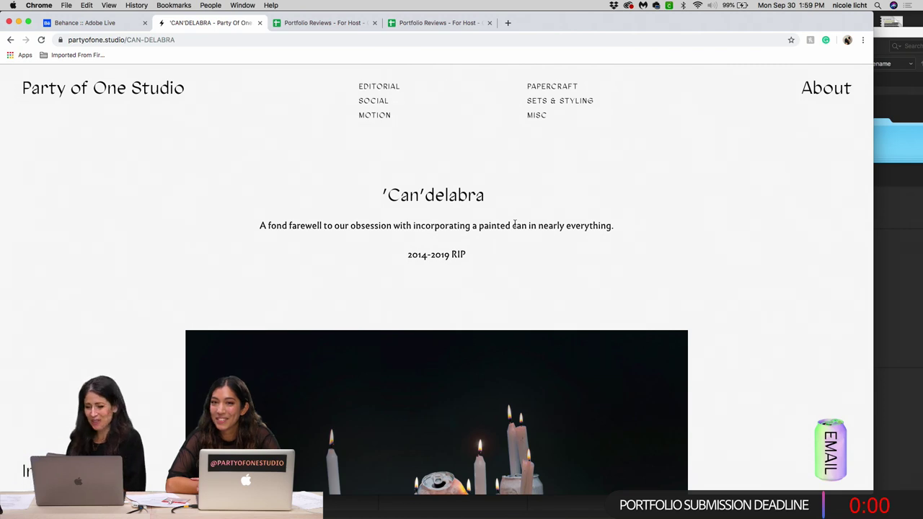
pyautogui.scroll(-6, 515, 225)
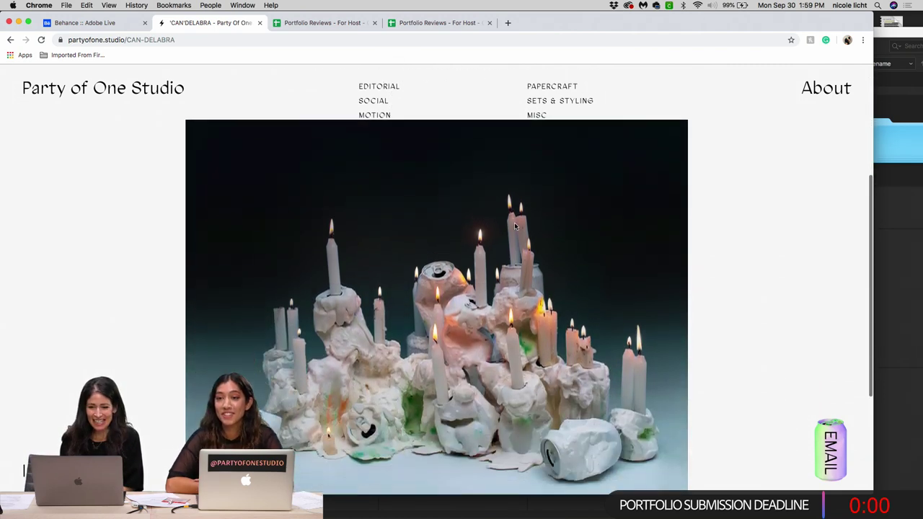
pyautogui.scroll(-1, 515, 226)
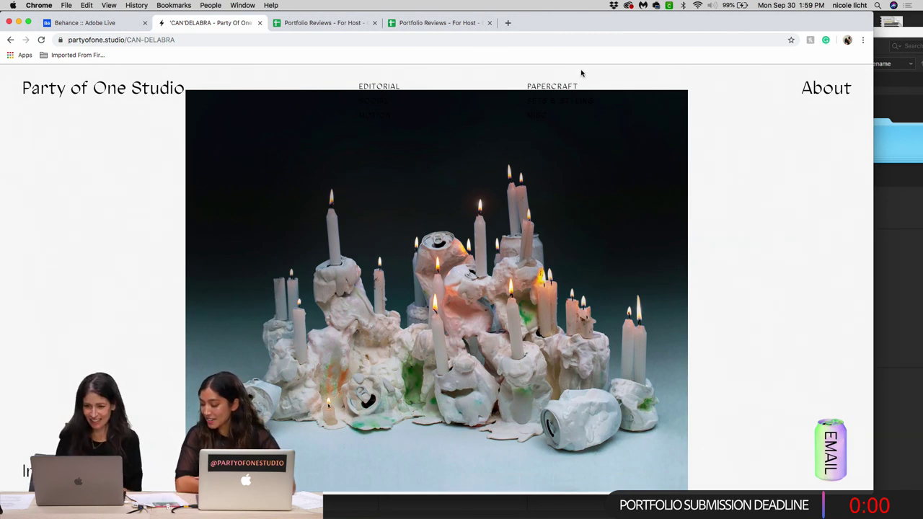
# - Open the Behance portfolio linked in cell B2 of the Portfolio Reviews sheet in a new tab
pyautogui.click(465, 22)
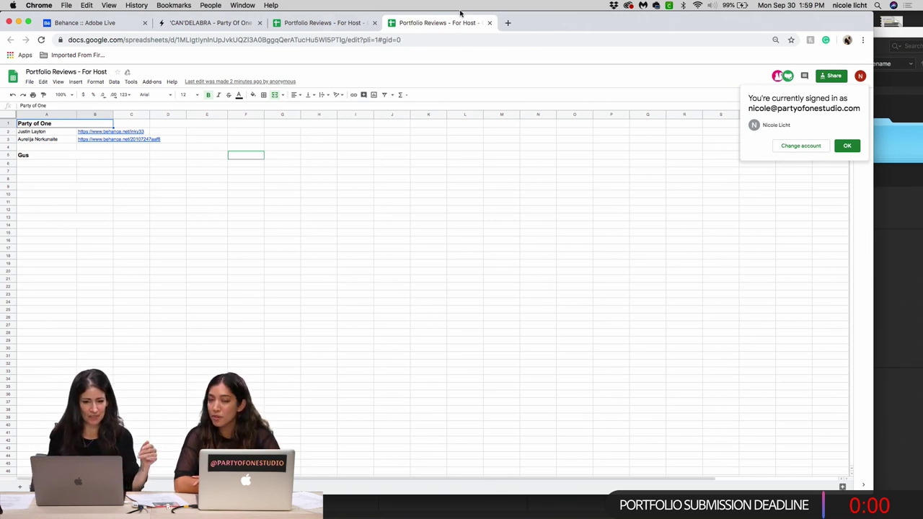
pyautogui.click(122, 135)
pyautogui.click(91, 133)
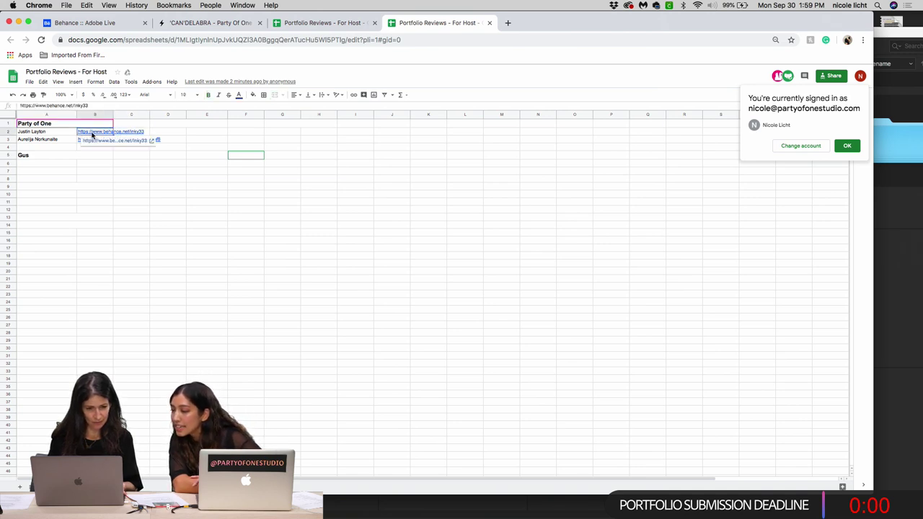
pyautogui.click(94, 143)
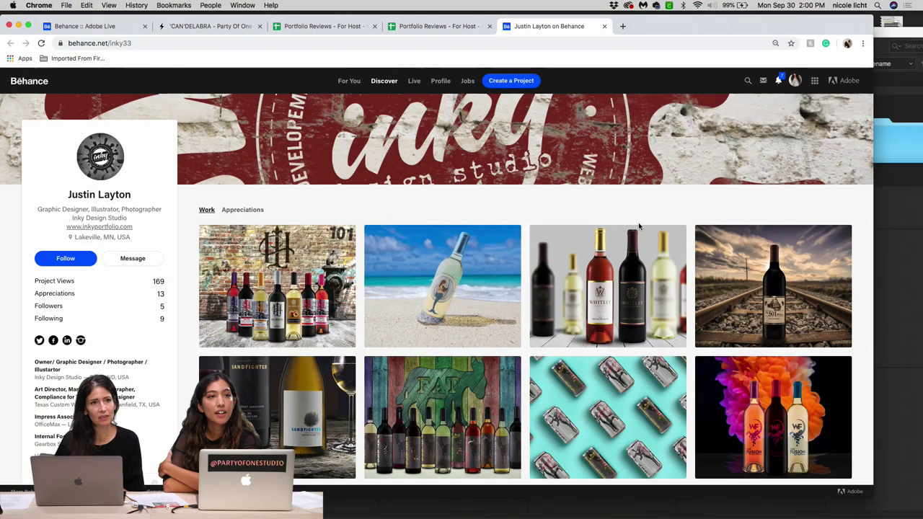
# - Enlarge the Chrome window and scan wine projects like Whitley Vineyards, Wine Fusion and Firelight Vineyards
pyautogui.scroll(-1, 638, 226)
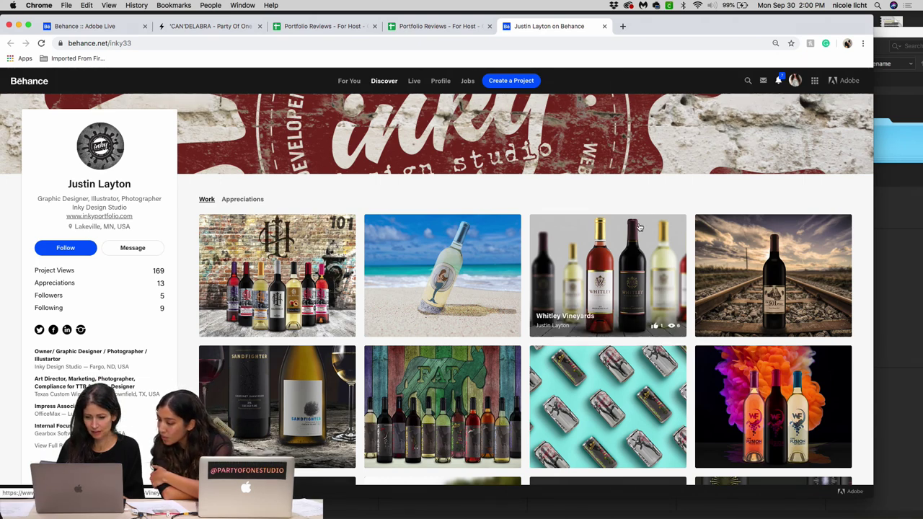
pyautogui.scroll(-3, 639, 227)
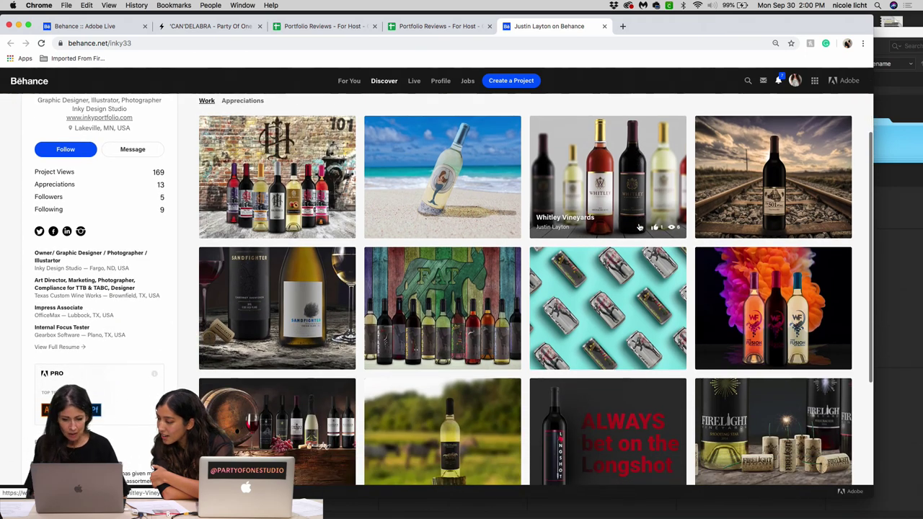
pyautogui.moveTo(699, 20); pyautogui.dragTo(703, 17)
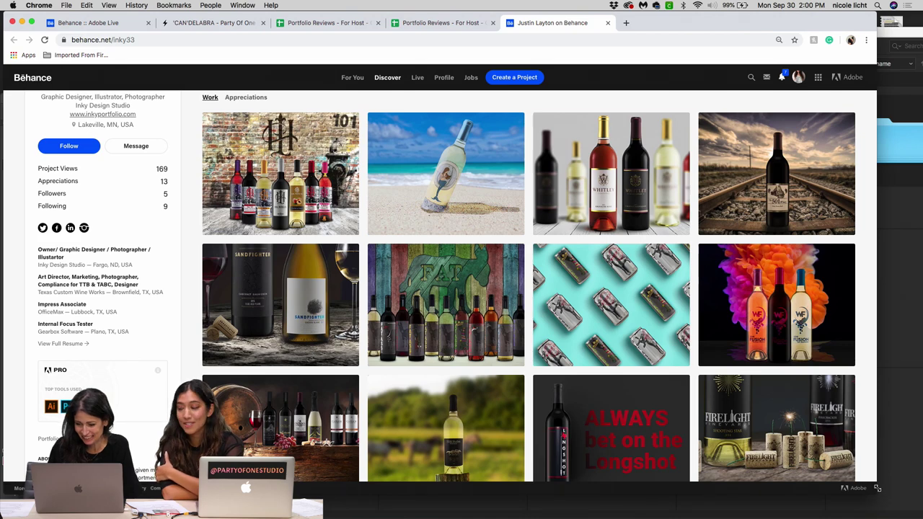
pyautogui.moveTo(877, 488); pyautogui.dragTo(893, 501)
pyautogui.scroll(-2, 829, 346)
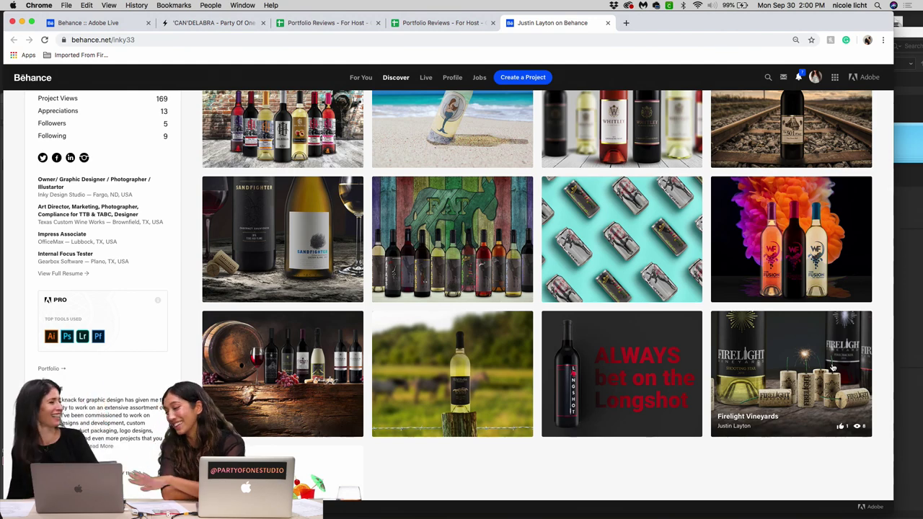
pyautogui.scroll(3, 833, 368)
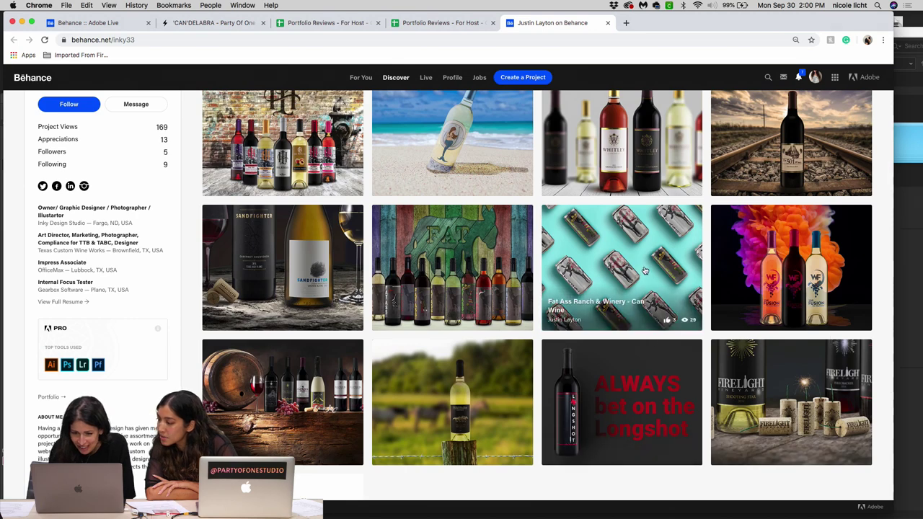
pyautogui.click(649, 255)
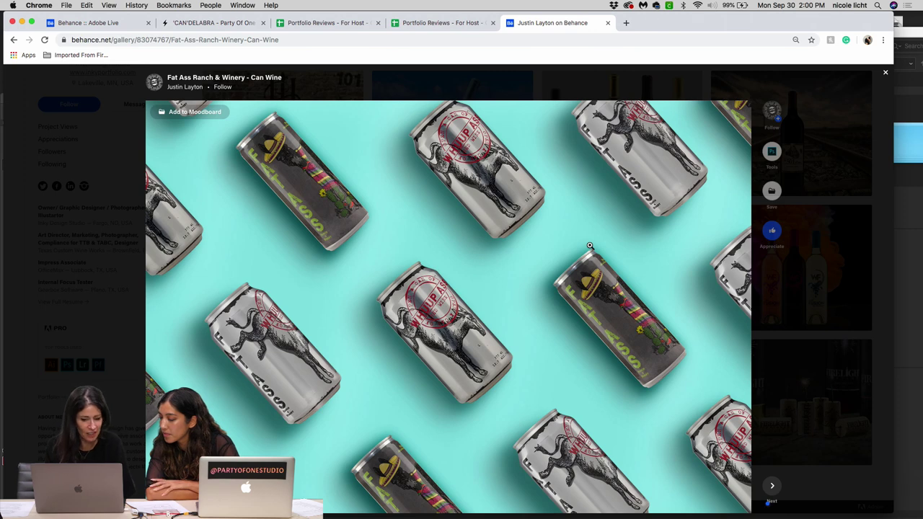
pyautogui.scroll(-2, 590, 246)
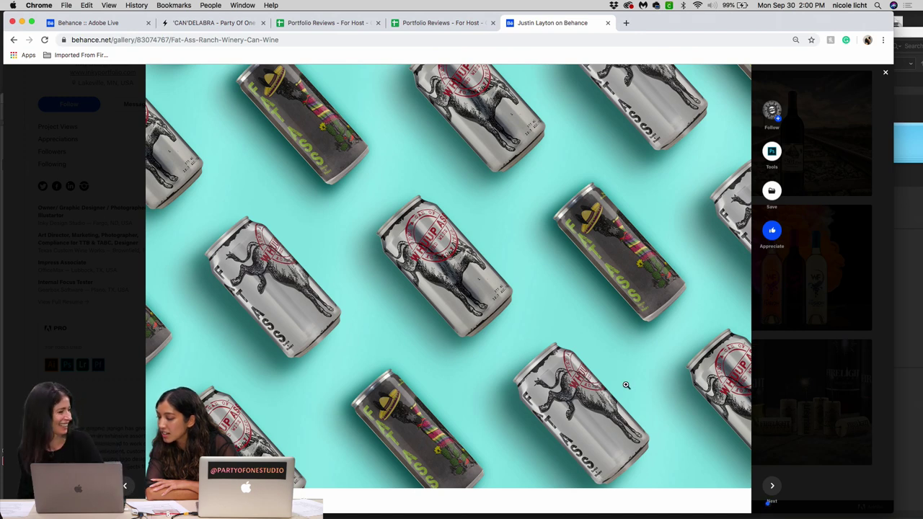
pyautogui.scroll(-3, 626, 385)
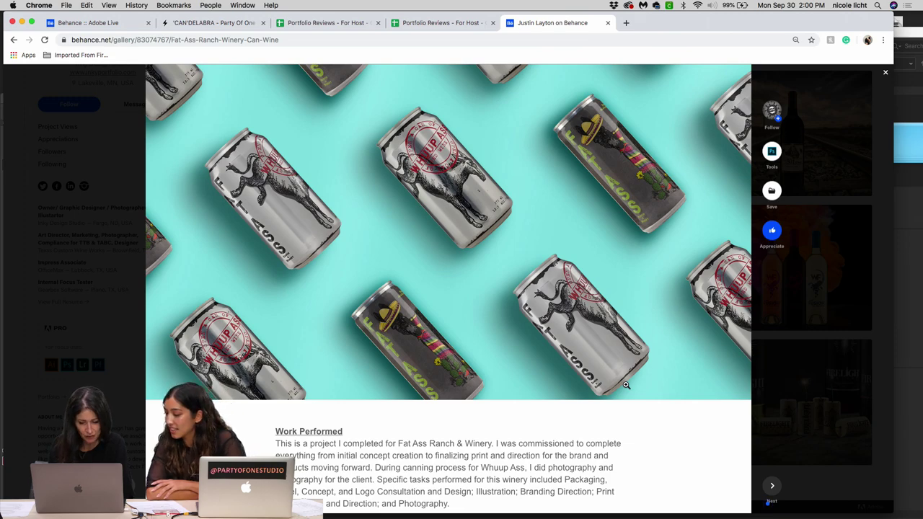
pyautogui.scroll(5, 625, 385)
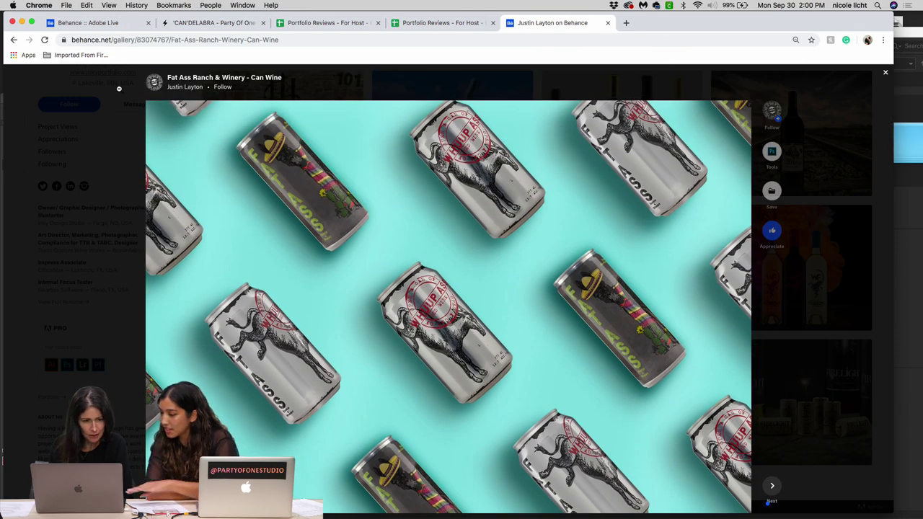
pyautogui.scroll(-10, 202, 252)
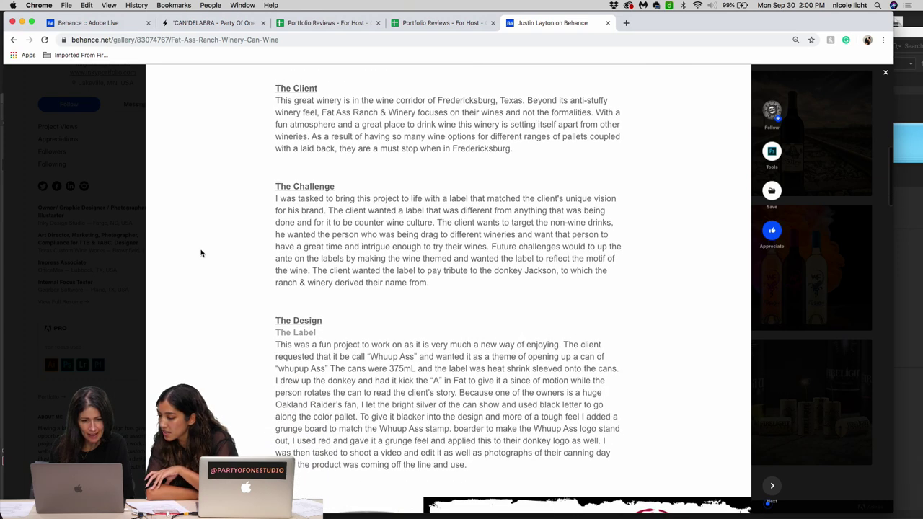
pyautogui.scroll(1, 201, 252)
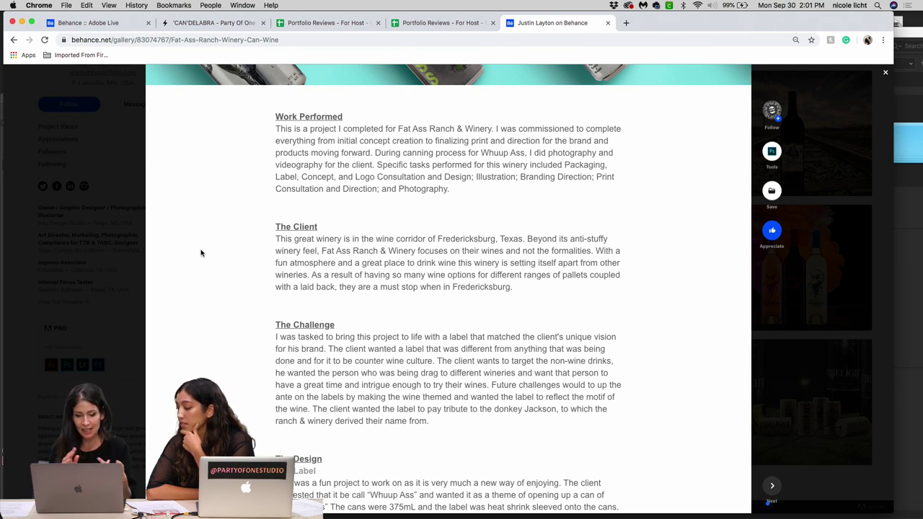
pyautogui.scroll(-10, 201, 252)
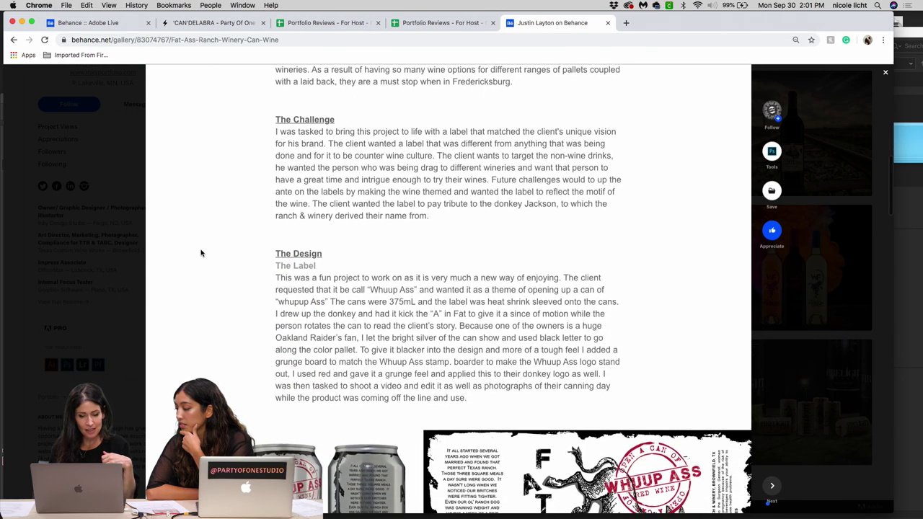
pyautogui.scroll(-3, 202, 252)
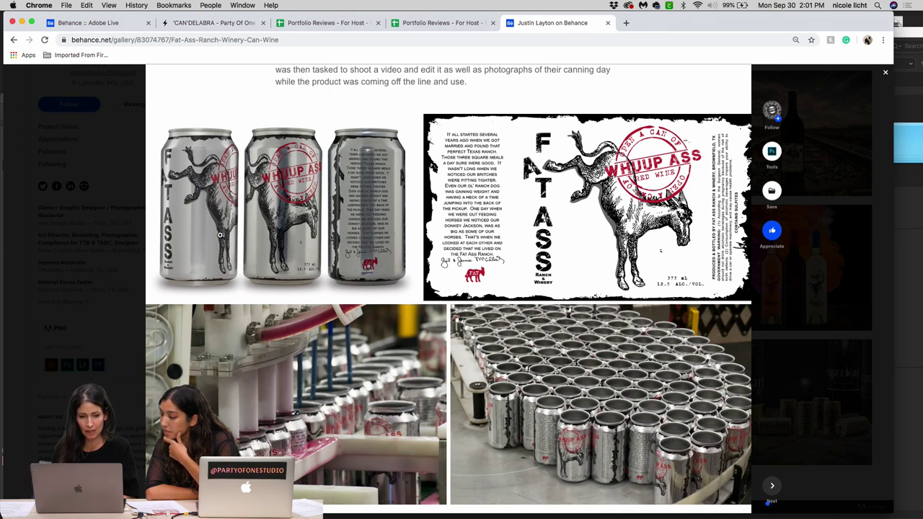
pyautogui.scroll(-3, 343, 366)
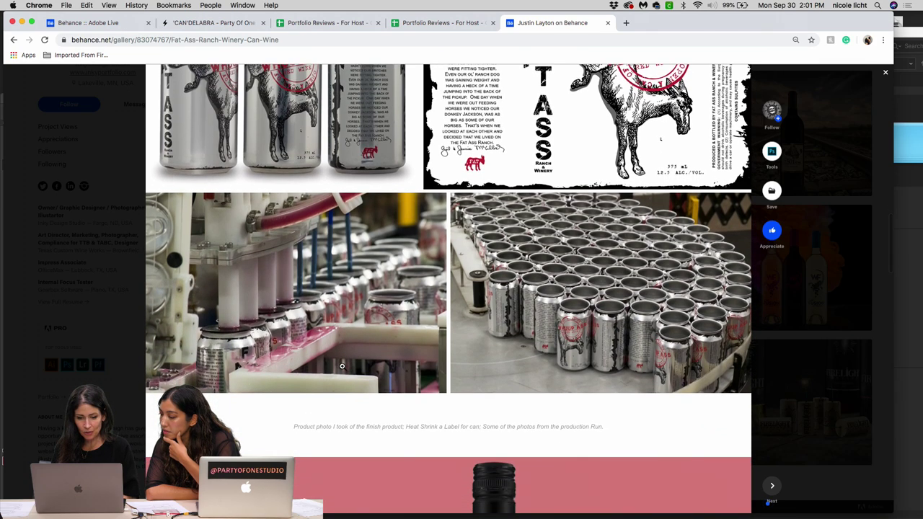
pyautogui.scroll(-5, 342, 366)
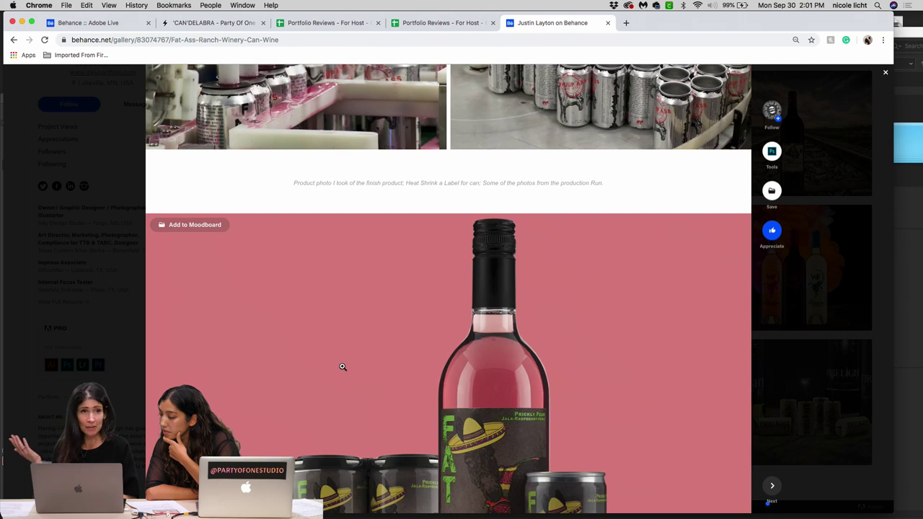
pyautogui.scroll(-10, 343, 367)
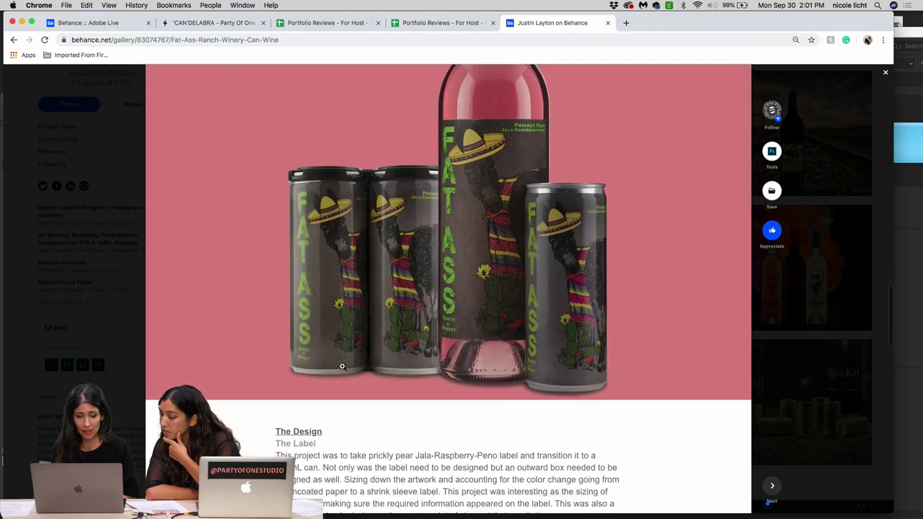
pyautogui.scroll(-3, 343, 369)
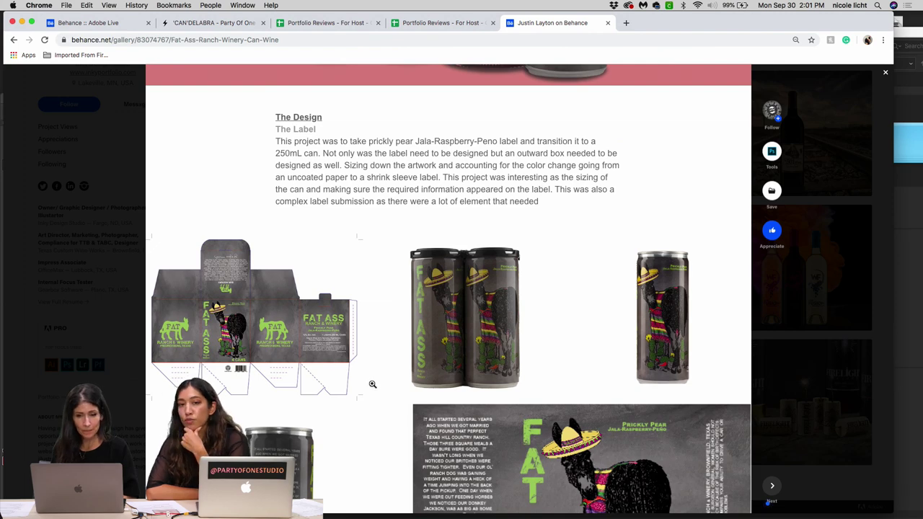
pyautogui.scroll(-4, 372, 384)
pyautogui.scroll(-8, 372, 384)
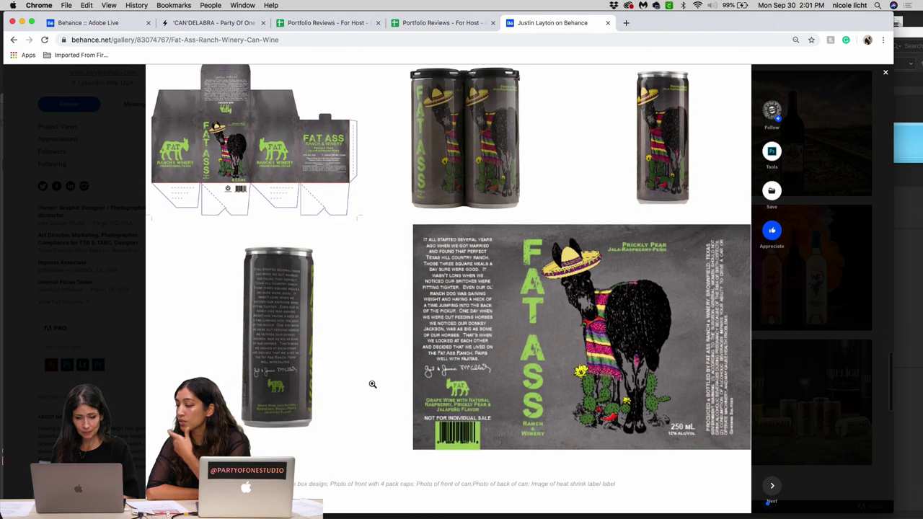
pyautogui.scroll(10, 372, 386)
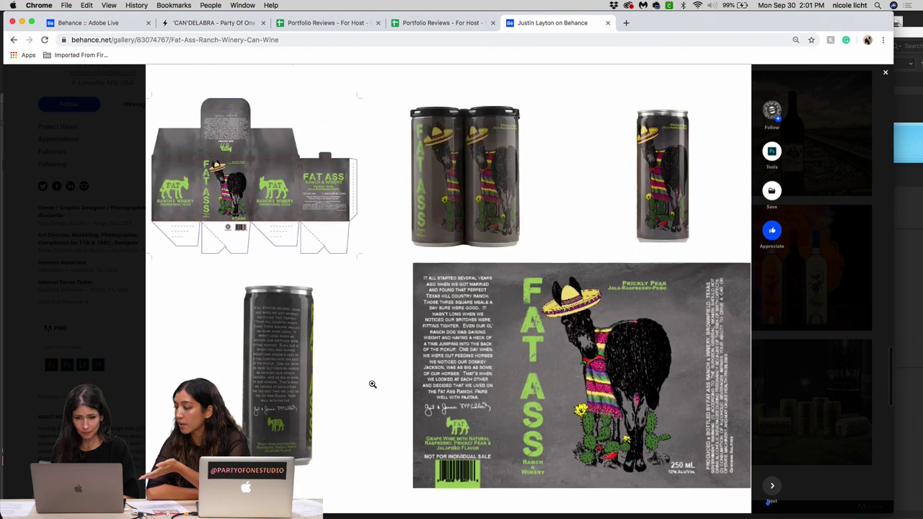
pyautogui.scroll(5, 372, 385)
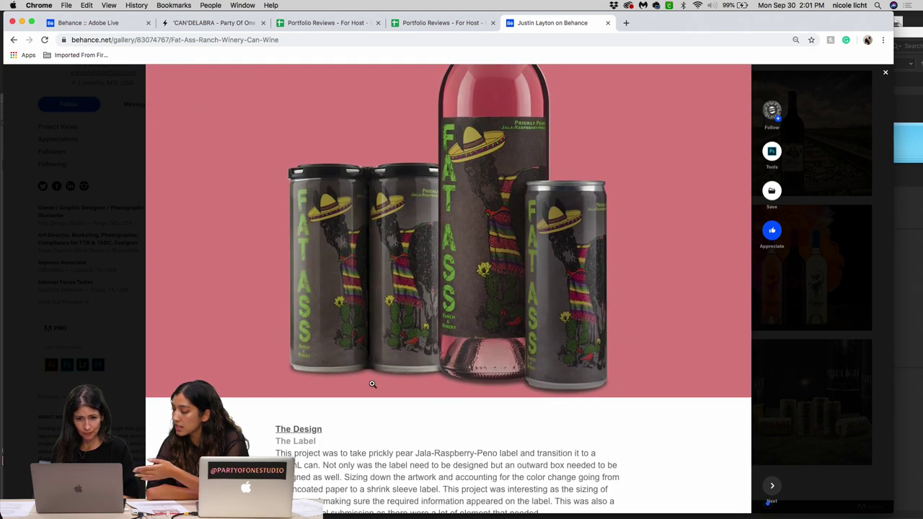
pyautogui.scroll(8, 372, 385)
pyautogui.scroll(10, 372, 384)
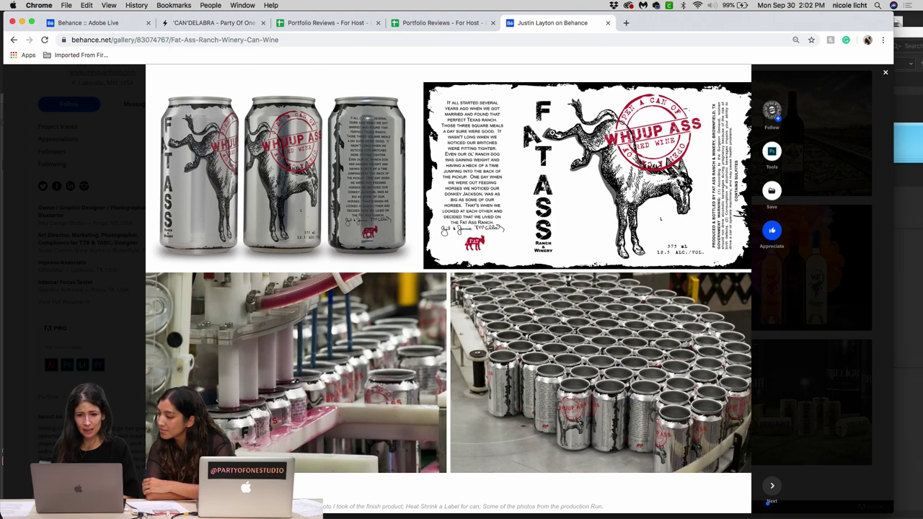
pyautogui.scroll(1, 656, 271)
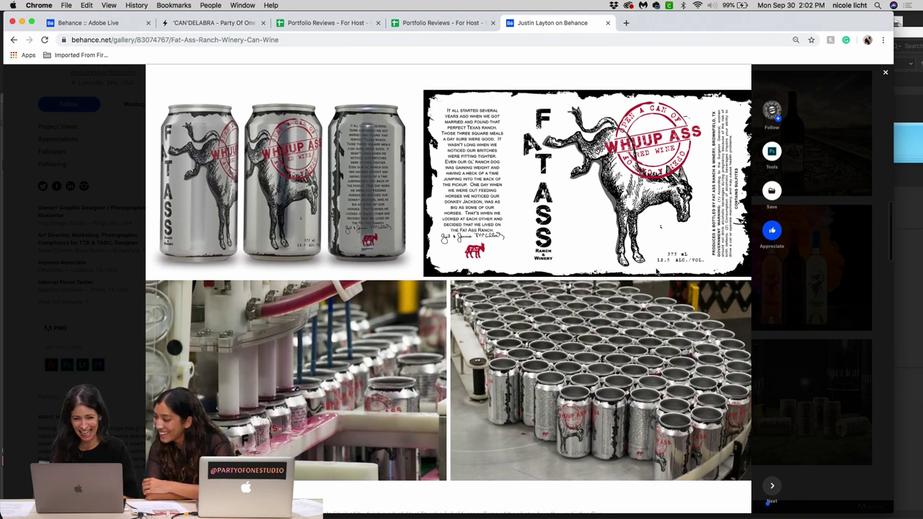
pyautogui.scroll(3, 656, 270)
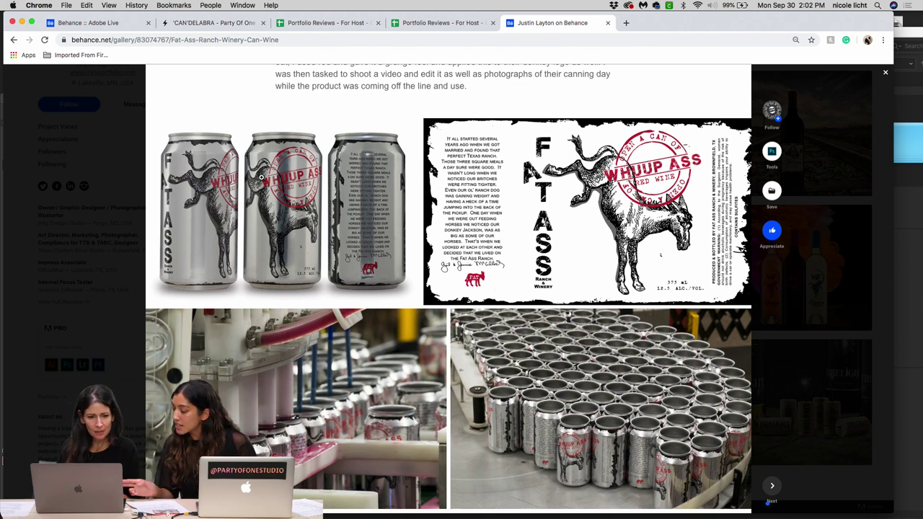
pyautogui.scroll(4, 237, 159)
pyautogui.scroll(-15, 237, 159)
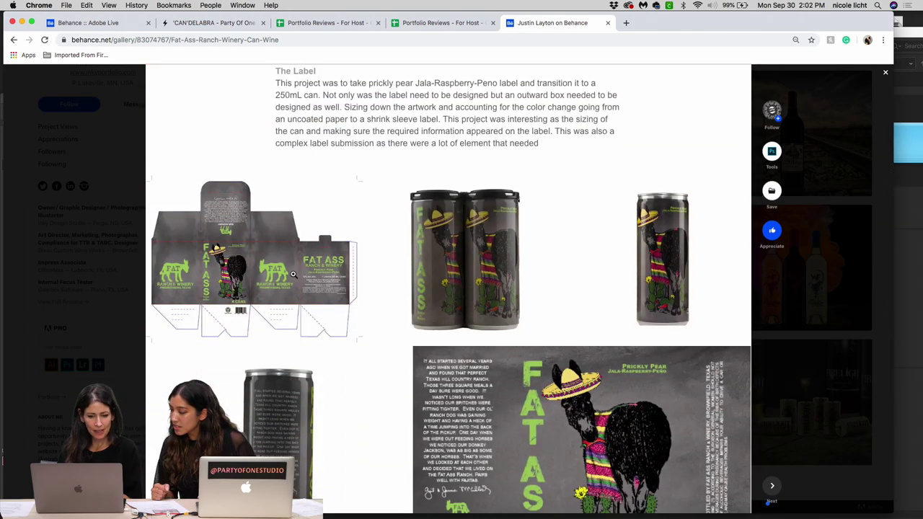
pyautogui.scroll(-3, 273, 306)
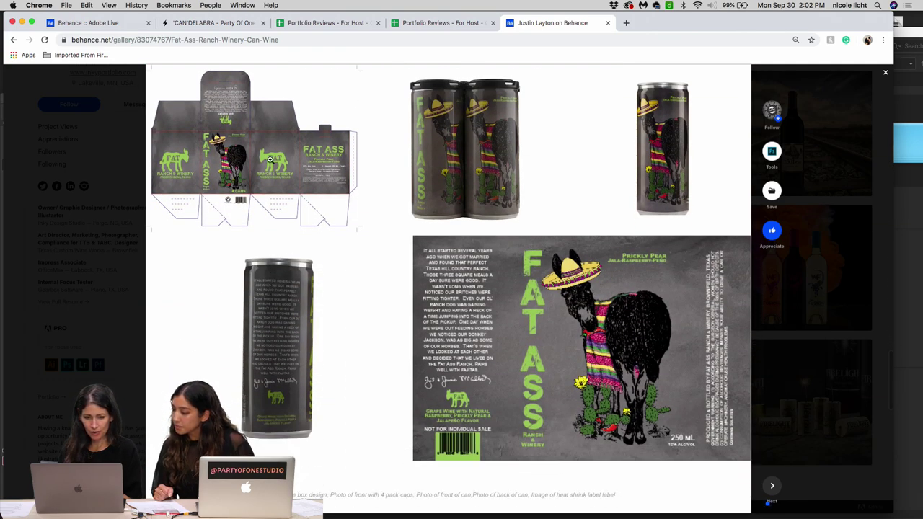
pyautogui.scroll(-6, 313, 331)
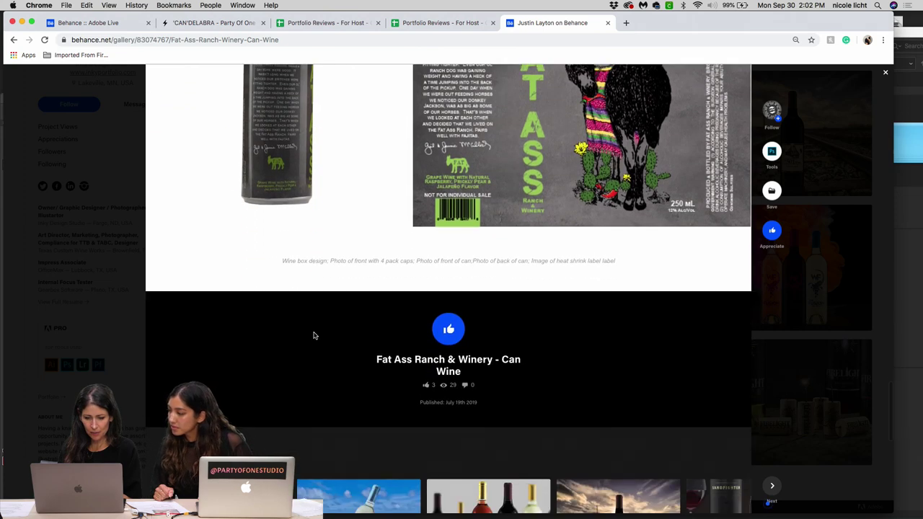
# - Appreciate the Fat Ass Ranch & Winery project, close it, and resize the window on the profile grid
pyautogui.click(453, 329)
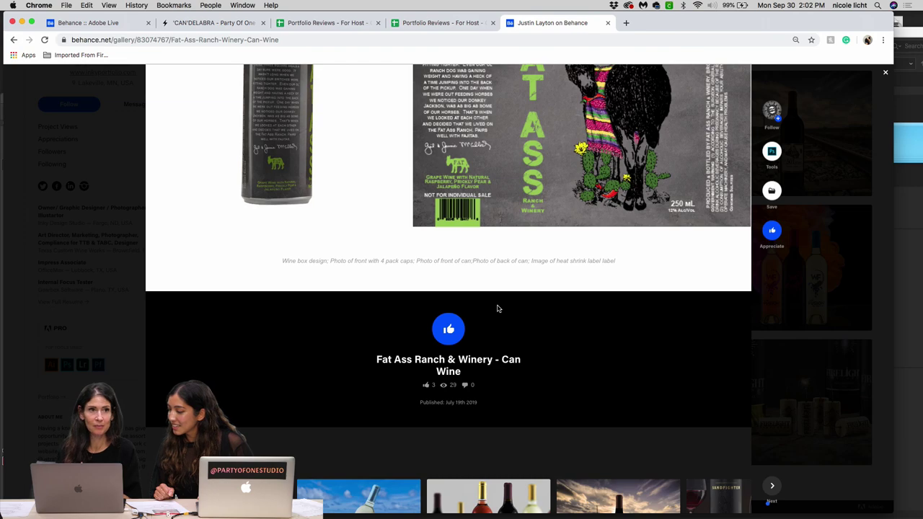
pyautogui.click(441, 328)
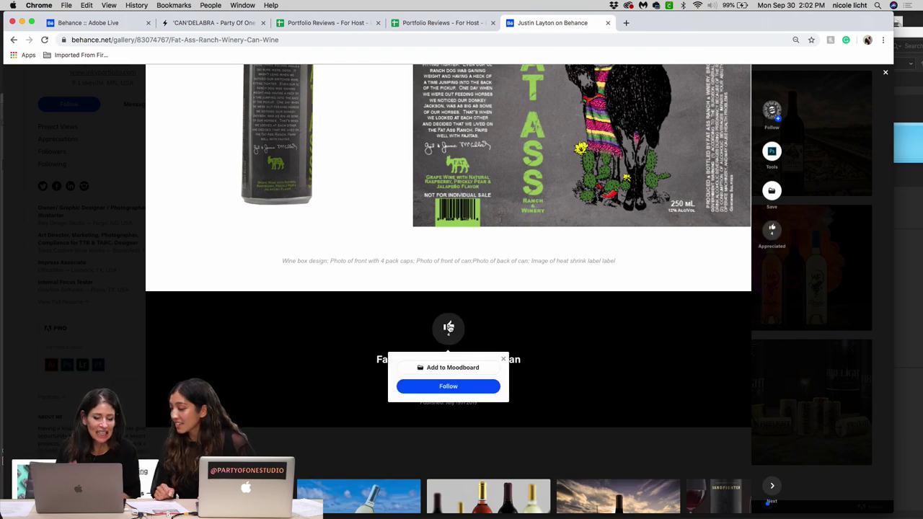
pyautogui.scroll(15, 583, 348)
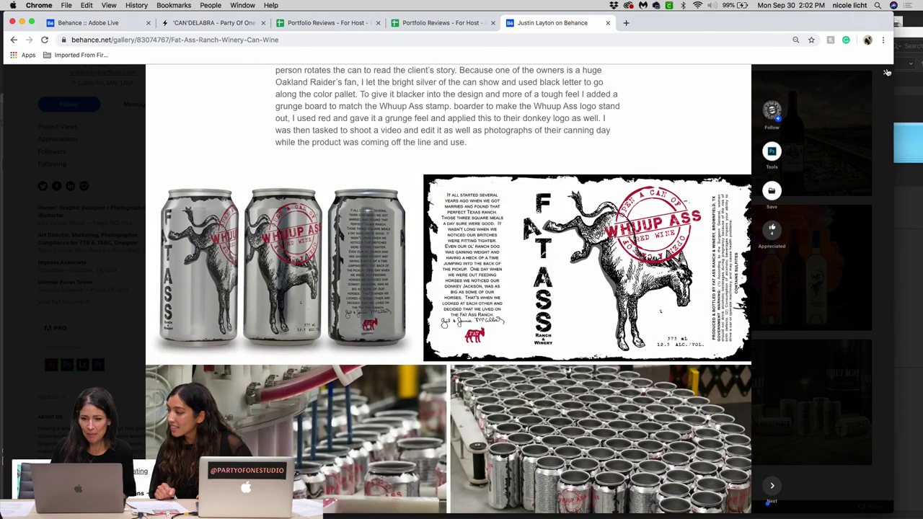
pyautogui.click(887, 73)
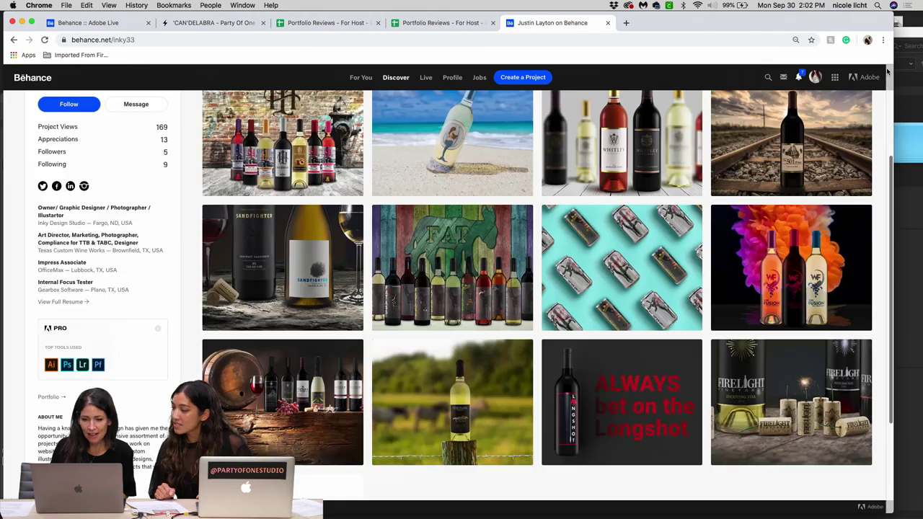
pyautogui.doubleClick(835, 22)
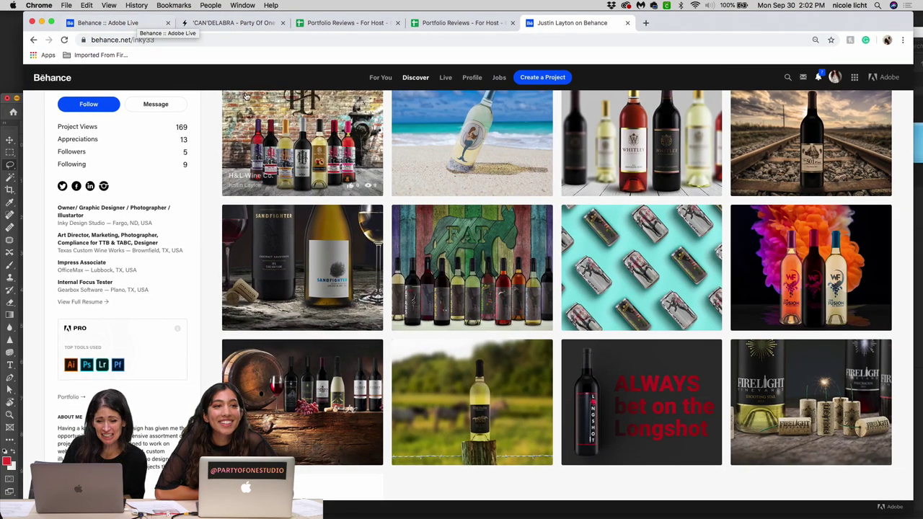
pyautogui.scroll(-1, 335, 210)
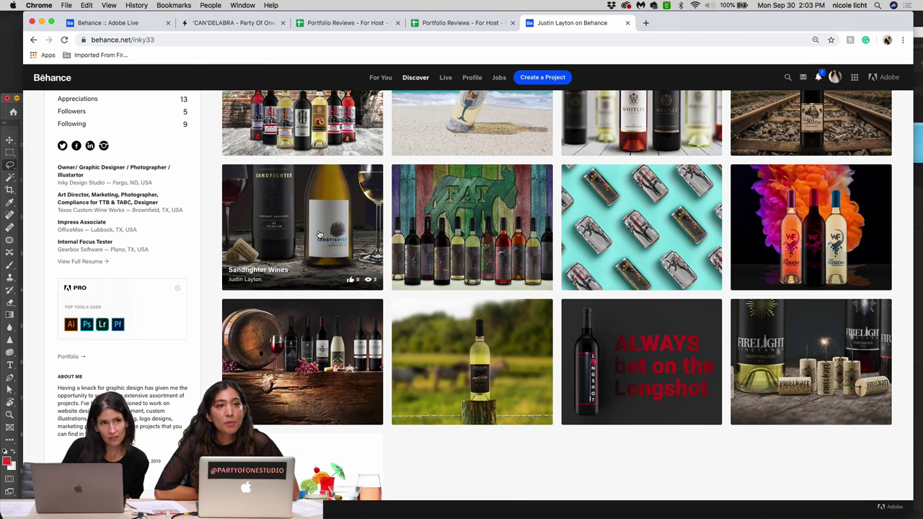
# - Open Sandfighter Wines and browse its Cabernet Sauvignon and Chenin Blanc bottles and Work Performed notes
pyautogui.click(319, 235)
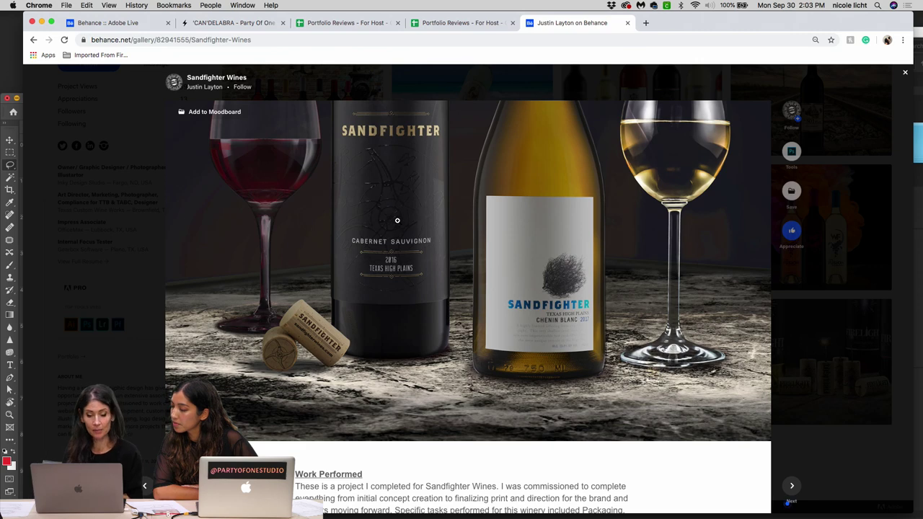
pyautogui.scroll(-1, 396, 221)
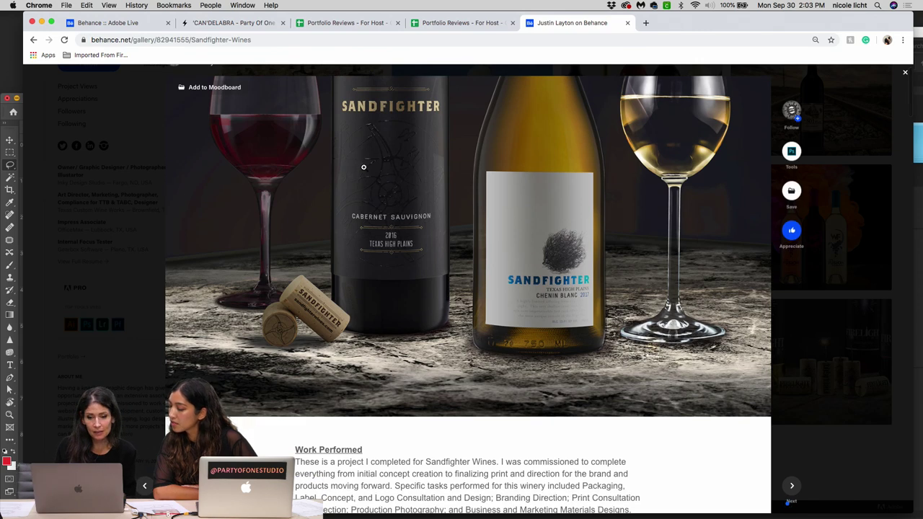
pyautogui.scroll(-1, 432, 227)
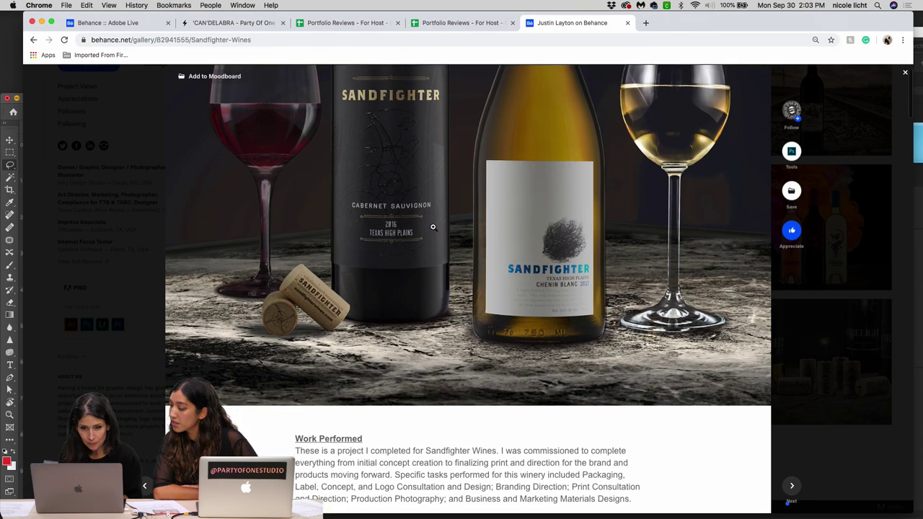
pyautogui.scroll(-5, 433, 227)
pyautogui.scroll(8, 433, 227)
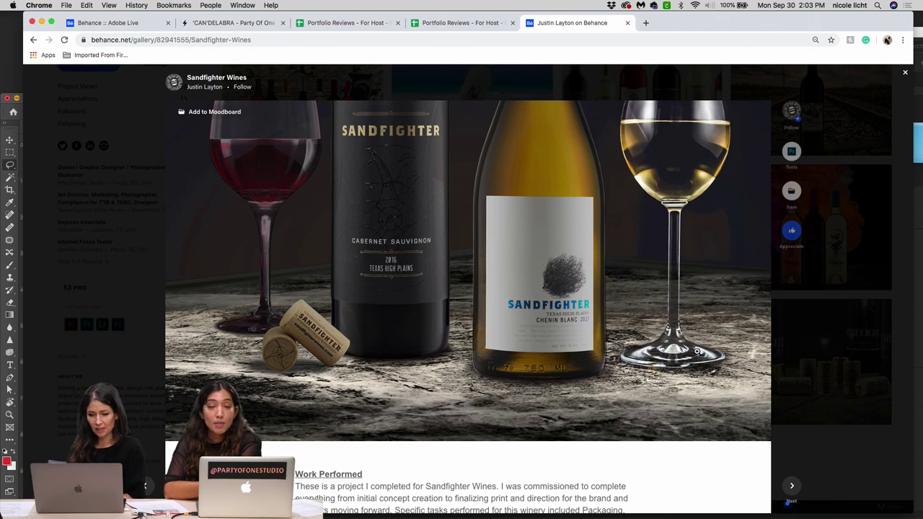
pyautogui.scroll(-1, 696, 351)
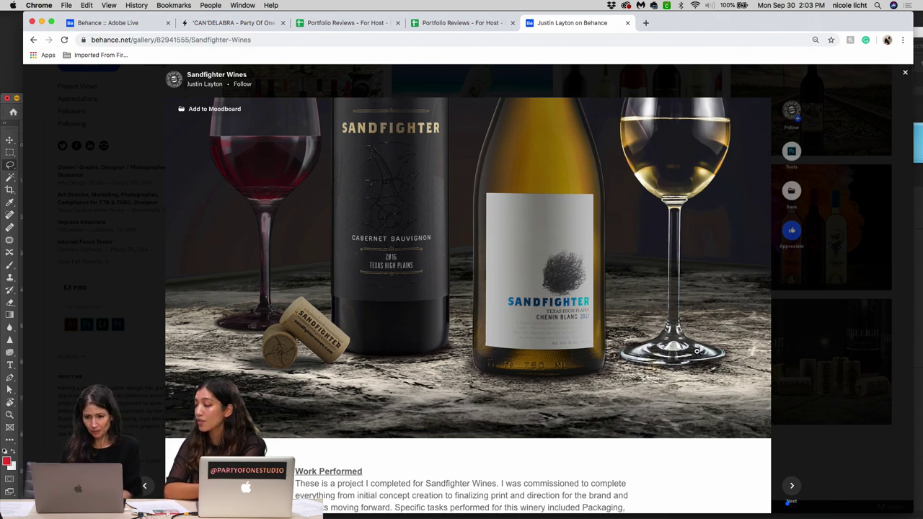
pyautogui.scroll(-2, 697, 351)
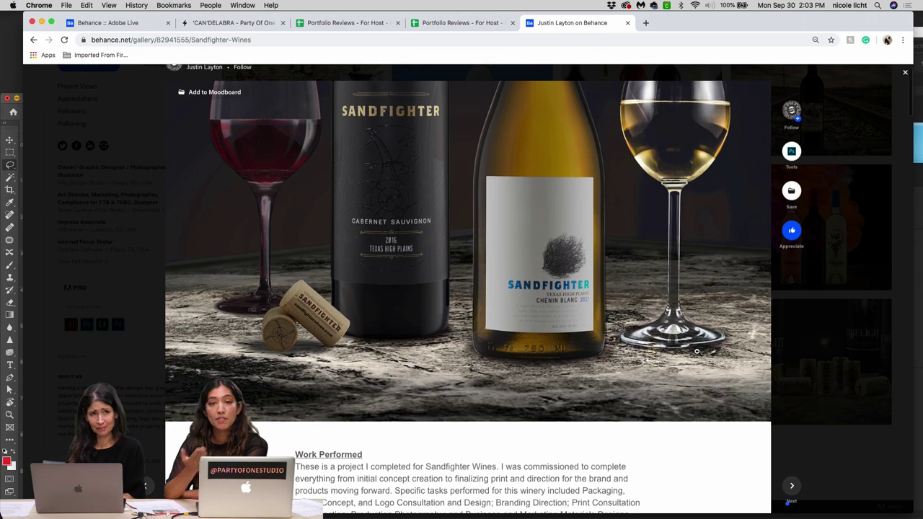
pyautogui.scroll(2, 697, 351)
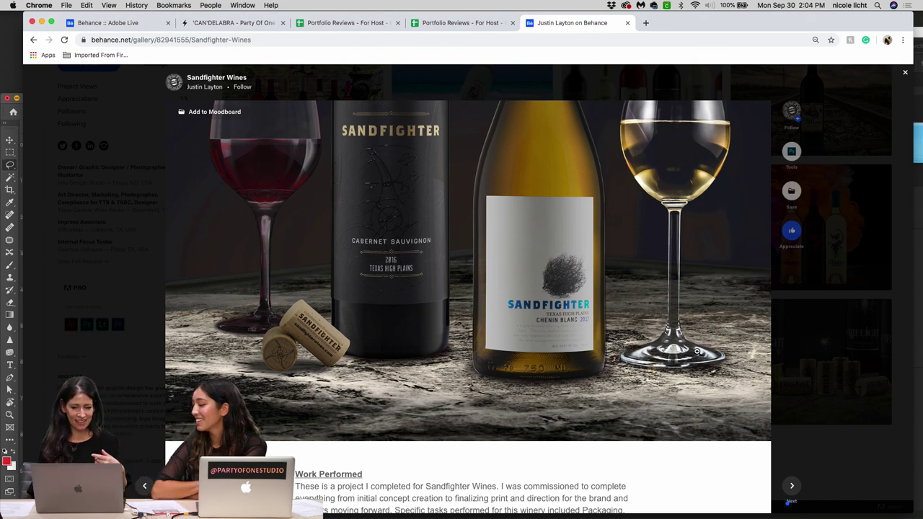
pyautogui.scroll(-3, 697, 351)
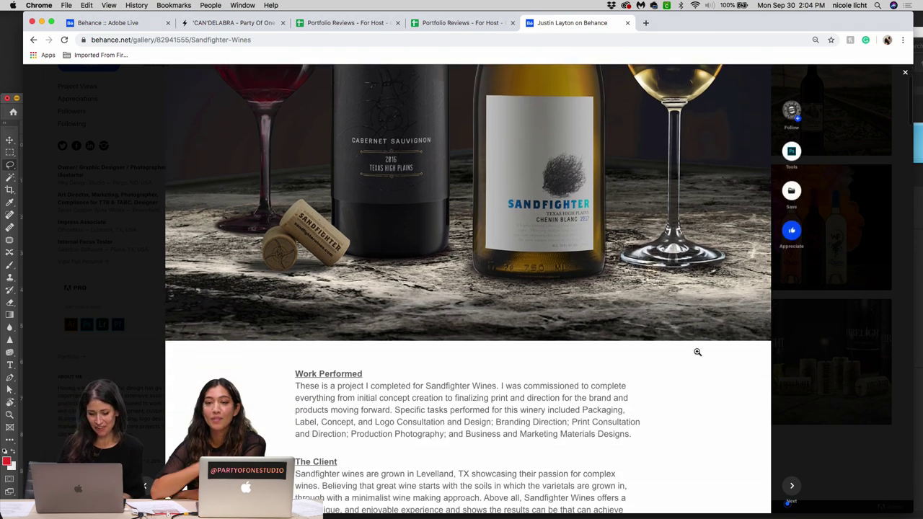
pyautogui.scroll(-2, 697, 351)
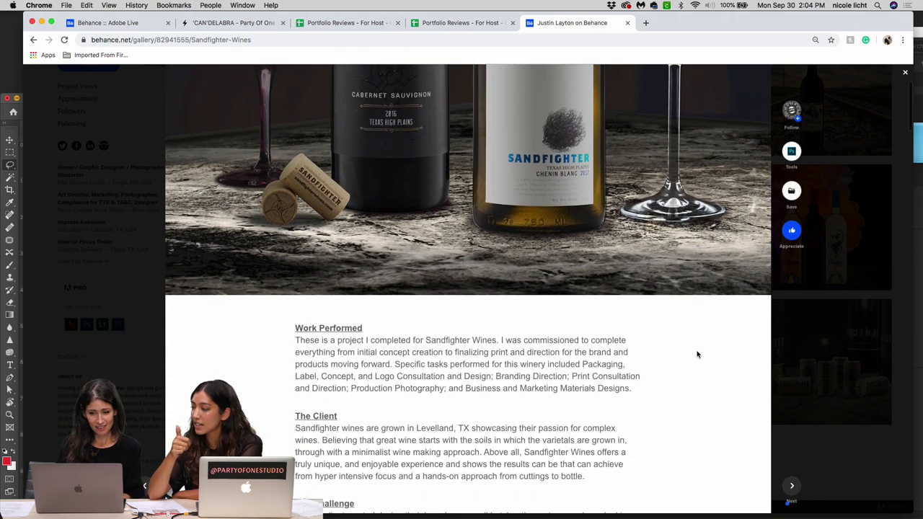
pyautogui.scroll(4, 697, 353)
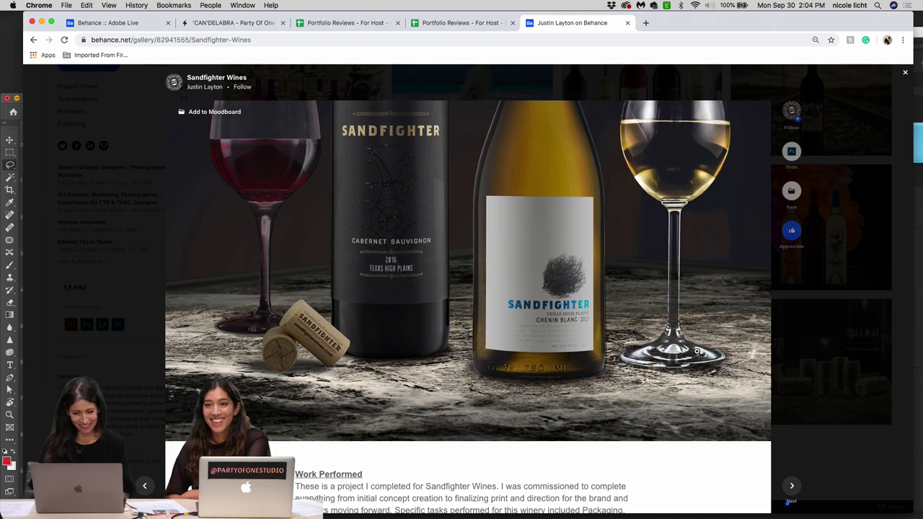
pyautogui.scroll(-5, 696, 351)
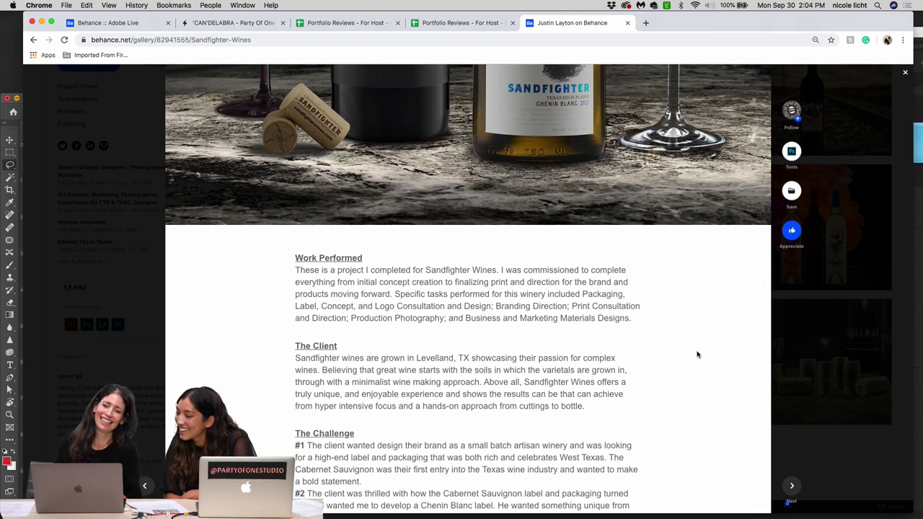
pyautogui.scroll(-1, 696, 354)
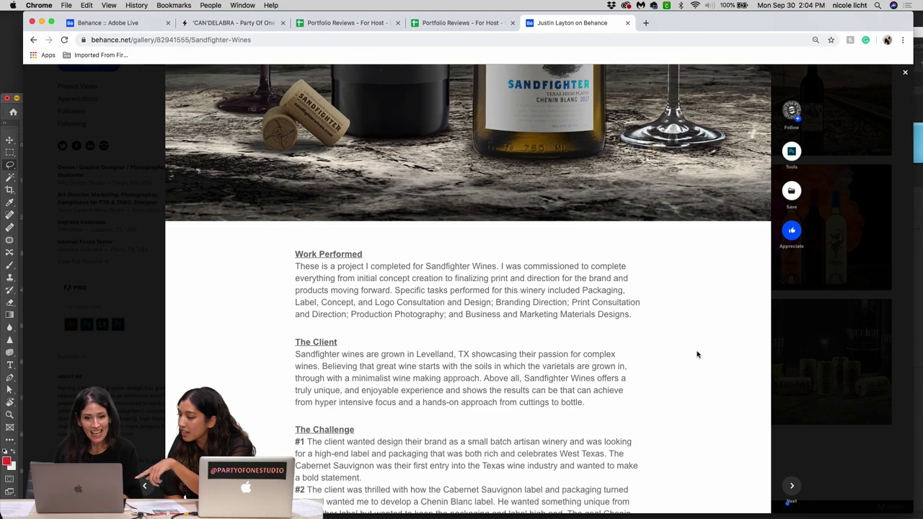
pyautogui.scroll(3, 696, 354)
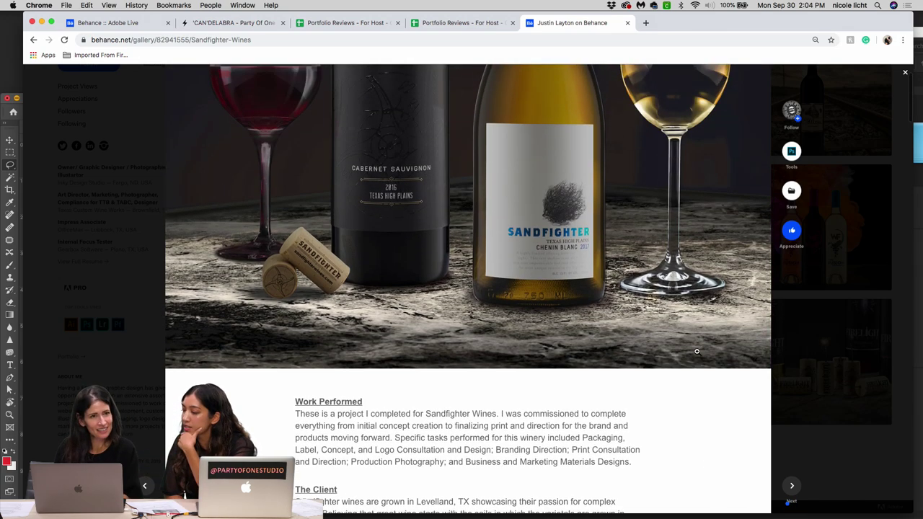
pyautogui.scroll(-6, 697, 353)
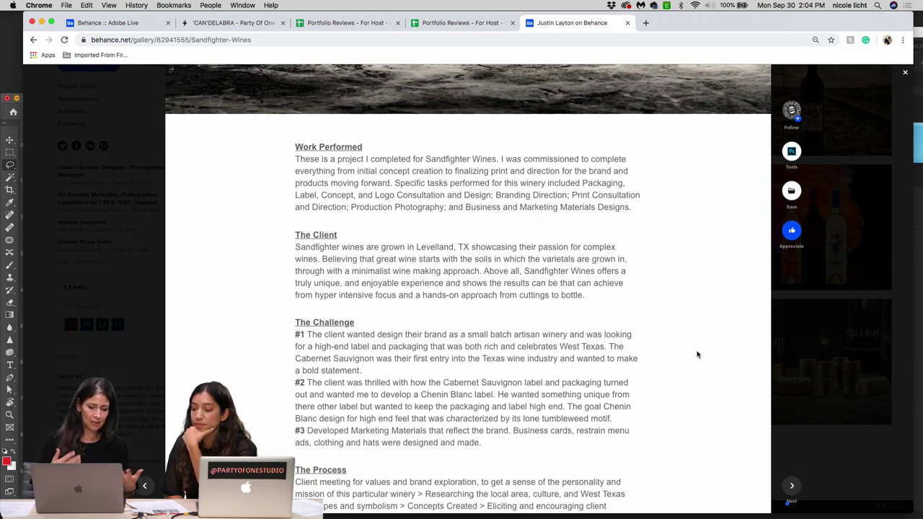
pyautogui.scroll(-3, 697, 354)
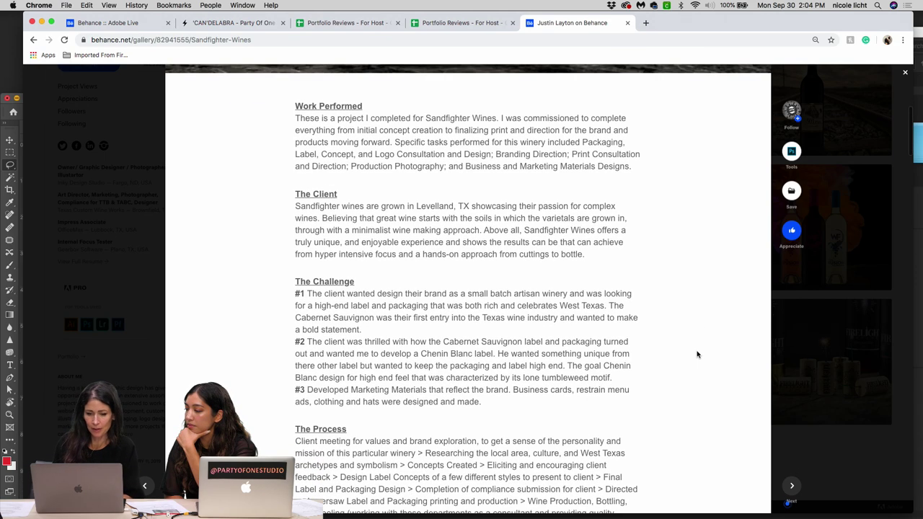
pyautogui.scroll(-2, 697, 354)
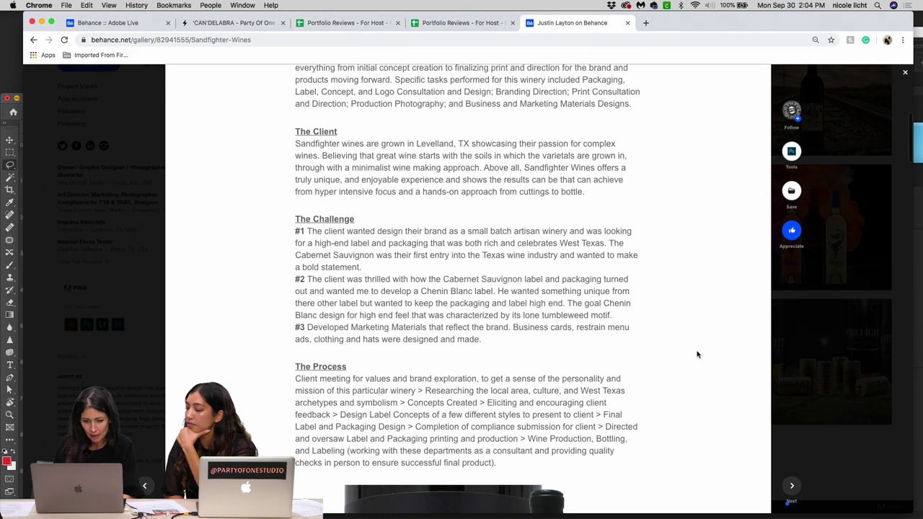
pyautogui.scroll(-15, 697, 354)
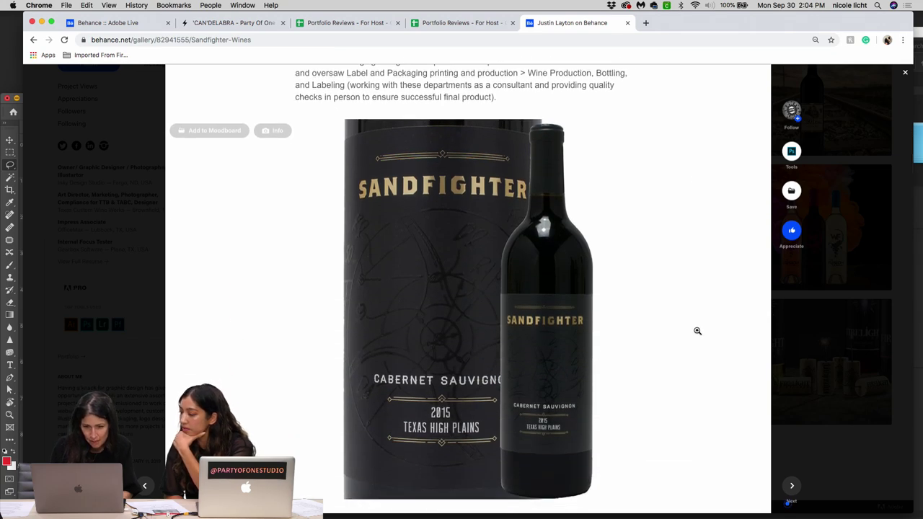
pyautogui.scroll(-15, 615, 405)
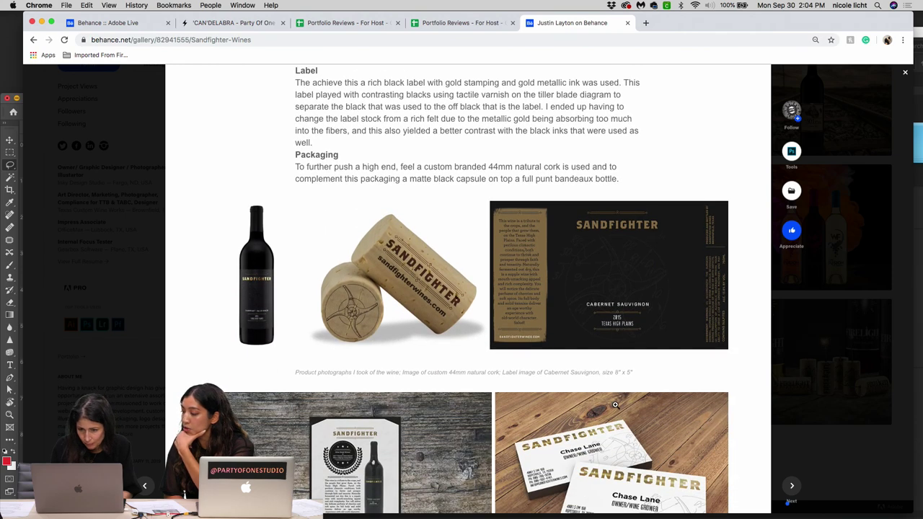
pyautogui.scroll(-7, 615, 406)
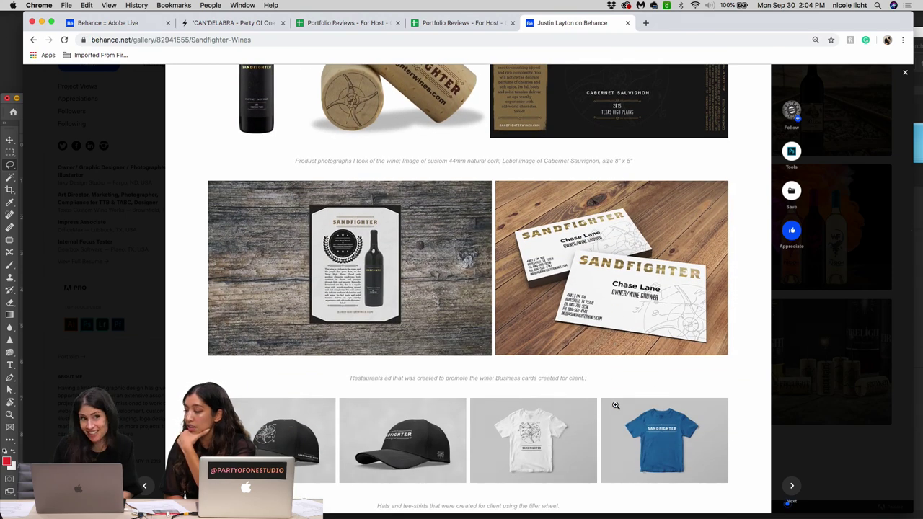
pyautogui.scroll(-10, 616, 405)
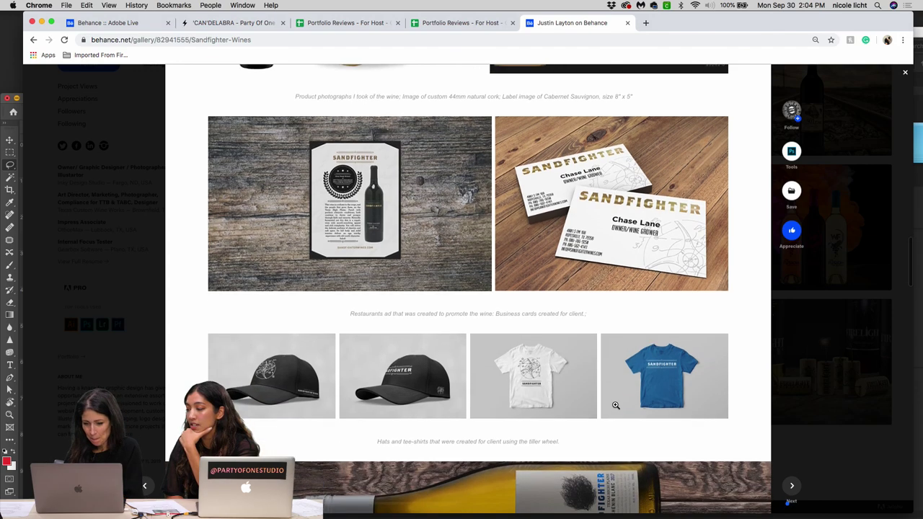
pyautogui.scroll(-20, 615, 405)
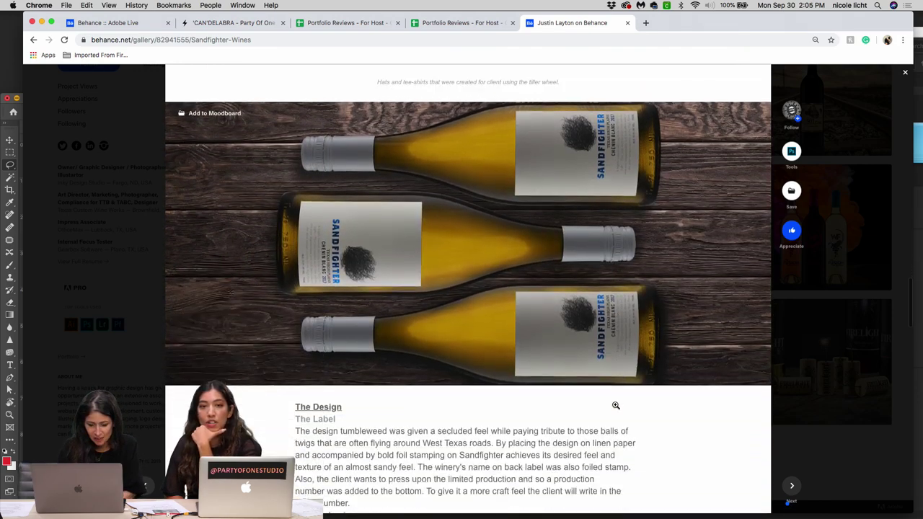
pyautogui.scroll(-8, 615, 409)
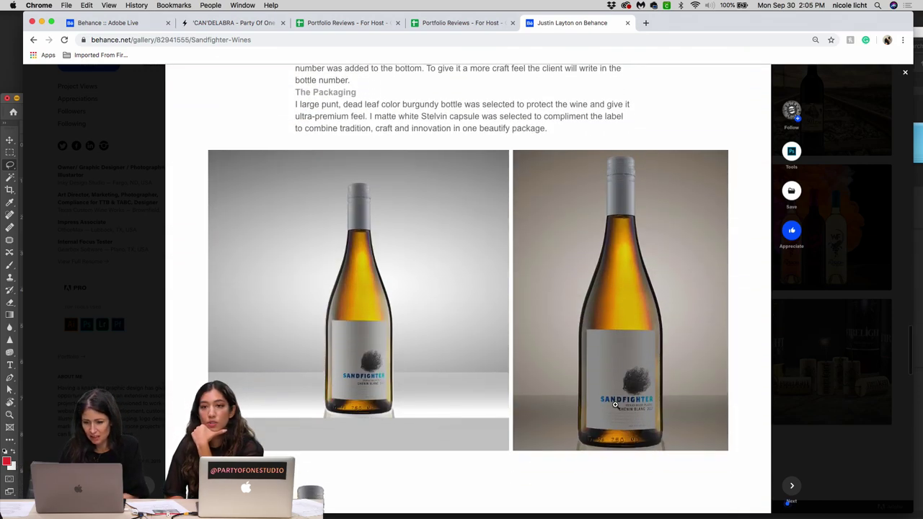
pyautogui.scroll(-3, 615, 405)
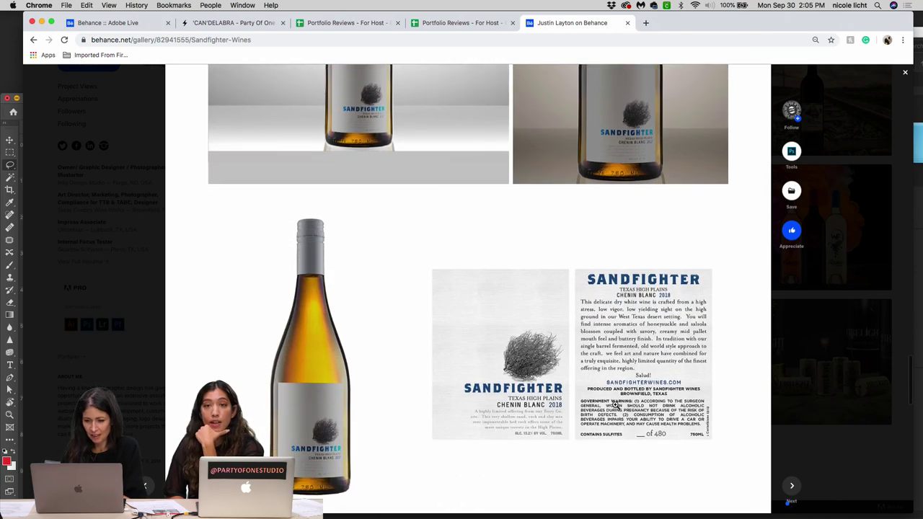
pyautogui.scroll(-12, 616, 406)
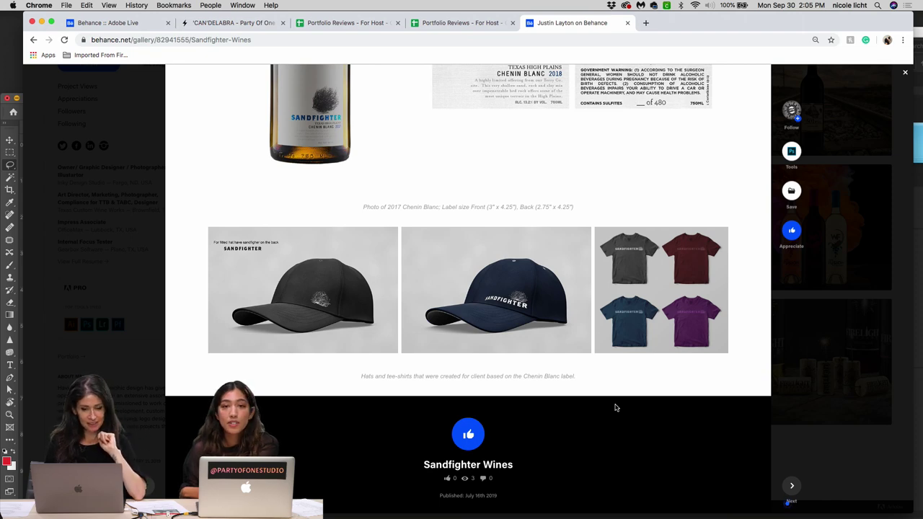
pyautogui.scroll(5, 616, 408)
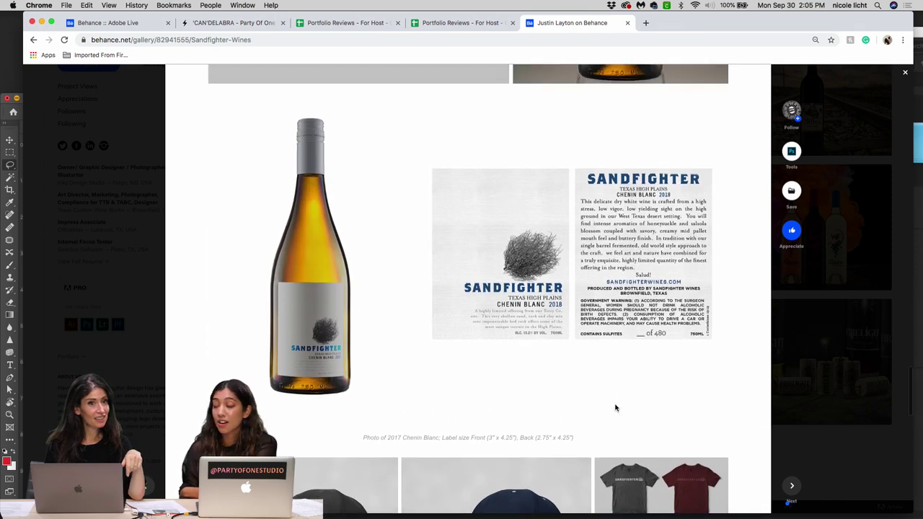
pyautogui.scroll(-10, 615, 408)
pyautogui.scroll(2, 614, 406)
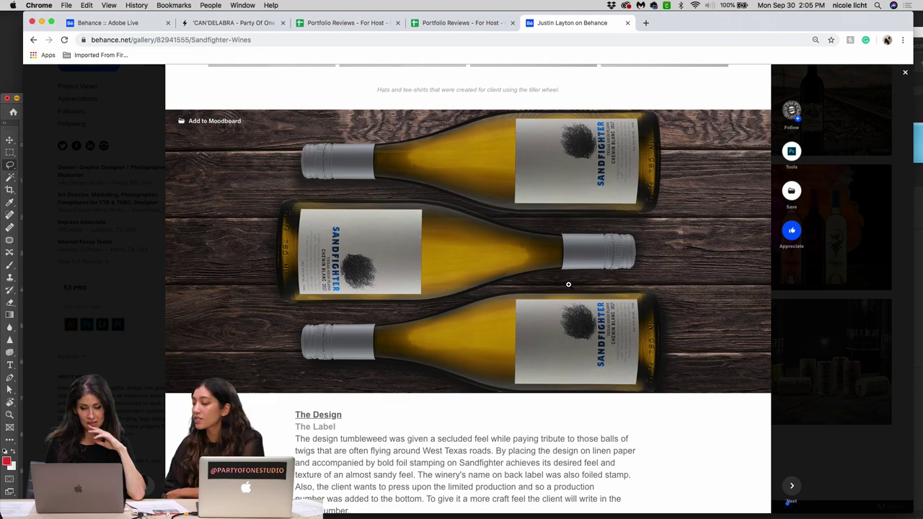
# - Scroll to the top of Sandfighter Wines, close it, and scroll down the profile's wine-project gallery
pyautogui.scroll(1, 568, 284)
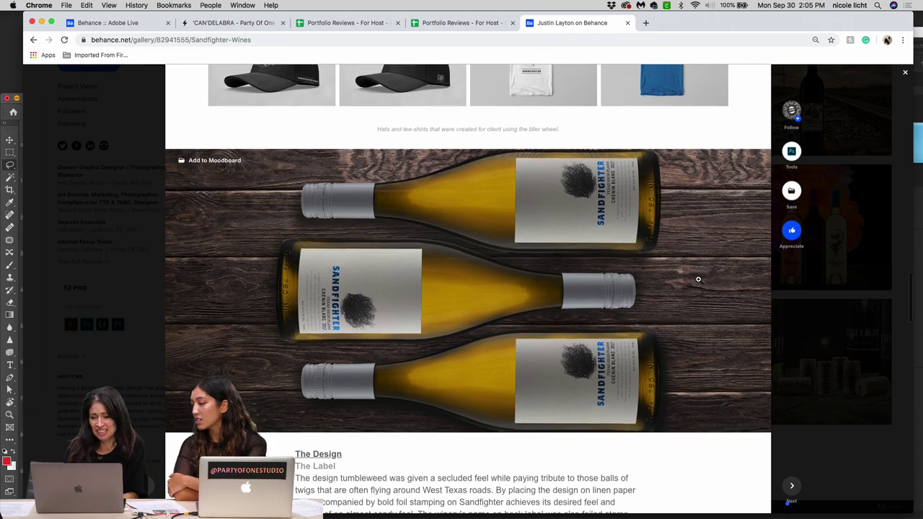
pyautogui.scroll(3, 698, 281)
pyautogui.scroll(3, 698, 282)
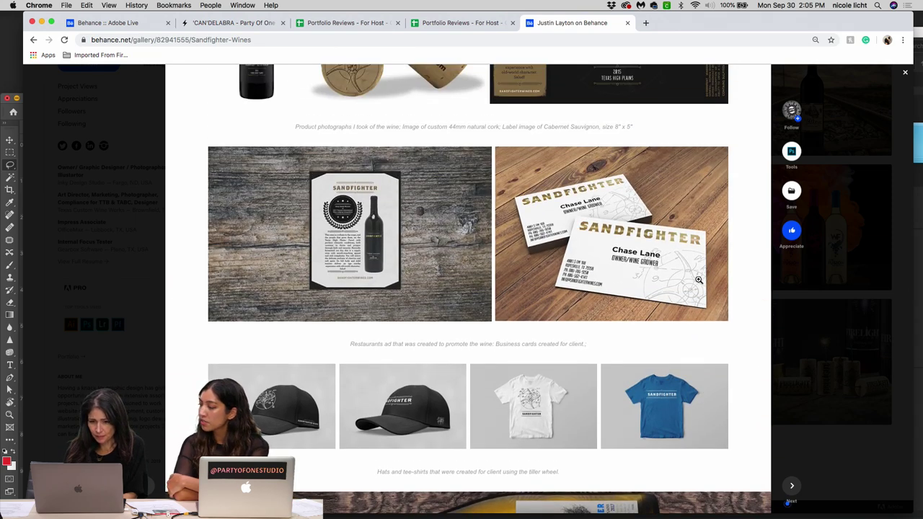
pyautogui.scroll(6, 697, 280)
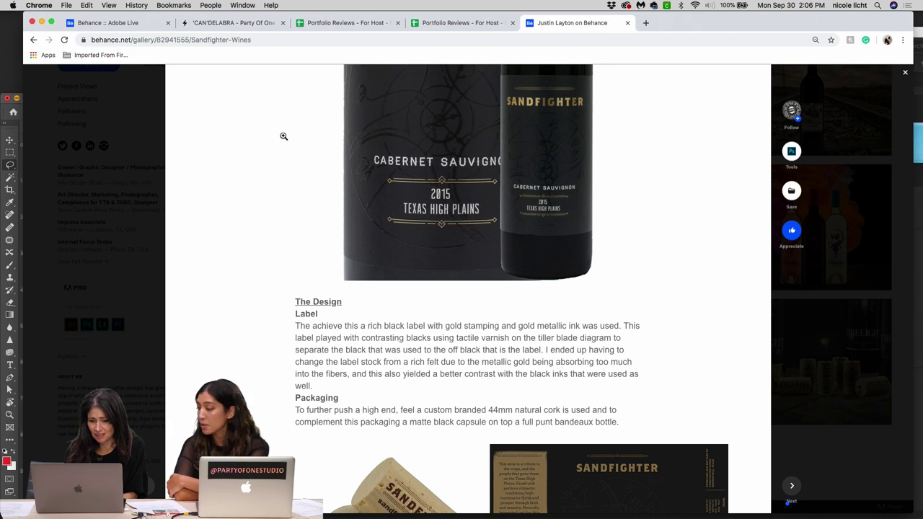
pyautogui.scroll(10, 283, 136)
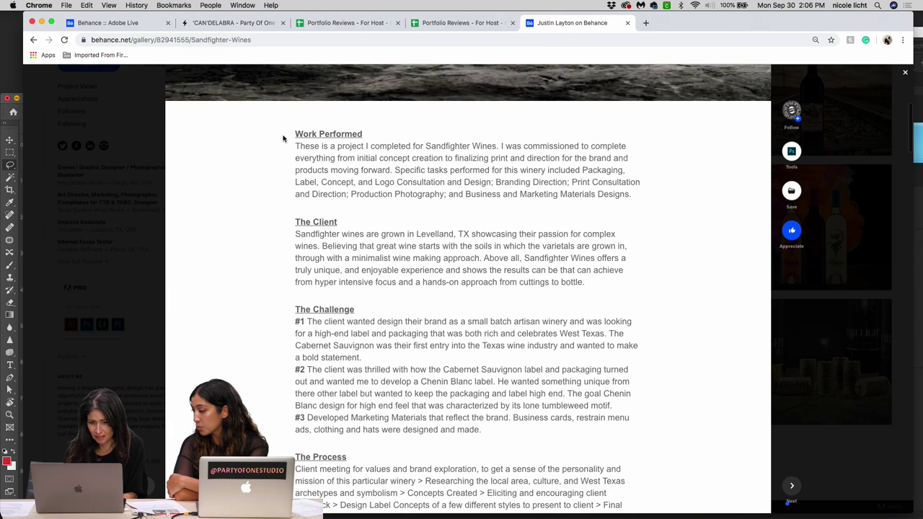
pyautogui.click(906, 72)
pyautogui.scroll(-2, 620, 209)
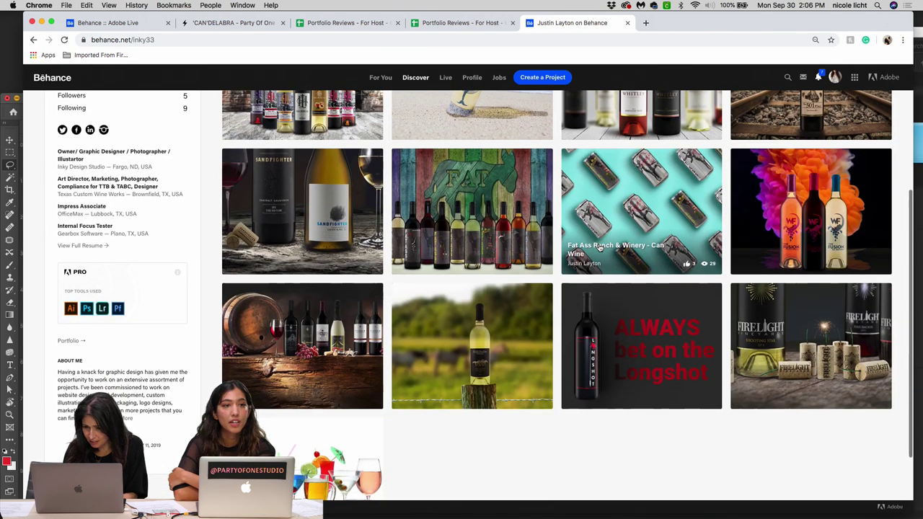
pyautogui.scroll(-2, 598, 247)
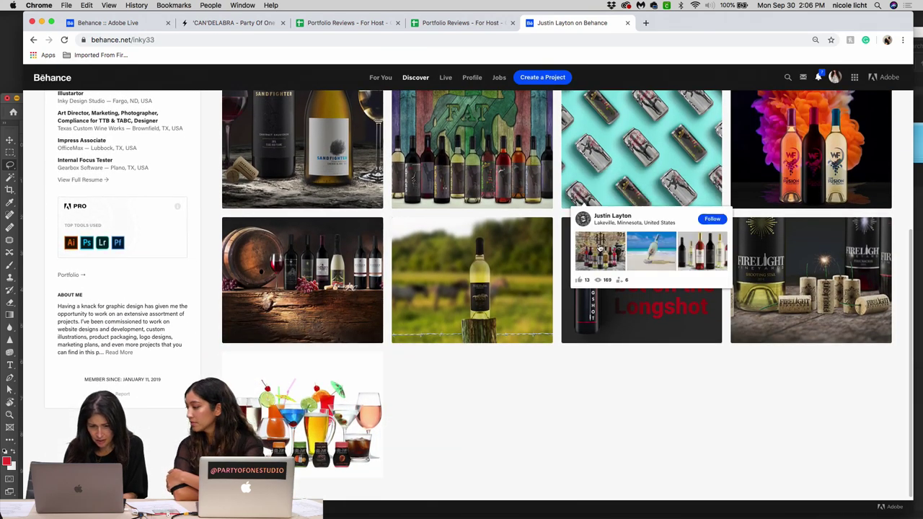
pyautogui.scroll(-1, 599, 247)
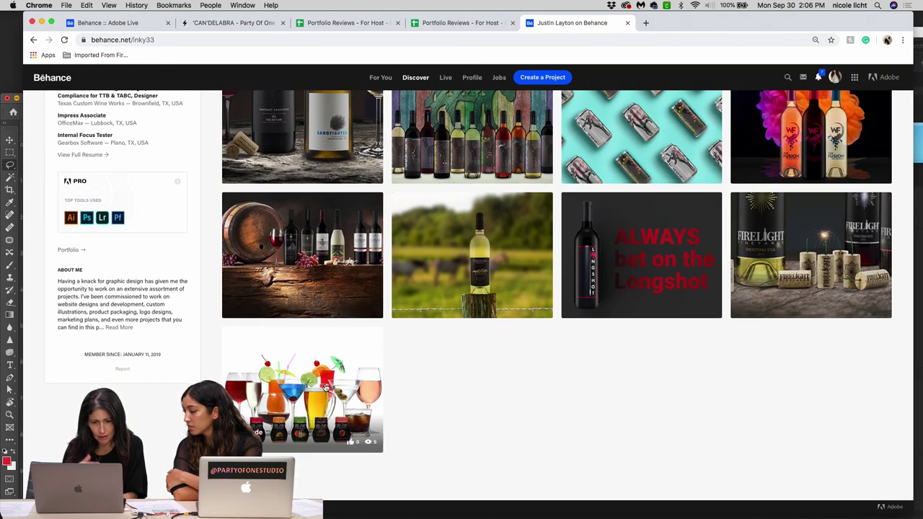
# - Open the barrel-thumbnail Caprock Winery project and scroll down to its Designs section on tasting-room labels
pyautogui.click(322, 236)
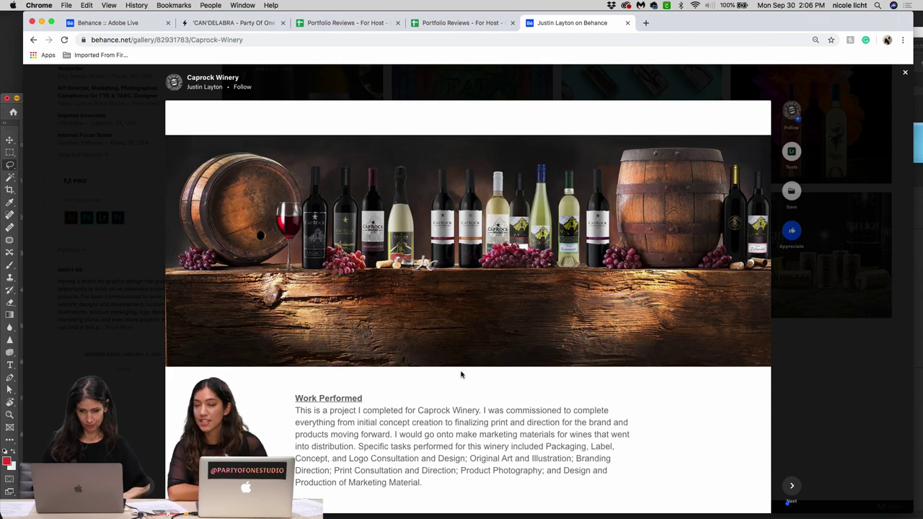
pyautogui.scroll(-1, 462, 374)
pyautogui.scroll(-15, 462, 374)
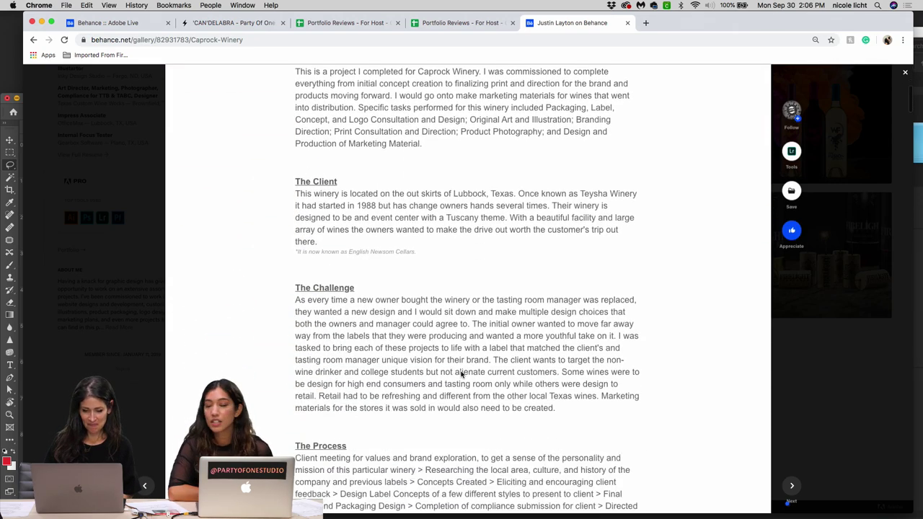
pyautogui.scroll(-5, 461, 372)
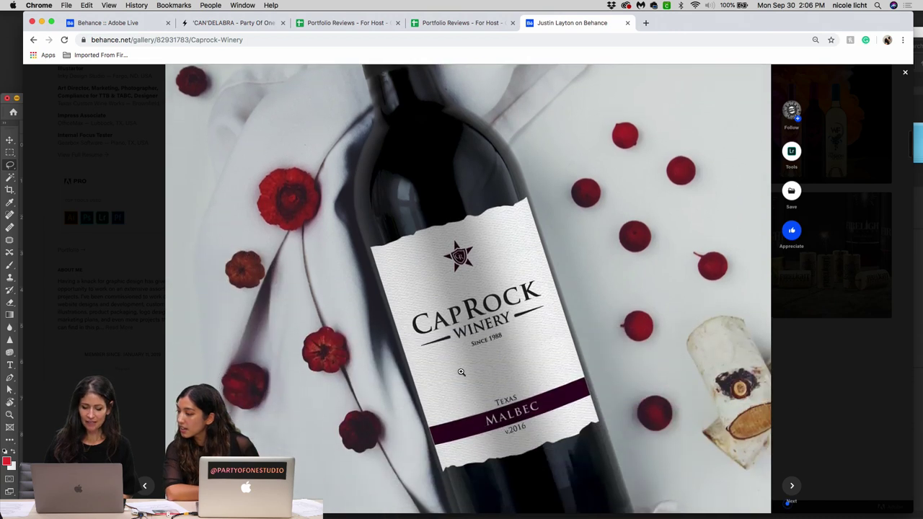
pyautogui.scroll(-3, 460, 371)
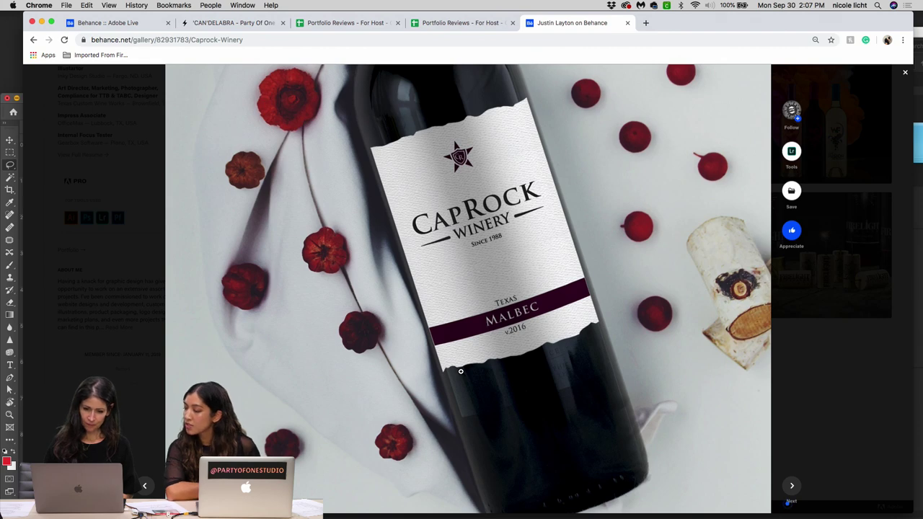
pyautogui.scroll(-10, 461, 372)
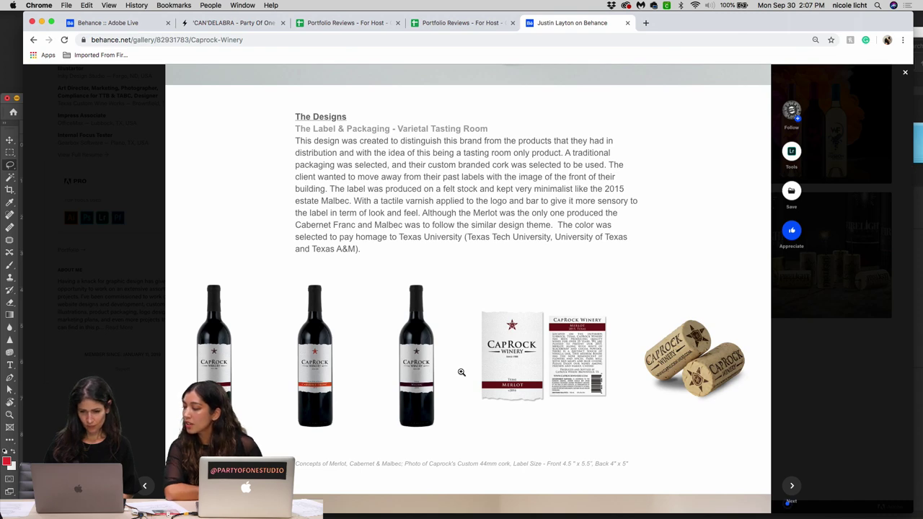
# - Scroll past the Legacy wine photo and 'The Designs' notes down to the Malbec 2014 bottle photo
pyautogui.scroll(-6, 461, 371)
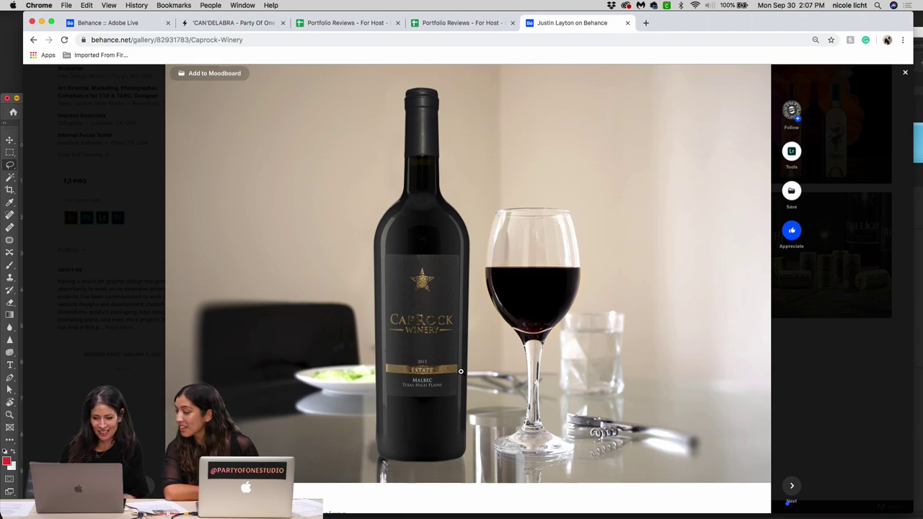
pyautogui.scroll(-5, 461, 371)
pyautogui.scroll(-6, 461, 371)
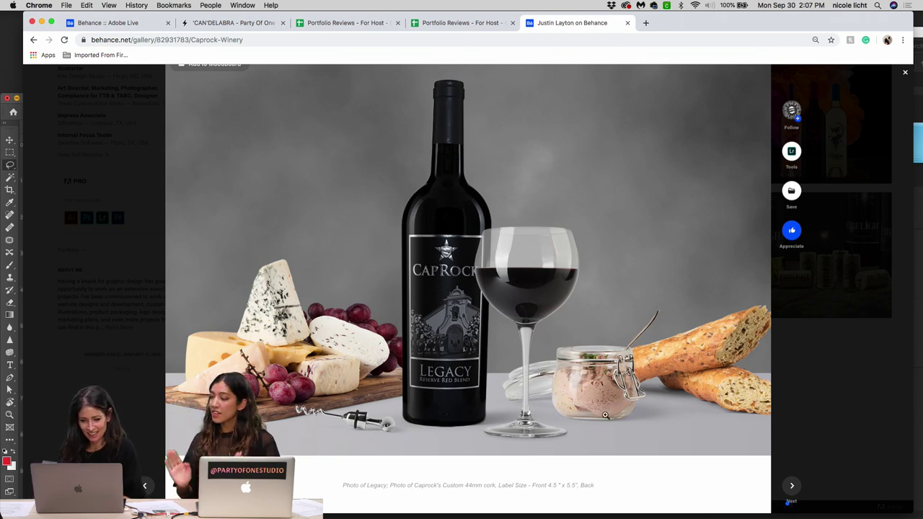
pyautogui.scroll(-2, 605, 416)
pyautogui.scroll(1, 605, 417)
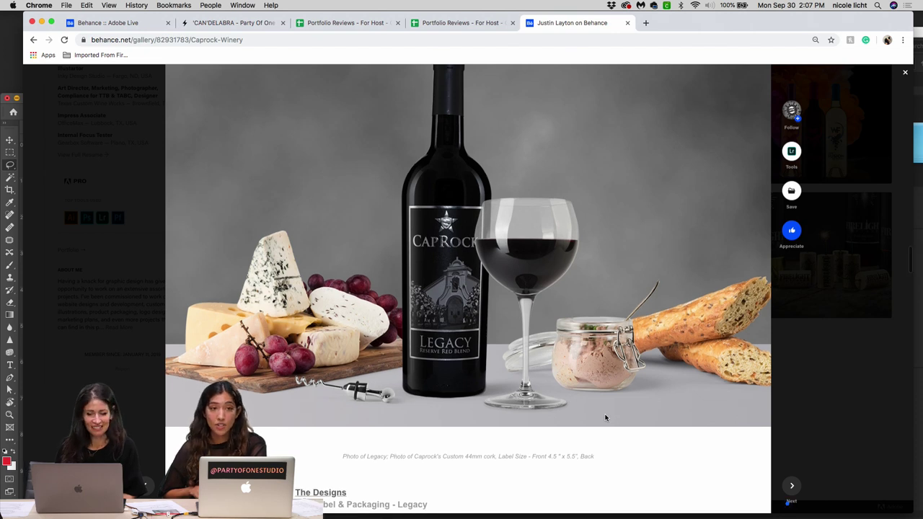
pyautogui.scroll(-1, 607, 416)
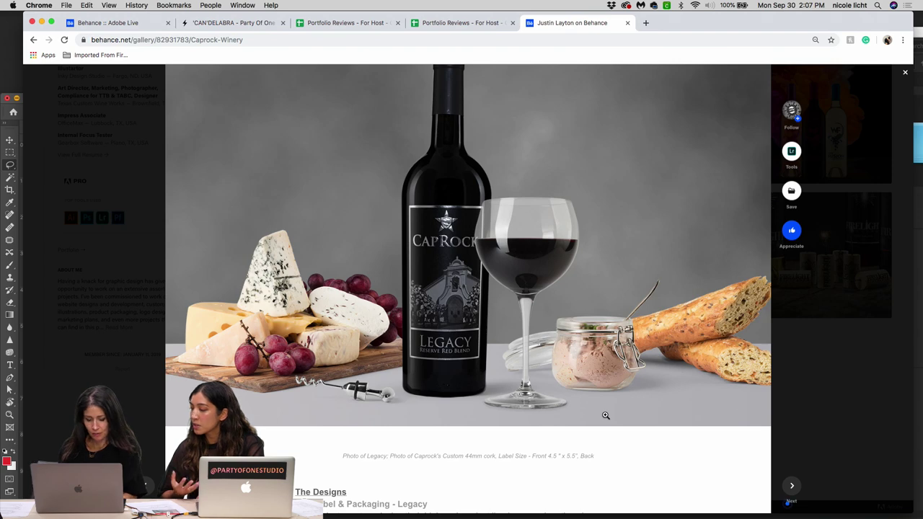
pyautogui.scroll(-1, 605, 415)
pyautogui.scroll(-3, 606, 416)
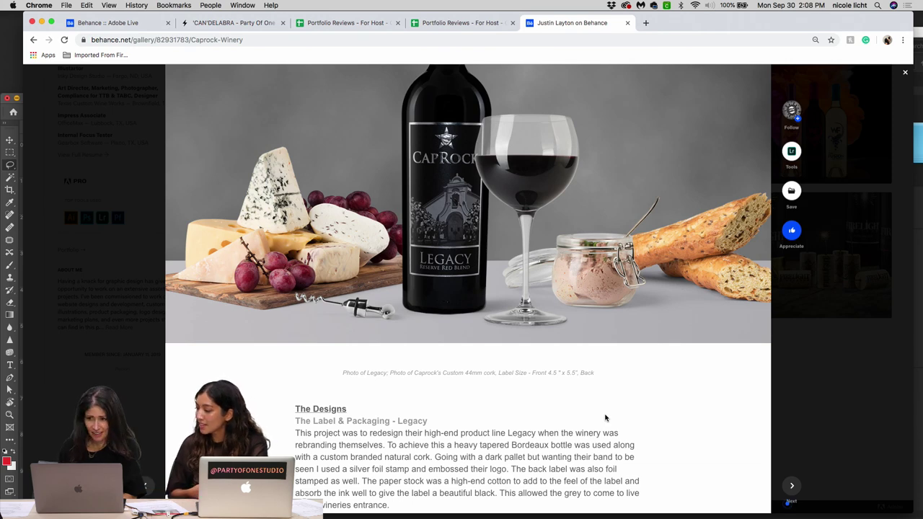
pyautogui.scroll(-15, 606, 416)
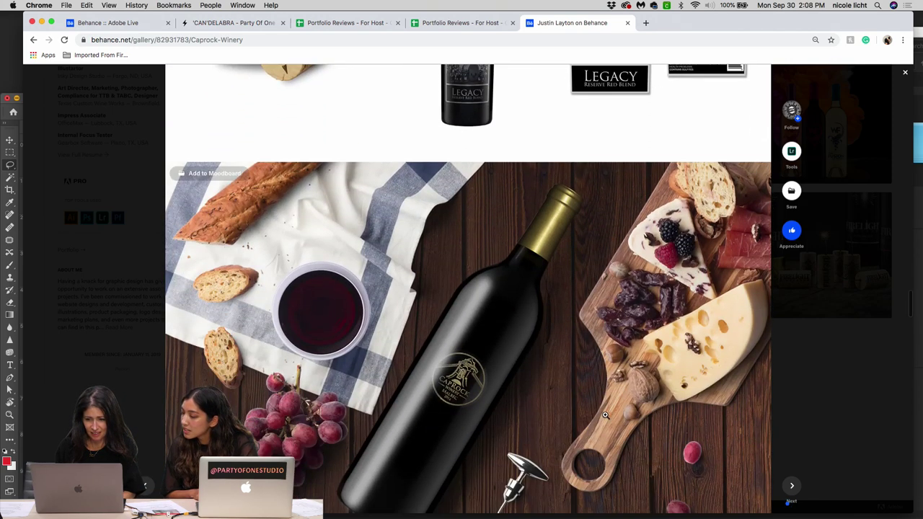
# - Scroll through the Distribution Wines and Varietal Tasting Room labels and corks to the project's footer
pyautogui.scroll(-10, 606, 416)
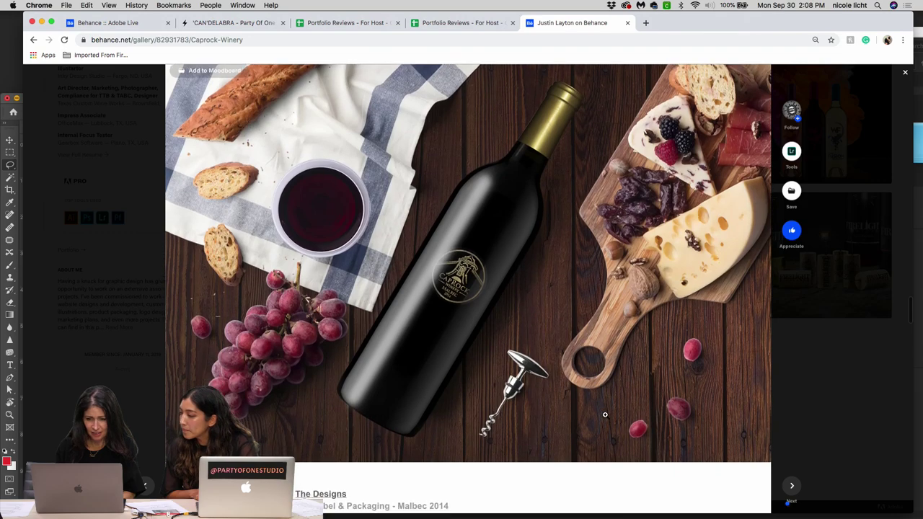
pyautogui.scroll(-10, 606, 417)
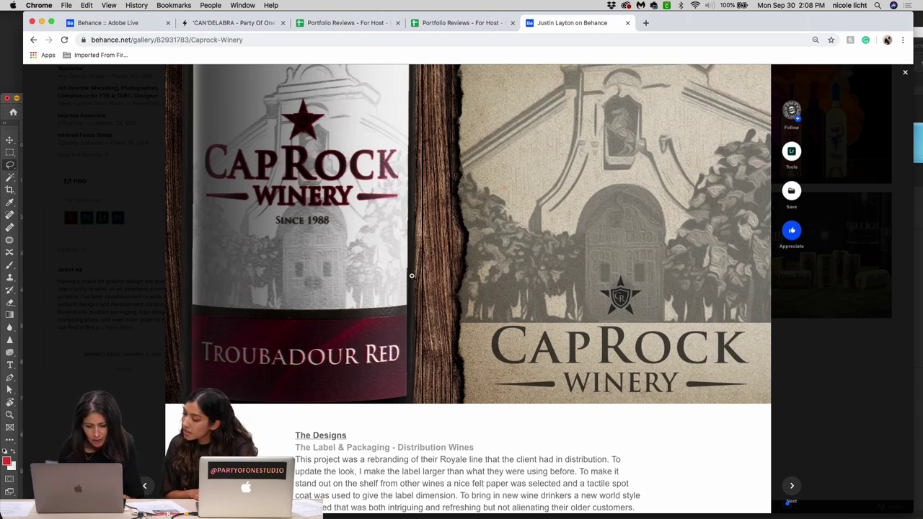
pyautogui.scroll(-1, 429, 398)
pyautogui.scroll(-5, 429, 398)
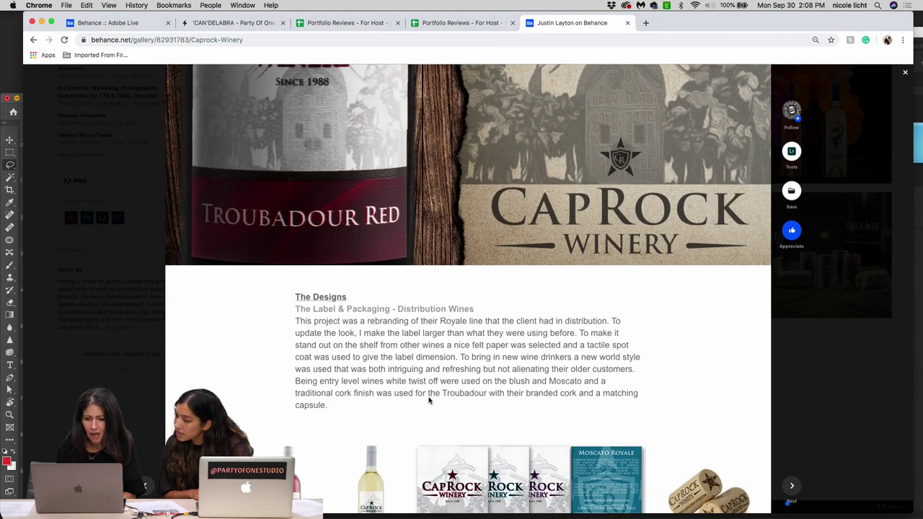
pyautogui.scroll(-6, 429, 401)
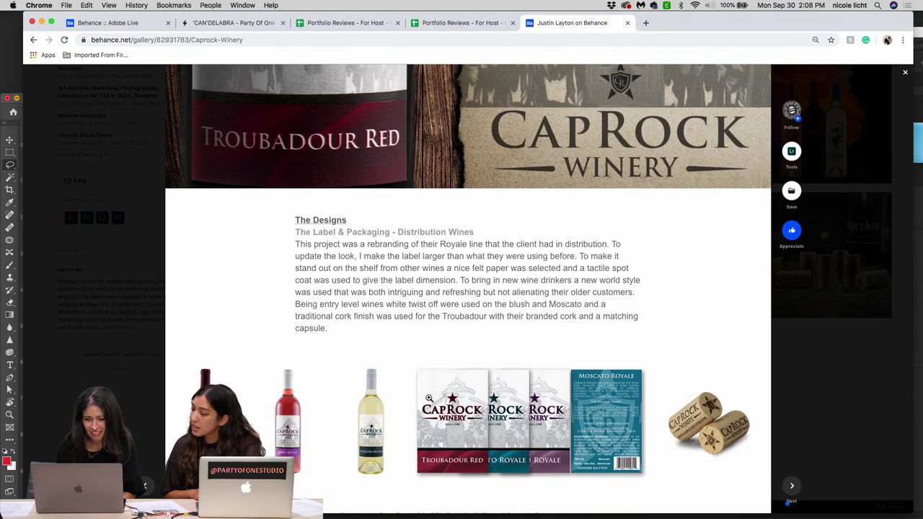
pyautogui.scroll(-10, 429, 398)
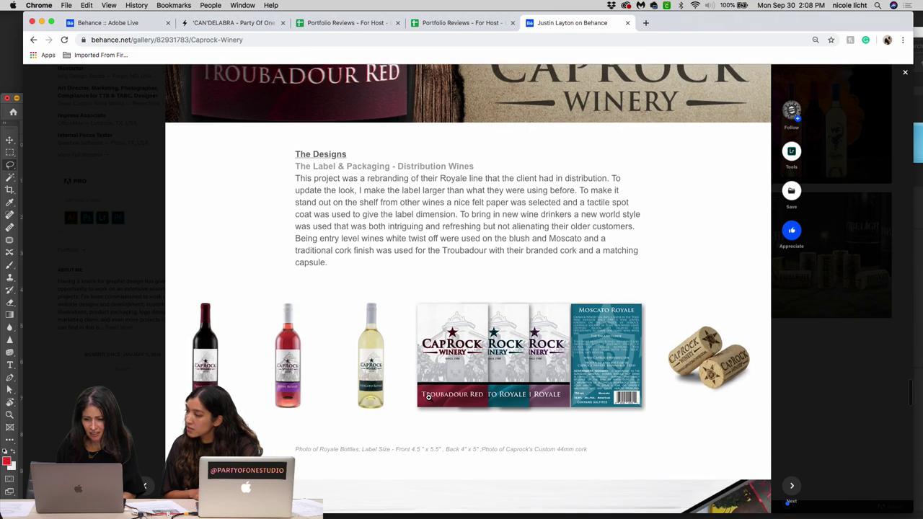
pyautogui.scroll(-15, 429, 398)
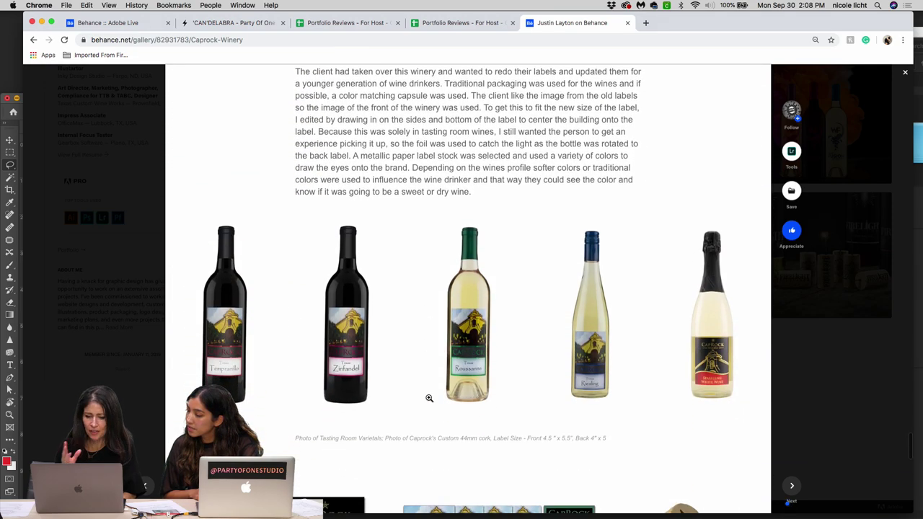
pyautogui.scroll(-2, 429, 398)
pyautogui.scroll(-9, 429, 398)
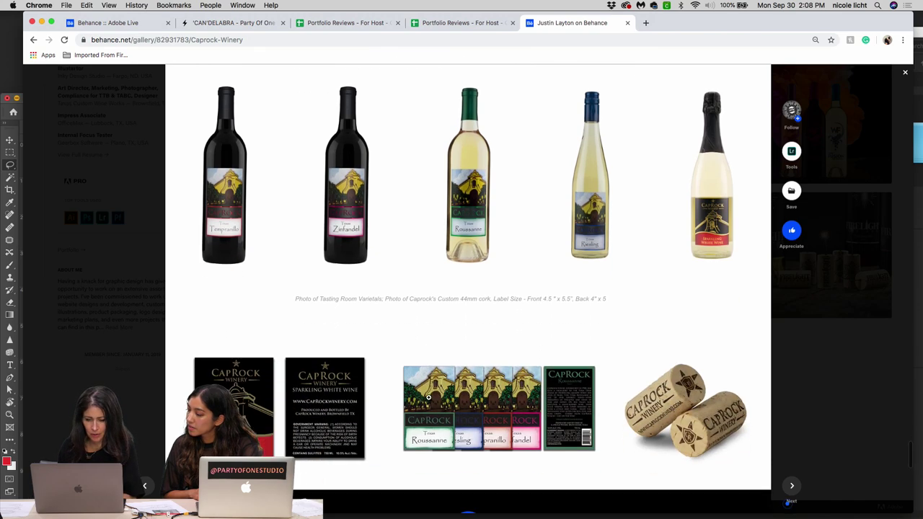
pyautogui.scroll(-5, 429, 399)
pyautogui.scroll(-1, 429, 398)
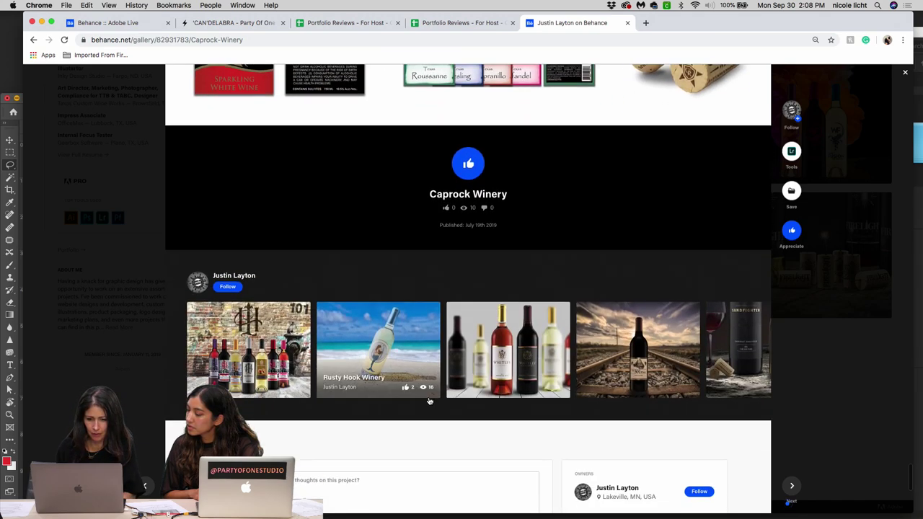
pyautogui.scroll(10, 530, 322)
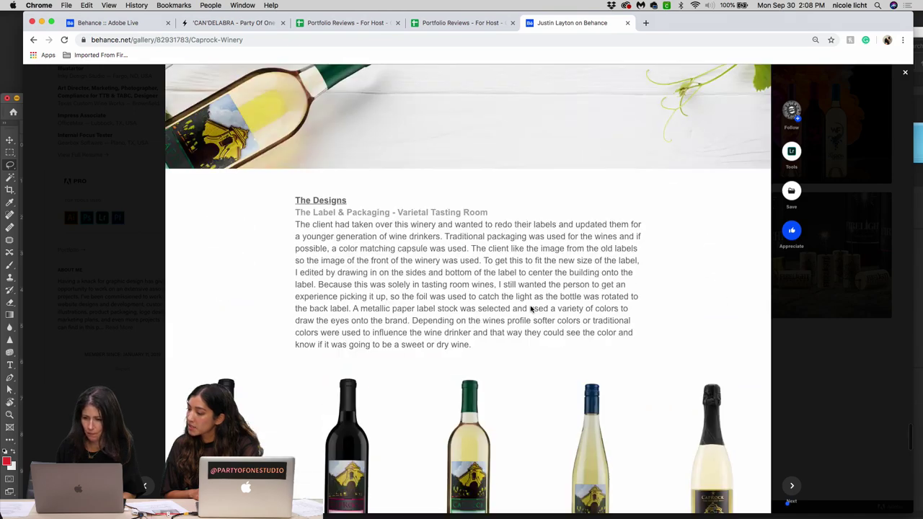
pyautogui.scroll(-8, 531, 307)
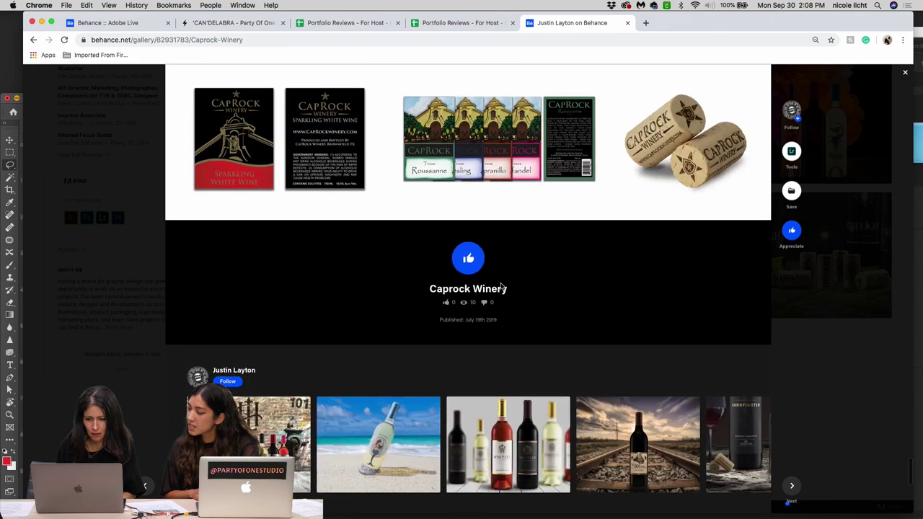
# - Appreciate the Caprock Winery project and close it to return to the designer's profile
pyautogui.click(468, 257)
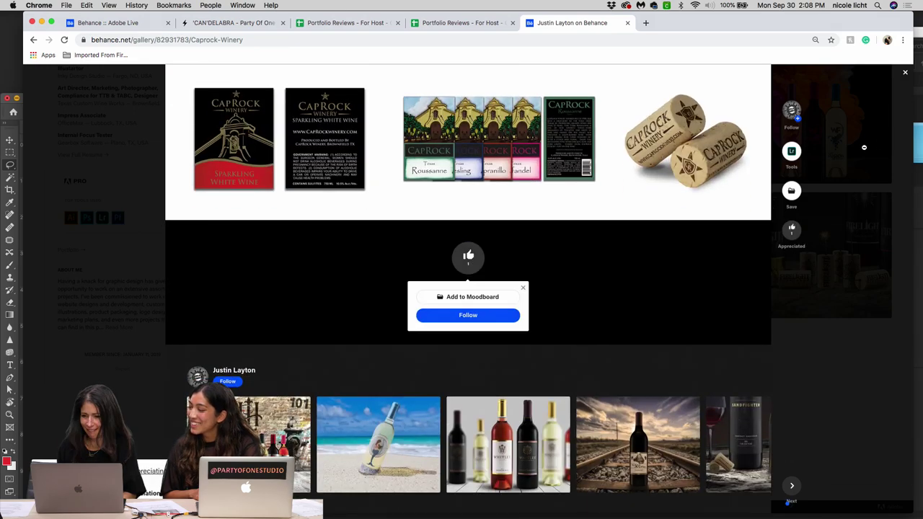
pyautogui.click(891, 403)
pyautogui.scroll(3, 605, 288)
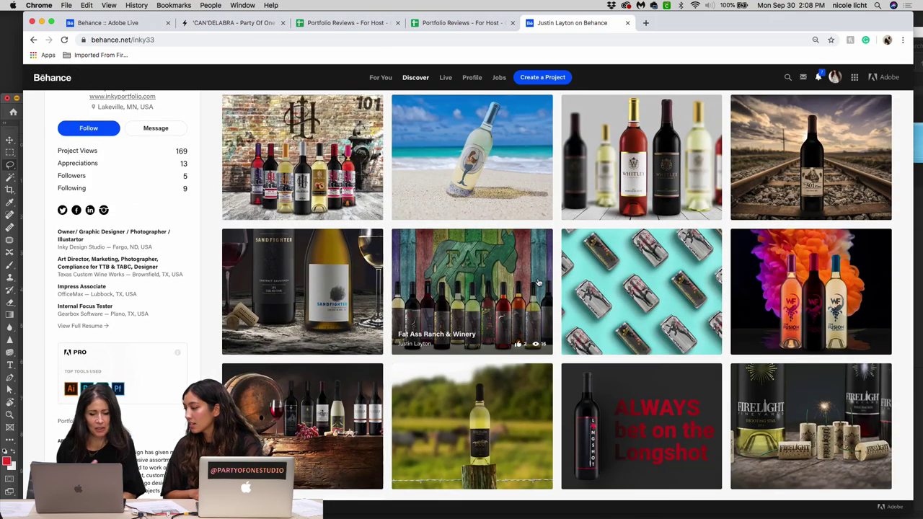
pyautogui.scroll(3, 534, 282)
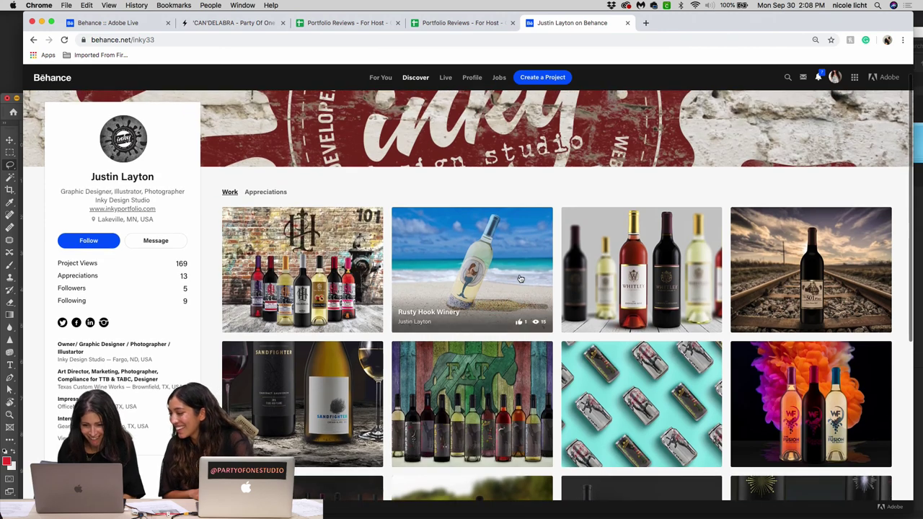
# - Open the Rusty Hook Winery project and scroll through its mermaid-label designs to the end
pyautogui.click(510, 250)
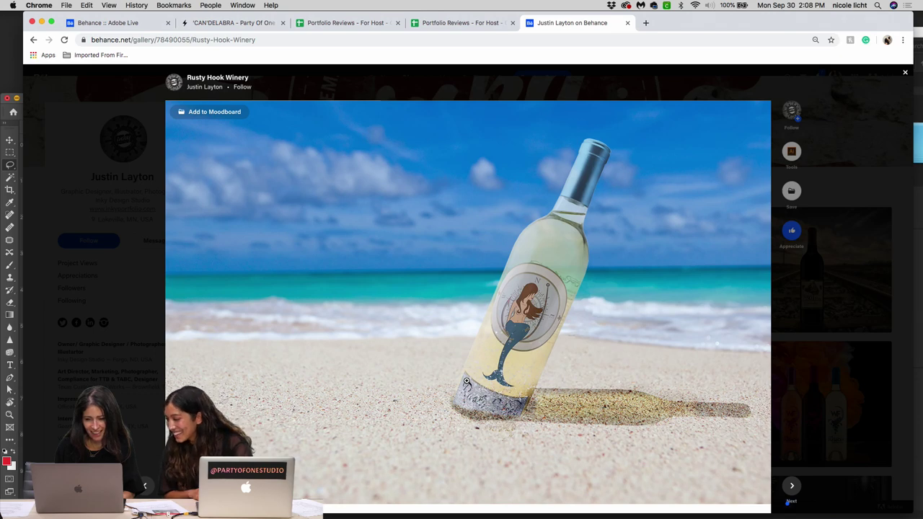
pyautogui.scroll(-5, 466, 381)
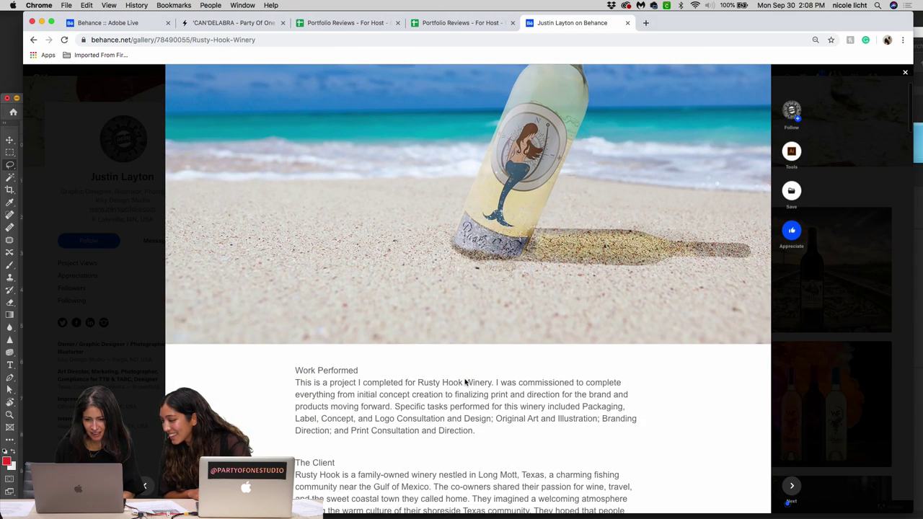
pyautogui.scroll(-15, 466, 384)
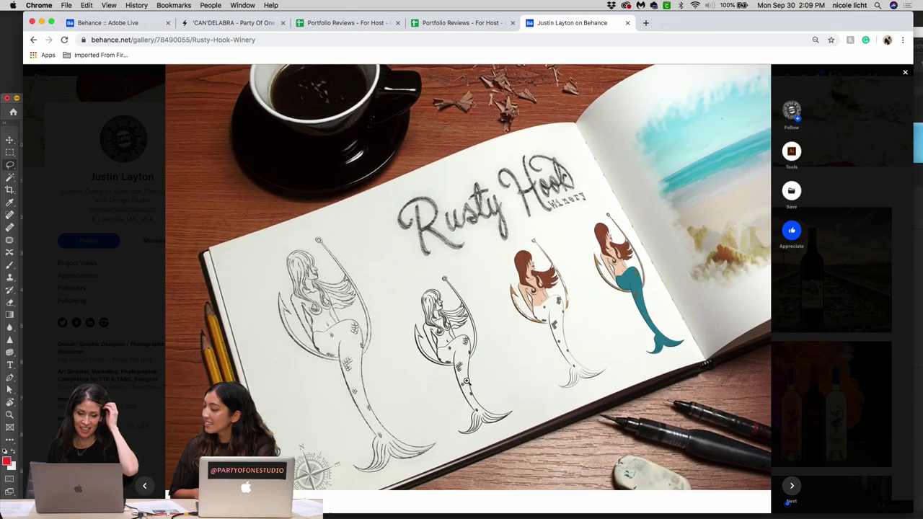
pyautogui.scroll(2, 466, 381)
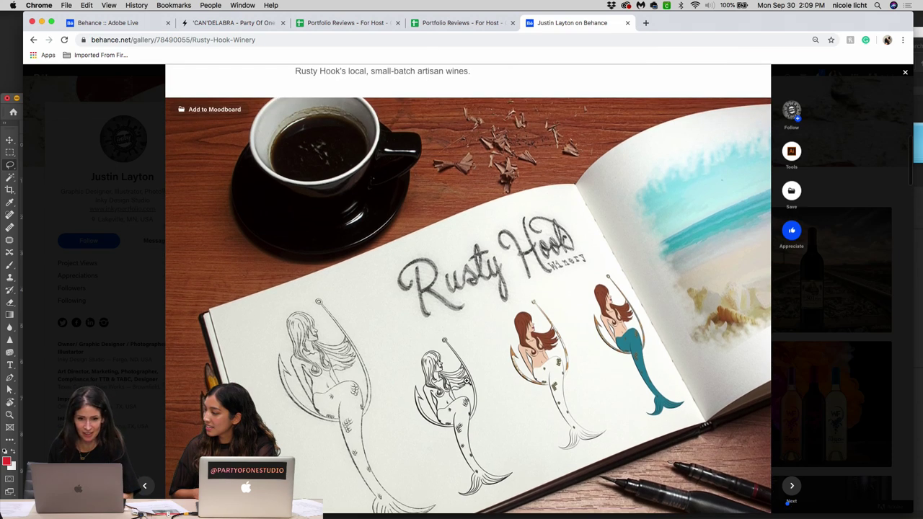
pyautogui.scroll(-4, 465, 369)
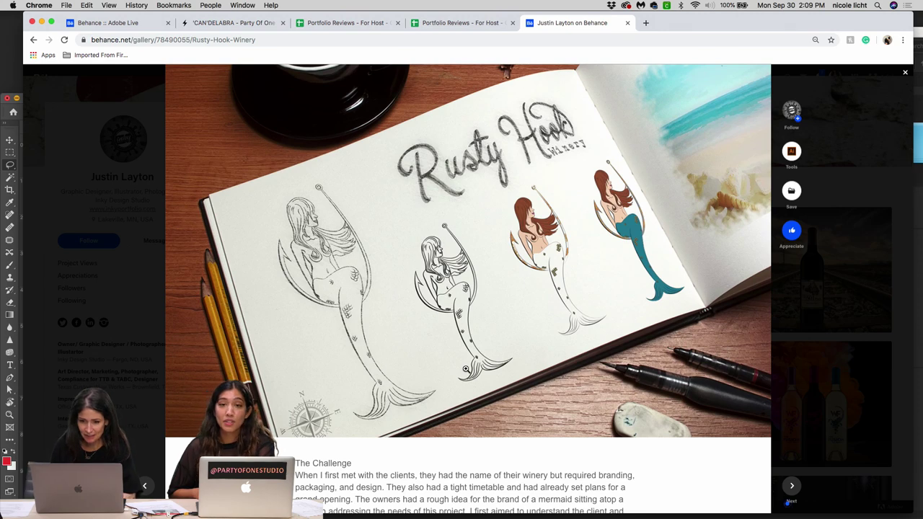
pyautogui.scroll(-1, 466, 369)
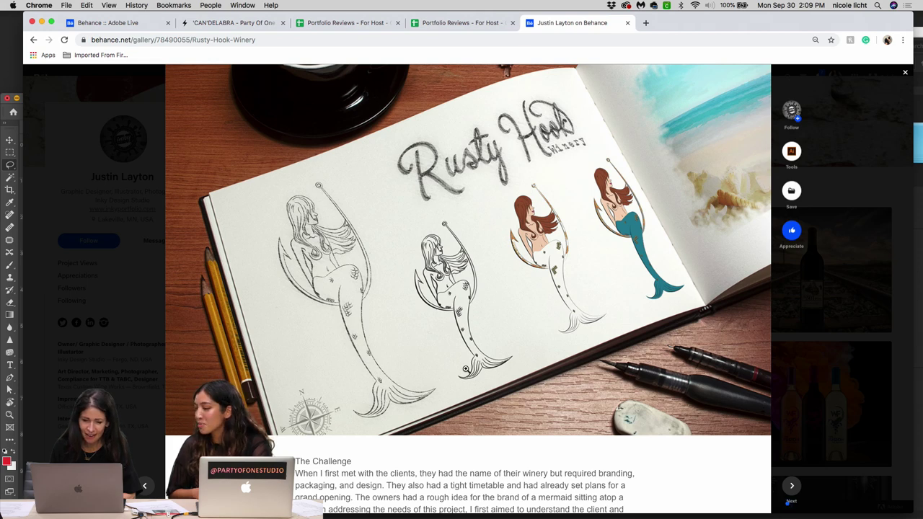
pyautogui.scroll(-2, 465, 369)
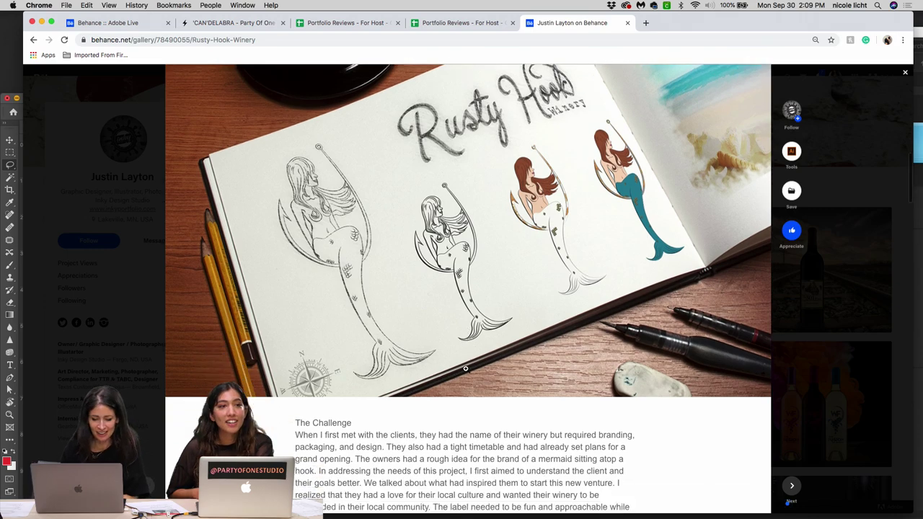
pyautogui.scroll(-10, 465, 370)
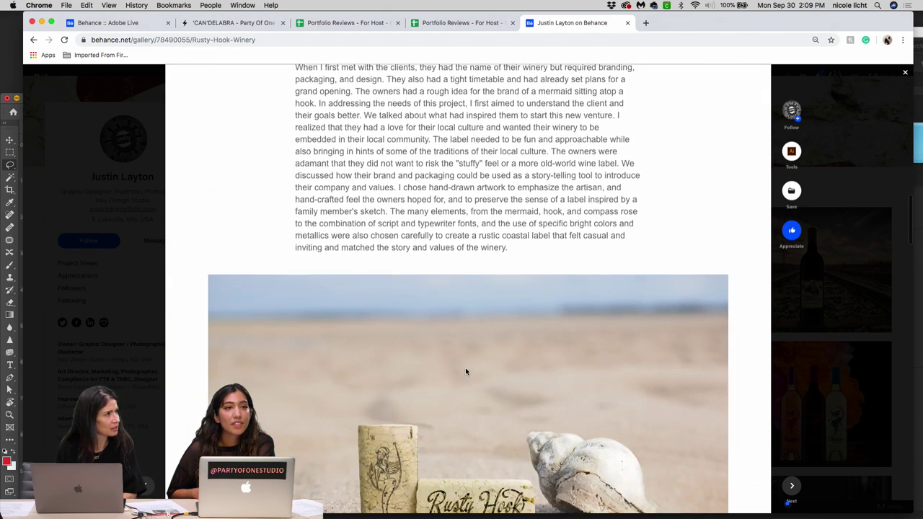
pyautogui.scroll(-12, 465, 372)
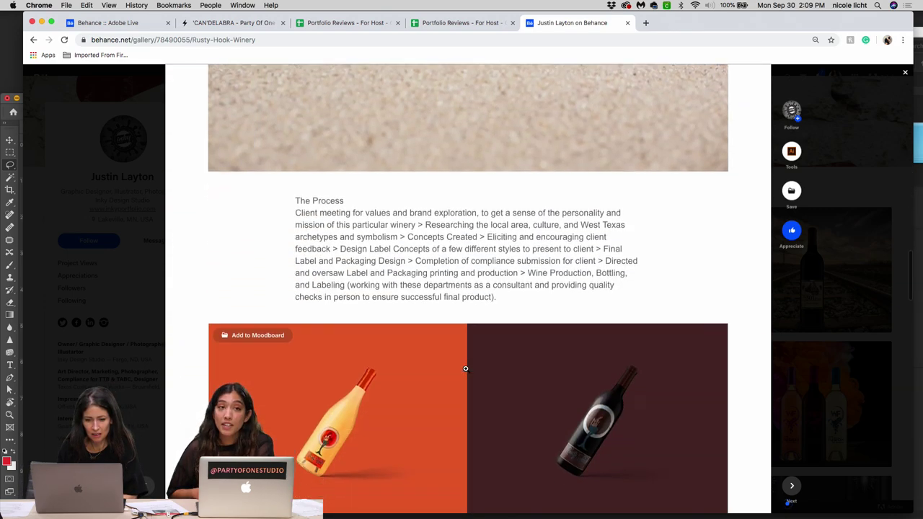
pyautogui.scroll(-2, 465, 368)
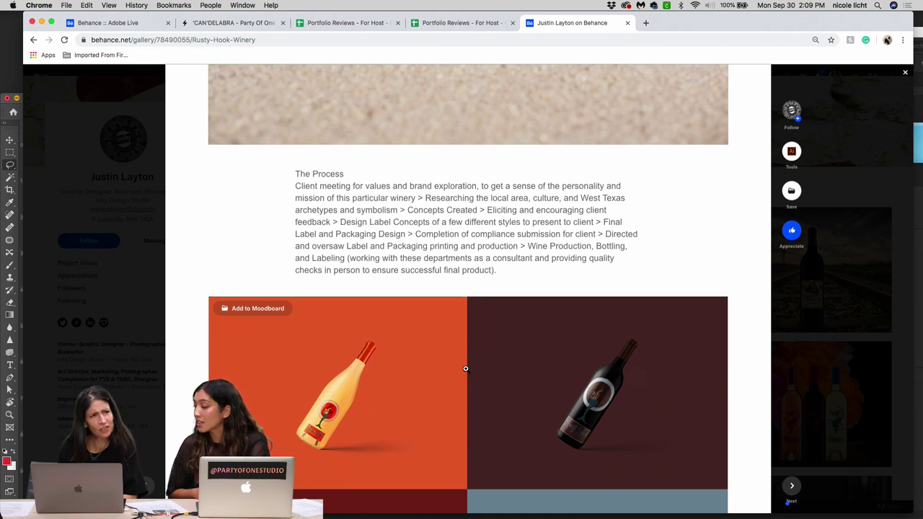
pyautogui.scroll(-7, 466, 368)
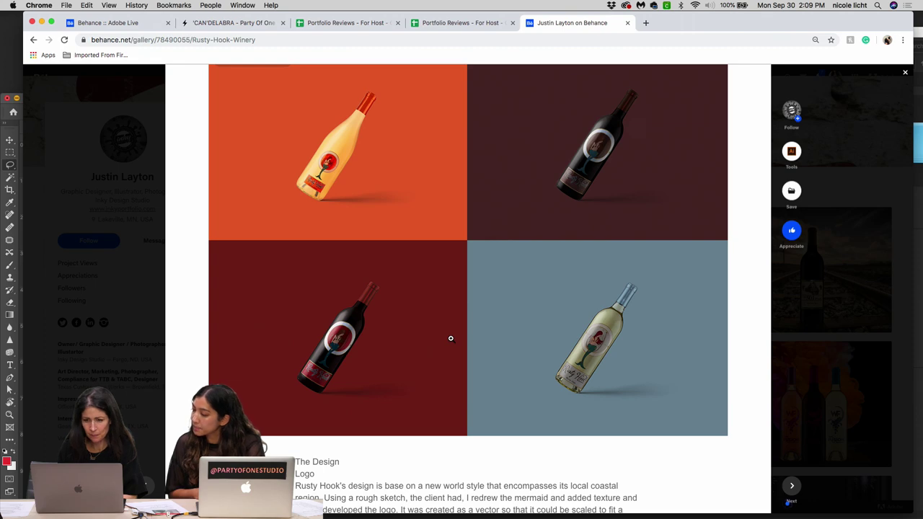
pyautogui.scroll(-3, 451, 338)
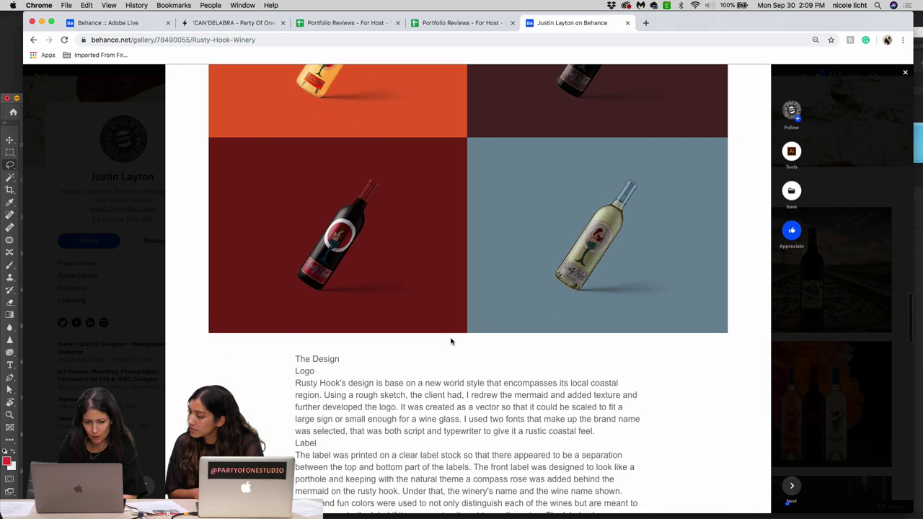
pyautogui.scroll(-10, 450, 341)
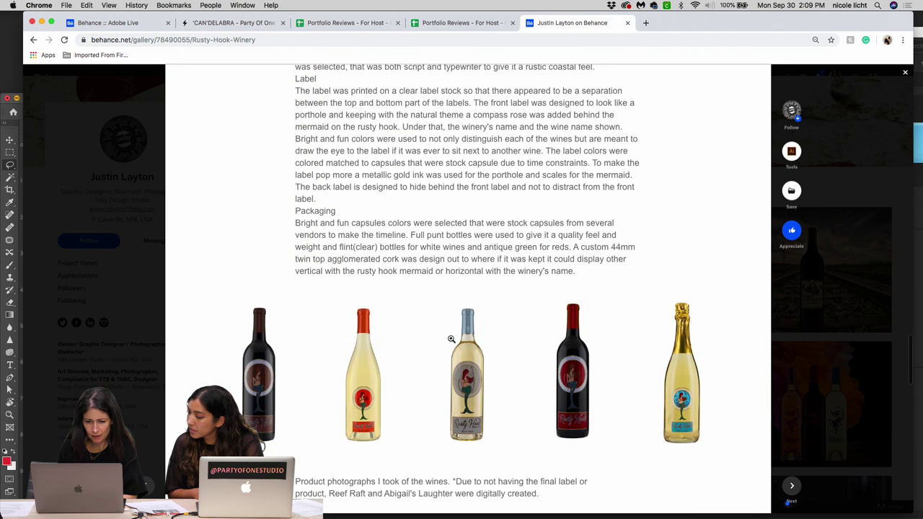
pyautogui.scroll(-8, 451, 338)
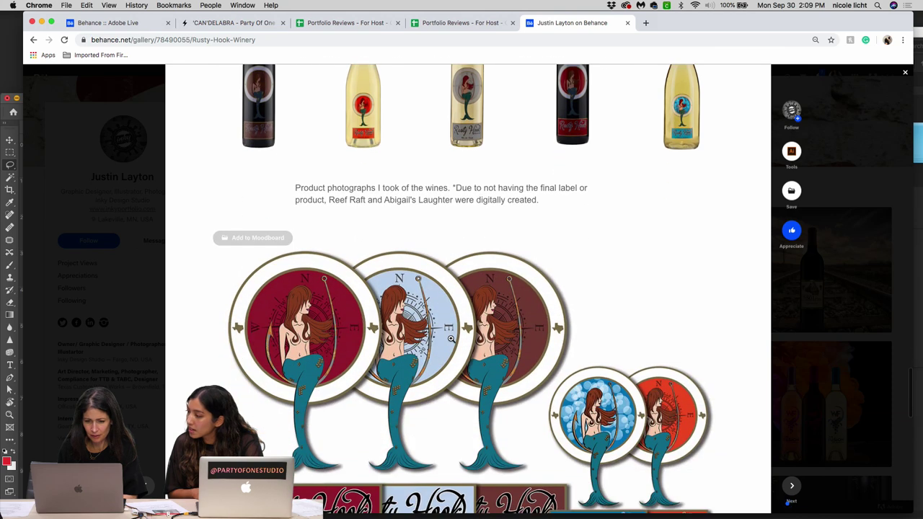
pyautogui.scroll(-4, 451, 338)
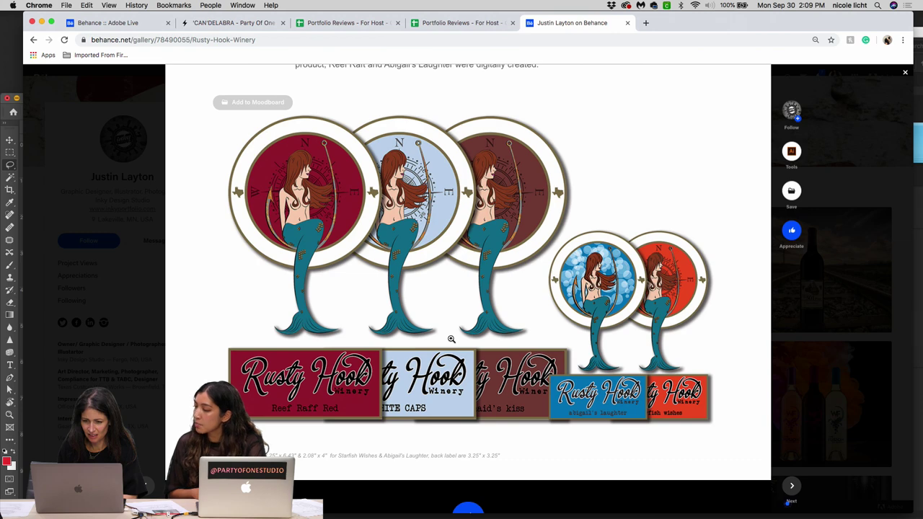
pyautogui.scroll(-8, 450, 339)
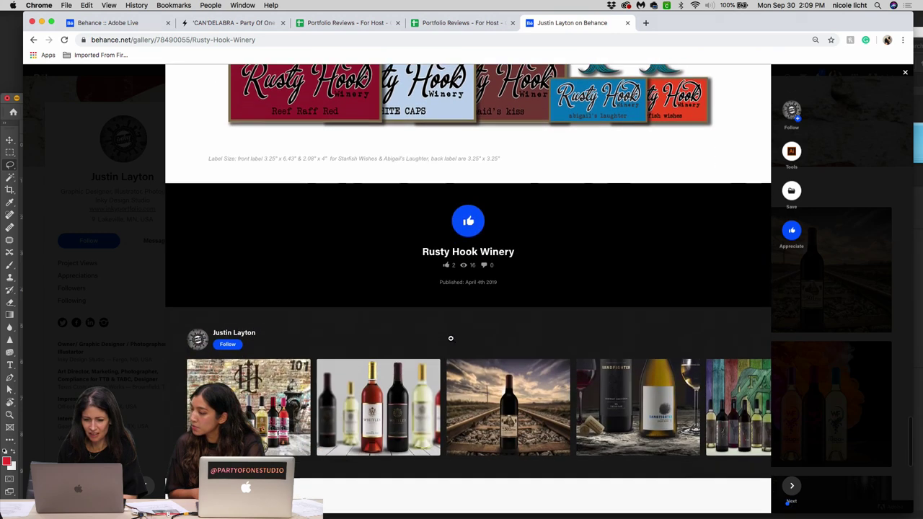
pyautogui.scroll(3, 450, 339)
pyautogui.scroll(1, 451, 342)
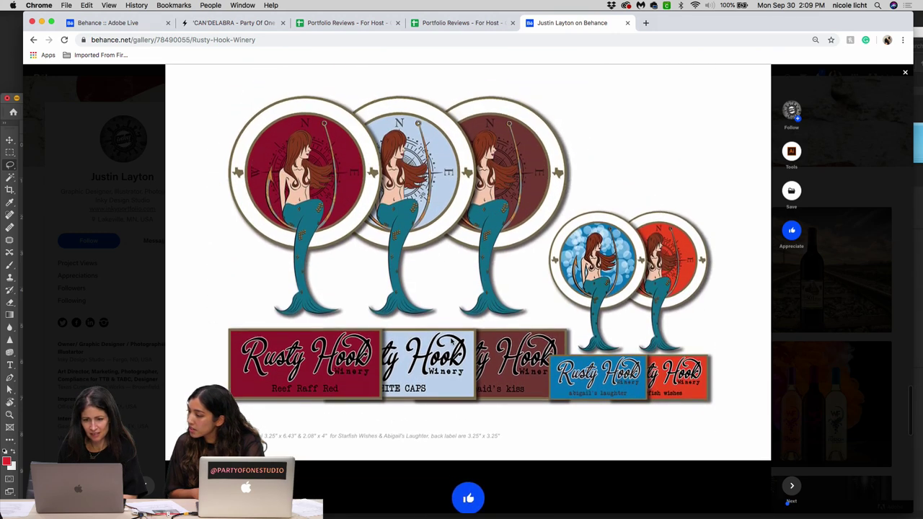
pyautogui.scroll(-3, 451, 339)
pyautogui.scroll(-3, 450, 339)
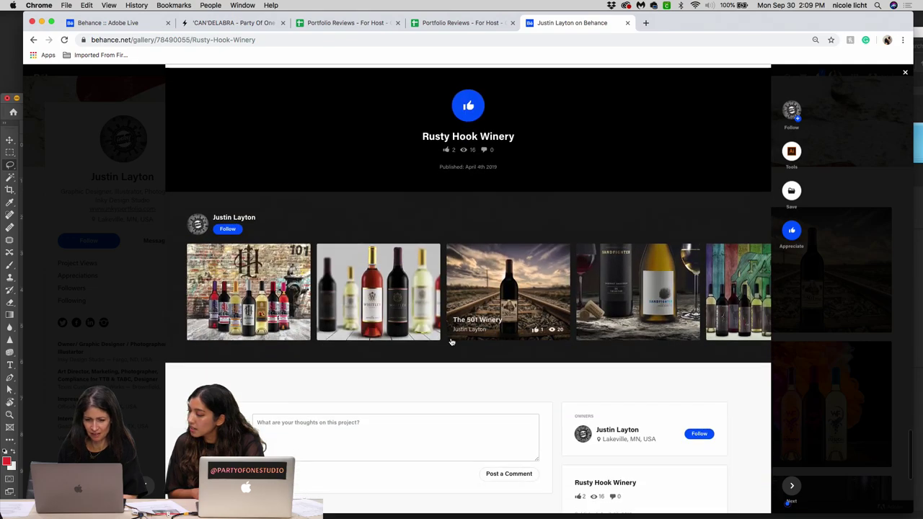
pyautogui.scroll(8, 451, 342)
pyautogui.scroll(-4, 451, 341)
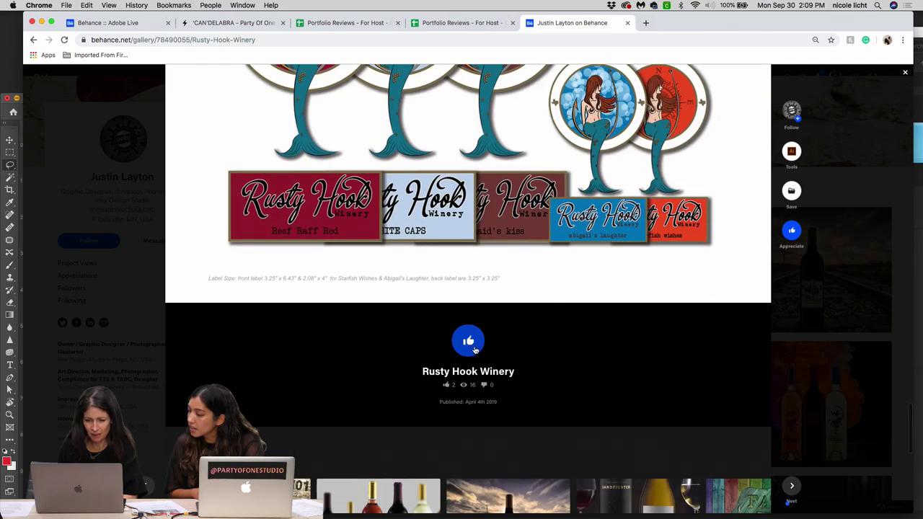
# - Appreciate the Rusty Hook Winery project, close it, and scroll the profile to the Longshot Wines tile
pyautogui.click(469, 341)
pyautogui.click(812, 381)
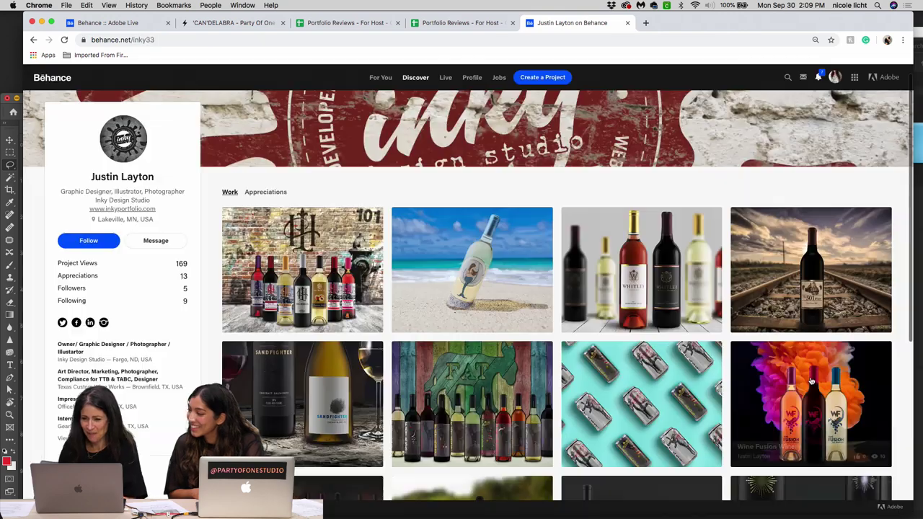
pyautogui.scroll(-3, 649, 289)
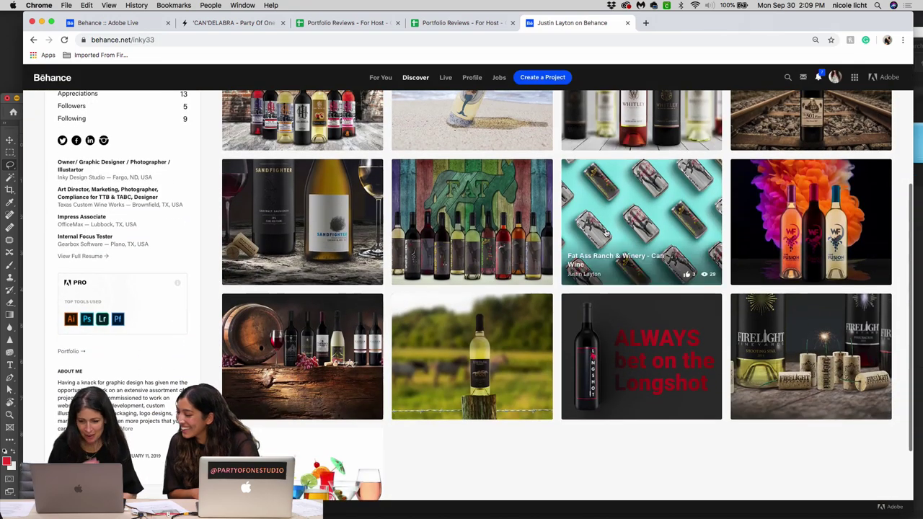
pyautogui.scroll(-3, 606, 232)
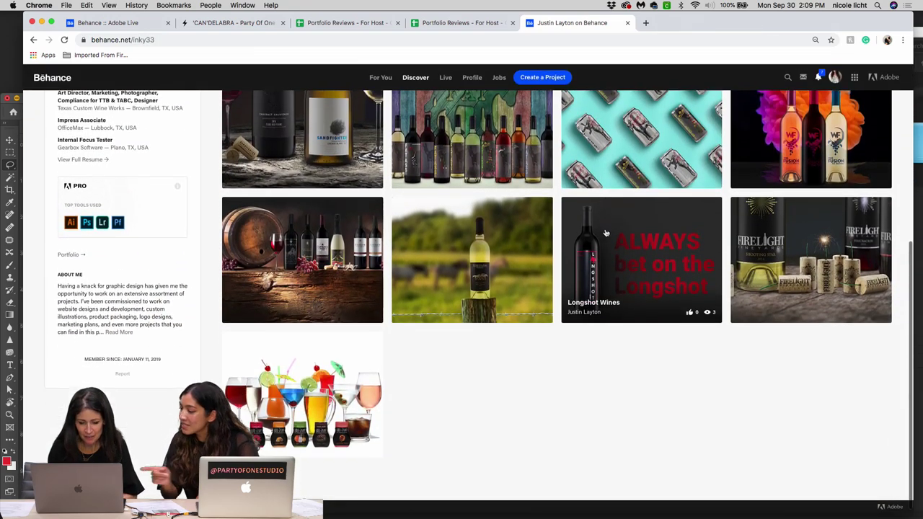
# - Open Longshot Wines and scroll past the Jo Ann Semi-Sweet White and Cattle Red bottles to the Painter Line notes
pyautogui.click(669, 232)
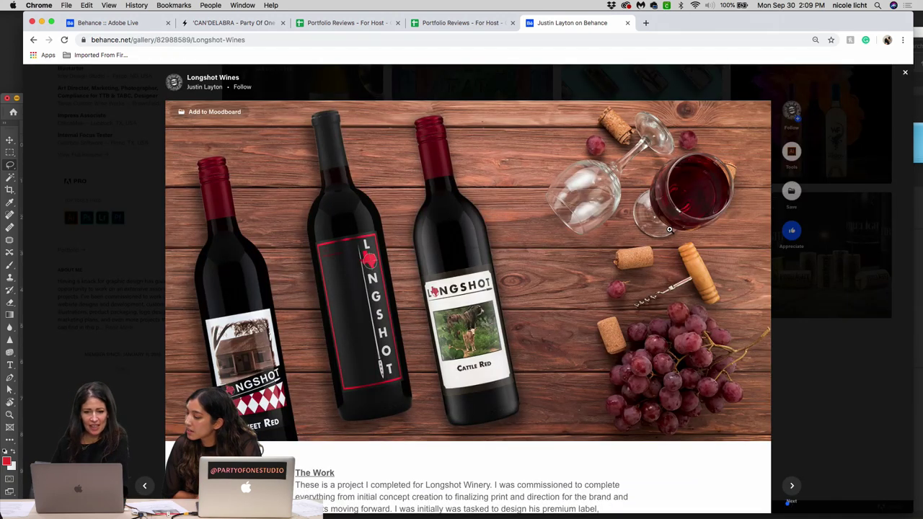
pyautogui.scroll(-2, 669, 230)
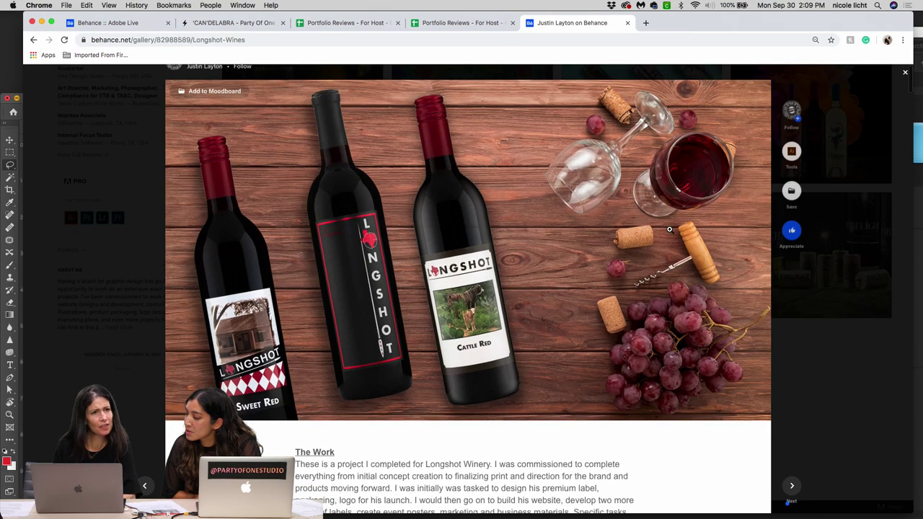
pyautogui.scroll(-10, 669, 231)
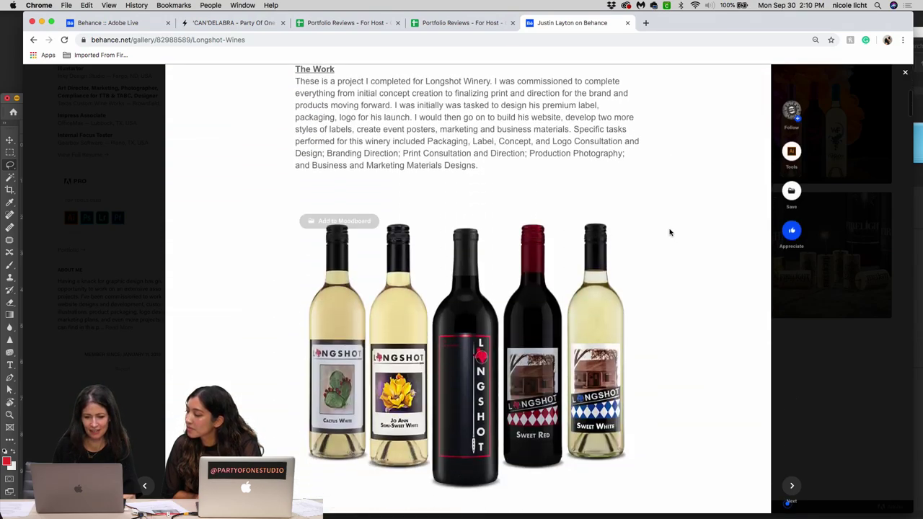
pyautogui.scroll(-20, 669, 232)
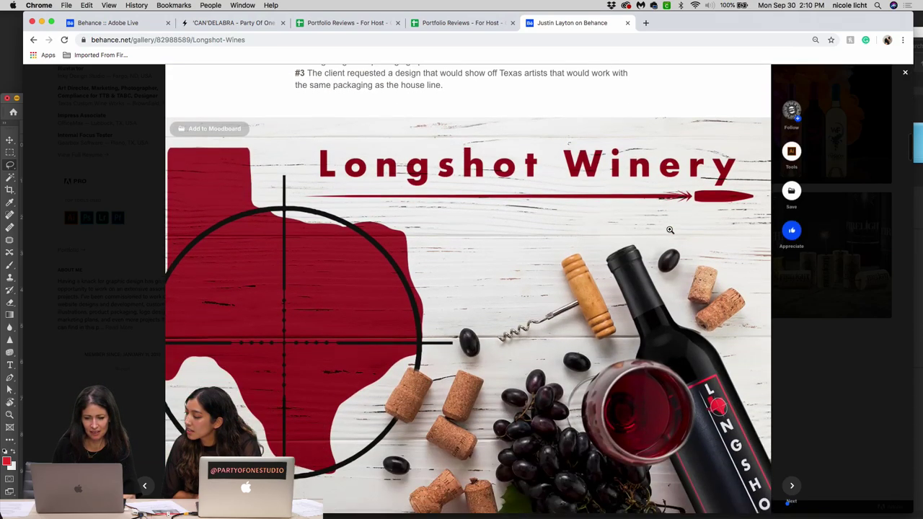
pyautogui.scroll(-5, 670, 229)
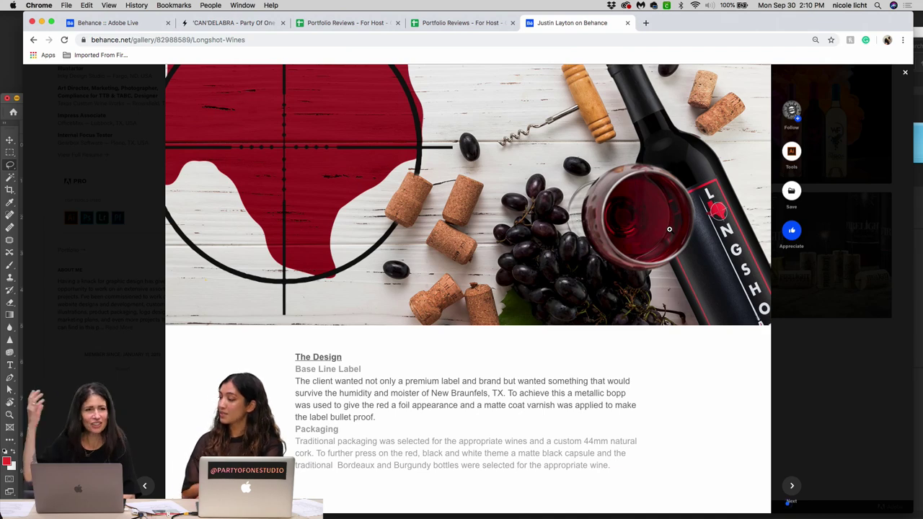
pyautogui.scroll(-2, 669, 229)
pyautogui.scroll(-10, 669, 229)
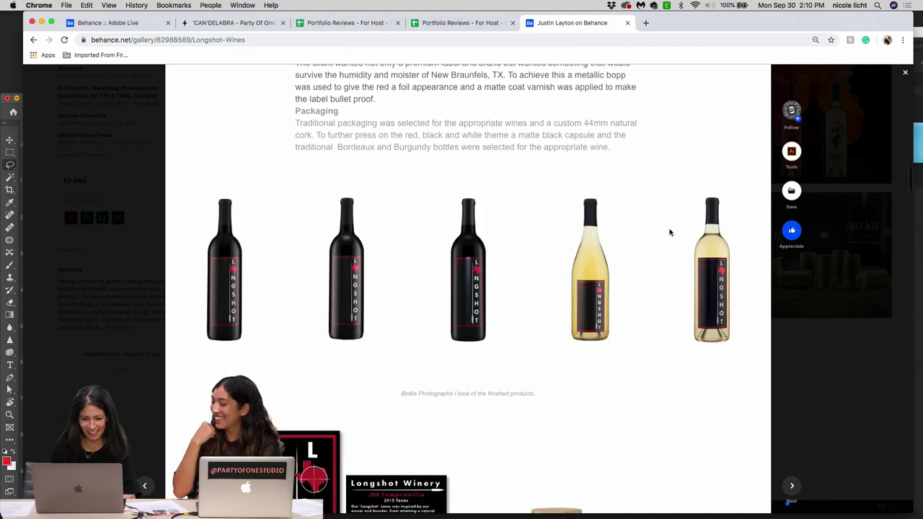
pyautogui.scroll(-10, 670, 230)
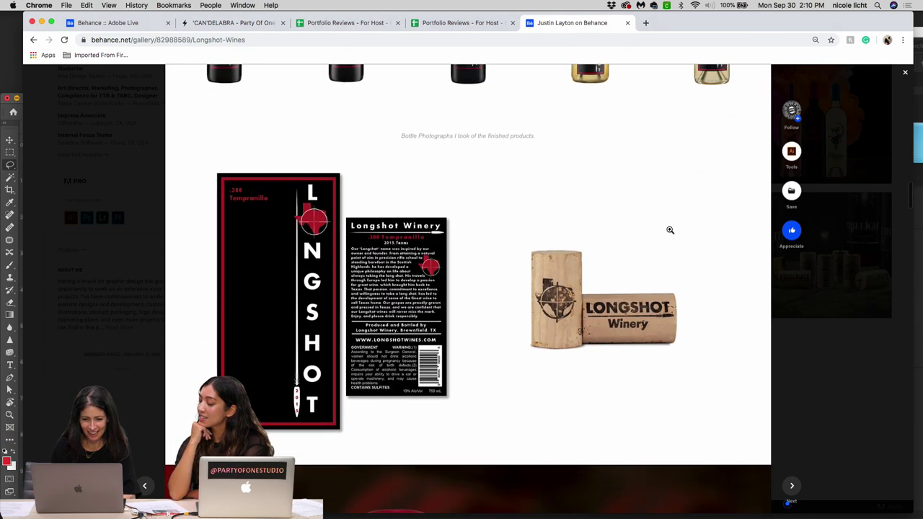
pyautogui.scroll(-1, 669, 229)
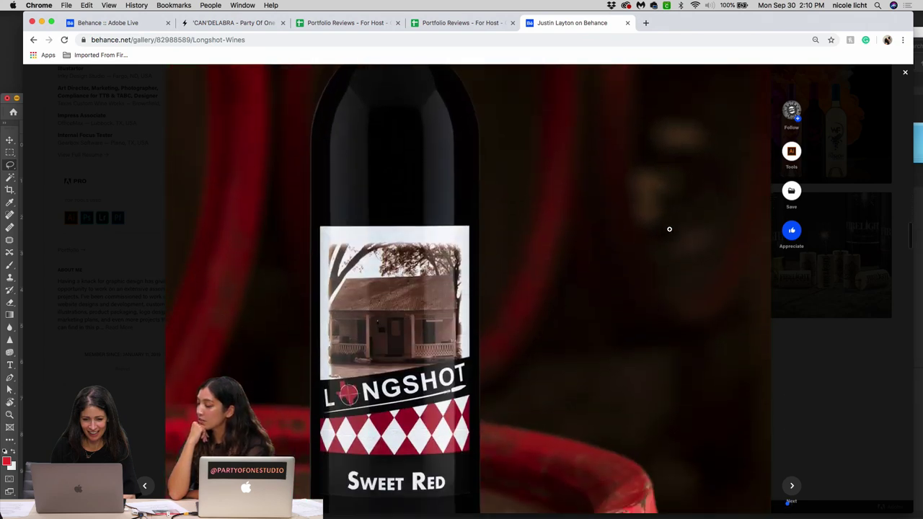
pyautogui.scroll(-10, 669, 229)
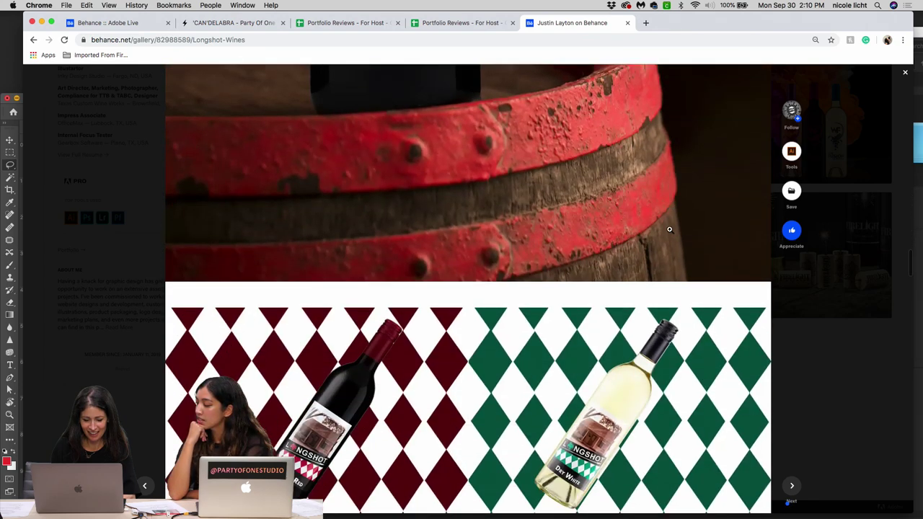
pyautogui.scroll(-15, 670, 230)
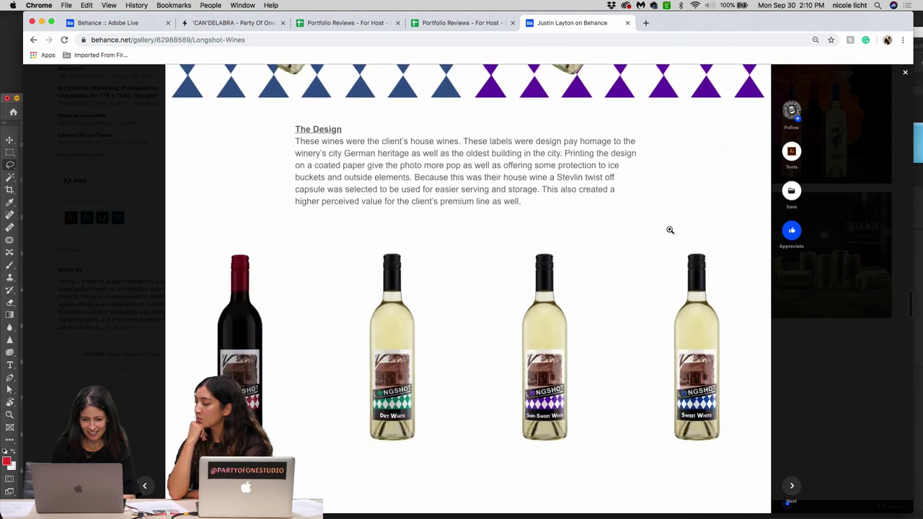
pyautogui.scroll(-15, 670, 229)
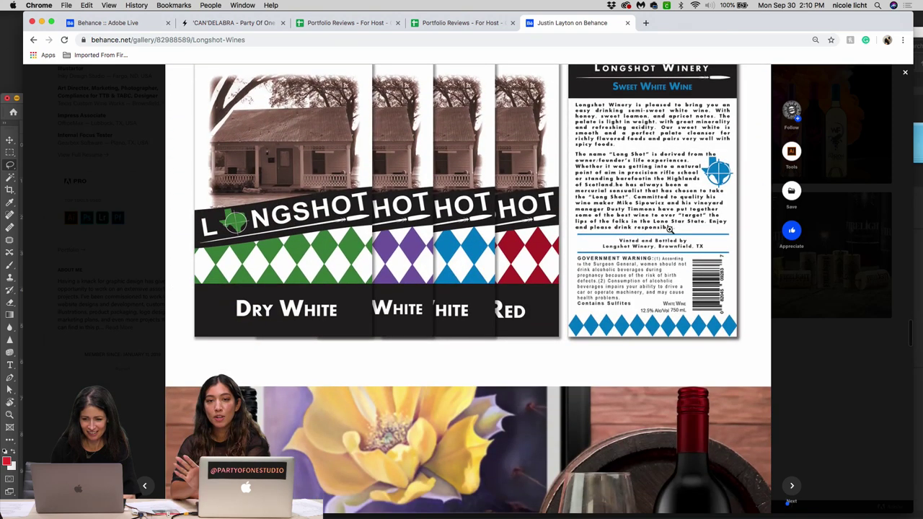
pyautogui.scroll(-6, 669, 230)
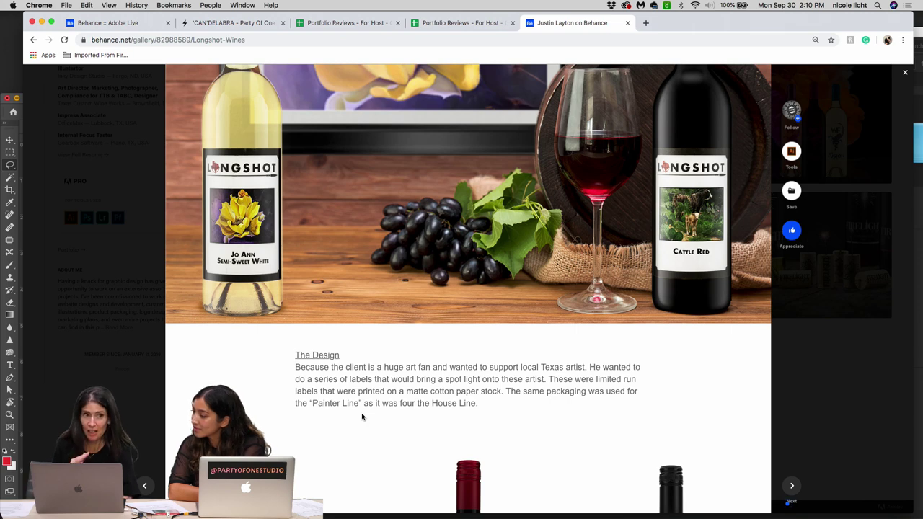
# - Scroll back up past the Sweet Red photos to the five-bottle lineup and The Client text on the New Braunfels winery
pyautogui.scroll(-2, 362, 416)
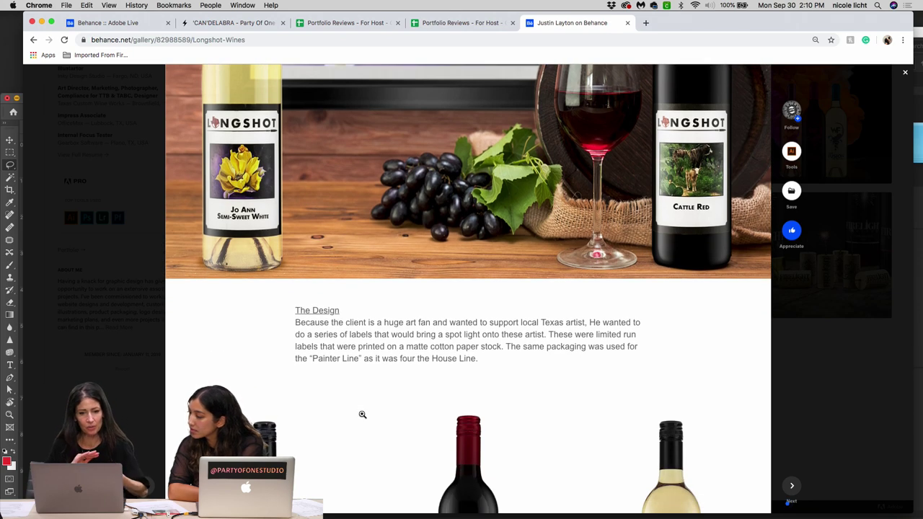
pyautogui.scroll(-5, 362, 415)
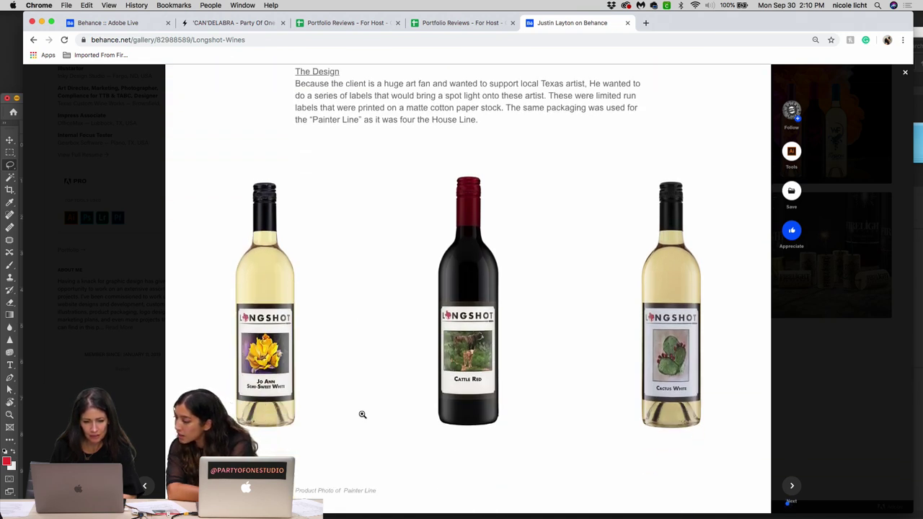
pyautogui.scroll(10, 362, 415)
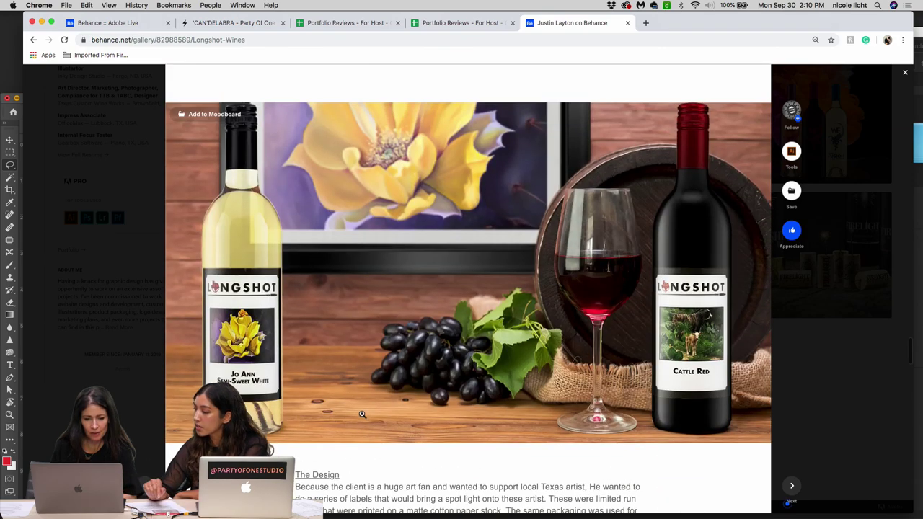
pyautogui.scroll(-10, 361, 415)
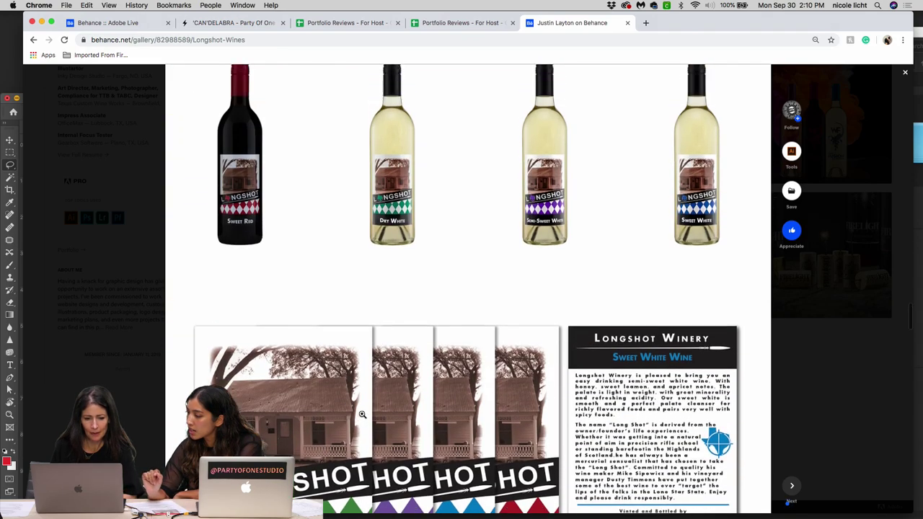
pyautogui.scroll(15, 362, 414)
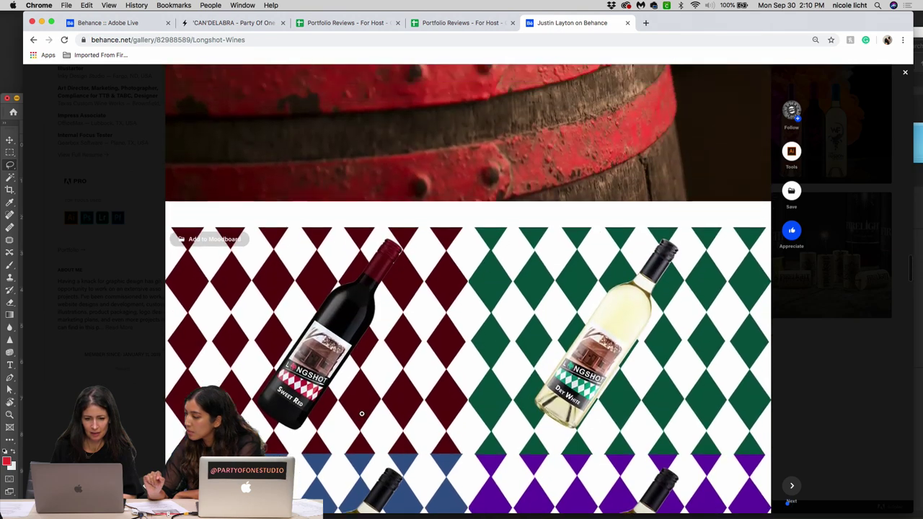
pyautogui.scroll(8, 362, 414)
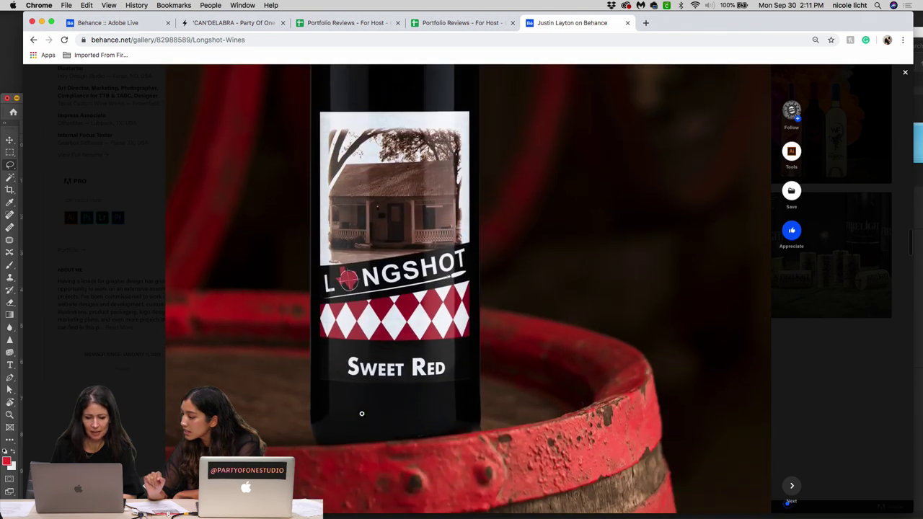
pyautogui.scroll(3, 362, 413)
pyautogui.scroll(-6, 362, 414)
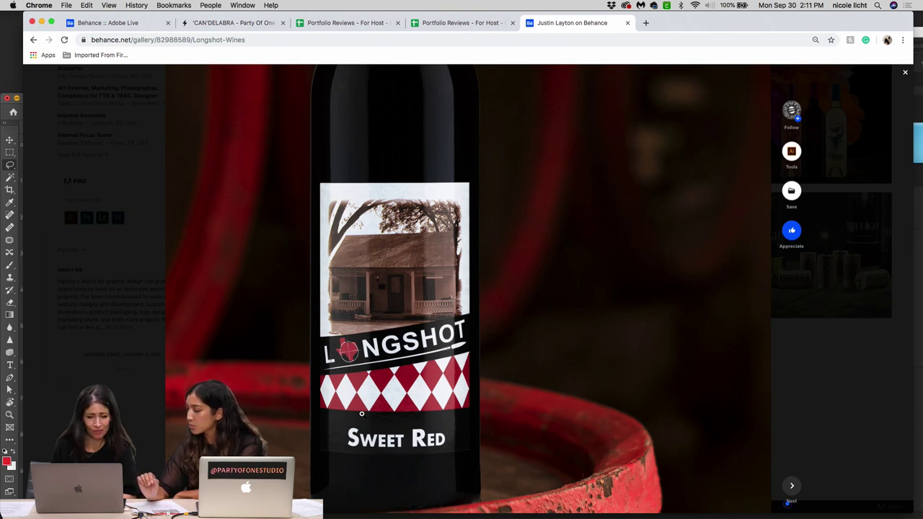
pyautogui.scroll(-15, 362, 414)
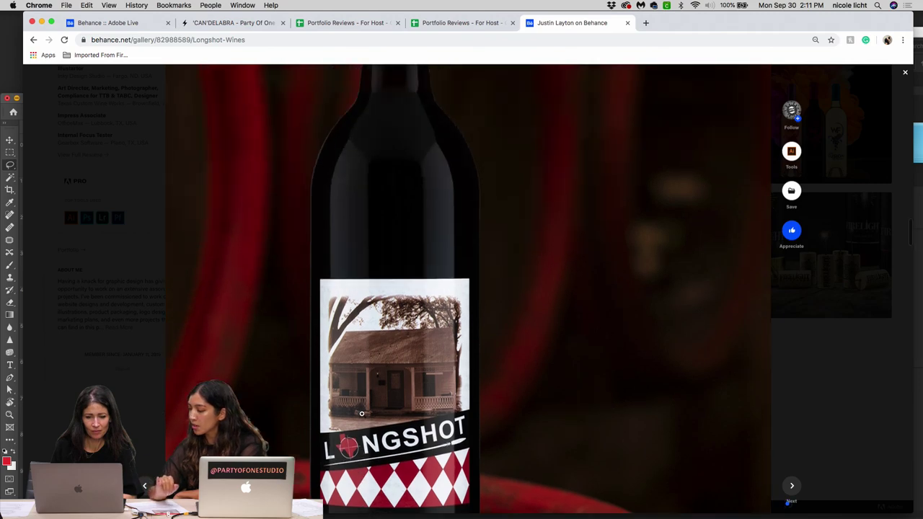
pyautogui.scroll(3, 362, 414)
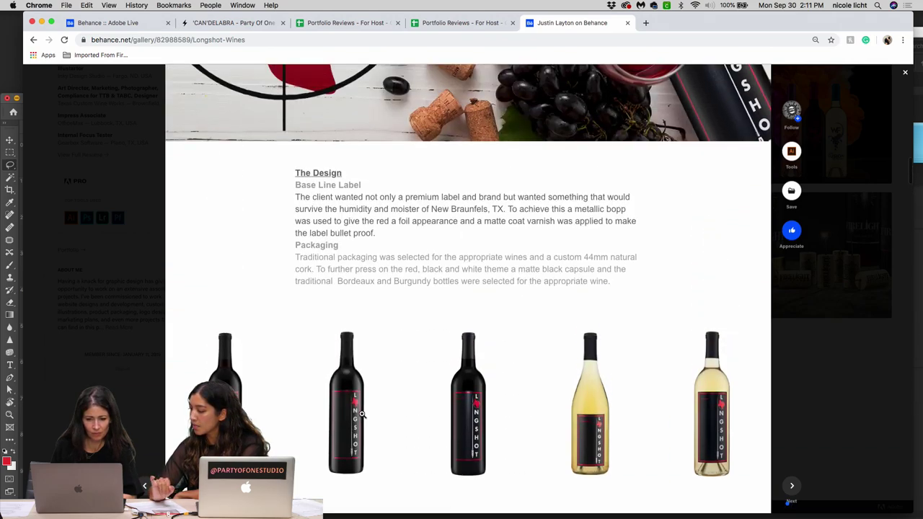
pyautogui.scroll(15, 362, 414)
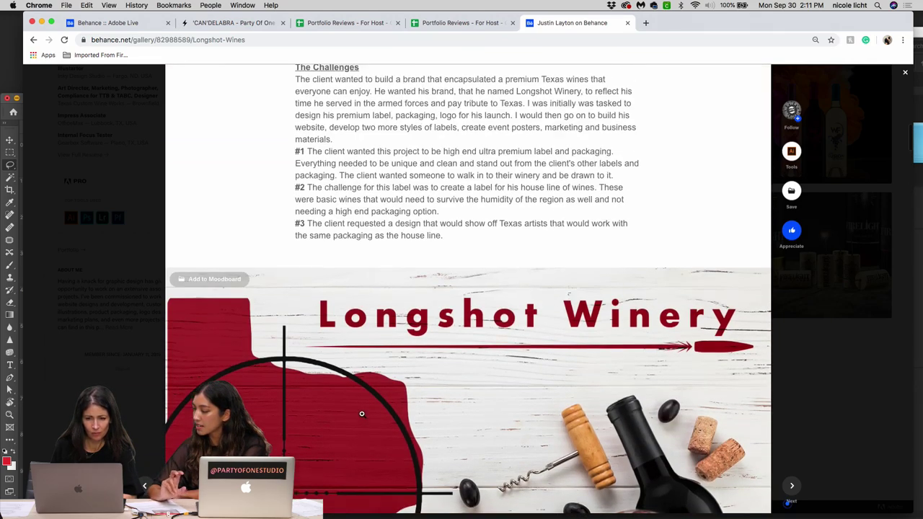
pyautogui.scroll(3, 362, 417)
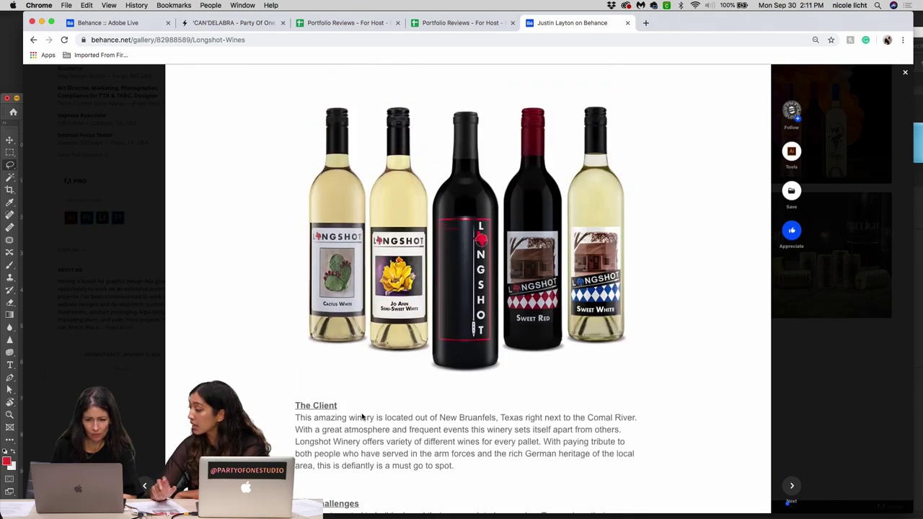
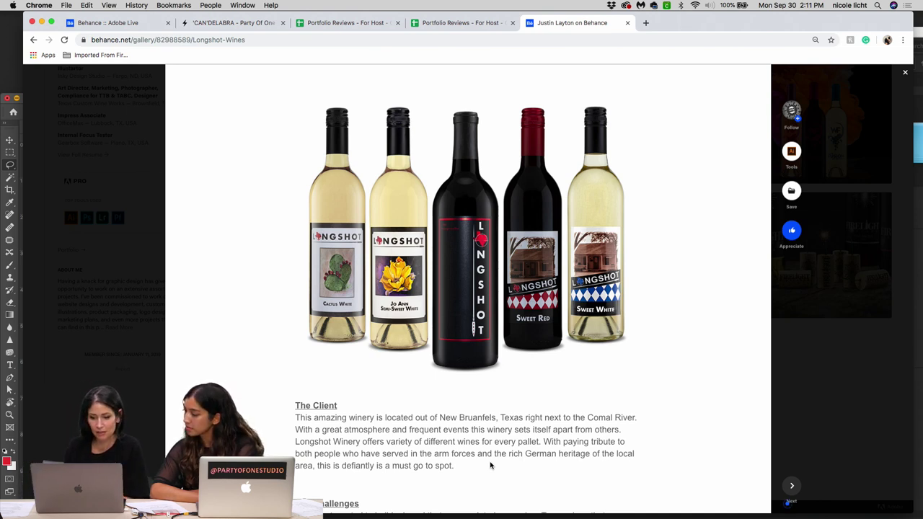
# - Scroll through the Longshot Wines project and give it an Appreciate
pyautogui.scroll(4, 490, 465)
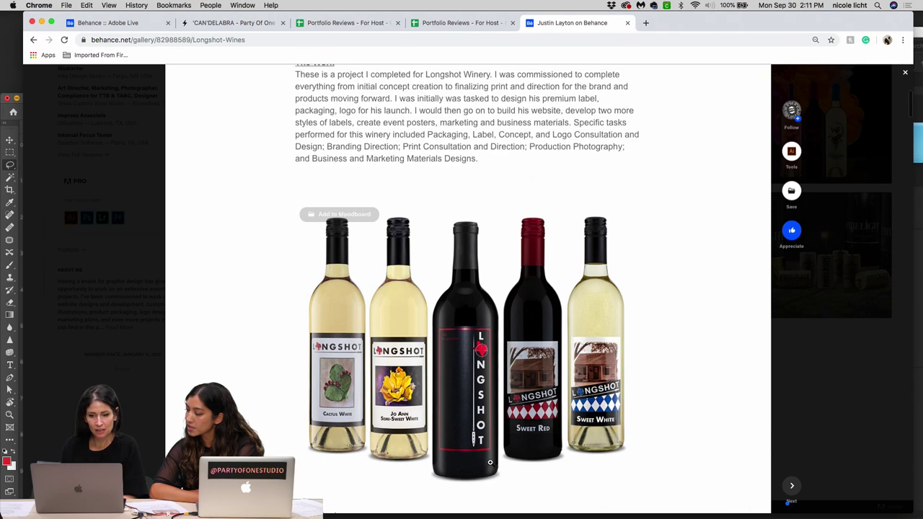
pyautogui.scroll(5, 491, 462)
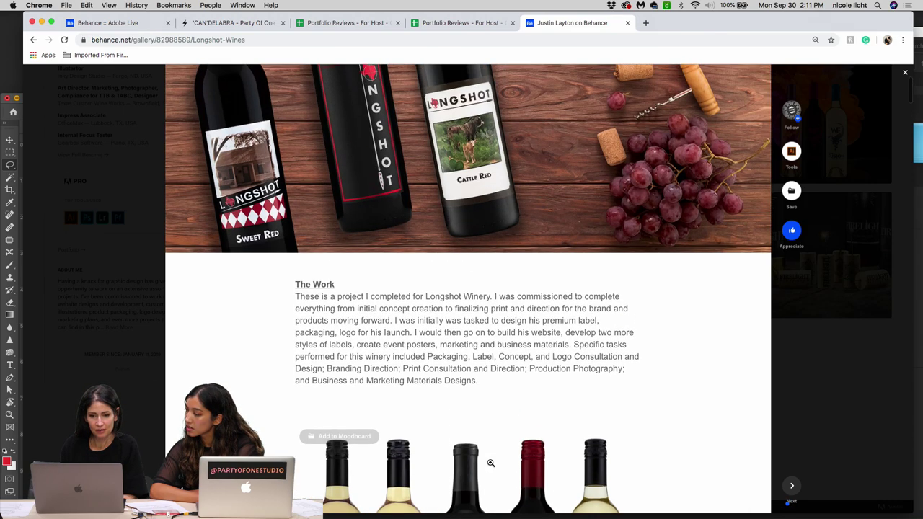
pyautogui.scroll(-15, 490, 462)
pyautogui.scroll(-4, 491, 463)
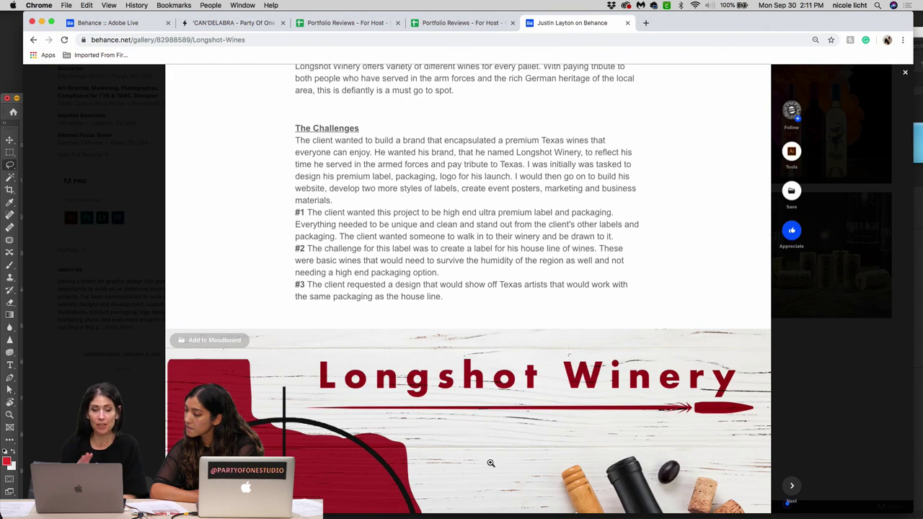
pyautogui.scroll(-20, 490, 463)
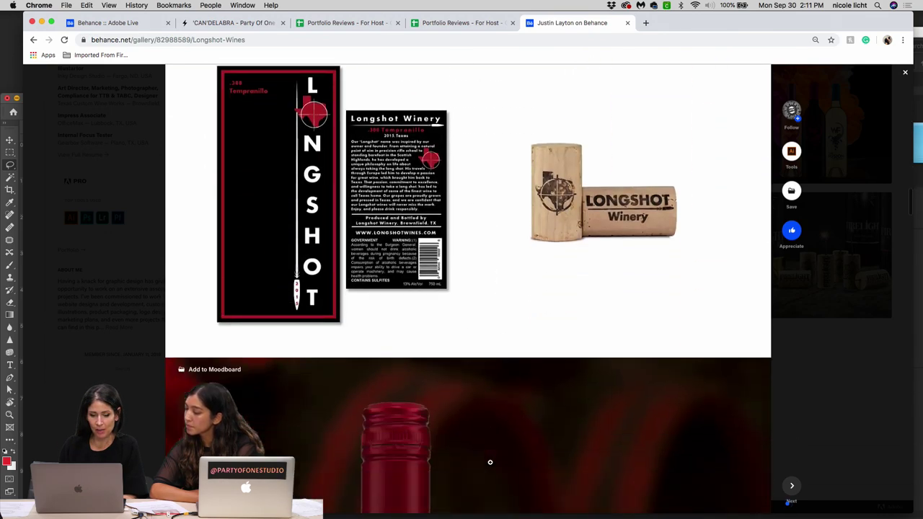
pyautogui.scroll(-18, 489, 462)
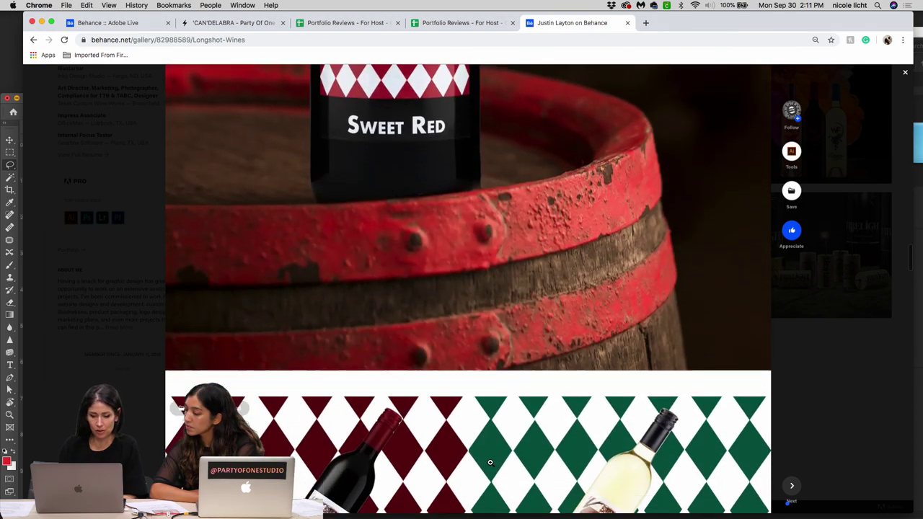
pyautogui.scroll(-12, 490, 462)
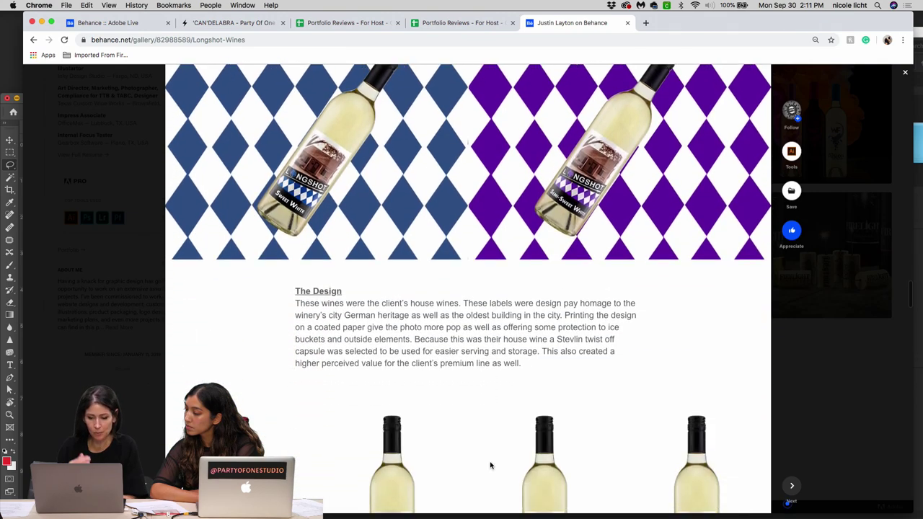
pyautogui.scroll(-1, 490, 464)
pyautogui.scroll(-10, 490, 463)
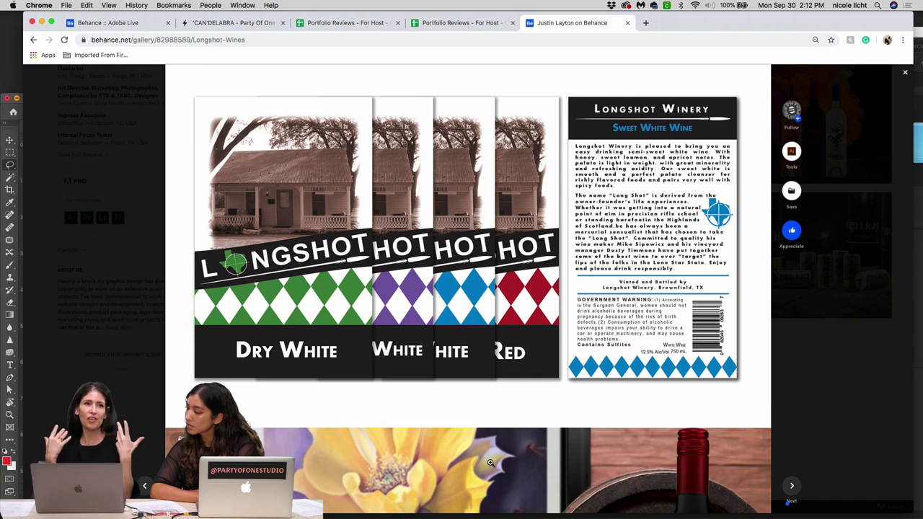
pyautogui.scroll(-20, 491, 463)
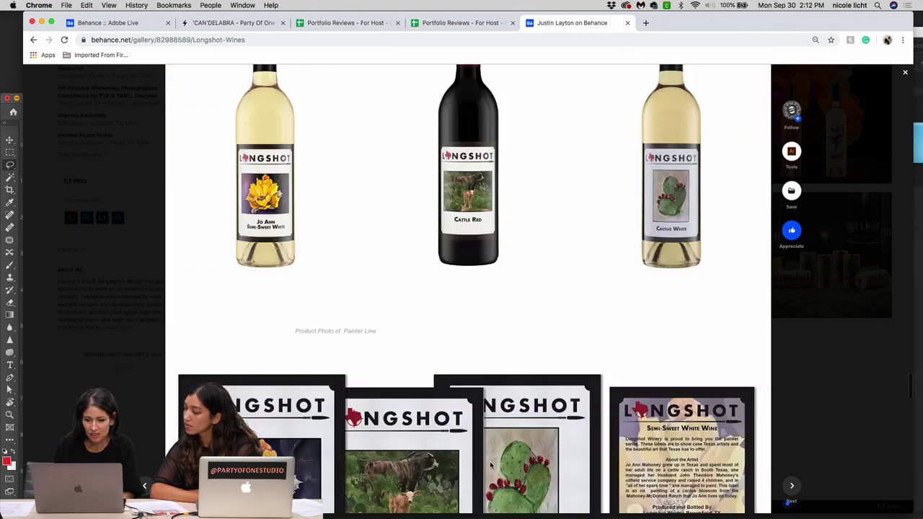
pyautogui.scroll(-5, 490, 462)
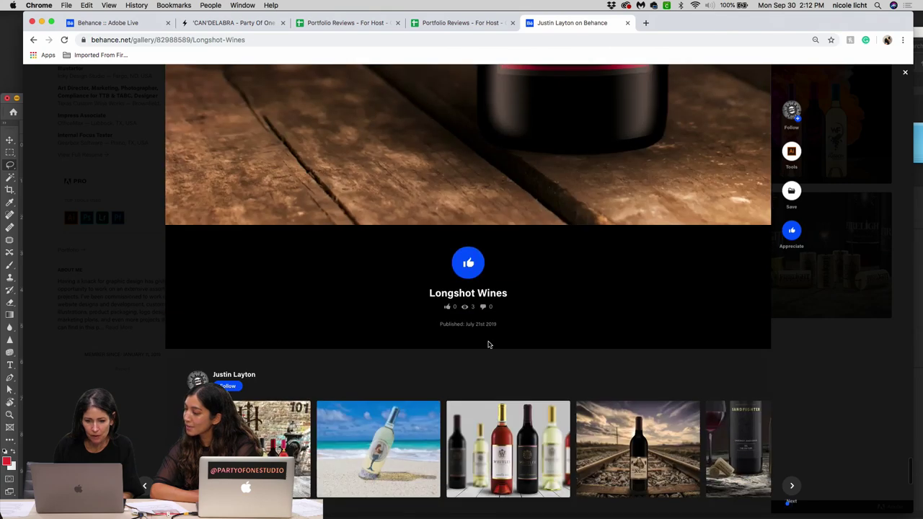
pyautogui.click(475, 268)
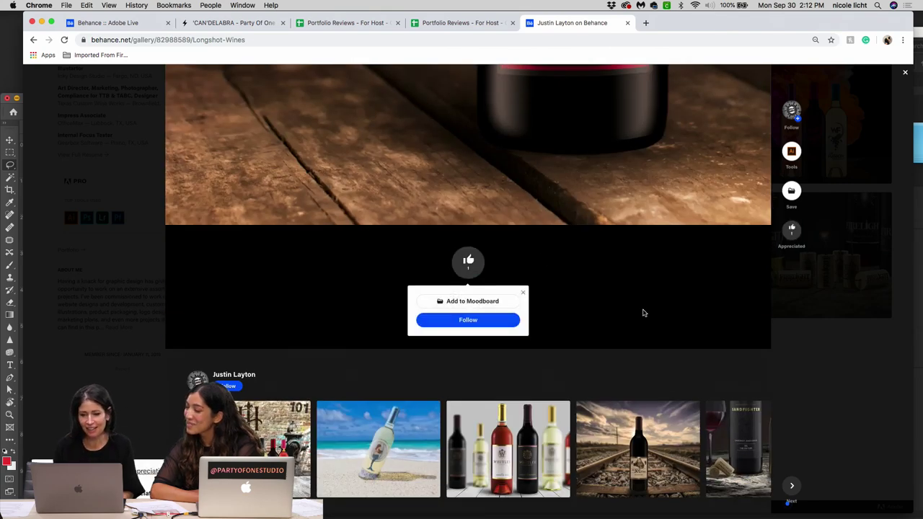
# - Close the Longshot Wines overlay to return to the designer's wine project grid
pyautogui.scroll(5, 644, 312)
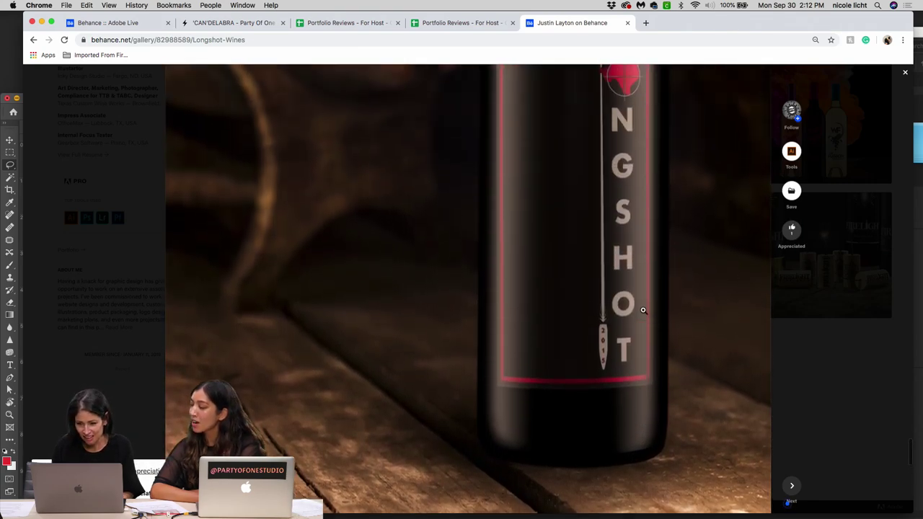
pyautogui.scroll(3, 643, 310)
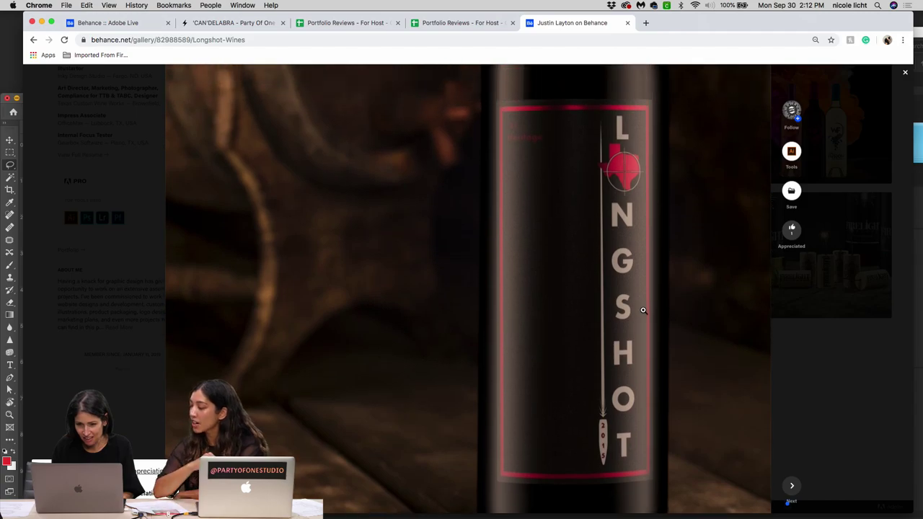
pyautogui.scroll(-15, 605, 282)
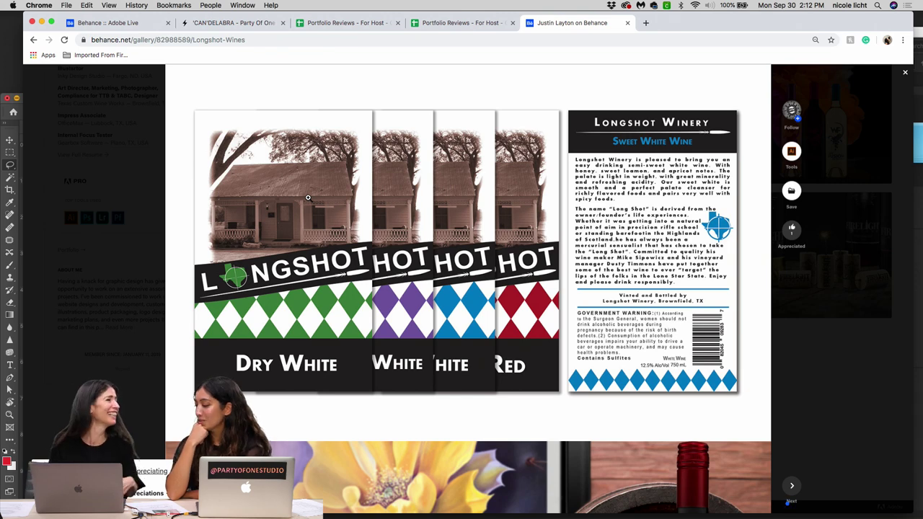
pyautogui.scroll(-10, 868, 300)
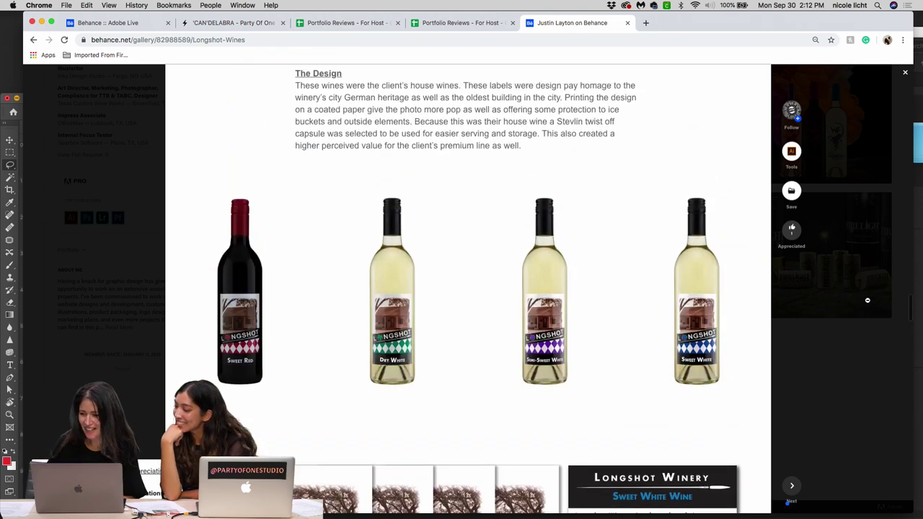
pyautogui.click(905, 72)
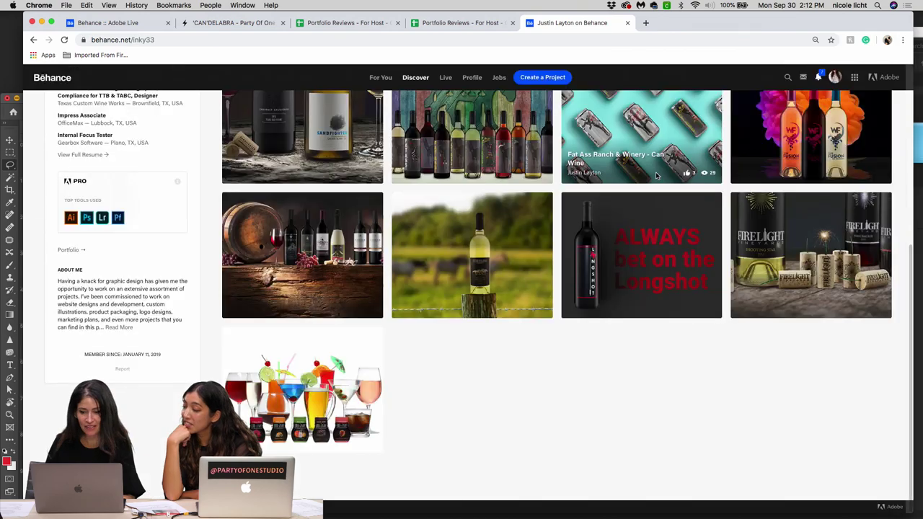
pyautogui.scroll(5, 656, 176)
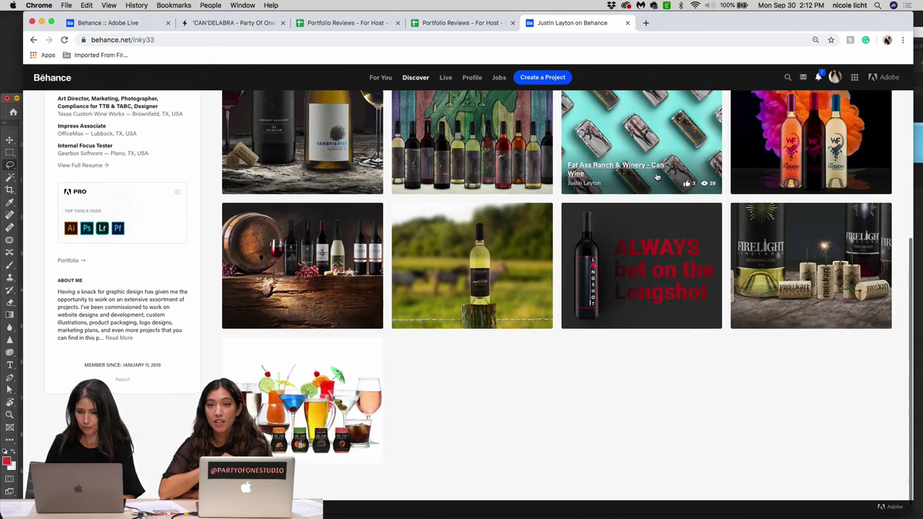
pyautogui.scroll(4, 656, 175)
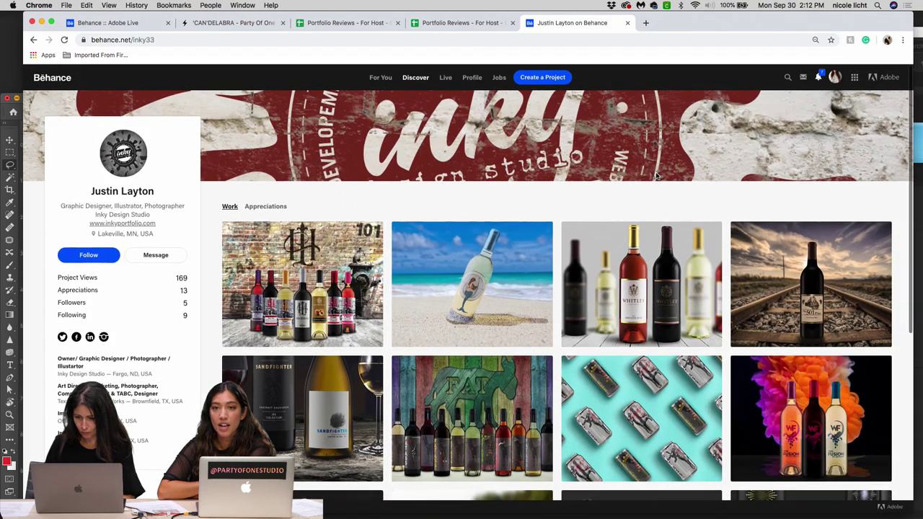
pyautogui.scroll(-4, 850, 229)
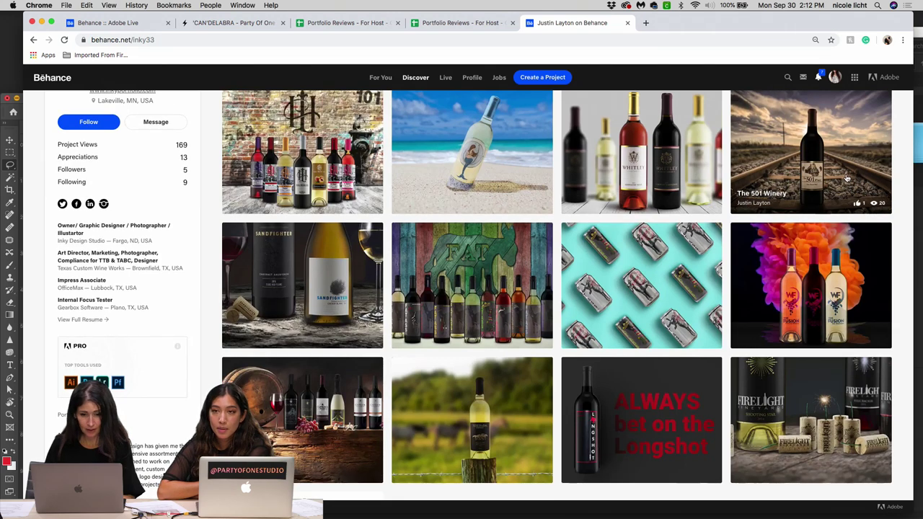
pyautogui.scroll(-5, 493, 398)
# - Open the ADD-itude cocktail project and read through The Client, The Challenge and The Process
pyautogui.click(344, 374)
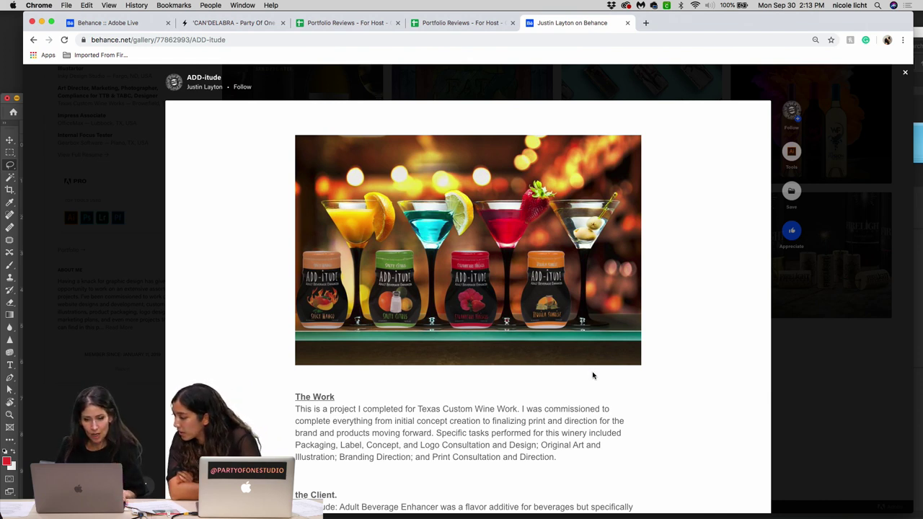
pyautogui.scroll(-1, 593, 375)
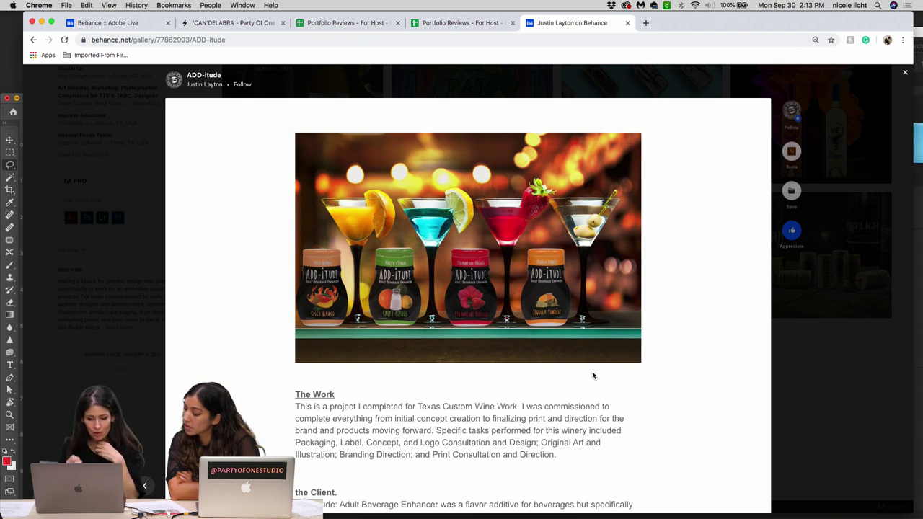
pyautogui.scroll(-3, 593, 375)
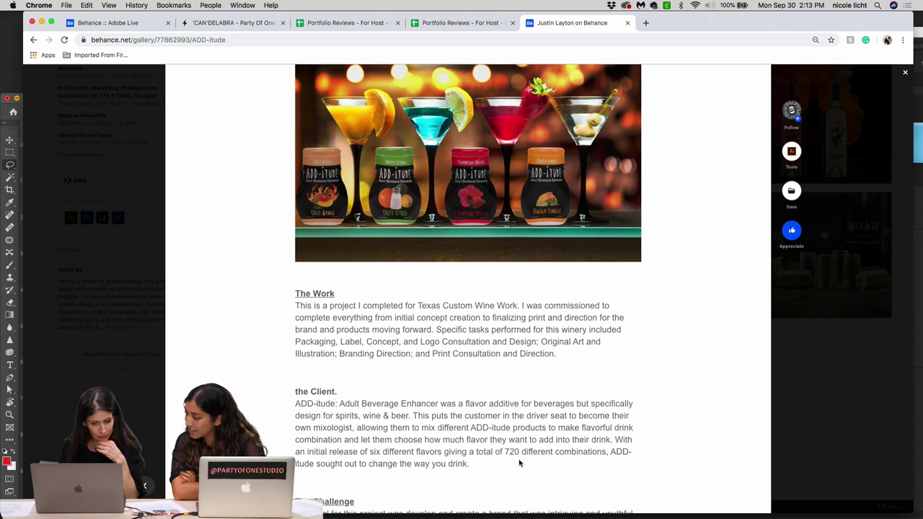
pyautogui.scroll(-3, 514, 464)
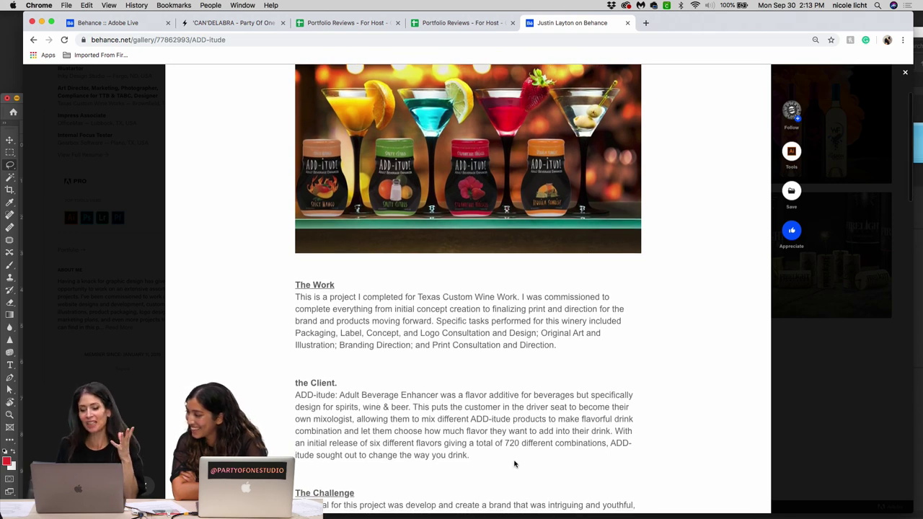
pyautogui.scroll(-6, 514, 463)
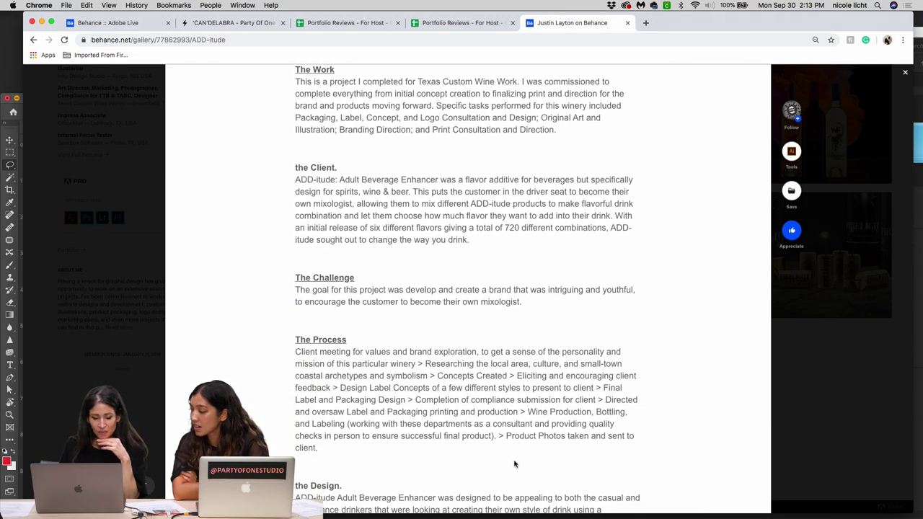
pyautogui.scroll(-1, 514, 464)
# - Look over the remaining ADD-itude packaging design images
pyautogui.scroll(-3, 514, 464)
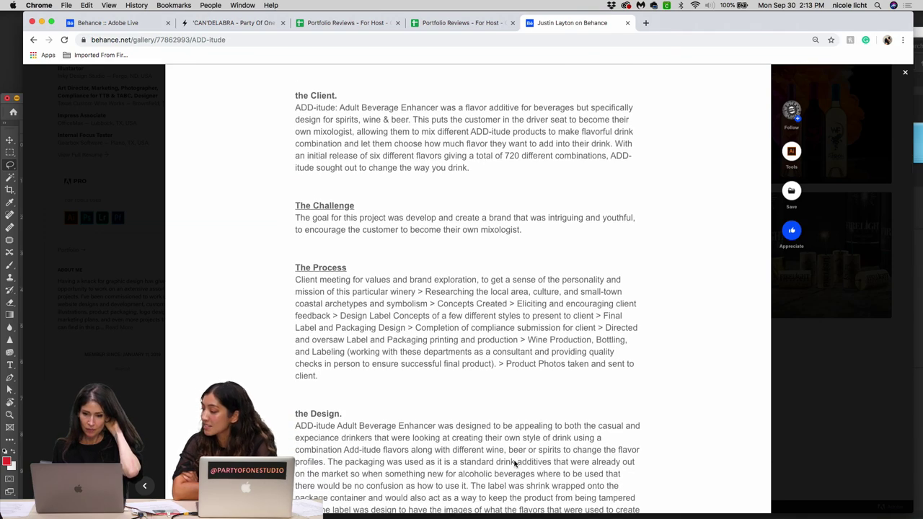
pyautogui.scroll(-2, 514, 463)
pyautogui.scroll(-7, 514, 463)
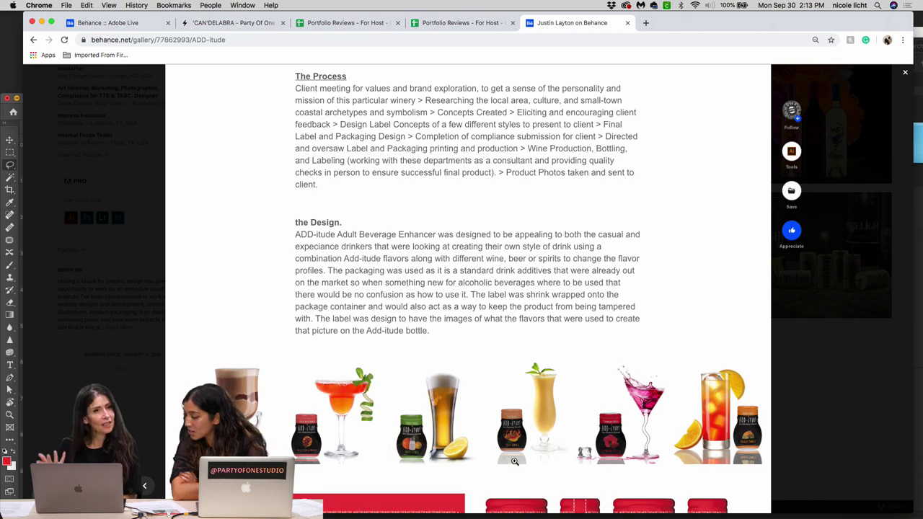
pyautogui.scroll(-1, 514, 461)
pyautogui.scroll(-1, 515, 461)
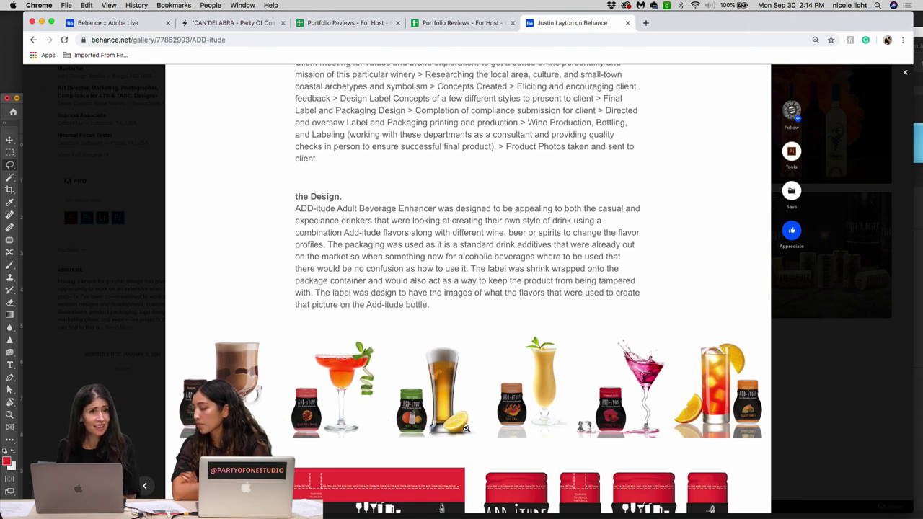
pyautogui.scroll(-5, 465, 429)
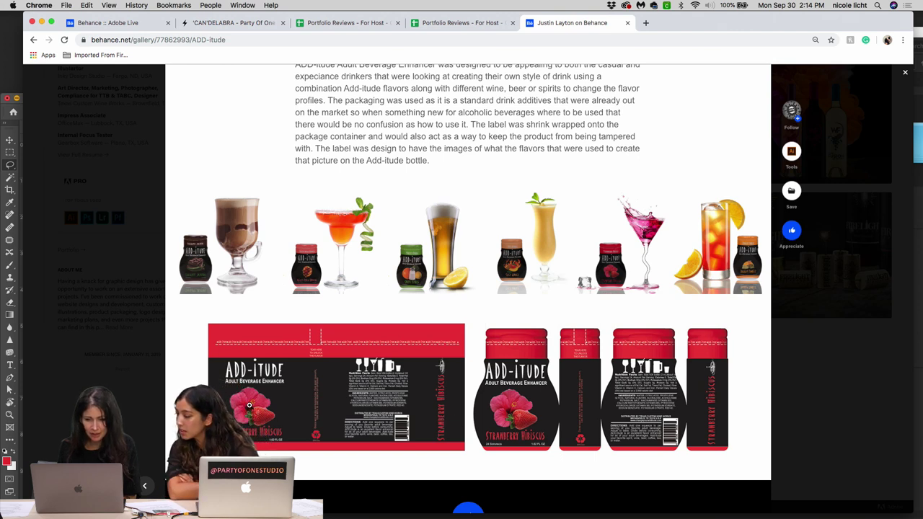
pyautogui.scroll(-2, 521, 410)
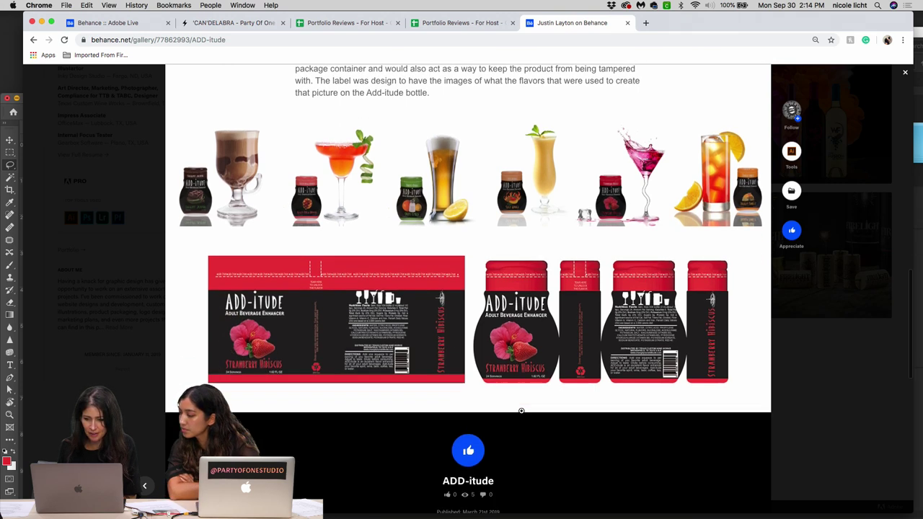
pyautogui.scroll(-3, 521, 410)
pyautogui.scroll(5, 522, 410)
pyautogui.scroll(1, 614, 364)
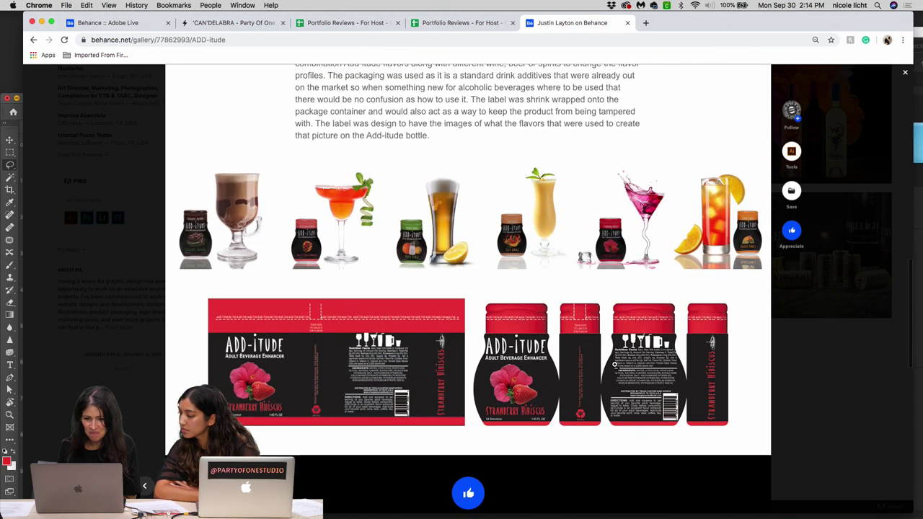
pyautogui.scroll(2, 614, 364)
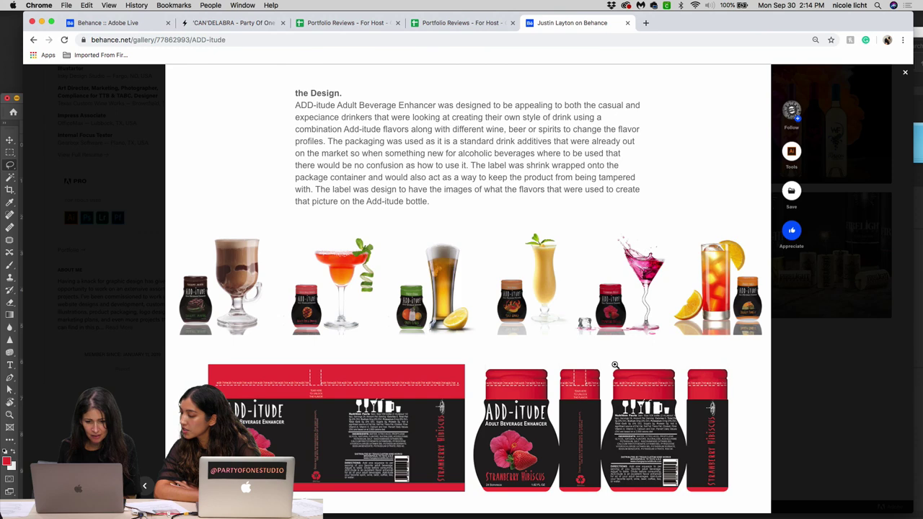
pyautogui.scroll(-5, 614, 364)
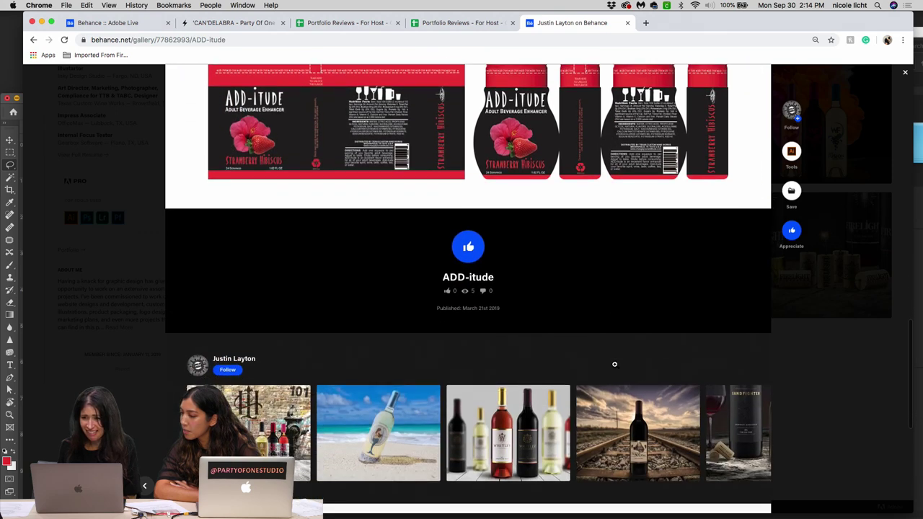
pyautogui.scroll(4, 615, 364)
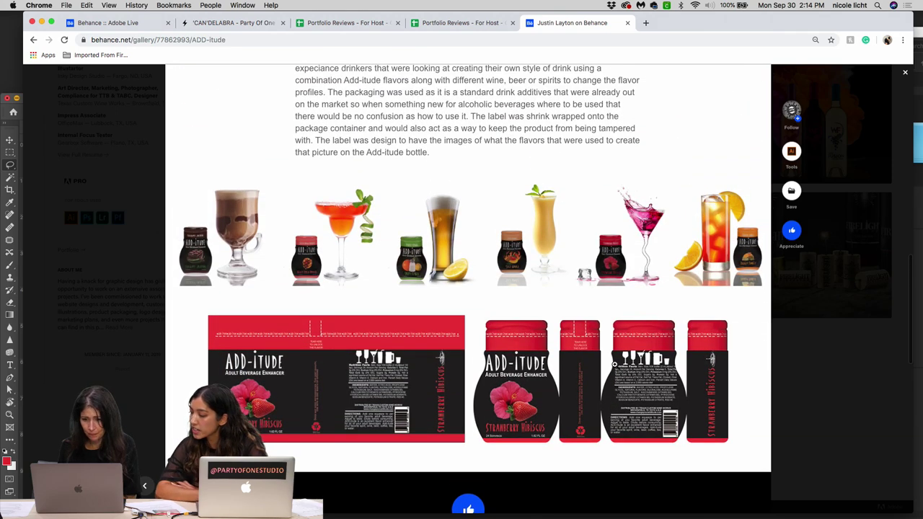
pyautogui.scroll(1, 615, 365)
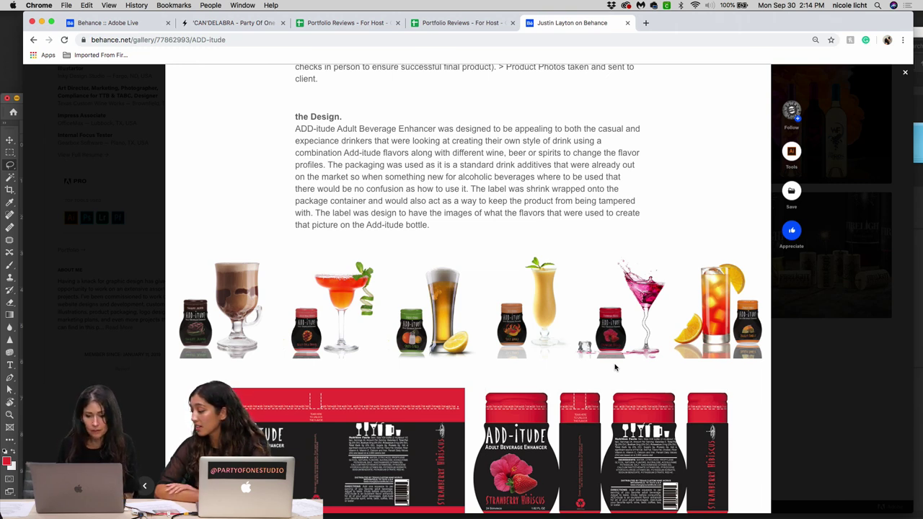
# - Switch to the 'Portfolio Reviews - For Host' spreadsheet listing the Behance portfolio links
pyautogui.scroll(1, 616, 365)
pyautogui.scroll(10, 615, 365)
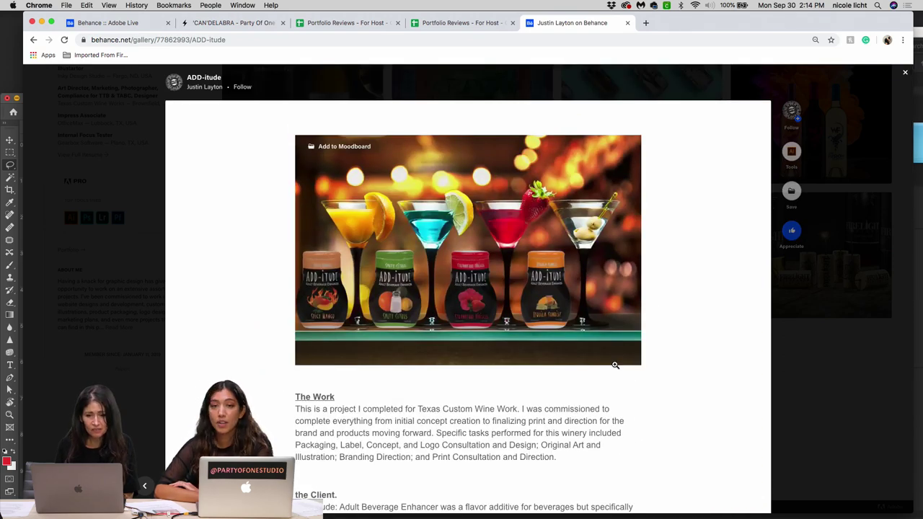
pyautogui.scroll(-5, 651, 282)
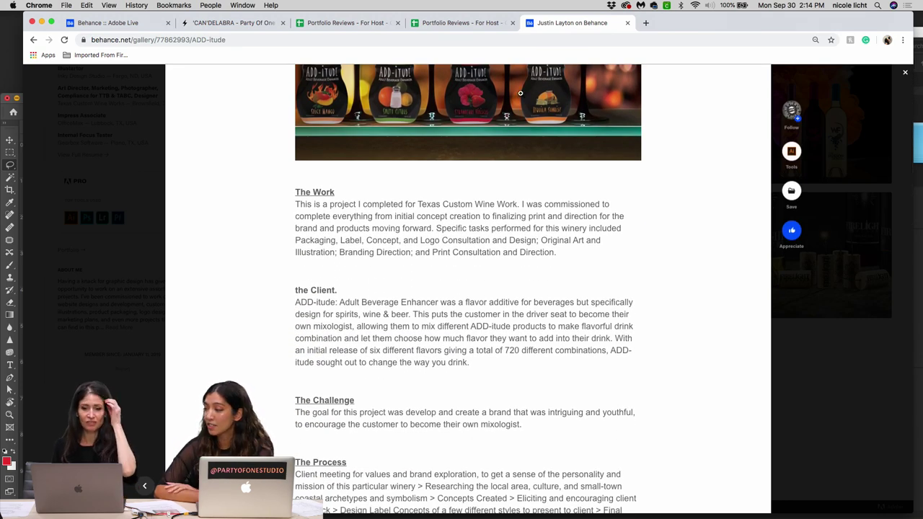
pyautogui.click(463, 25)
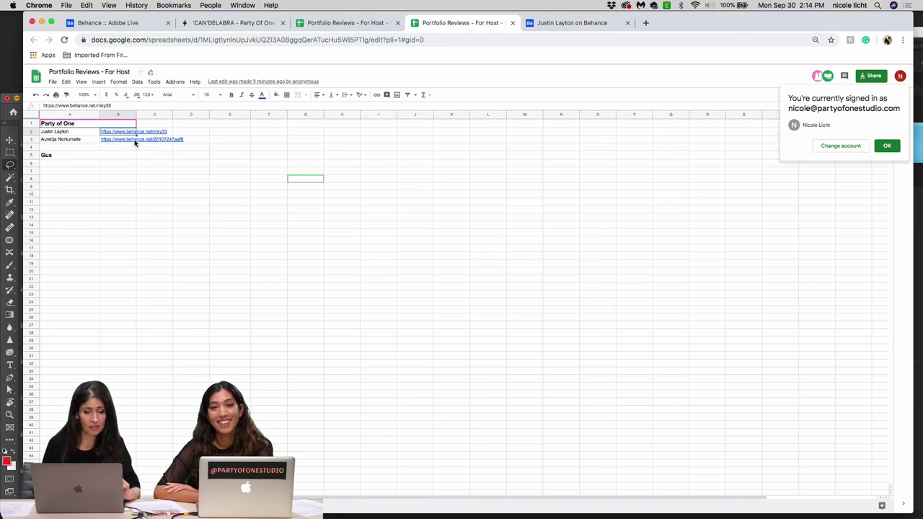
# - Open the second Behance portfolio link, in cell B3, in a new browser tab
pyautogui.moveTo(134, 143)
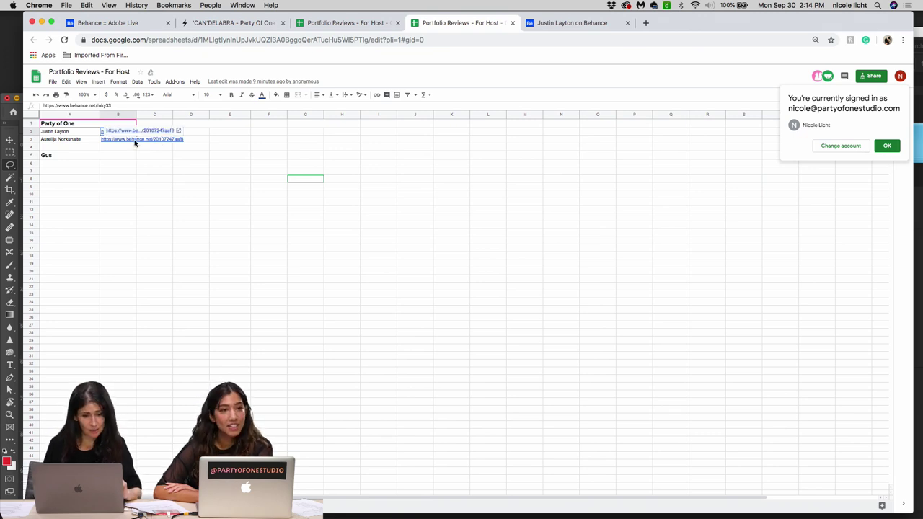
pyautogui.click(134, 142)
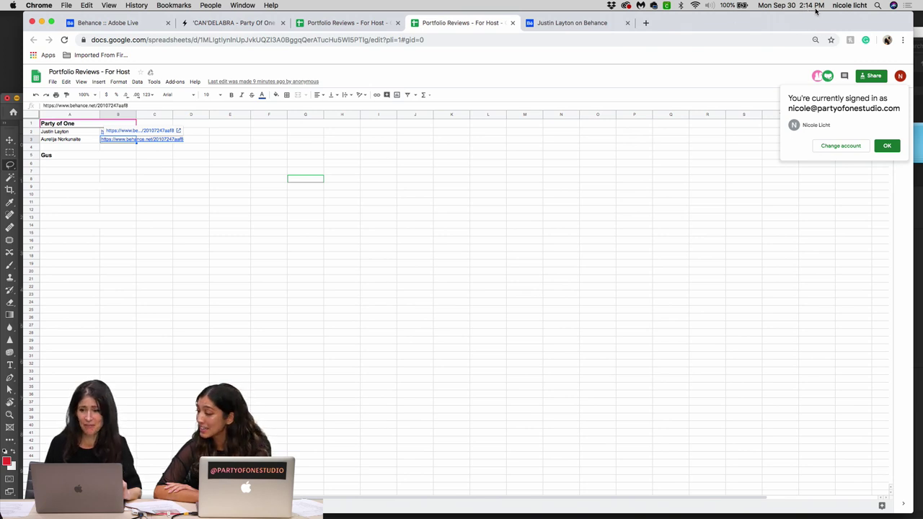
pyautogui.click(147, 132)
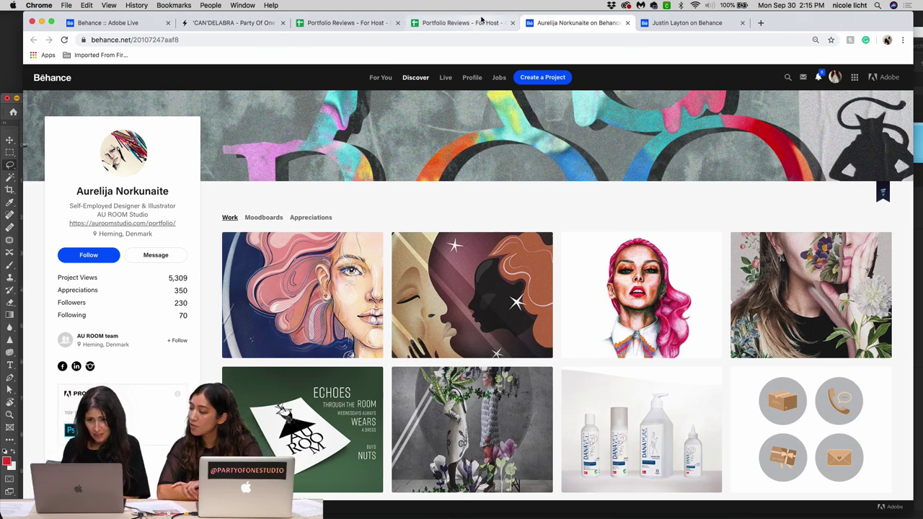
pyautogui.moveTo(486, 13); pyautogui.dragTo(468, 13)
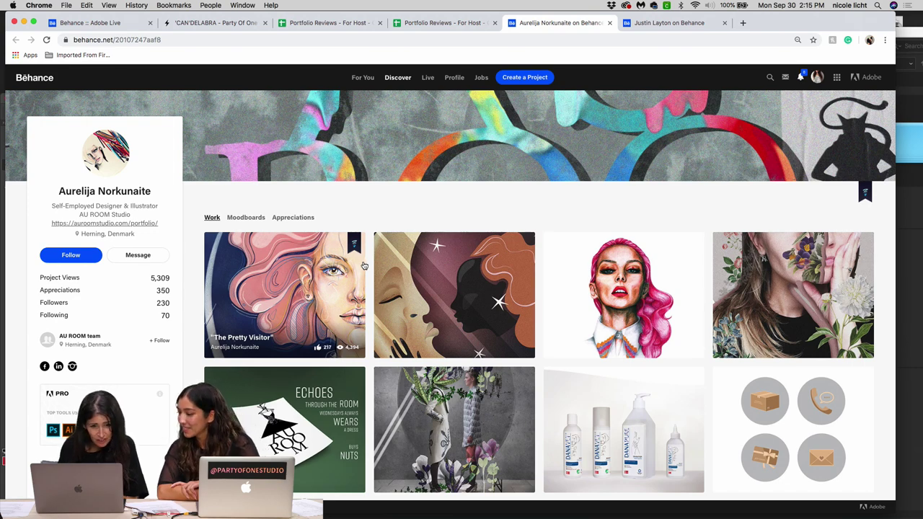
pyautogui.scroll(-2, 384, 339)
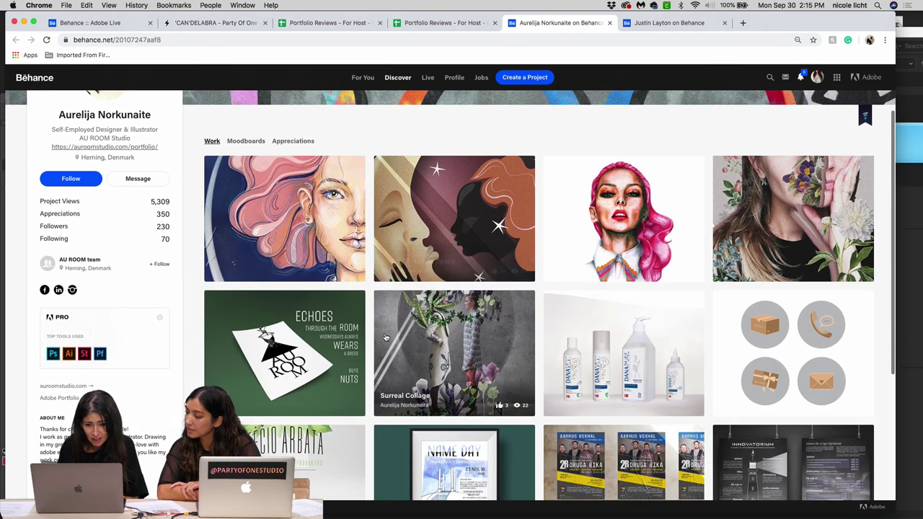
pyautogui.scroll(-1, 385, 337)
pyautogui.scroll(1, 385, 337)
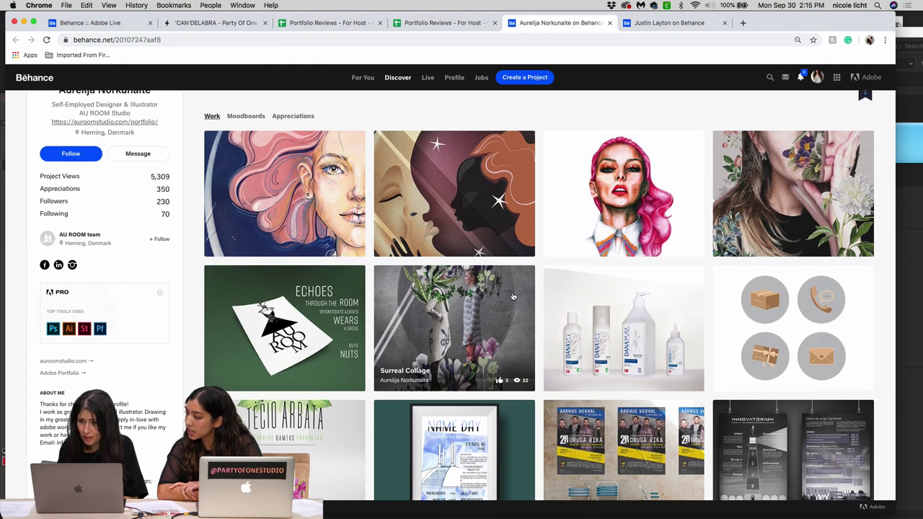
pyautogui.scroll(-5, 557, 298)
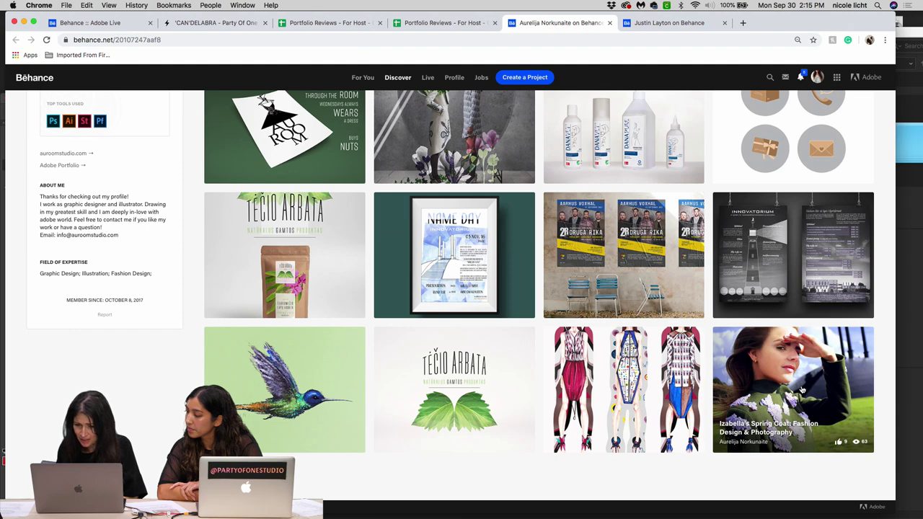
pyautogui.scroll(5, 802, 389)
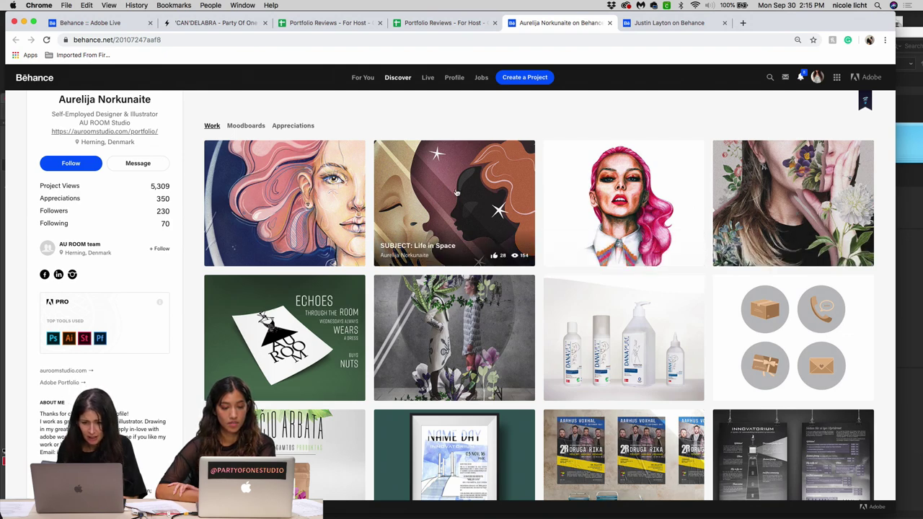
# - Open 'Life in Space // Vector Illustrations' and view past 'Miss Good Night Kiss' to the astronaut
pyautogui.click(450, 195)
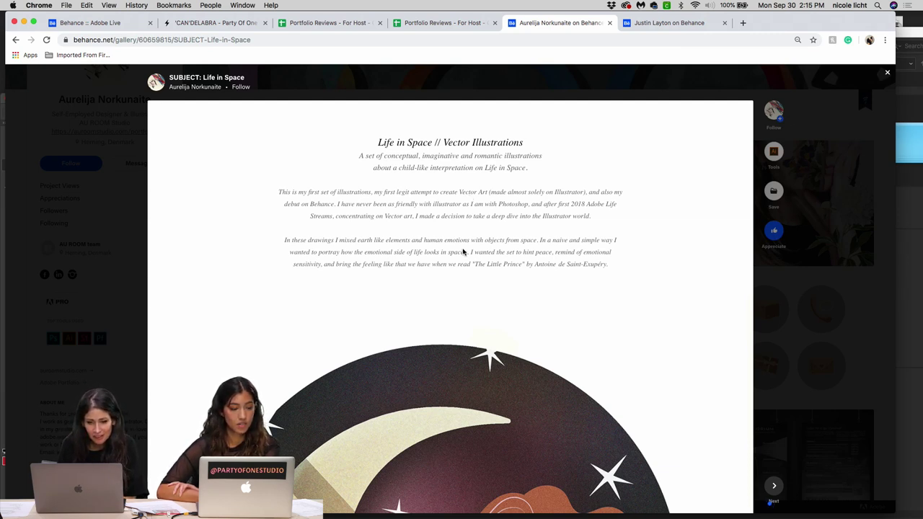
pyautogui.scroll(-1, 464, 251)
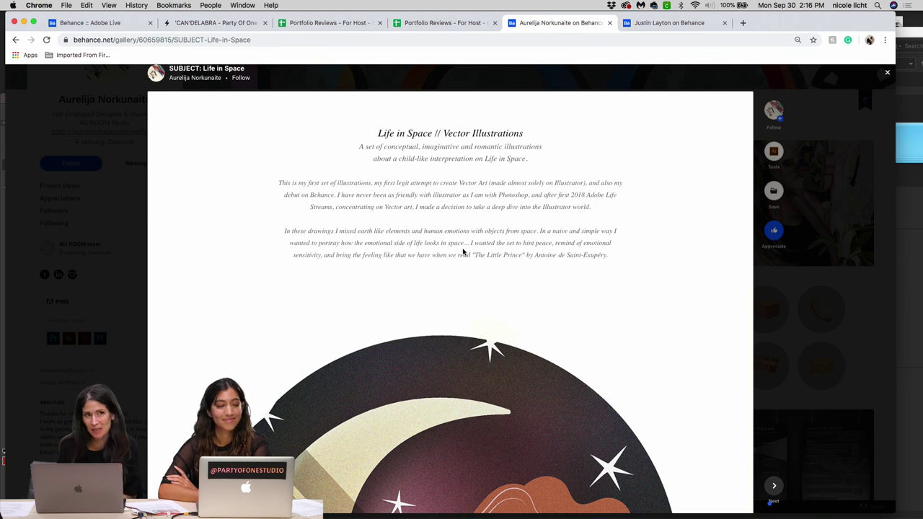
pyautogui.scroll(-3, 464, 251)
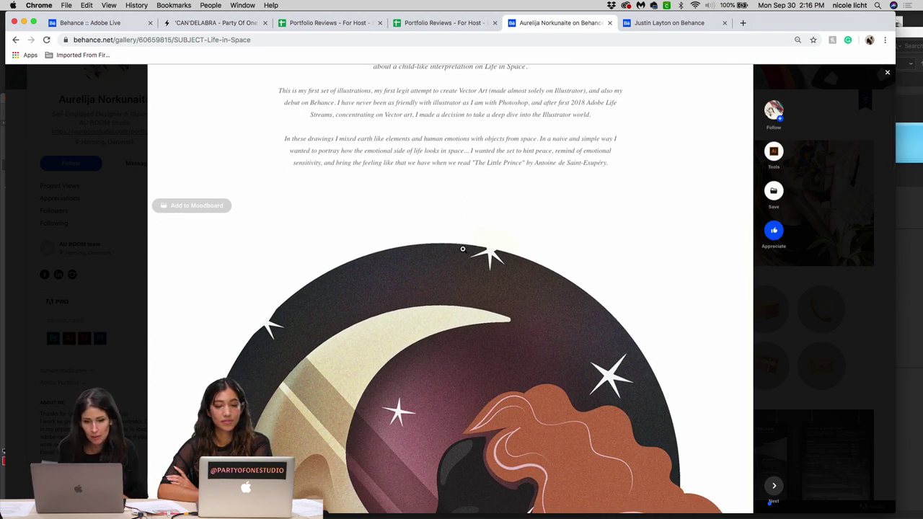
pyautogui.scroll(-6, 463, 249)
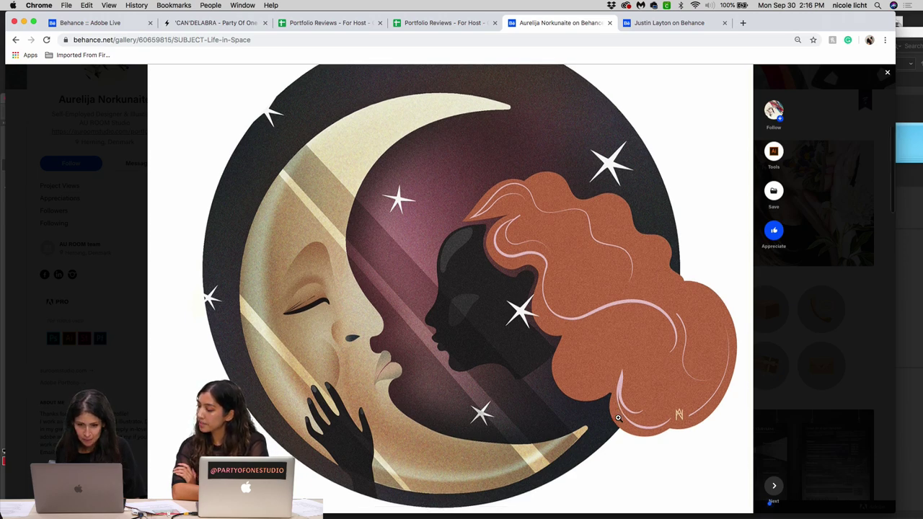
pyautogui.scroll(3, 618, 418)
pyautogui.scroll(1, 618, 418)
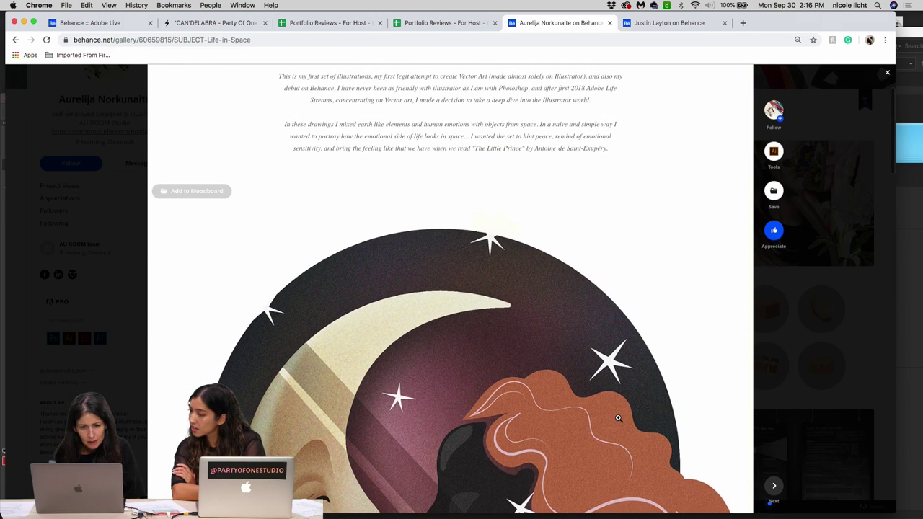
pyautogui.scroll(-5, 618, 417)
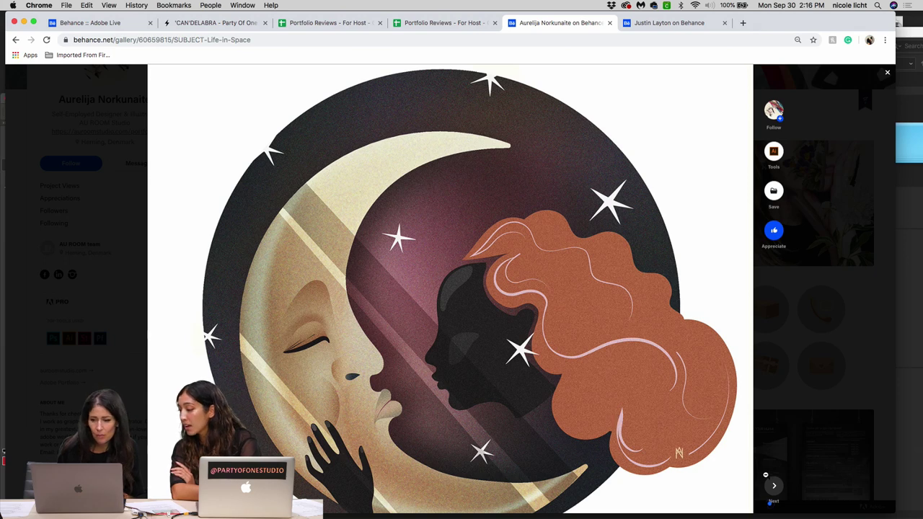
pyautogui.scroll(-1, 745, 489)
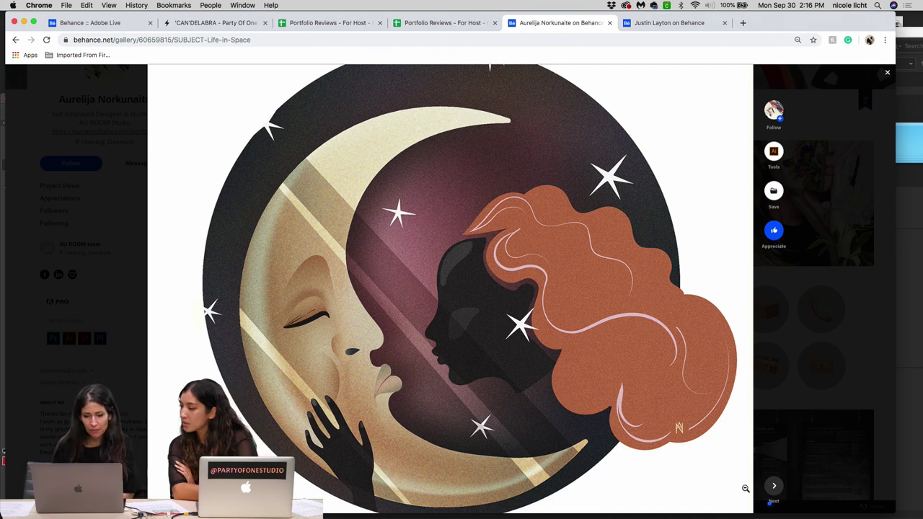
pyautogui.scroll(10, 746, 488)
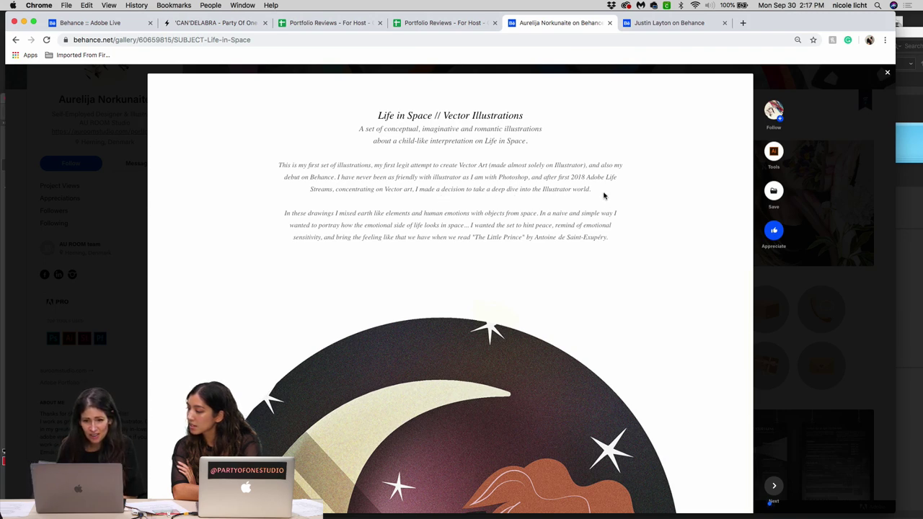
pyautogui.scroll(-1, 605, 197)
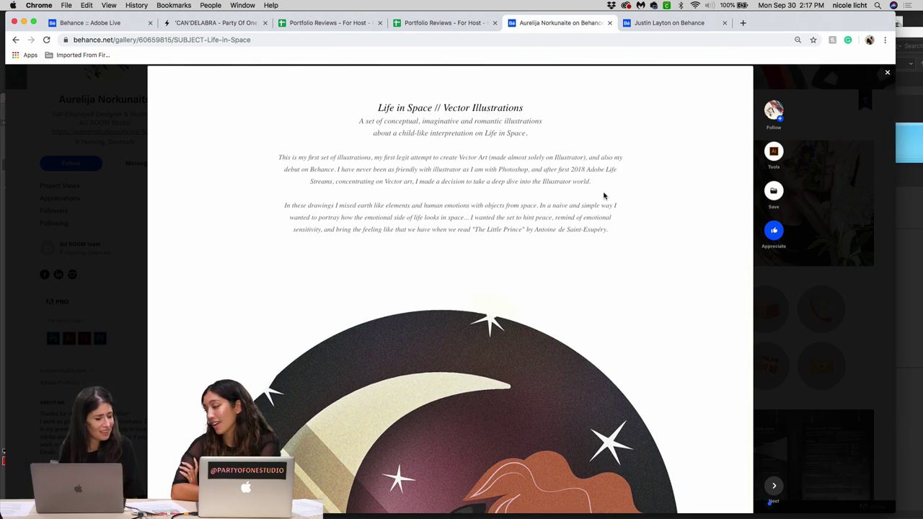
pyautogui.scroll(-4, 633, 221)
pyautogui.scroll(-8, 634, 221)
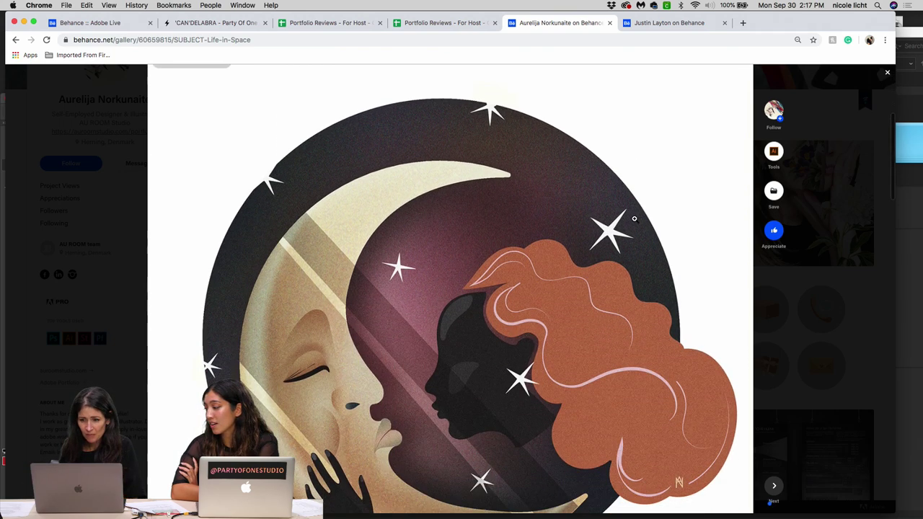
pyautogui.scroll(-11, 634, 220)
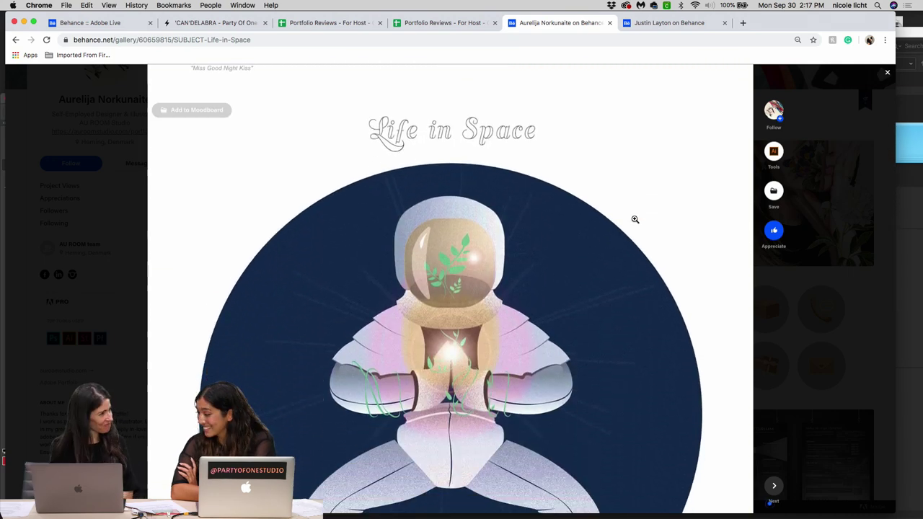
# - Appreciate the Life in Space project from the thumbs-up button below it
pyautogui.scroll(-3, 635, 219)
pyautogui.scroll(-2, 634, 219)
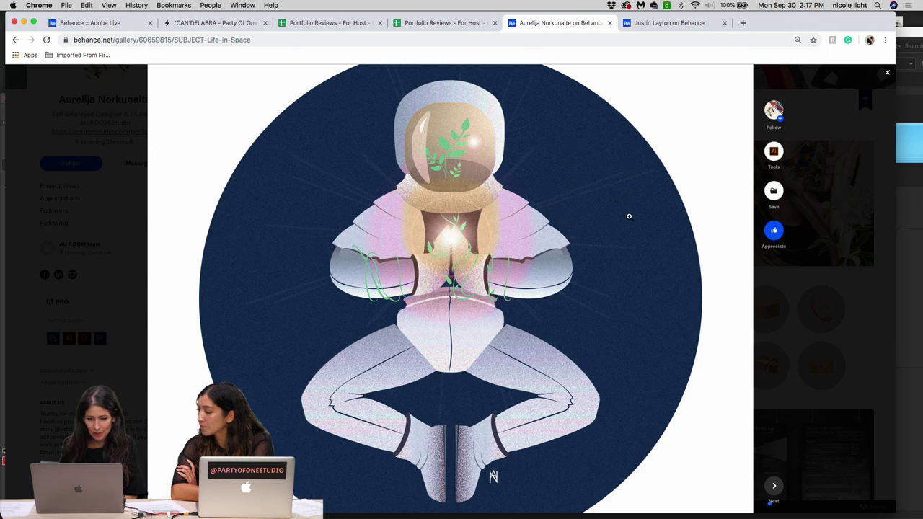
pyautogui.scroll(-5, 617, 432)
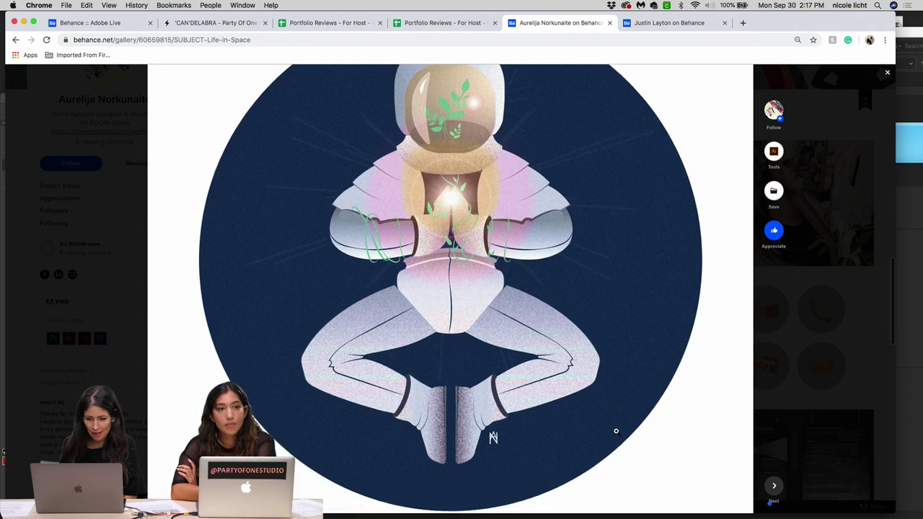
pyautogui.scroll(-2, 616, 431)
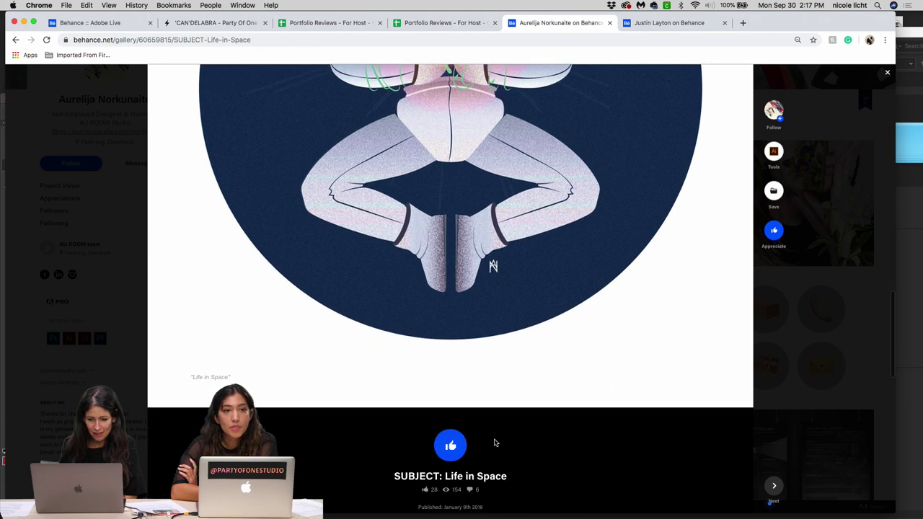
pyautogui.click(452, 446)
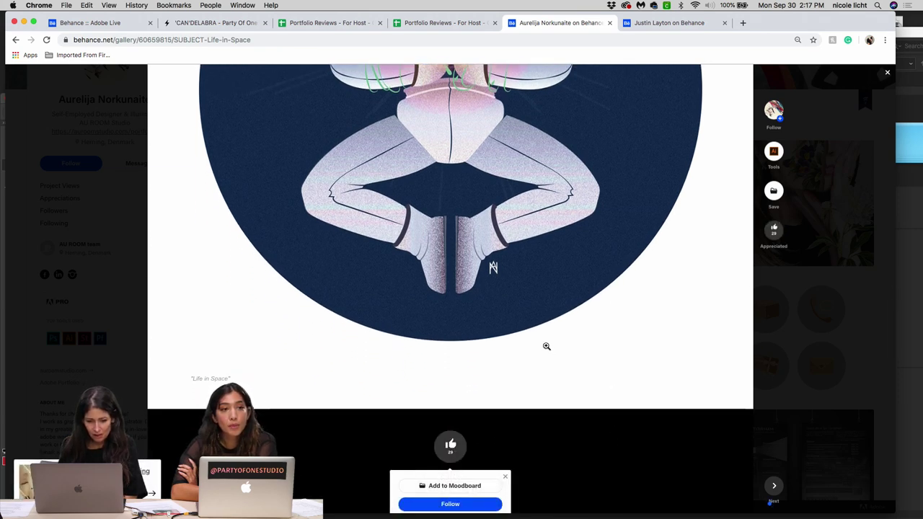
# - Close the Life in Space overlay to return to the illustrator's work grid
pyautogui.scroll(5, 546, 346)
pyautogui.scroll(1, 546, 346)
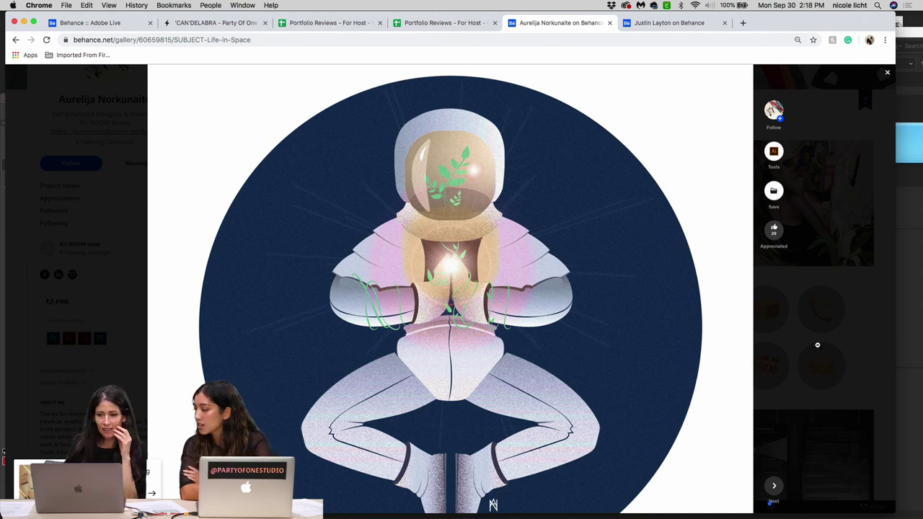
pyautogui.scroll(-1, 888, 76)
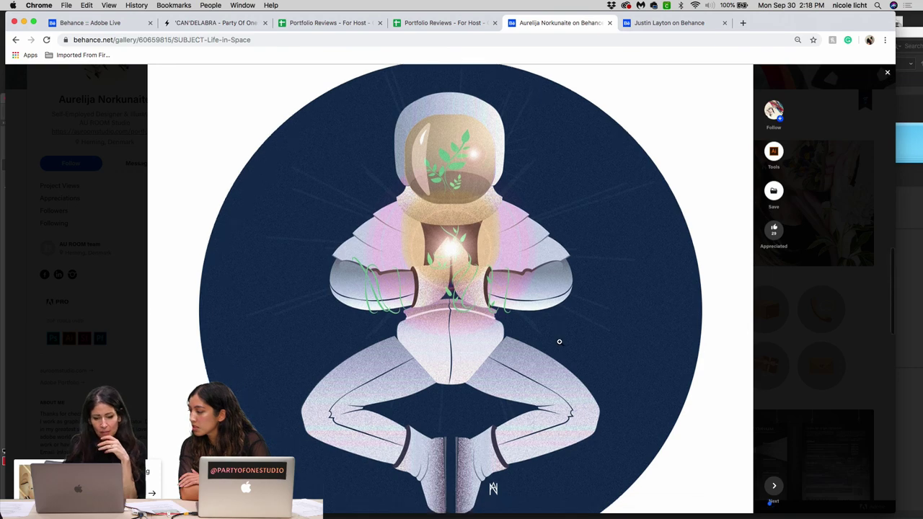
pyautogui.click(887, 71)
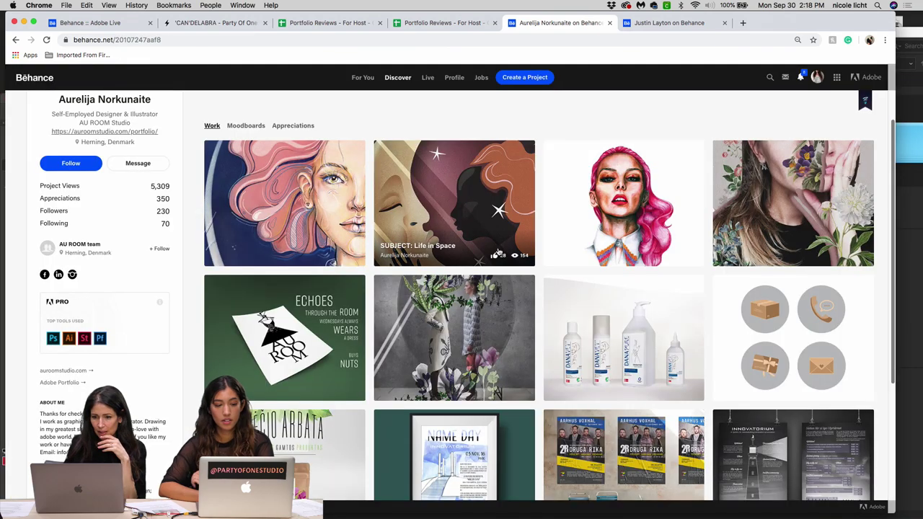
# - Open Surreal Collage and view its collage of two figures among plants and flowers
pyautogui.scroll(-2, 498, 251)
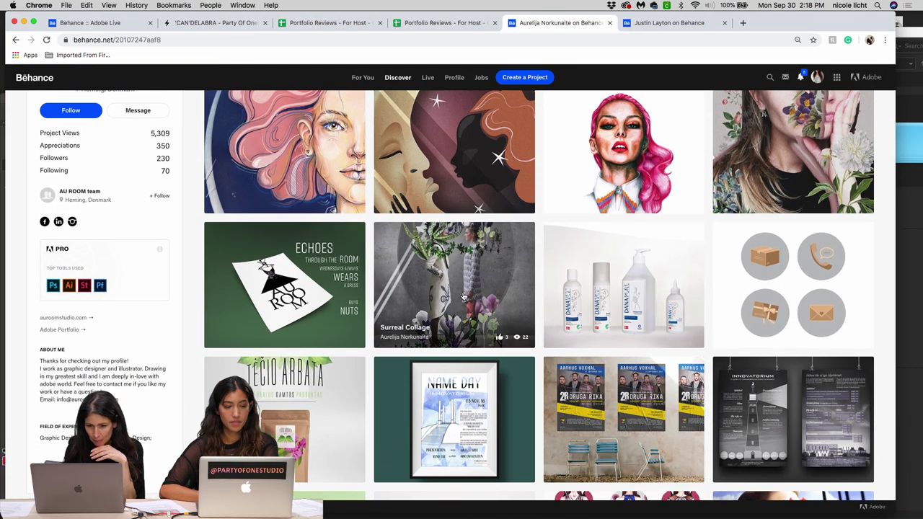
pyautogui.click(463, 297)
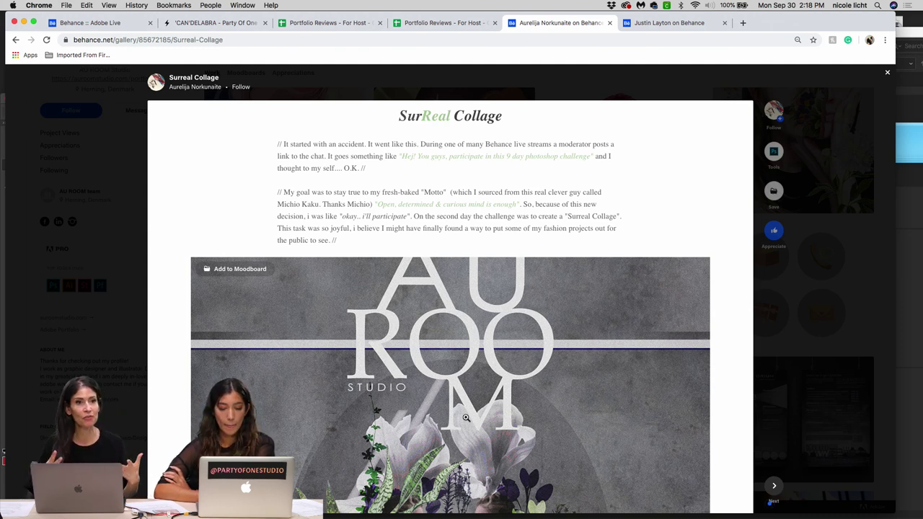
pyautogui.scroll(-5, 465, 417)
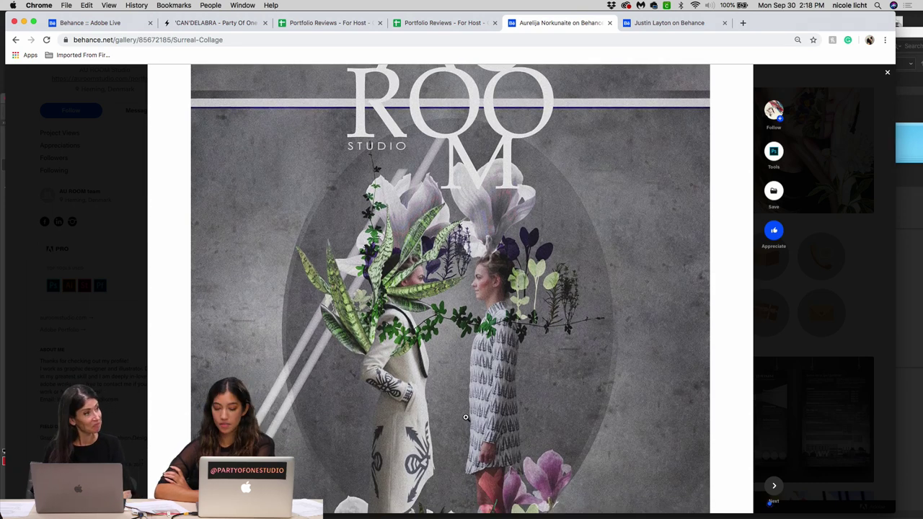
pyautogui.scroll(-3, 466, 418)
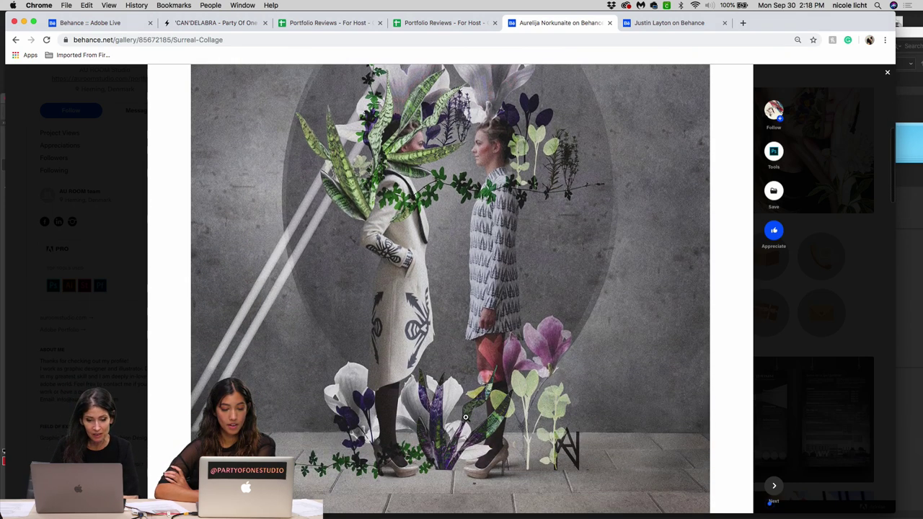
pyautogui.scroll(-3, 466, 417)
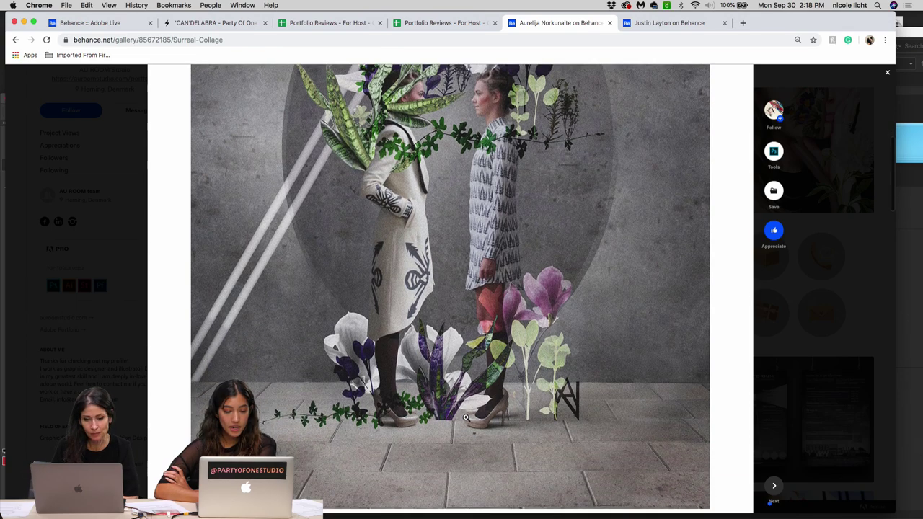
pyautogui.scroll(2, 466, 418)
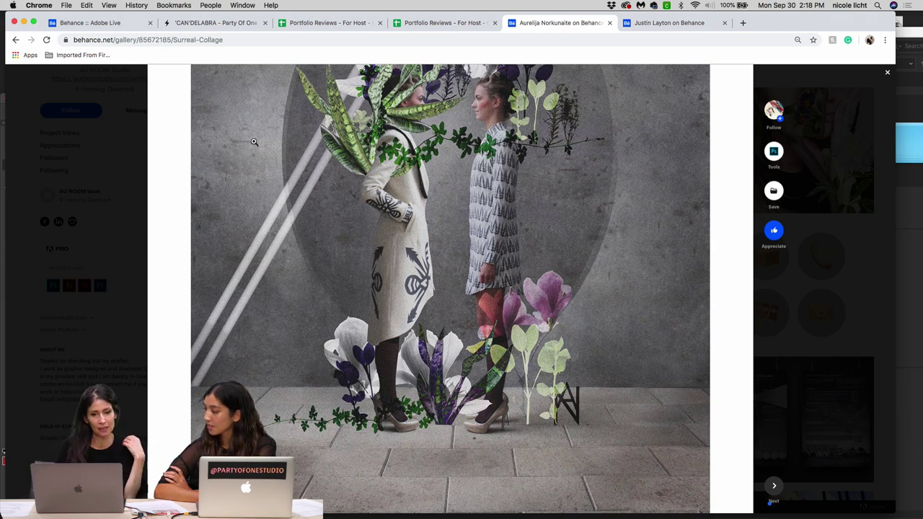
pyautogui.click(90, 24)
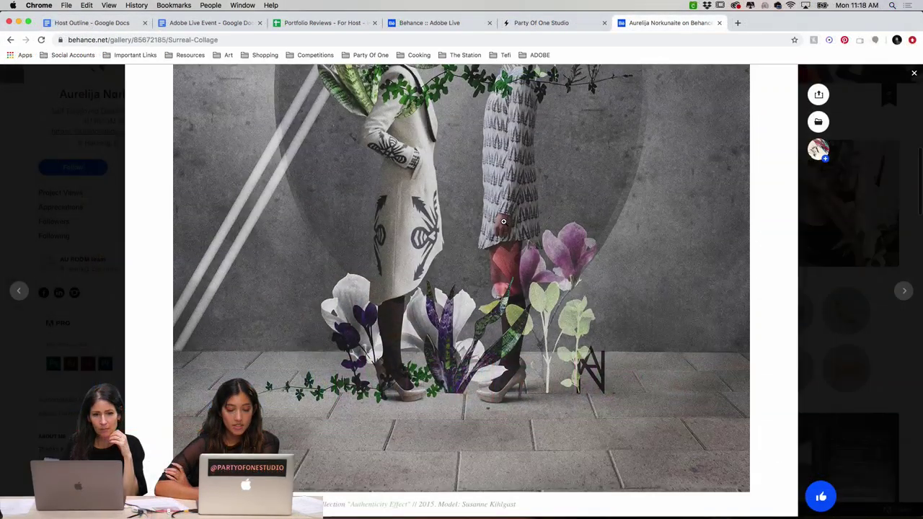
pyautogui.scroll(-5, 503, 222)
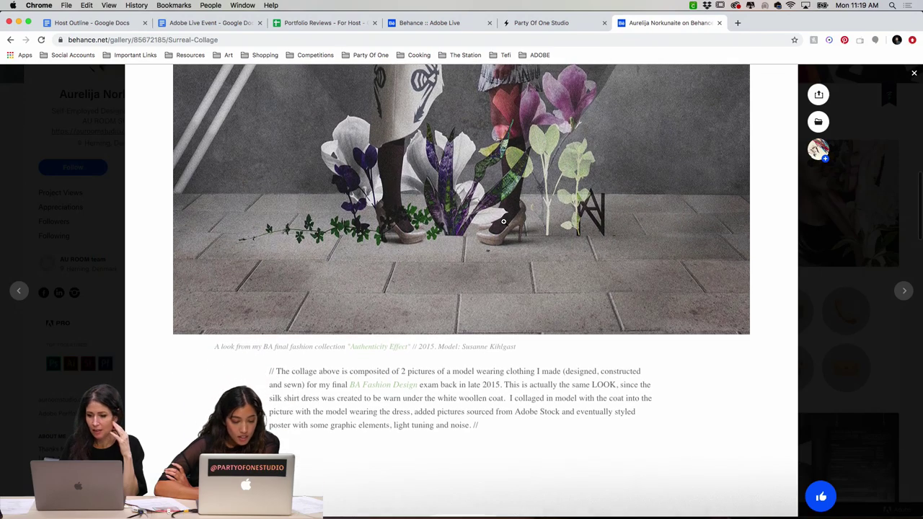
pyautogui.scroll(-2, 504, 221)
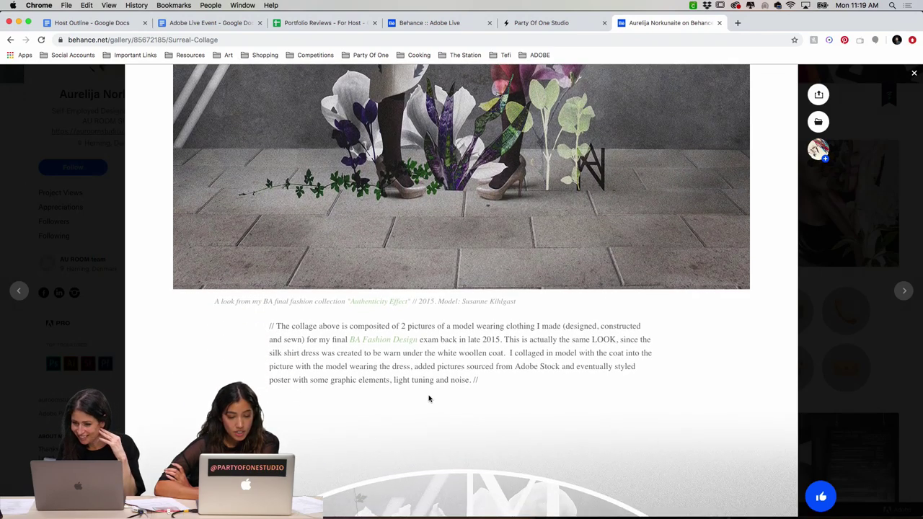
pyautogui.scroll(6, 470, 257)
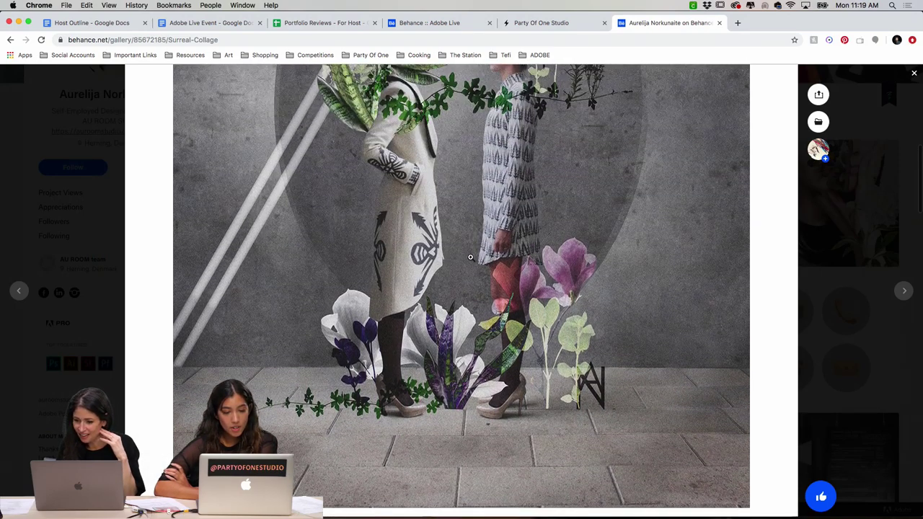
pyautogui.scroll(-1, 470, 257)
pyautogui.scroll(10, 470, 256)
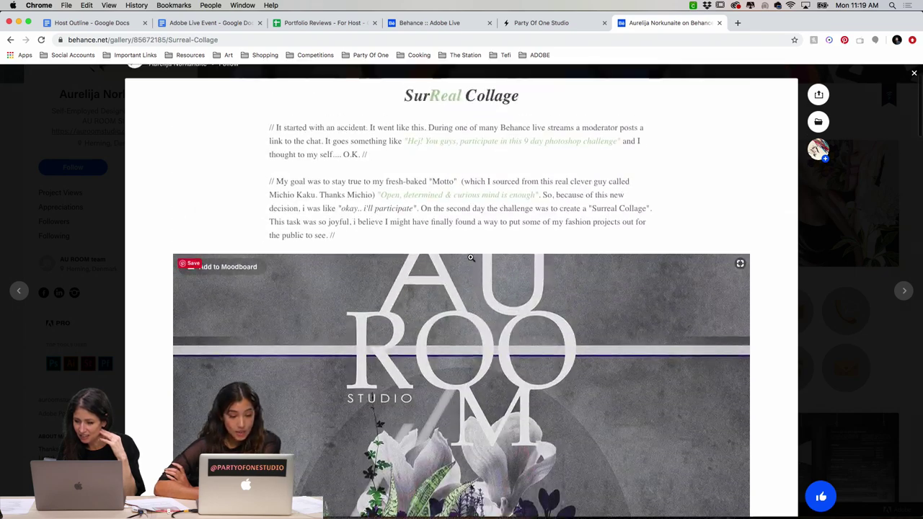
pyautogui.scroll(1, 470, 257)
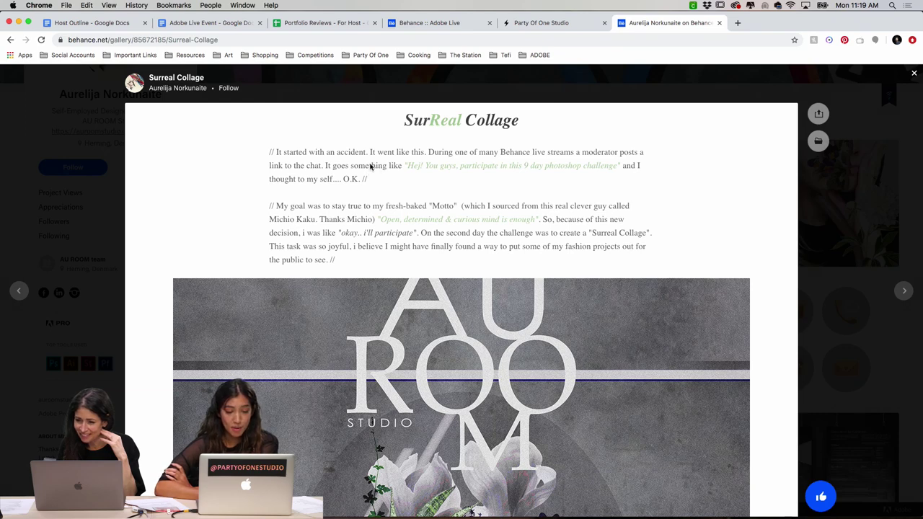
pyautogui.scroll(-1, 397, 205)
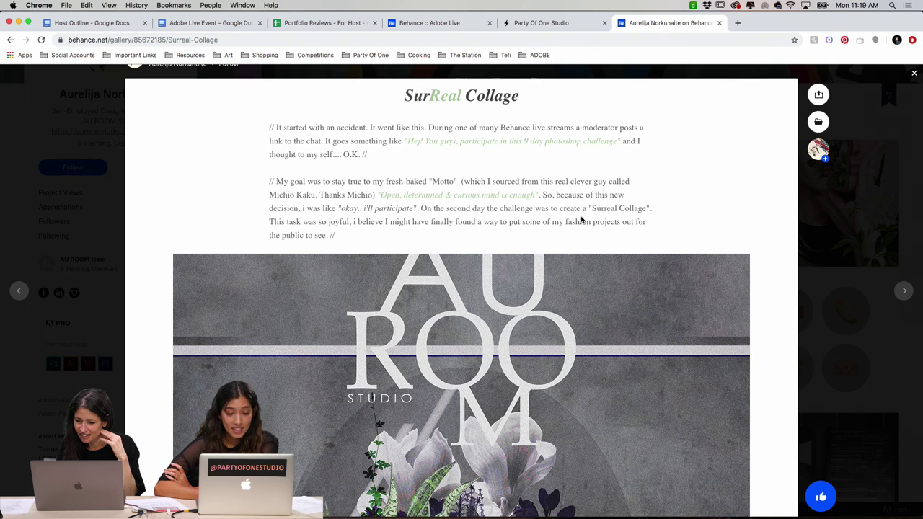
pyautogui.scroll(-2, 582, 218)
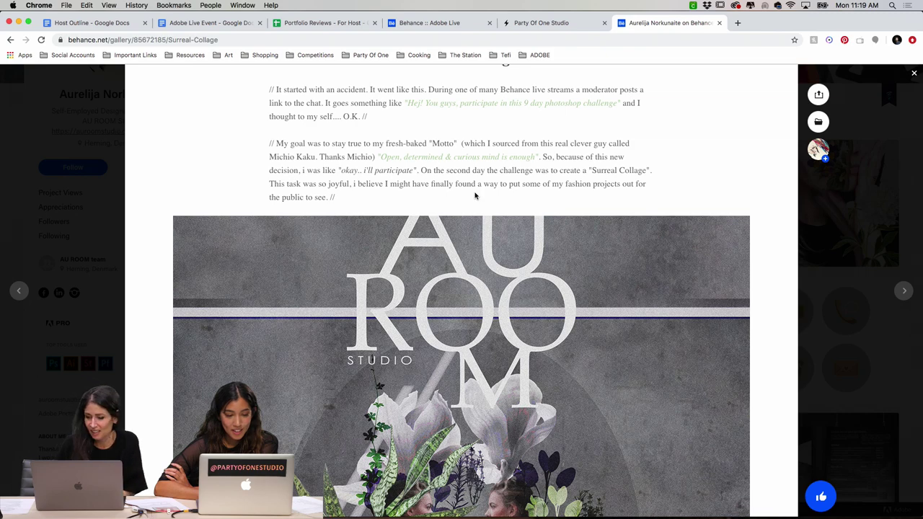
pyautogui.scroll(-5, 476, 196)
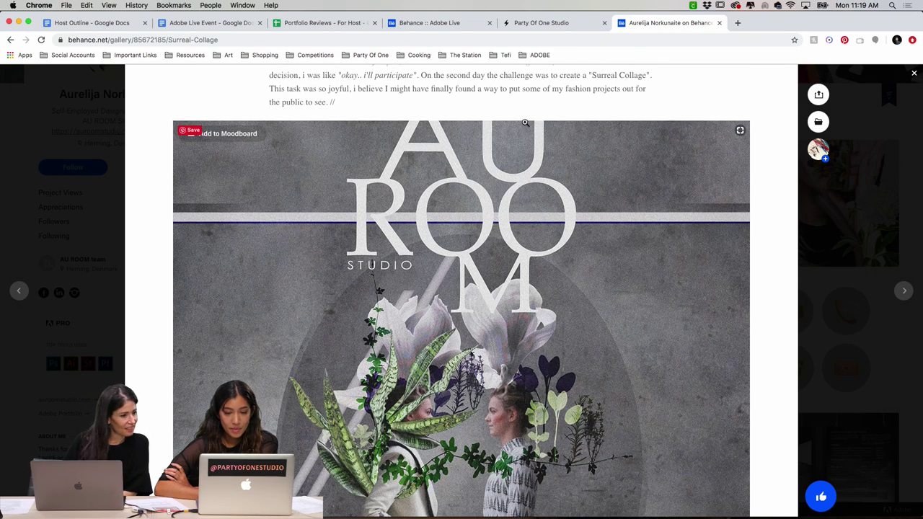
pyautogui.scroll(-3, 481, 176)
pyautogui.scroll(-10, 474, 209)
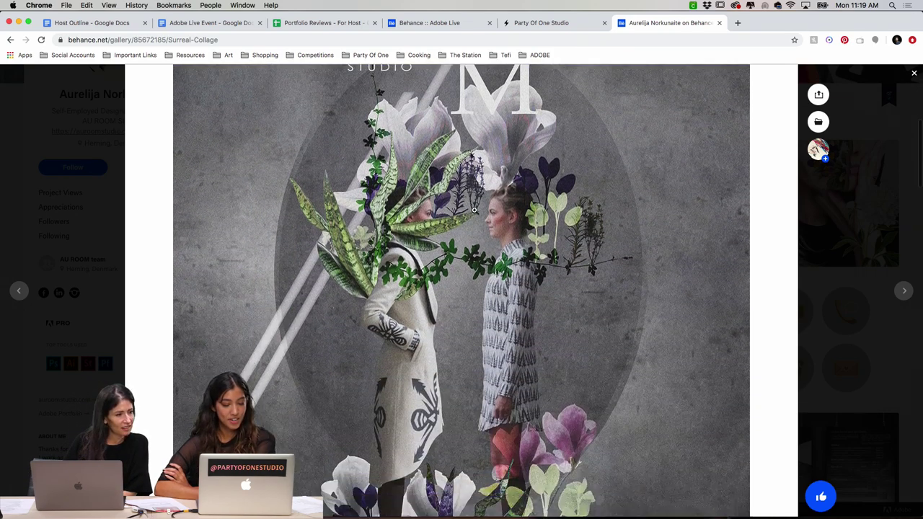
pyautogui.scroll(-2, 474, 210)
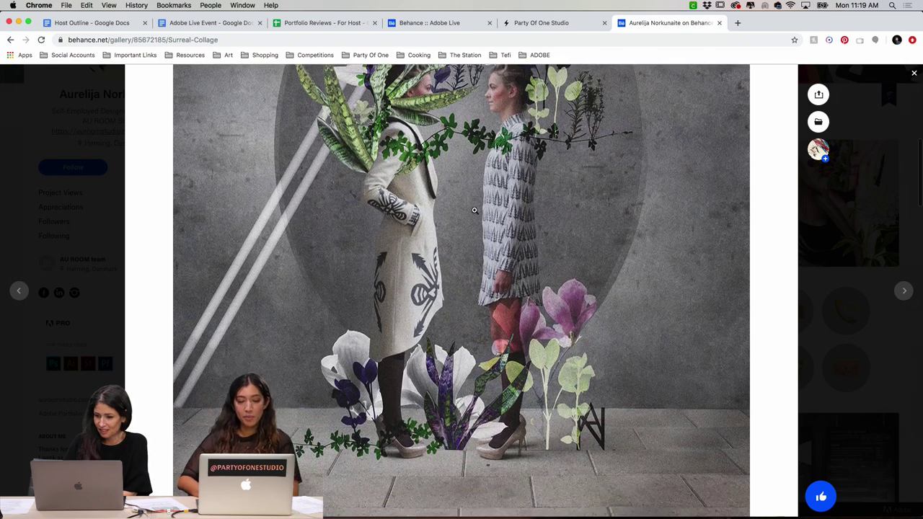
pyautogui.scroll(1, 475, 209)
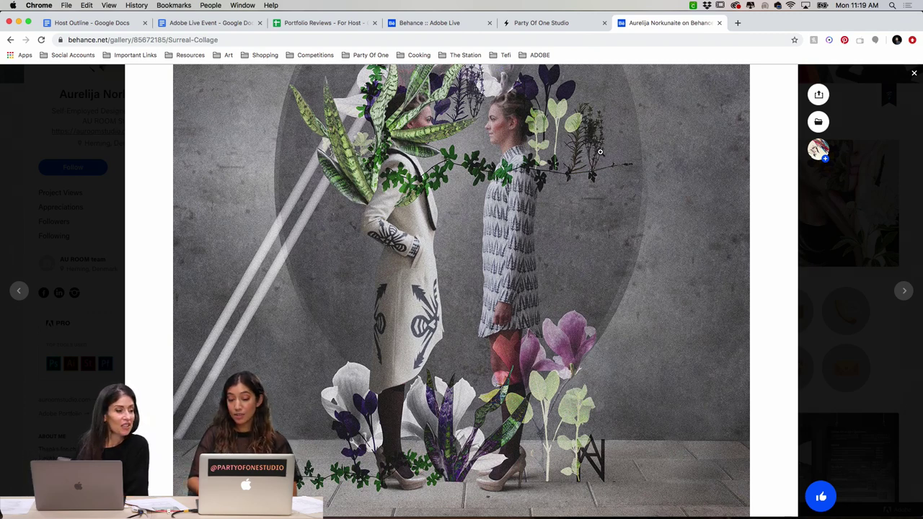
pyautogui.scroll(1, 600, 151)
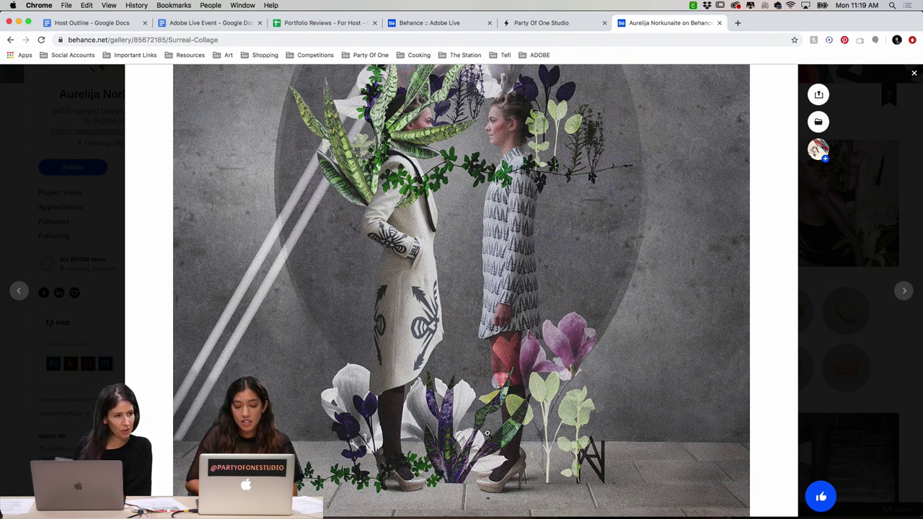
pyautogui.scroll(2, 509, 422)
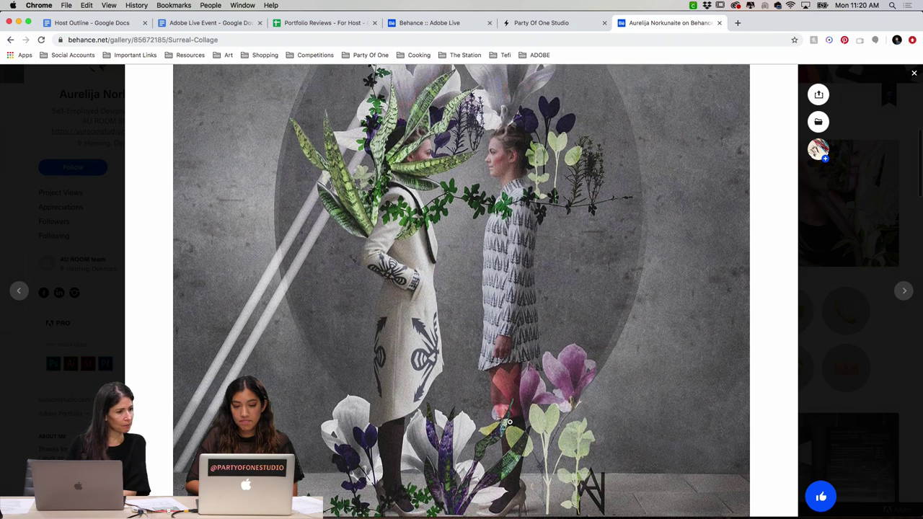
pyautogui.scroll(2, 509, 421)
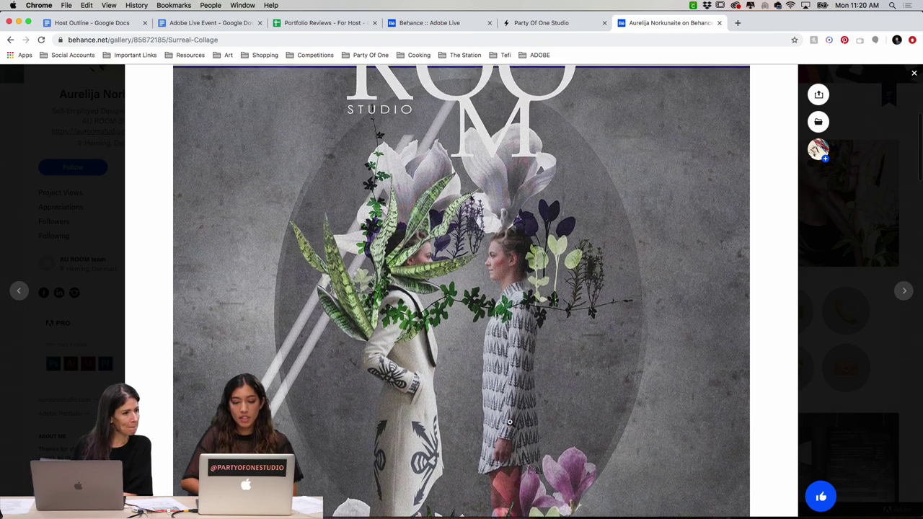
pyautogui.scroll(-2, 510, 421)
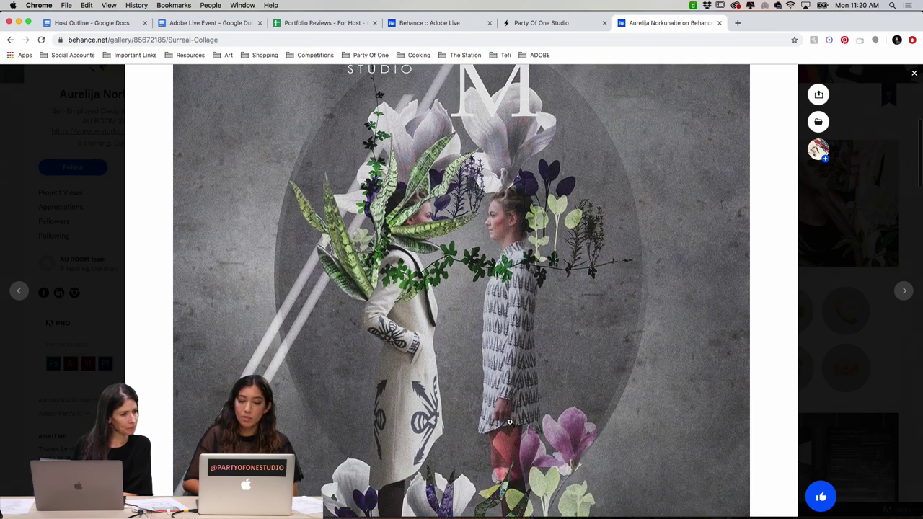
pyautogui.scroll(-10, 510, 421)
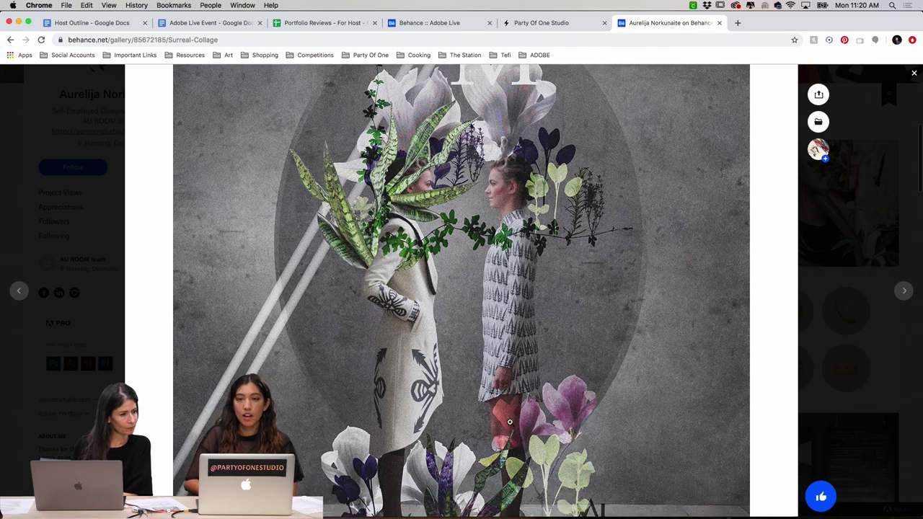
pyautogui.scroll(-5, 510, 425)
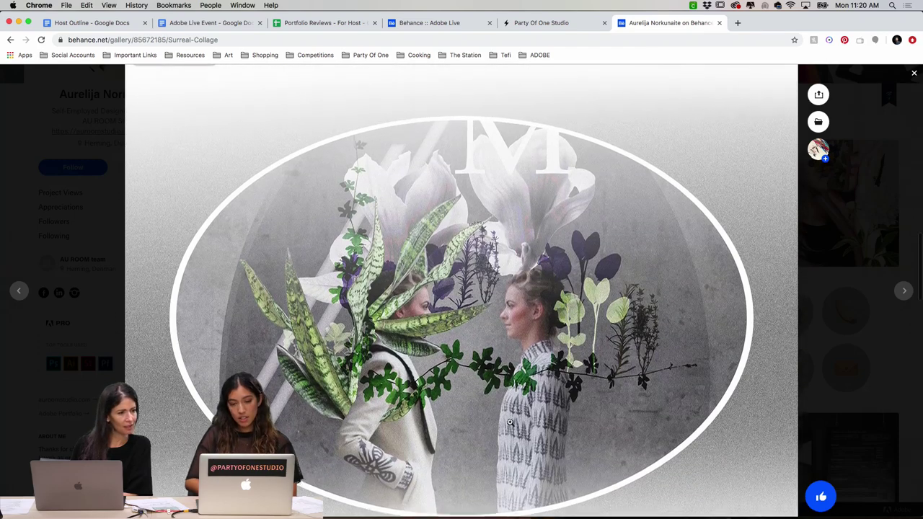
# - Finish viewing the Surreal Collage artwork and close its lightbox back to the profile grid
pyautogui.scroll(-3, 510, 422)
pyautogui.scroll(-3, 509, 422)
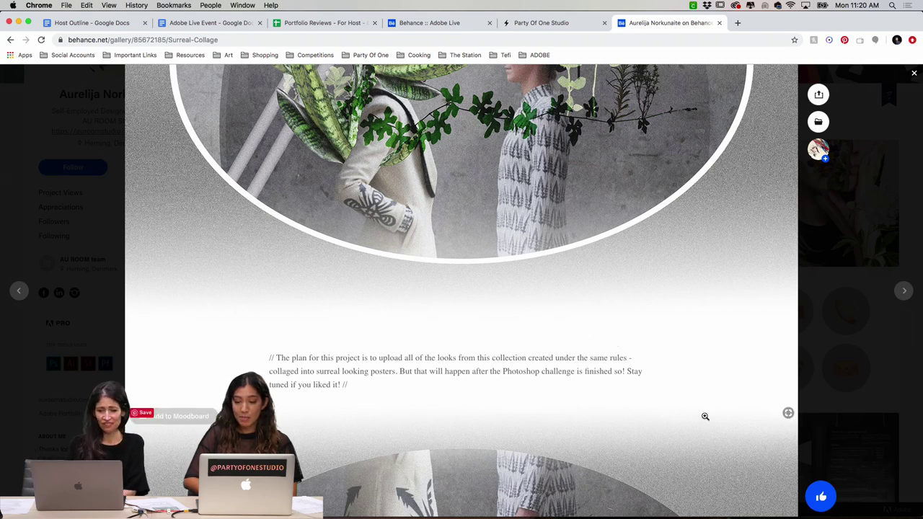
pyautogui.scroll(-2, 705, 432)
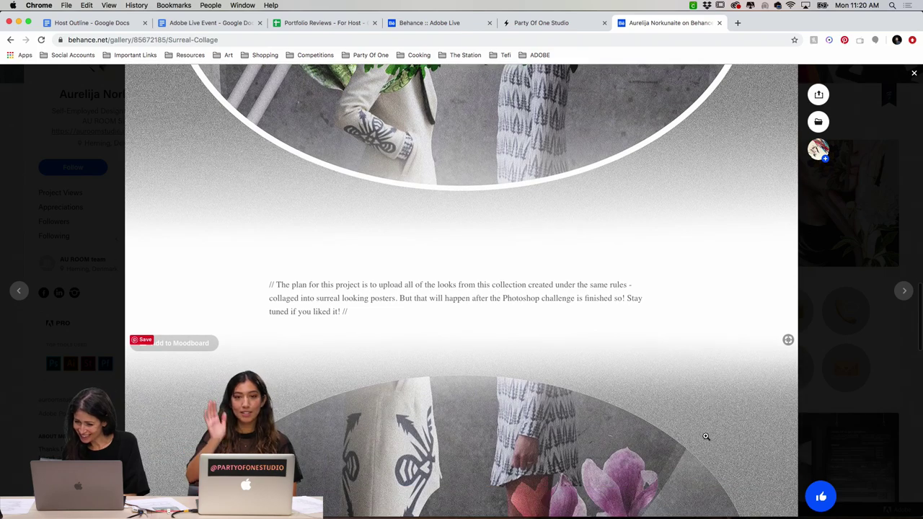
pyautogui.scroll(-4, 706, 437)
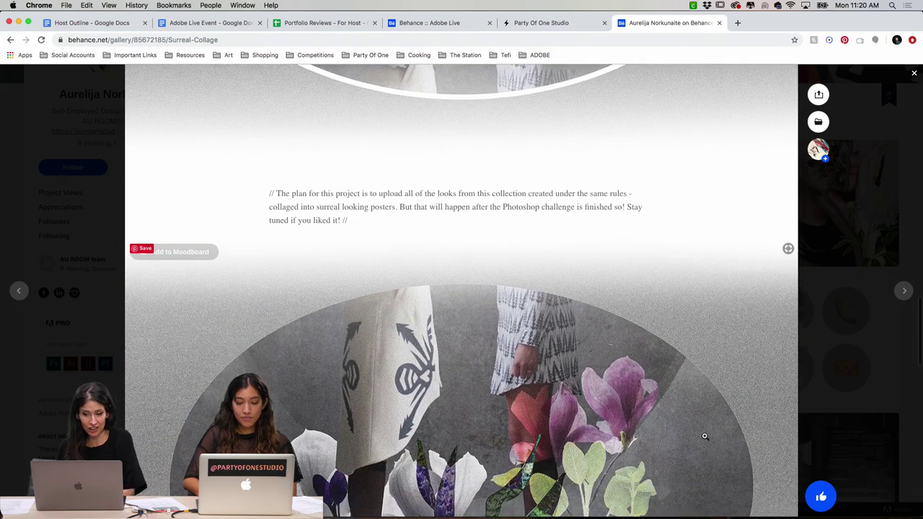
pyautogui.scroll(-5, 705, 436)
pyautogui.scroll(2, 705, 436)
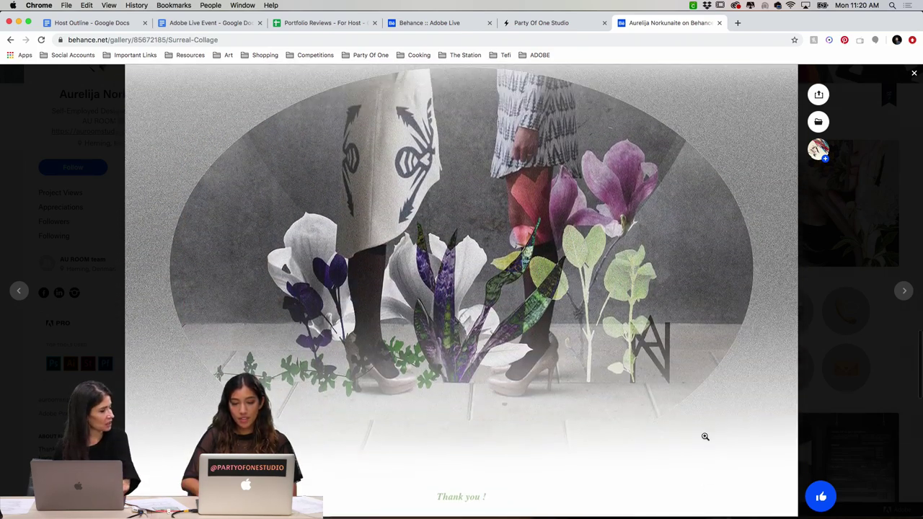
pyautogui.scroll(-1, 705, 437)
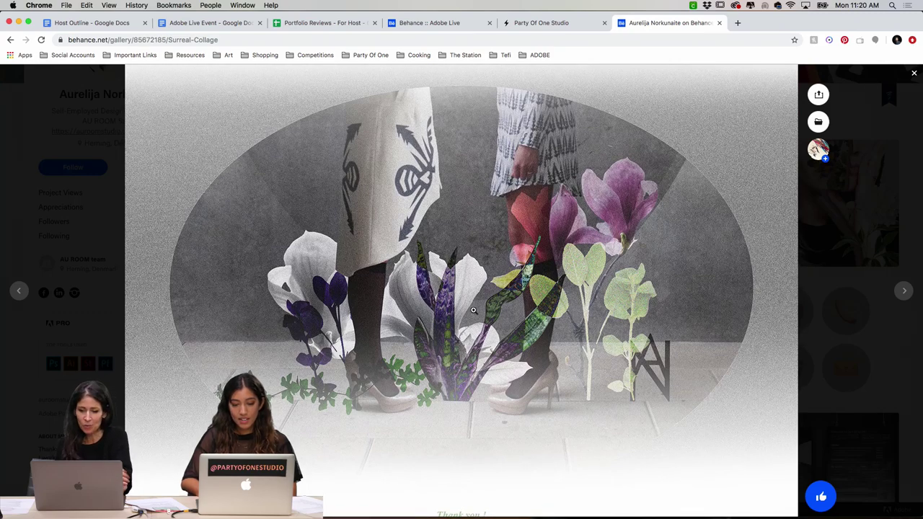
pyautogui.scroll(15, 670, 168)
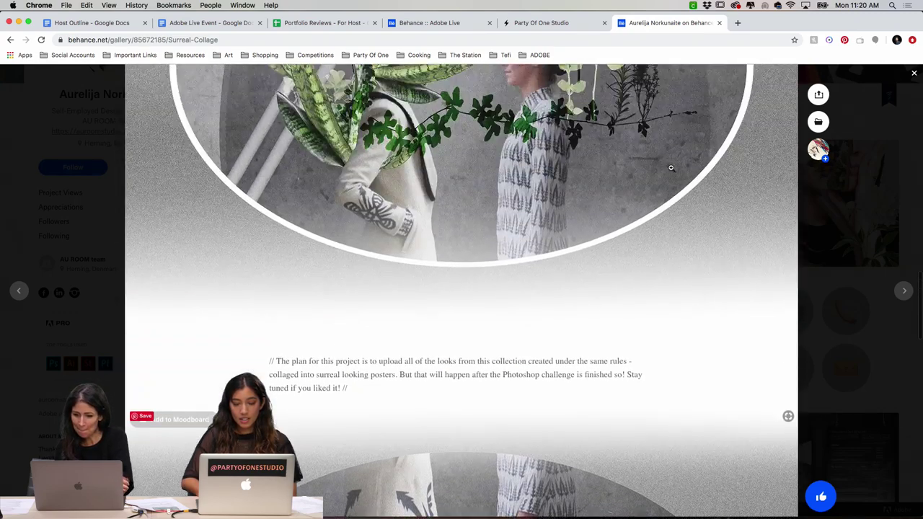
pyautogui.scroll(12, 671, 168)
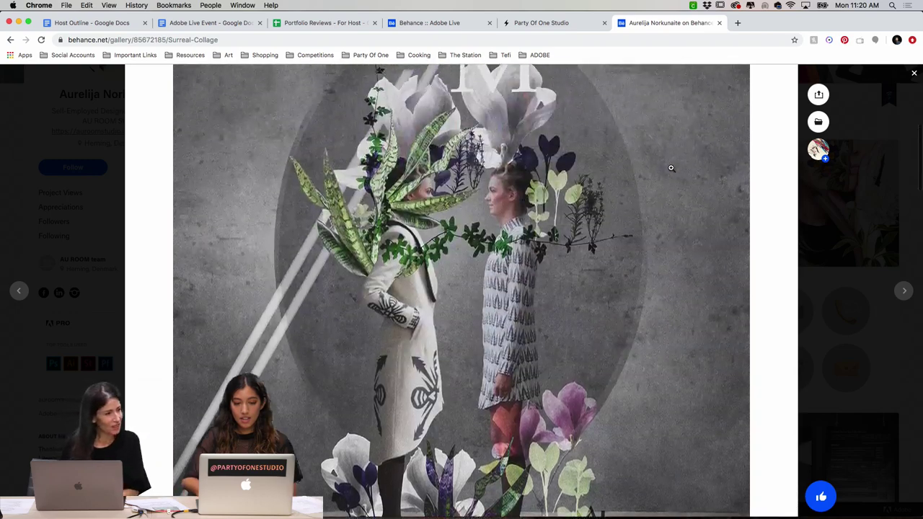
pyautogui.scroll(-6, 671, 168)
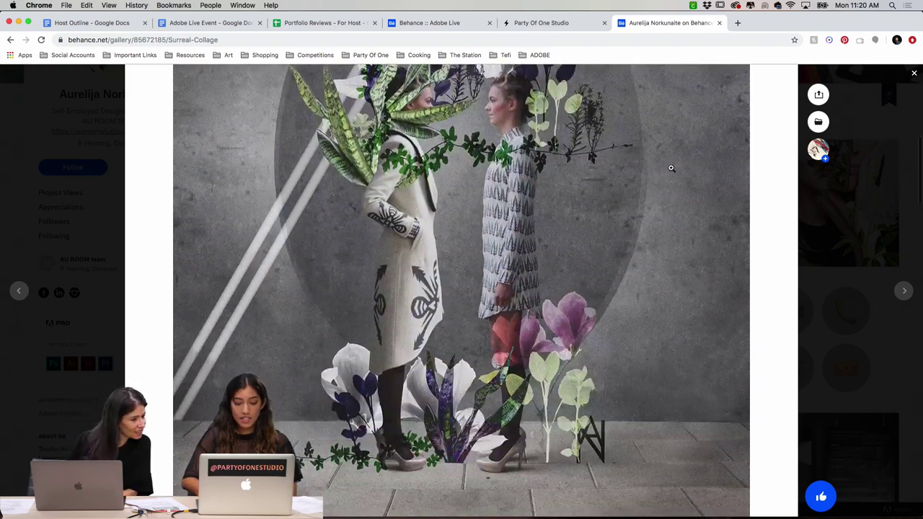
pyautogui.scroll(2, 671, 168)
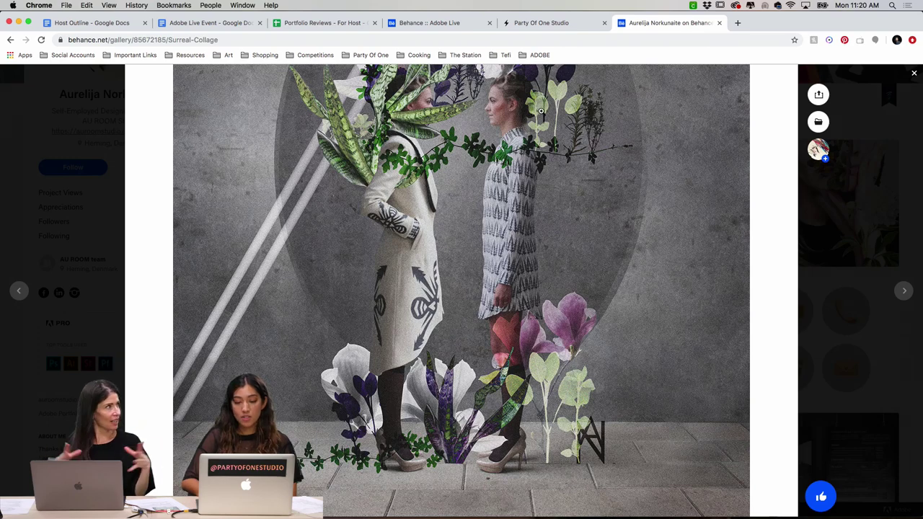
pyautogui.scroll(10, 563, 135)
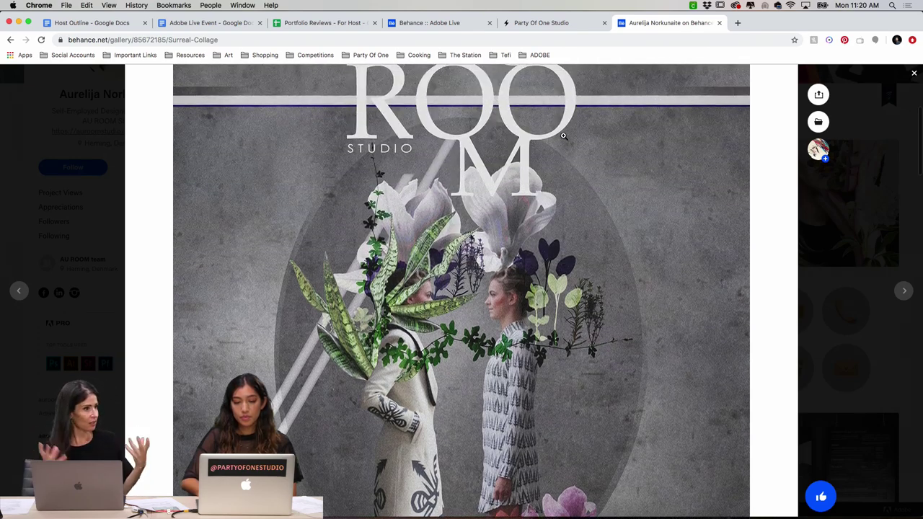
pyautogui.scroll(5, 563, 135)
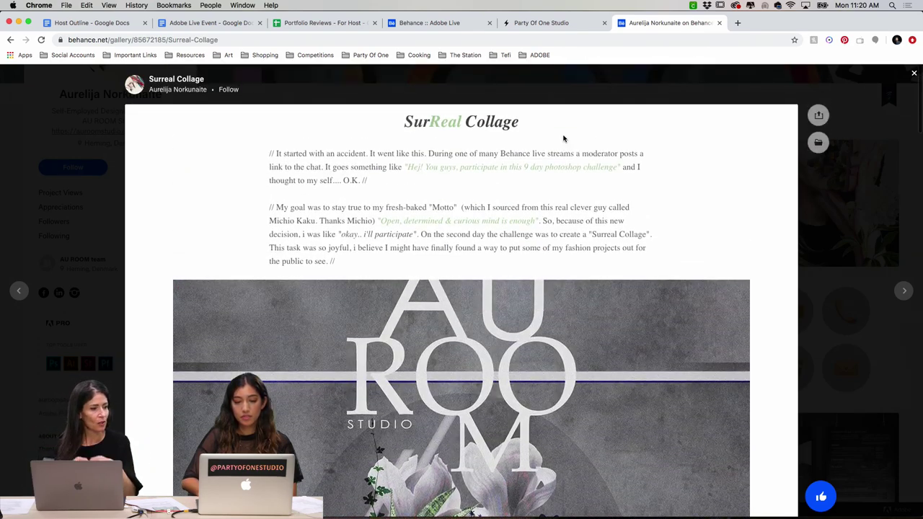
pyautogui.scroll(-3, 563, 136)
pyautogui.scroll(-5, 563, 136)
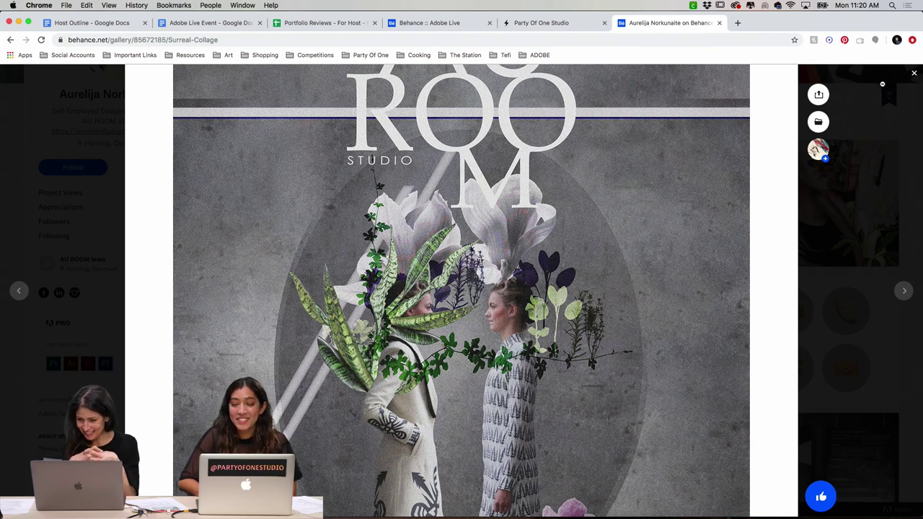
pyautogui.click(914, 75)
pyautogui.scroll(-1, 692, 231)
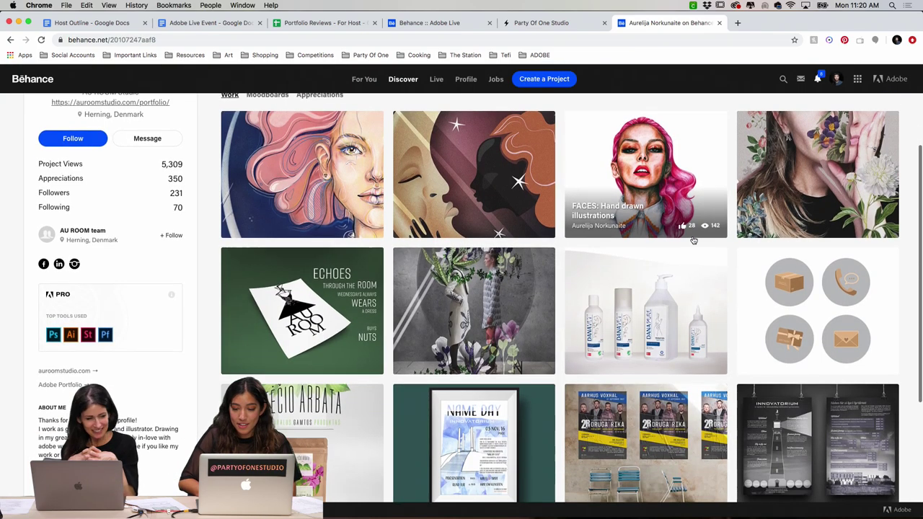
pyautogui.scroll(1, 693, 231)
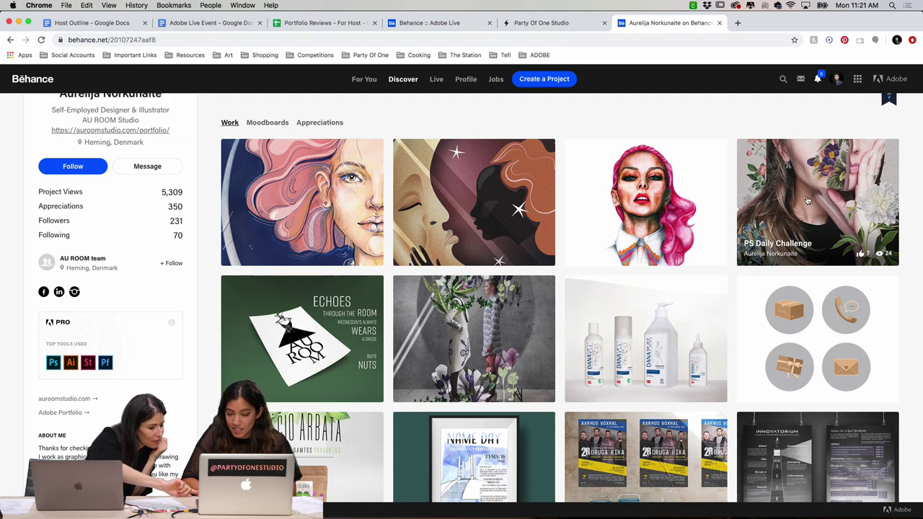
pyautogui.click(800, 200)
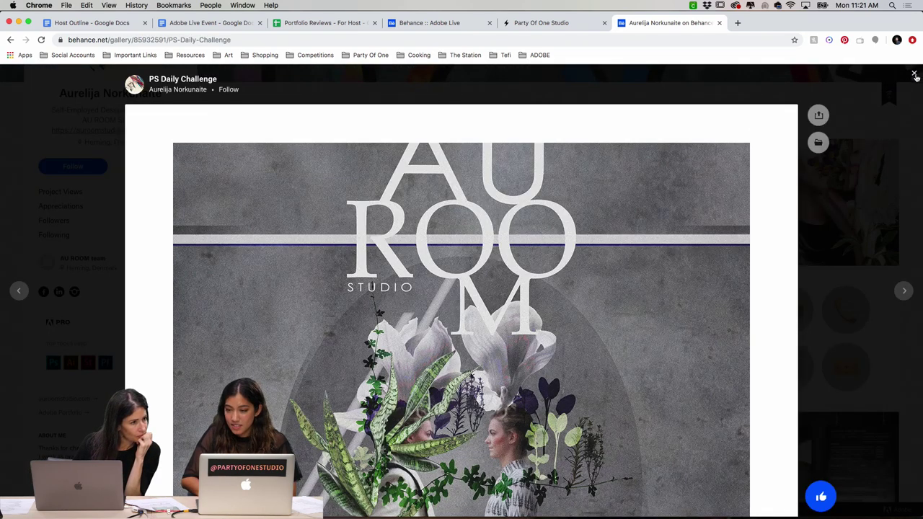
pyautogui.click(914, 74)
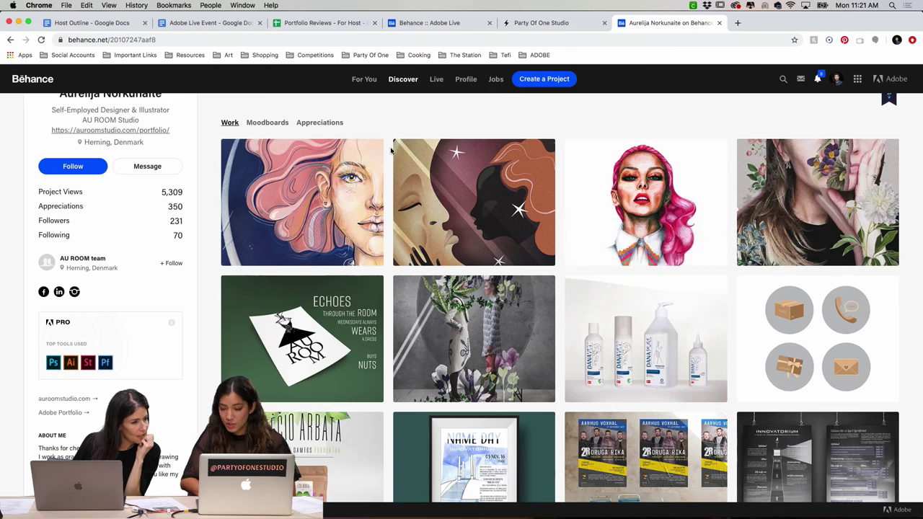
pyautogui.scroll(-1, 391, 150)
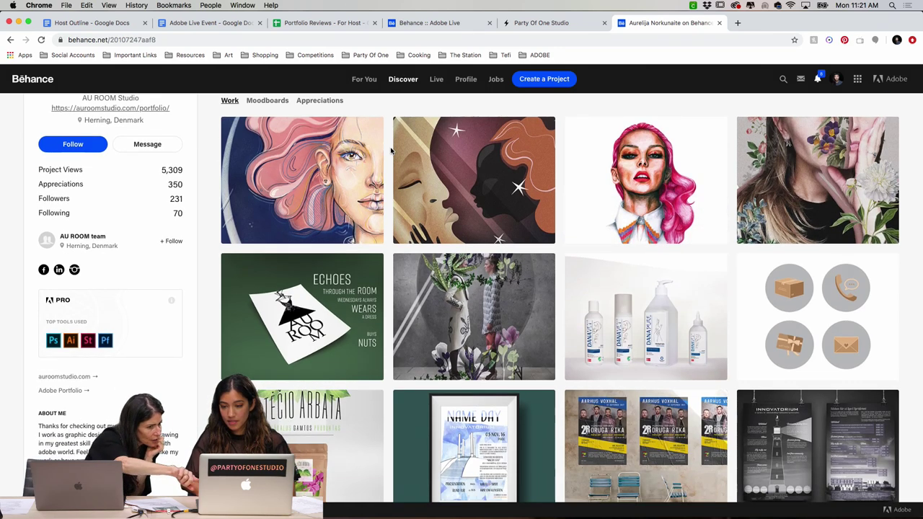
pyautogui.click(831, 159)
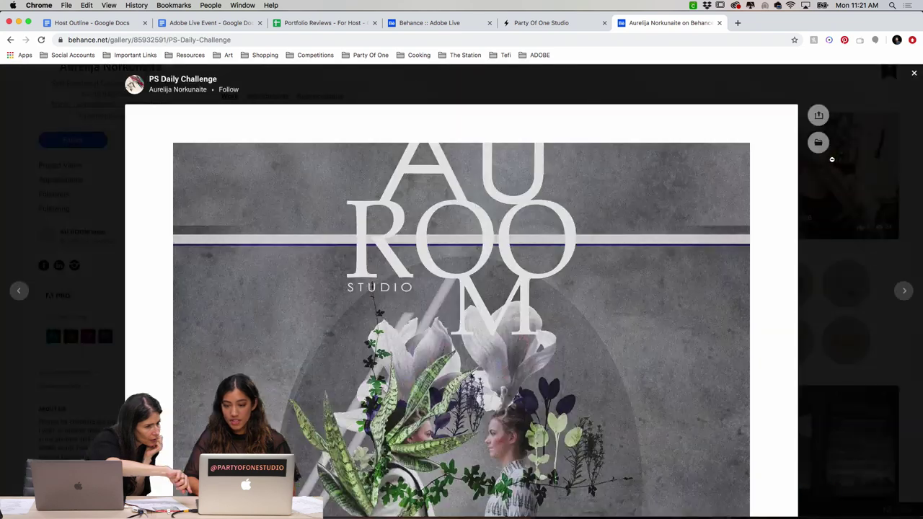
pyautogui.scroll(-3, 518, 218)
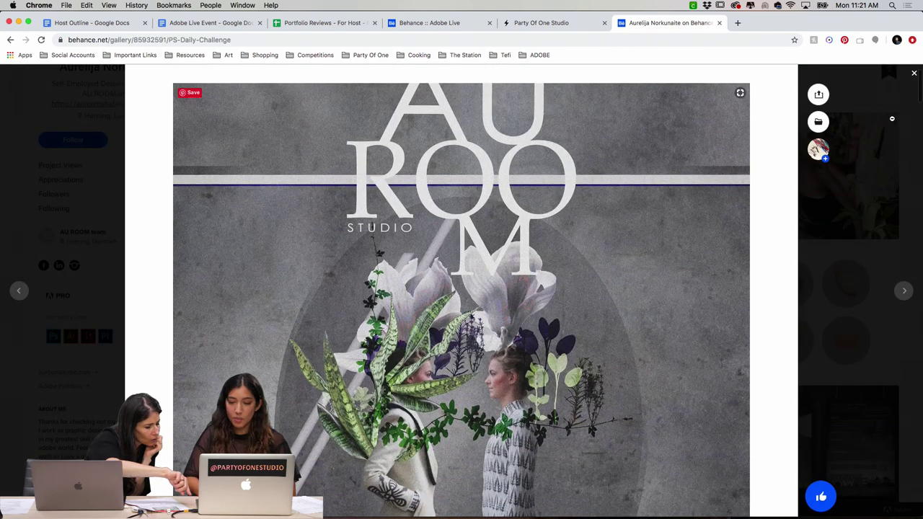
pyautogui.click(910, 75)
pyautogui.scroll(-5, 871, 163)
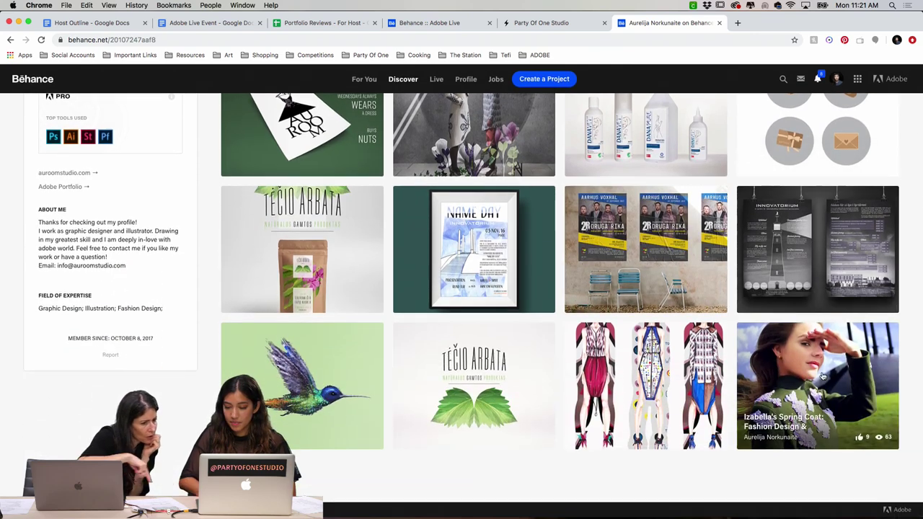
# - Open Izabella's Spring Coat project and view its technical coat pages
pyautogui.click(820, 391)
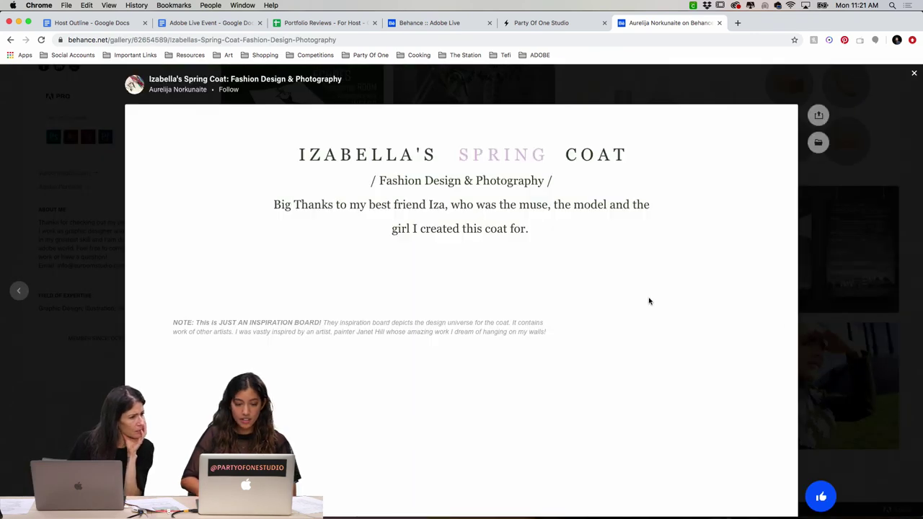
pyautogui.scroll(-4, 649, 301)
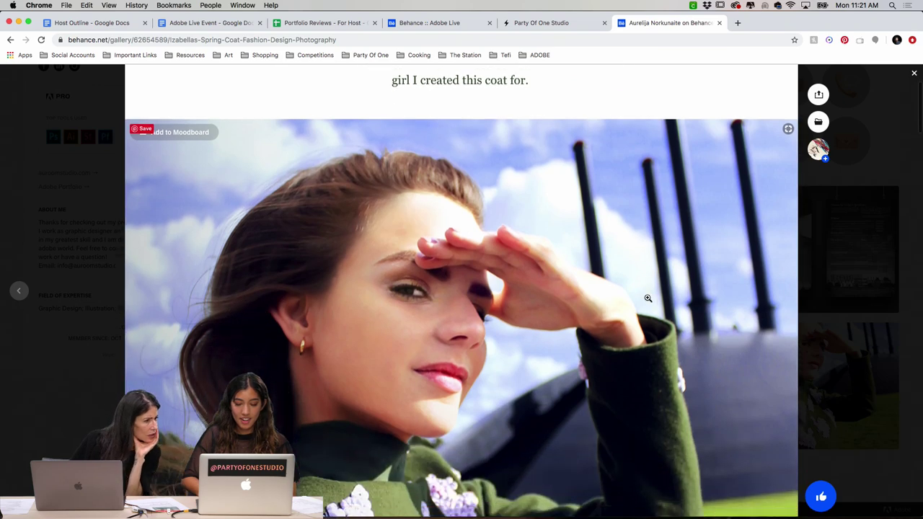
pyautogui.scroll(-8, 648, 297)
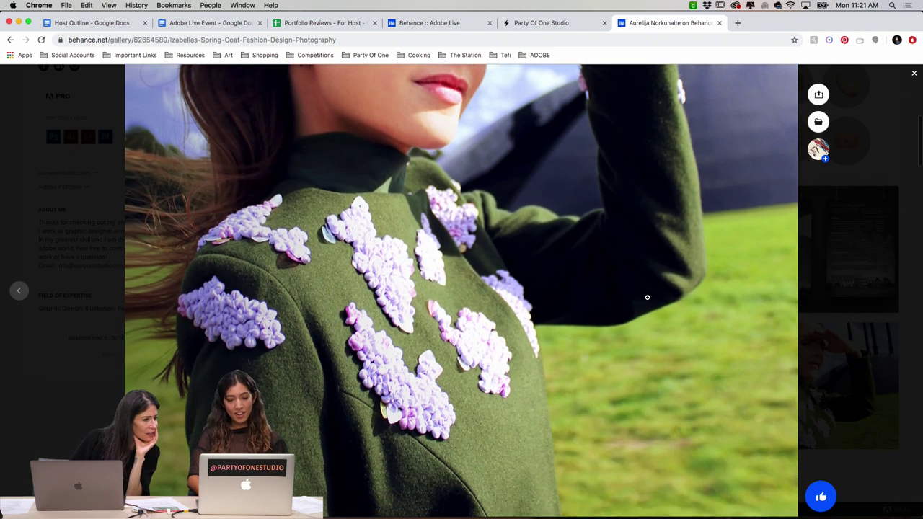
pyautogui.scroll(-10, 647, 297)
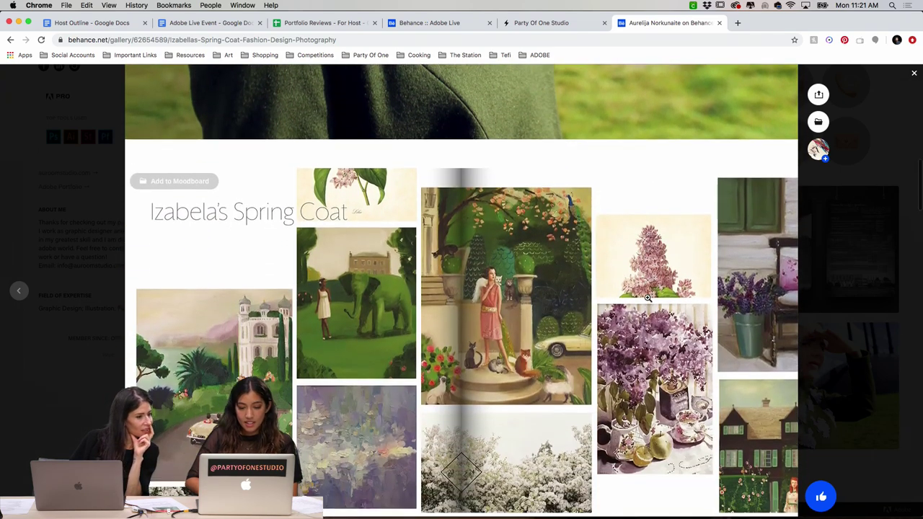
pyautogui.scroll(-3, 648, 297)
pyautogui.scroll(1, 647, 297)
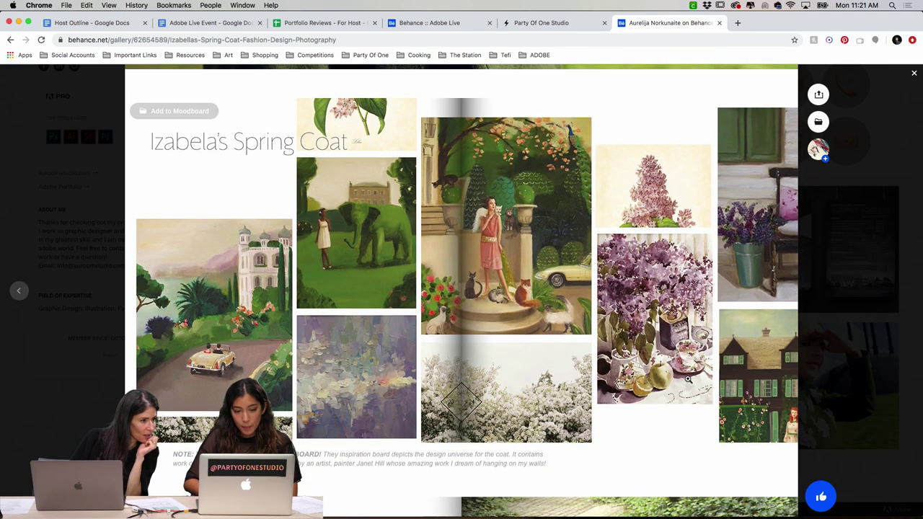
pyautogui.scroll(-1, 687, 378)
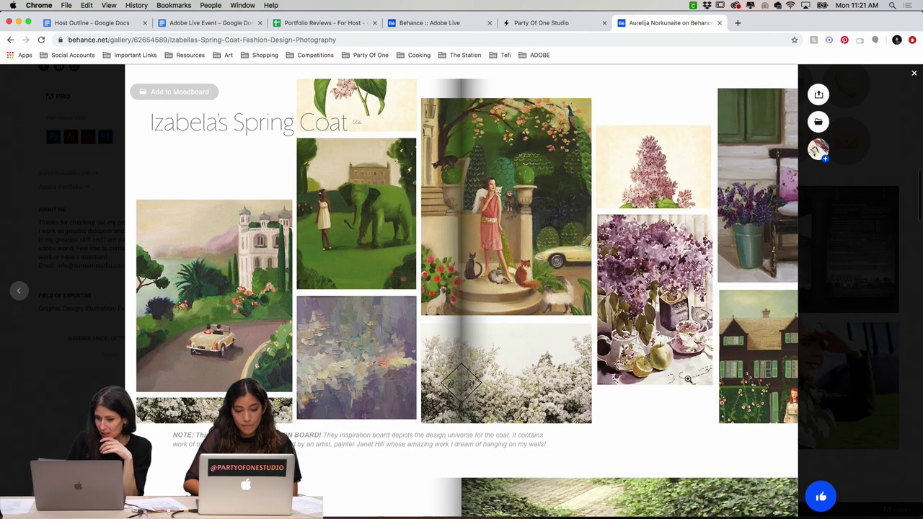
pyautogui.scroll(-2, 688, 378)
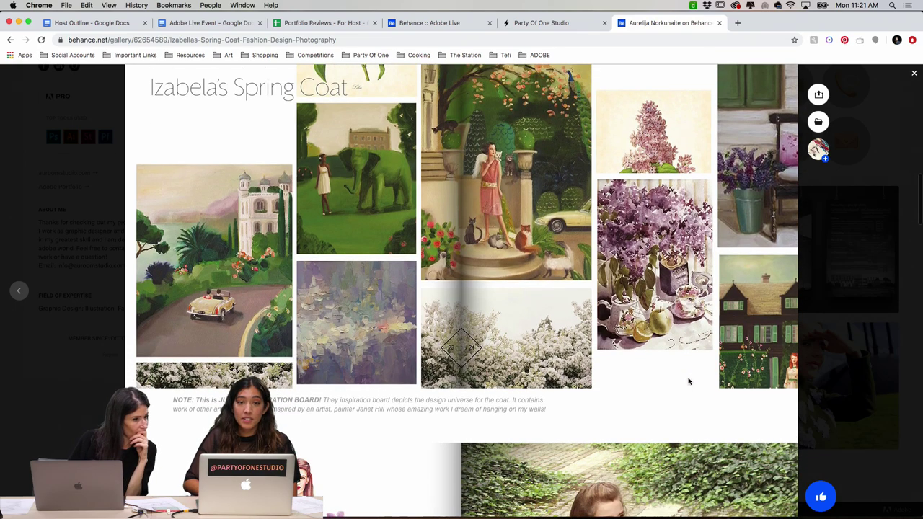
pyautogui.scroll(2, 689, 381)
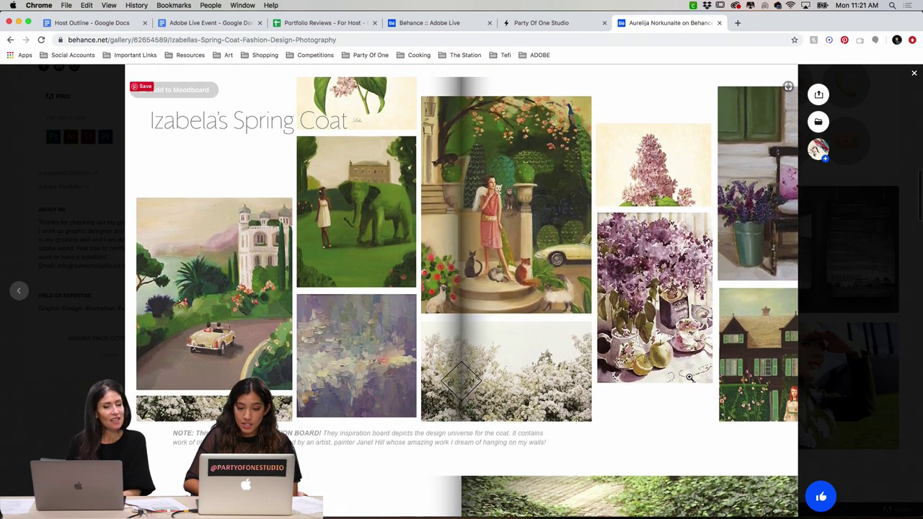
pyautogui.scroll(-10, 689, 378)
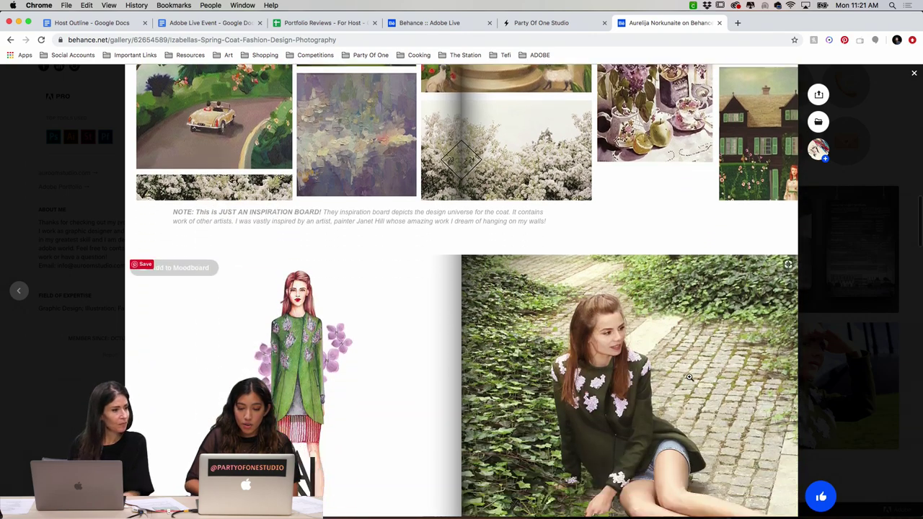
pyautogui.scroll(-1, 689, 377)
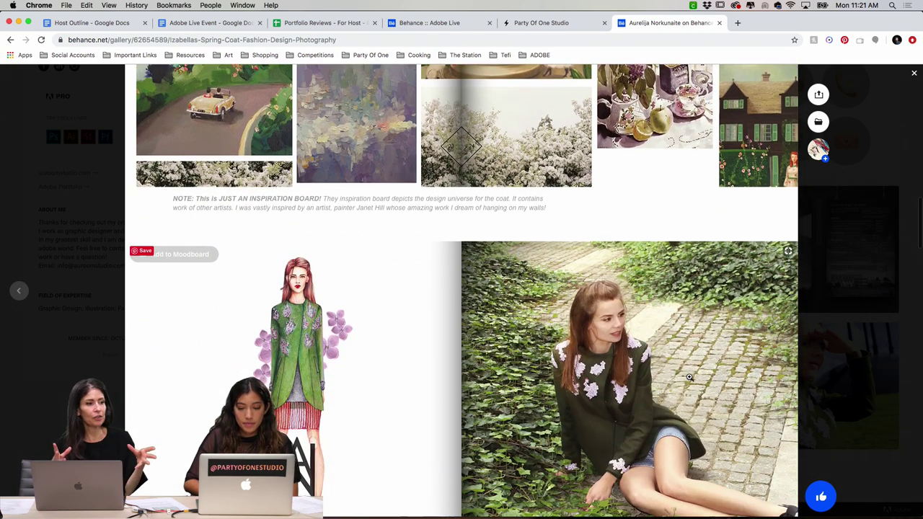
pyautogui.scroll(-6, 688, 377)
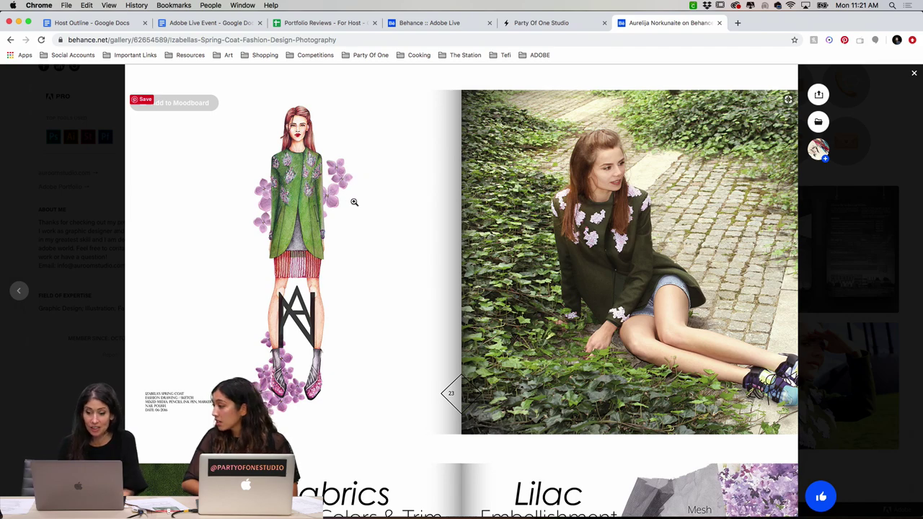
pyautogui.scroll(-15, 368, 245)
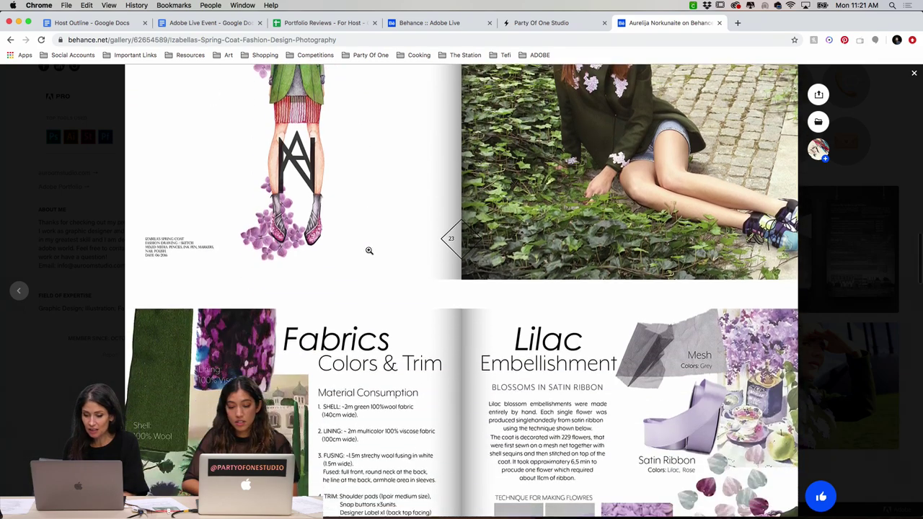
pyautogui.scroll(20, 369, 250)
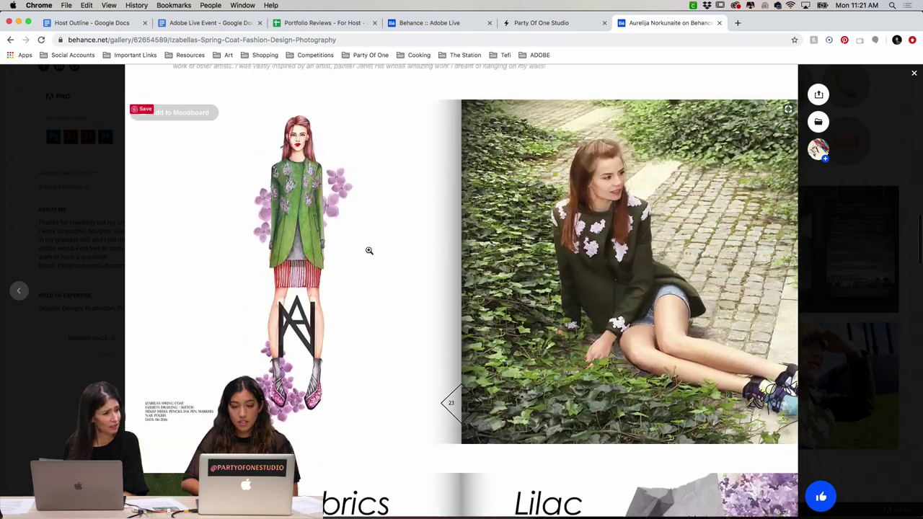
pyautogui.scroll(5, 369, 251)
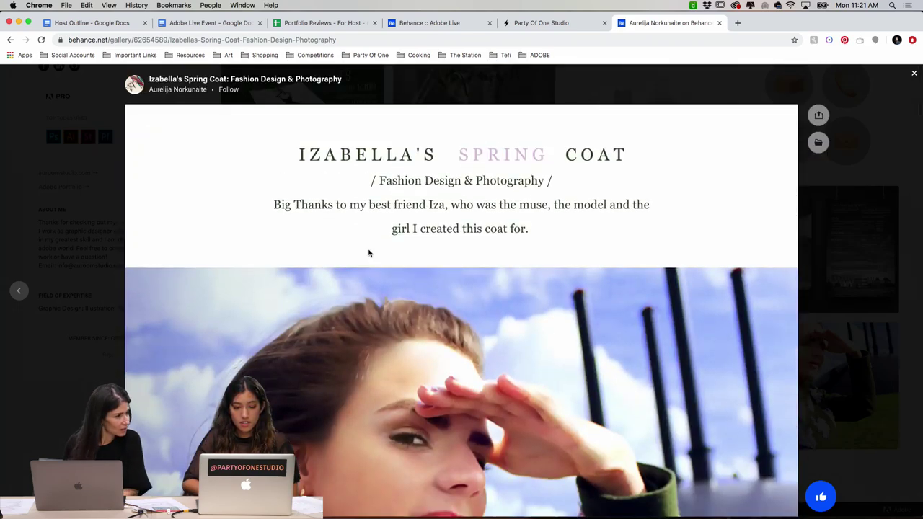
pyautogui.scroll(-10, 368, 253)
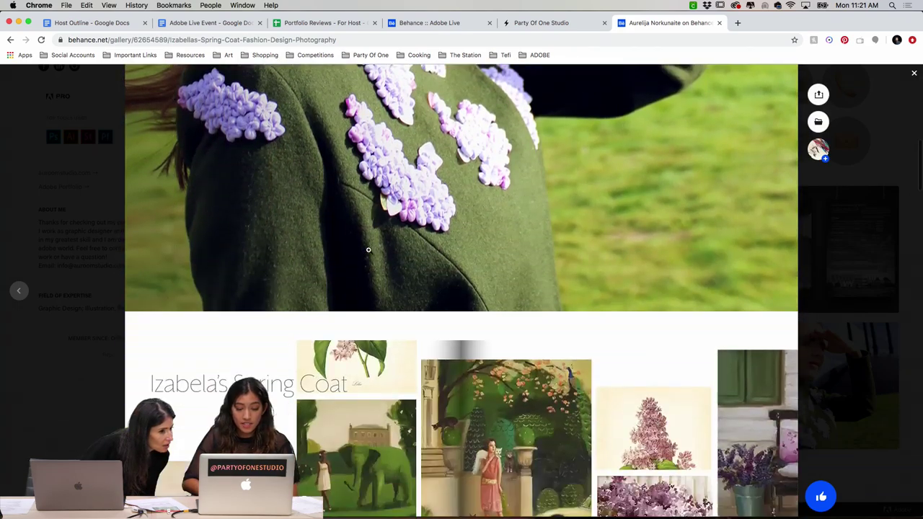
pyautogui.scroll(-15, 368, 250)
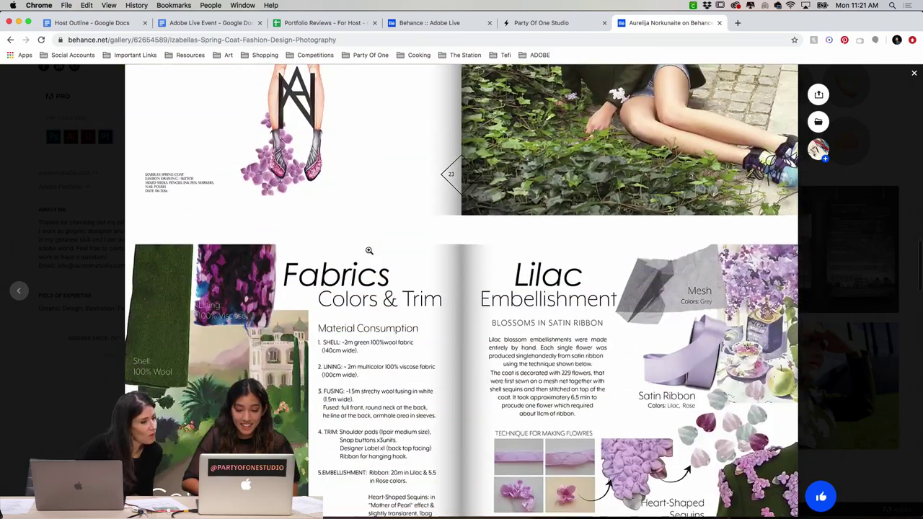
pyautogui.scroll(-3, 370, 253)
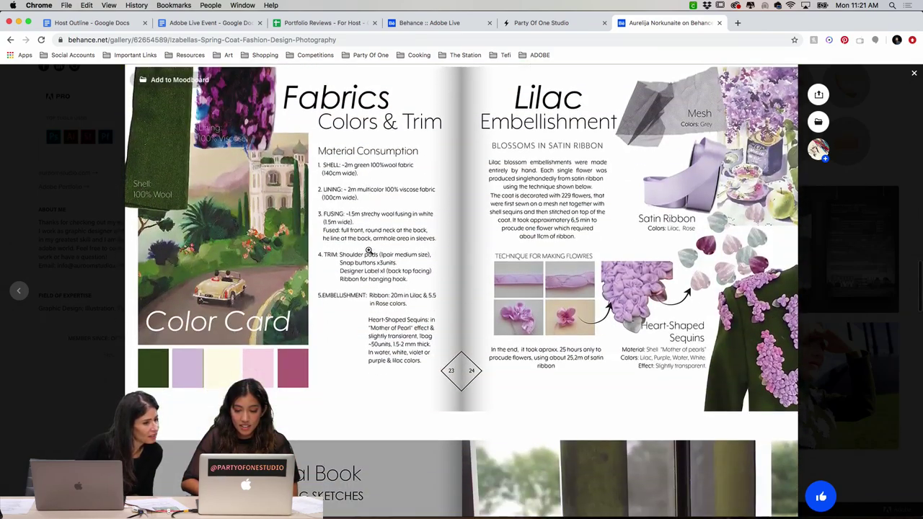
# - Review the flower embellishment pages, then close the Spring Coat lightbox back to the profile grid
pyautogui.scroll(2, 399, 254)
pyautogui.scroll(1, 399, 254)
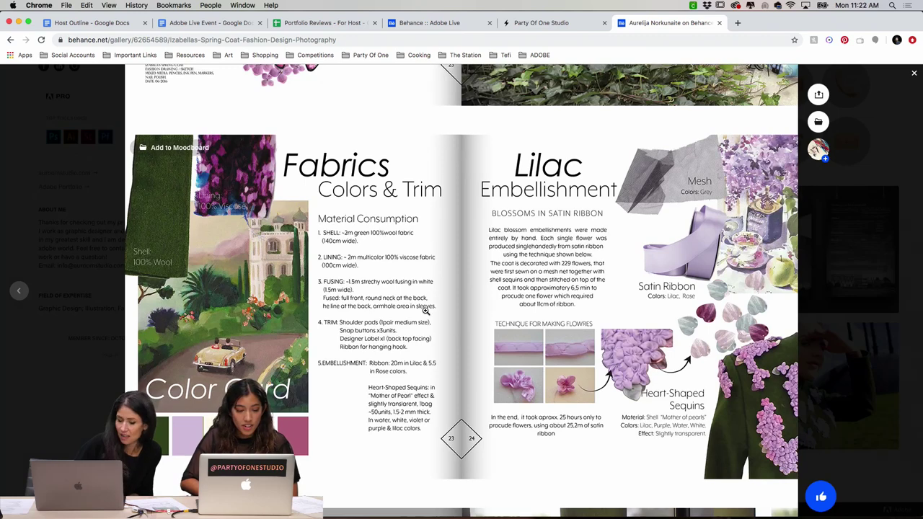
pyautogui.scroll(1, 377, 223)
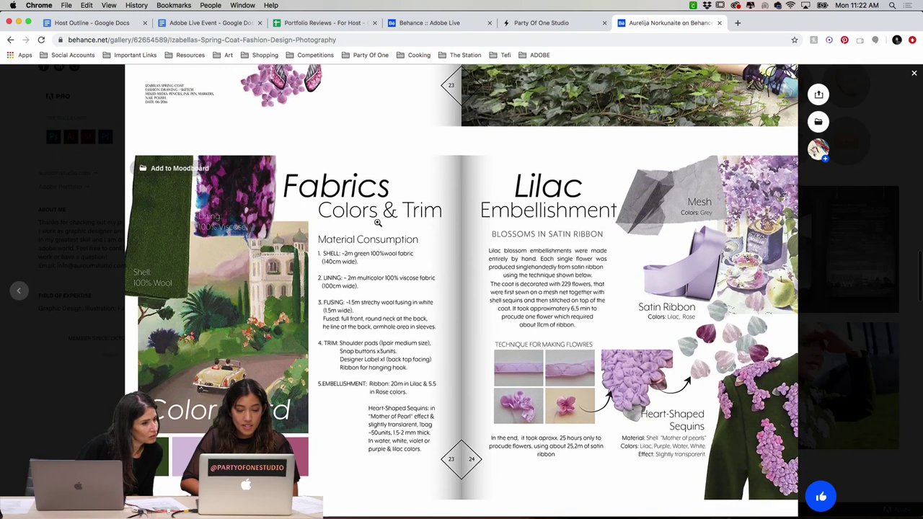
pyautogui.scroll(-3, 377, 223)
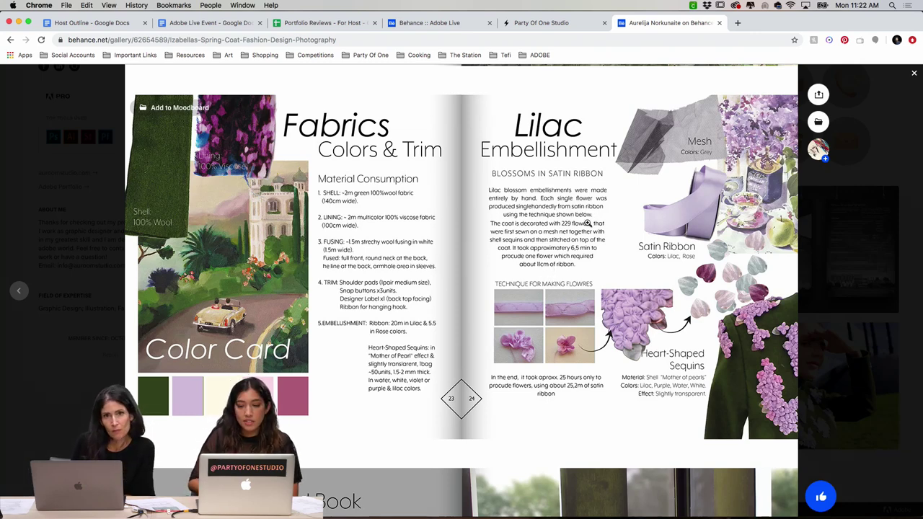
pyautogui.scroll(-3, 663, 297)
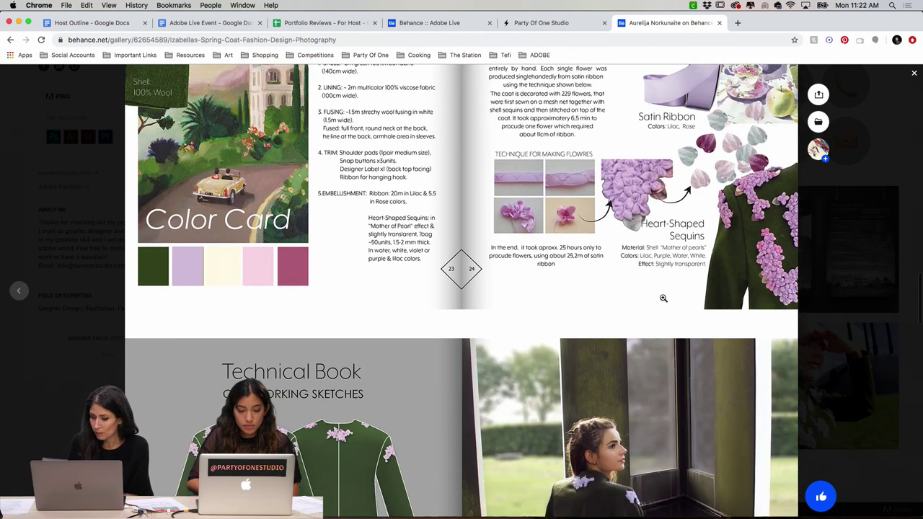
pyautogui.scroll(-9, 663, 298)
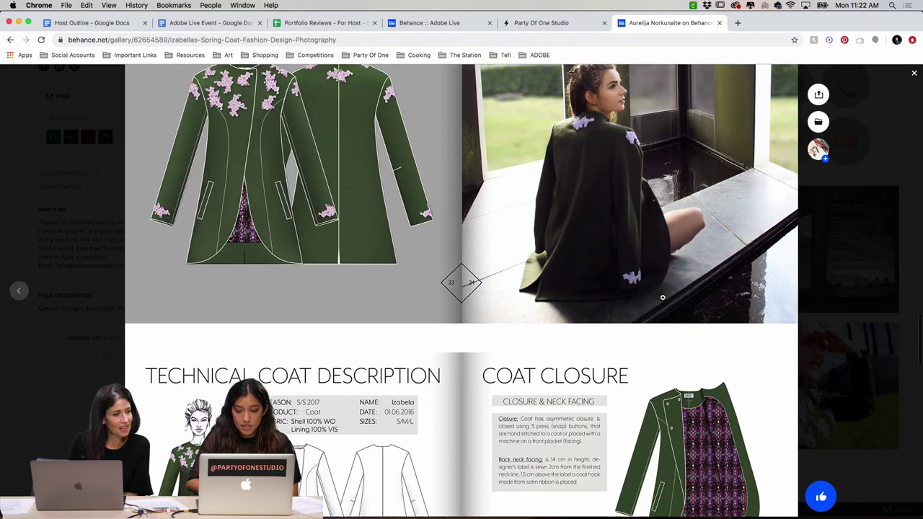
pyautogui.scroll(-10, 663, 297)
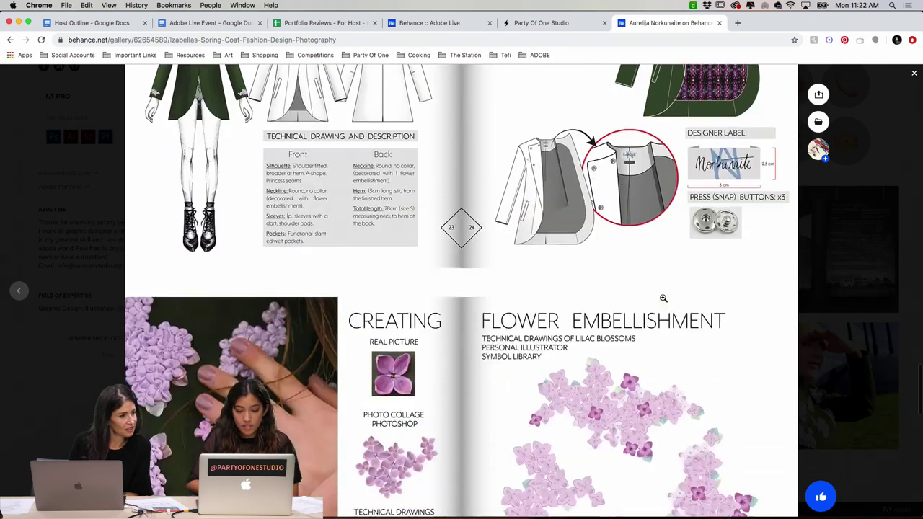
pyautogui.scroll(-4, 663, 298)
pyautogui.scroll(5, 663, 298)
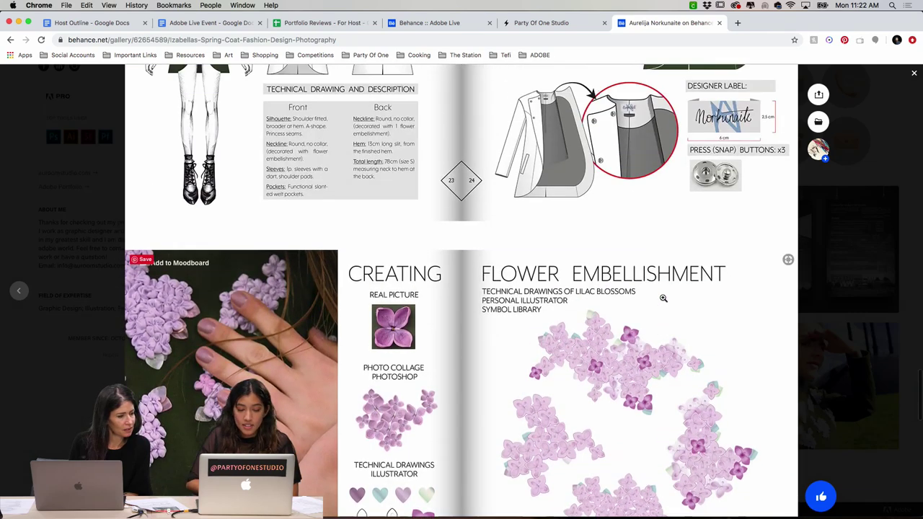
pyautogui.scroll(-4, 663, 298)
pyautogui.scroll(1, 663, 298)
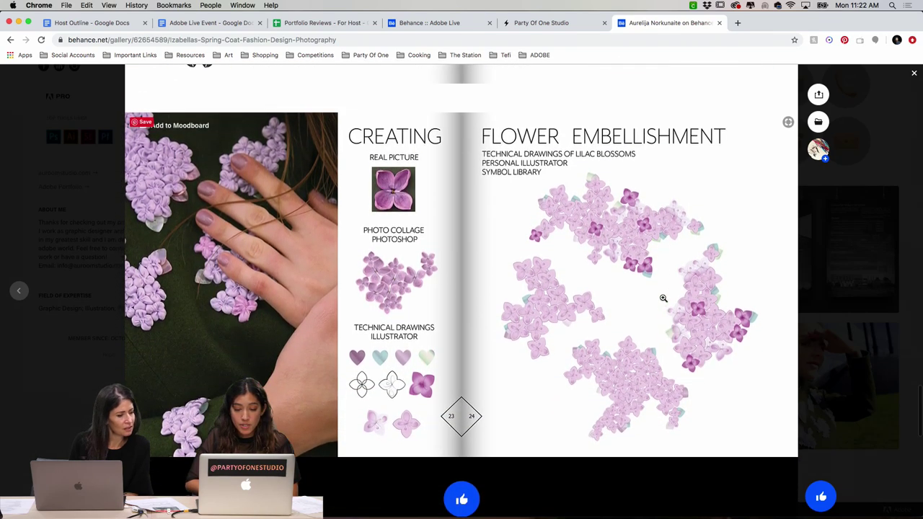
pyautogui.scroll(2, 664, 297)
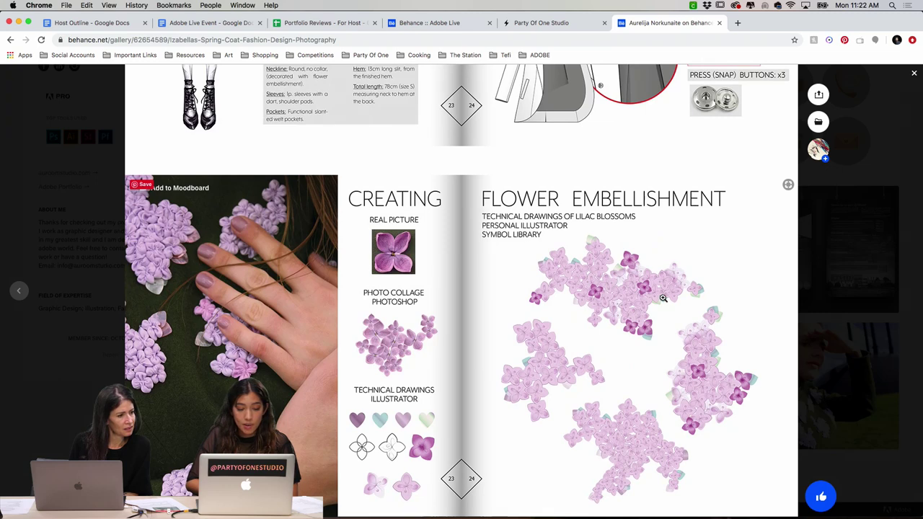
pyautogui.scroll(4, 664, 297)
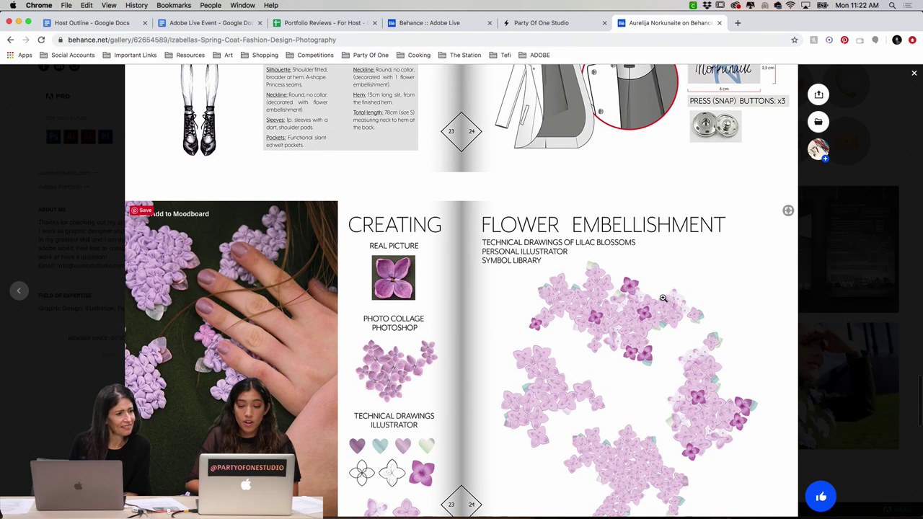
pyautogui.scroll(6, 663, 300)
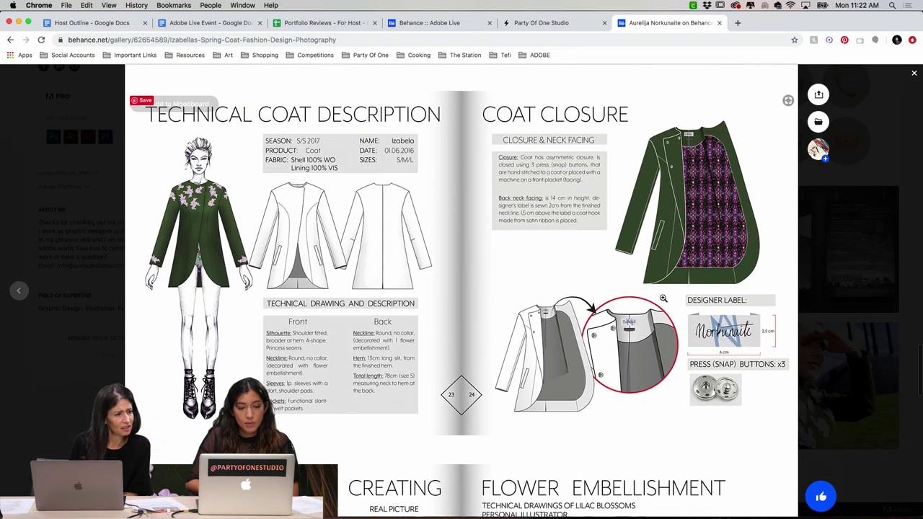
pyautogui.scroll(1, 663, 298)
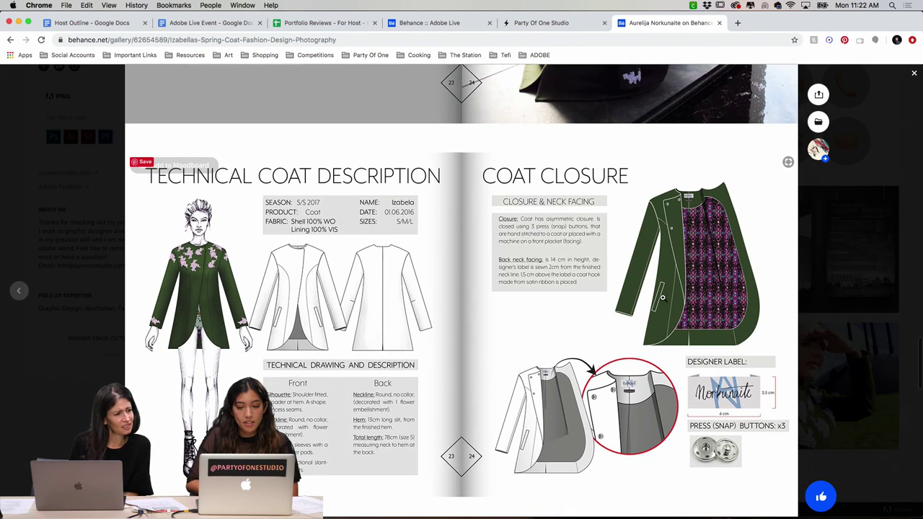
pyautogui.scroll(12, 657, 171)
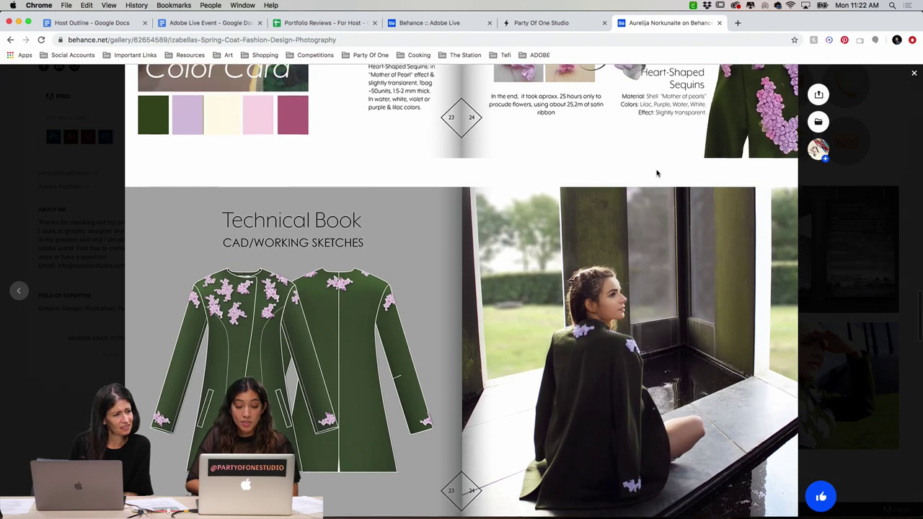
pyautogui.scroll(-2, 656, 171)
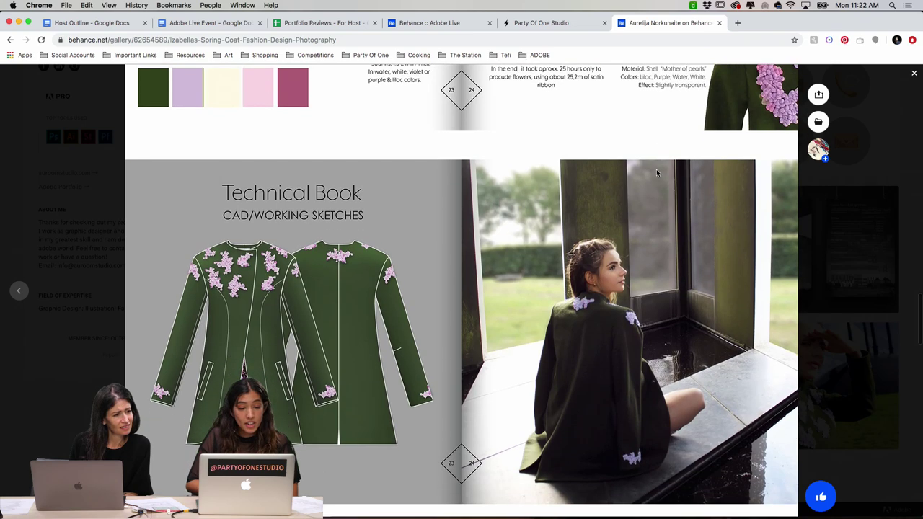
pyautogui.click(915, 76)
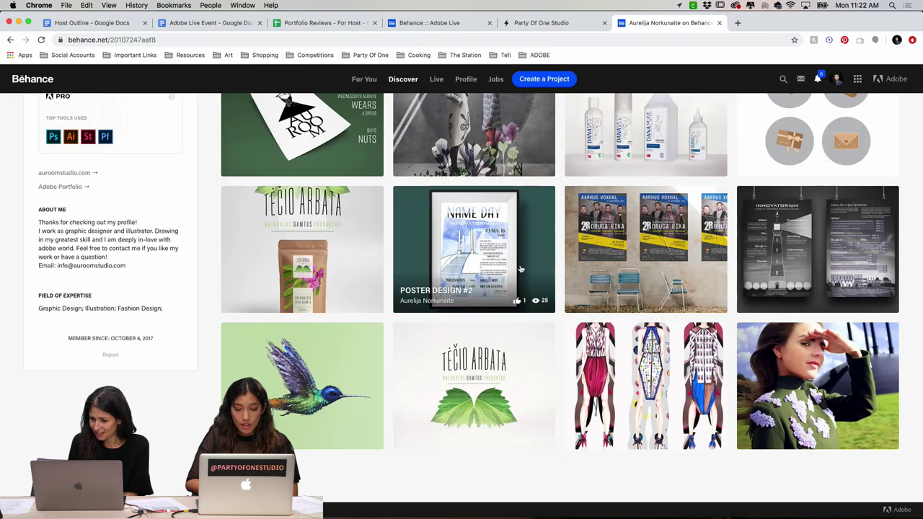
pyautogui.scroll(1, 521, 270)
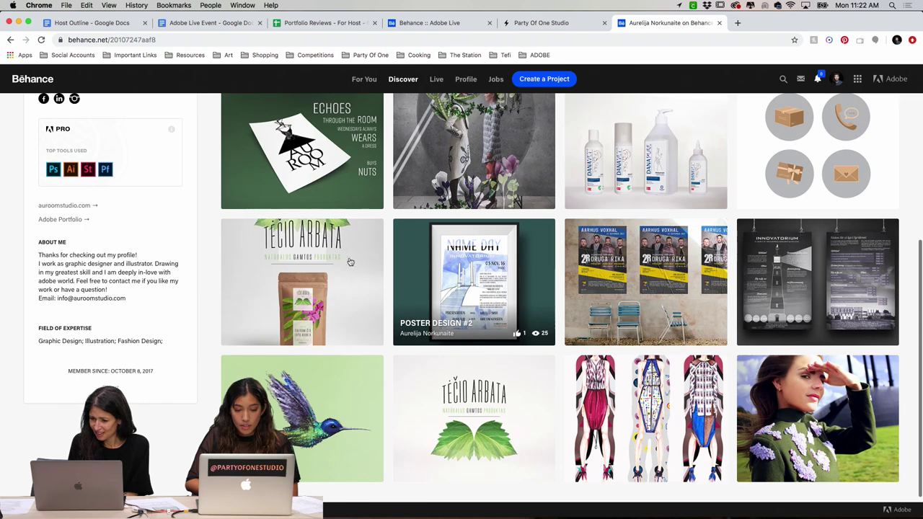
# - Open DADs TEA – The Product of Nature and read down to the Tėčio Arbata pouch mock-up
pyautogui.click(297, 269)
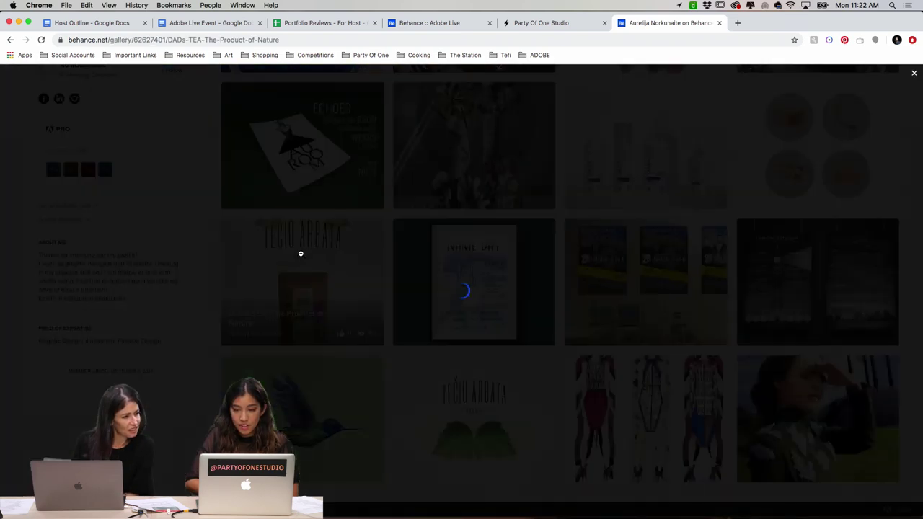
pyautogui.scroll(-3, 447, 236)
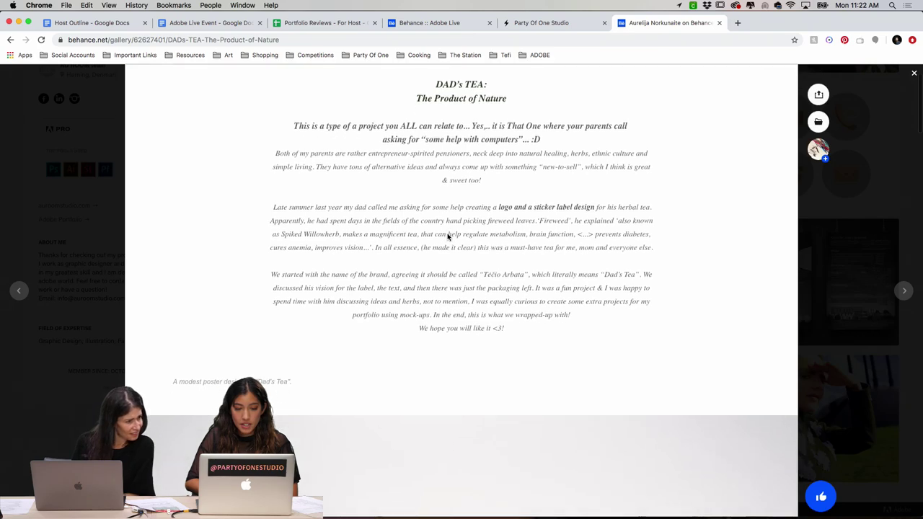
pyautogui.scroll(-1, 447, 236)
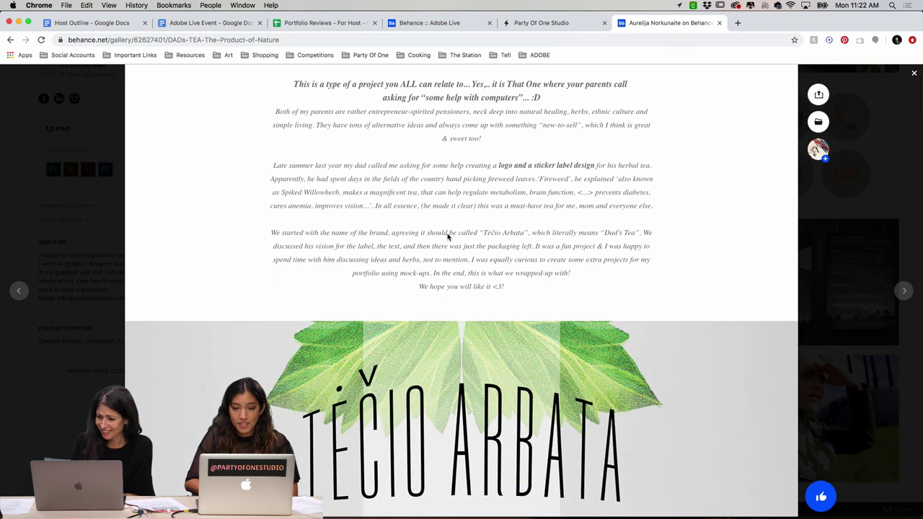
pyautogui.scroll(-1, 447, 237)
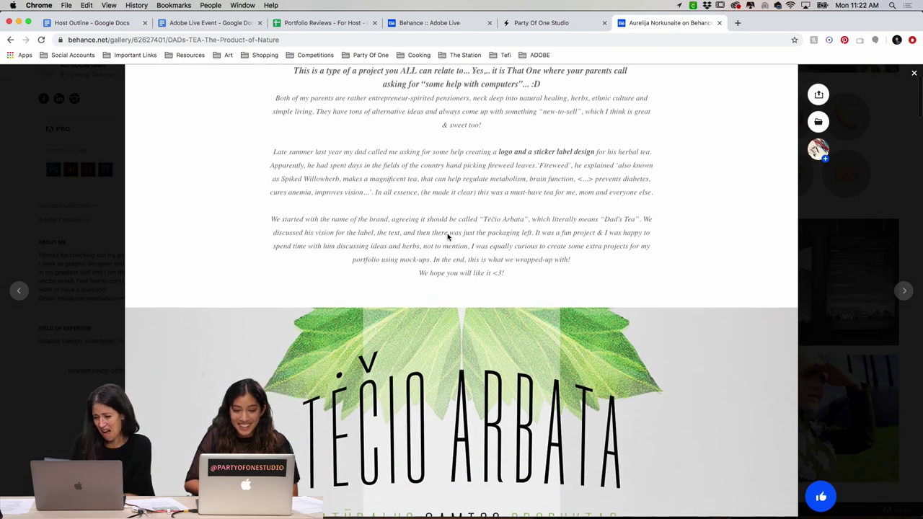
pyautogui.scroll(-1, 489, 171)
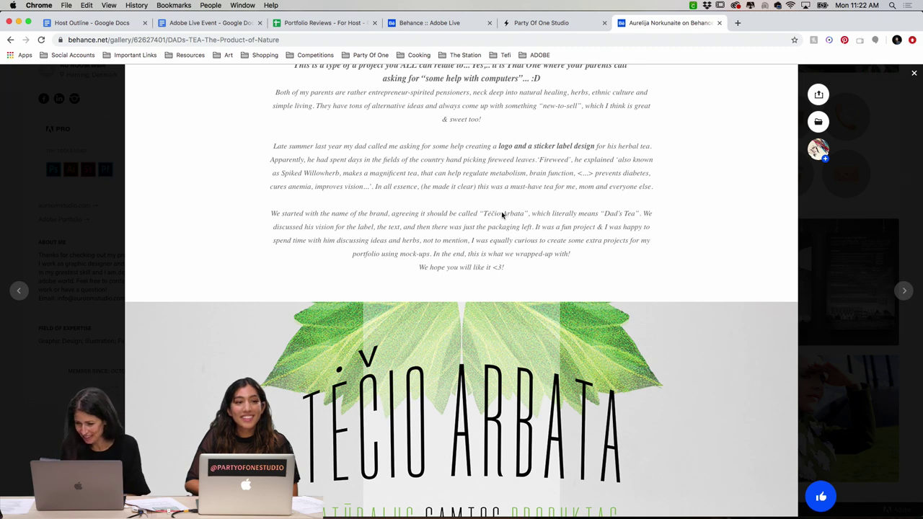
pyautogui.scroll(-3, 534, 213)
pyautogui.scroll(5, 533, 211)
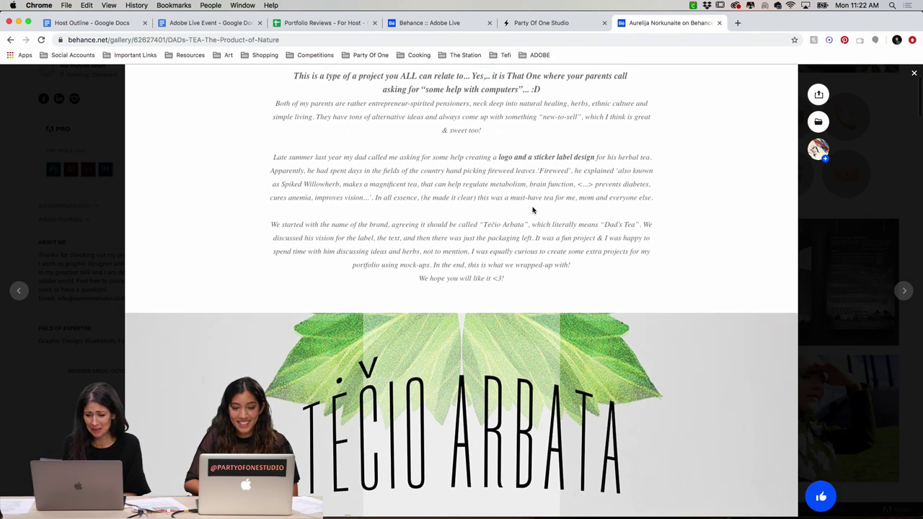
pyautogui.scroll(-6, 533, 210)
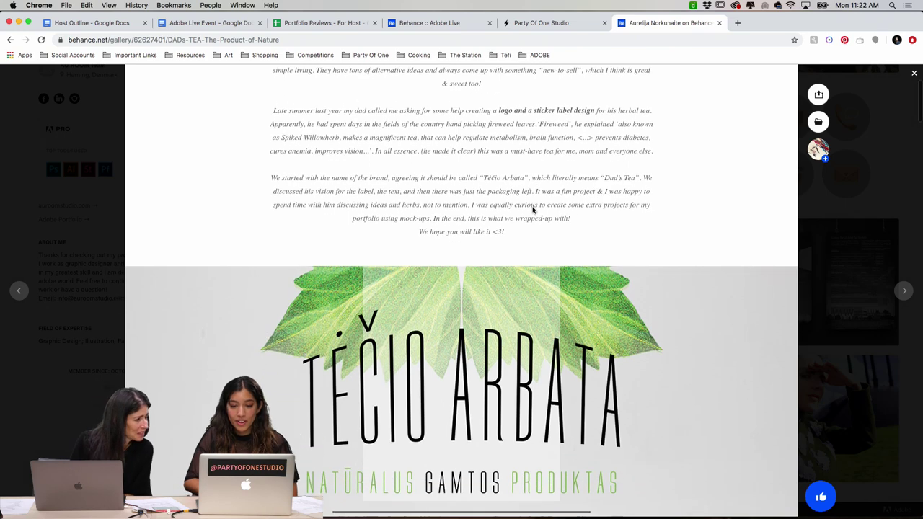
pyautogui.scroll(-8, 534, 210)
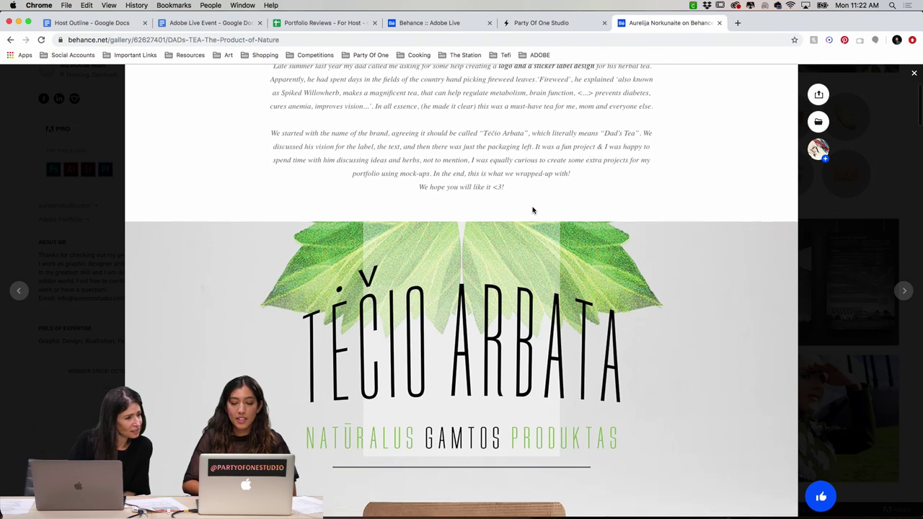
pyautogui.scroll(-10, 532, 207)
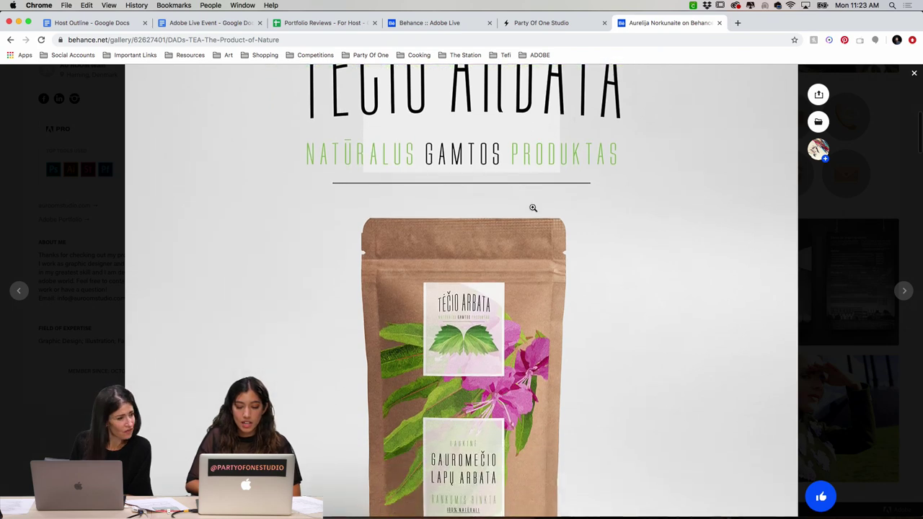
# - Scroll up and down through the DAD's Tea packaging images to review them
pyautogui.scroll(-5, 533, 208)
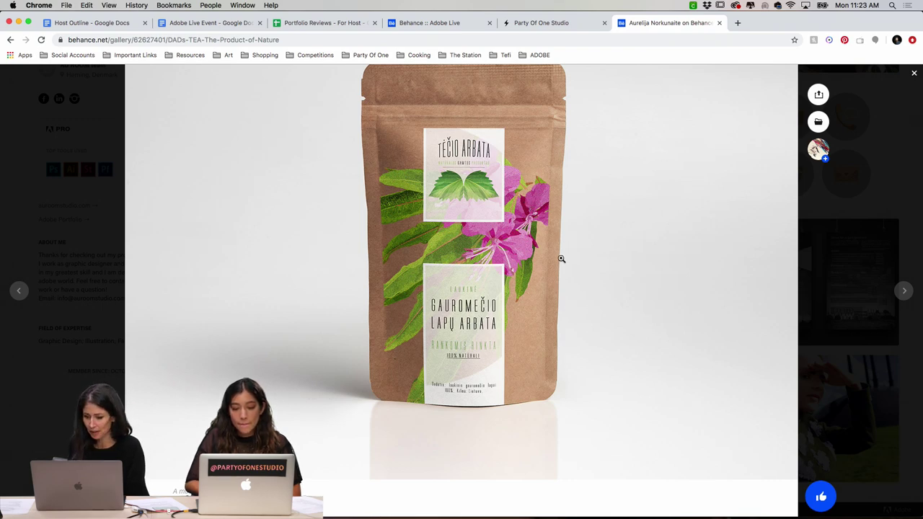
pyautogui.scroll(-3, 561, 258)
pyautogui.scroll(3, 561, 258)
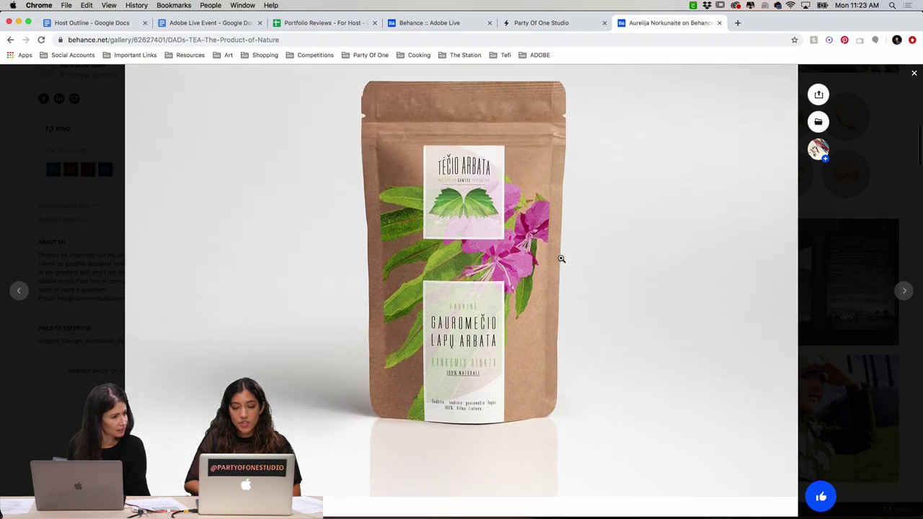
pyautogui.scroll(1, 561, 258)
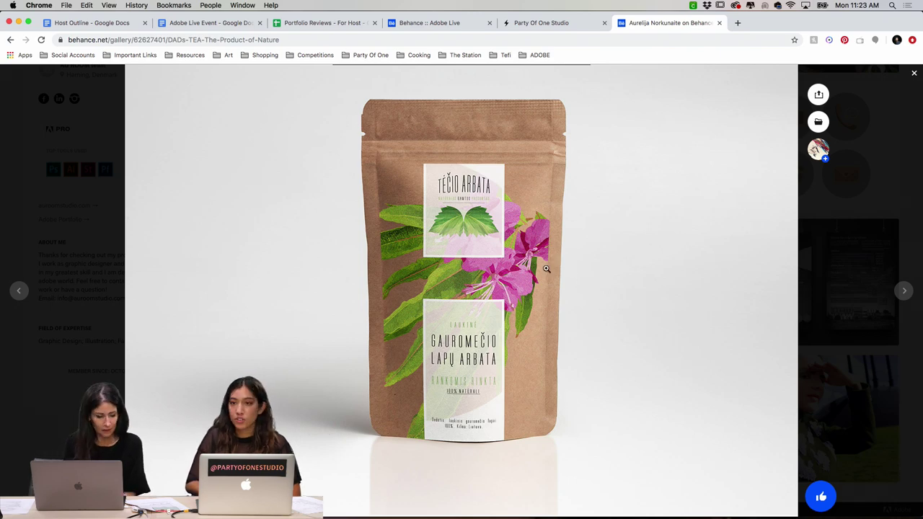
pyautogui.scroll(-5, 557, 312)
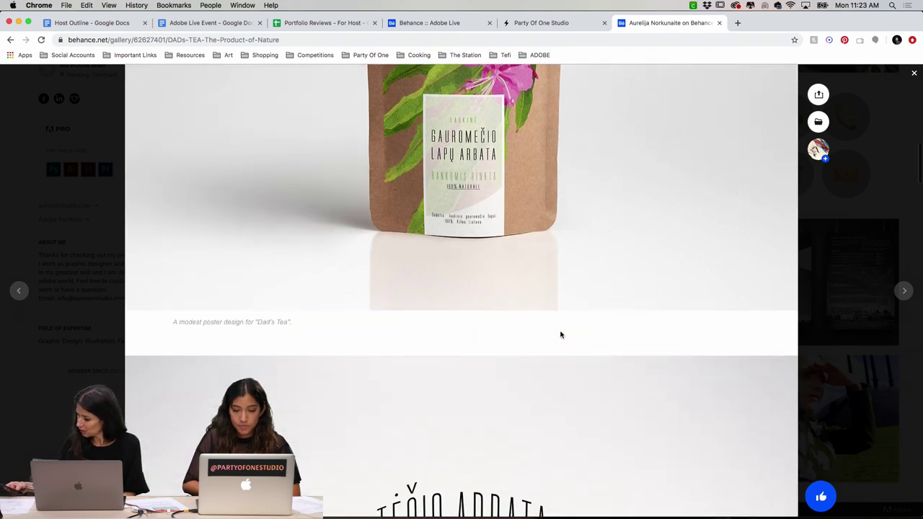
pyautogui.scroll(5, 561, 333)
pyautogui.scroll(-1, 505, 202)
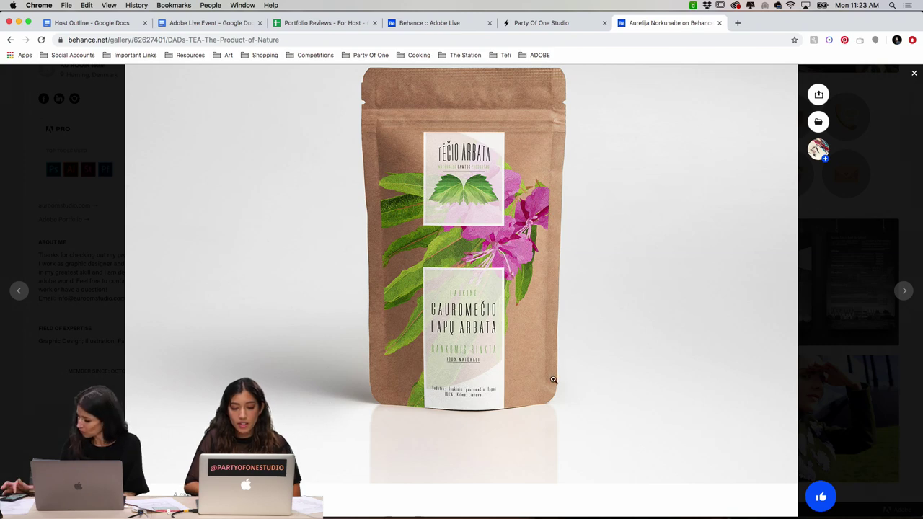
pyautogui.scroll(-15, 555, 379)
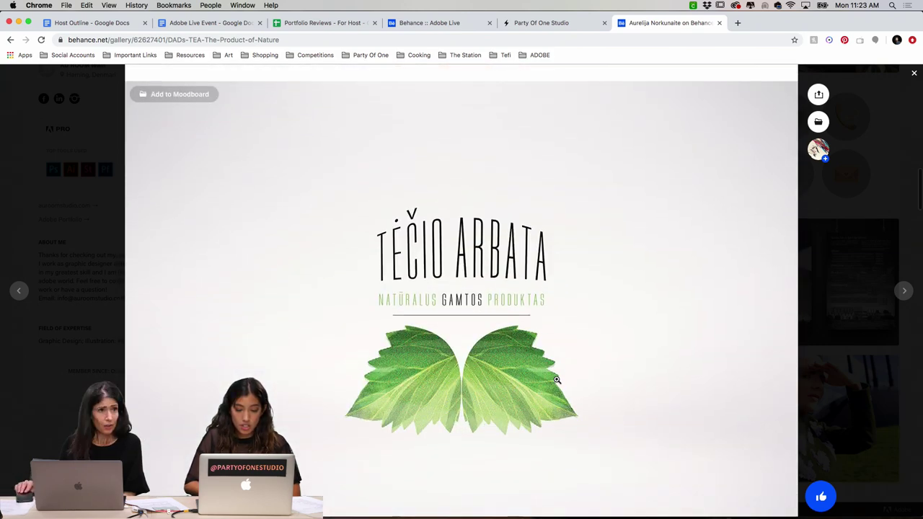
pyautogui.scroll(-3, 556, 379)
pyautogui.scroll(-2, 557, 380)
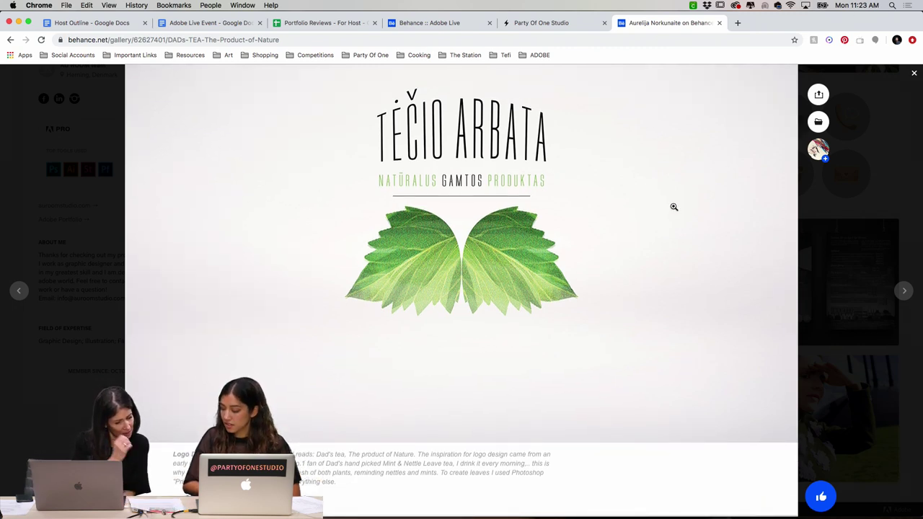
pyautogui.scroll(-2, 590, 260)
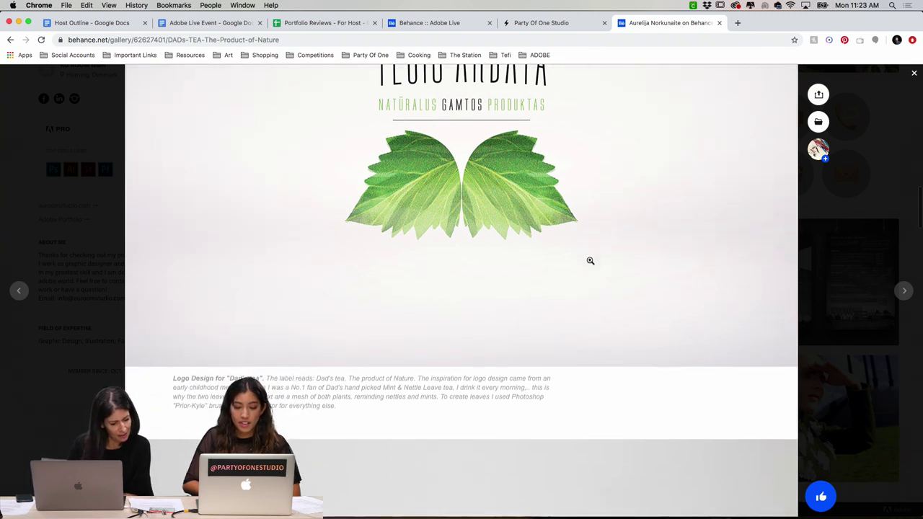
pyautogui.scroll(4, 590, 260)
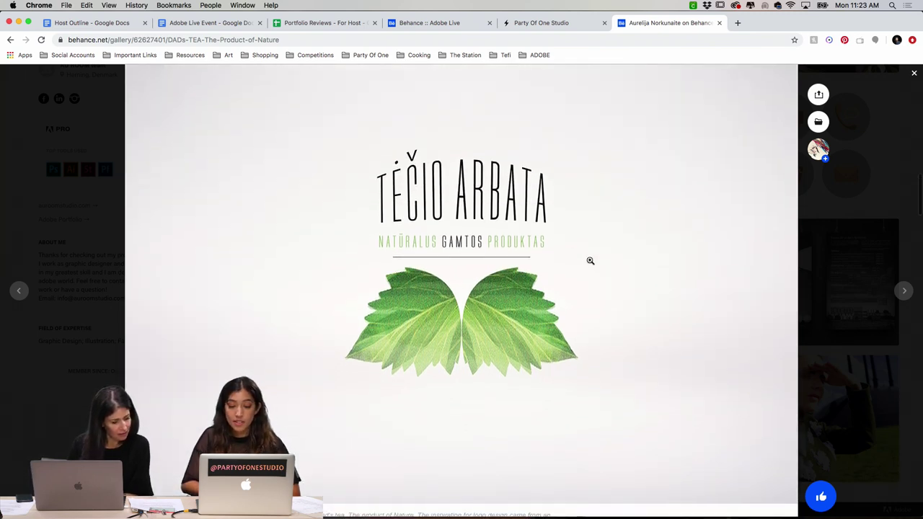
pyautogui.scroll(-5, 590, 260)
pyautogui.scroll(4, 590, 260)
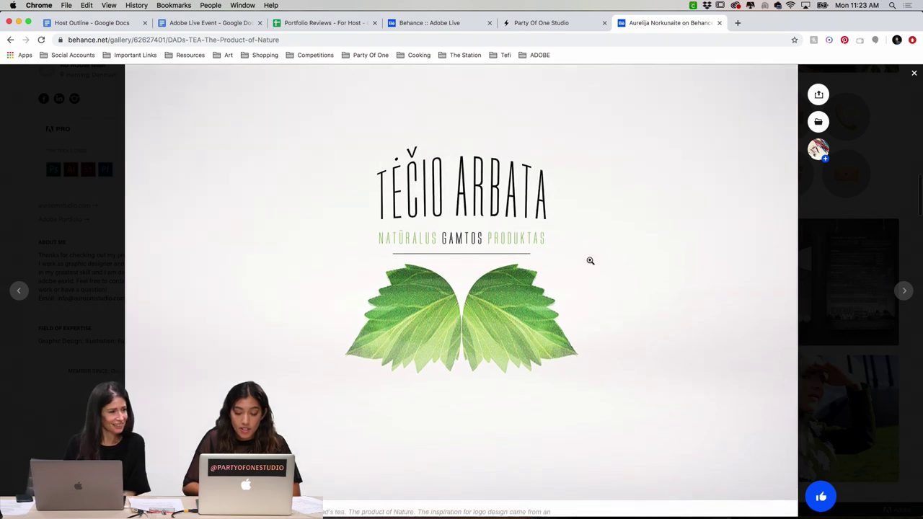
pyautogui.scroll(-10, 589, 260)
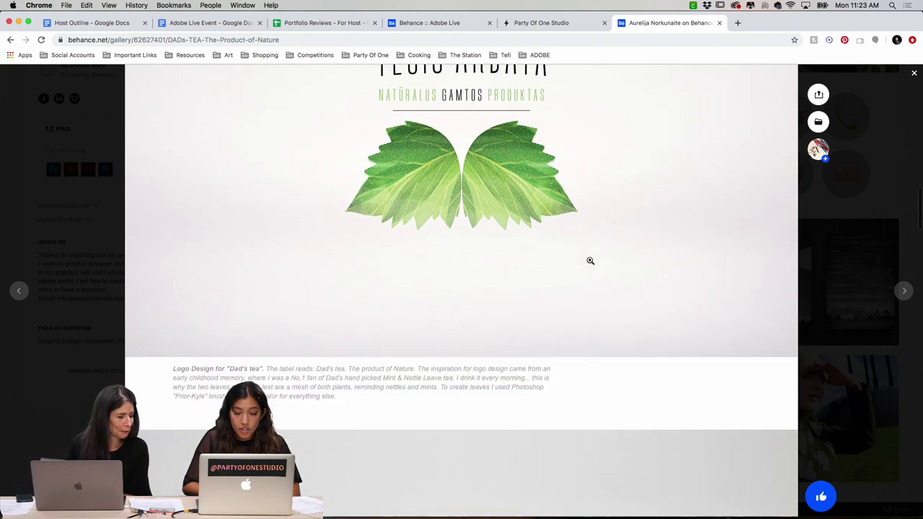
pyautogui.scroll(-7, 590, 261)
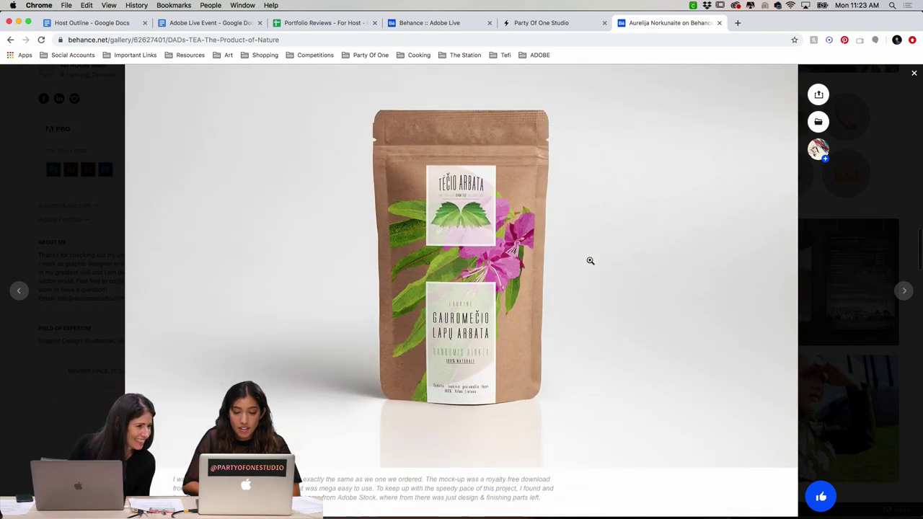
pyautogui.scroll(-12, 589, 260)
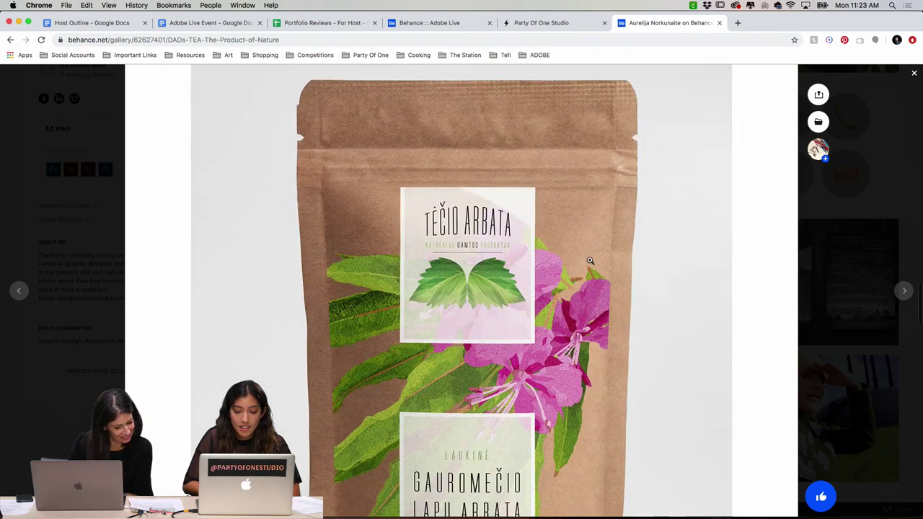
pyautogui.scroll(-3, 589, 260)
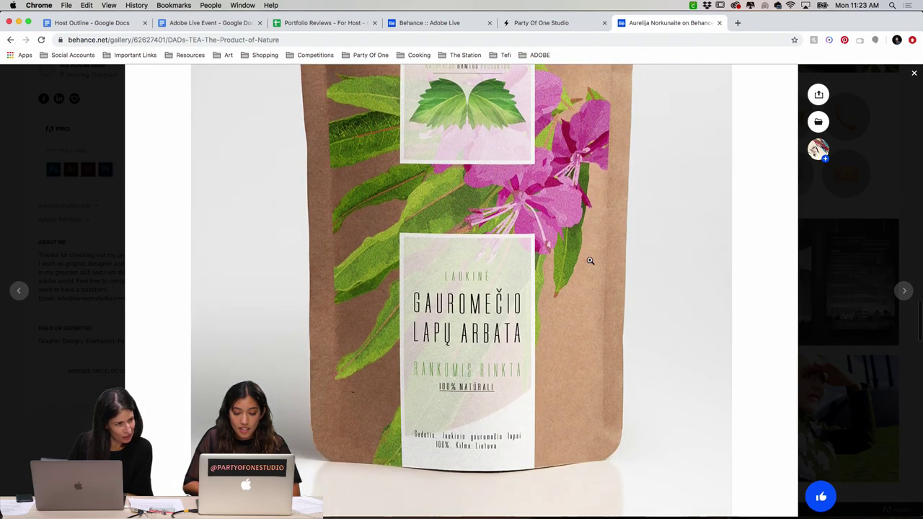
pyautogui.scroll(3, 590, 260)
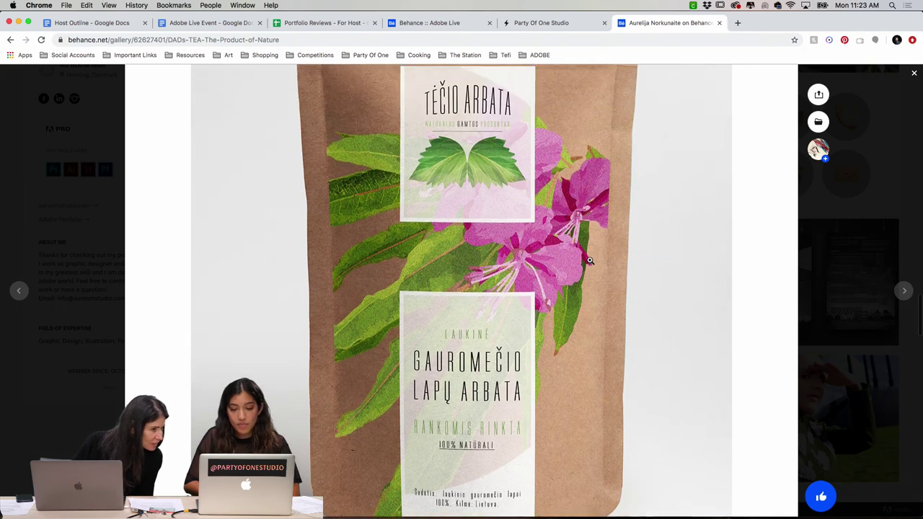
pyautogui.scroll(-10, 628, 352)
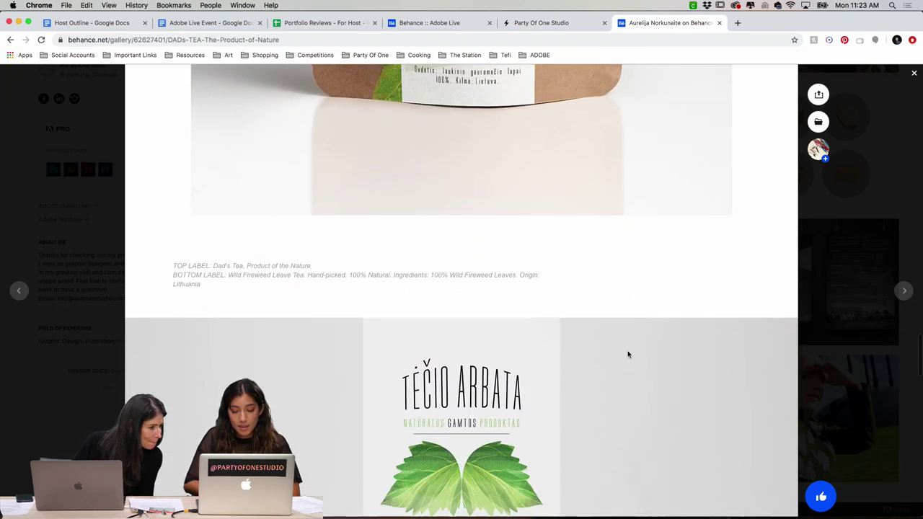
pyautogui.scroll(-15, 628, 351)
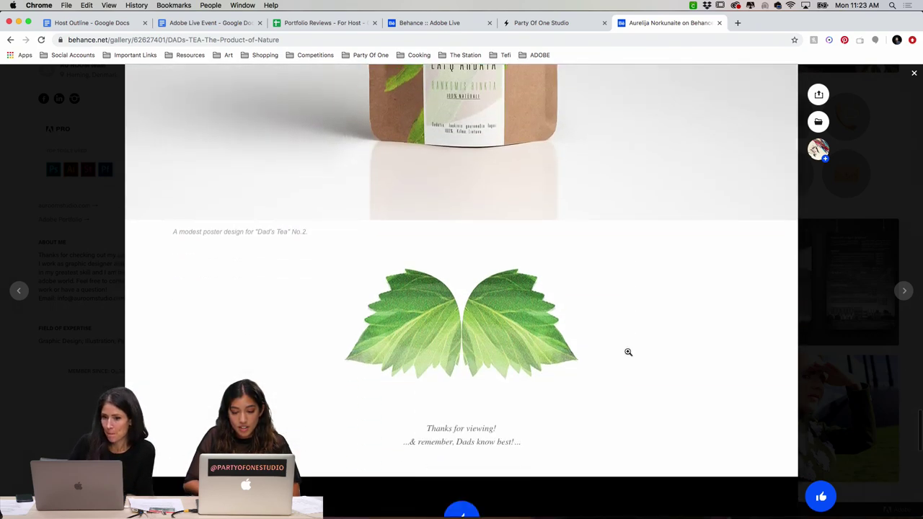
pyautogui.scroll(8, 628, 354)
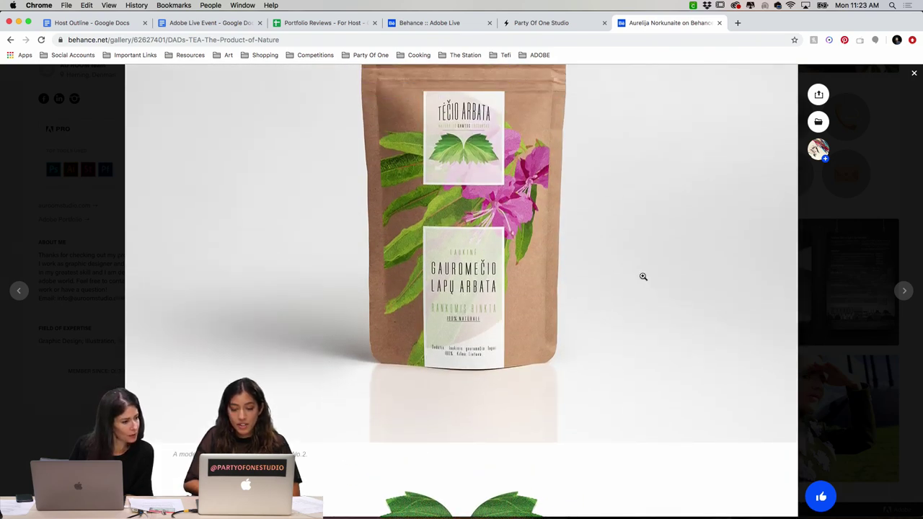
pyautogui.scroll(-6, 644, 276)
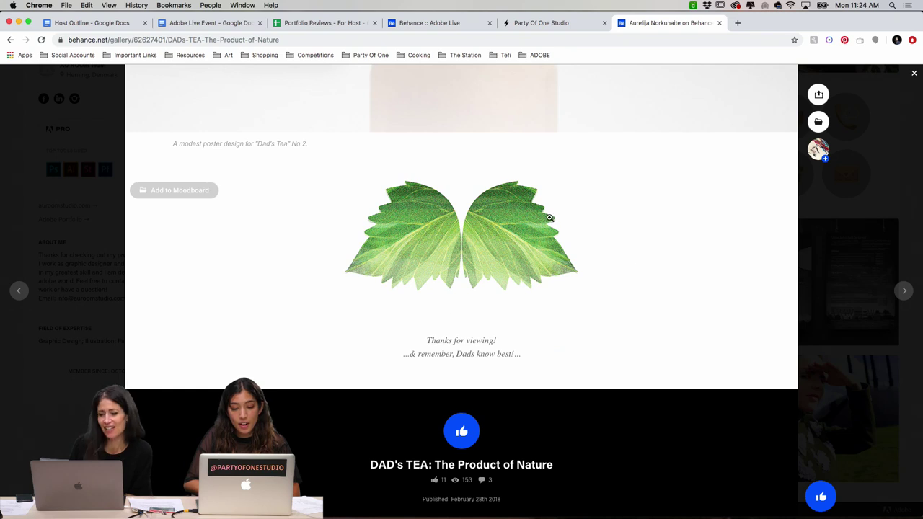
pyautogui.scroll(5, 549, 217)
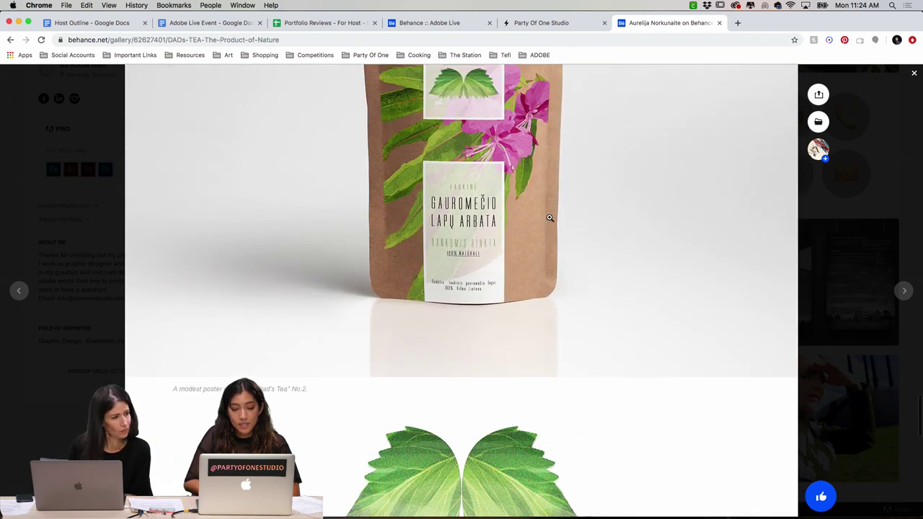
pyautogui.scroll(3, 549, 217)
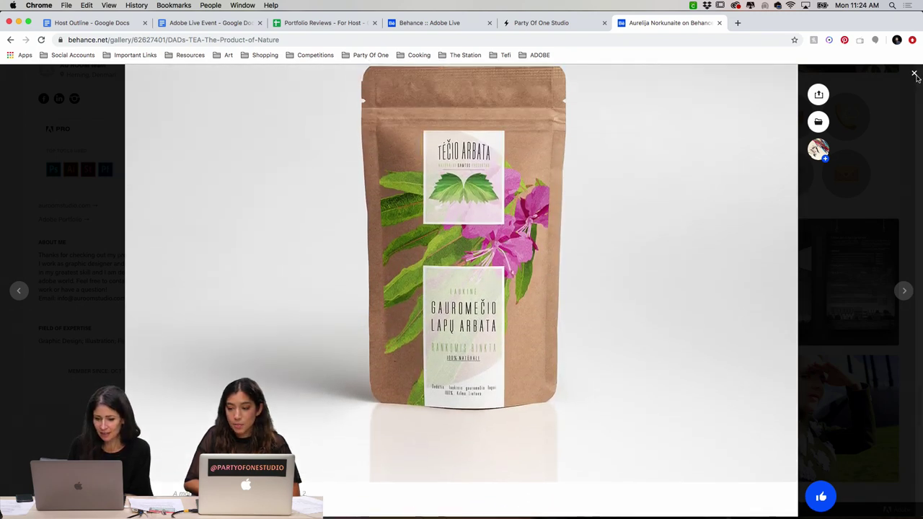
# - Close the DAD's Tea viewer and open the Brand and Product tile in the grid
pyautogui.click(914, 75)
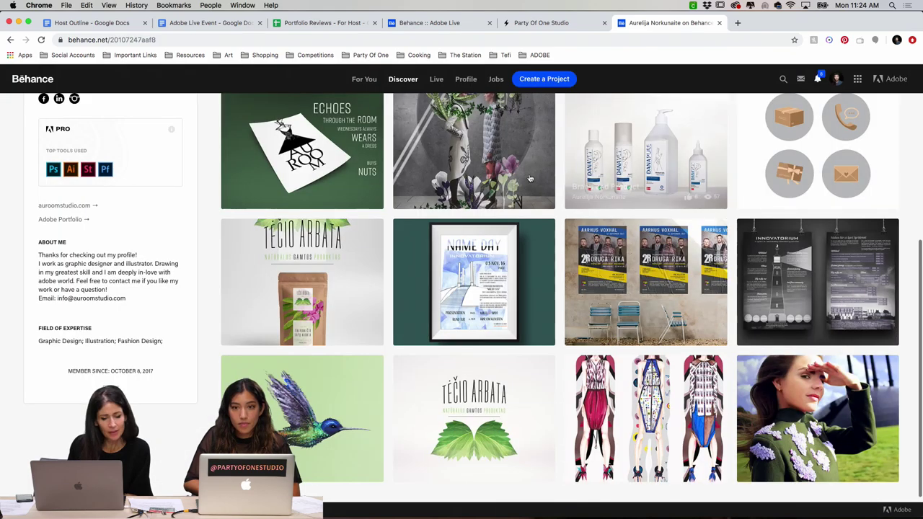
pyautogui.scroll(2, 486, 262)
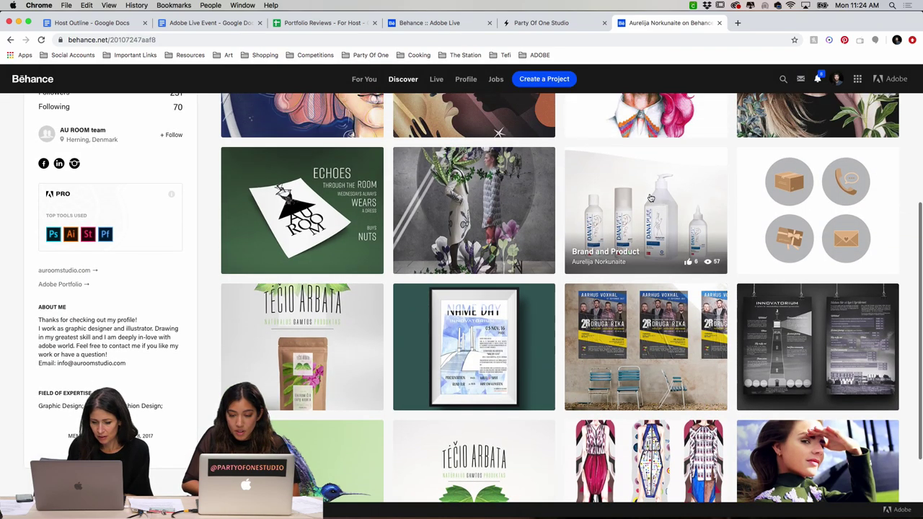
pyautogui.click(651, 197)
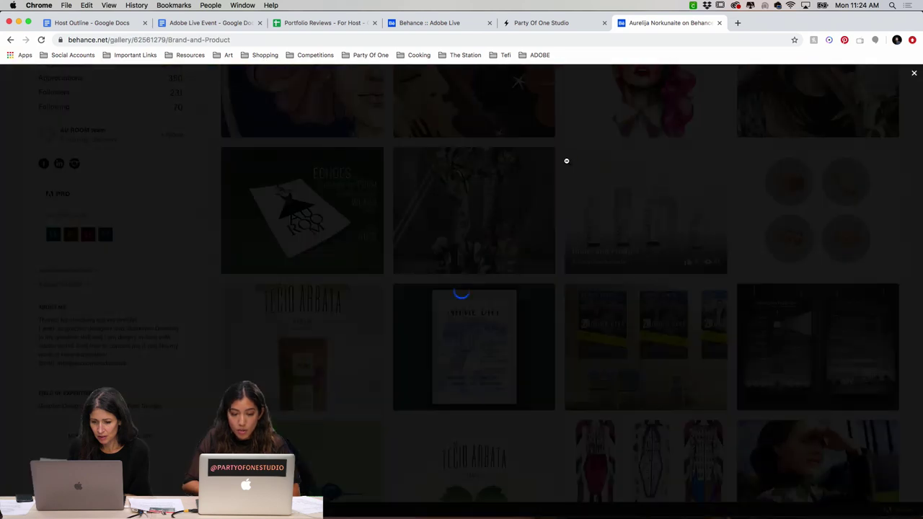
# - Scroll from the cat photo and DANAVET logo past the bottle lineup to the allergy-friendly and chlorhexidine shampoos
pyautogui.scroll(-5, 561, 241)
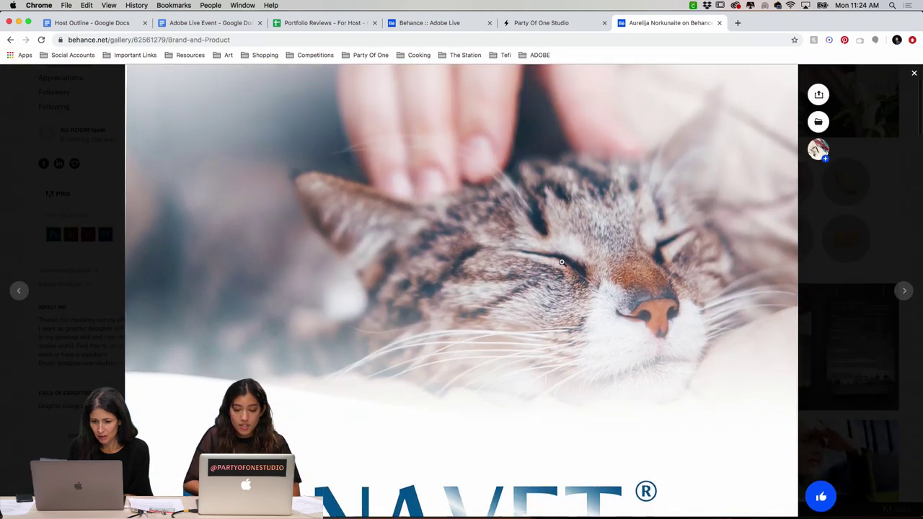
pyautogui.scroll(-5, 562, 263)
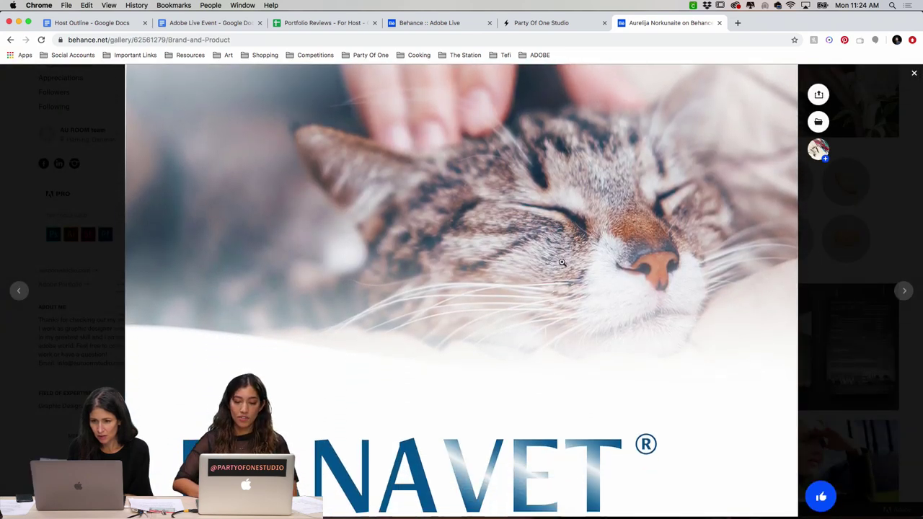
pyautogui.scroll(2, 561, 263)
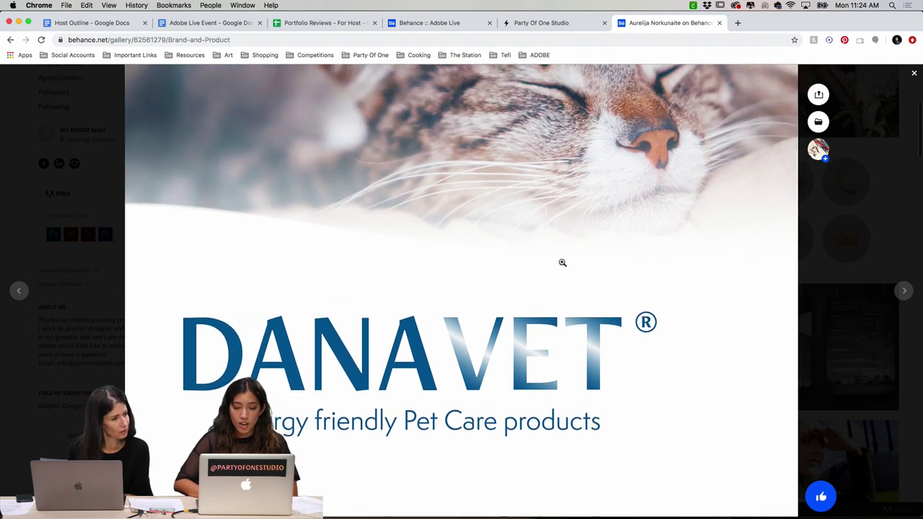
pyautogui.scroll(-4, 562, 262)
pyautogui.scroll(-10, 562, 263)
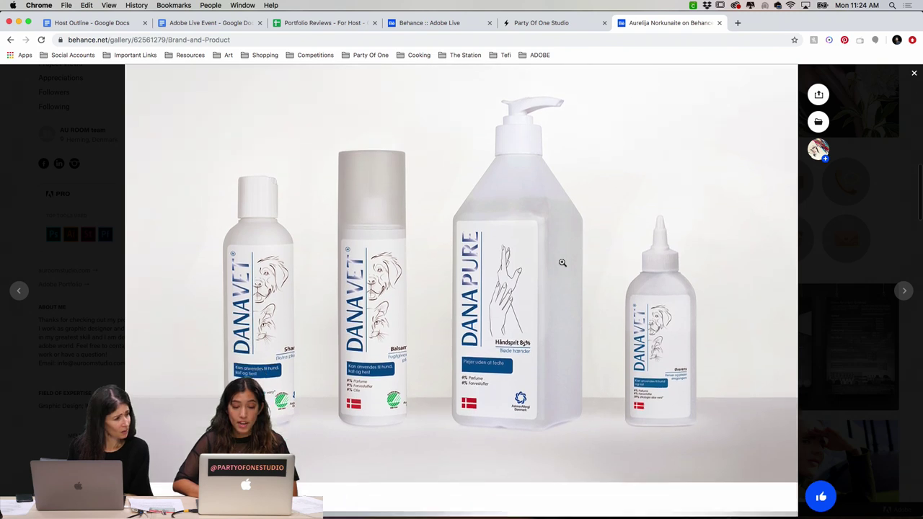
pyautogui.scroll(-2, 561, 263)
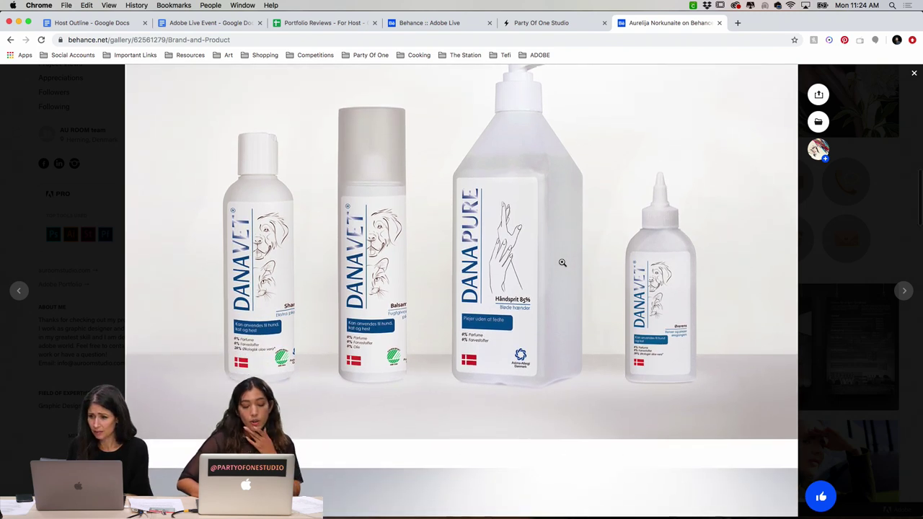
pyautogui.scroll(-1, 562, 263)
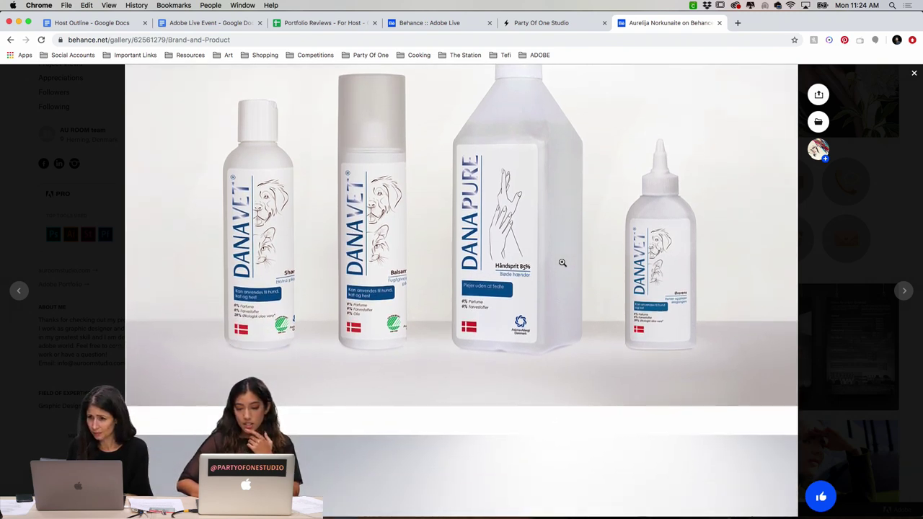
pyautogui.scroll(-4, 561, 262)
pyautogui.scroll(4, 561, 263)
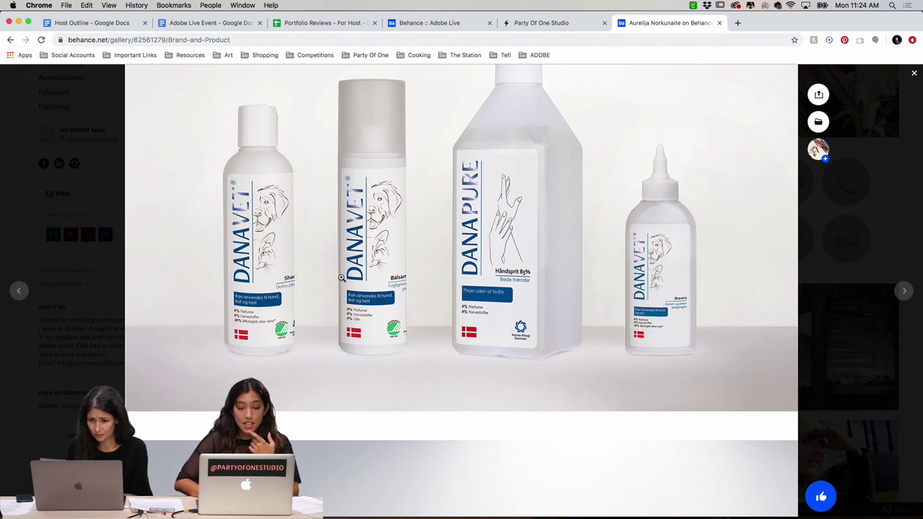
pyautogui.scroll(-10, 512, 275)
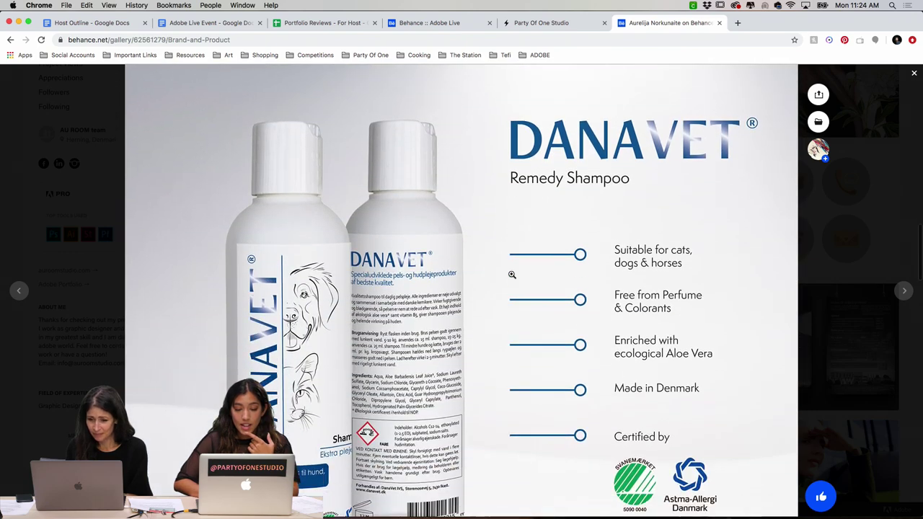
pyautogui.scroll(-2, 512, 275)
pyautogui.scroll(-1, 512, 275)
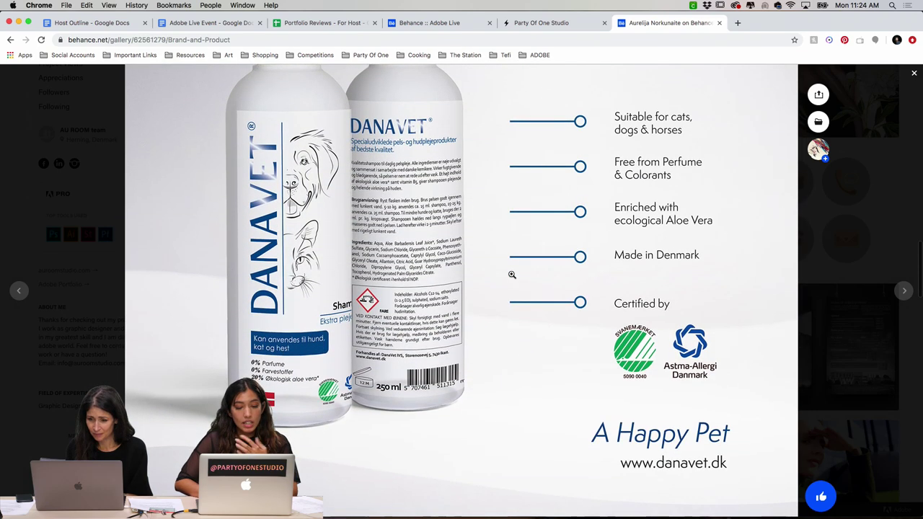
pyautogui.scroll(1, 512, 274)
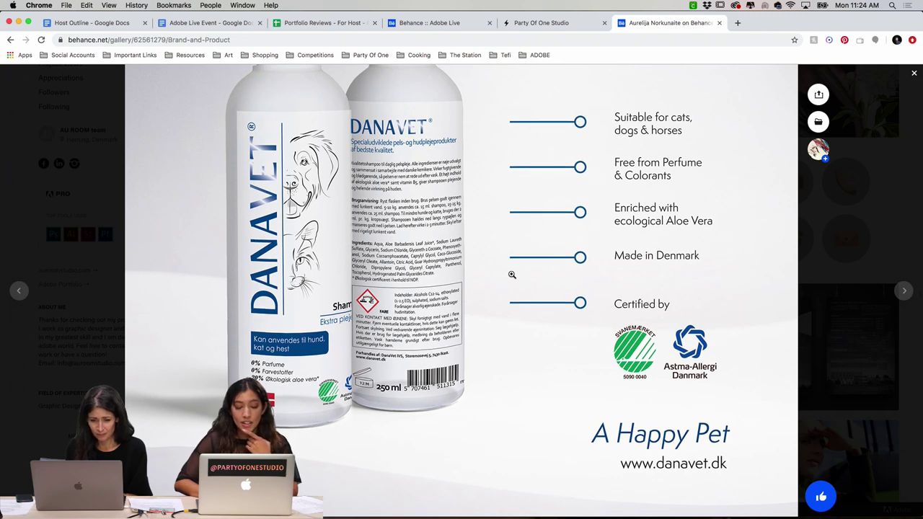
pyautogui.scroll(-5, 512, 274)
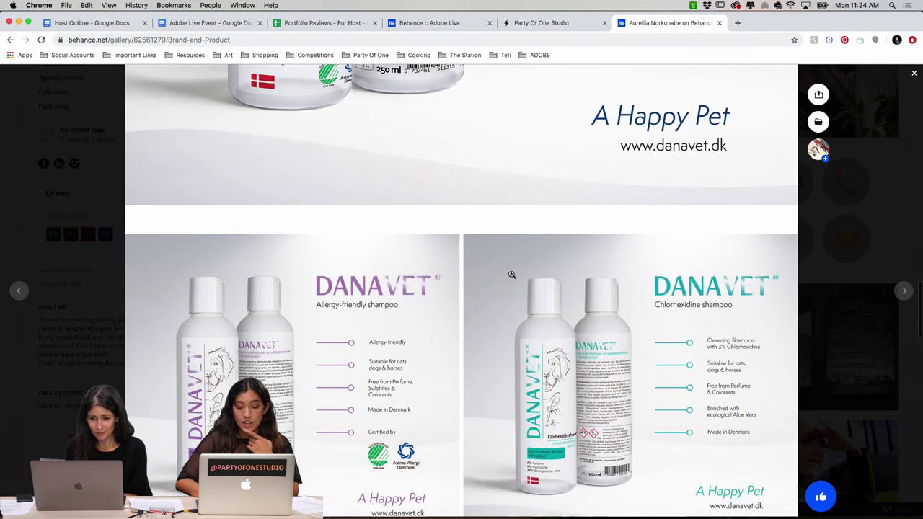
# - Scroll past the coloured DANAVET shampoo panels to the blank and labelled bottle mockups
pyautogui.scroll(-4, 512, 275)
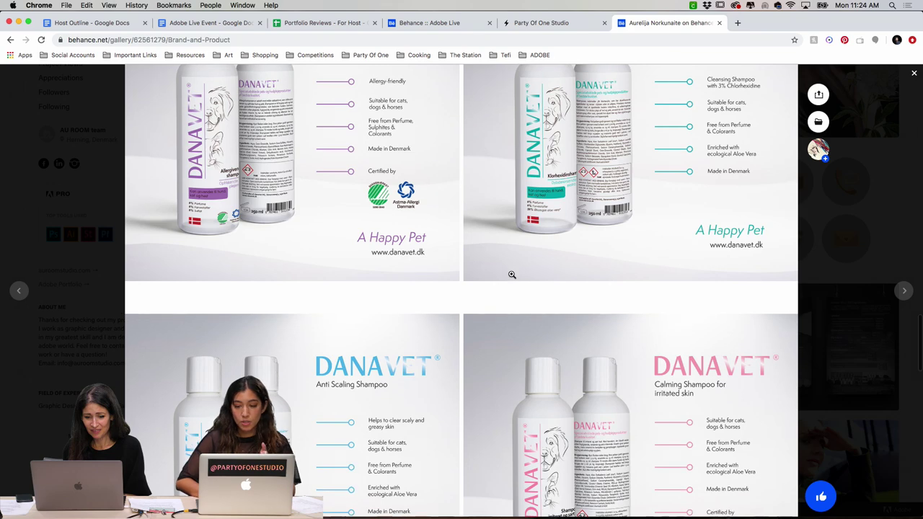
pyautogui.scroll(-2, 512, 275)
pyautogui.scroll(-4, 512, 276)
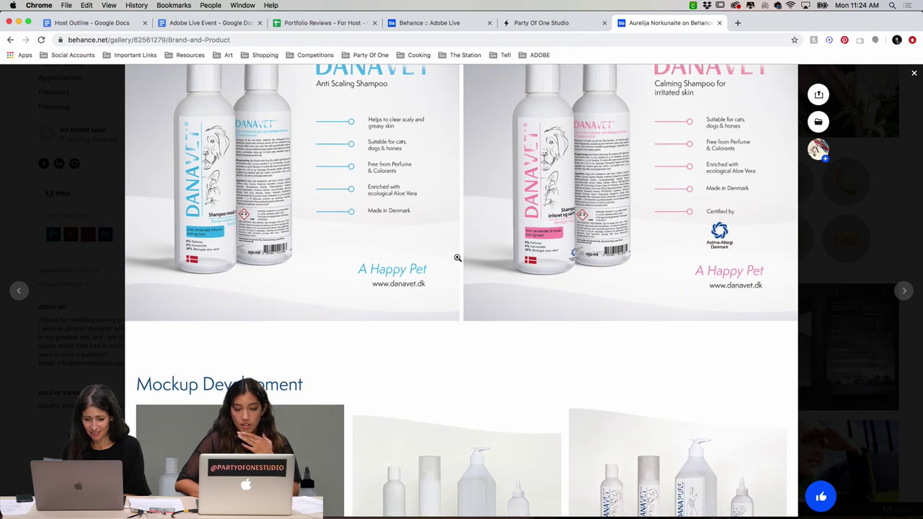
pyautogui.scroll(3, 548, 295)
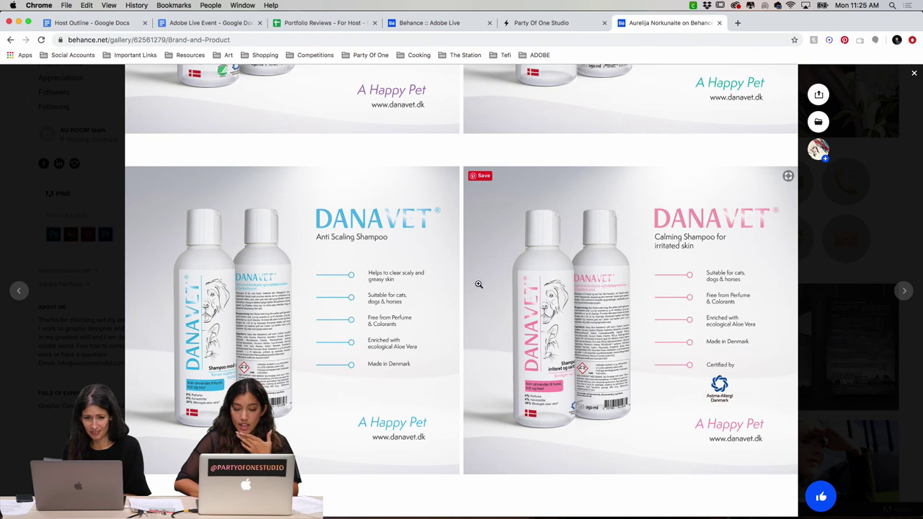
pyautogui.scroll(-6, 540, 418)
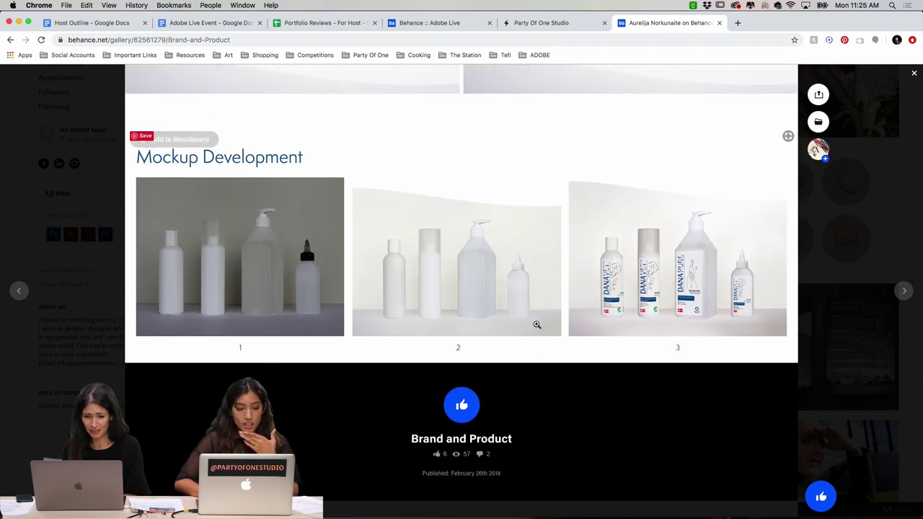
pyautogui.scroll(4, 536, 325)
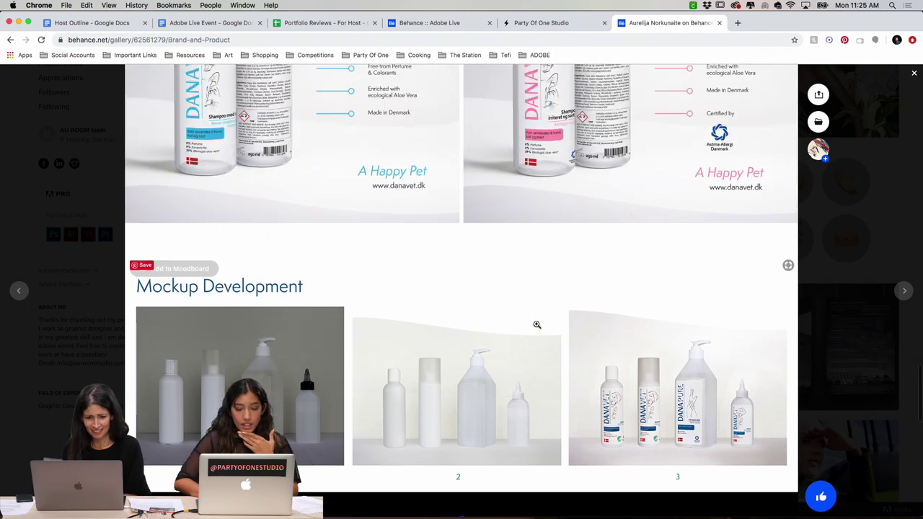
pyautogui.scroll(-1, 536, 328)
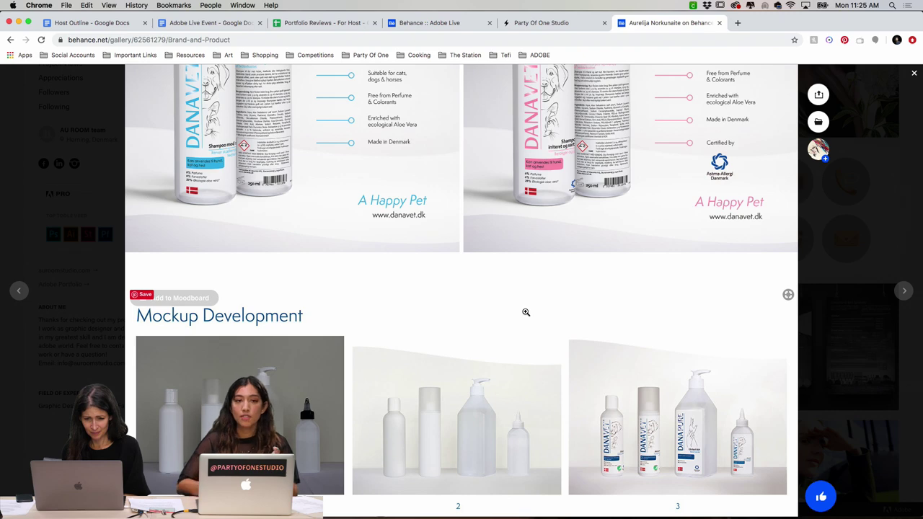
# - Scroll back to the top of the Brand and Product viewer and close it
pyautogui.scroll(-2, 517, 290)
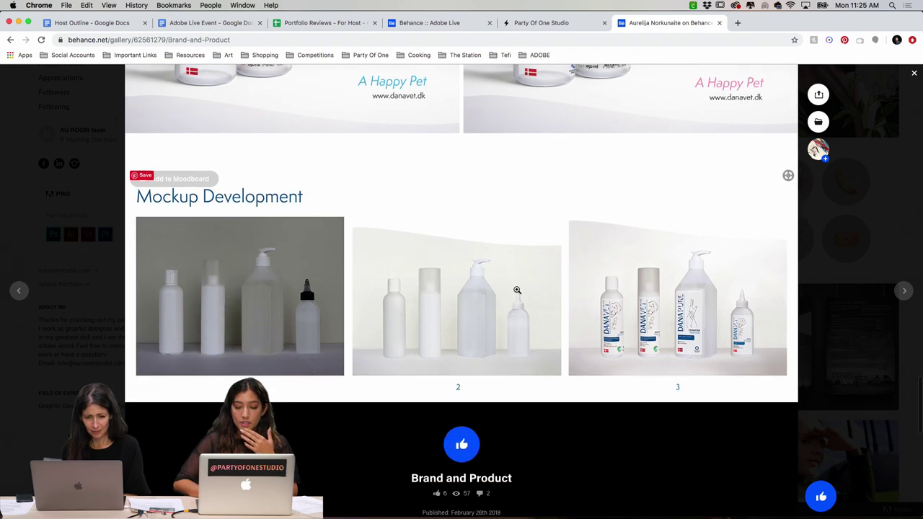
pyautogui.scroll(8, 517, 290)
pyautogui.scroll(10, 517, 290)
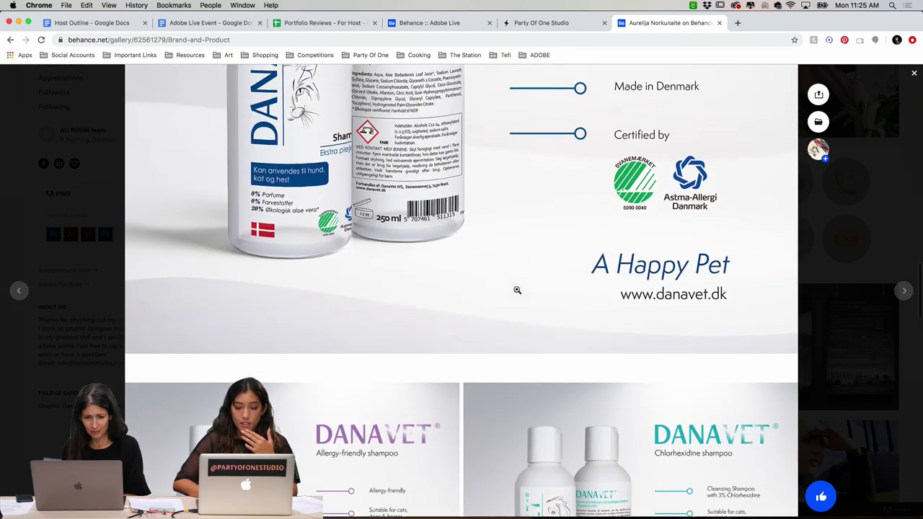
pyautogui.scroll(3, 517, 290)
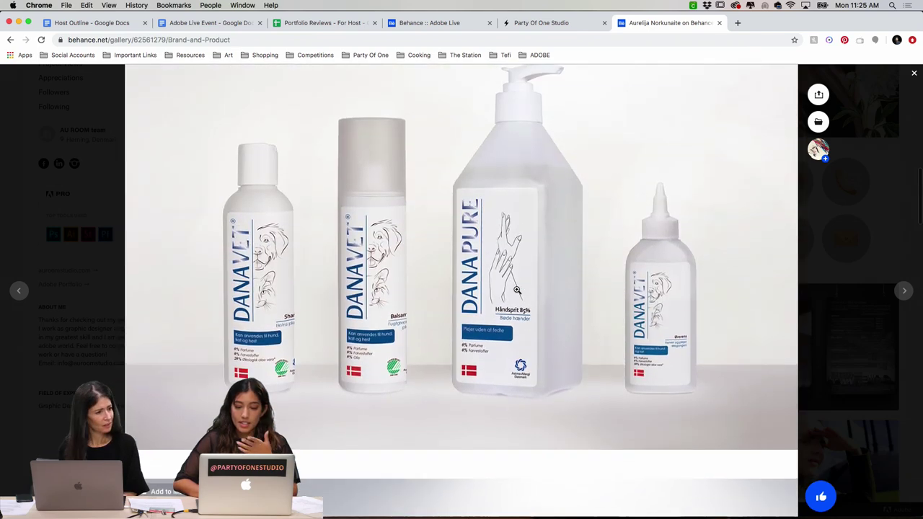
pyautogui.scroll(6, 517, 290)
pyautogui.scroll(8, 517, 289)
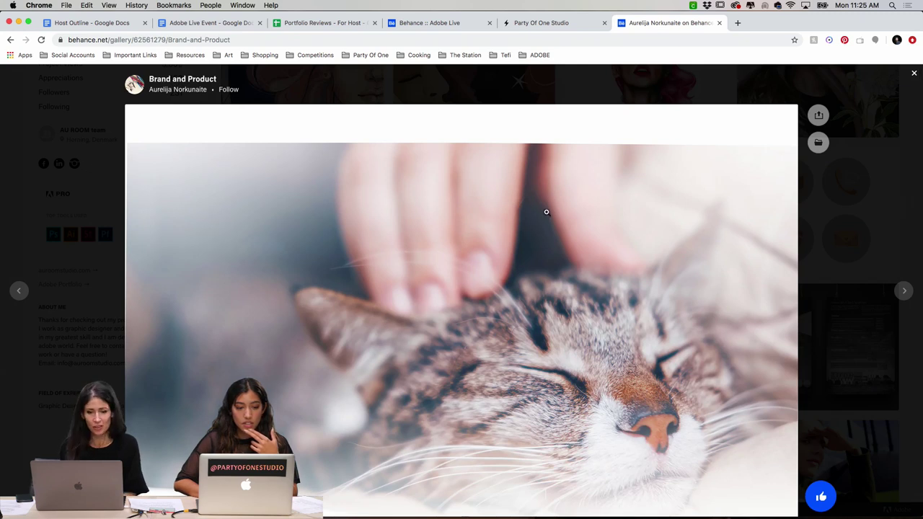
pyautogui.click(915, 75)
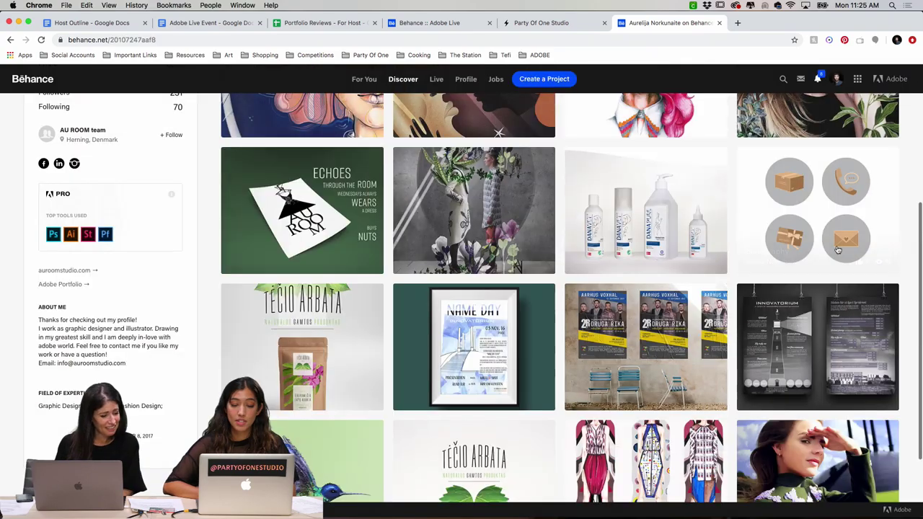